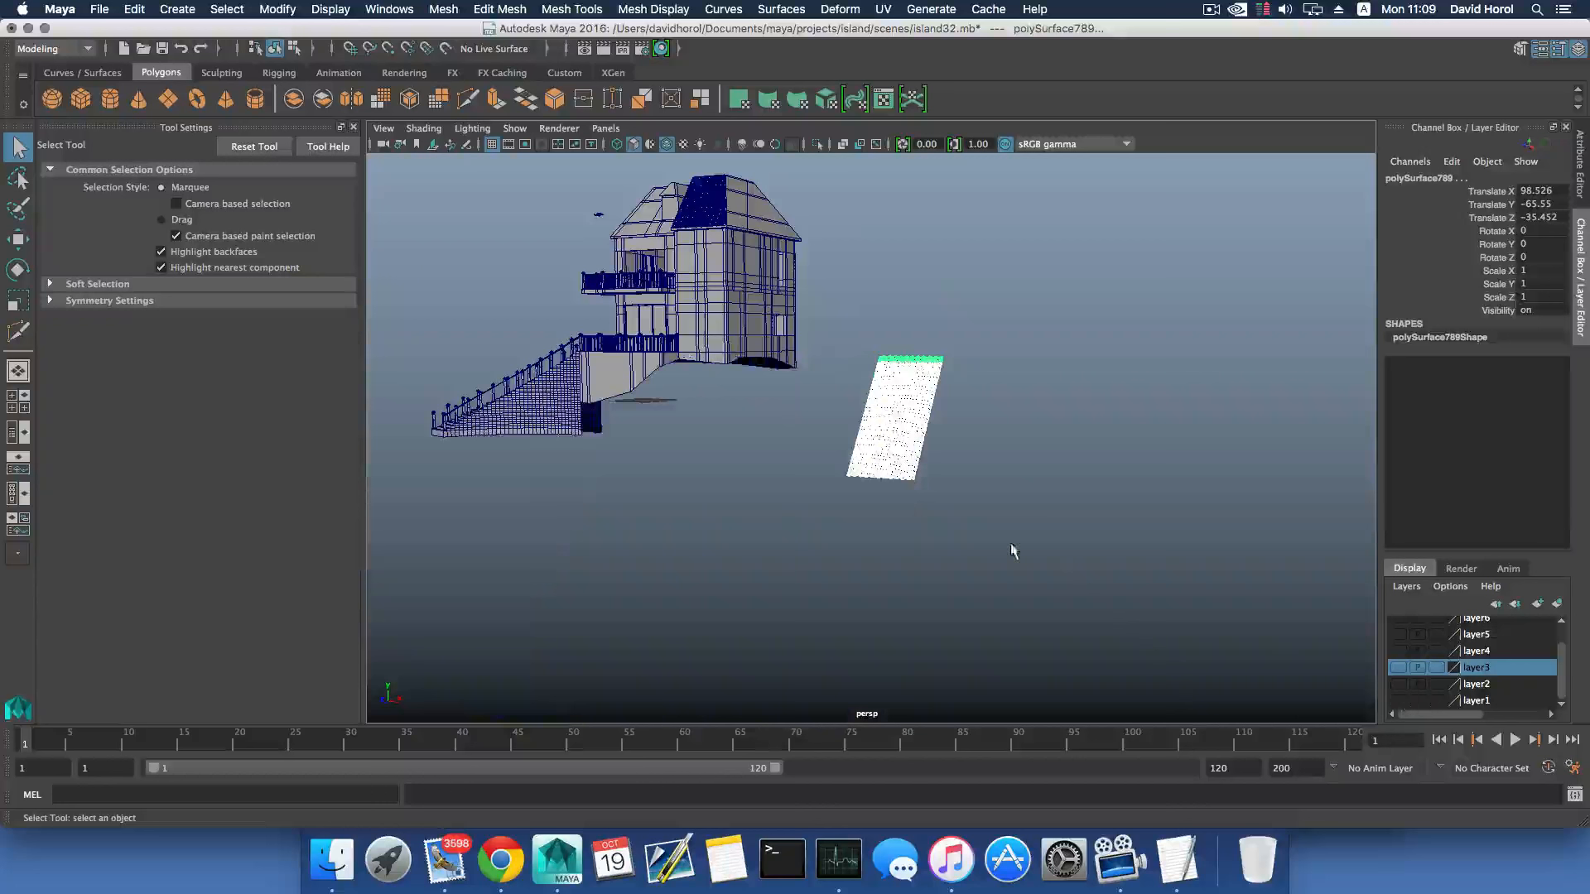
# - Combine the selected roof tile pieces of the detached panel beside the house into a single mesh
pyautogui.moveTo(1011, 545)
pyautogui.keyDown('alt'); pyautogui.mouseDown()
pyautogui.moveTo(1087, 556)
pyautogui.moveTo(1017, 534)
pyautogui.mouseUp(); pyautogui.keyUp('alt')
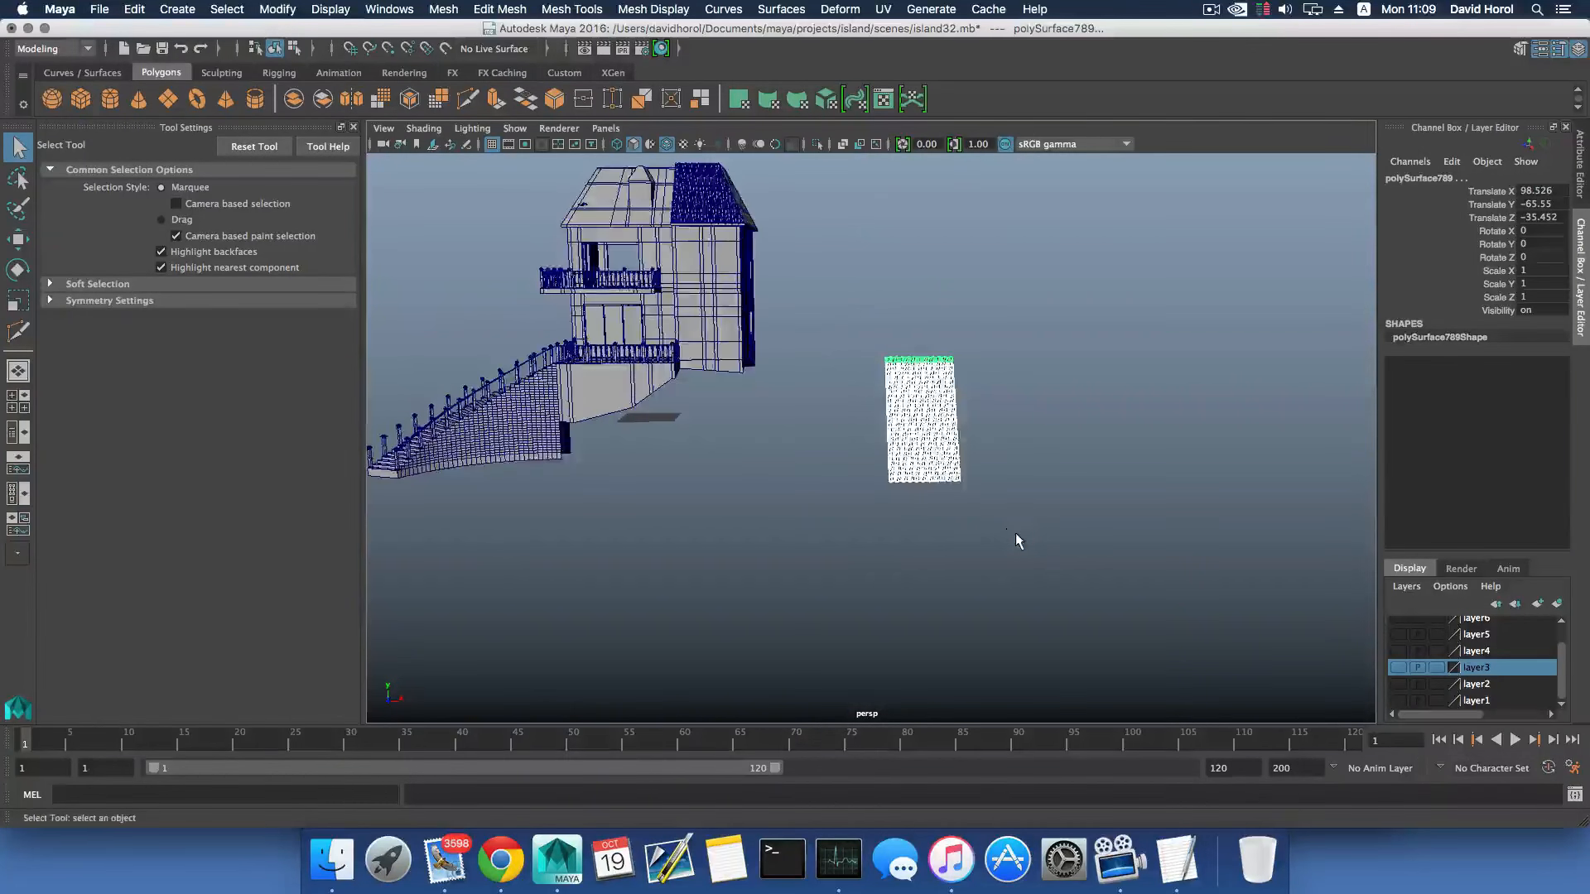
pyautogui.scroll(3, 1015, 538)
pyautogui.scroll(3, 987, 598)
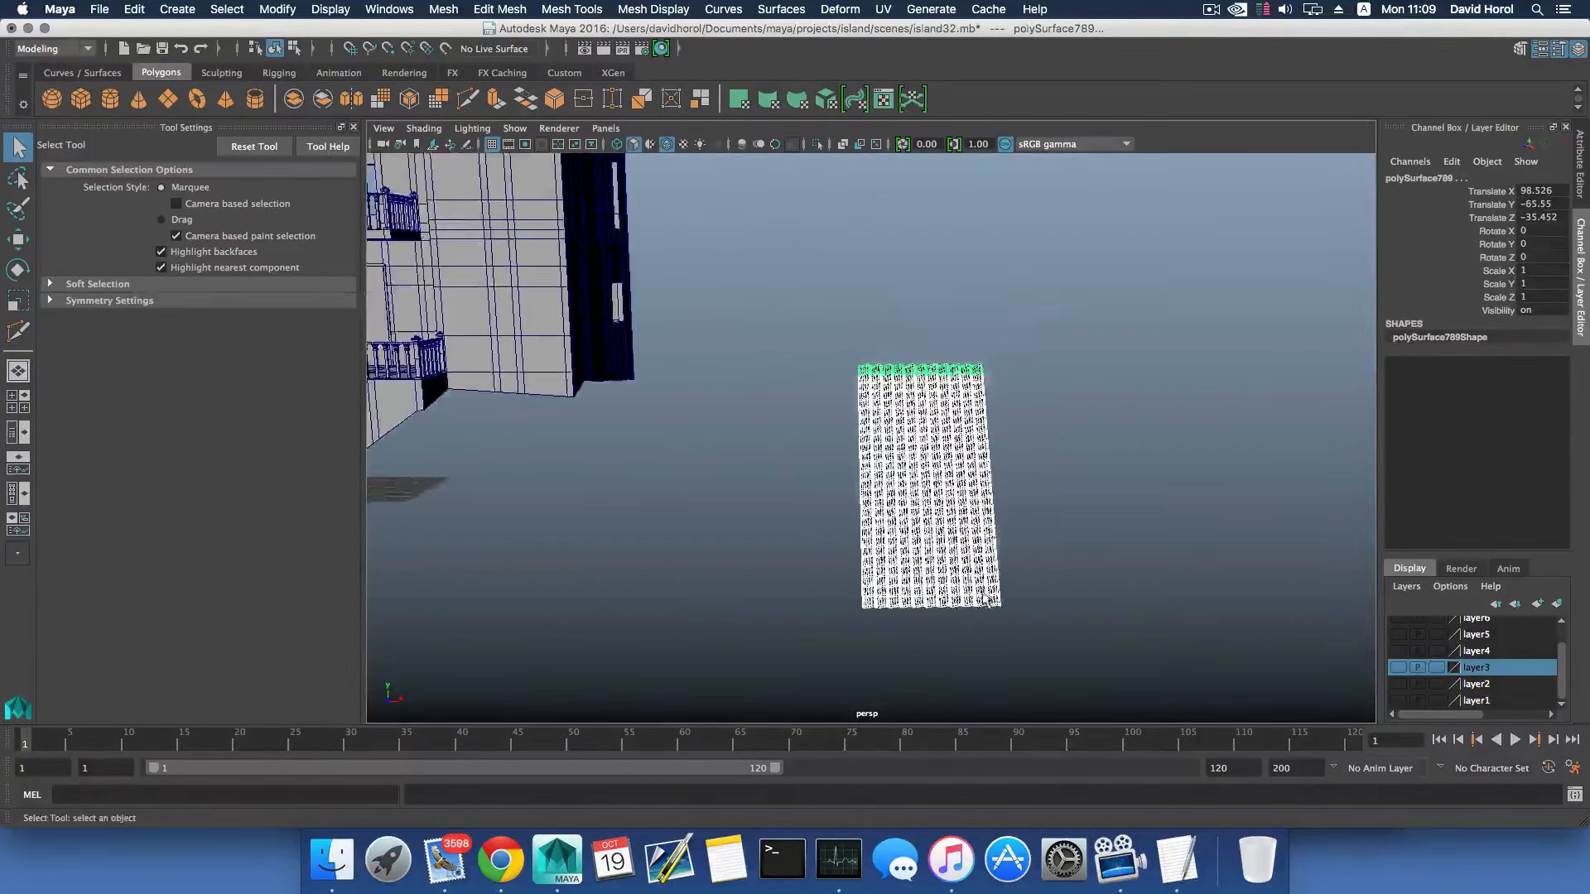
pyautogui.scroll(-3, 987, 600)
pyautogui.keyDown('alt'); pyautogui.moveTo(959, 522); pyautogui.dragTo(958, 568); pyautogui.keyUp('alt')
pyautogui.scroll(3, 960, 563)
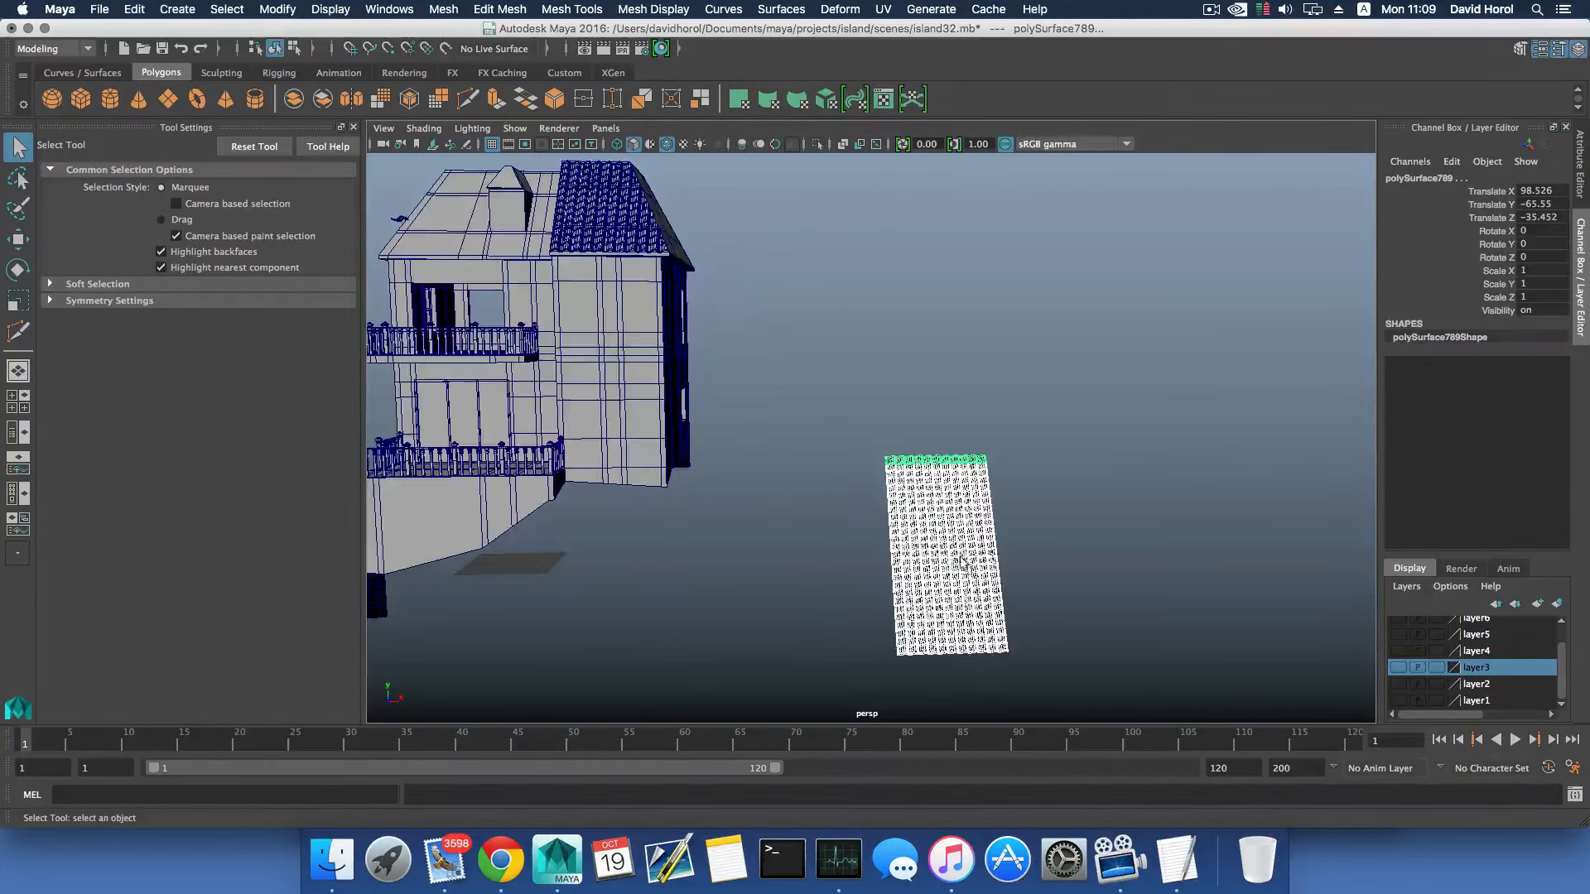
pyautogui.keyDown('alt'); pyautogui.moveTo(962, 563); pyautogui.dragTo(882, 520, button='middle'); pyautogui.keyUp('alt')
pyautogui.scroll(3, 985, 566)
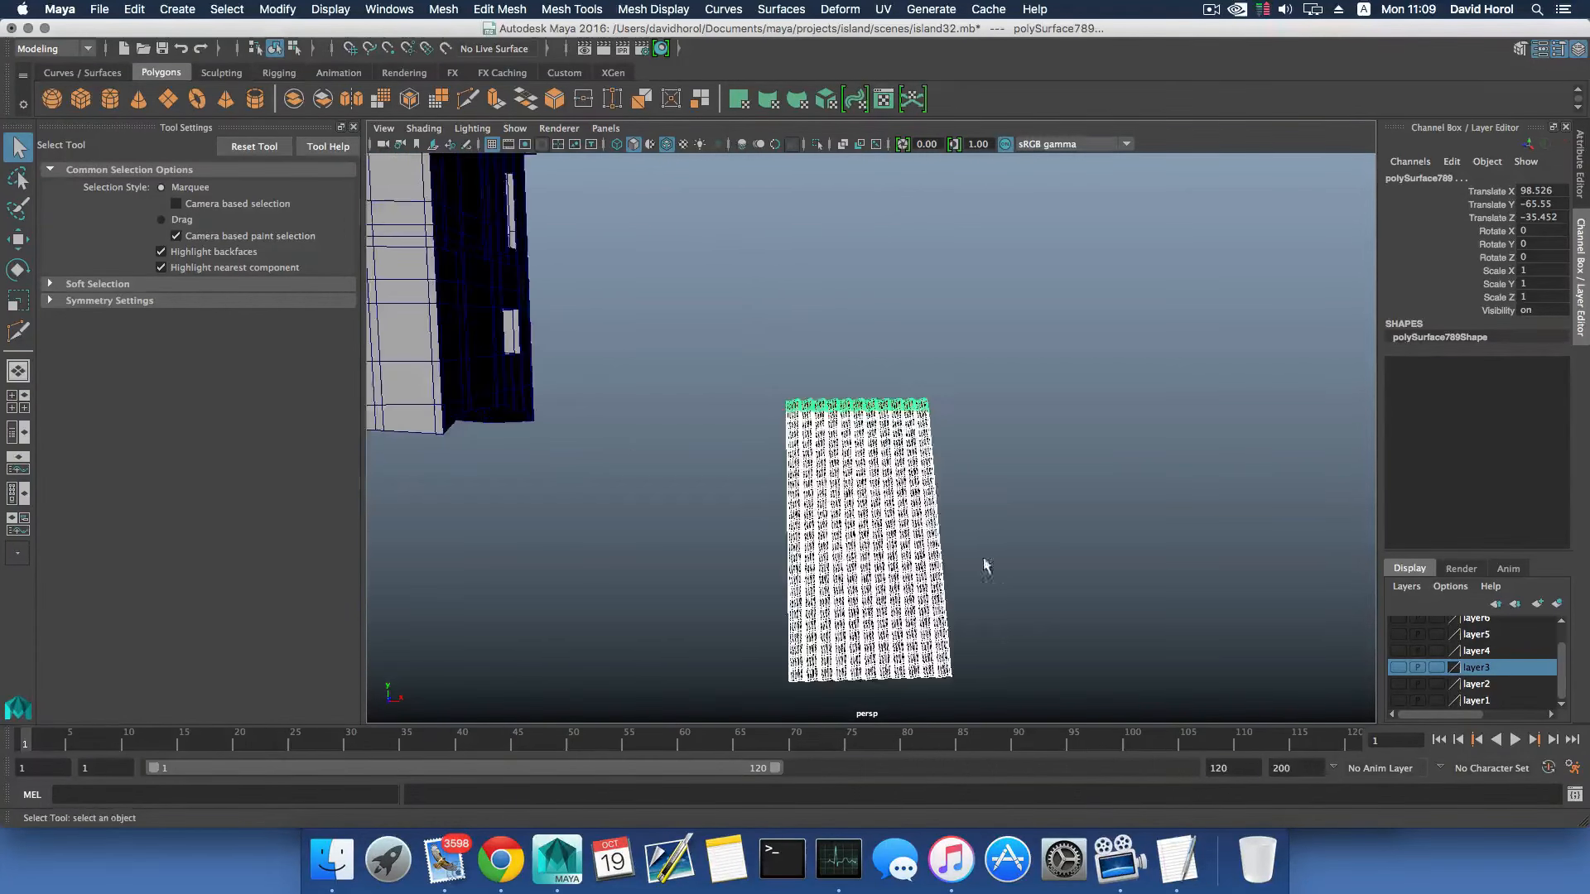
pyautogui.click(467, 11)
pyautogui.click(463, 60)
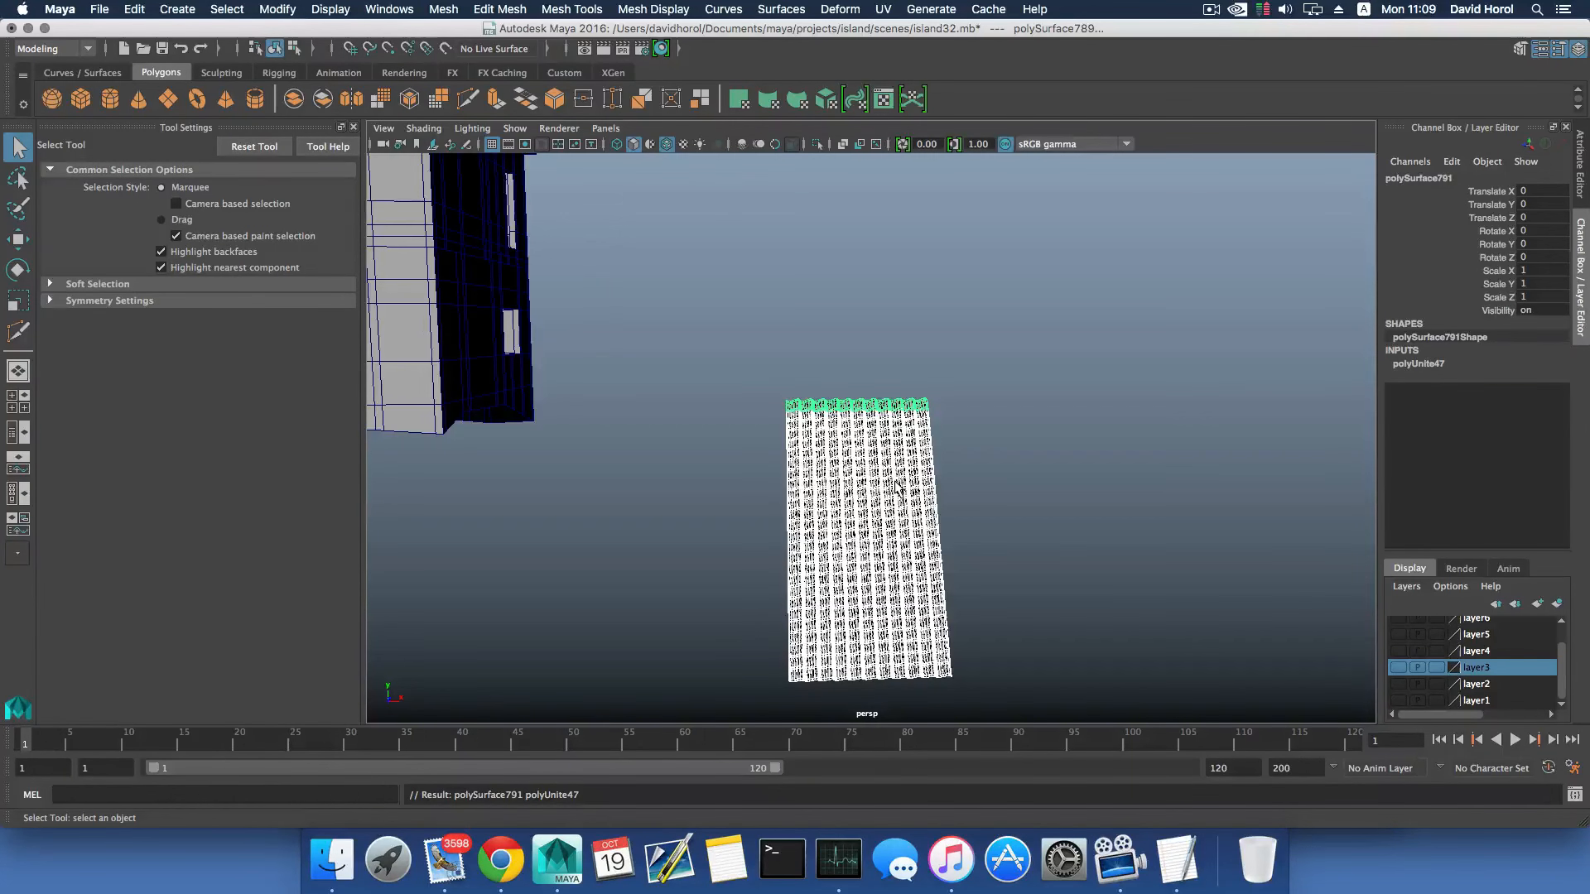
# - Delete the construction history of the combined tile panel
pyautogui.click(135, 12)
pyautogui.moveTo(252, 212)
pyautogui.click(366, 212)
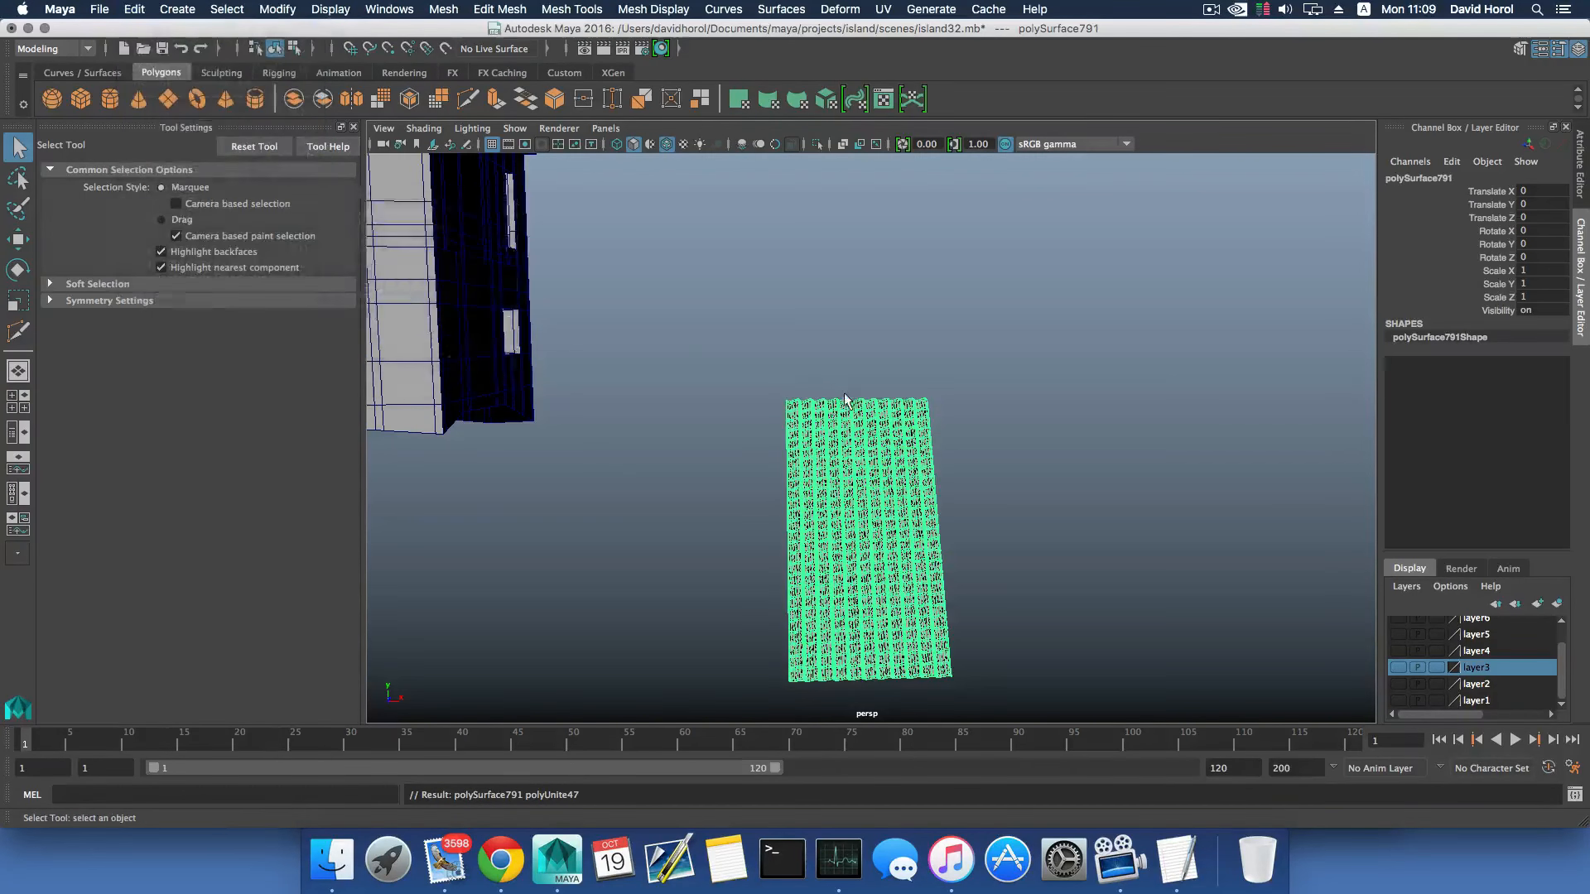
# - Select the tiled section already on the house's roof and delete its construction history
pyautogui.scroll(-5, 843, 410)
pyautogui.keyDown('alt'); pyautogui.moveTo(843, 414); pyautogui.dragTo(807, 427); pyautogui.keyUp('alt')
pyautogui.click(789, 405)
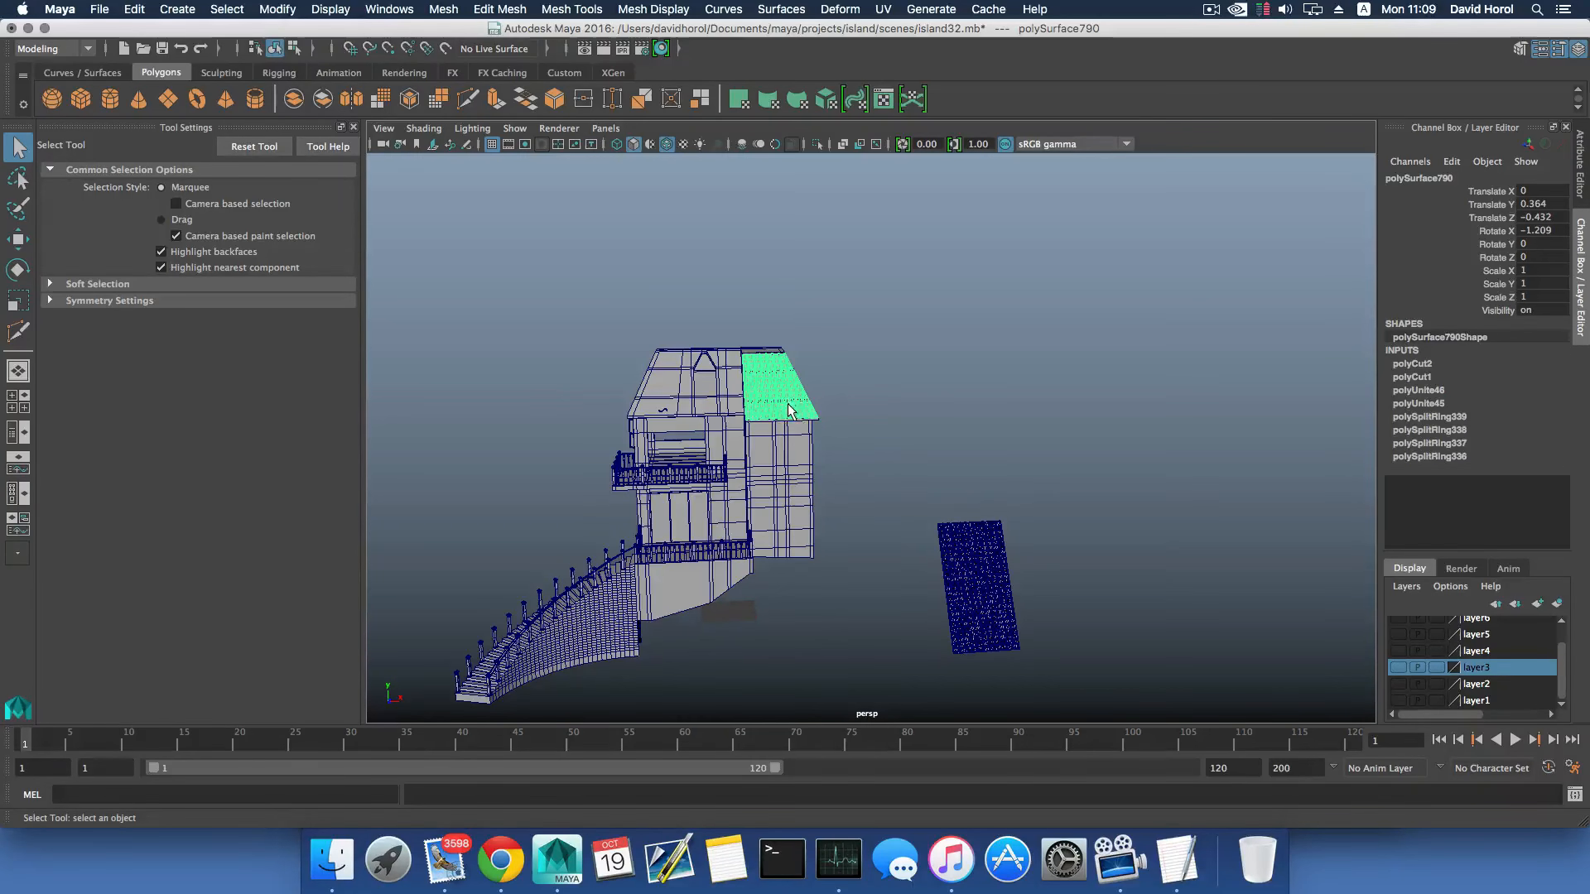
pyautogui.click(132, 10)
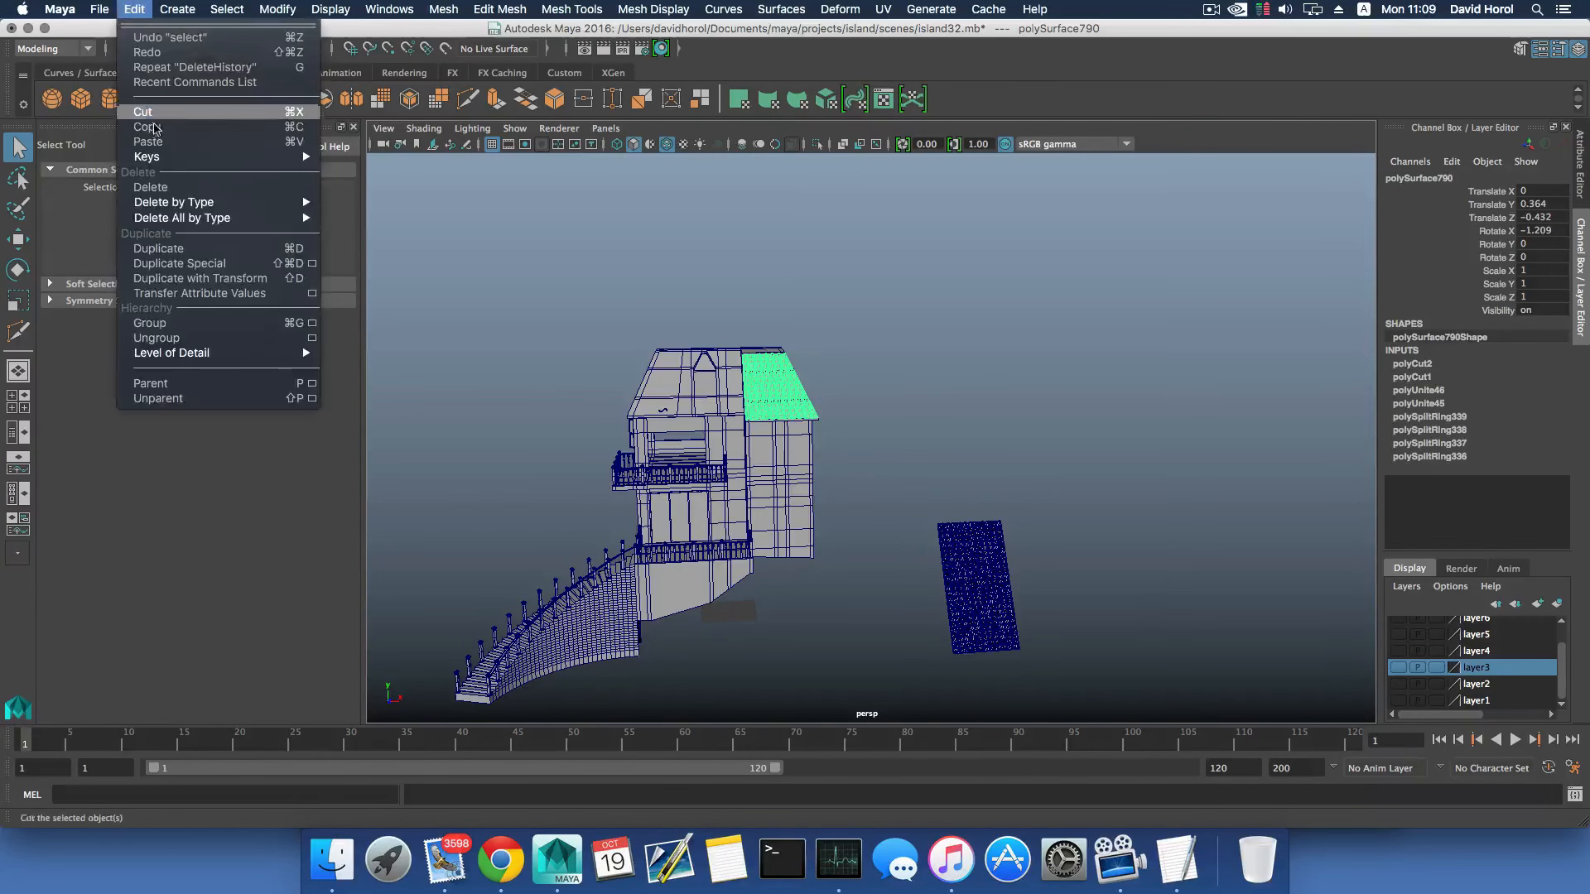
pyautogui.moveTo(226, 205)
pyautogui.click(352, 212)
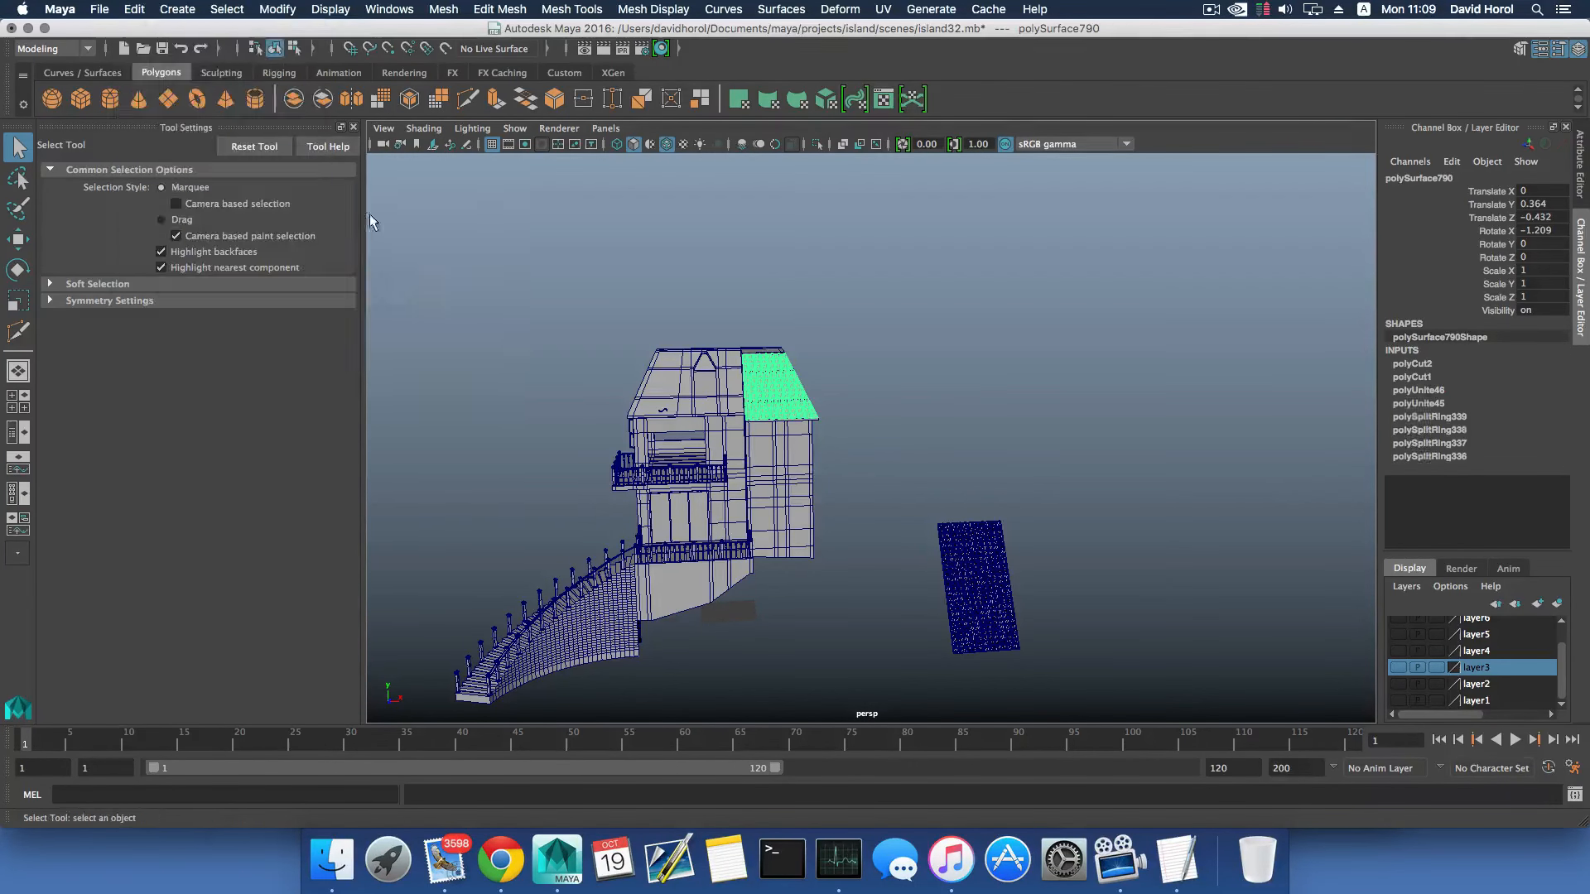
# - Select the detached tile panel beside the house and center its pivot
pyautogui.click(844, 382)
pyautogui.keyDown('alt'); pyautogui.moveTo(855, 405); pyautogui.dragTo(793, 324, button='middle'); pyautogui.keyUp('alt')
pyautogui.keyDown('alt'); pyautogui.moveTo(793, 316); pyautogui.dragTo(925, 548); pyautogui.keyUp('alt')
pyautogui.press('w')
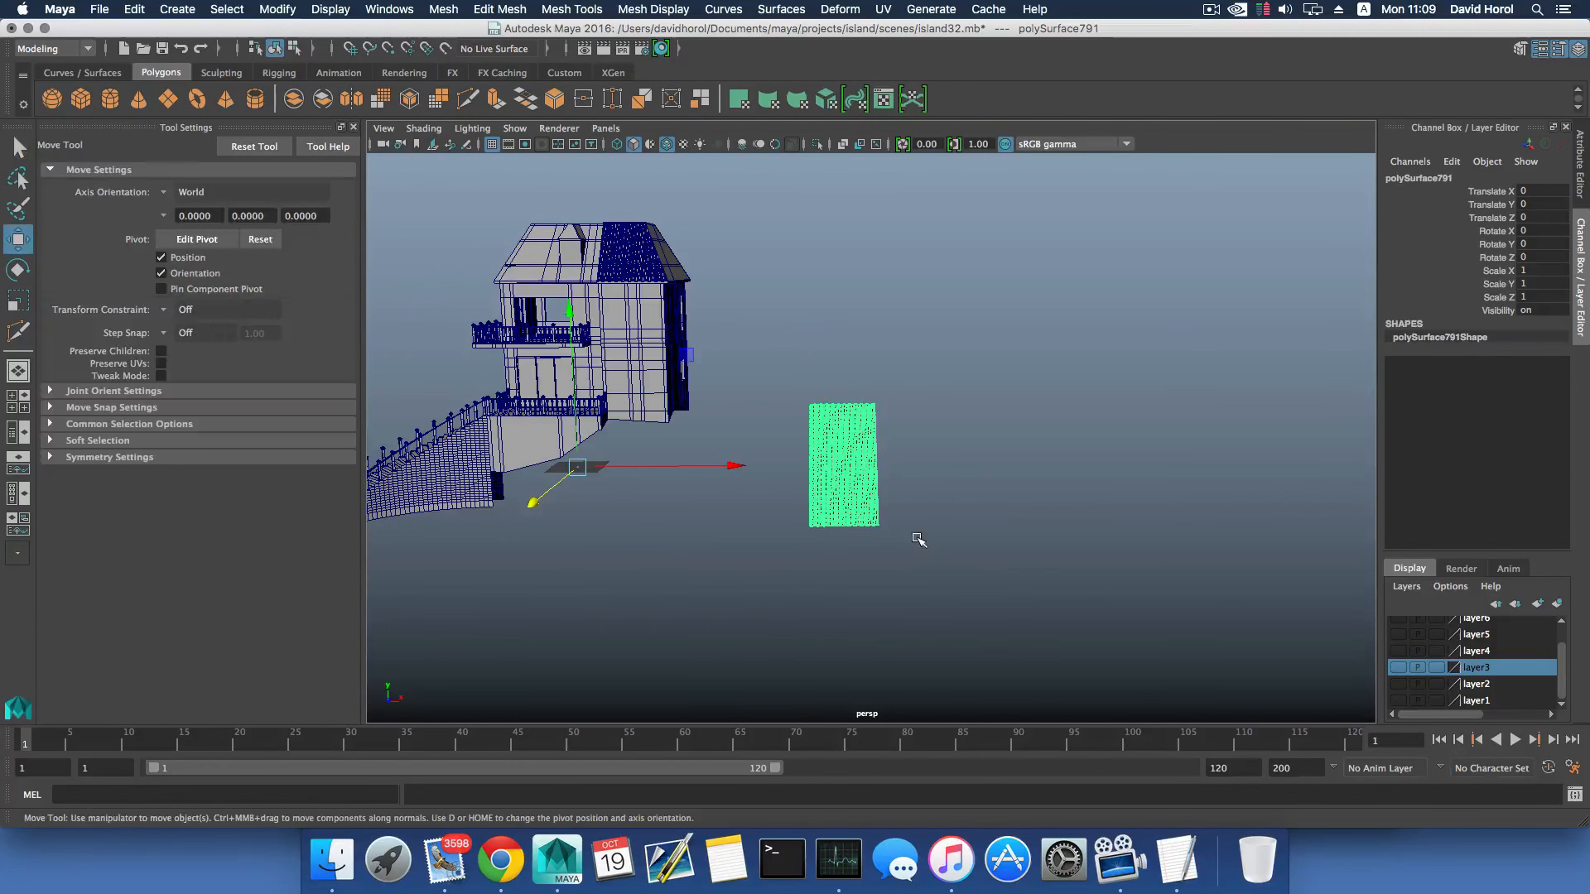
pyautogui.click(277, 12)
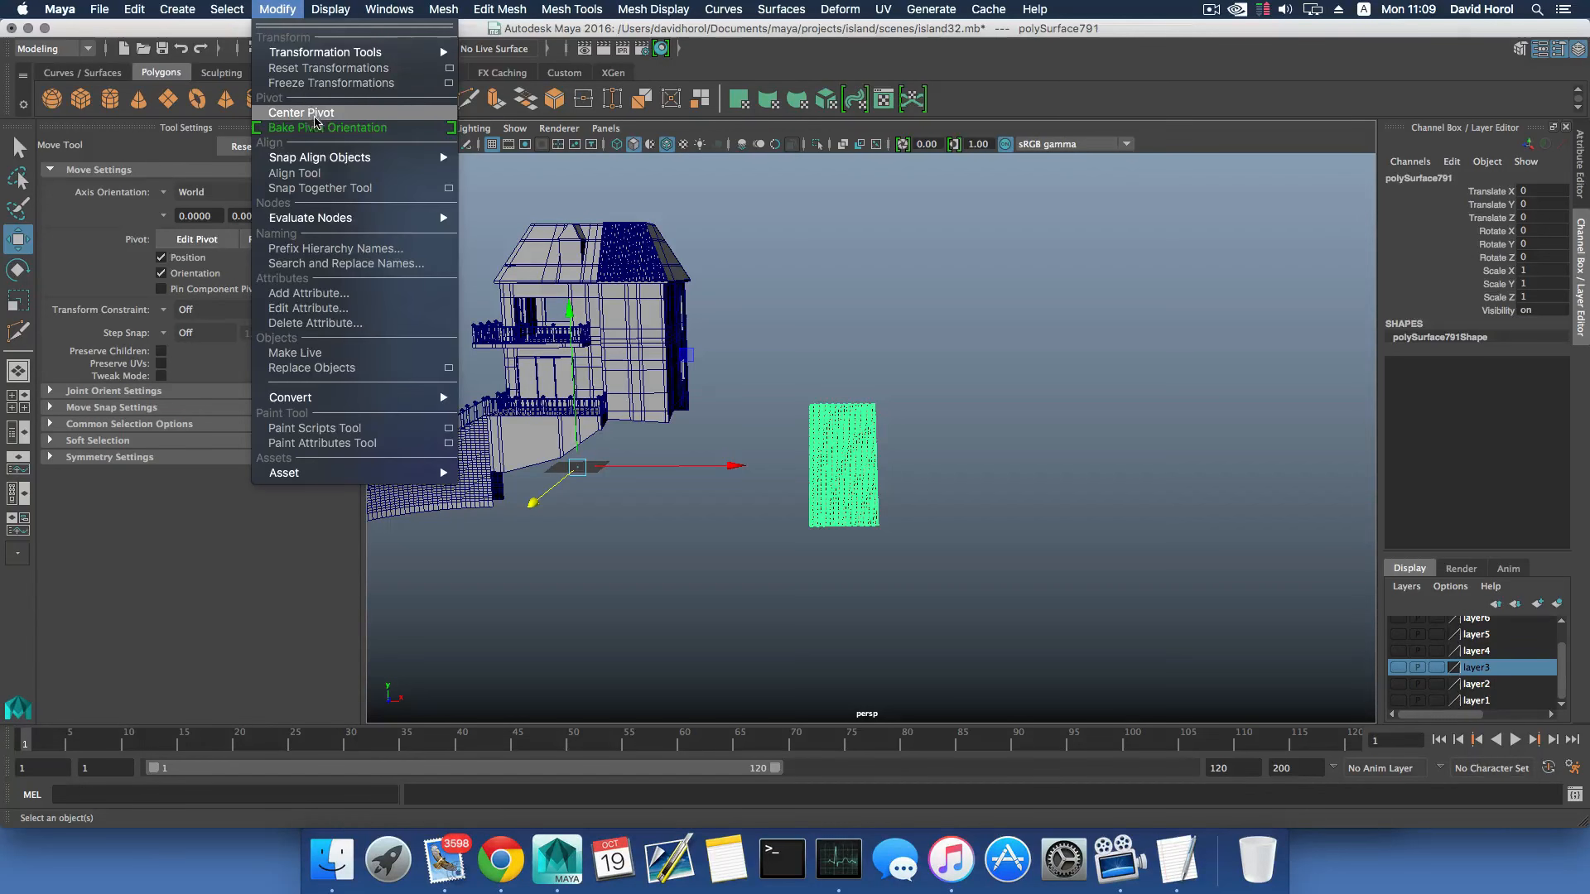
pyautogui.click(316, 114)
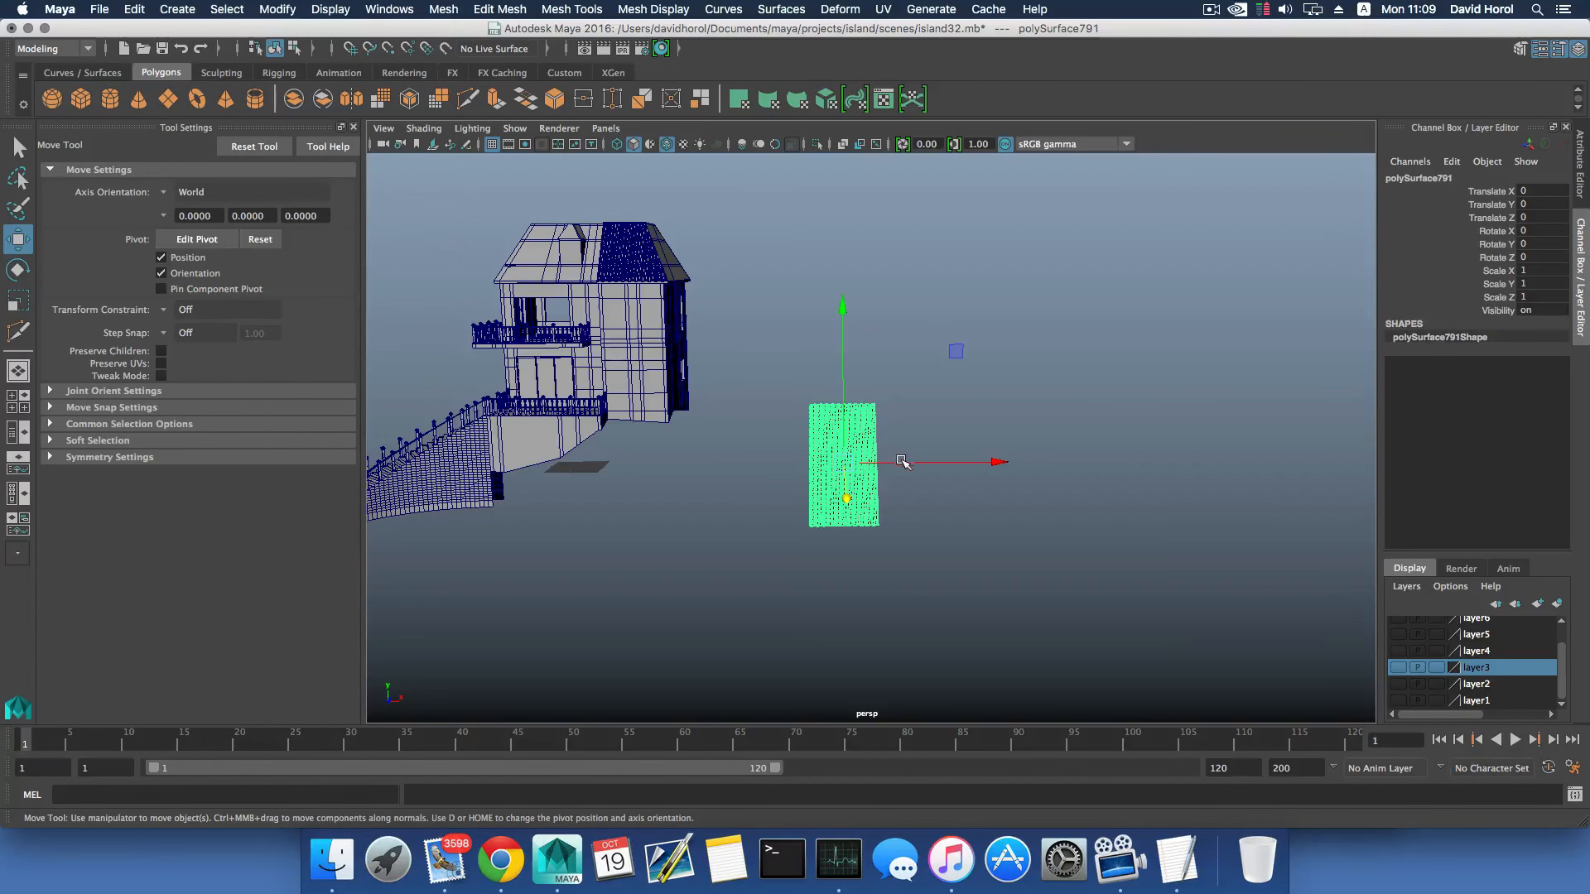
# - Raise the tile panel to Translate Y 89.074 and rotate it to 90 degrees around Y
pyautogui.keyDown('alt'); pyautogui.moveTo(901, 461); pyautogui.dragTo(803, 177); pyautogui.keyUp('alt')
pyautogui.keyDown('alt'); pyautogui.moveTo(902, 300); pyautogui.dragTo(787, 318); pyautogui.keyUp('alt')
pyautogui.press('e')
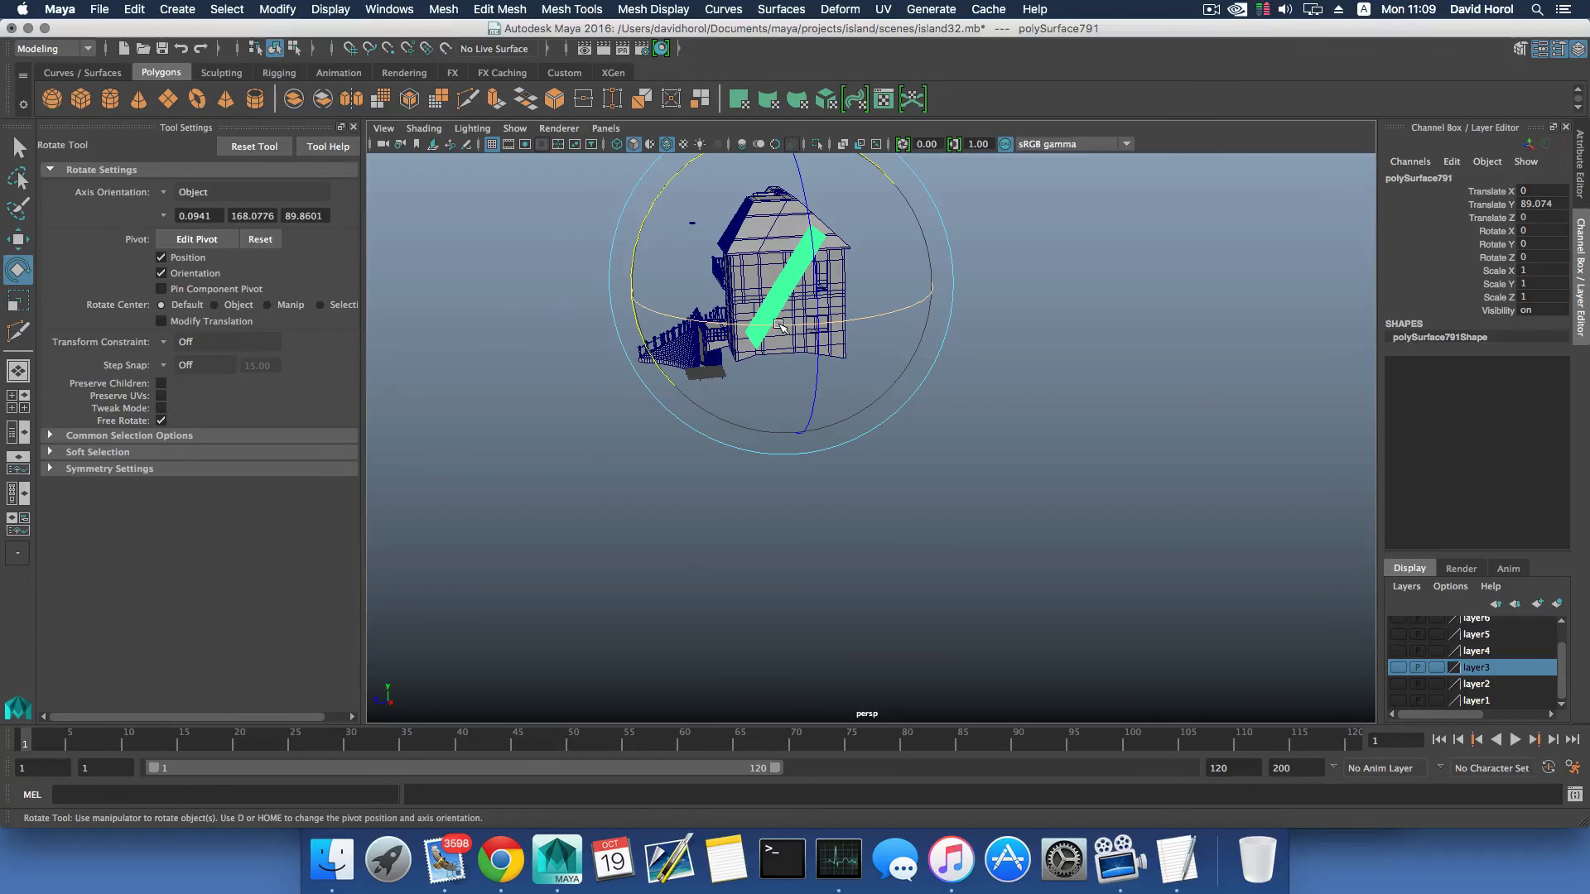
pyautogui.moveTo(778, 327); pyautogui.dragTo(880, 313)
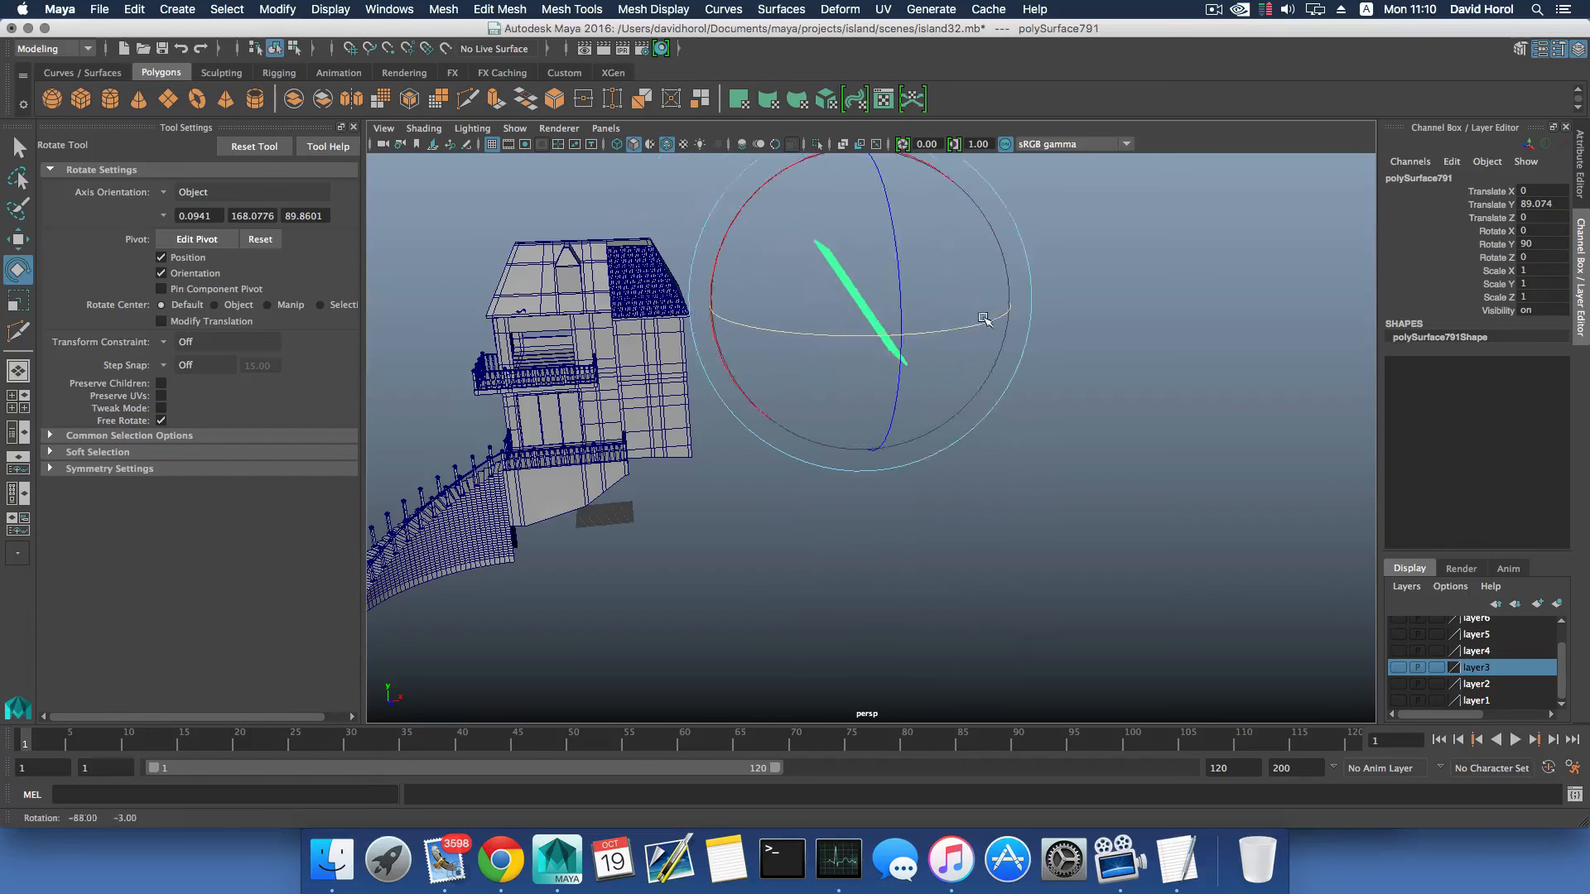
# - Move the tile panel along X to Translate X -74.163, against the side of the house
pyautogui.press('w')
pyautogui.moveTo(1003, 306); pyautogui.dragTo(860, 298)
pyautogui.keyDown('alt'); pyautogui.moveTo(859, 297); pyautogui.dragTo(685, 285); pyautogui.keyUp('alt')
# - Tilt the tile panel to Rotate X 15, snapping the rotation in 15-degree steps
pyautogui.scroll(5, 682, 286)
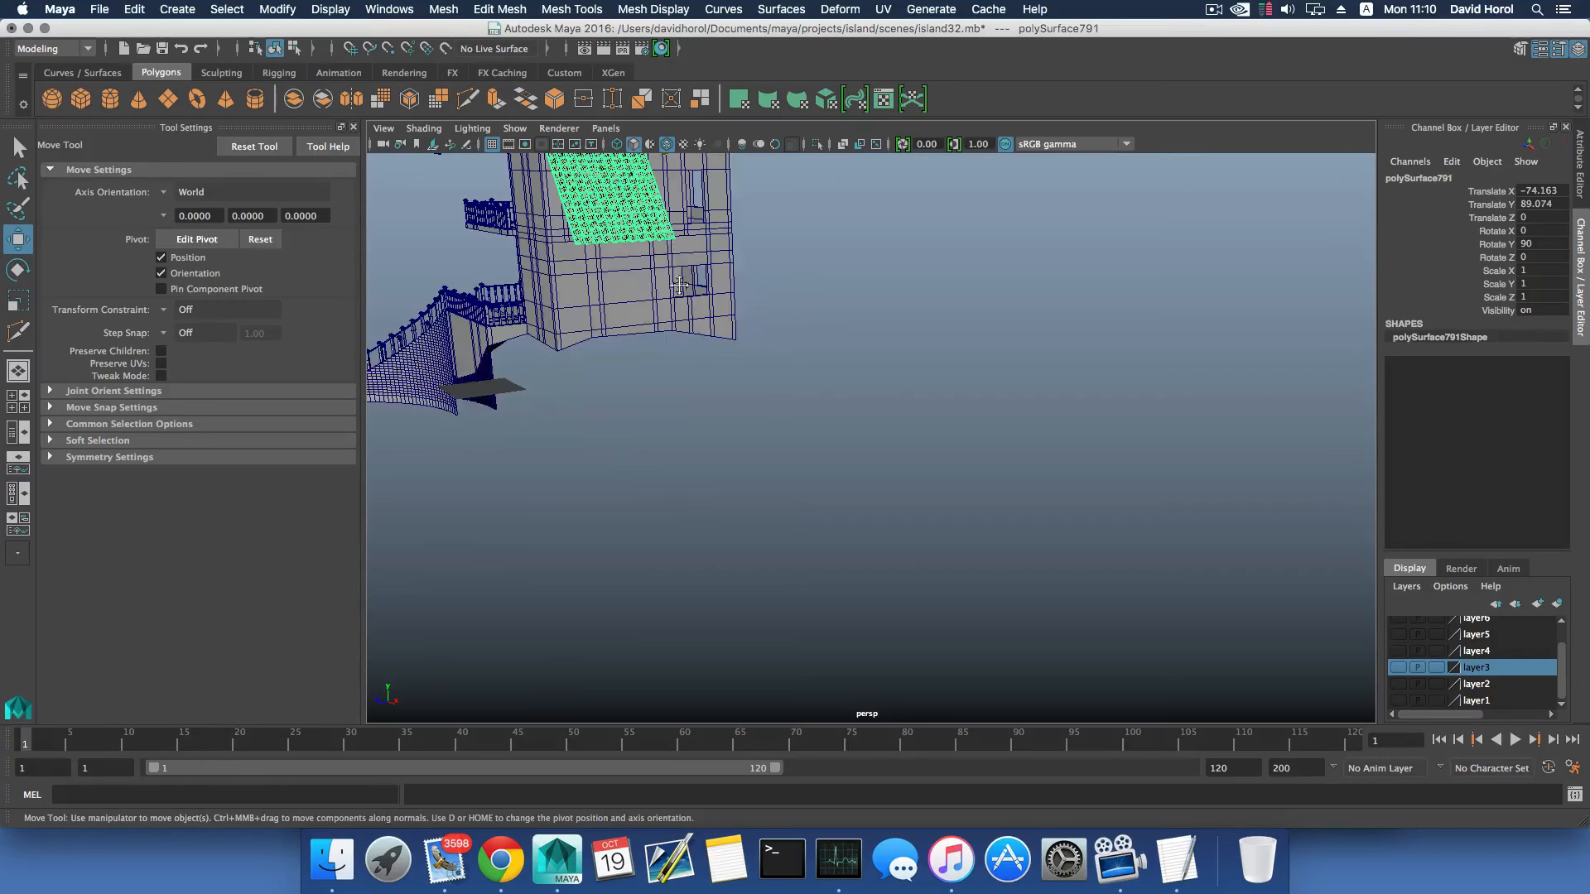
pyautogui.keyDown('alt'); pyautogui.moveTo(691, 304); pyautogui.dragTo(801, 515, button='middle'); pyautogui.keyUp('alt')
pyautogui.scroll(5, 801, 515)
pyautogui.keyDown('alt'); pyautogui.moveTo(431, 464); pyautogui.dragTo(514, 451); pyautogui.keyUp('alt')
pyautogui.keyDown('alt'); pyautogui.moveTo(513, 451); pyautogui.dragTo(797, 461, button='middle'); pyautogui.keyUp('alt')
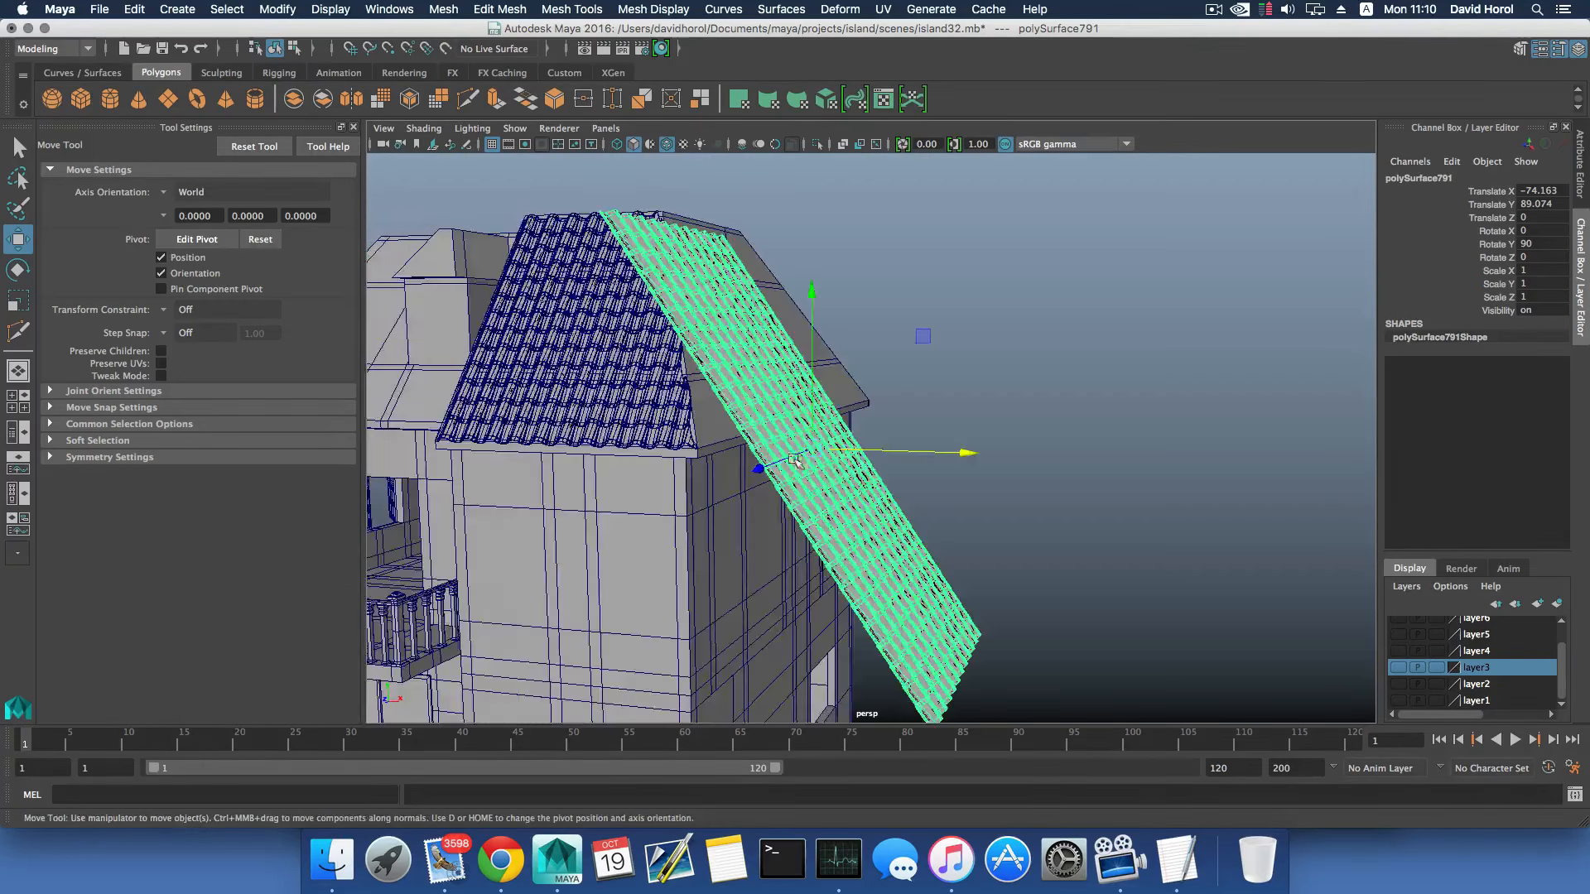
pyautogui.keyDown('alt'); pyautogui.moveTo(805, 458); pyautogui.dragTo(876, 389); pyautogui.keyUp('alt')
pyautogui.press('e')
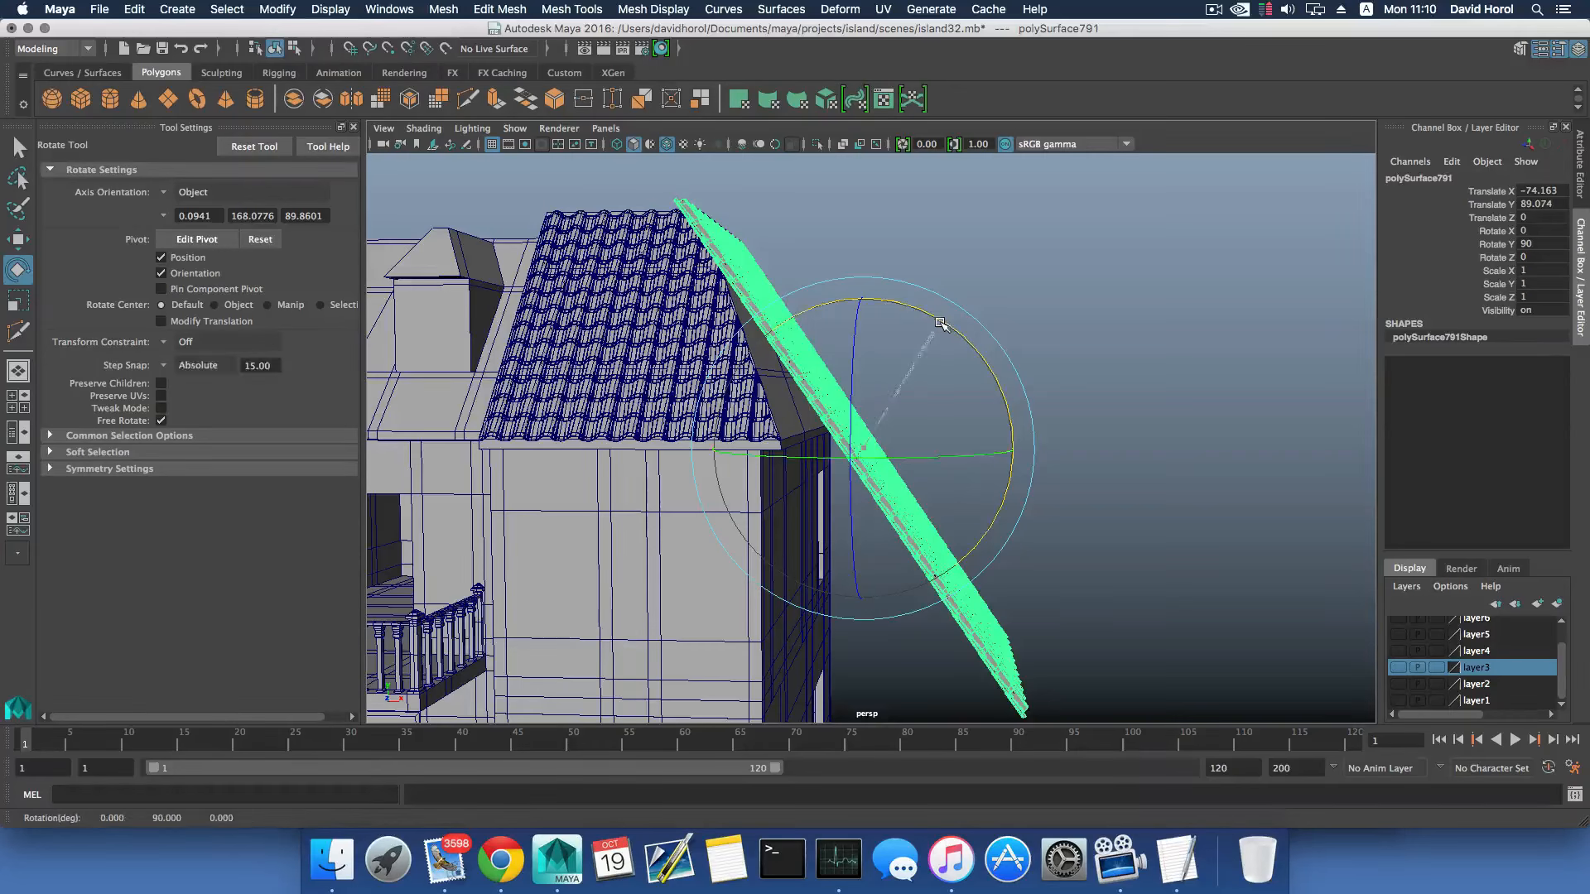
pyautogui.moveTo(940, 324); pyautogui.dragTo(905, 331)
# - Move the tilted tile panel closer to the side roof slope, to Translate X -87.496 and Translate Y 108.313
pyautogui.press('w')
pyautogui.moveTo(879, 385); pyautogui.dragTo(820, 185)
pyautogui.moveTo(1021, 291); pyautogui.dragTo(912, 292)
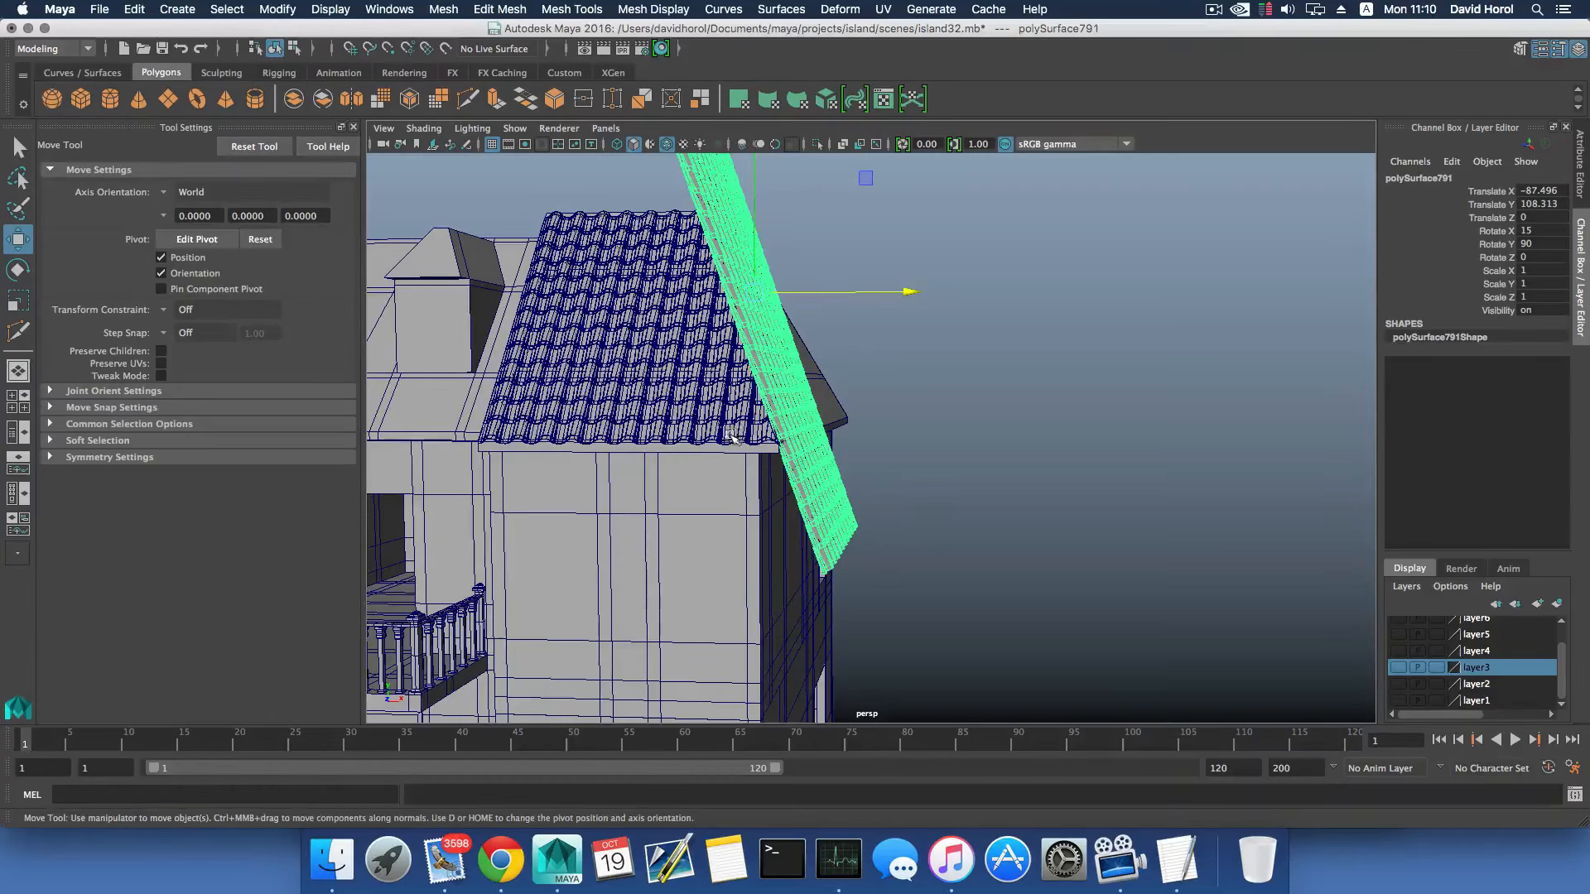
# - Raise the tile panel to Translate Y 123.132 so its lower edge meets the side roof's eave
pyautogui.keyDown('alt'); pyautogui.moveTo(732, 436); pyautogui.dragTo(760, 491); pyautogui.keyUp('alt')
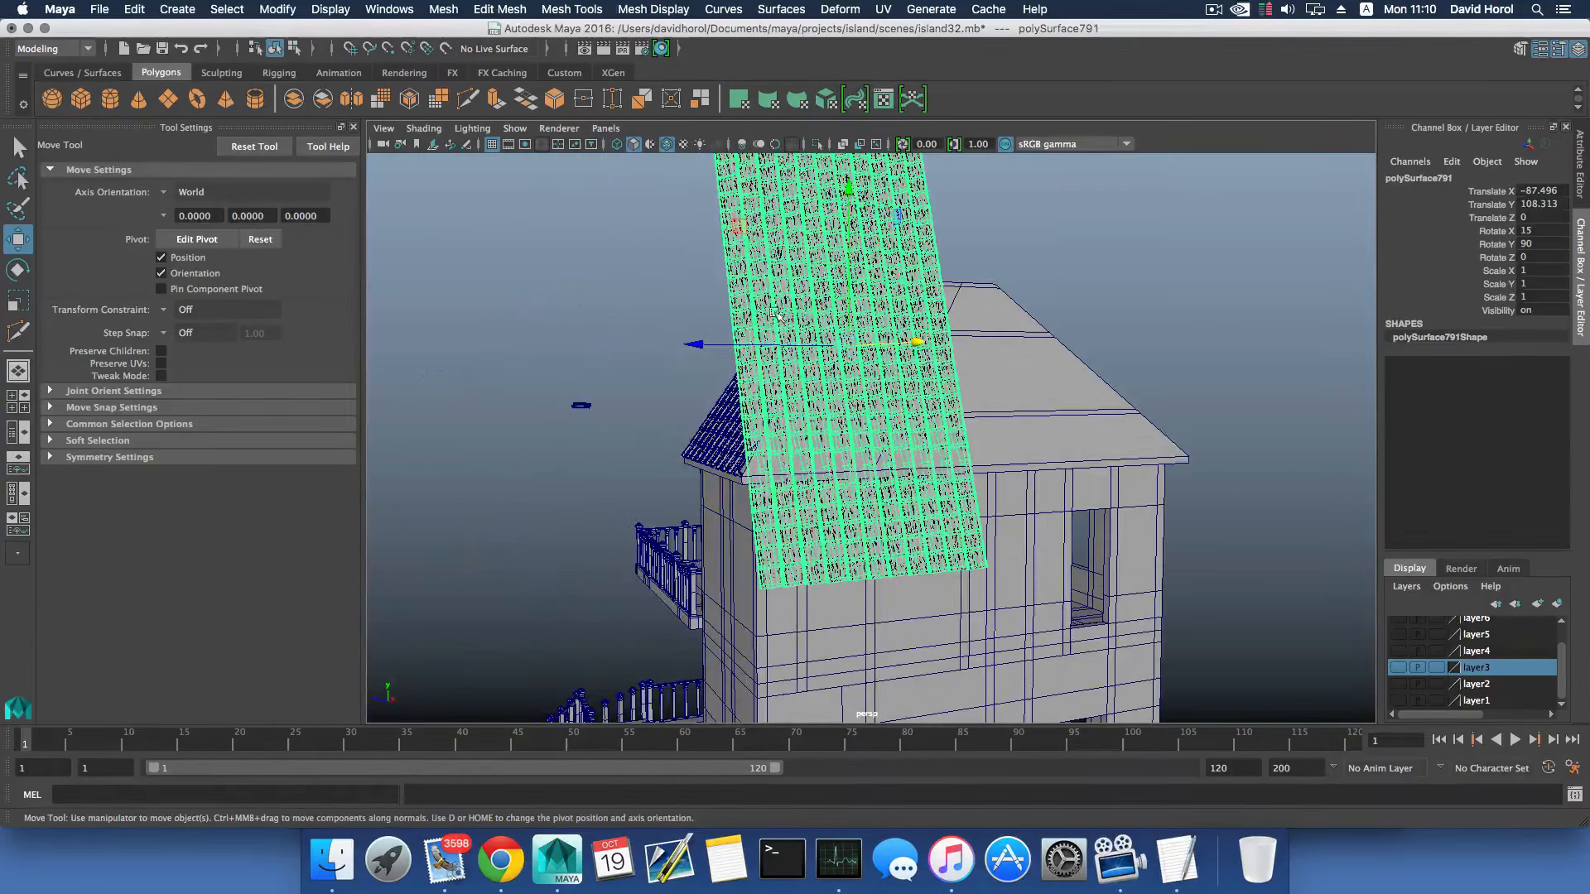
pyautogui.moveTo(848, 219); pyautogui.dragTo(828, 172)
pyautogui.keyDown('alt'); pyautogui.moveTo(817, 369); pyautogui.dragTo(820, 431, button='middle'); pyautogui.keyUp('alt')
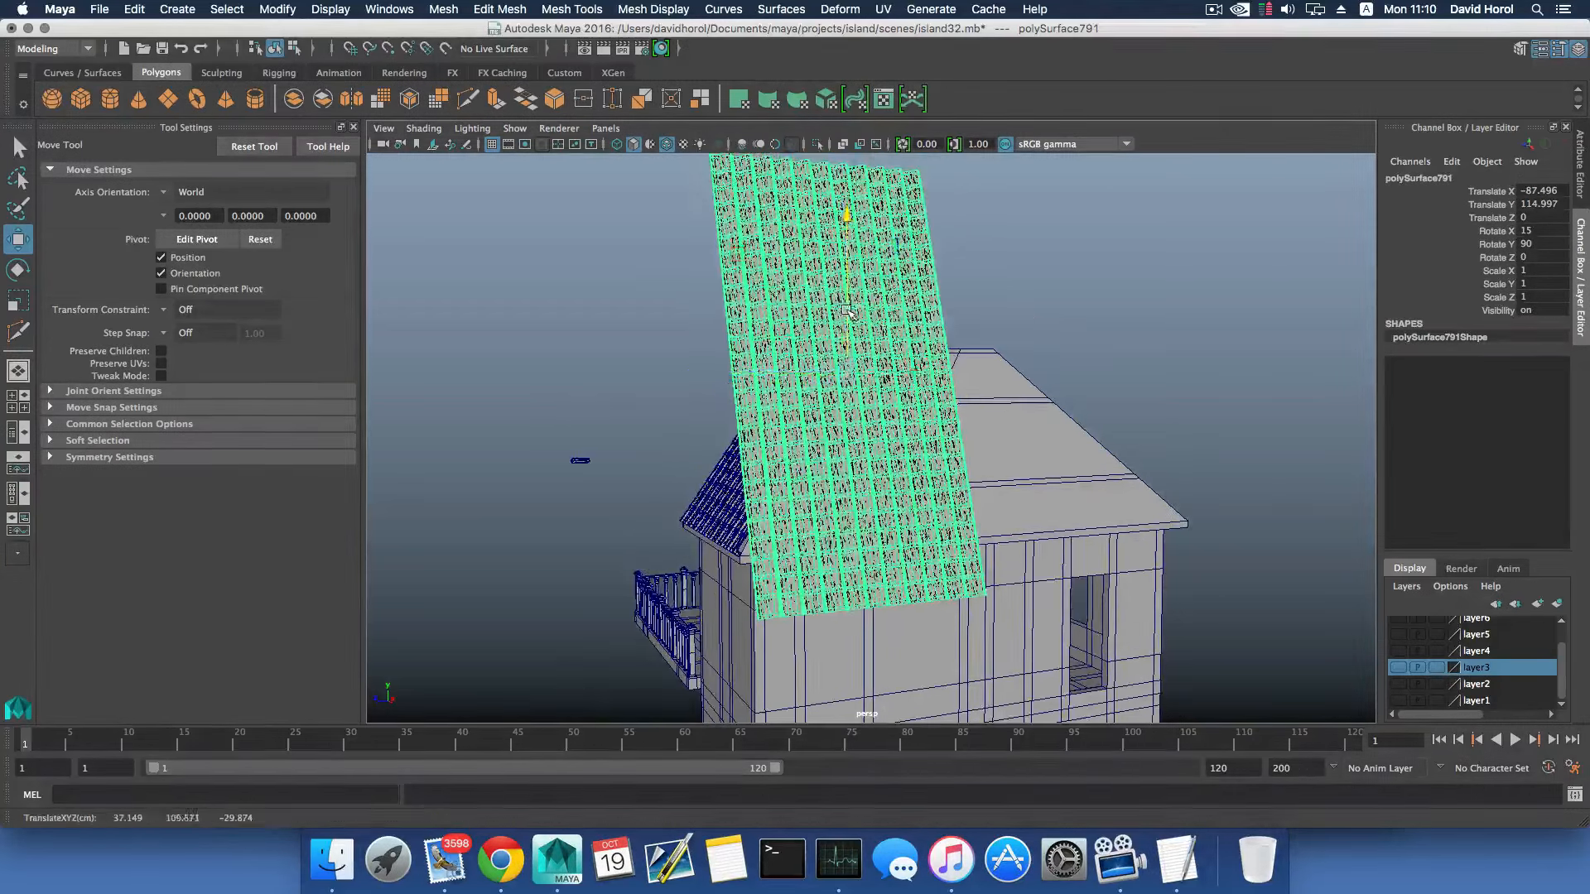
pyautogui.moveTo(844, 223); pyautogui.dragTo(843, 254)
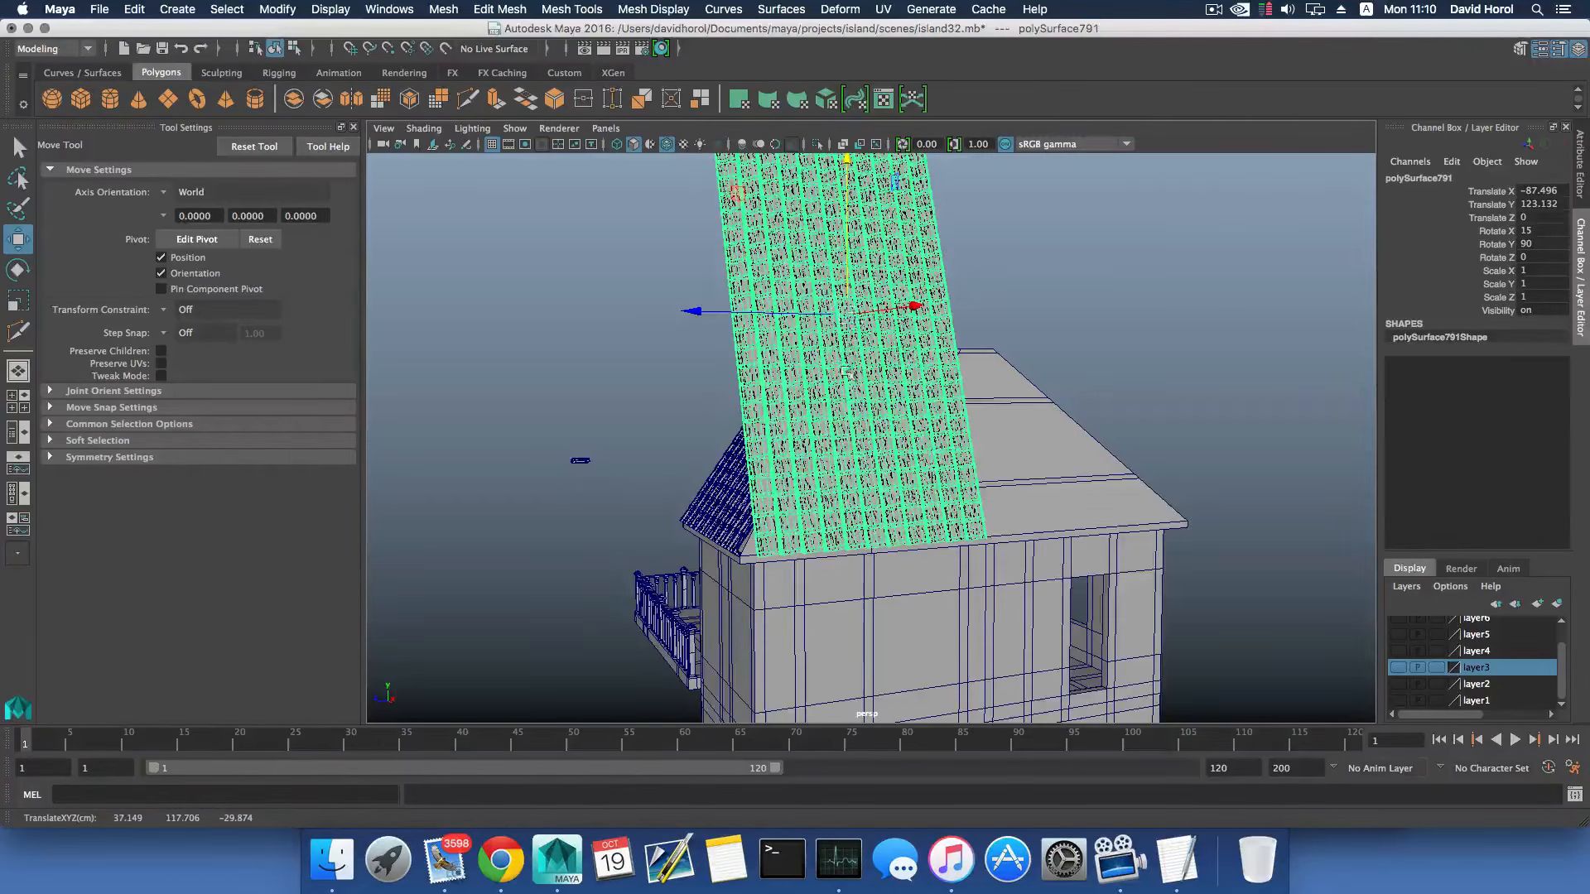
# - Fit the panel's lower edge to the roof corner at Translate X -92.42 and Translate Y 122.349
pyautogui.keyDown('alt'); pyautogui.moveTo(847, 373); pyautogui.dragTo(970, 481); pyautogui.keyUp('alt')
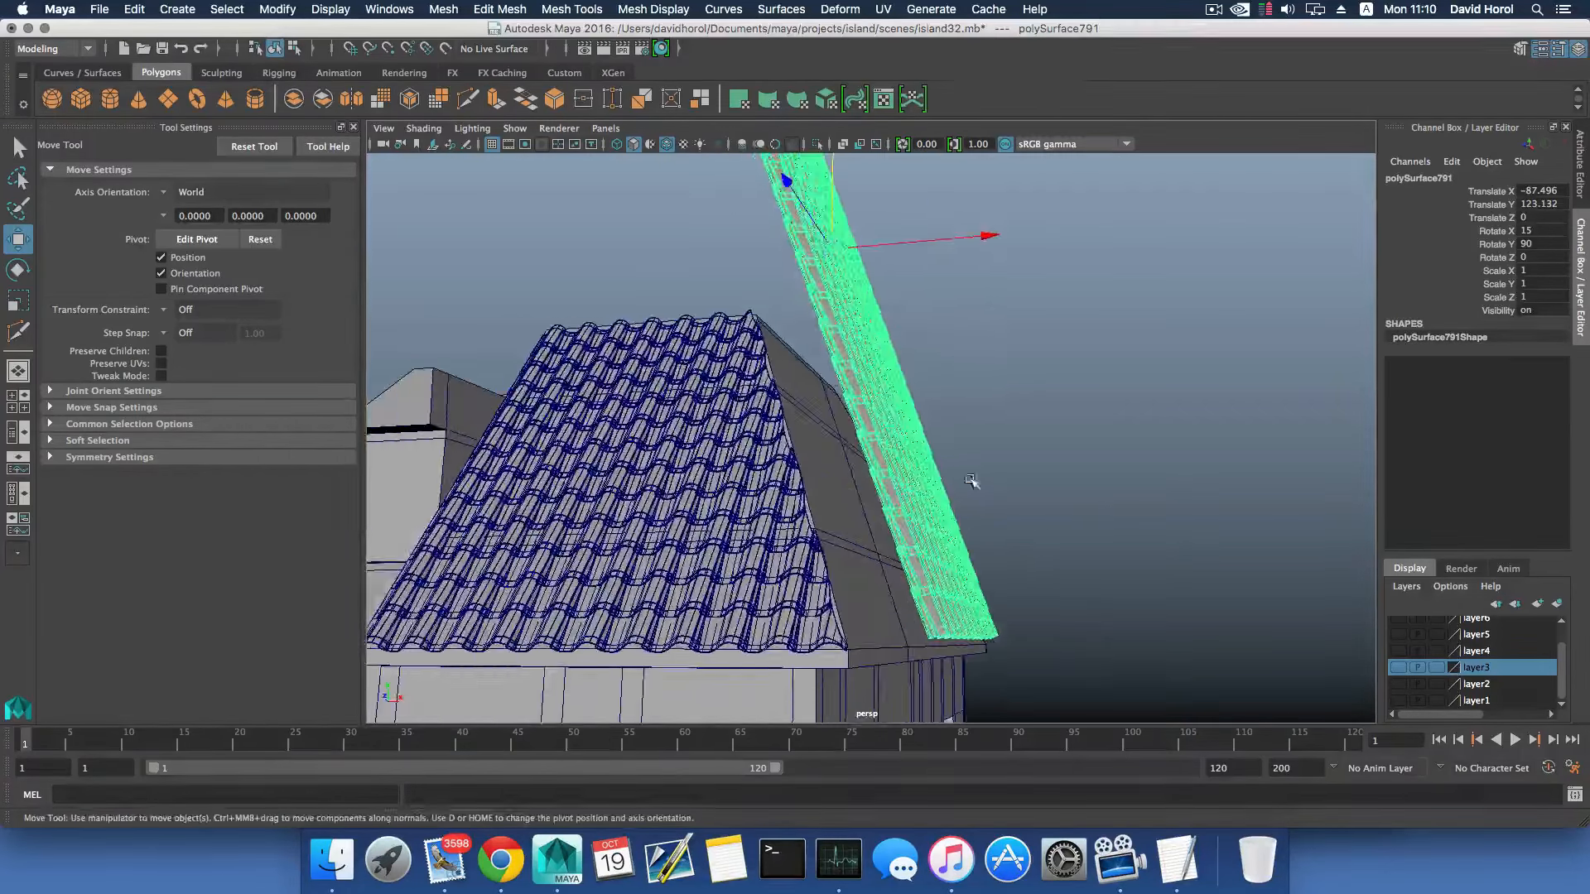
pyautogui.moveTo(988, 238); pyautogui.dragTo(943, 245)
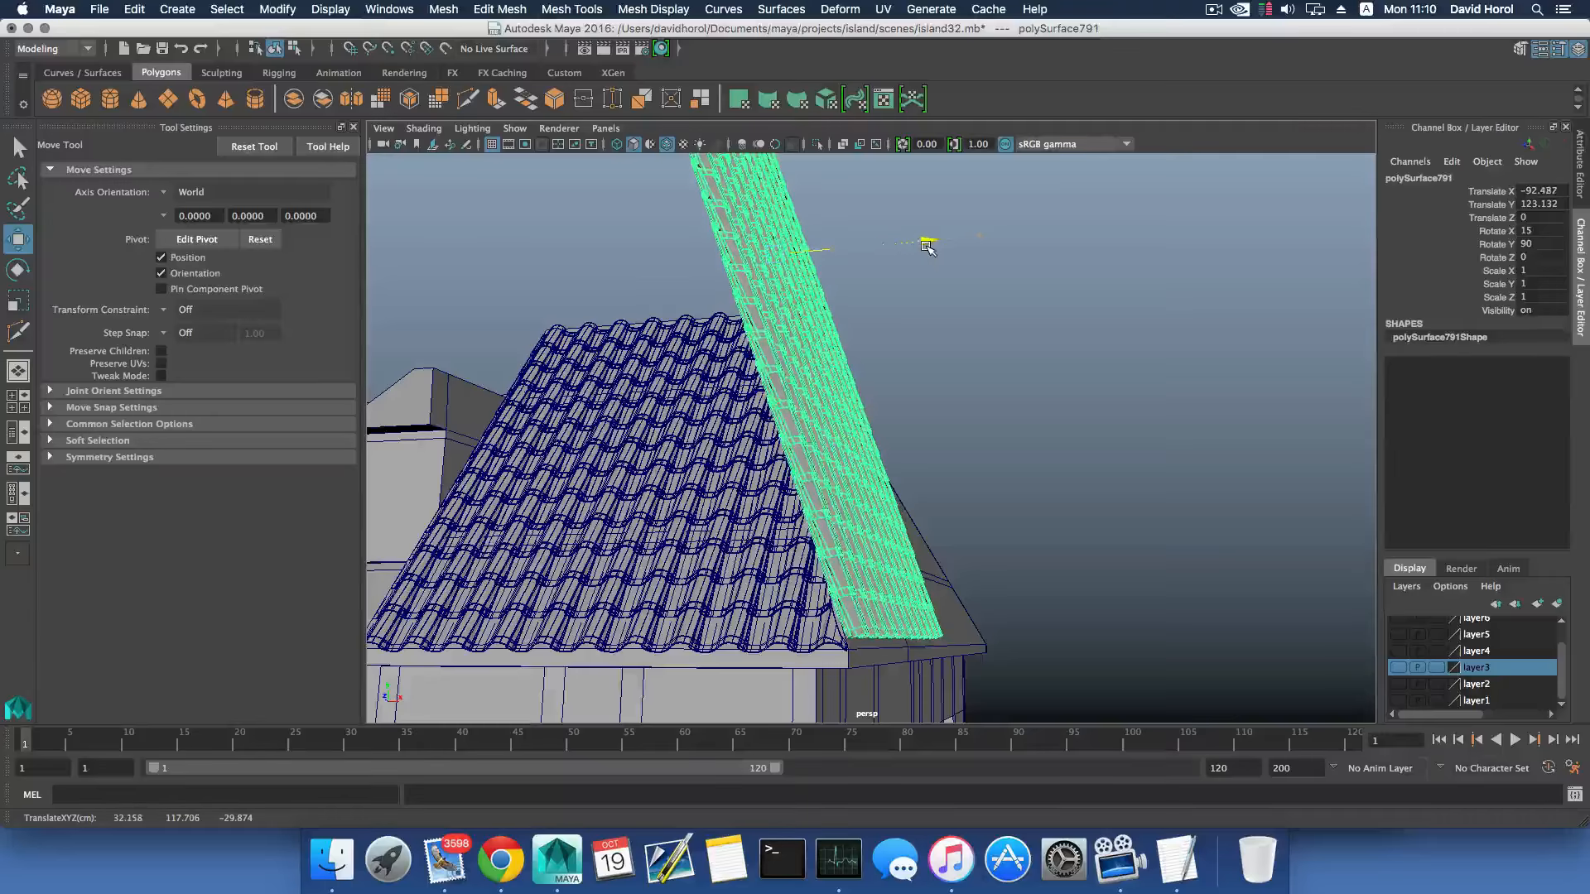
pyautogui.keyDown('alt'); pyautogui.moveTo(958, 351); pyautogui.dragTo(952, 468); pyautogui.keyUp('alt')
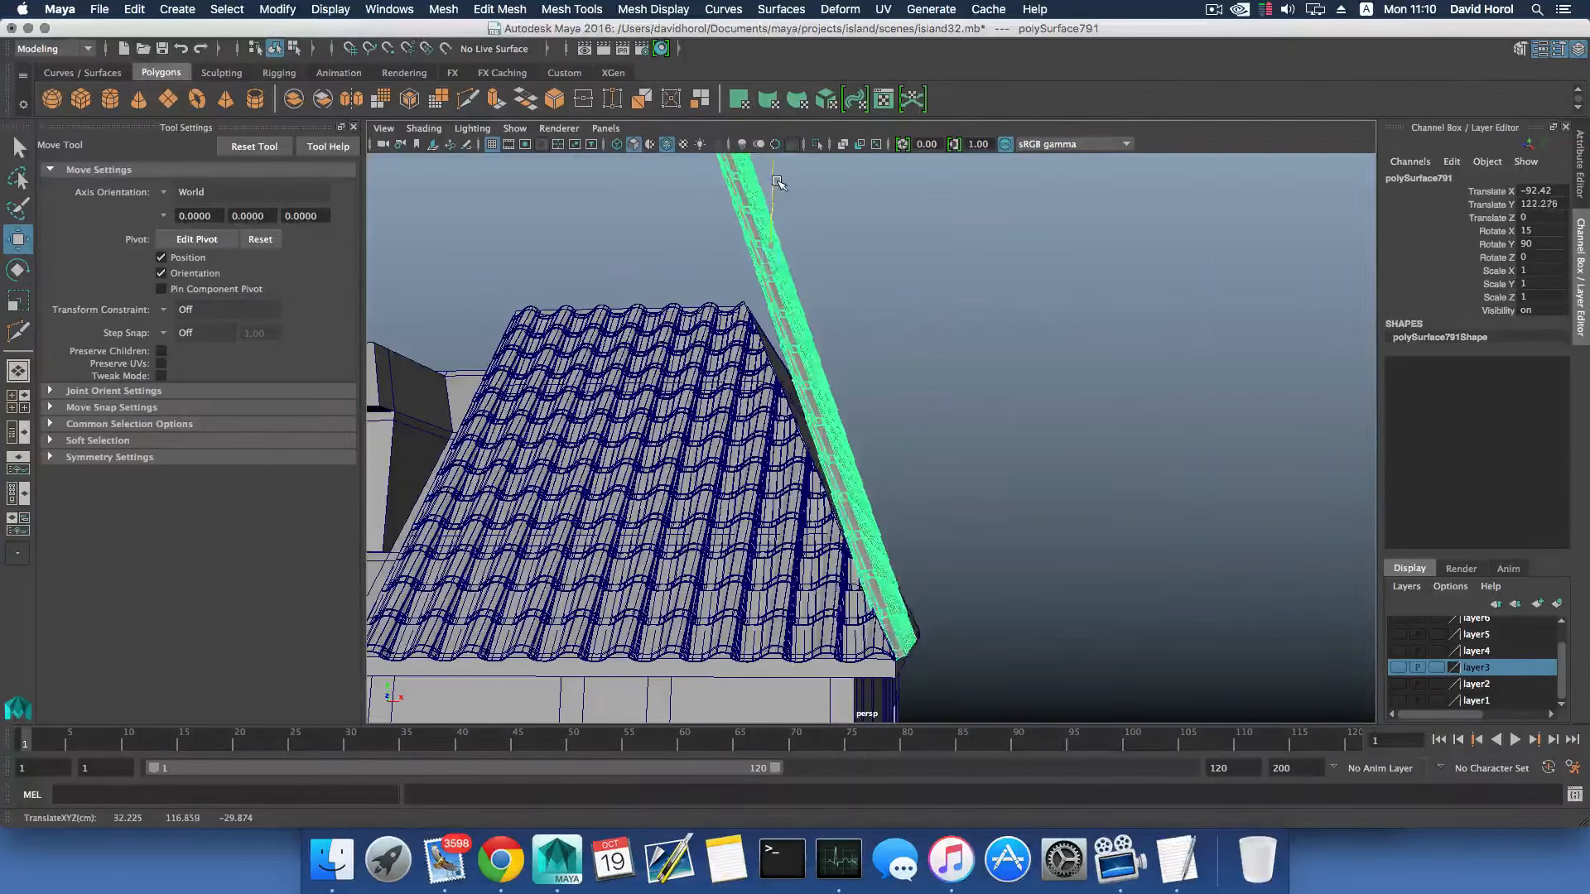
pyautogui.keyDown('alt'); pyautogui.moveTo(858, 310); pyautogui.dragTo(848, 286); pyautogui.keyUp('alt')
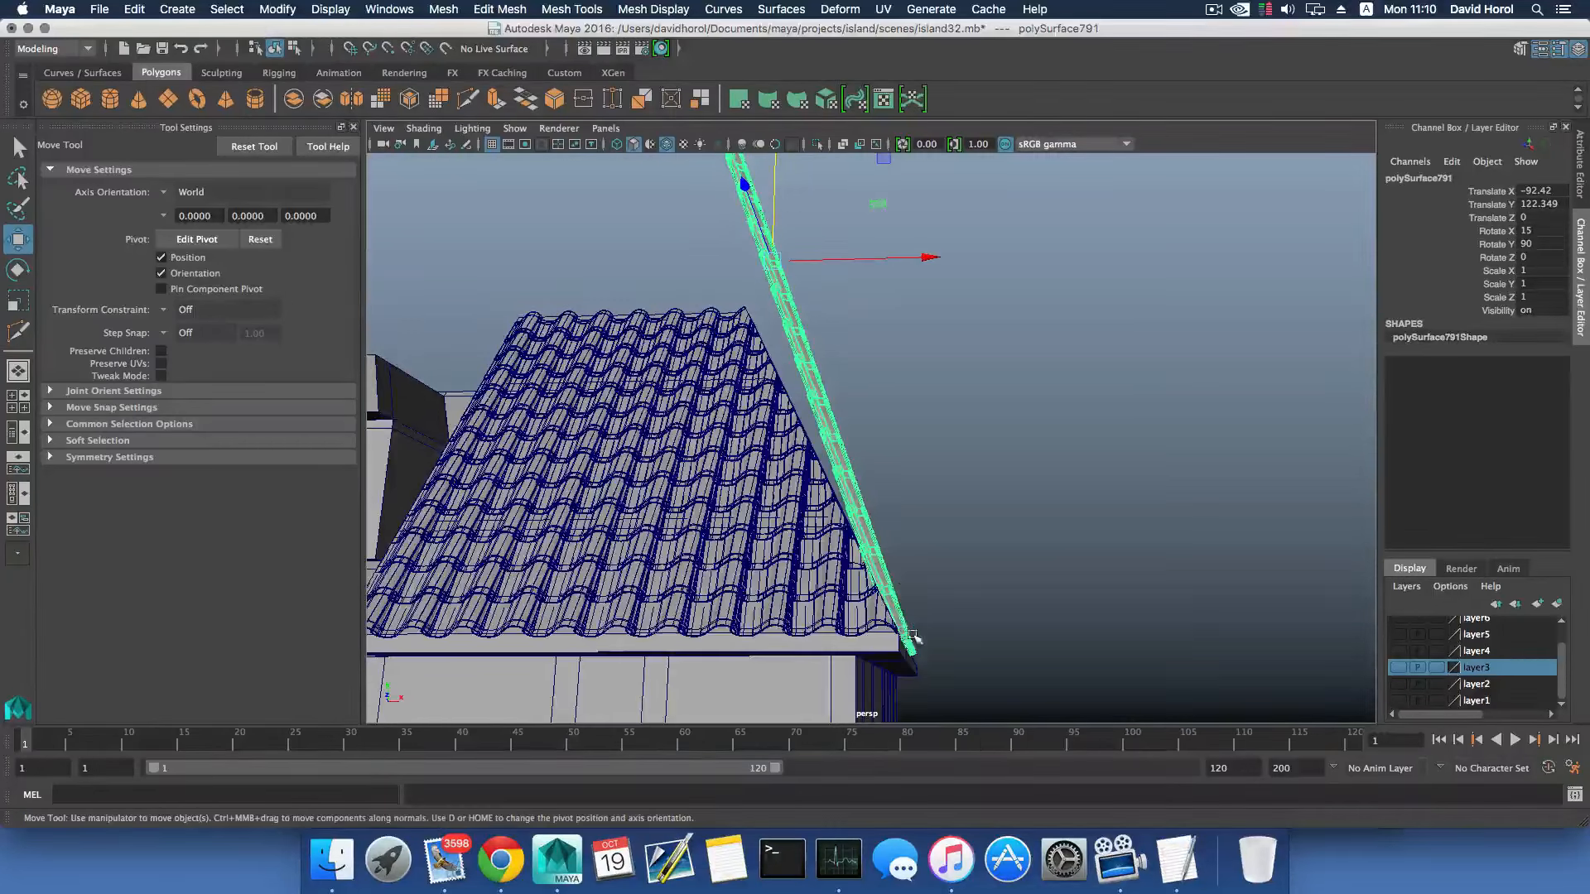
# - Align the tile panel with the eave corner by moving it to Translate Z 0.781 and Translate X -91.594
pyautogui.keyDown('alt'); pyautogui.moveTo(924, 650); pyautogui.dragTo(828, 448); pyautogui.keyUp('alt')
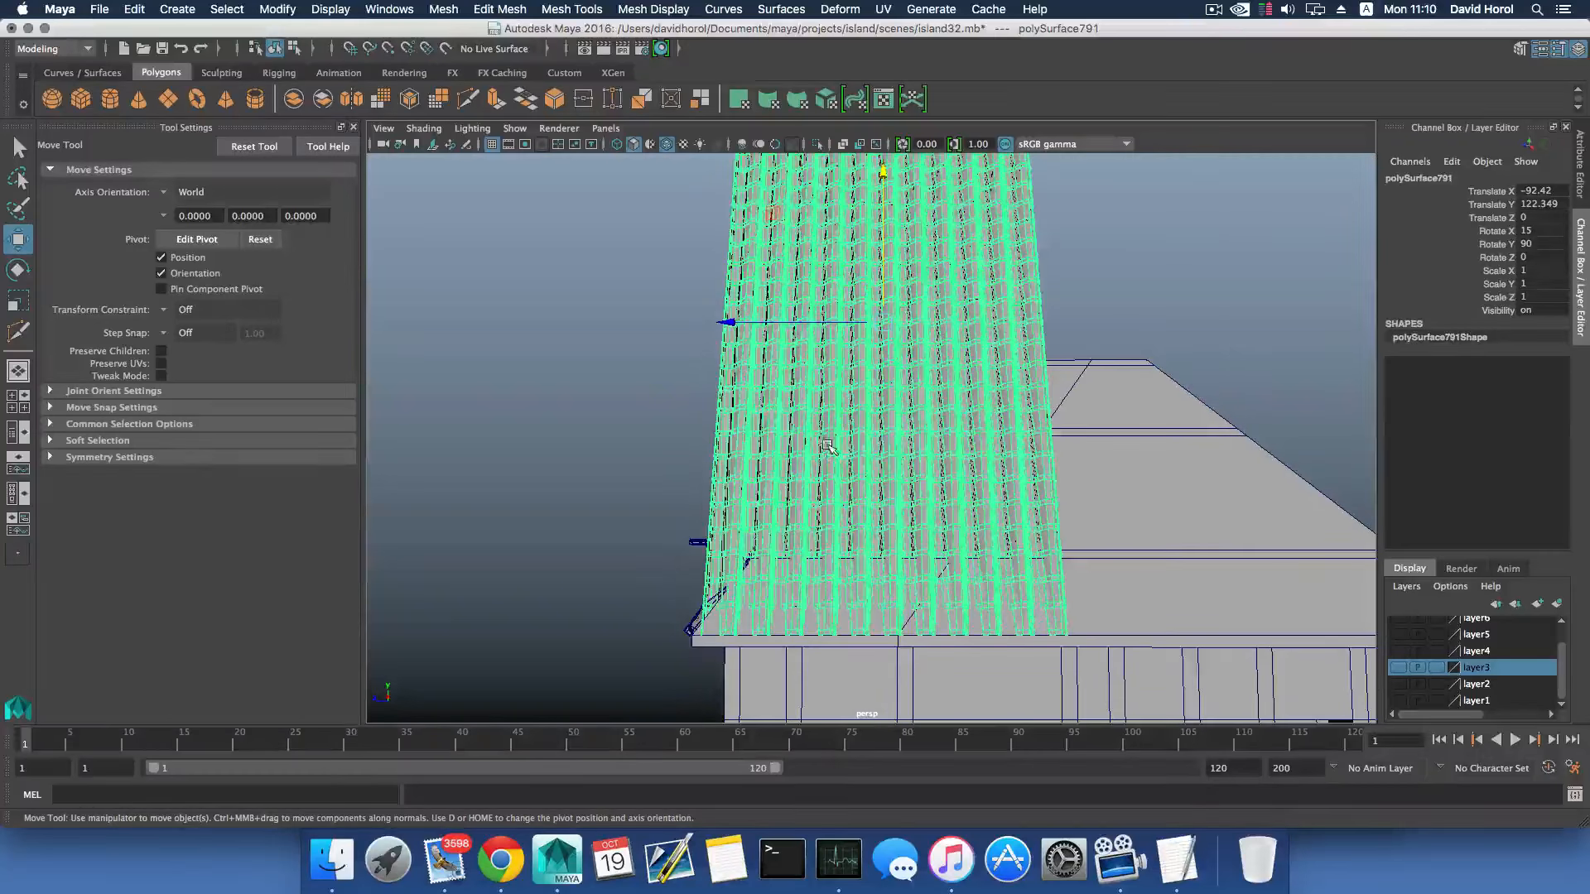
pyautogui.moveTo(729, 322); pyautogui.dragTo(726, 319)
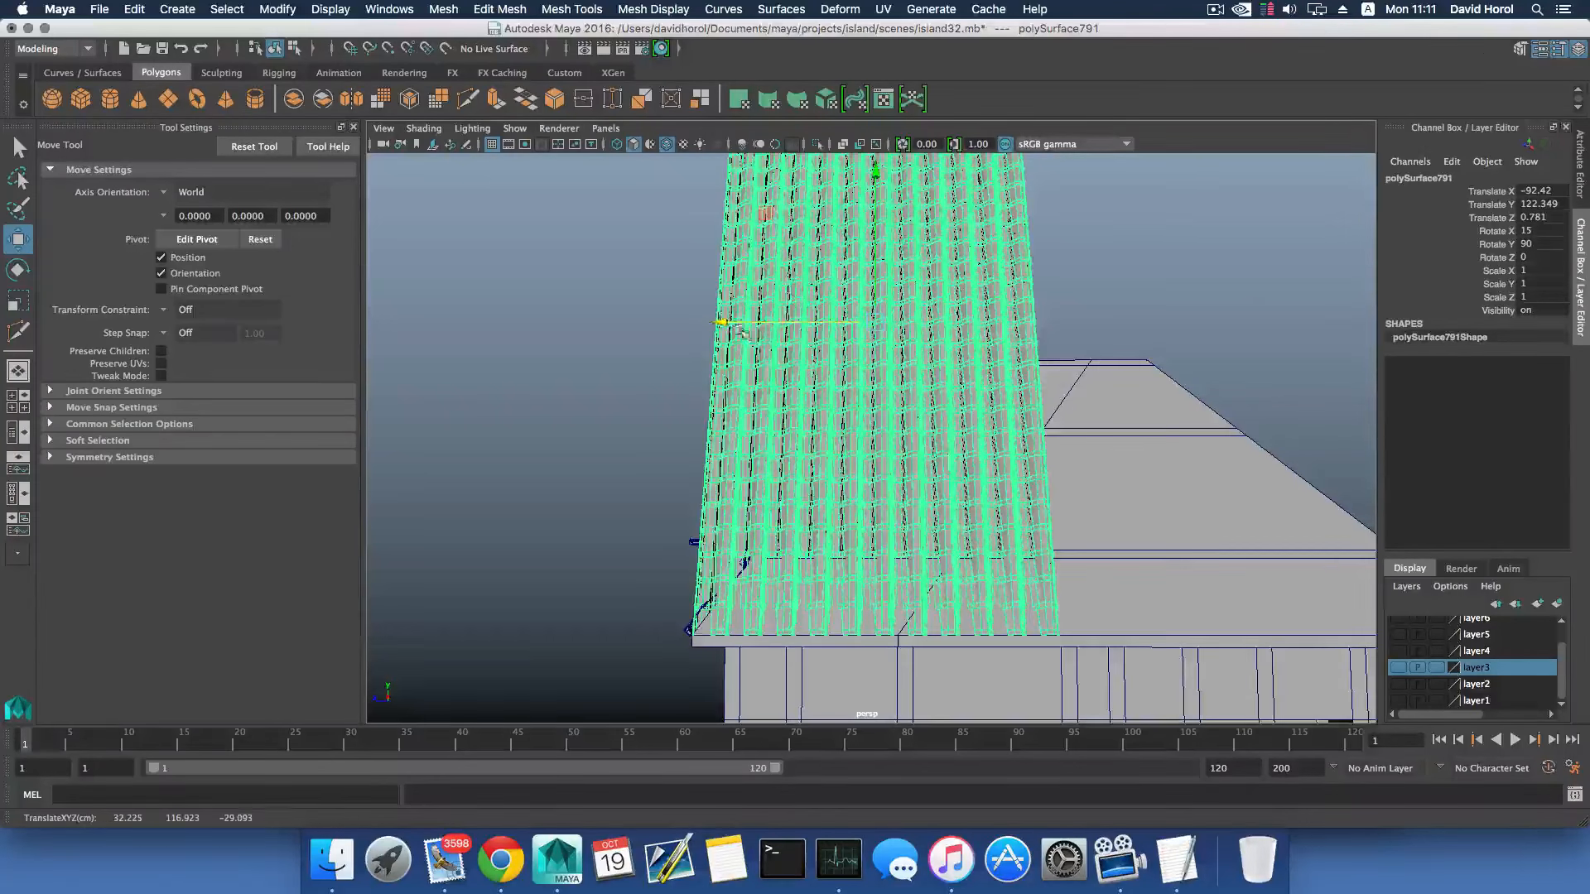
pyautogui.keyDown('alt'); pyautogui.moveTo(741, 332); pyautogui.dragTo(946, 298); pyautogui.keyUp('alt')
pyautogui.keyDown('alt'); pyautogui.moveTo(945, 364); pyautogui.dragTo(952, 307); pyautogui.keyUp('alt')
pyautogui.scroll(8, 952, 530)
pyautogui.keyDown('alt'); pyautogui.moveTo(955, 588); pyautogui.dragTo(895, 572); pyautogui.keyUp('alt')
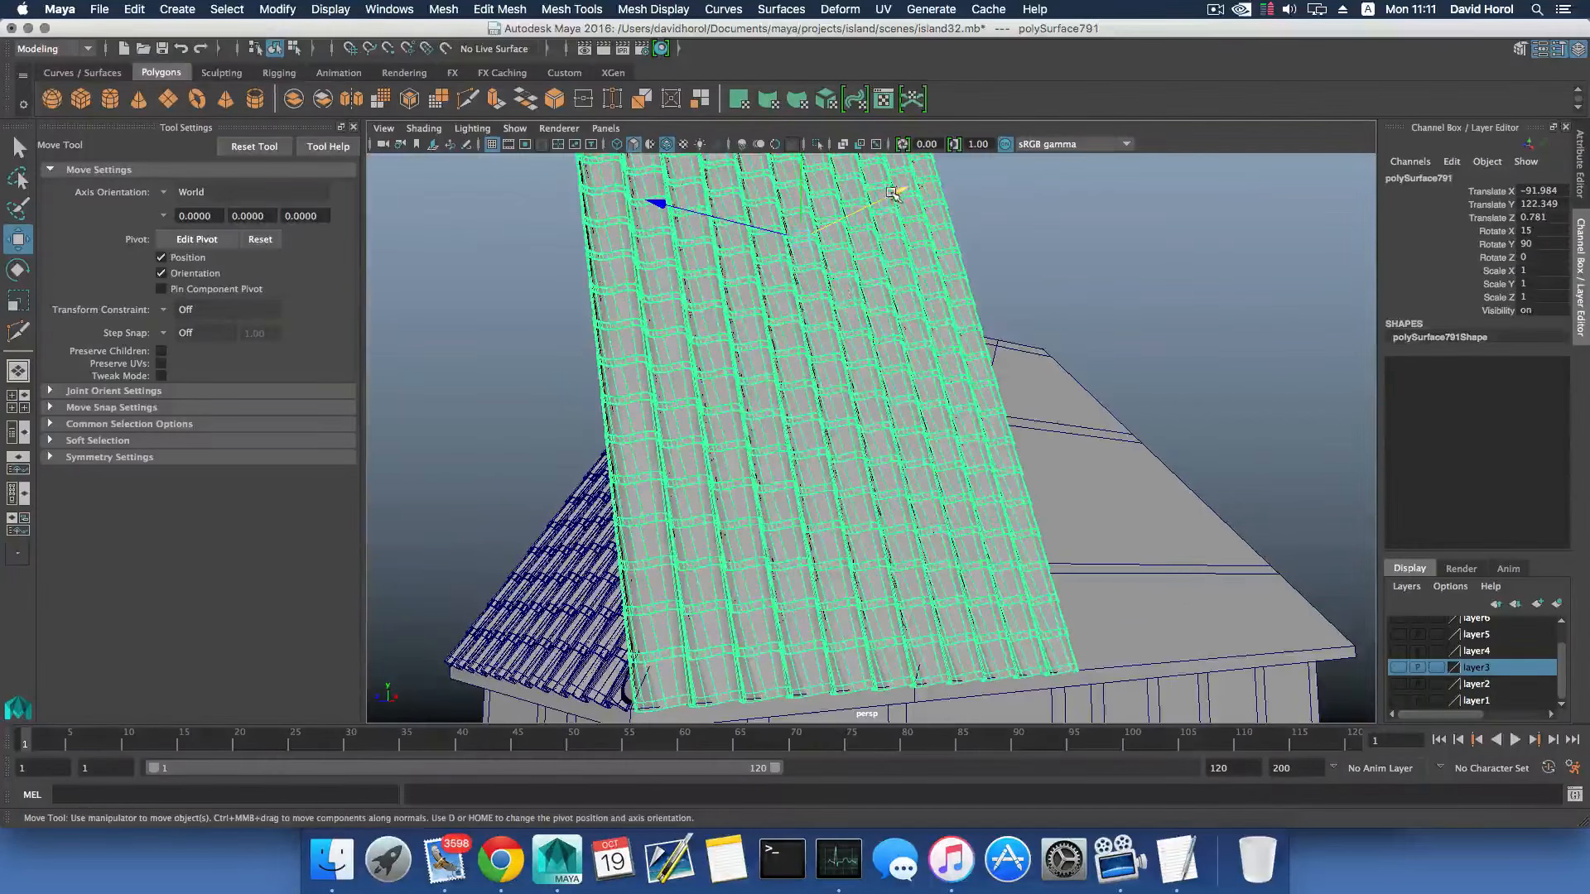
pyautogui.moveTo(893, 193); pyautogui.dragTo(877, 545)
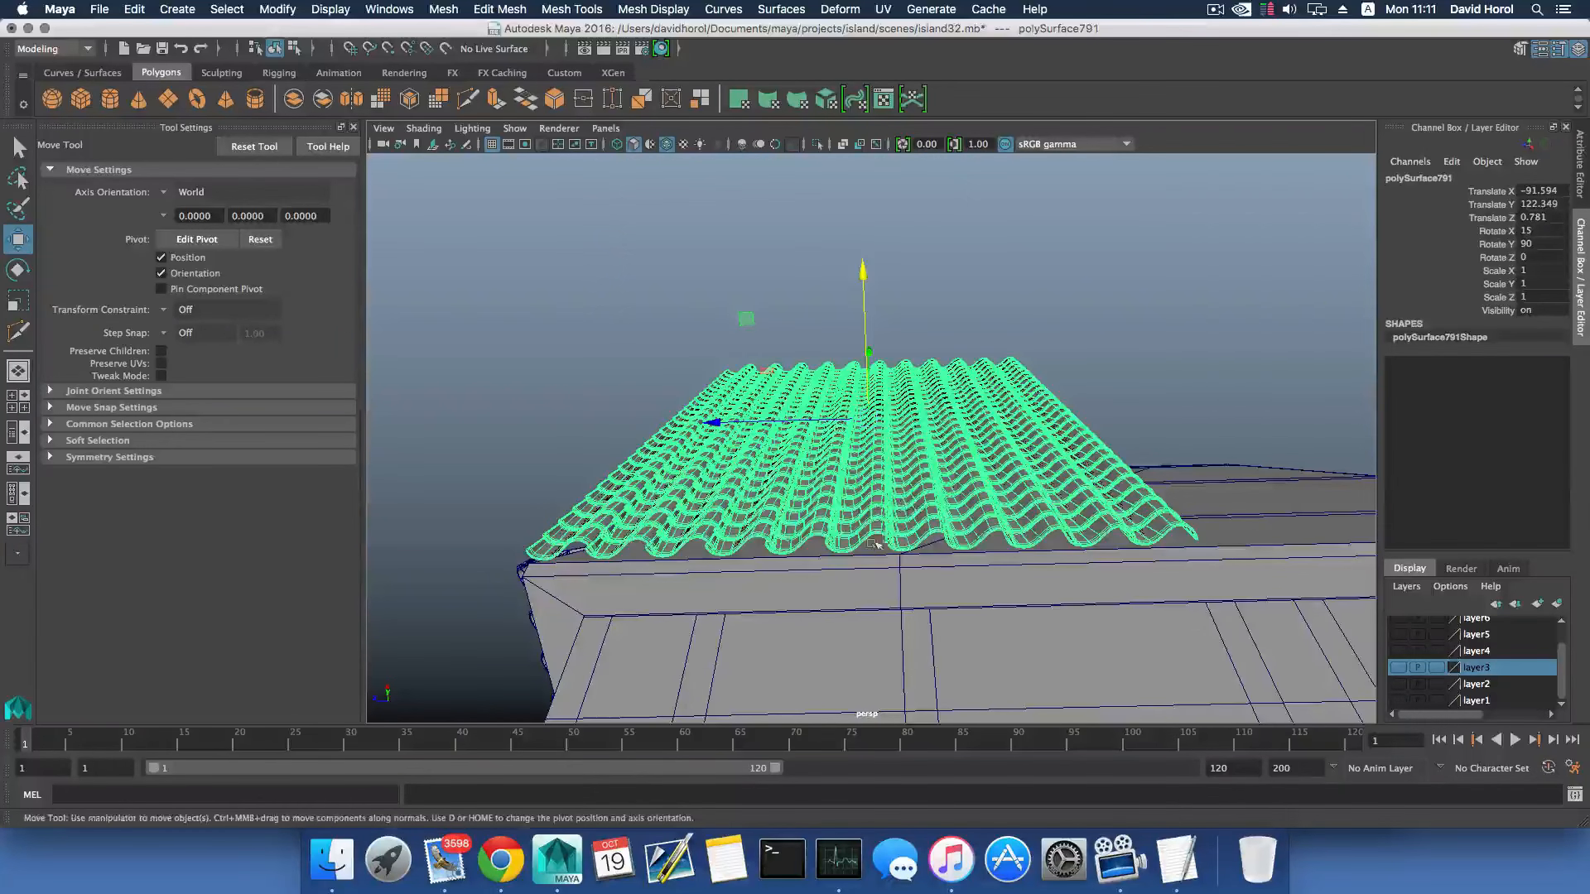
# - Relocate the tile panel's pivot to the middle of its lower edge, at the eave
pyautogui.press('d')
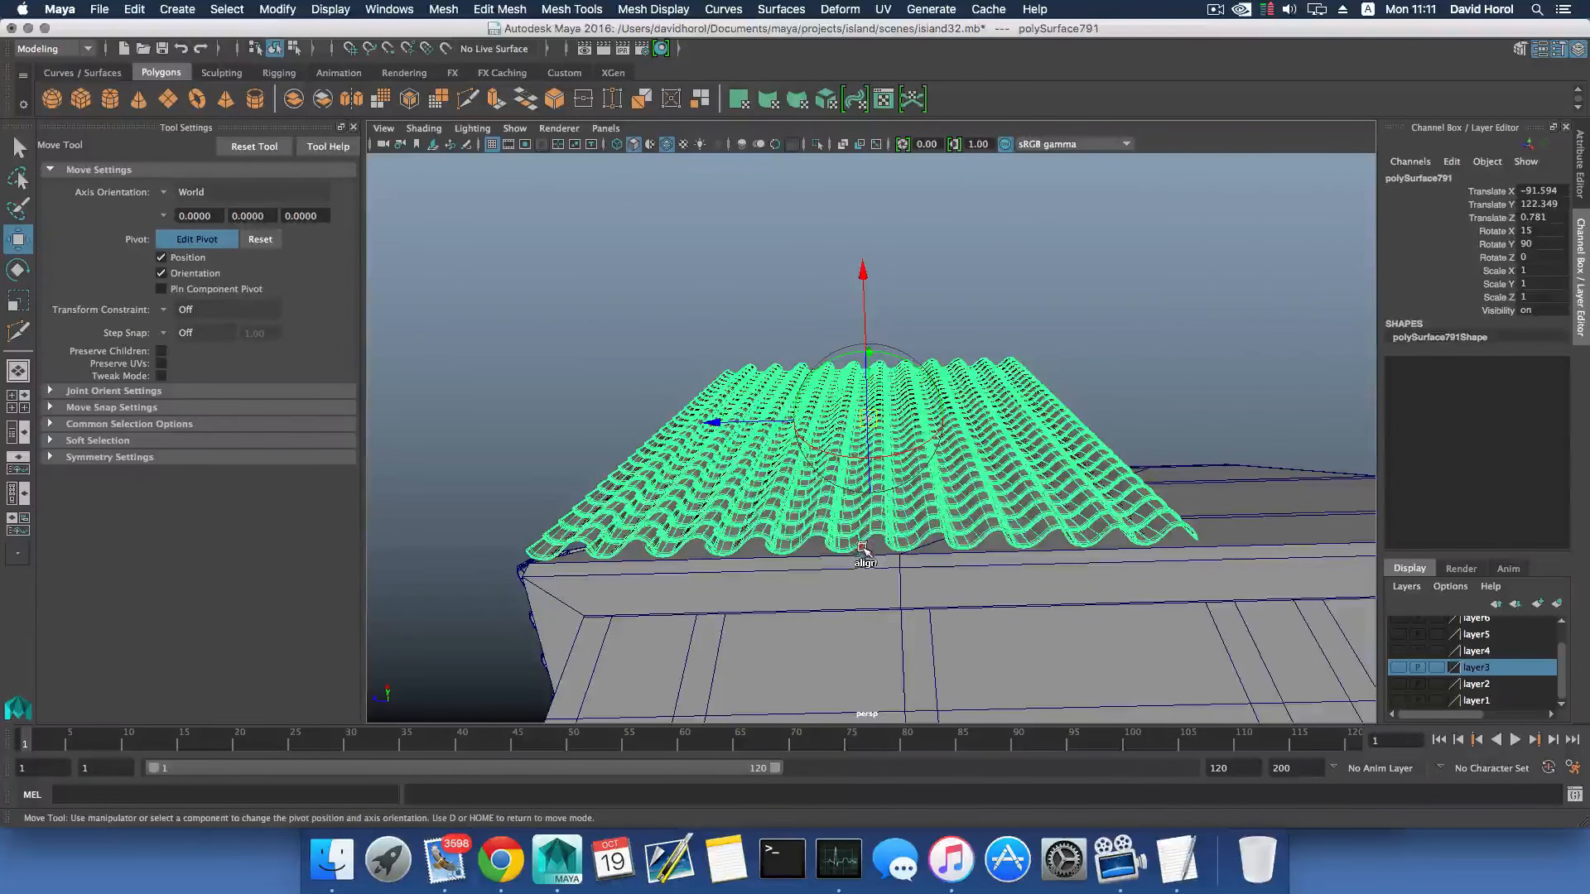
pyautogui.scroll(5, 743, 311)
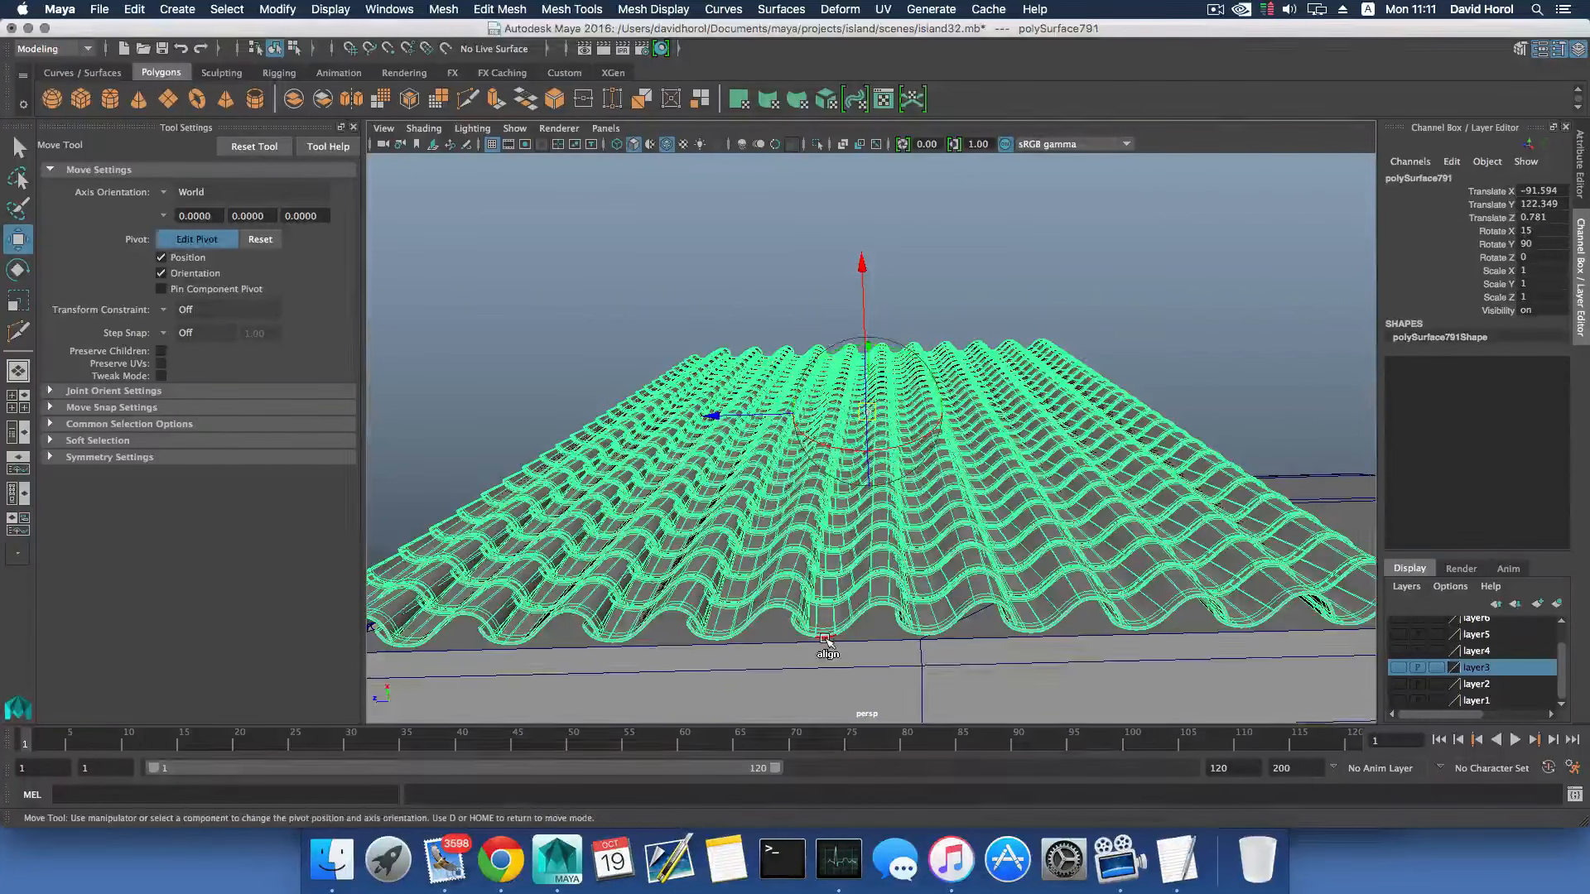
pyautogui.press('d')
pyautogui.keyDown('alt'); pyautogui.moveTo(825, 640); pyautogui.dragTo(952, 682); pyautogui.keyUp('alt')
# - Rotate the tile panel around its lower edge to Rotate X 8.241 to match the side roof's slope
pyautogui.press('e')
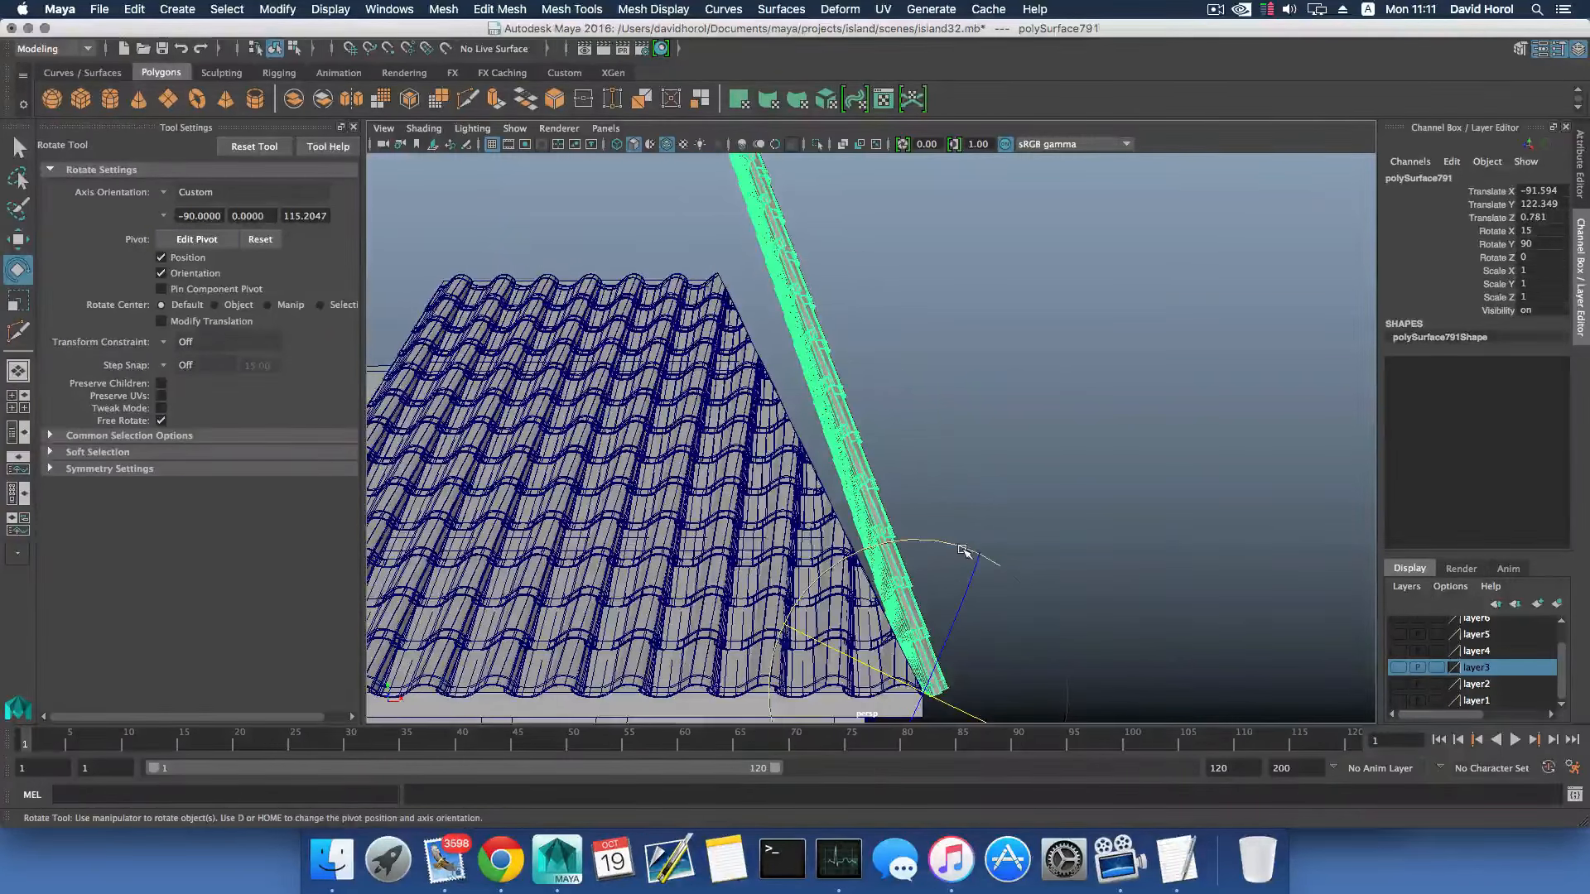
pyautogui.moveTo(961, 546); pyautogui.dragTo(674, 559)
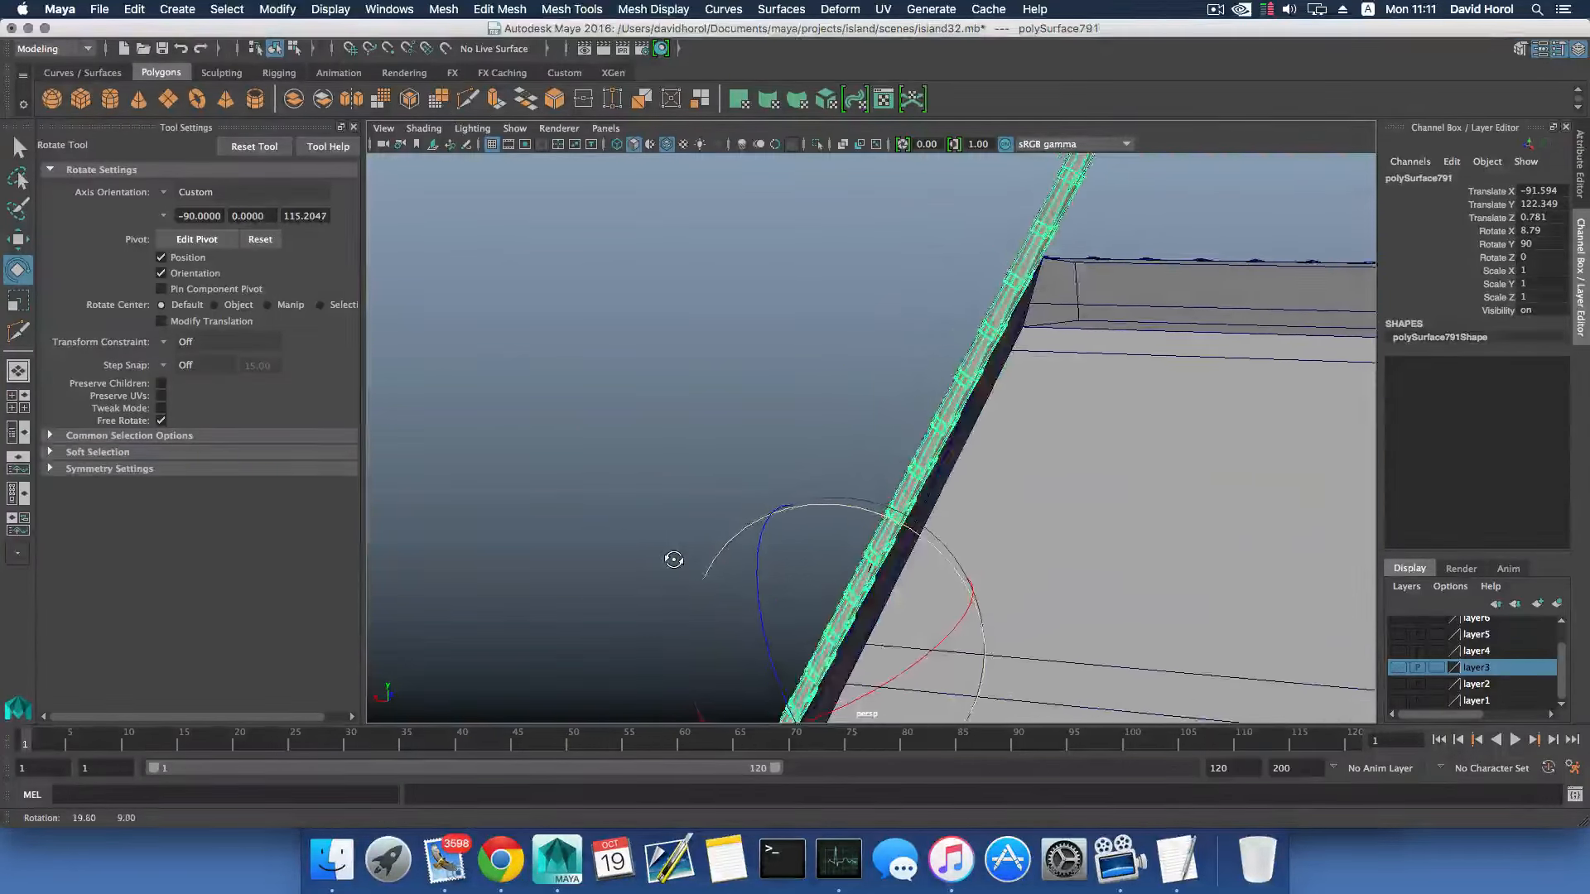
pyautogui.moveTo(863, 514); pyautogui.dragTo(862, 511)
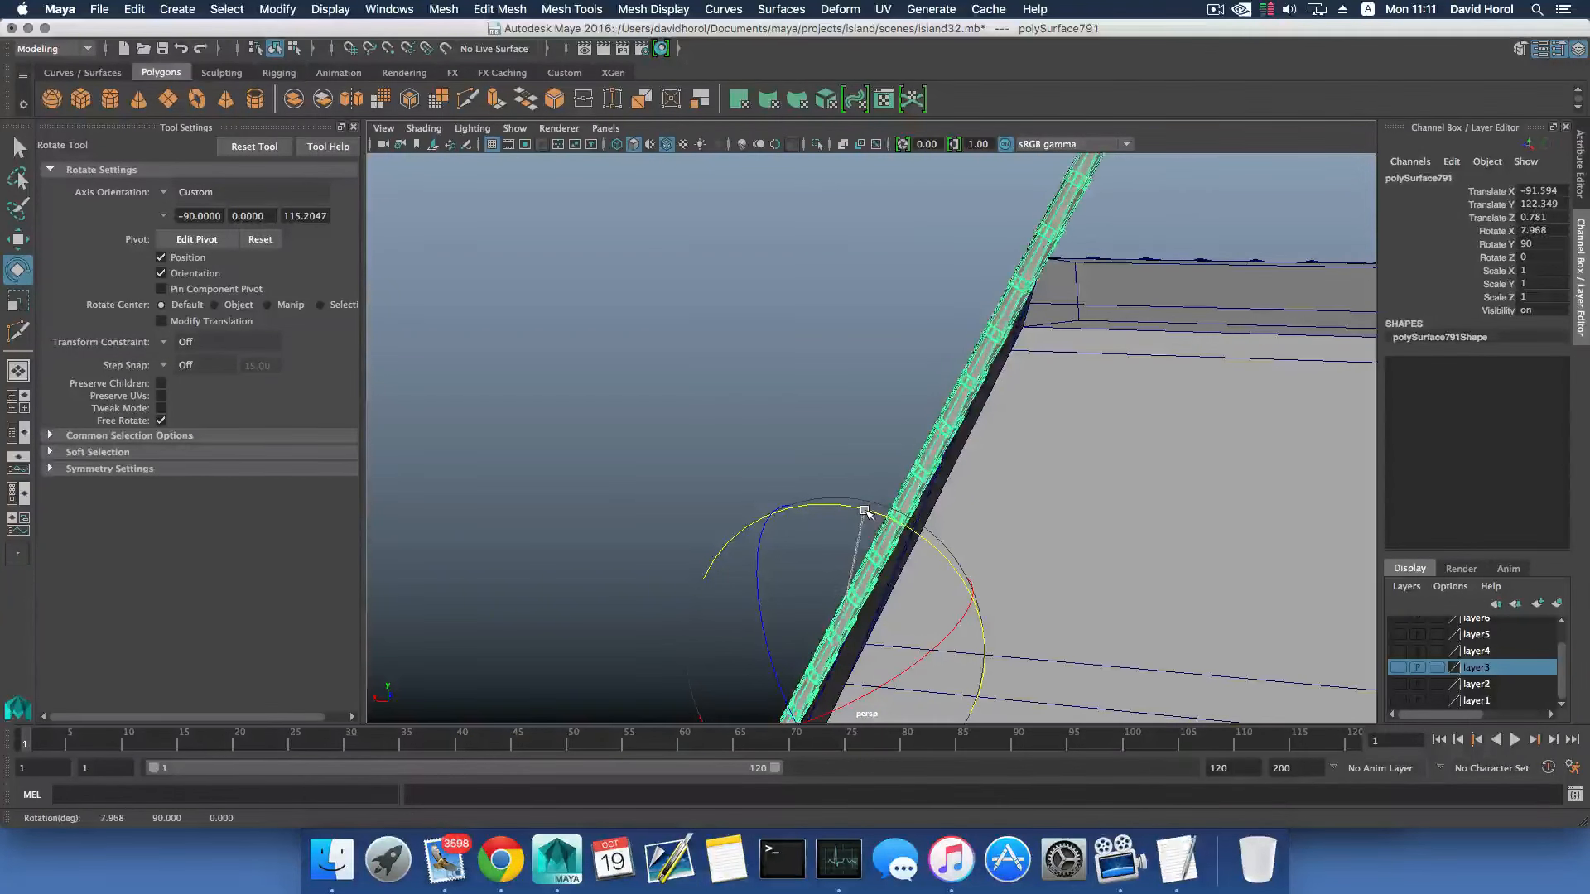
pyautogui.keyDown('alt'); pyautogui.moveTo(864, 511); pyautogui.dragTo(930, 521); pyautogui.keyUp('alt')
pyautogui.scroll(4, 930, 520)
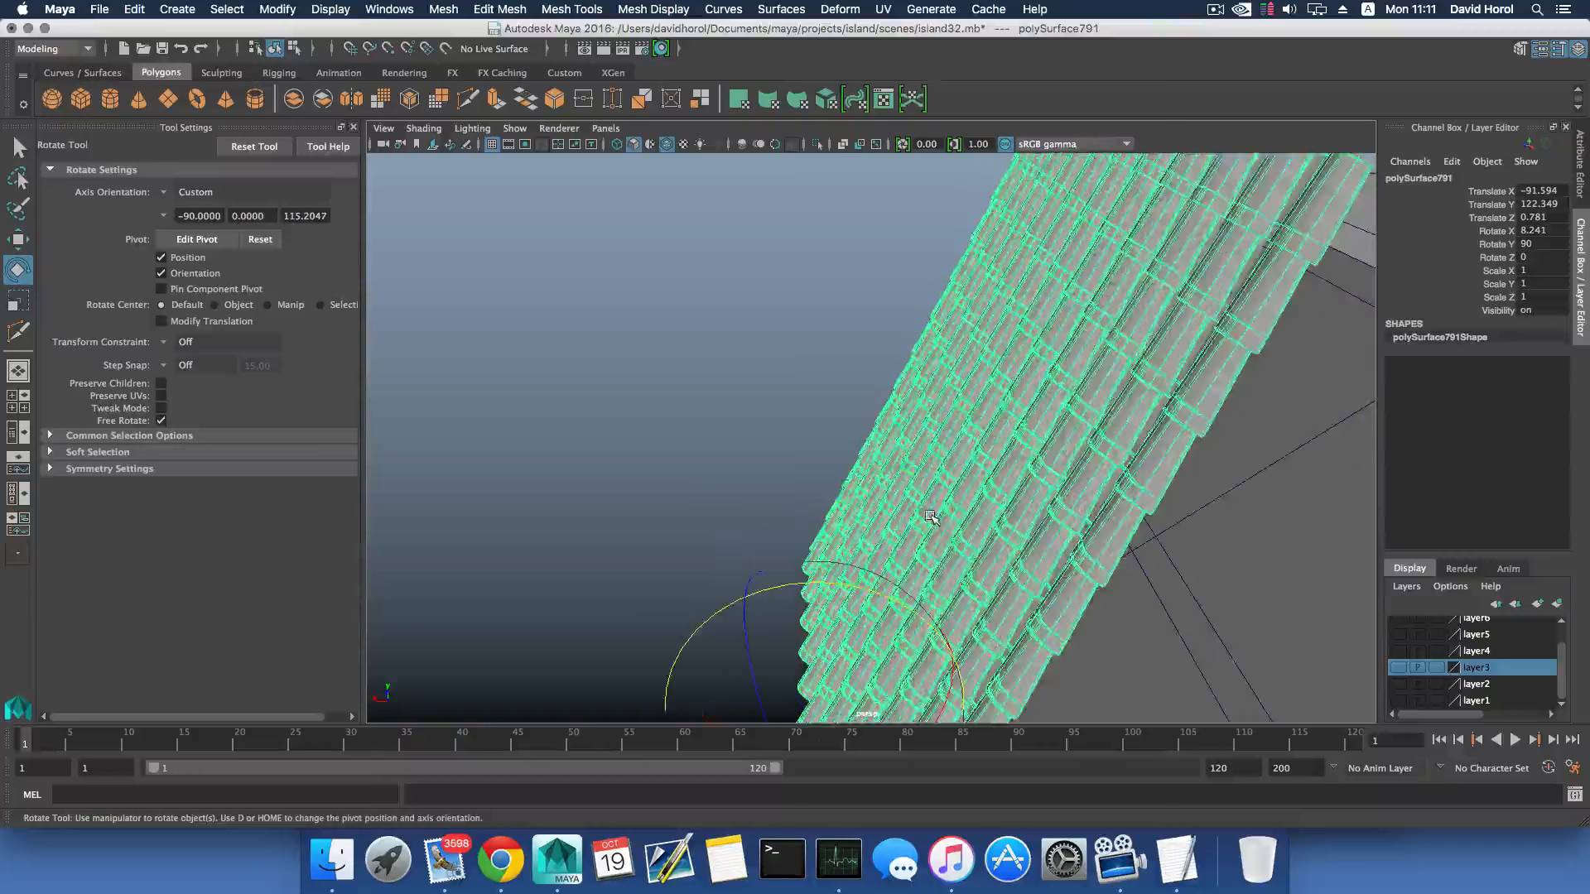
# - Tilt the tile panel around its lower edge to Rotate X 8.413 to follow the side roof's slope
pyautogui.keyDown('alt'); pyautogui.moveTo(930, 519); pyautogui.dragTo(694, 566, button='middle'); pyautogui.keyUp('alt')
pyautogui.moveTo(693, 566)
pyautogui.keyDown('alt'); pyautogui.mouseDown()
pyautogui.moveTo(773, 525)
pyautogui.moveTo(654, 579)
pyautogui.moveTo(849, 534)
pyautogui.moveTo(736, 591)
pyautogui.mouseUp(); pyautogui.keyUp('alt')
pyautogui.moveTo(977, 319)
pyautogui.keyDown('alt'); pyautogui.mouseDown()
pyautogui.moveTo(933, 256)
pyautogui.moveTo(766, 240)
pyautogui.mouseUp(); pyautogui.keyUp('alt')
pyautogui.keyDown('alt'); pyautogui.moveTo(749, 530); pyautogui.dragTo(803, 576); pyautogui.keyUp('alt')
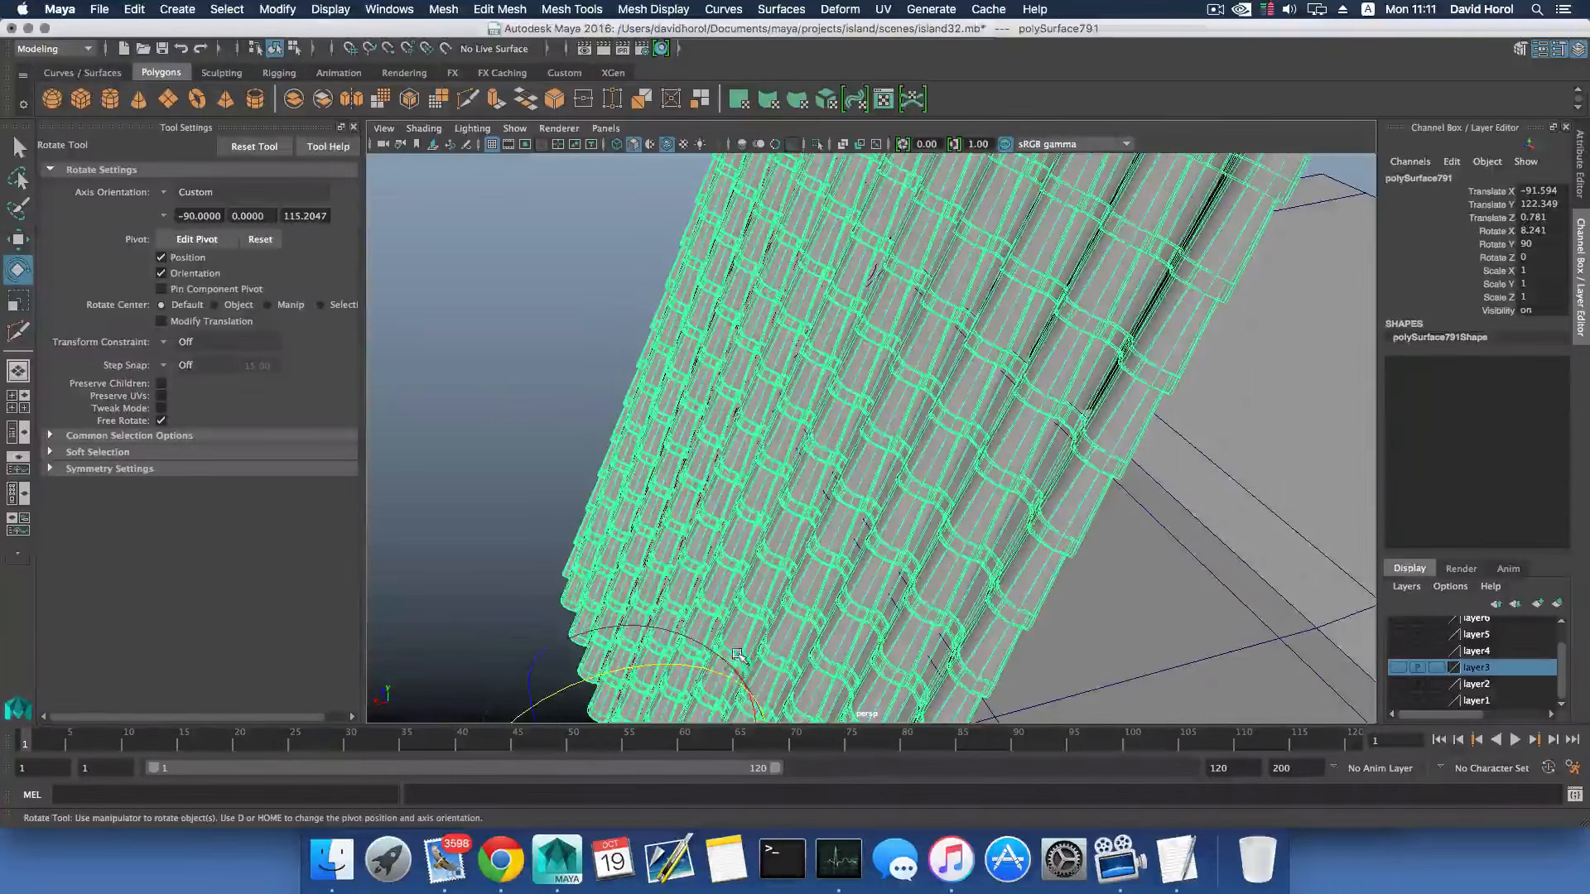
pyautogui.keyDown('alt'); pyautogui.moveTo(714, 675); pyautogui.dragTo(770, 580); pyautogui.keyUp('alt')
pyautogui.moveTo(657, 645); pyautogui.dragTo(1056, 622)
pyautogui.keyDown('alt'); pyautogui.moveTo(1060, 634); pyautogui.dragTo(944, 584, button='middle'); pyautogui.keyUp('alt')
pyautogui.keyDown('alt'); pyautogui.moveTo(944, 583); pyautogui.dragTo(1054, 617, button='right'); pyautogui.keyUp('alt')
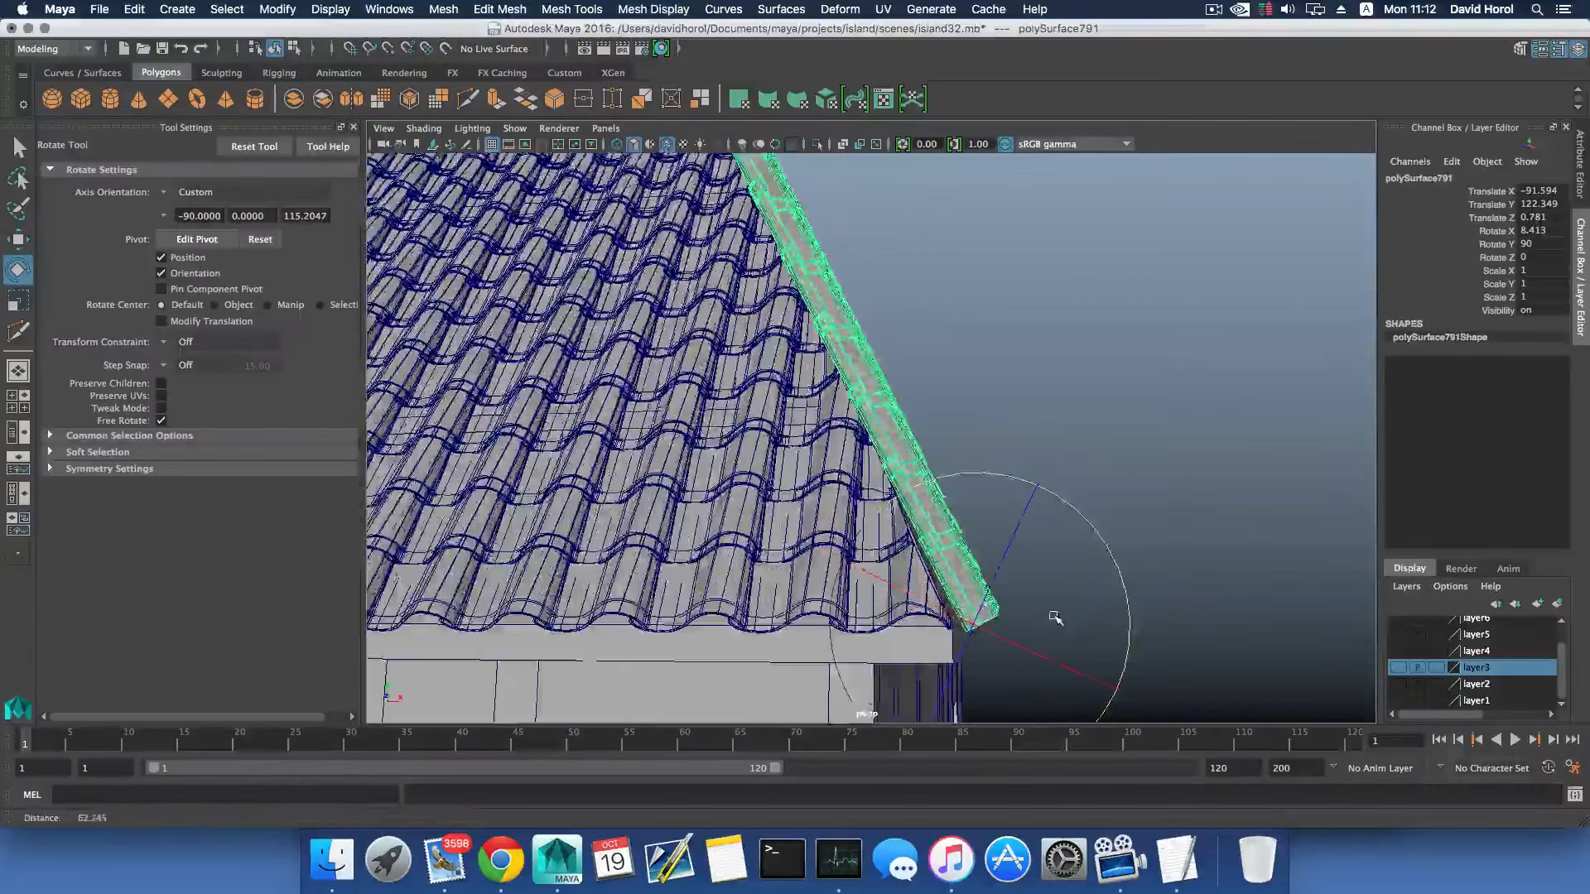
pyautogui.keyDown('alt'); pyautogui.moveTo(1055, 618); pyautogui.dragTo(1011, 601); pyautogui.keyUp('alt')
# - Reset the Move tool to world axes and shift the tile panel against the roof edge at Translate X -91.74
pyautogui.press('w')
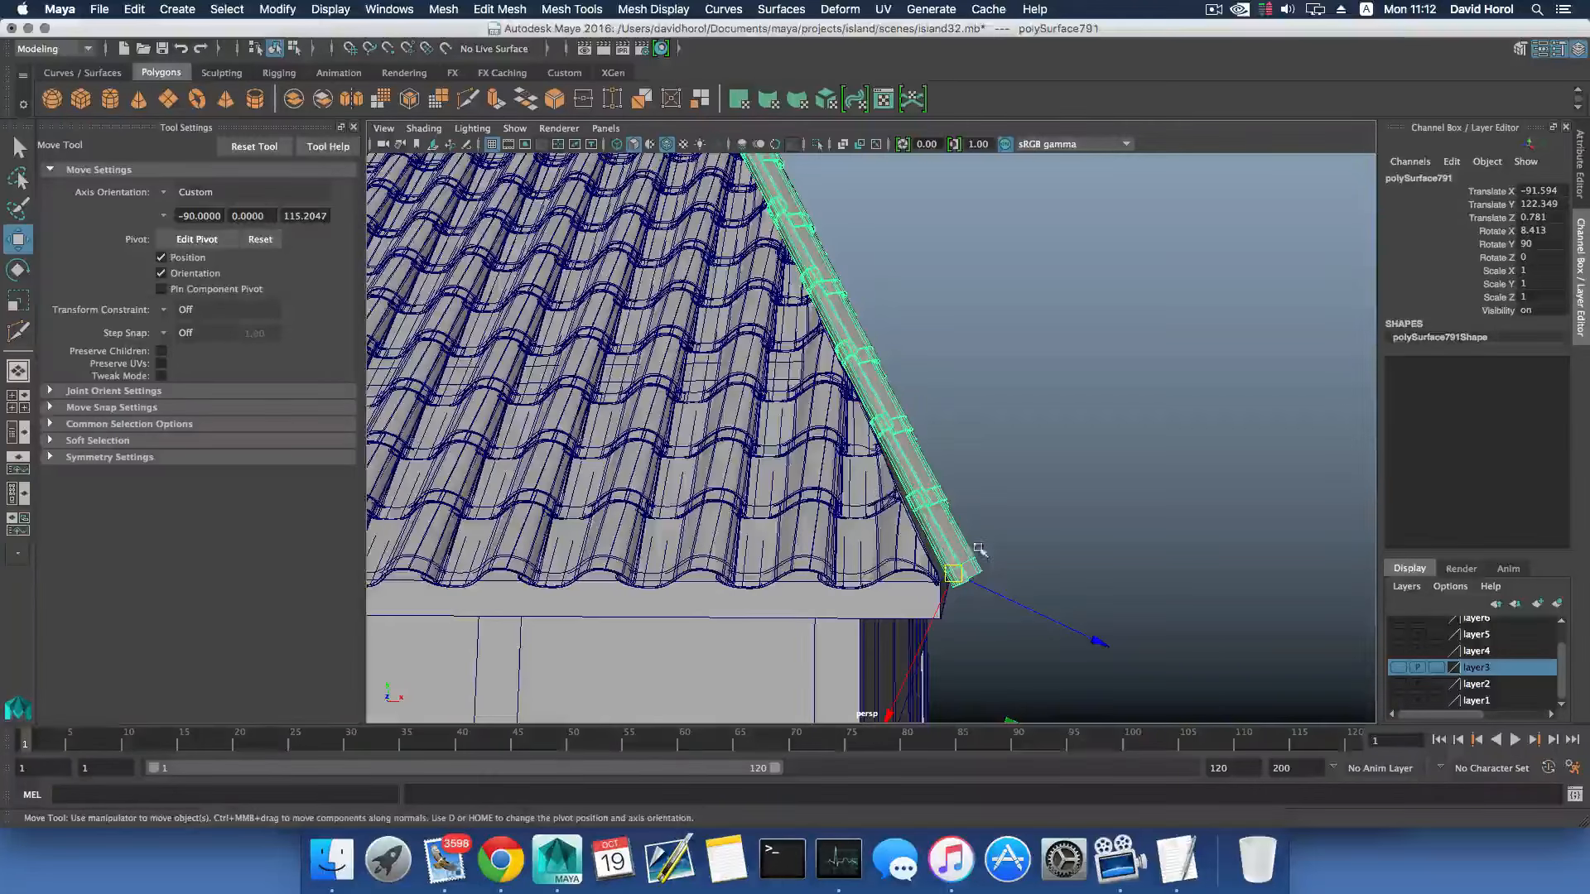
pyautogui.click(254, 146)
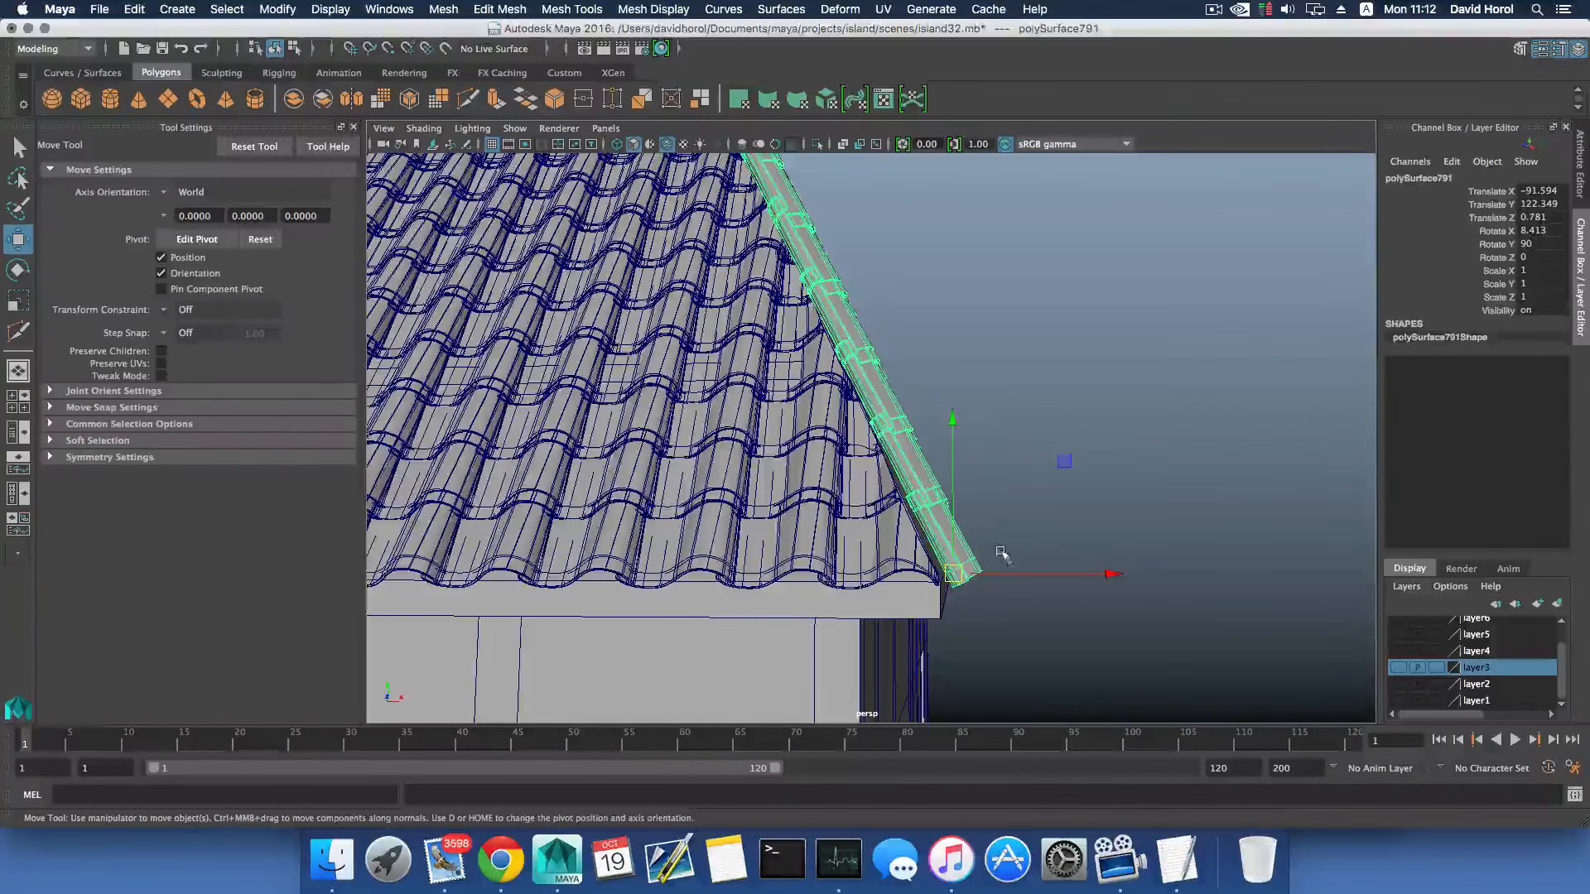
pyautogui.moveTo(1009, 574); pyautogui.dragTo(907, 534)
pyautogui.keyDown('alt'); pyautogui.moveTo(906, 534); pyautogui.dragTo(993, 571, button='right'); pyautogui.keyUp('alt')
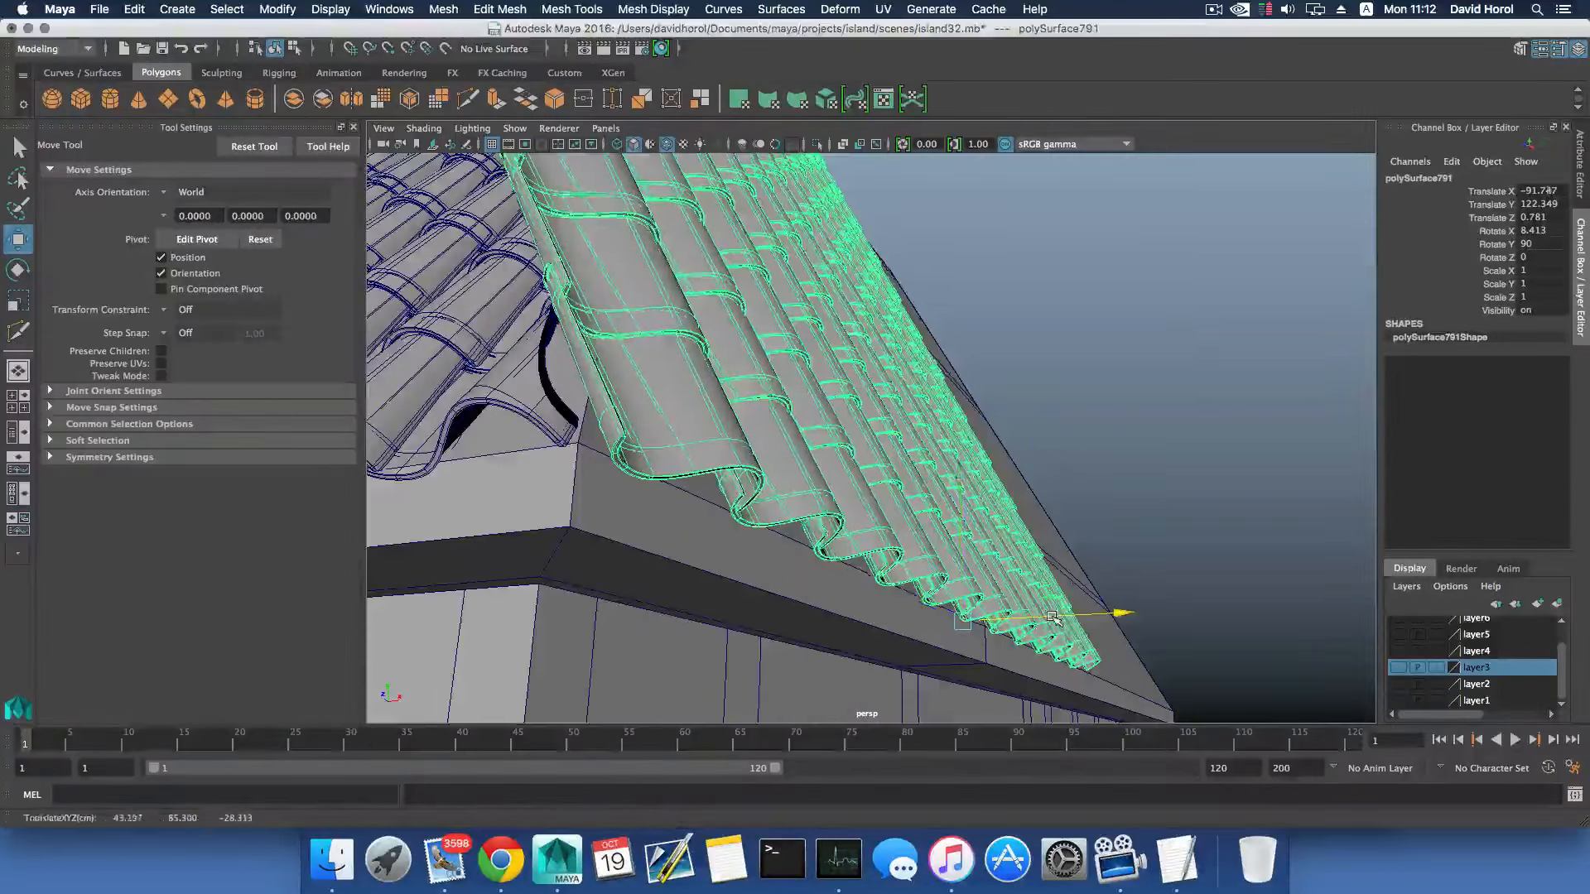
pyautogui.moveTo(1053, 617); pyautogui.dragTo(835, 474)
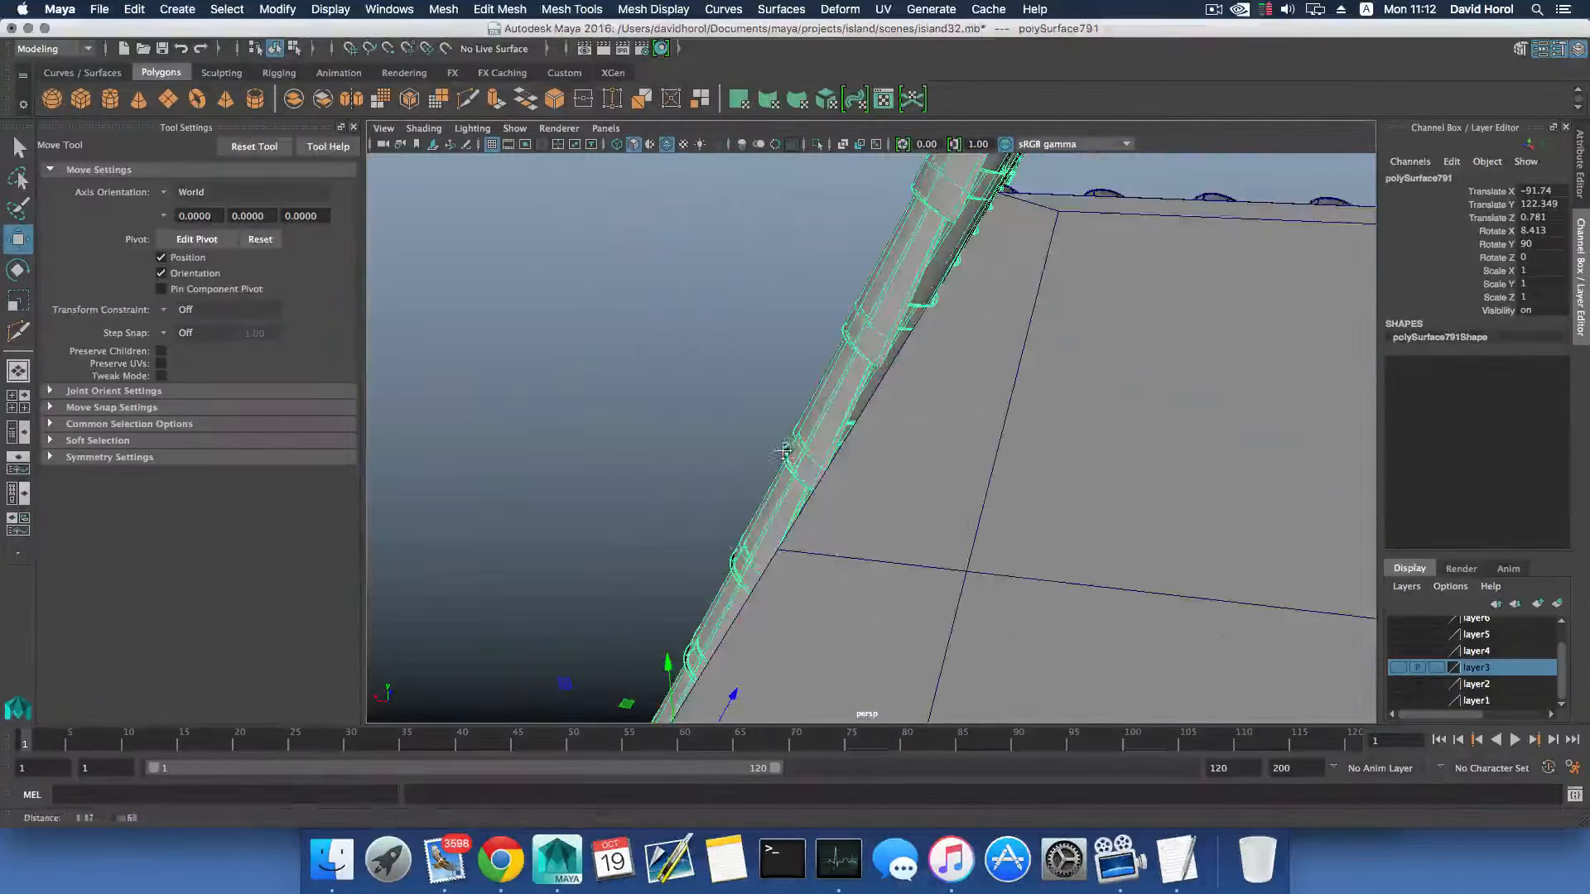
# - Refine the tile panel's tilt against the roof slope to Rotate X 8.679
pyautogui.press('e')
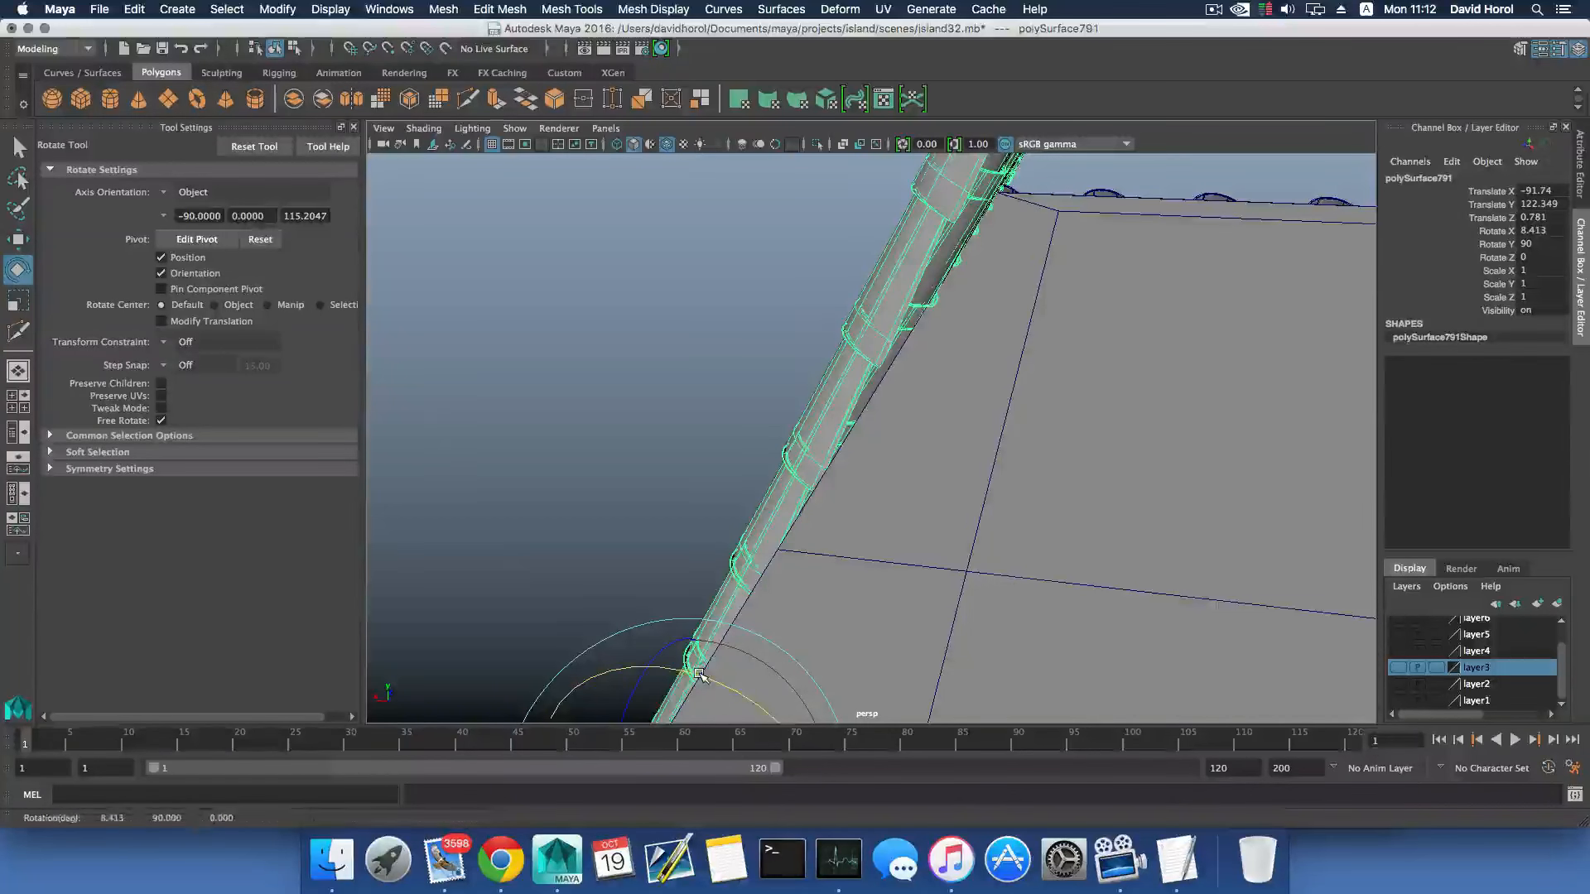
pyautogui.keyDown('alt'); pyautogui.moveTo(703, 592); pyautogui.dragTo(770, 478); pyautogui.keyUp('alt')
pyautogui.scroll(-5, 788, 536)
pyautogui.scroll(-4, 788, 535)
# - Duplicate the tile panel and place the copy alongside it on the slope at Translate Z -32.418, overlapping the adjoining tiles
pyautogui.hotkey('ctrl', 'd')
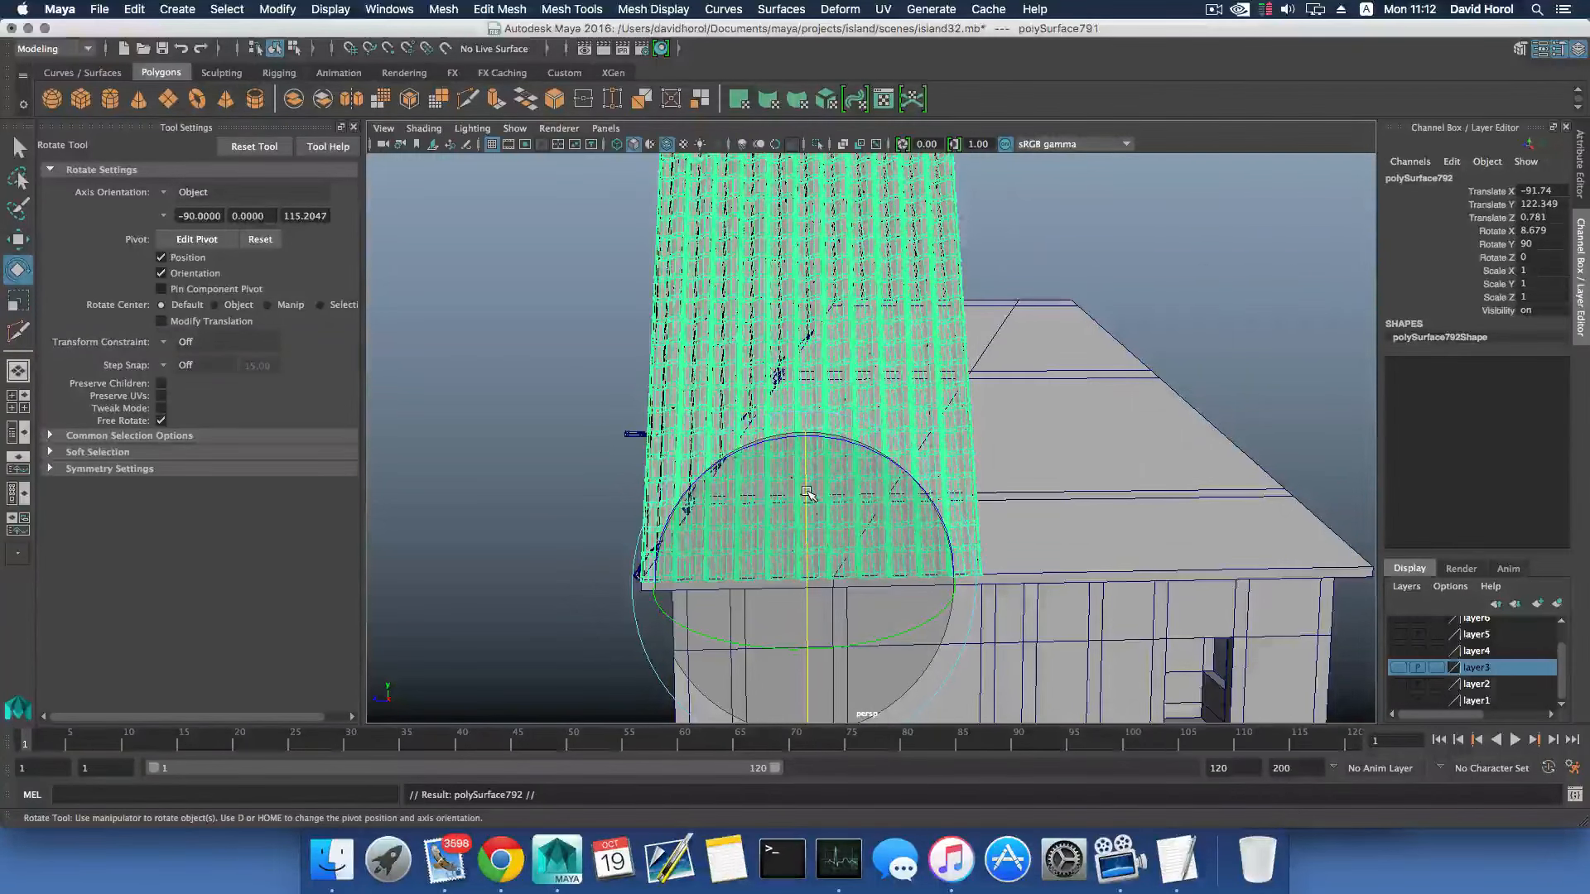
pyautogui.press('w')
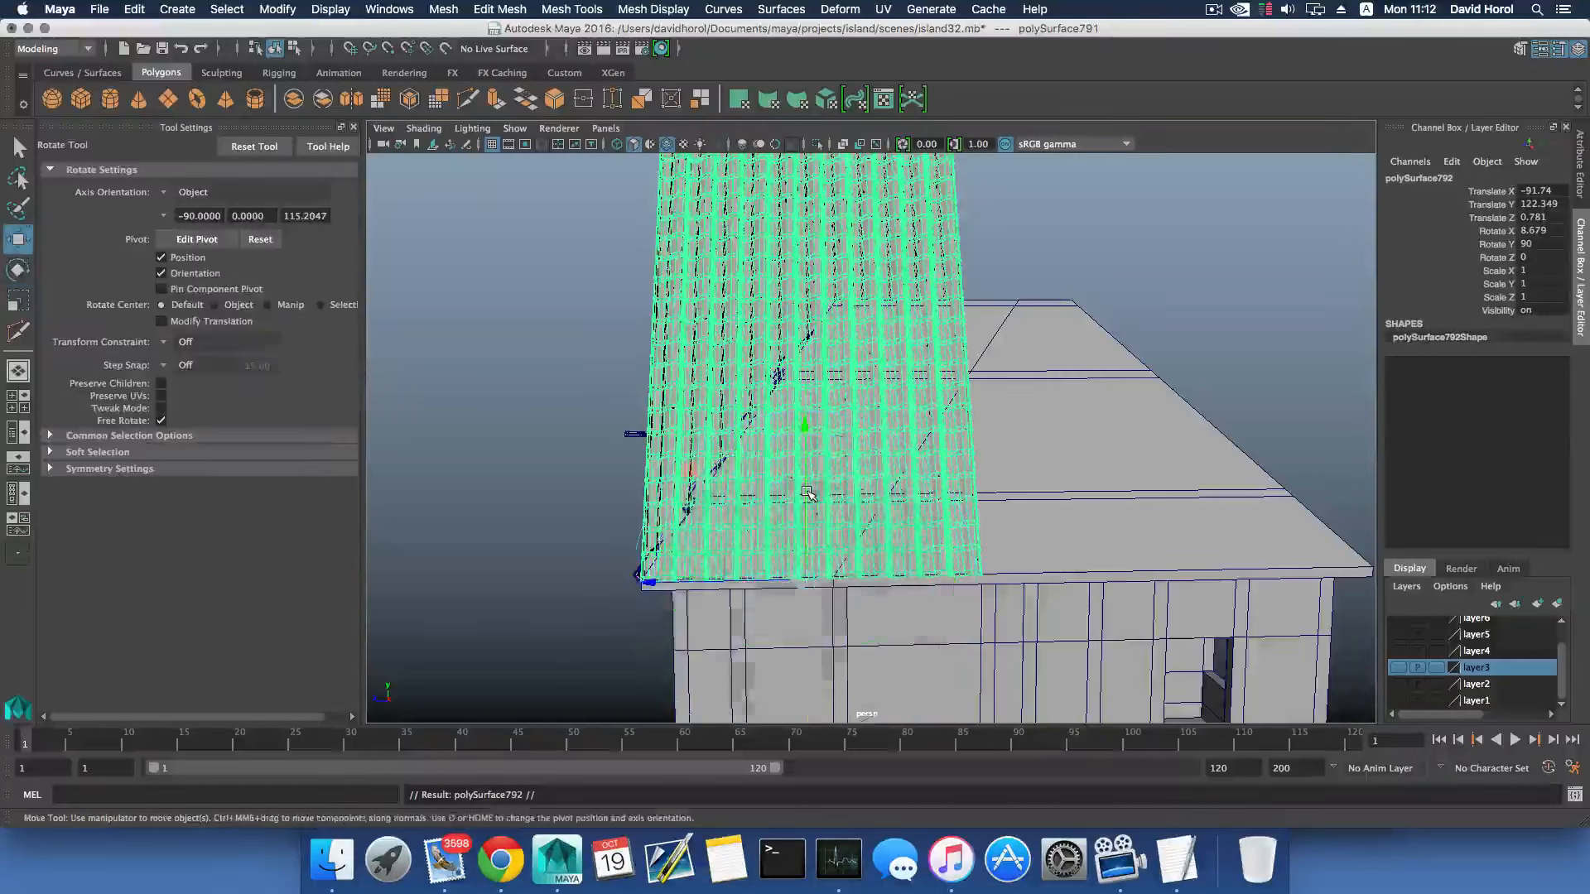
pyautogui.moveTo(651, 585); pyautogui.dragTo(903, 475)
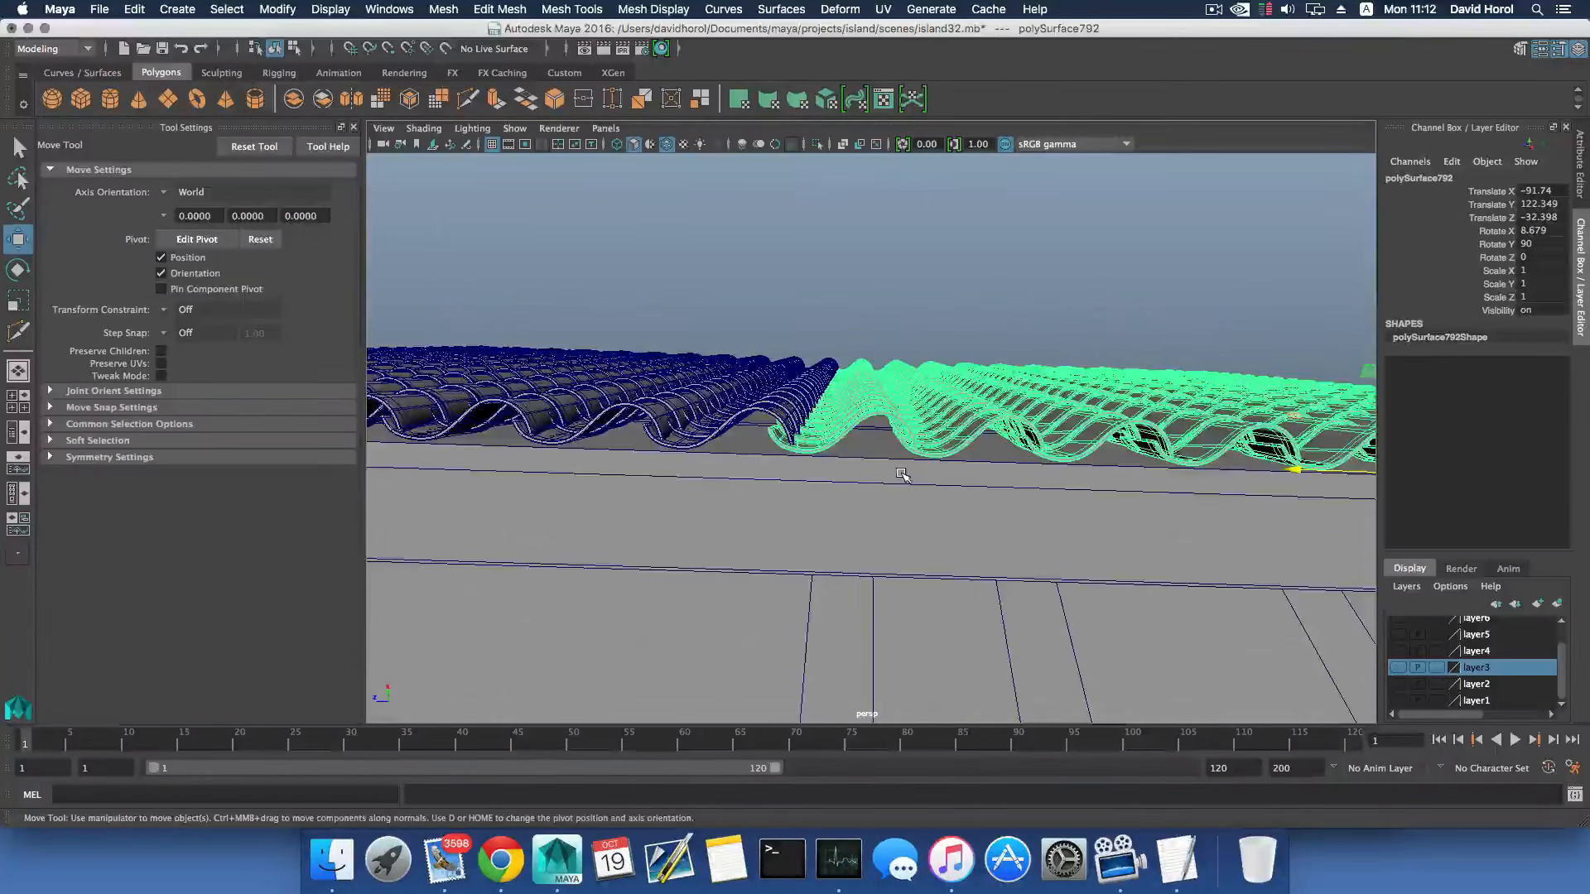
pyautogui.keyDown('alt'); pyautogui.moveTo(971, 477); pyautogui.dragTo(898, 482, button='middle'); pyautogui.keyUp('alt')
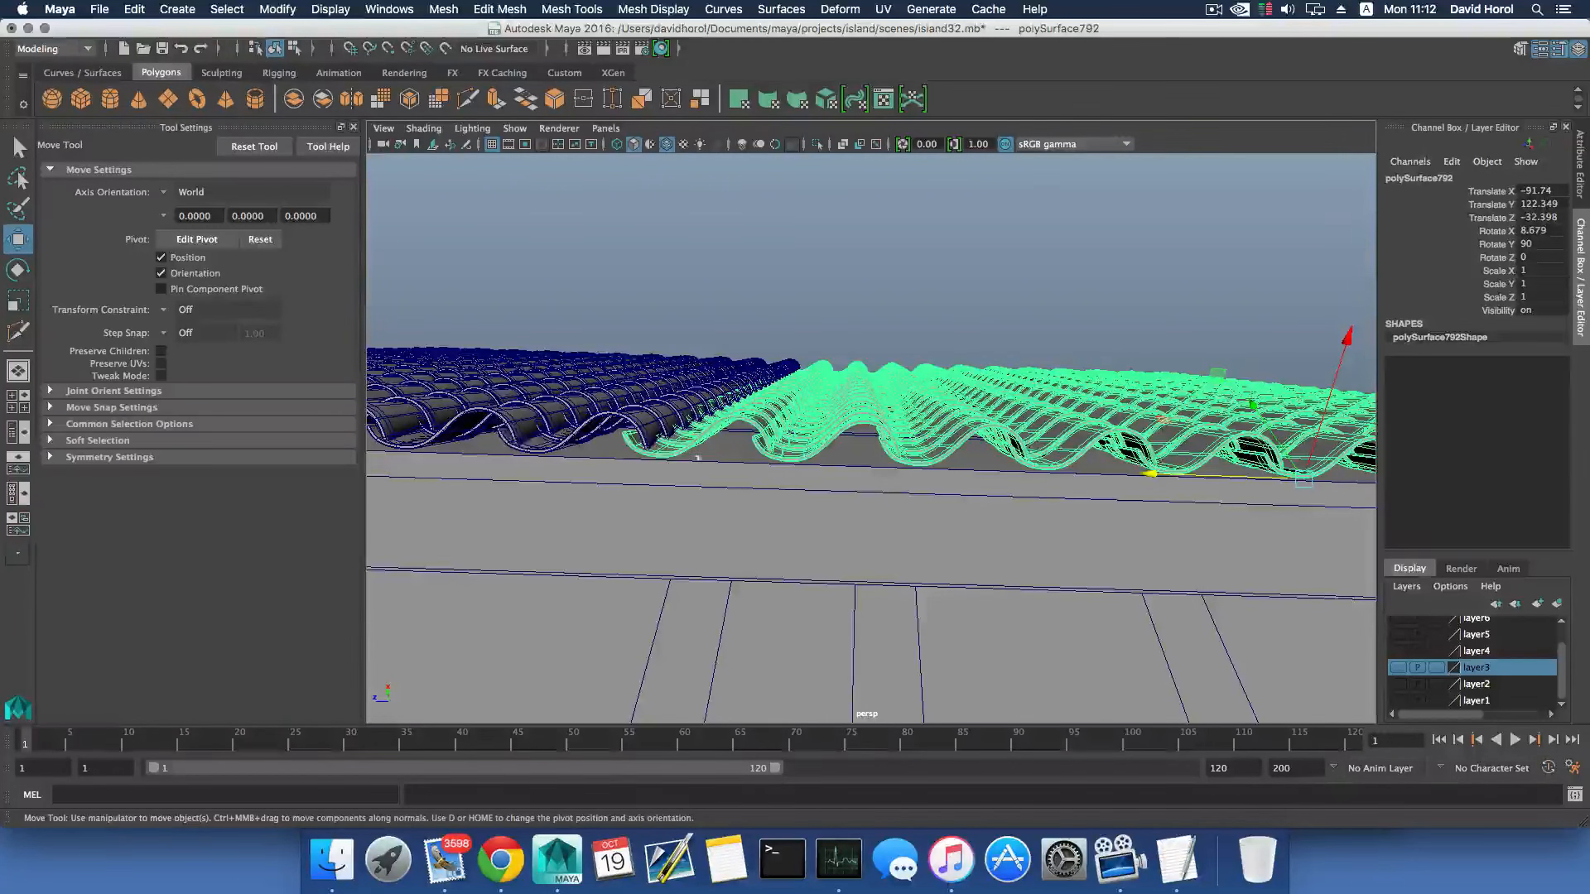
pyautogui.moveTo(1163, 477); pyautogui.dragTo(1163, 479)
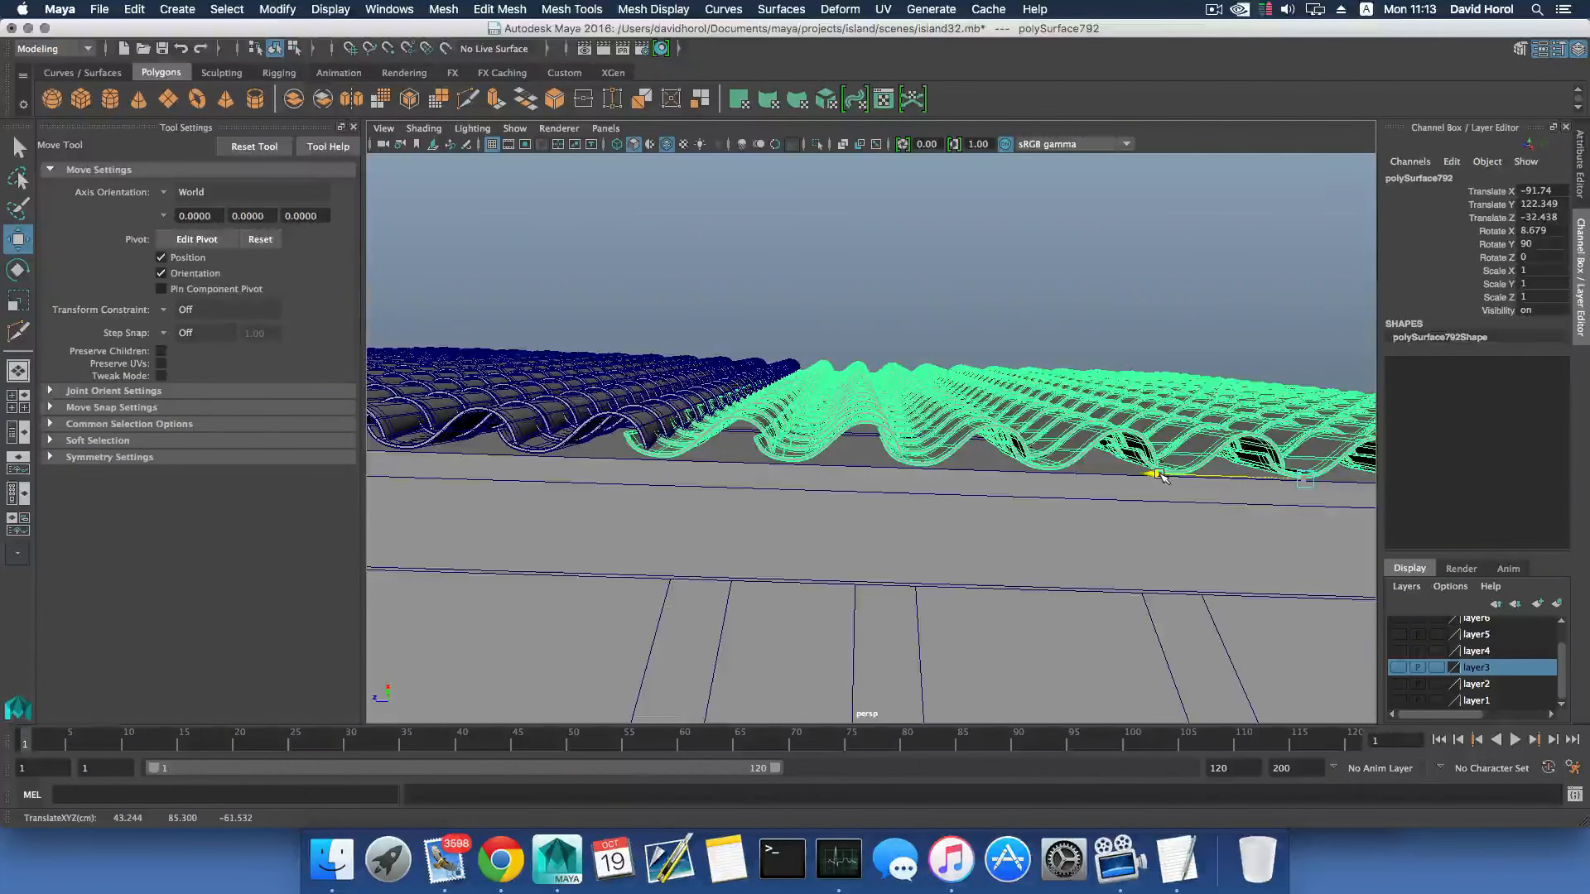
pyautogui.click(896, 324)
pyautogui.keyDown('alt'); pyautogui.moveTo(895, 341); pyautogui.dragTo(993, 458); pyautogui.keyUp('alt')
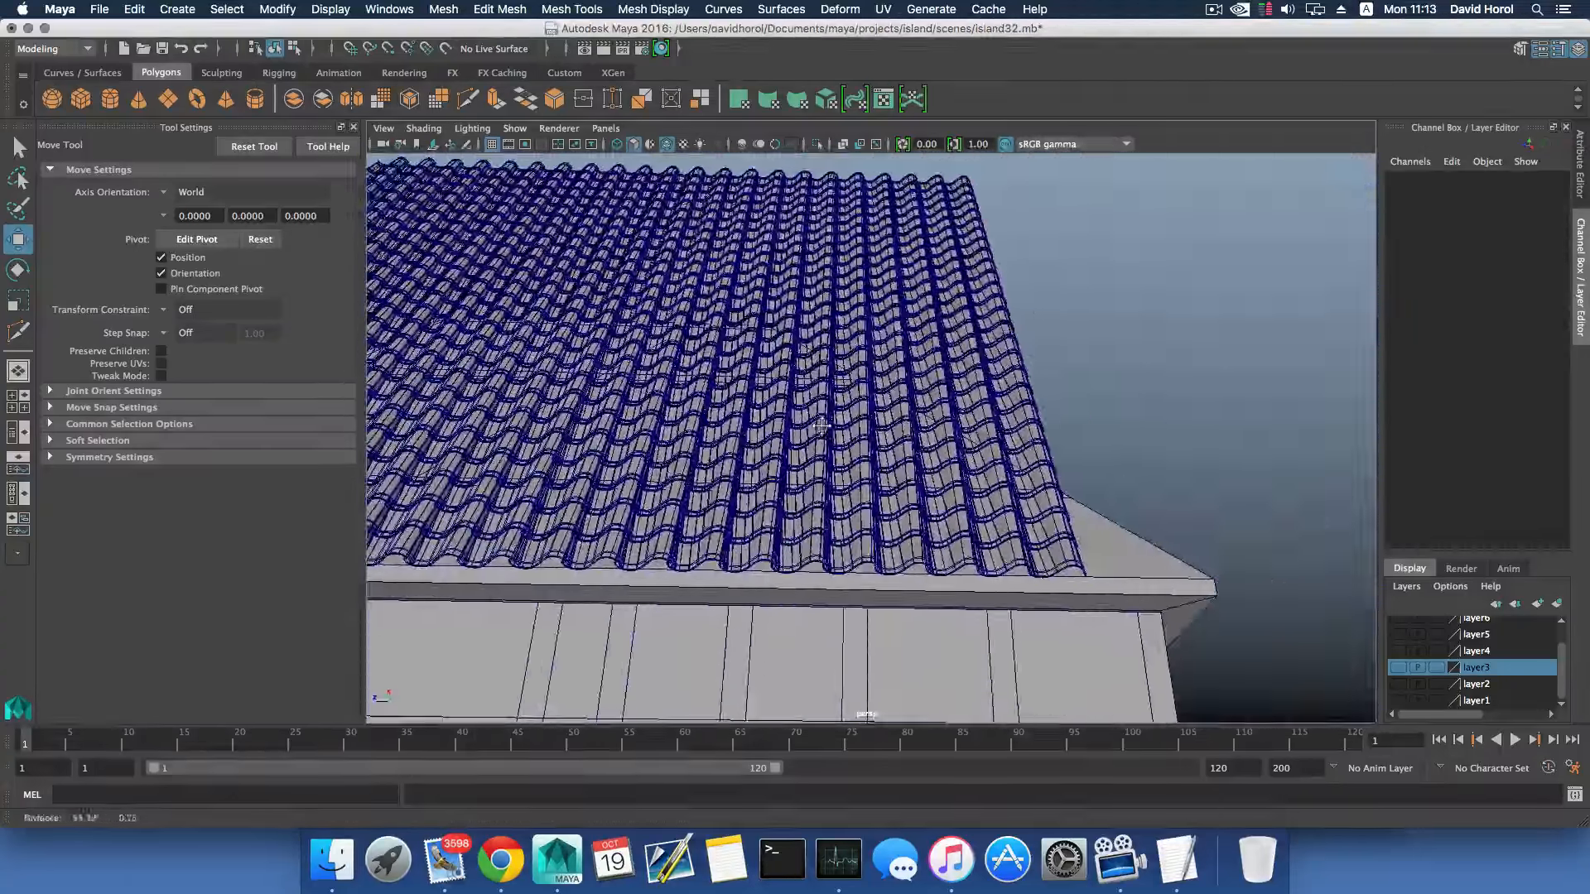
# - Duplicate the second tile panel and fit the copy next to it along the eave at Translate Z -65.718
pyautogui.click(1012, 463)
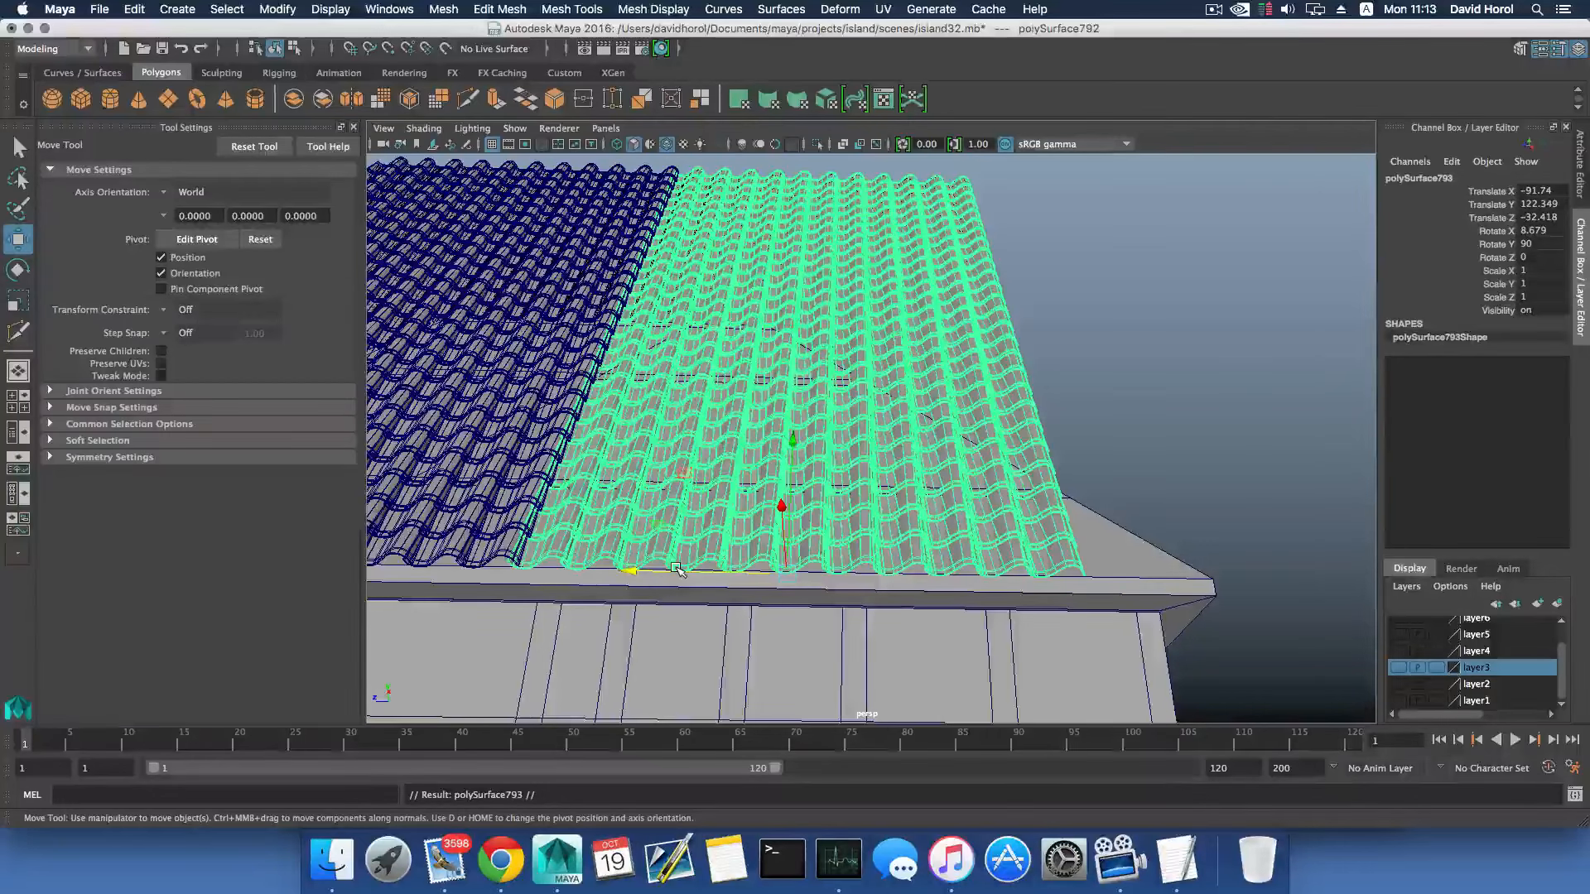
pyautogui.moveTo(677, 570); pyautogui.dragTo(1190, 559)
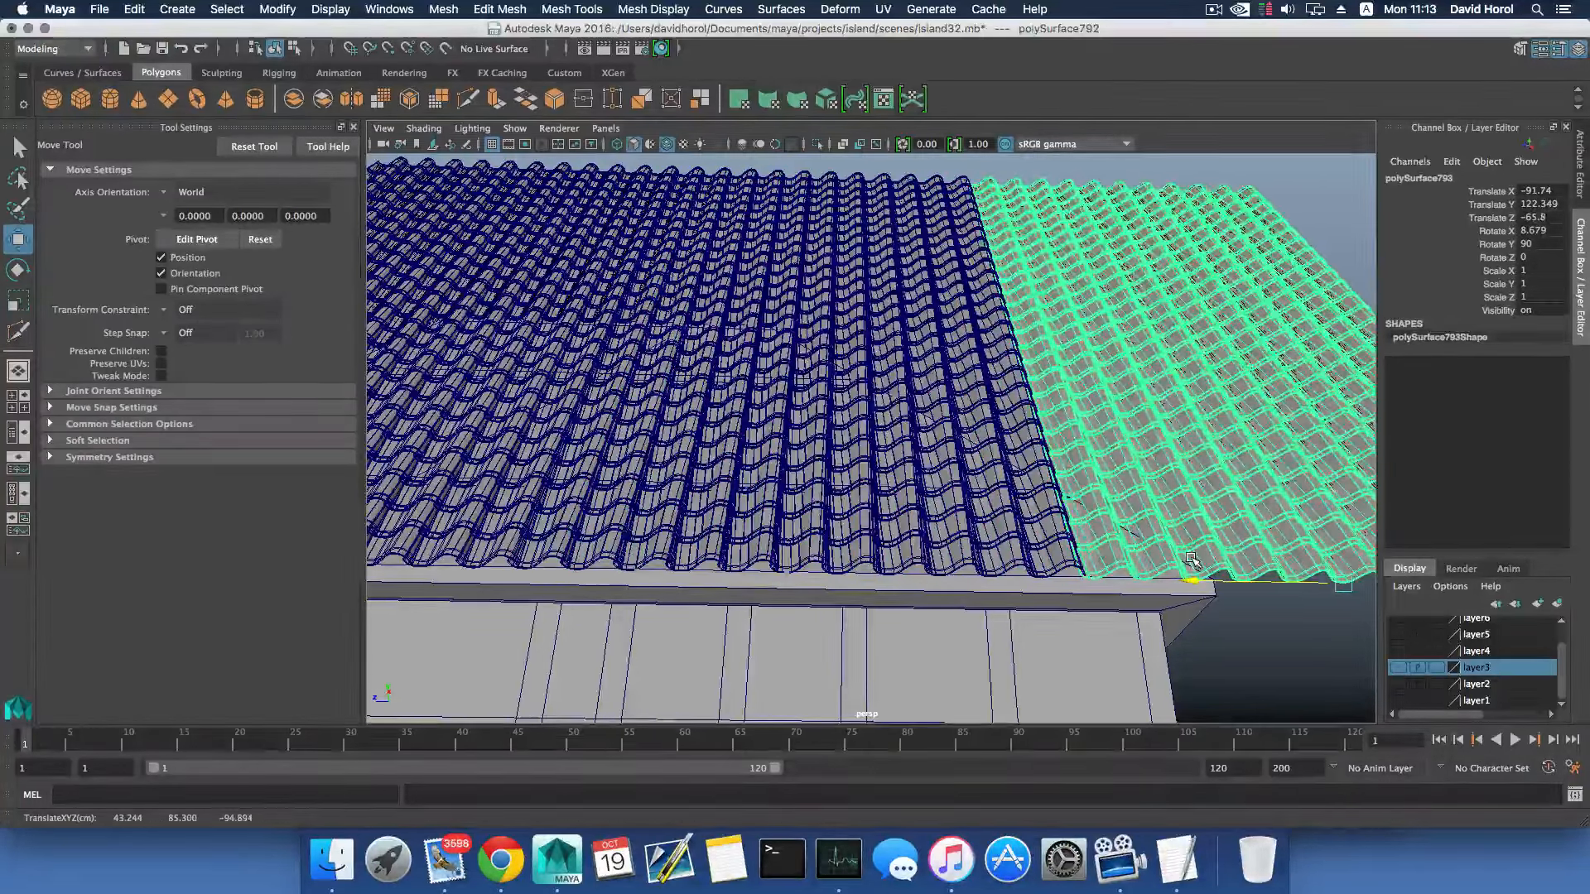
pyautogui.keyDown('alt'); pyautogui.moveTo(1186, 560); pyautogui.dragTo(894, 488, button='middle'); pyautogui.keyUp('alt')
pyautogui.keyDown('alt'); pyautogui.moveTo(894, 488); pyautogui.dragTo(899, 464); pyautogui.keyUp('alt')
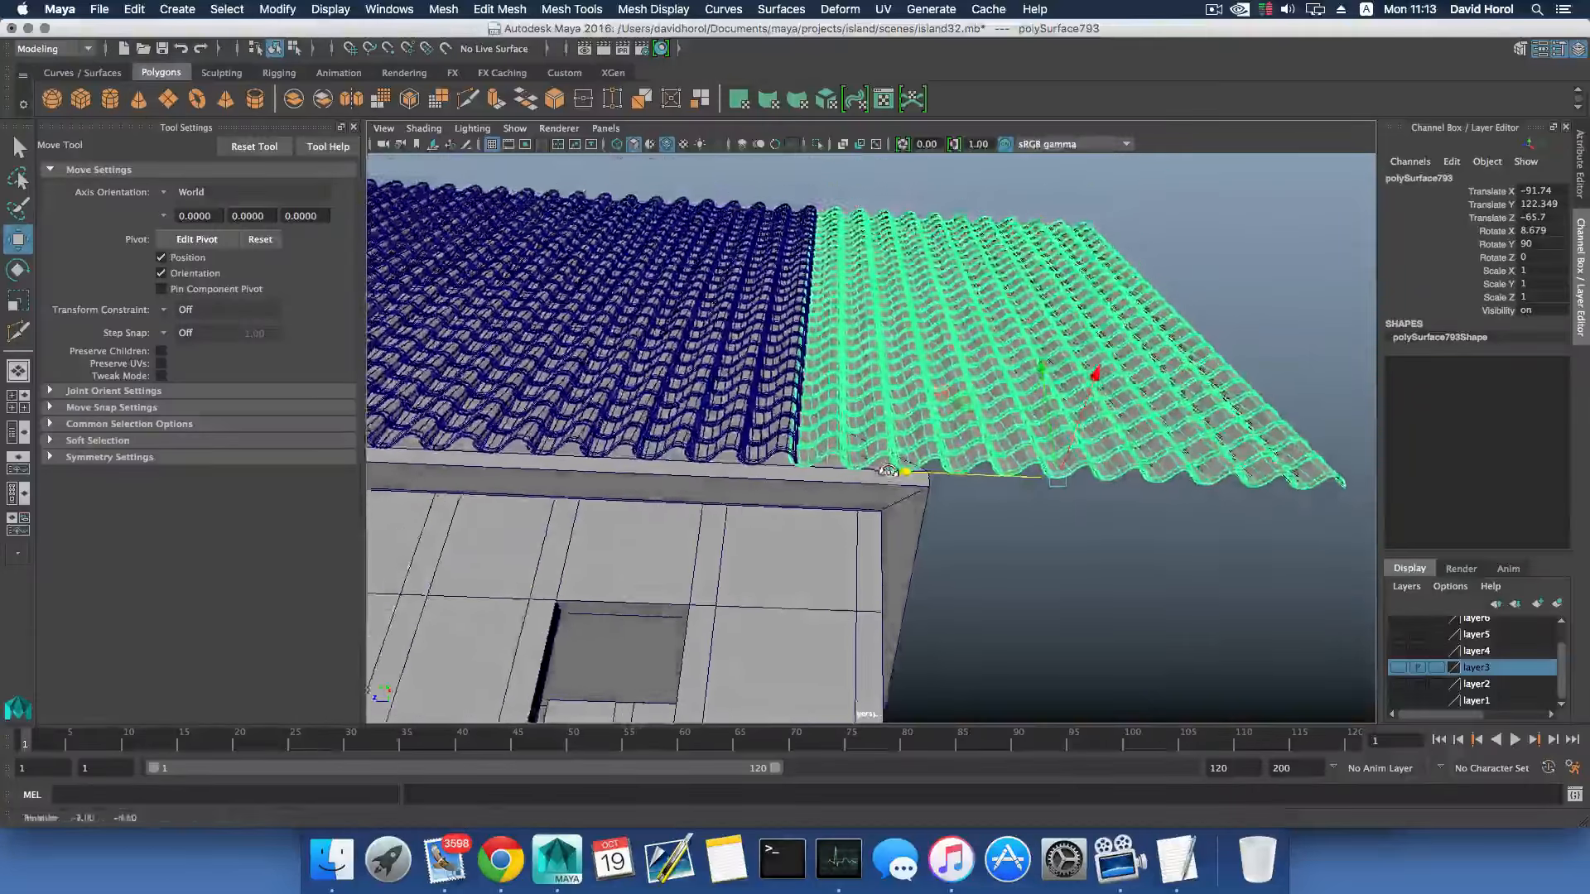
pyautogui.keyDown('alt'); pyautogui.moveTo(899, 463); pyautogui.dragTo(1105, 540, button='right'); pyautogui.keyUp('alt')
pyautogui.keyDown('alt'); pyautogui.moveTo(960, 518); pyautogui.dragTo(954, 496); pyautogui.keyUp('alt')
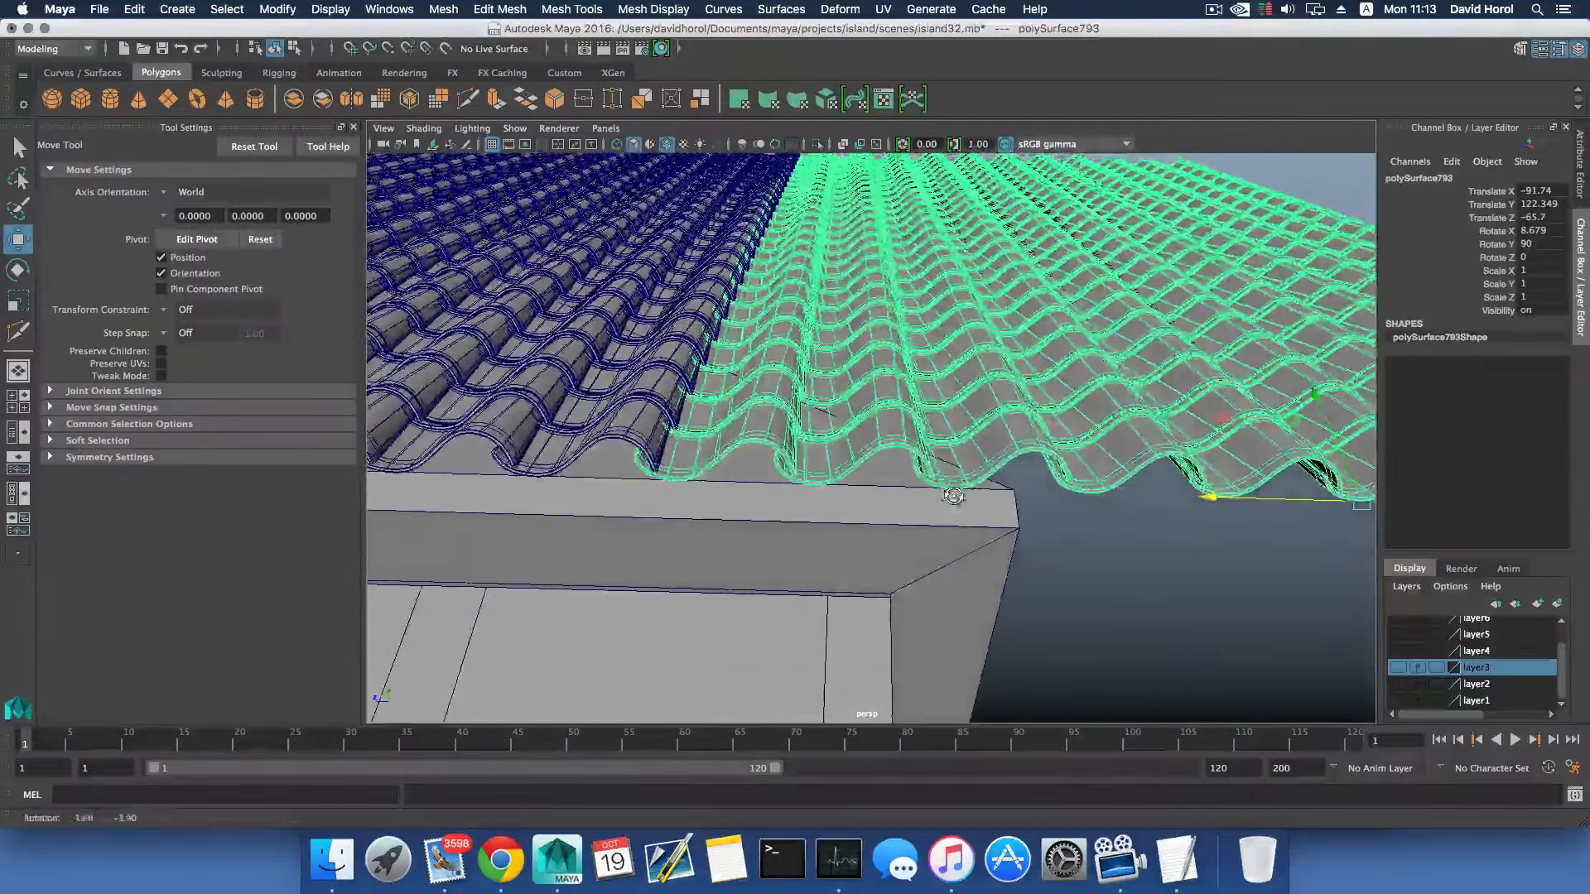
pyautogui.moveTo(1203, 499); pyautogui.dragTo(1210, 501)
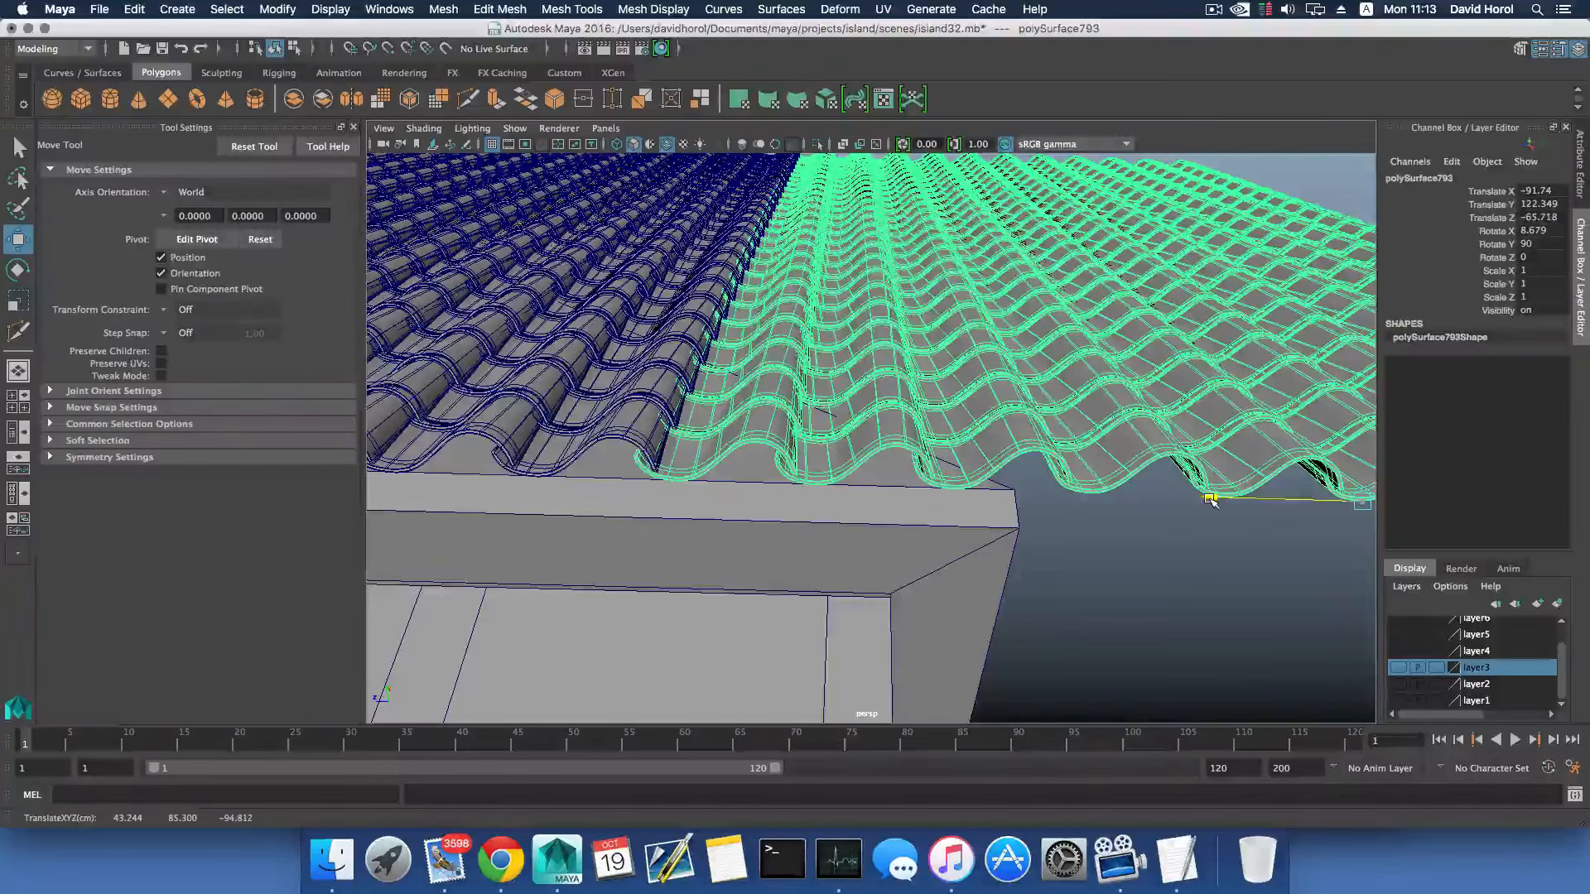
pyautogui.keyDown('alt'); pyautogui.moveTo(824, 470); pyautogui.dragTo(762, 497); pyautogui.keyUp('alt')
pyautogui.keyDown('alt'); pyautogui.moveTo(762, 496); pyautogui.dragTo(823, 543, button='right'); pyautogui.keyUp('alt')
pyautogui.keyDown('alt'); pyautogui.moveTo(823, 544); pyautogui.dragTo(926, 549); pyautogui.keyUp('alt')
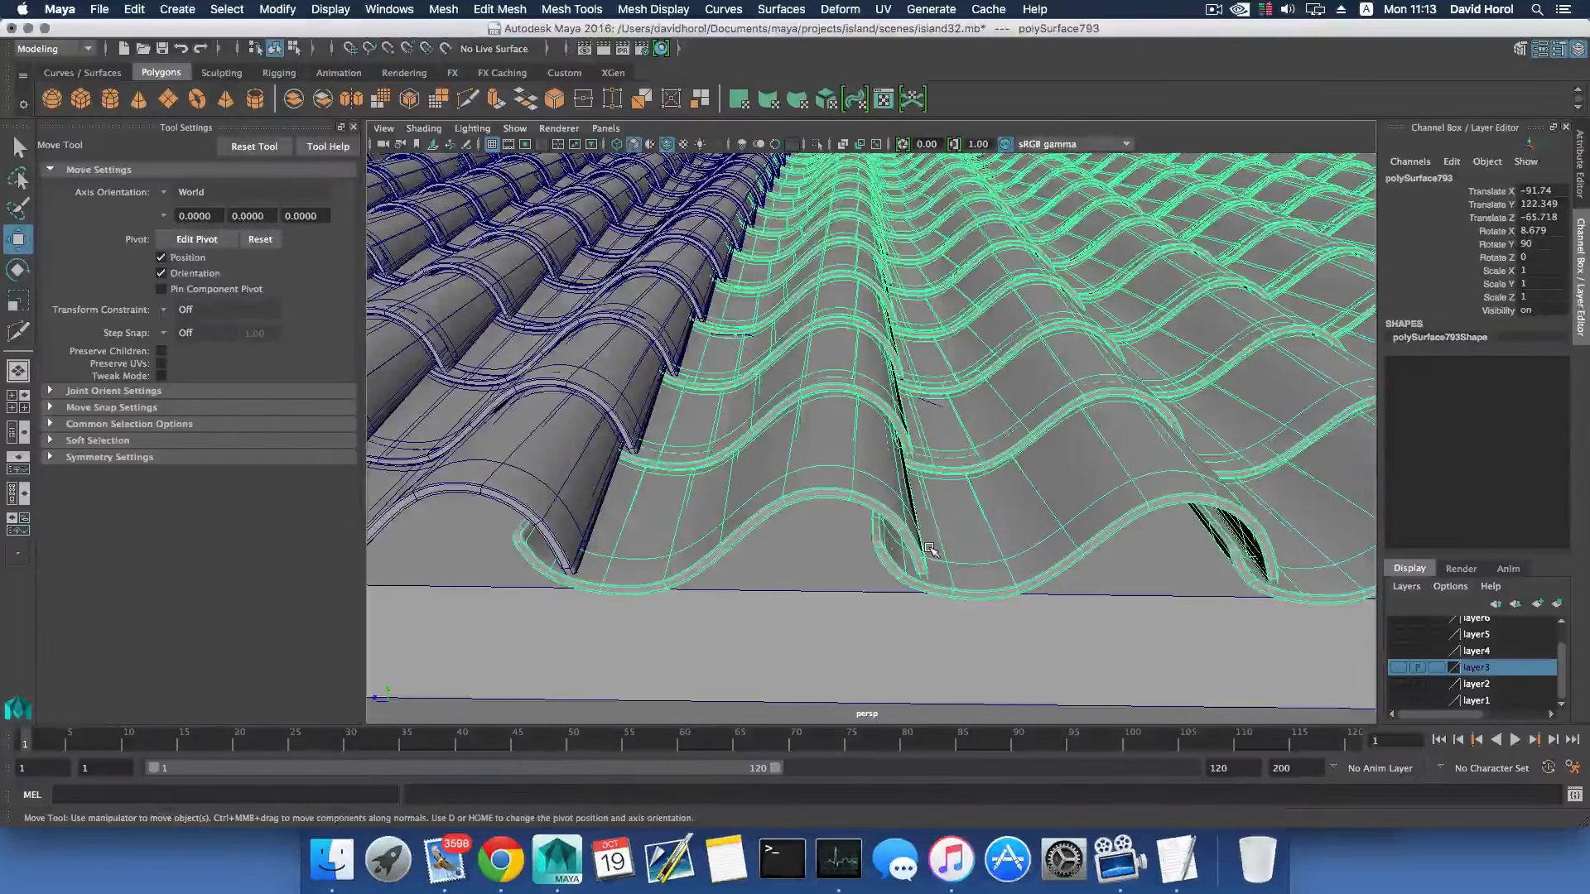
pyautogui.keyDown('alt'); pyautogui.moveTo(952, 539); pyautogui.dragTo(799, 497, button='right'); pyautogui.keyUp('alt')
pyautogui.keyDown('alt'); pyautogui.moveTo(798, 497); pyautogui.dragTo(838, 530); pyautogui.keyUp('alt')
pyautogui.keyDown('alt'); pyautogui.moveTo(961, 534); pyautogui.dragTo(820, 520, button='right'); pyautogui.keyUp('alt')
pyautogui.keyDown('alt'); pyautogui.moveTo(820, 521); pyautogui.dragTo(818, 535); pyautogui.keyUp('alt')
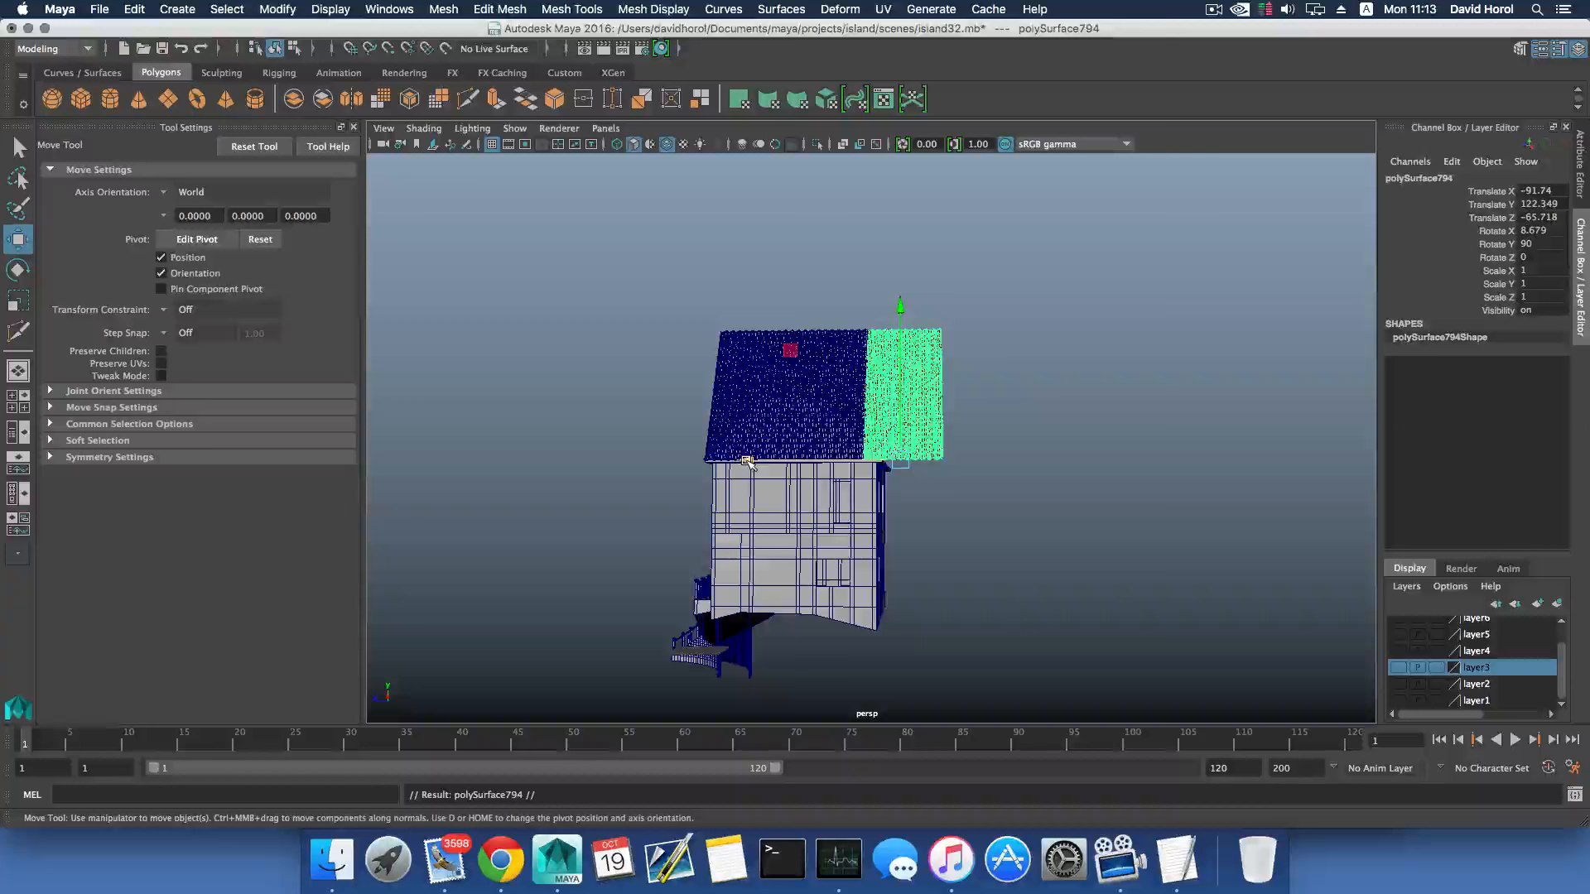
pyautogui.moveTo(748, 464); pyautogui.dragTo(870, 461, button='middle')
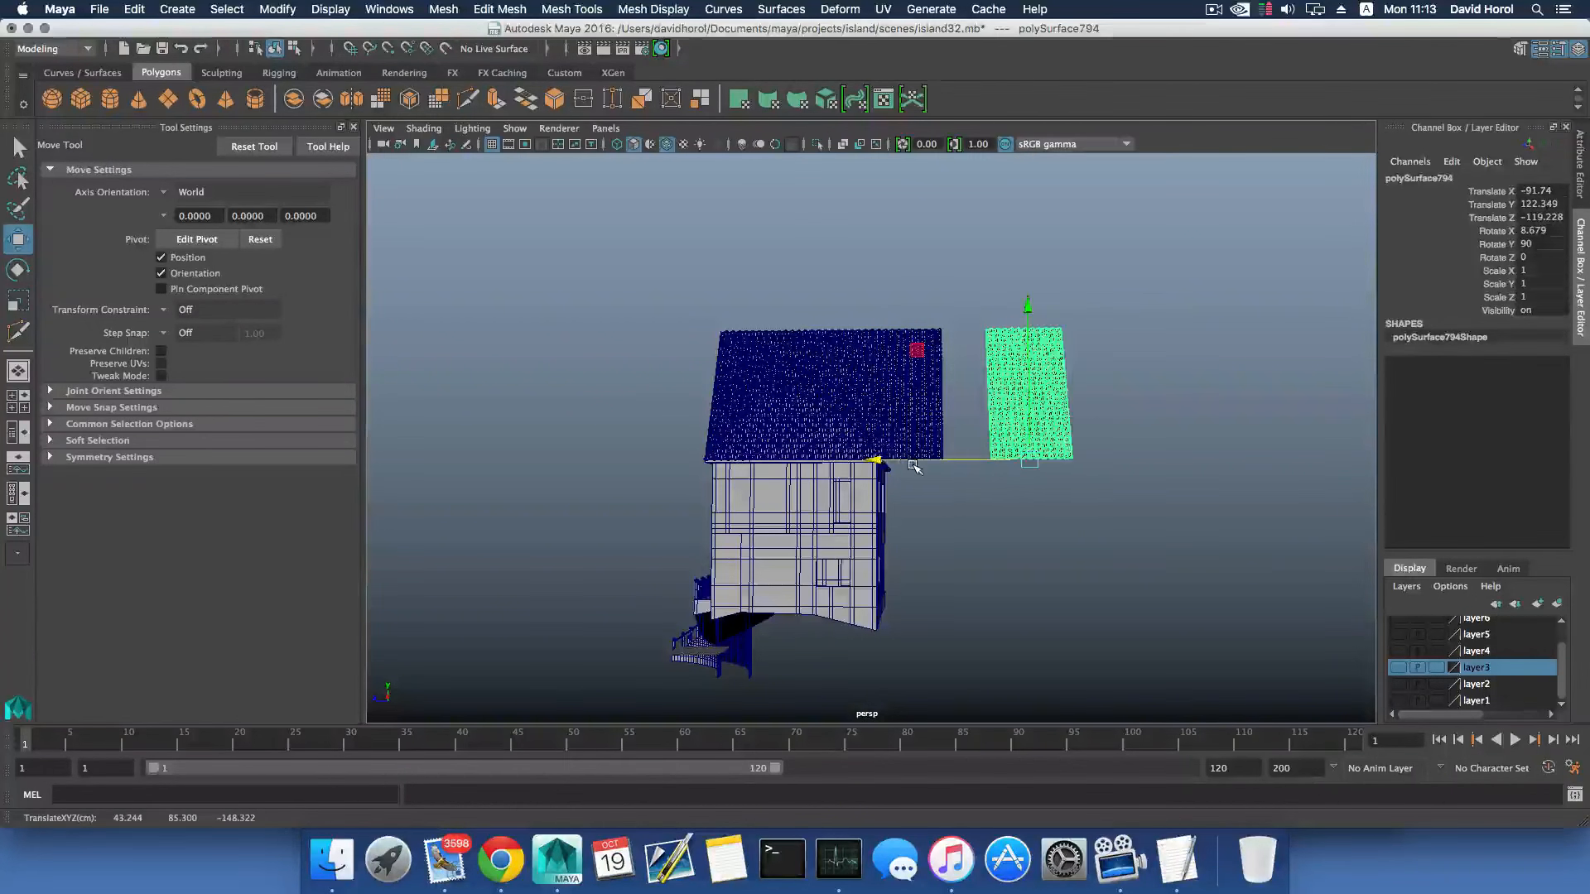
pyautogui.press('Delete')
# - Duplicate all three side-slope tile panels together and move the copies clear of the house to Translate Z -201.237
pyautogui.keyDown('alt'); pyautogui.moveTo(959, 457); pyautogui.dragTo(783, 447); pyautogui.keyUp('alt')
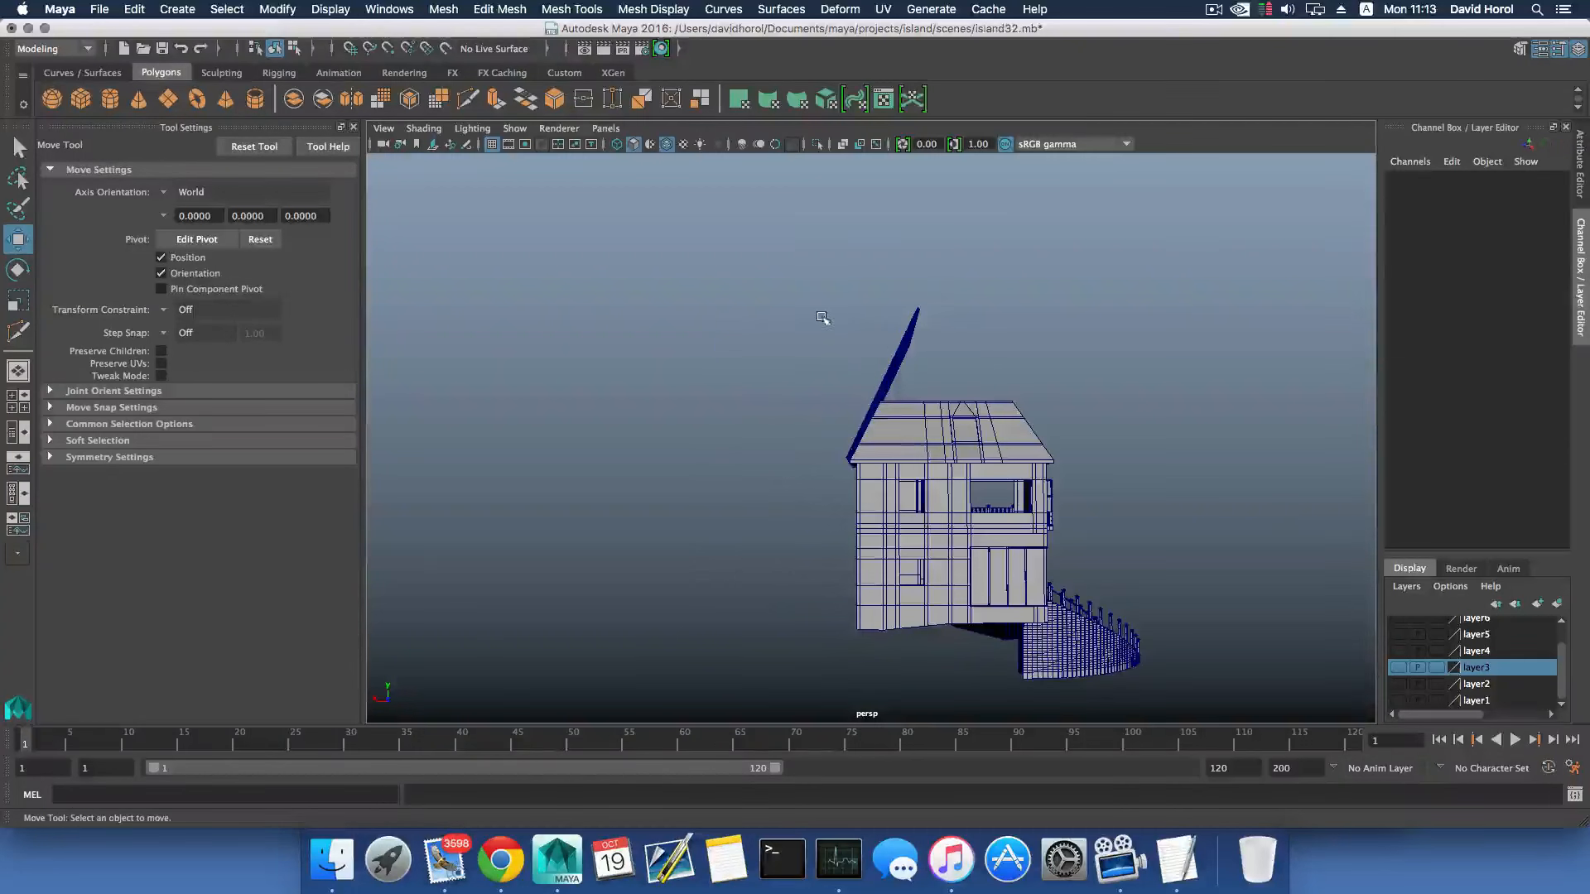
pyautogui.click(893, 396)
pyautogui.keyDown('alt'); pyautogui.moveTo(895, 398); pyautogui.dragTo(984, 448); pyautogui.keyUp('alt')
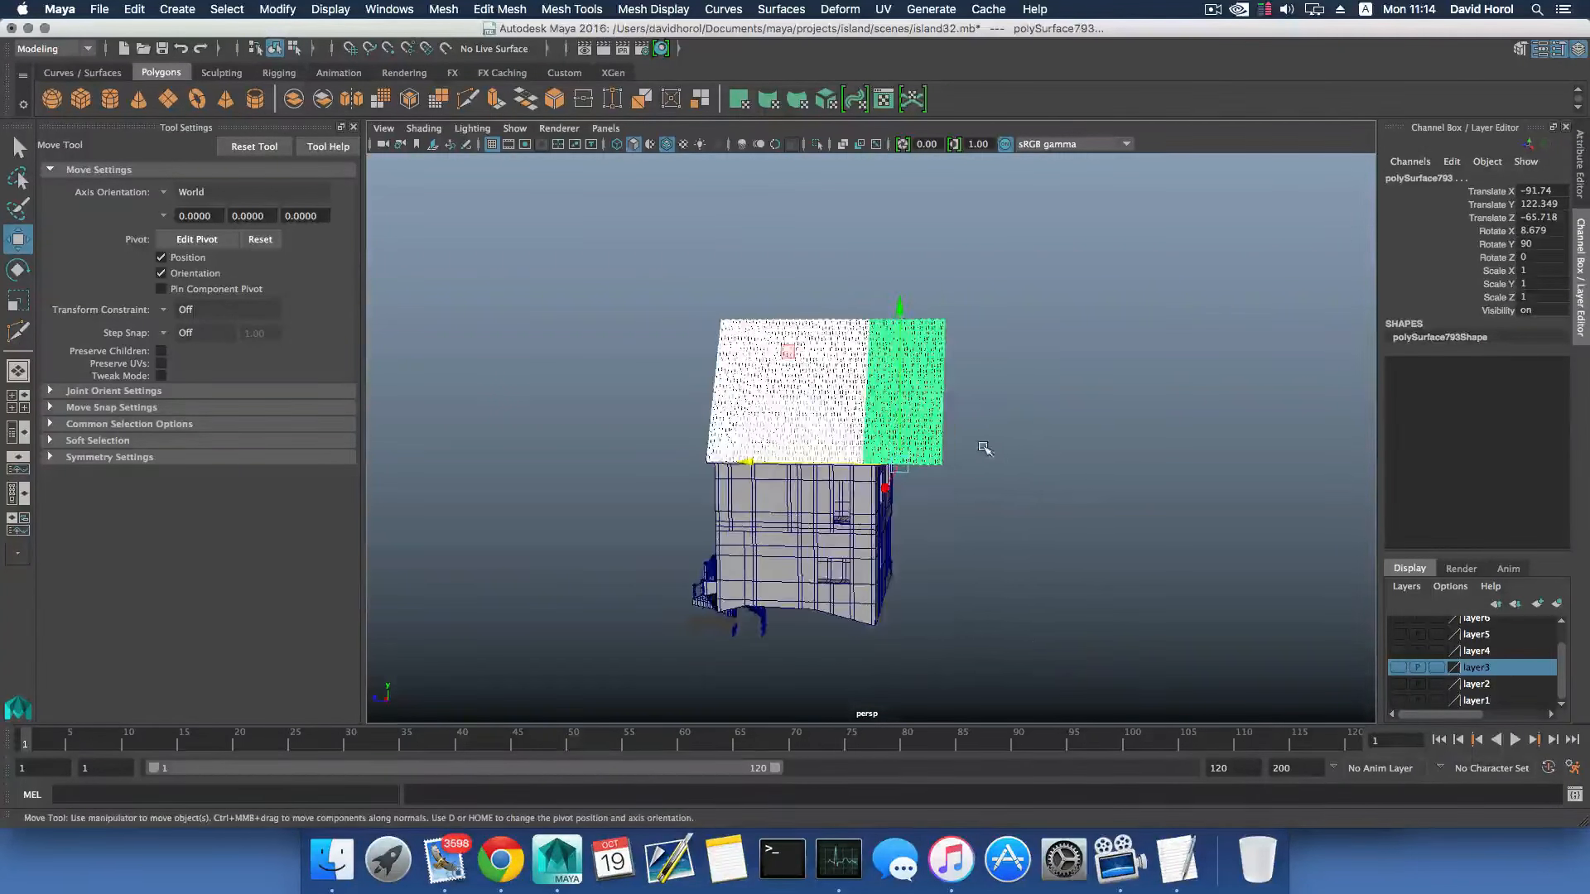
pyautogui.press('super+d')
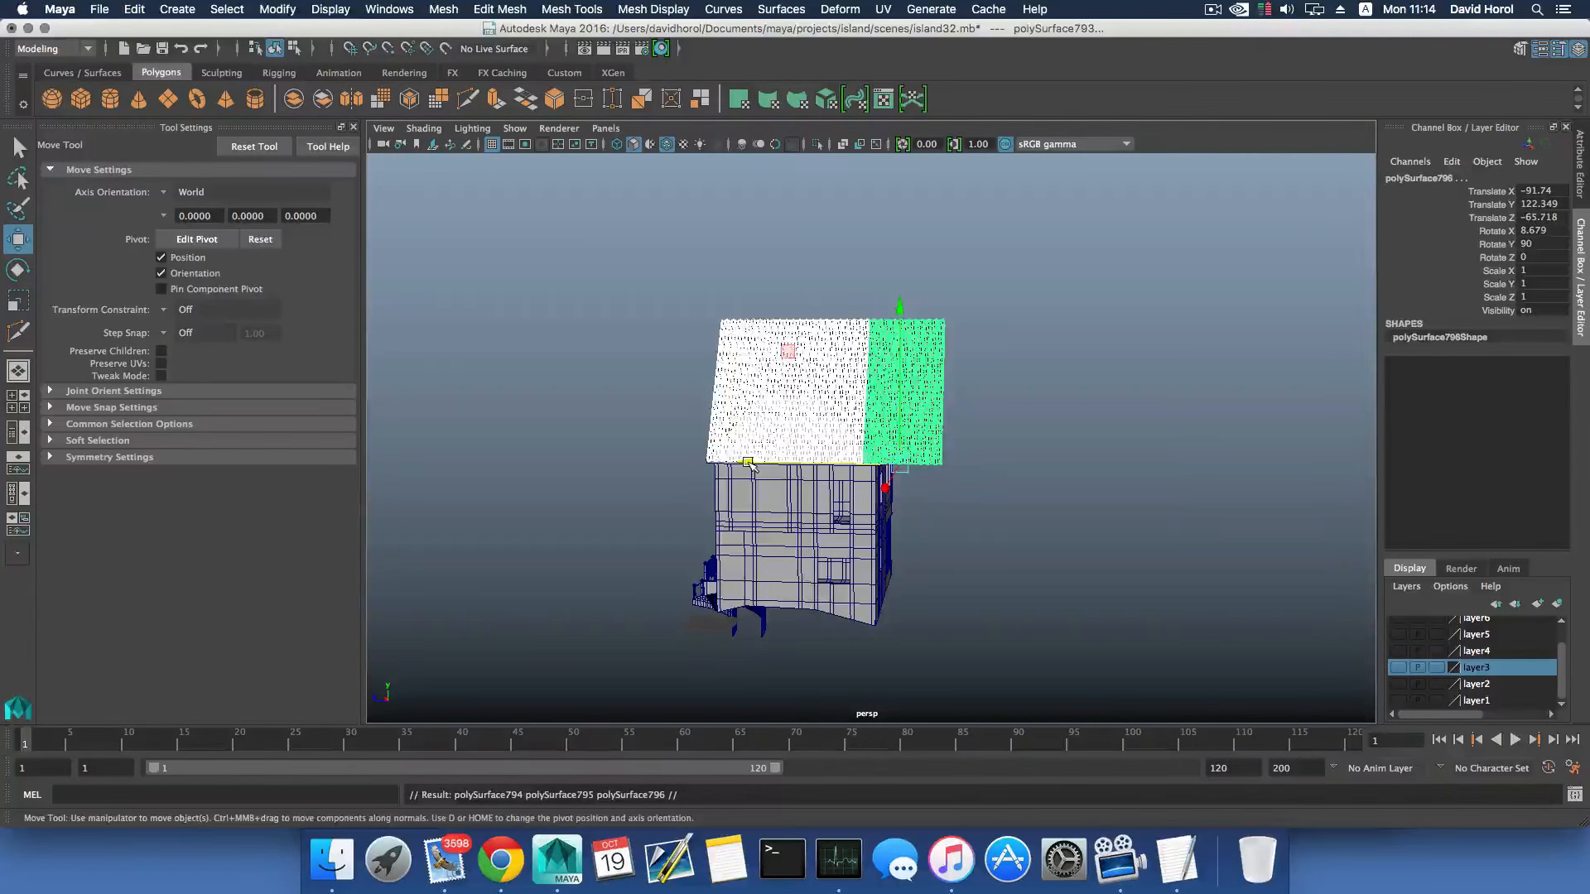
pyautogui.moveTo(750, 466); pyautogui.dragTo(1073, 469)
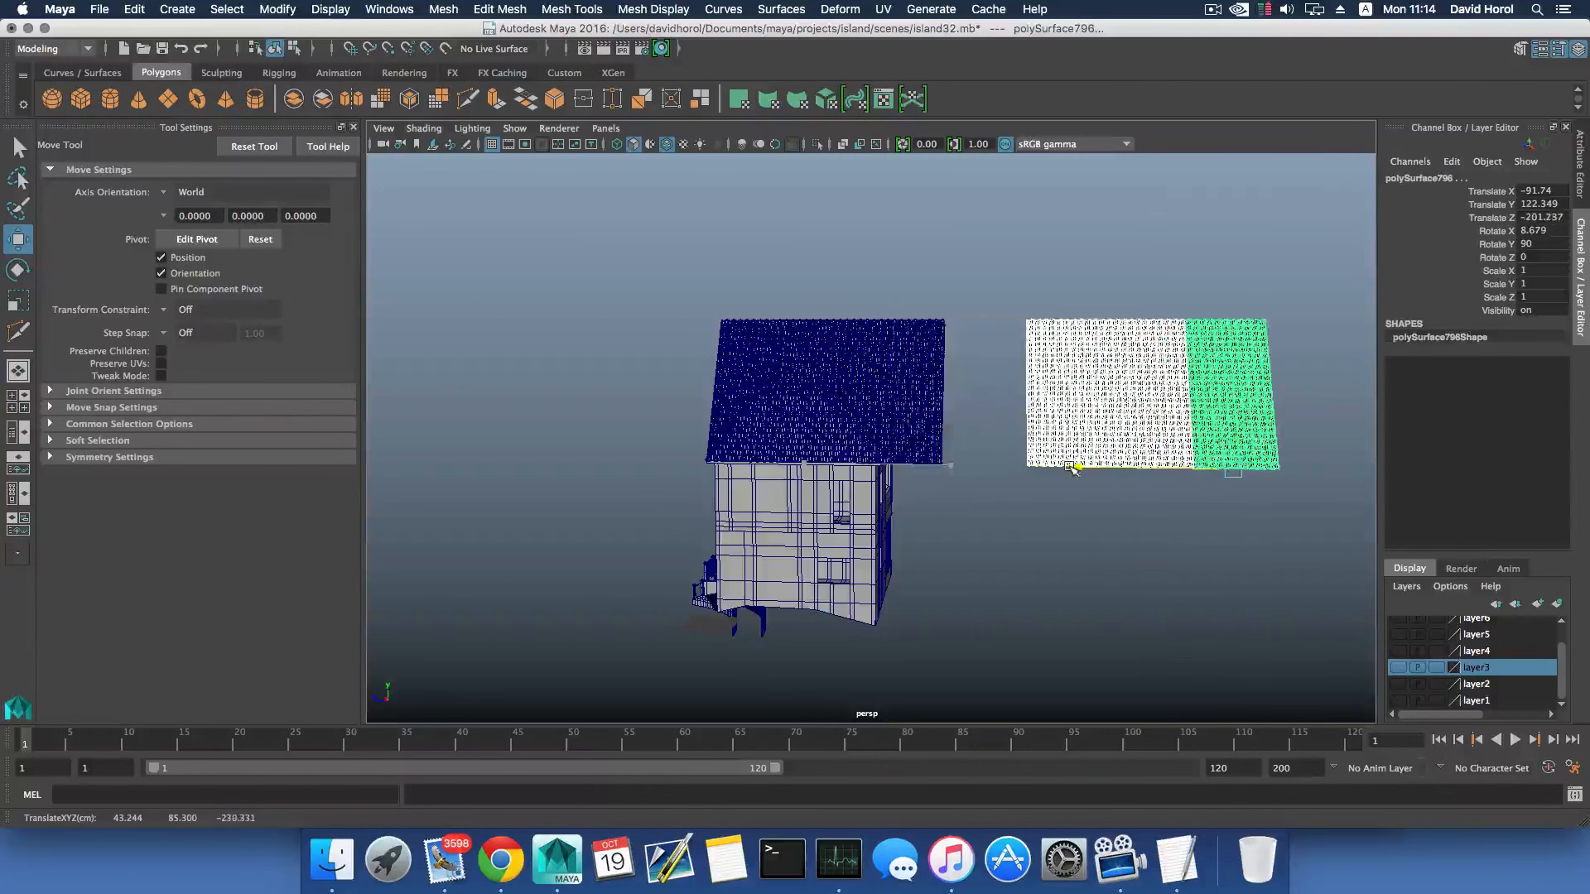
# - Save the scene and clear the selection
pyautogui.click(99, 9)
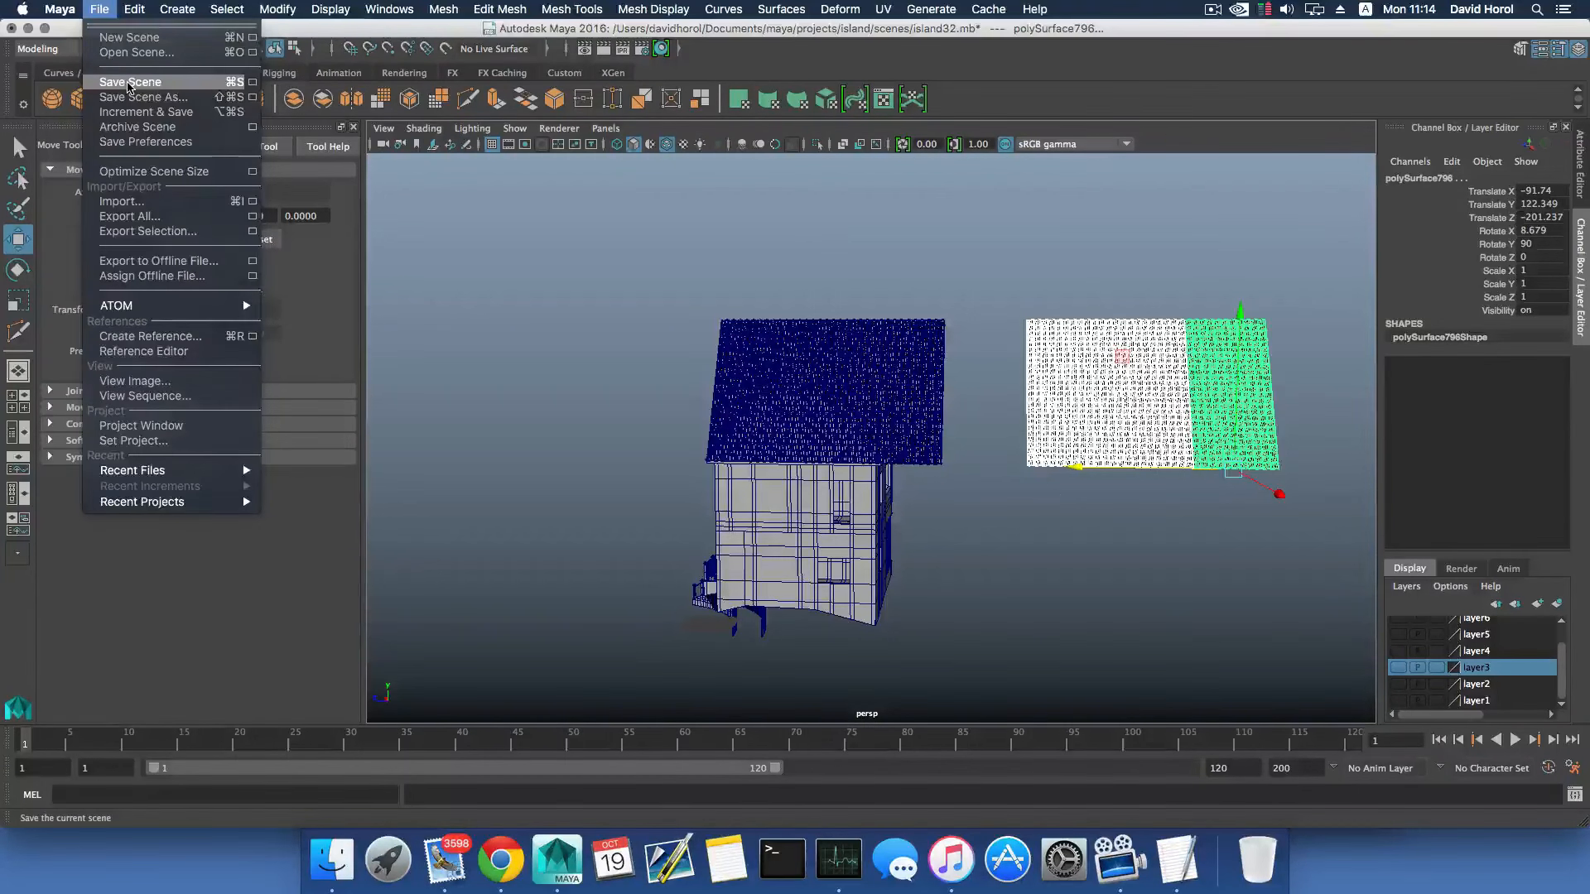
pyautogui.click(129, 83)
pyautogui.click(1026, 287)
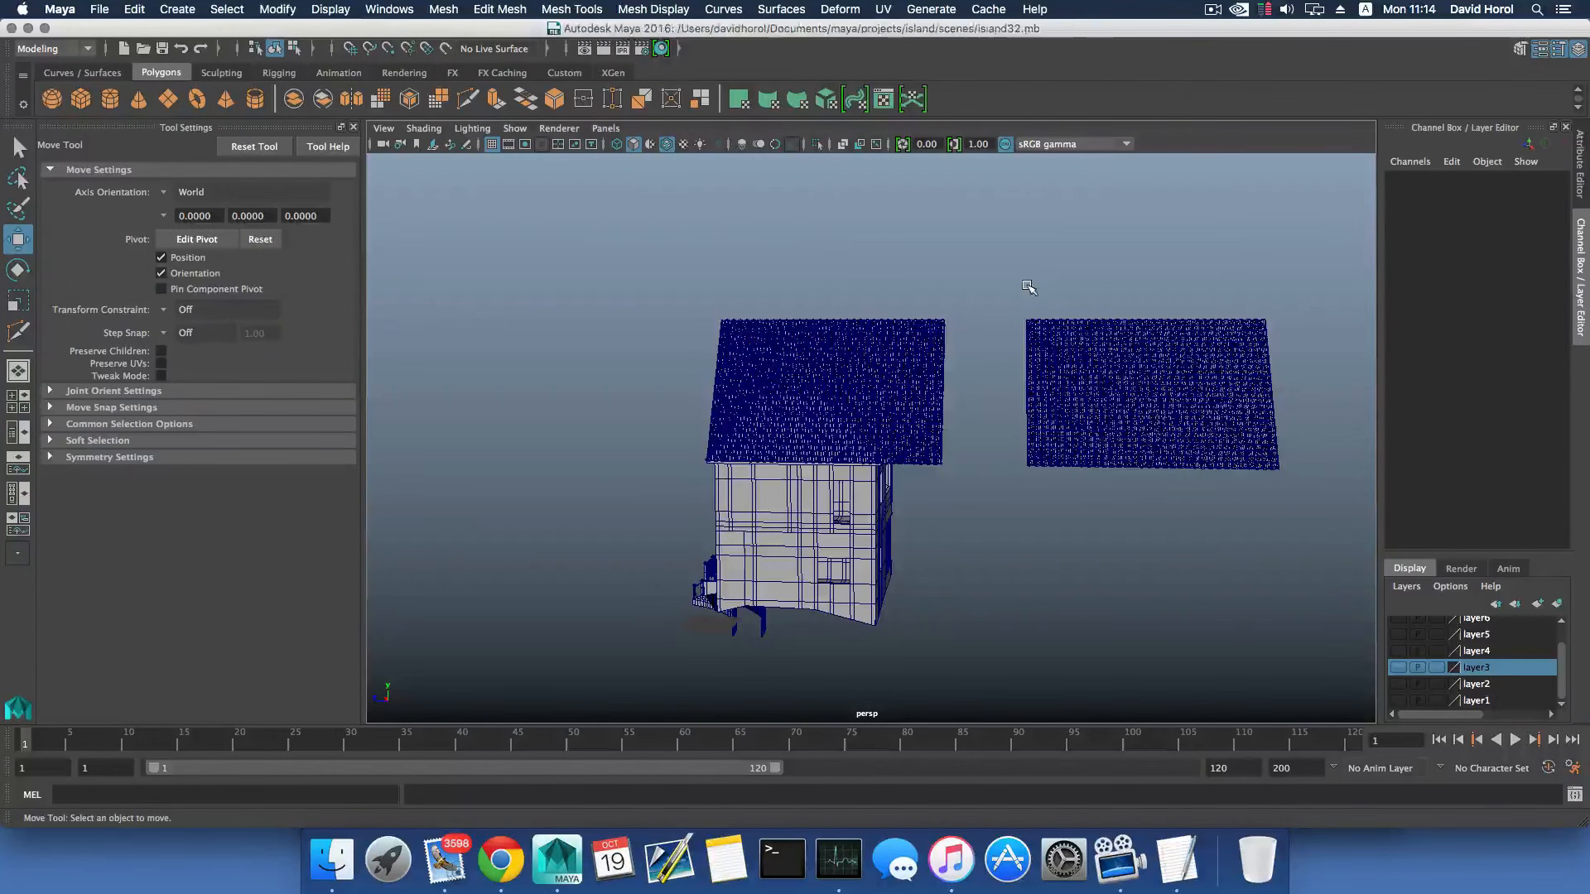
# - Select the three spare tile panels and move them to the other side of the house at Translate Z 201.852
pyautogui.click(1104, 367)
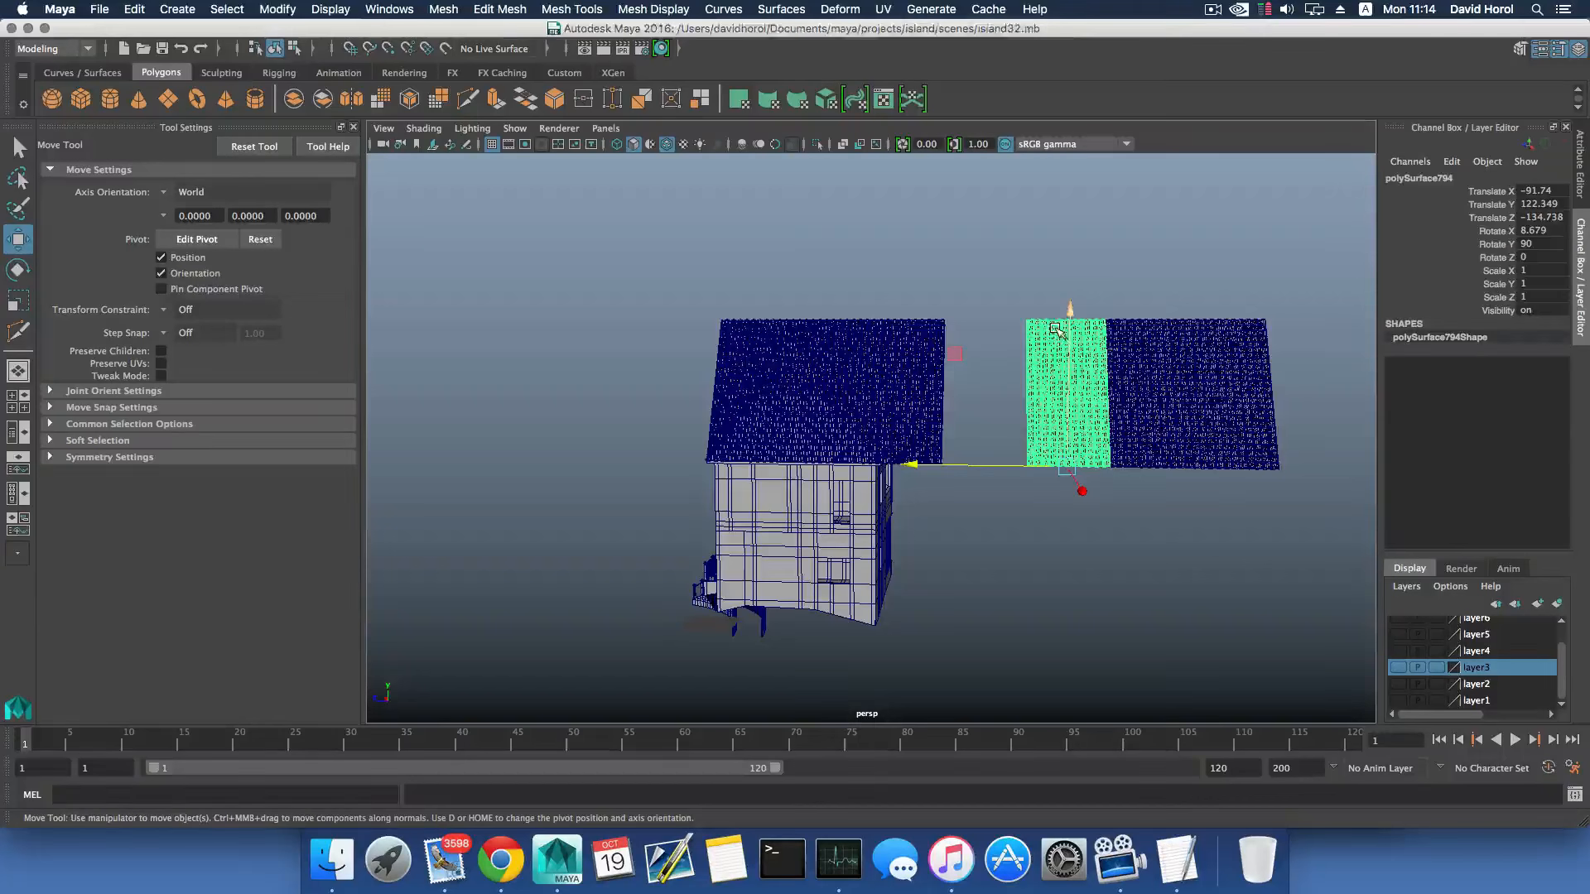
pyautogui.keyDown('shift'); pyautogui.click(1227, 414); pyautogui.keyUp('shift')
pyautogui.moveTo(1104, 470); pyautogui.dragTo(200, 442)
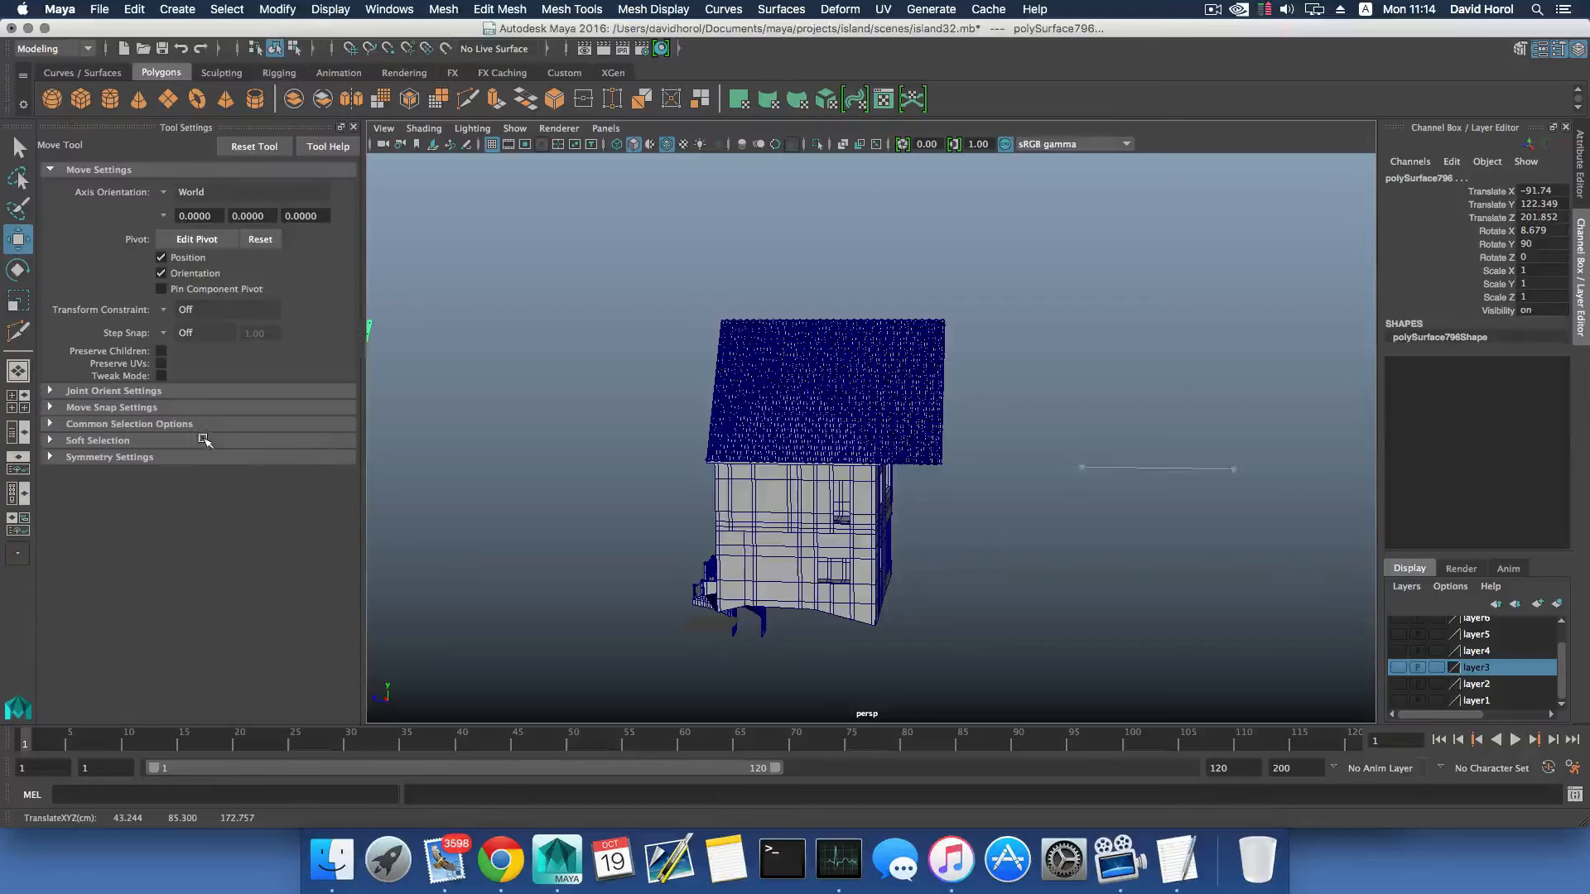
# - Separate the first tile panel, at the tiled front corner of the side slope, into individual tile objects
pyautogui.moveTo(665, 438)
pyautogui.keyDown('alt'); pyautogui.mouseDown(button='middle')
pyautogui.moveTo(781, 435)
pyautogui.moveTo(643, 494)
pyautogui.moveTo(662, 450)
pyautogui.mouseUp(button='middle'); pyautogui.keyUp('alt')
pyautogui.scroll(10, 780, 435)
pyautogui.keyDown('alt'); pyautogui.moveTo(547, 445); pyautogui.dragTo(795, 412); pyautogui.keyUp('alt')
pyautogui.click(785, 338)
pyautogui.keyDown('alt'); pyautogui.moveTo(858, 346); pyautogui.dragTo(431, 161); pyautogui.keyUp('alt')
pyautogui.click(442, 7)
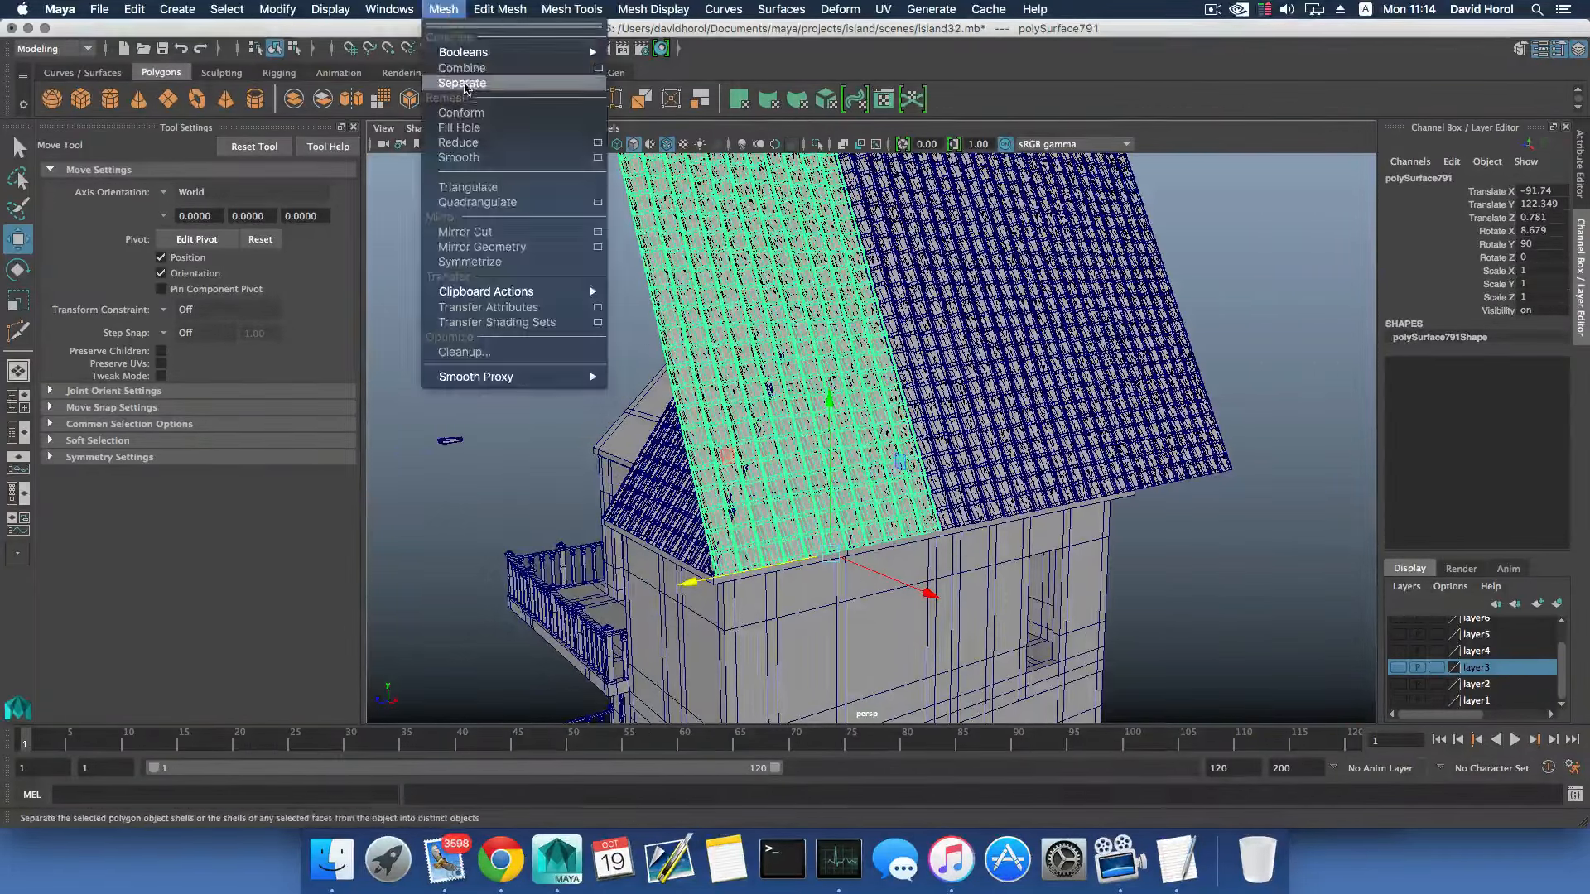
pyautogui.click(467, 84)
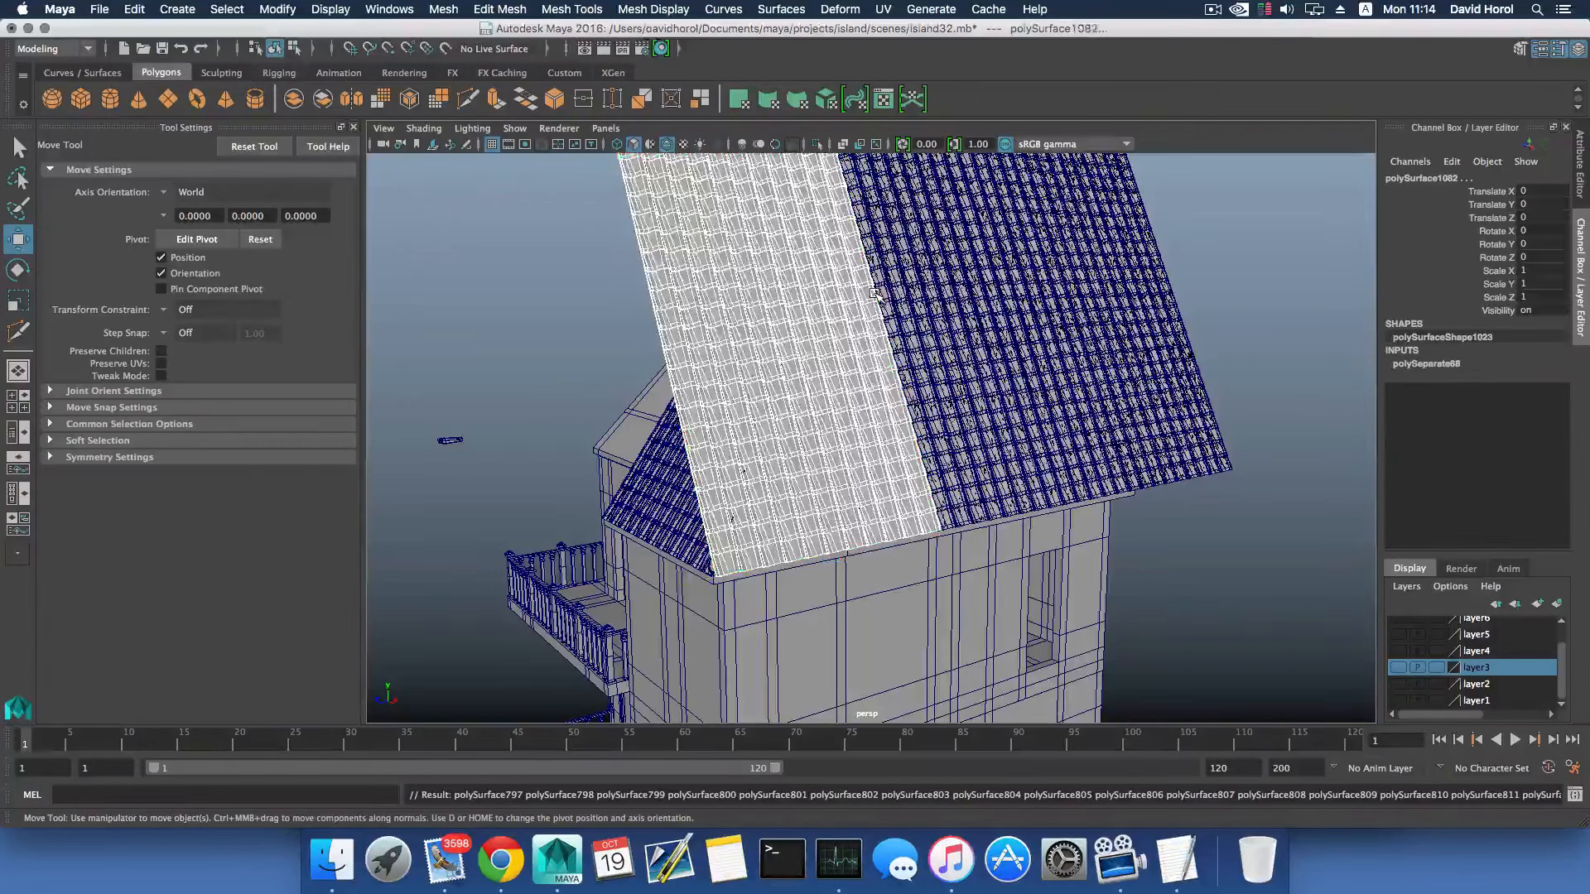
# - Separate the middle and far tile panels on the side slope into individual tile objects
pyautogui.click(923, 278)
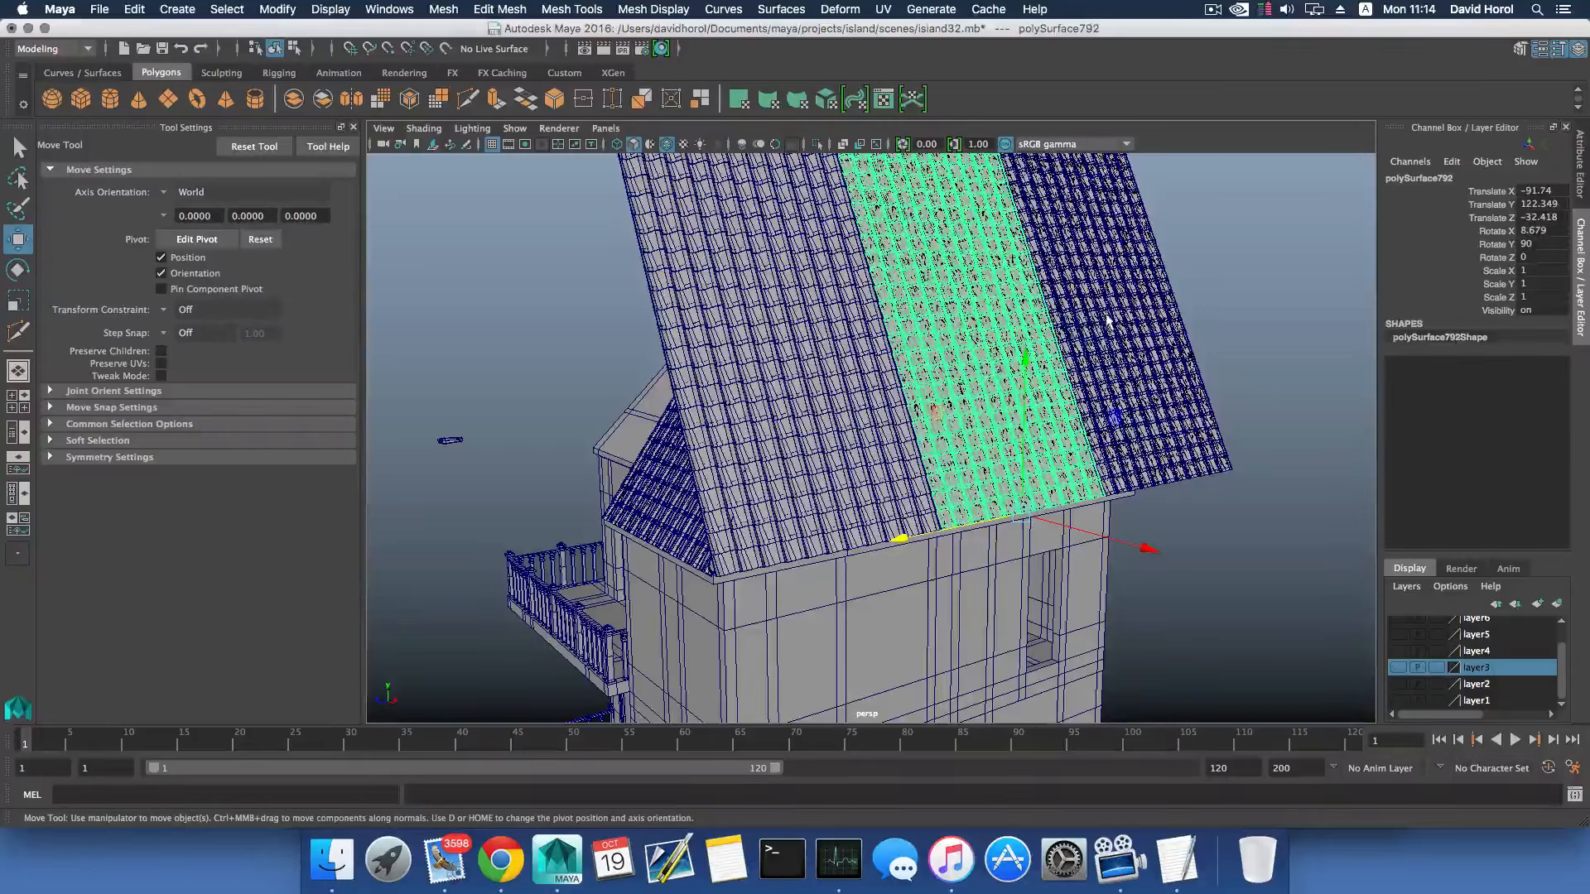
pyautogui.click(1129, 352)
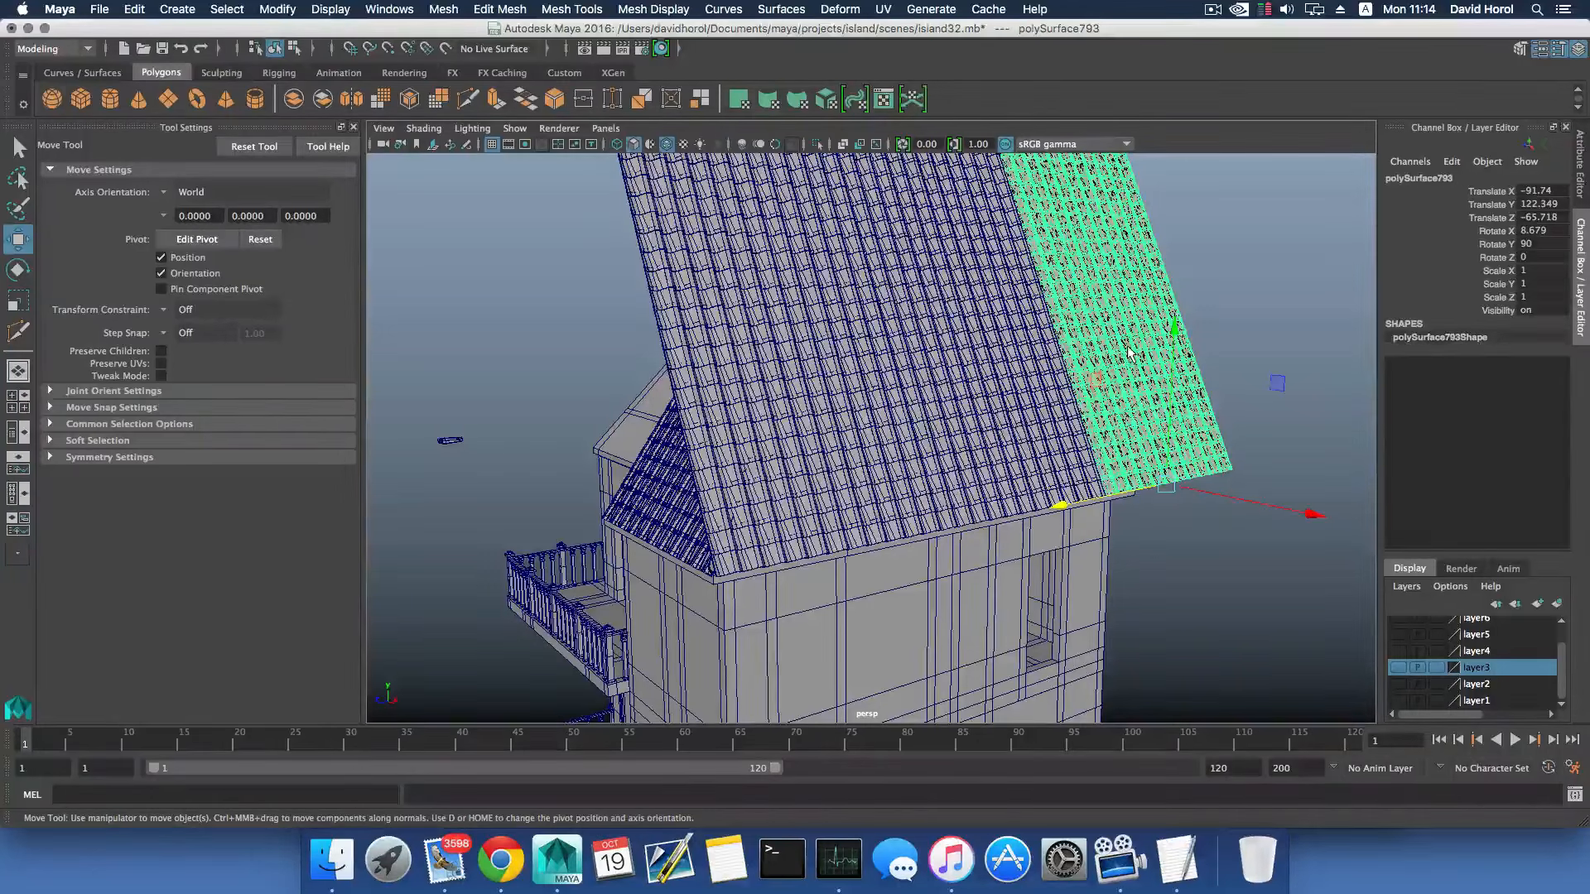
pyautogui.click(1002, 428)
pyautogui.keyDown('alt'); pyautogui.moveTo(1002, 428); pyautogui.dragTo(1046, 390); pyautogui.keyUp('alt')
pyautogui.scroll(4, 933, 419)
pyautogui.keyDown('alt'); pyautogui.moveTo(933, 419); pyautogui.dragTo(904, 402); pyautogui.keyUp('alt')
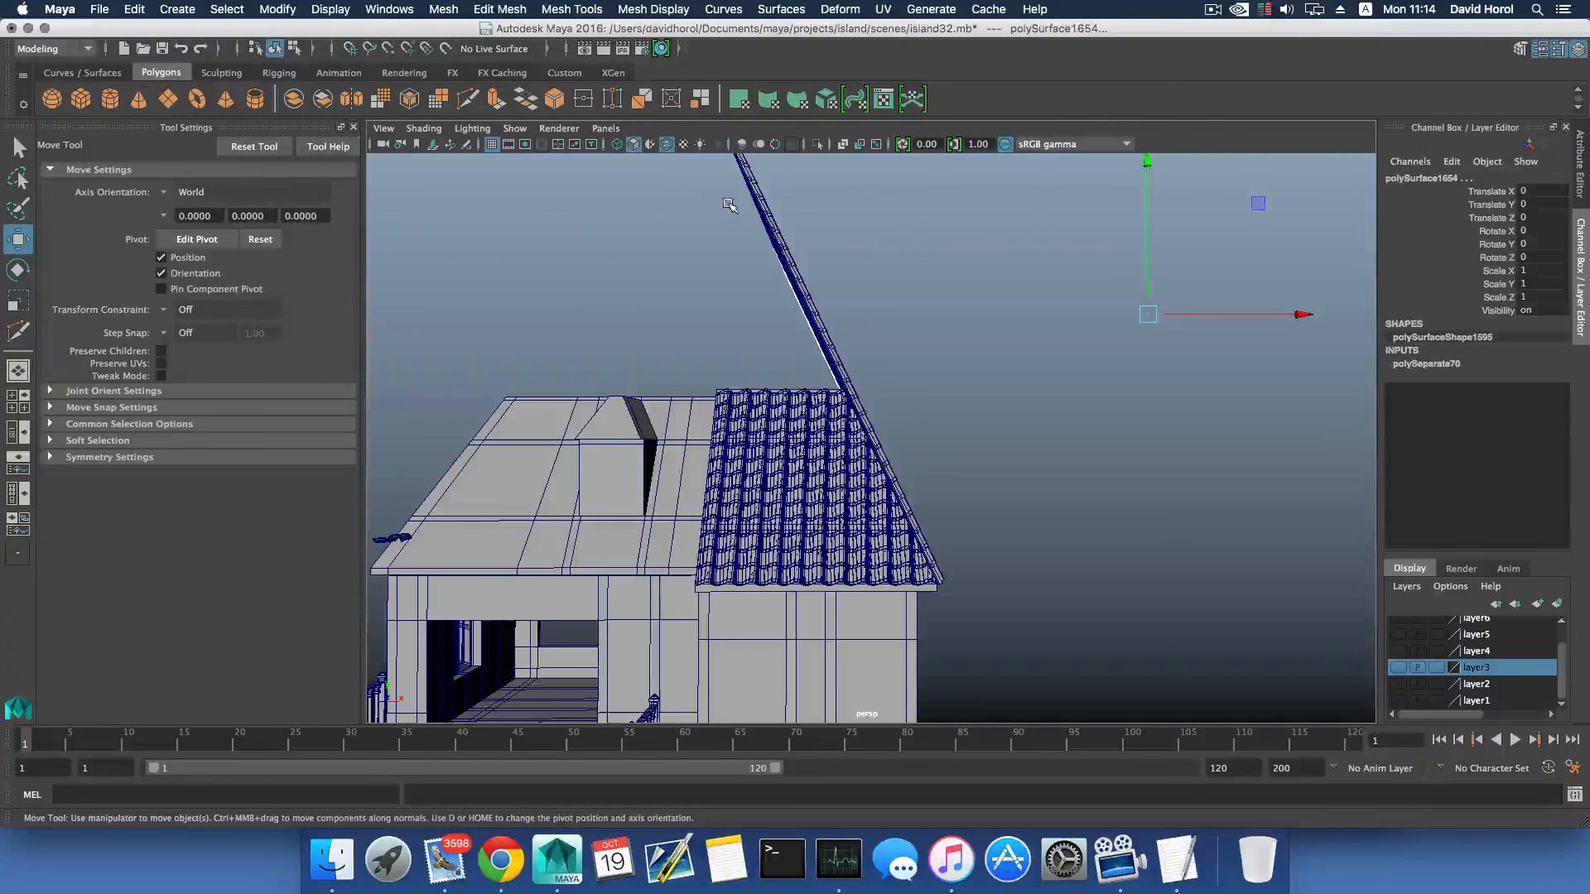
pyautogui.scroll(-3, 727, 220)
pyautogui.rightClick(714, 240)
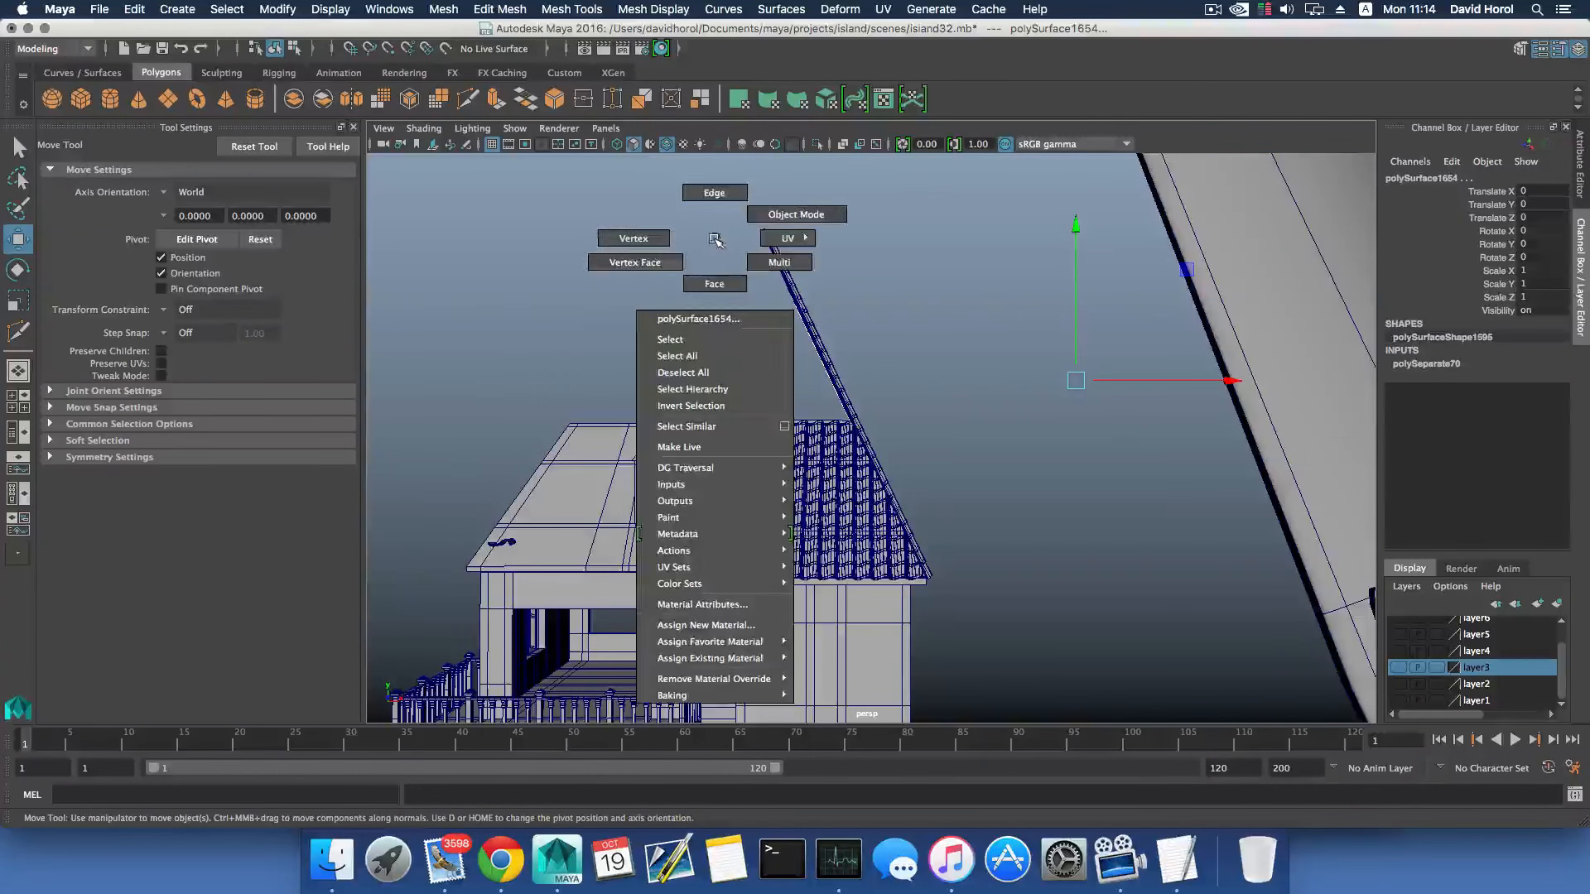
pyautogui.moveTo(714, 265); pyautogui.dragTo(716, 268, button='right')
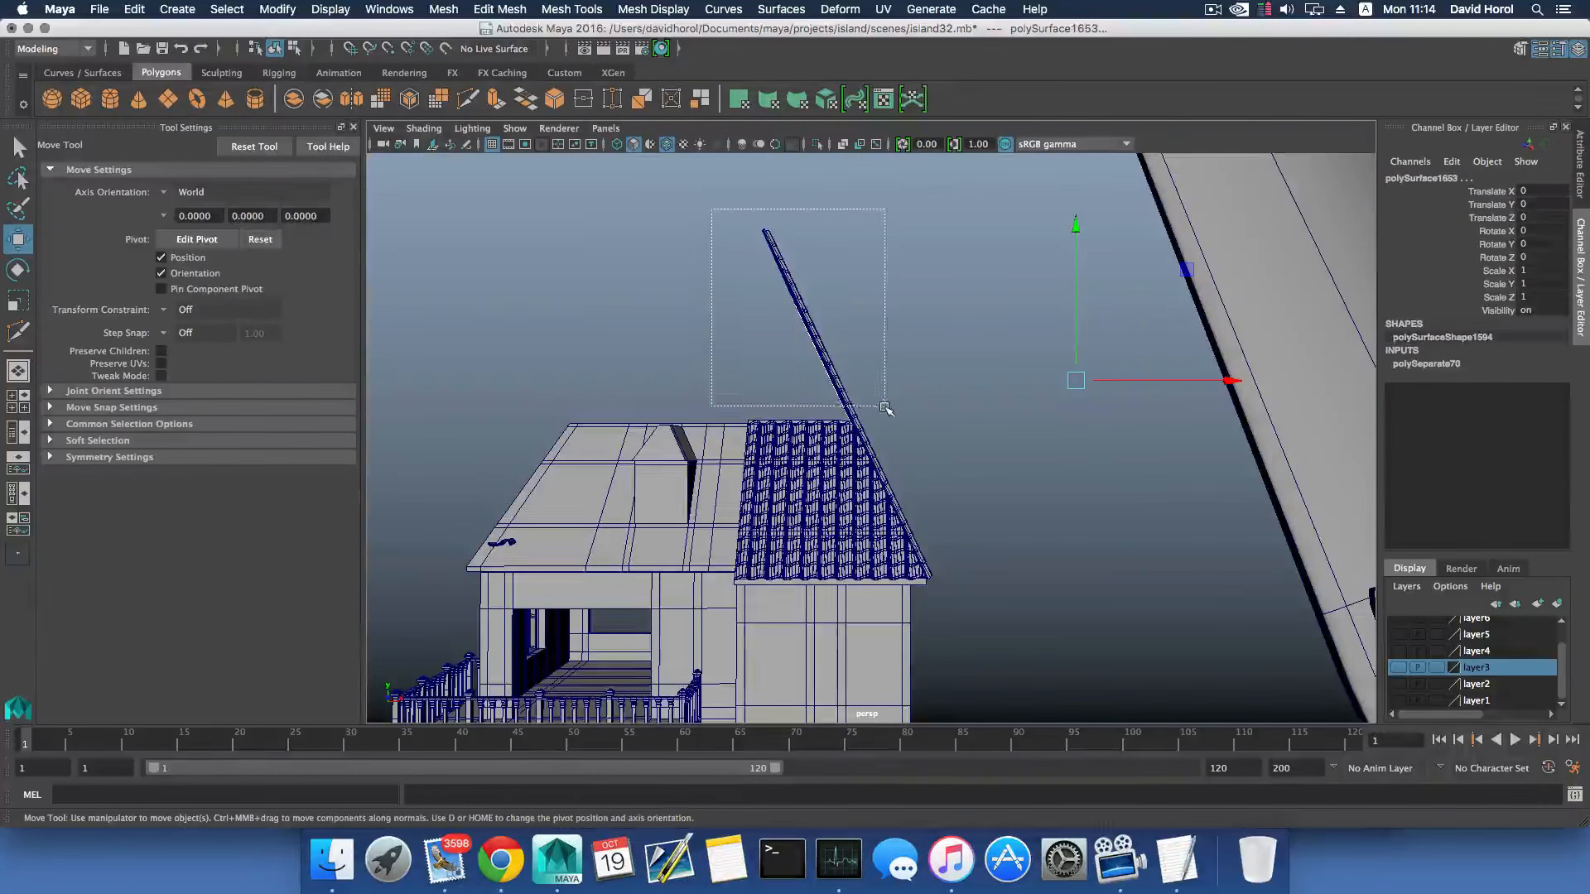
pyautogui.moveTo(886, 408); pyautogui.dragTo(999, 402)
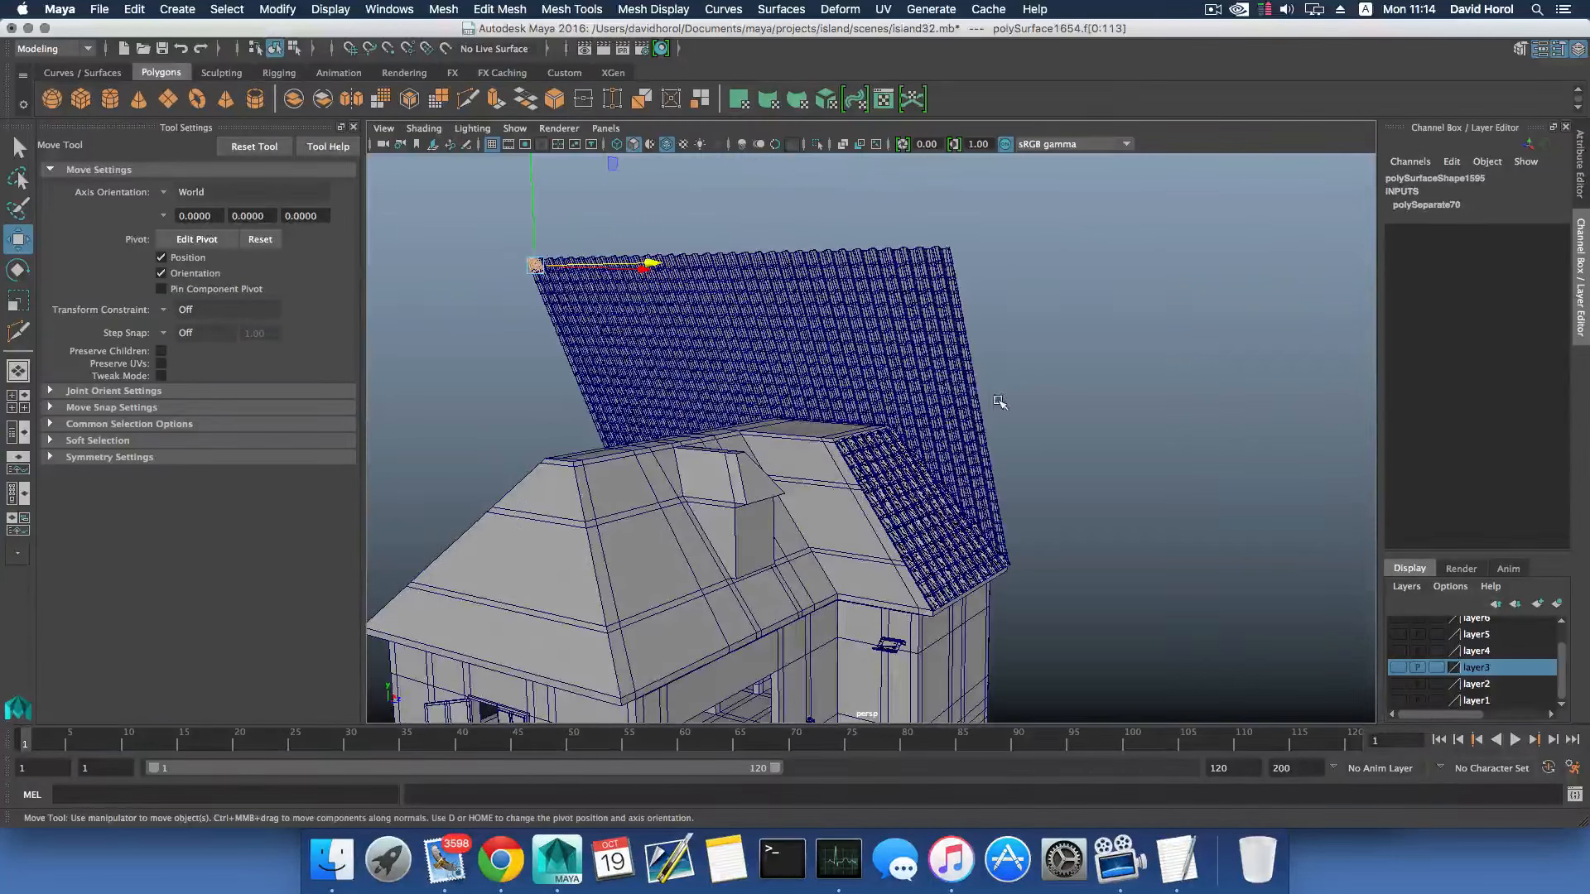
pyautogui.press('F8')
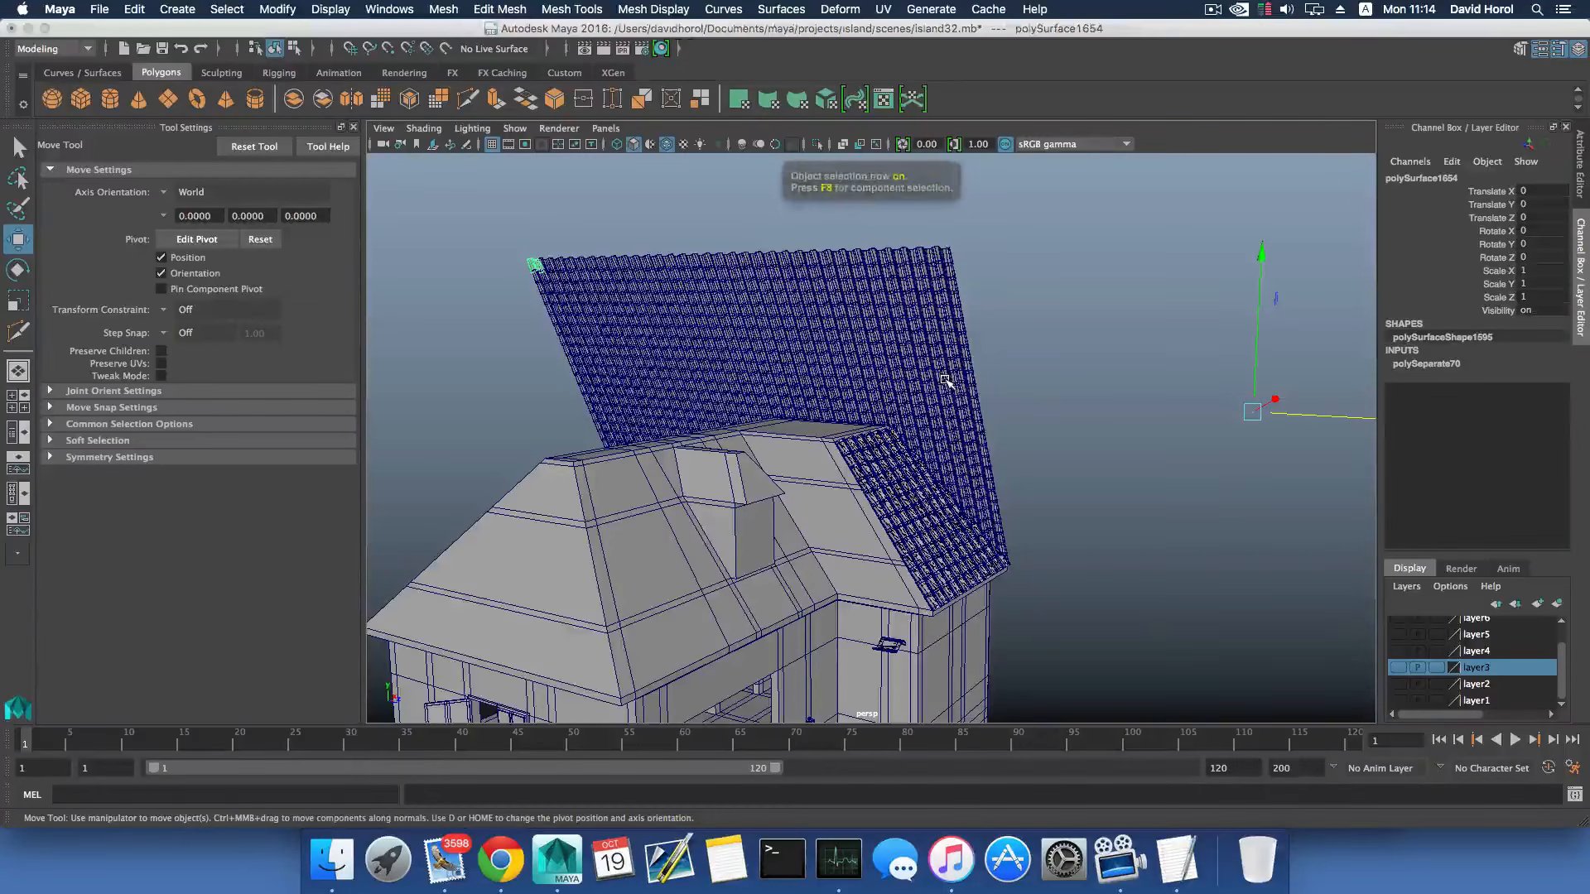
# - Select the separated tiles that rise above the roof ridge on the side slope and delete them
pyautogui.keyDown('alt'); pyautogui.moveTo(1057, 392); pyautogui.dragTo(934, 380); pyautogui.keyUp('alt')
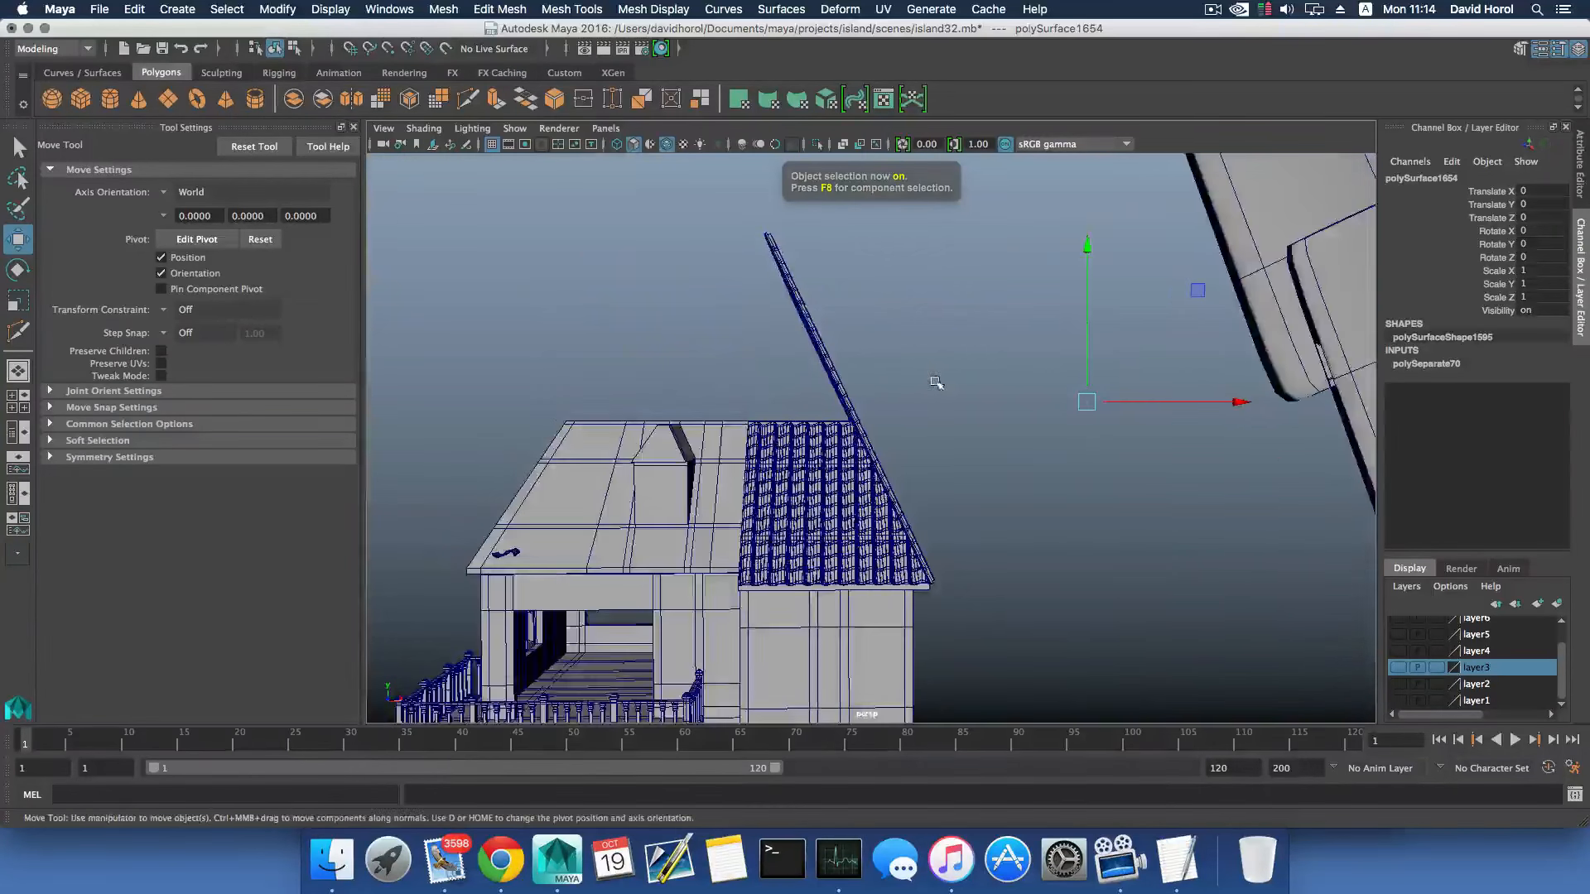
pyautogui.moveTo(737, 215); pyautogui.dragTo(752, 362)
pyautogui.scroll(3, 914, 413)
pyautogui.press('Delete')
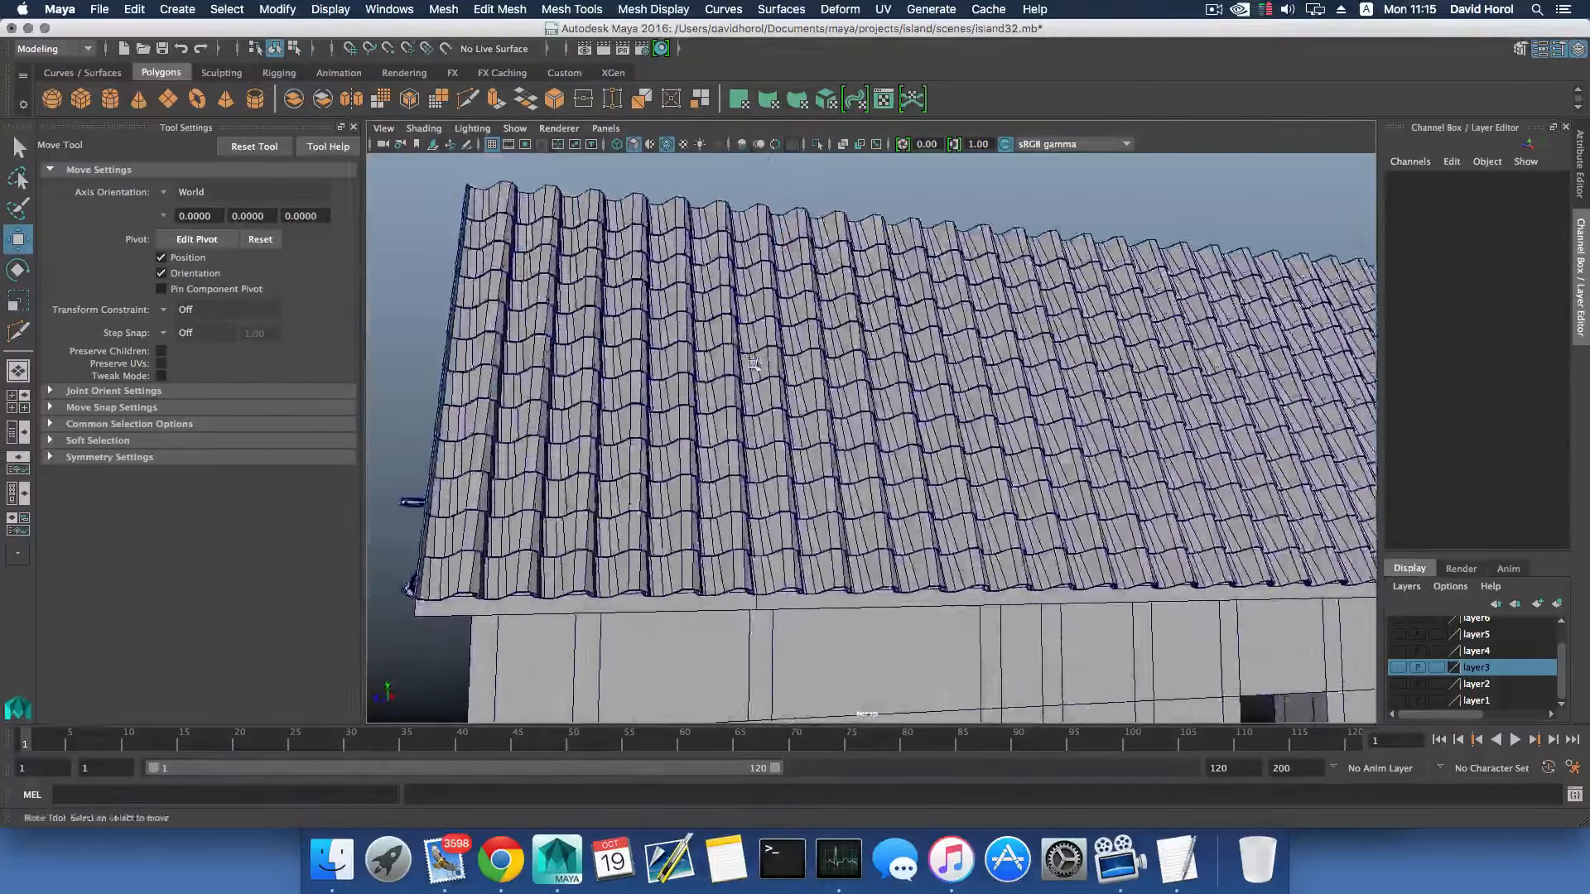
# - Examine the front roof corner where the two tiled slopes meet, in the perspective view and close up in the side view
pyautogui.keyDown('alt'); pyautogui.moveTo(752, 362); pyautogui.dragTo(907, 319, button='middle'); pyautogui.keyUp('alt')
pyautogui.keyDown('alt'); pyautogui.moveTo(907, 319); pyautogui.dragTo(963, 338); pyautogui.keyUp('alt')
pyautogui.keyDown('alt'); pyautogui.moveTo(964, 338); pyautogui.dragTo(1080, 431, button='right'); pyautogui.keyUp('alt')
pyautogui.keyDown('alt'); pyautogui.moveTo(1080, 431); pyautogui.dragTo(1040, 364); pyautogui.keyUp('alt')
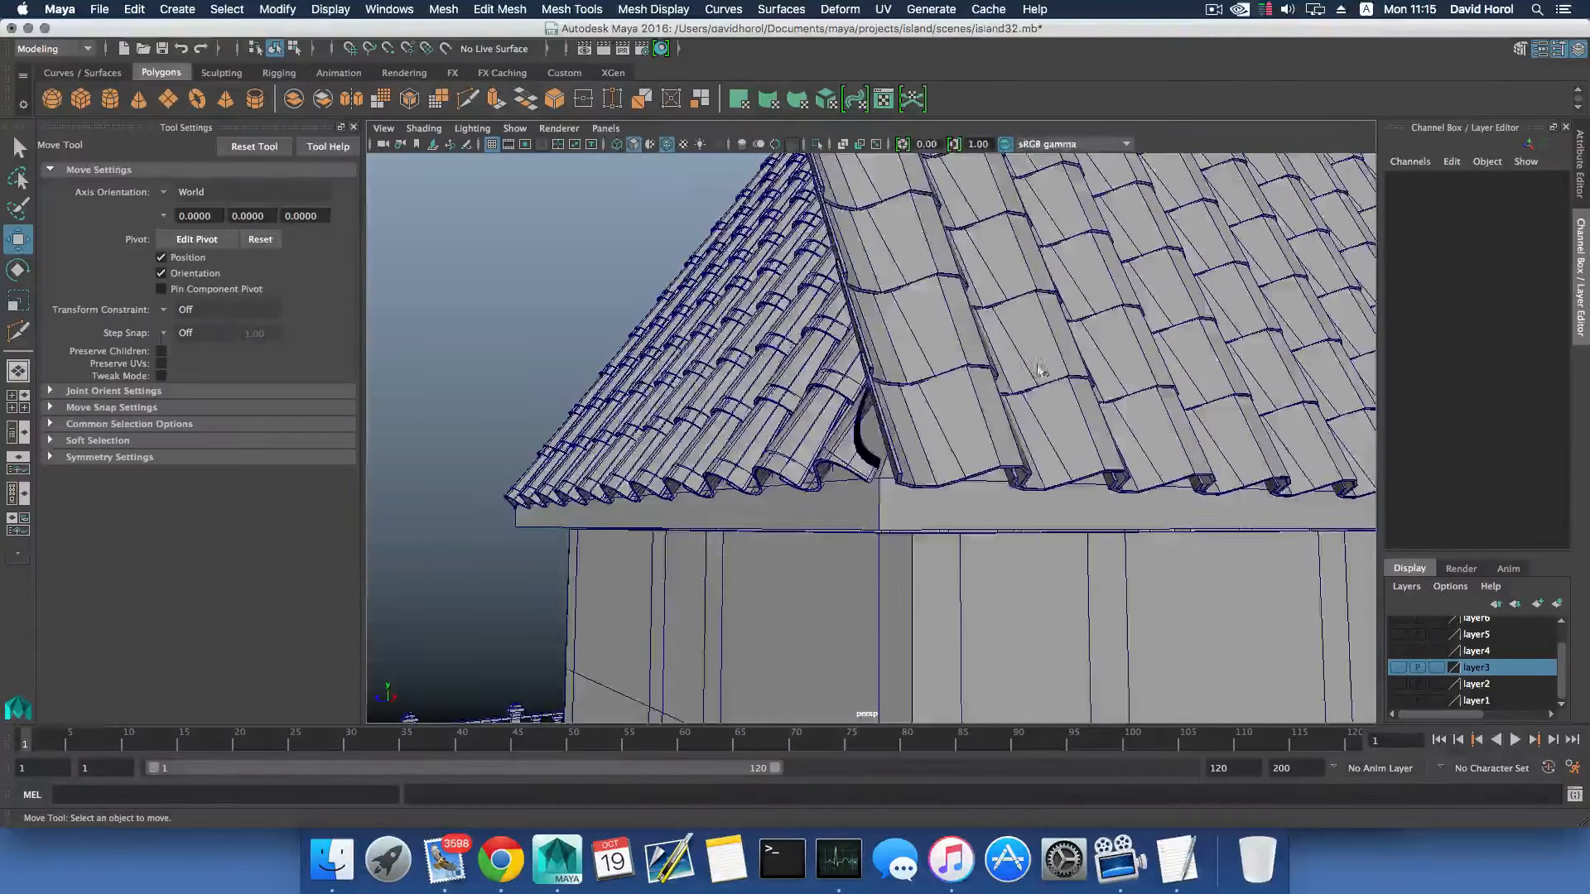
pyautogui.press('space')
pyautogui.scroll(-3, 735, 348)
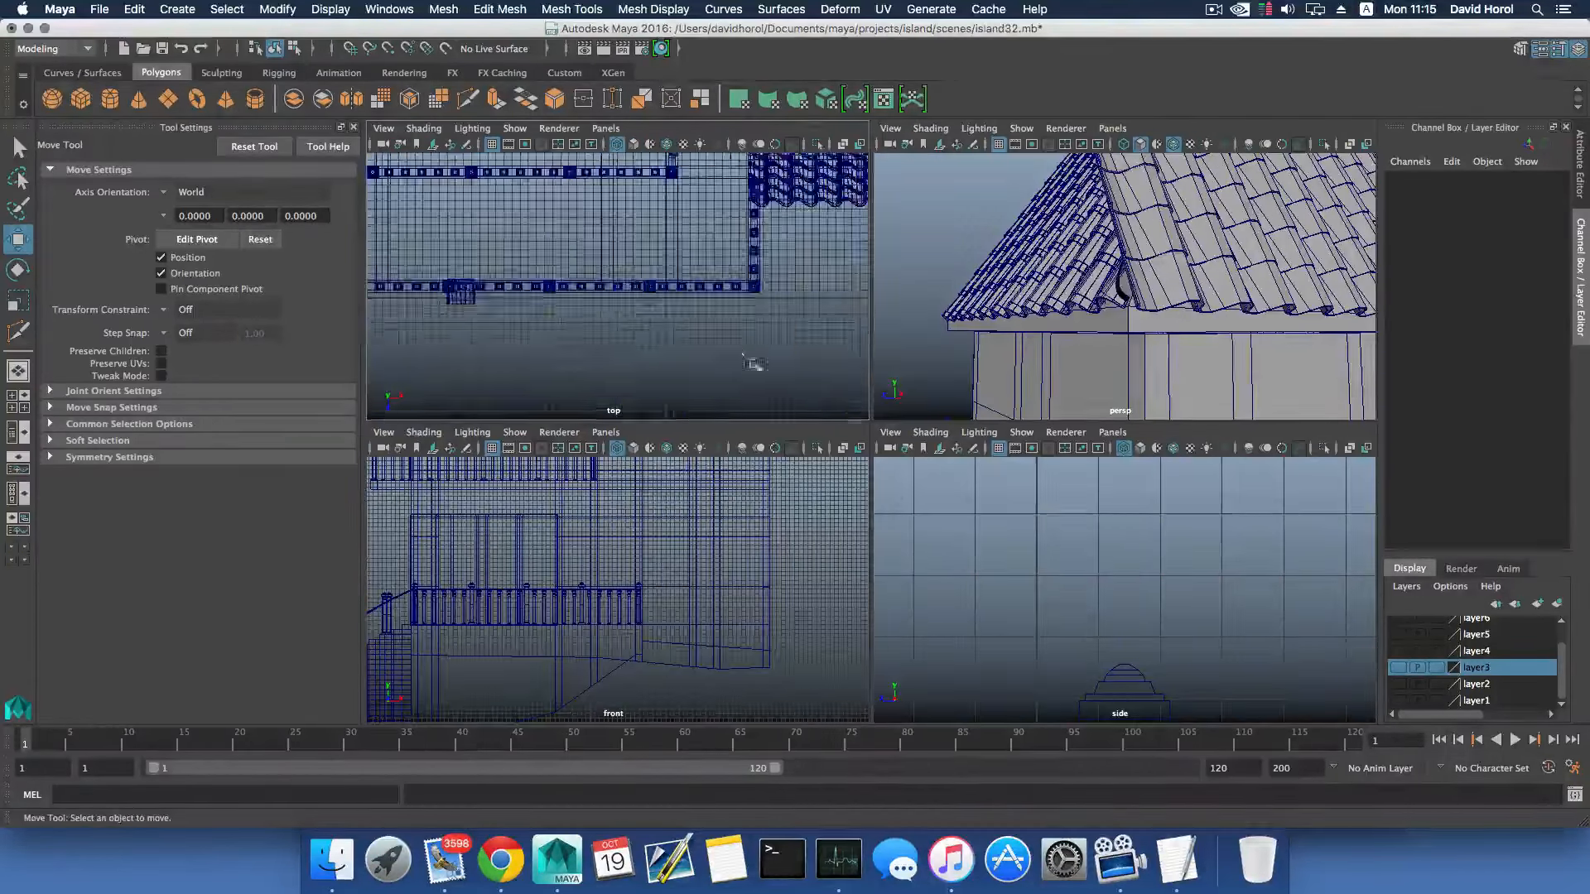
pyautogui.scroll(-15, 1072, 550)
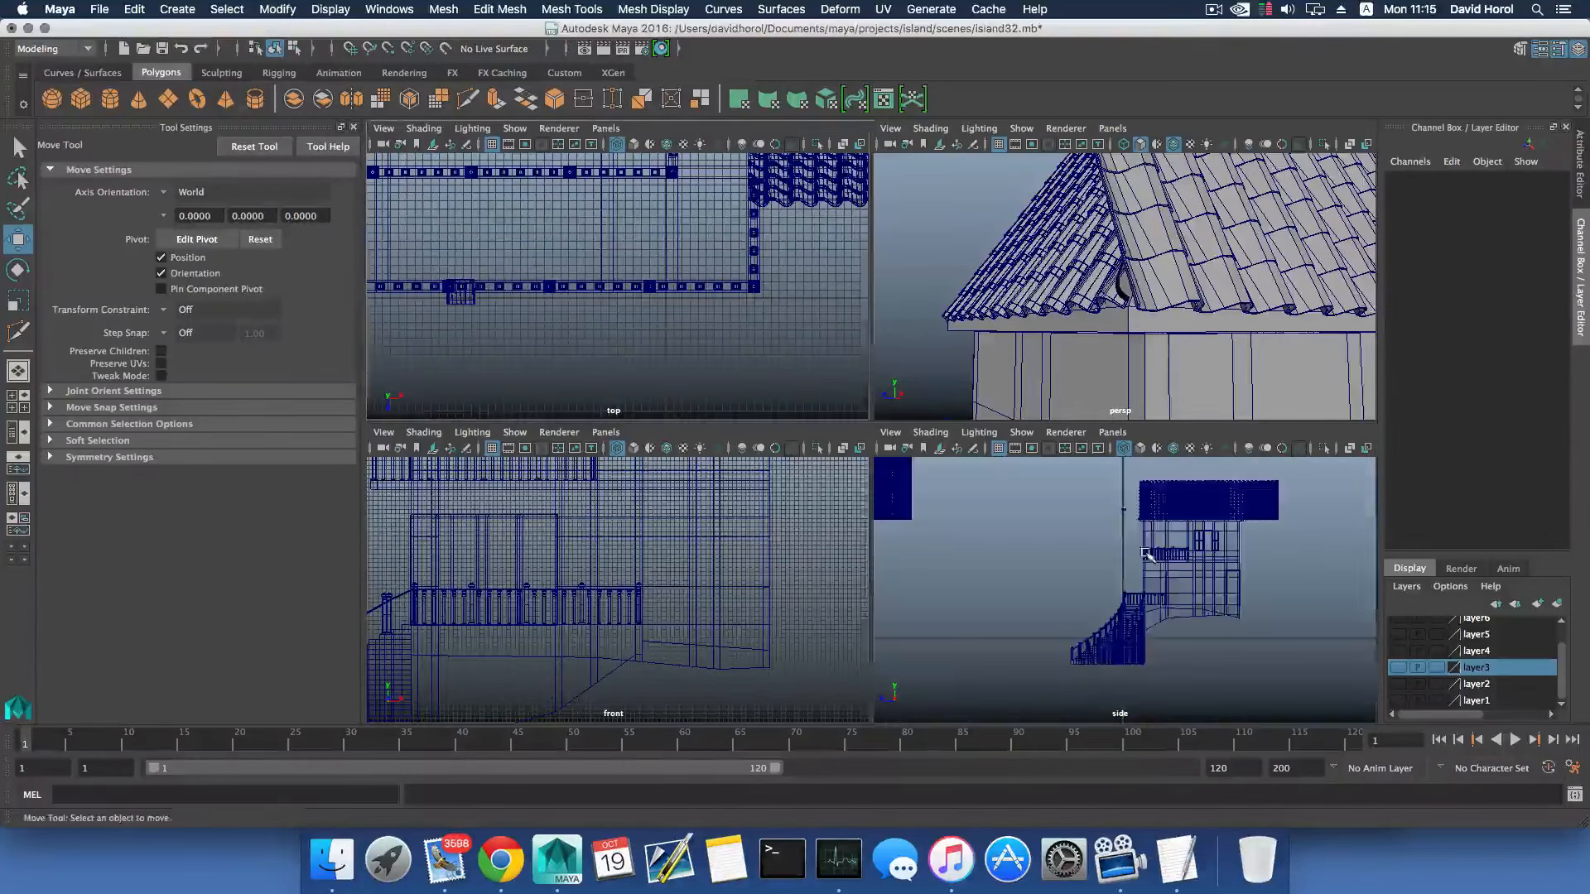
pyautogui.scroll(10, 1159, 629)
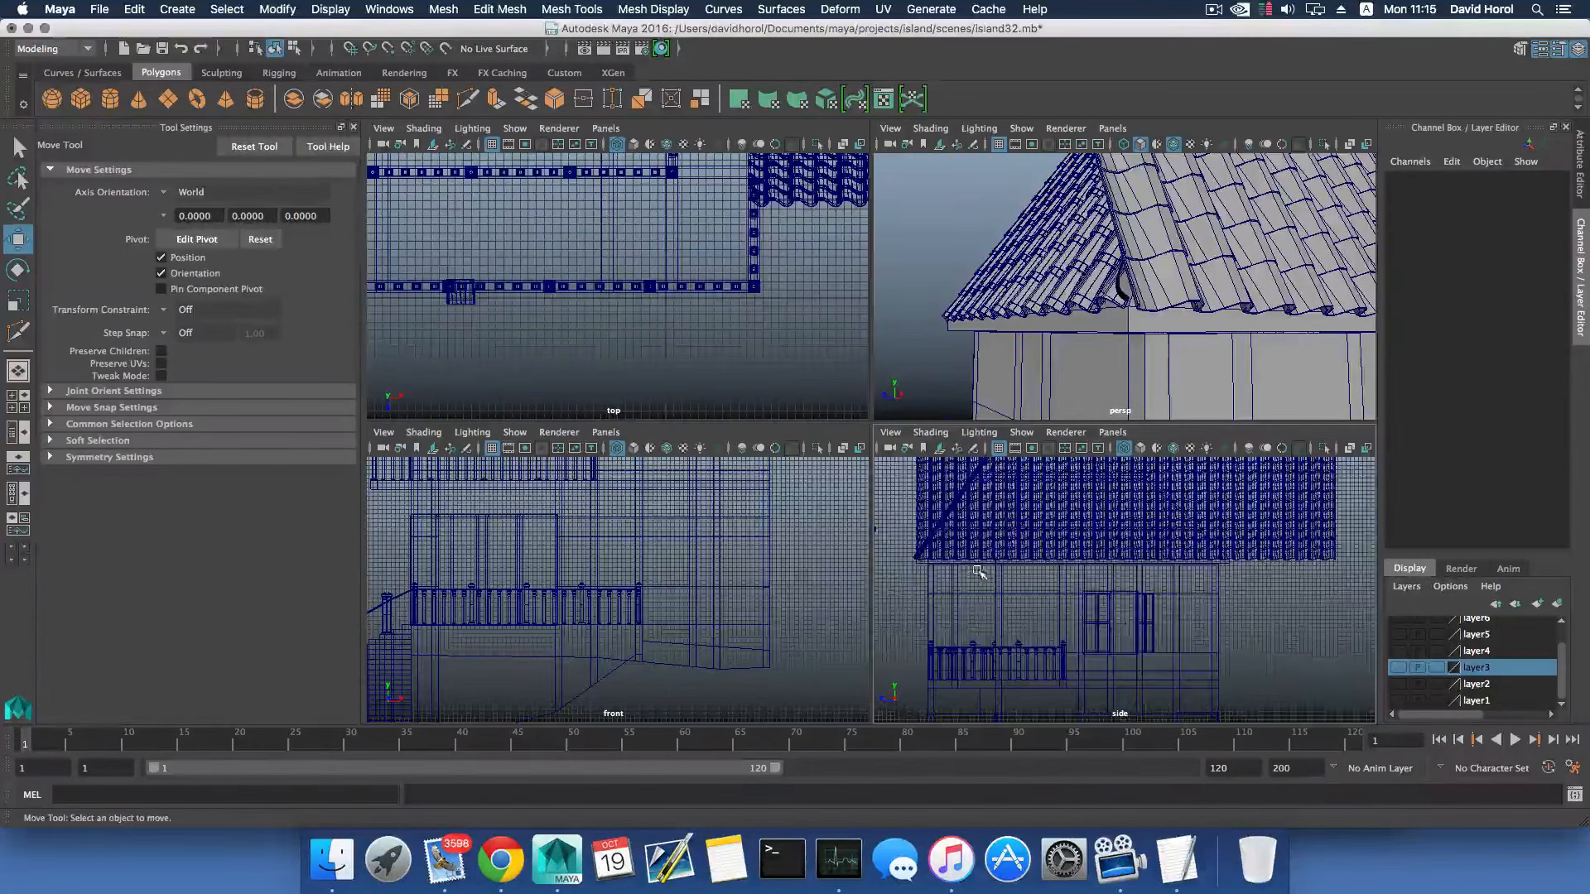
pyautogui.scroll(4, 978, 571)
pyautogui.press('space')
pyautogui.scroll(5, 923, 497)
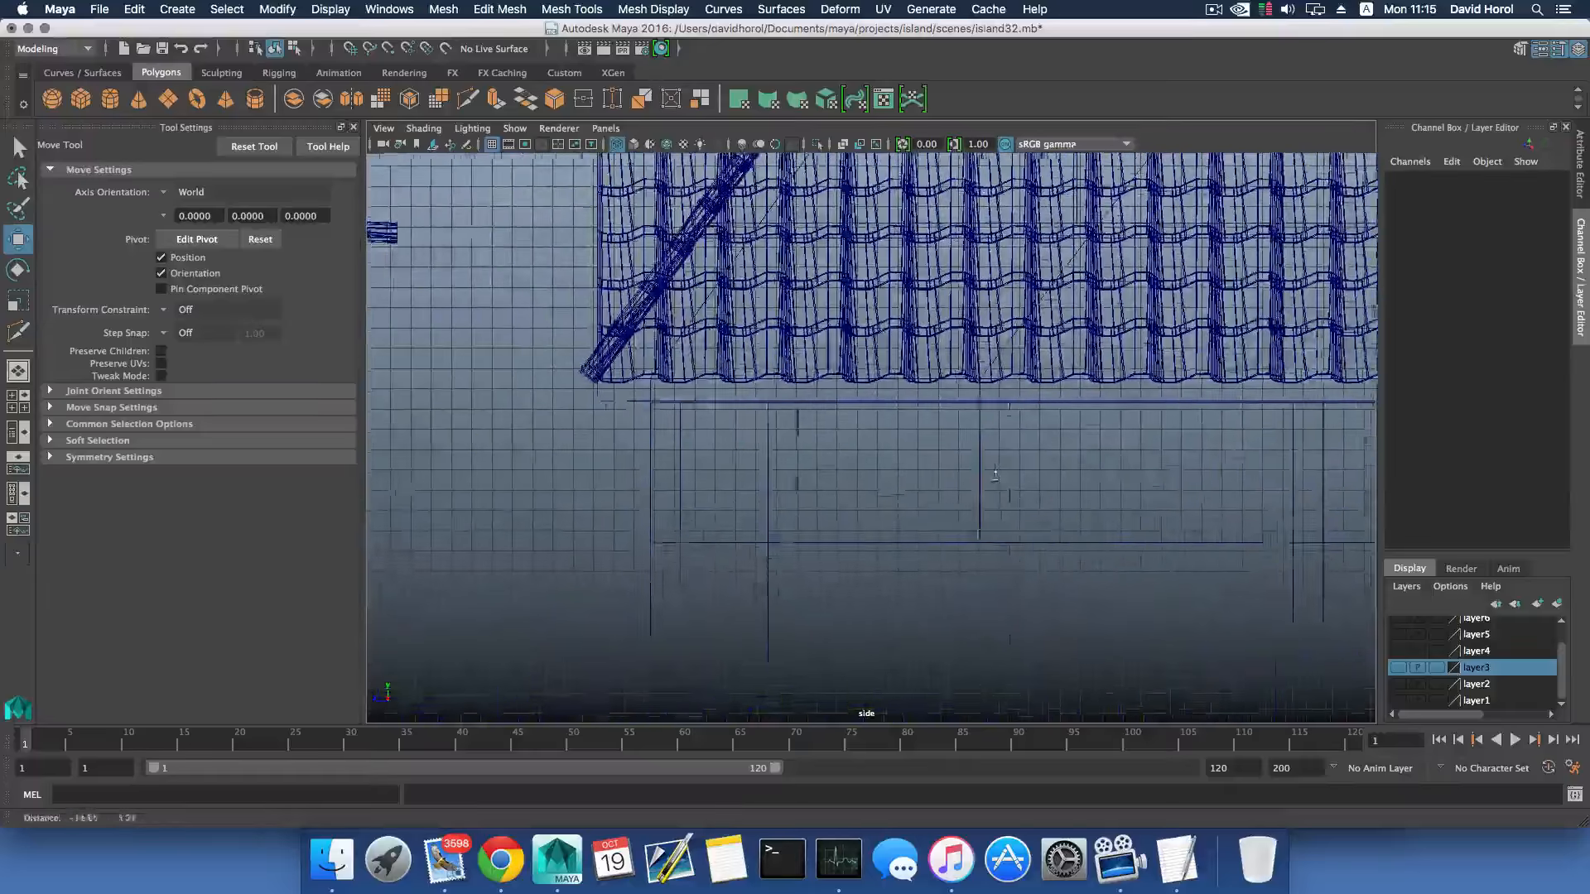
pyautogui.scroll(6, 995, 475)
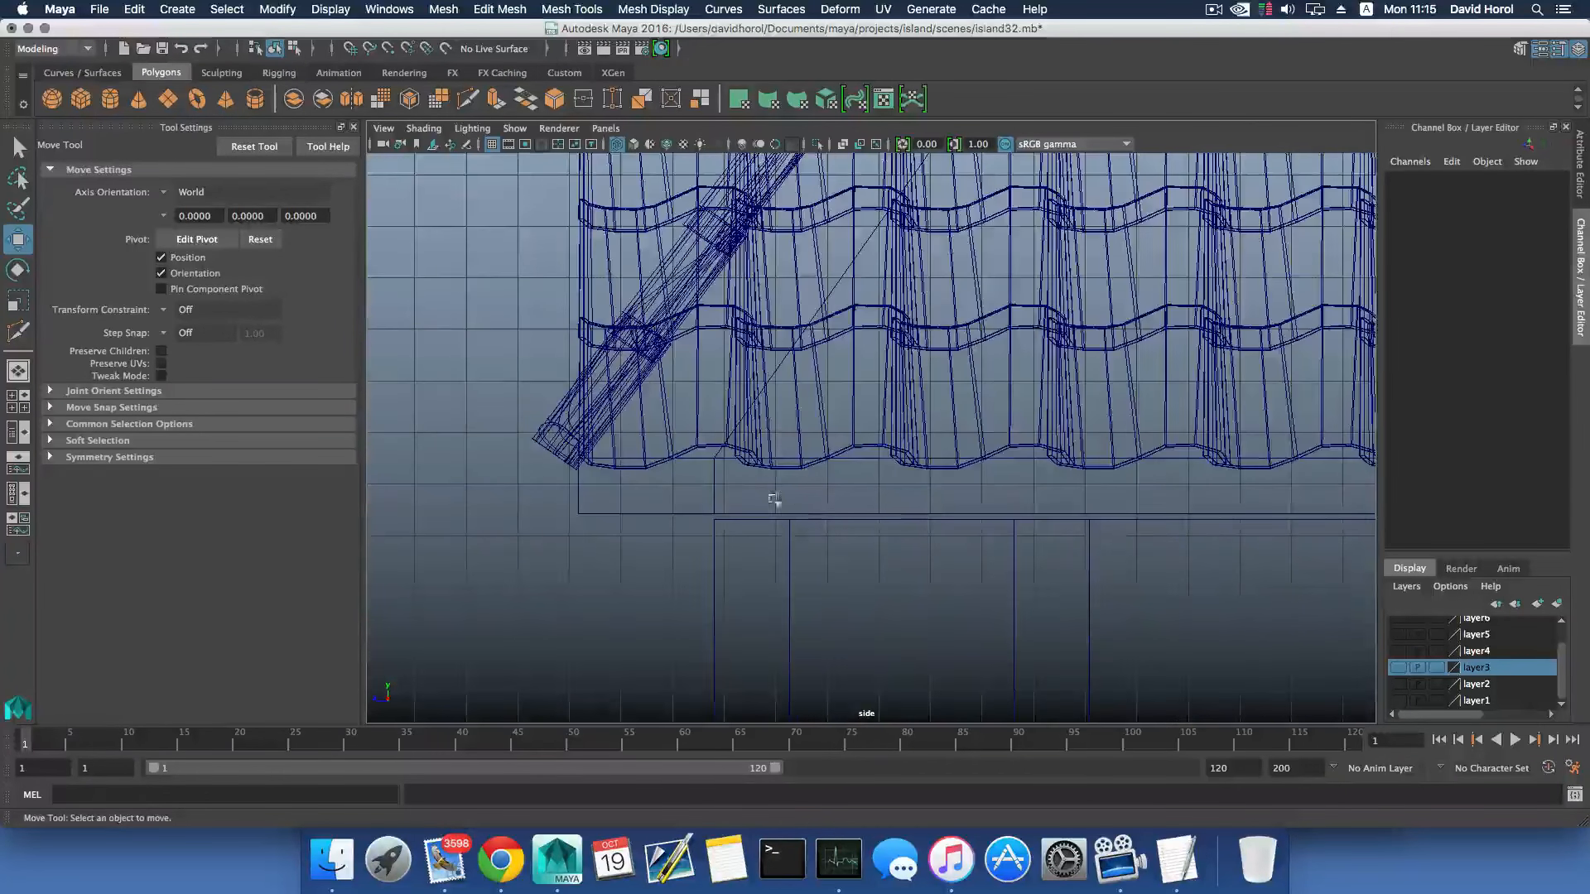
pyautogui.keyDown('alt'); pyautogui.moveTo(774, 498); pyautogui.dragTo(915, 495, button='middle'); pyautogui.keyUp('alt')
pyautogui.scroll(1, 903, 493)
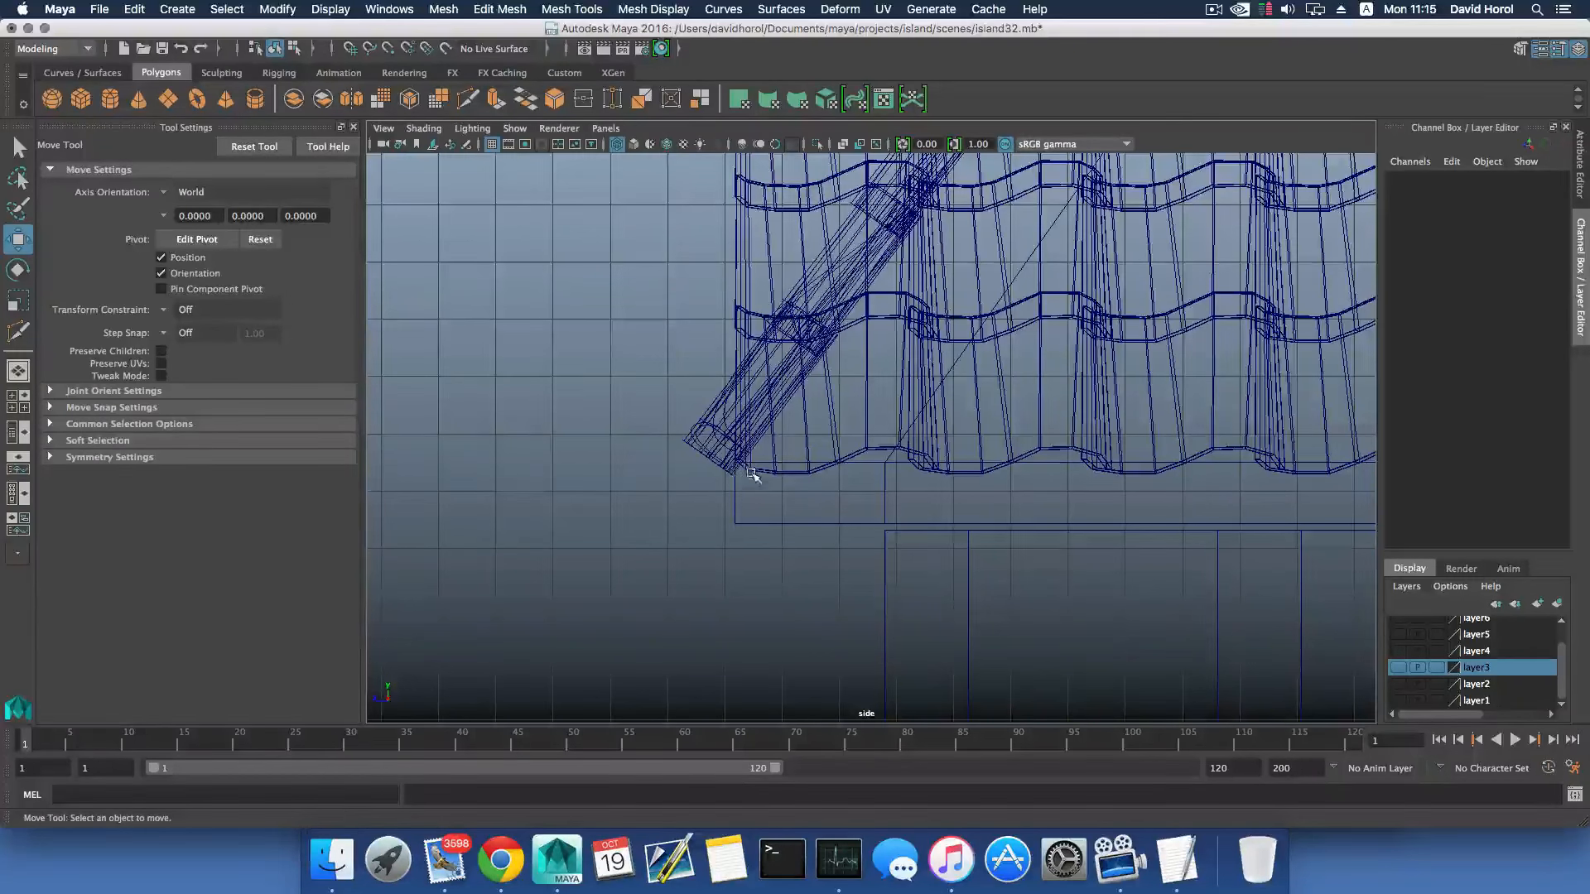
pyautogui.scroll(-8, 803, 471)
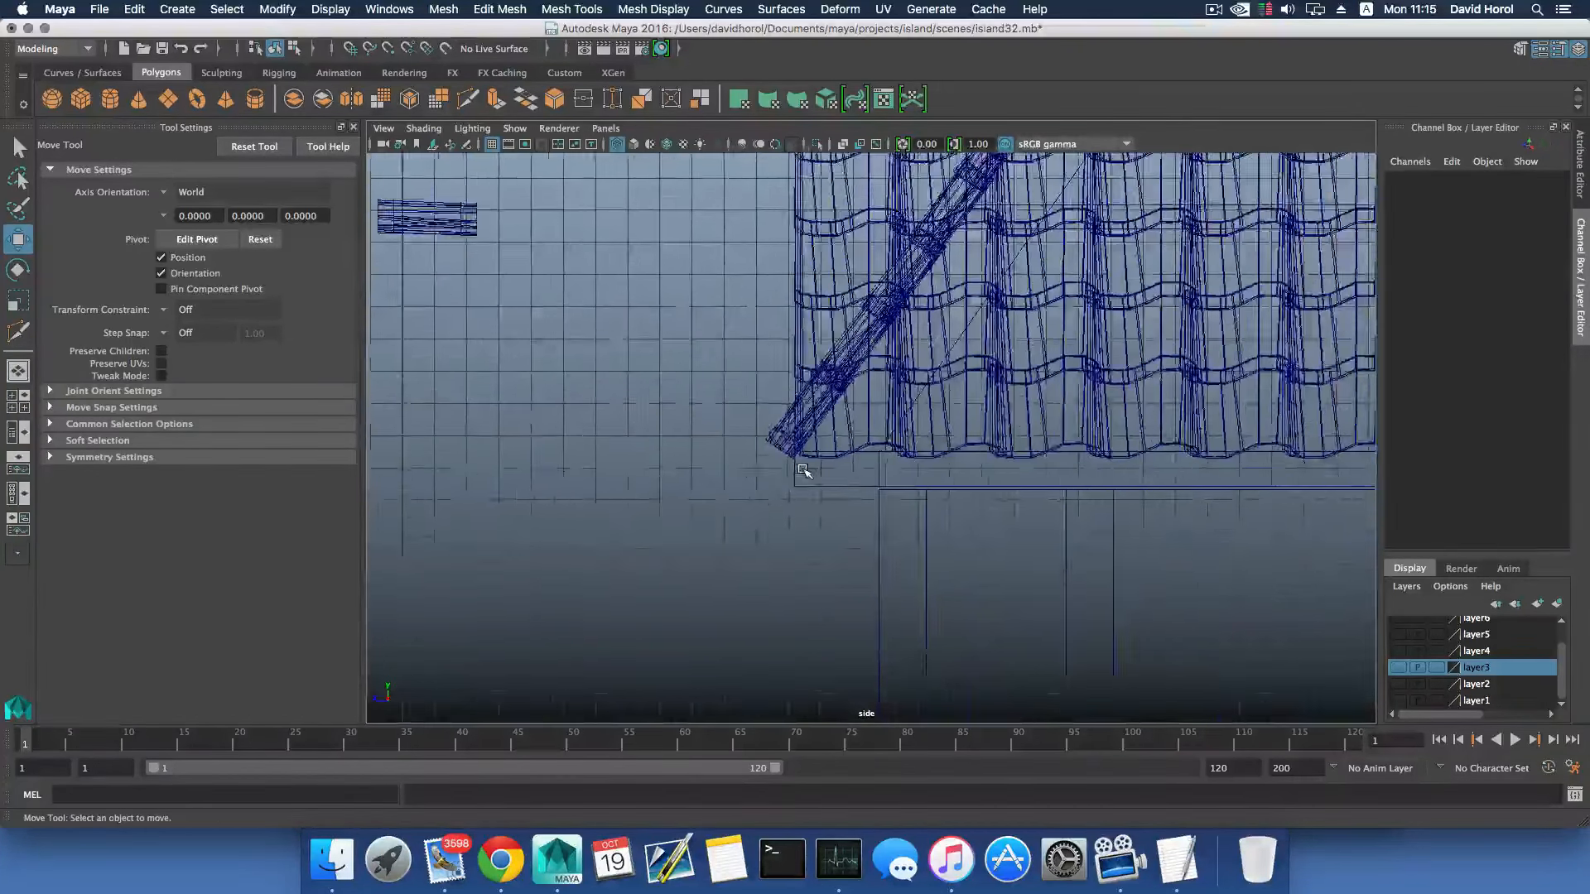
# - Select all remaining tiles on the side slope without the house or other objects, and combine them into one mesh
pyautogui.press('space')
pyautogui.scroll(-10, 1021, 359)
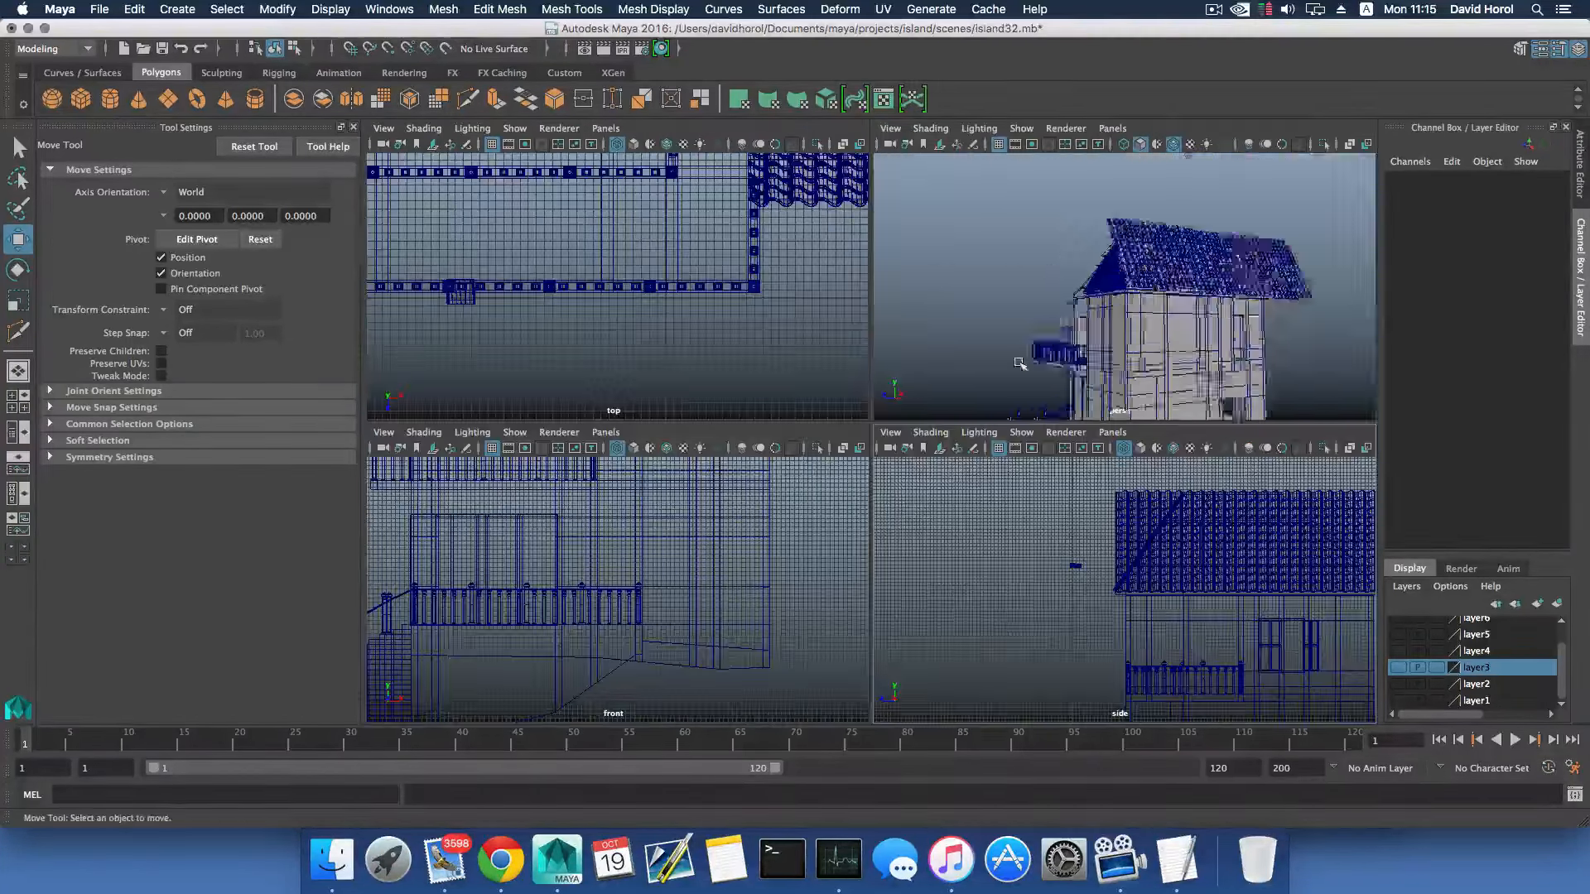
pyautogui.keyDown('alt'); pyautogui.moveTo(1022, 358); pyautogui.dragTo(1072, 346); pyautogui.keyUp('alt')
pyautogui.scroll(5, 1143, 379)
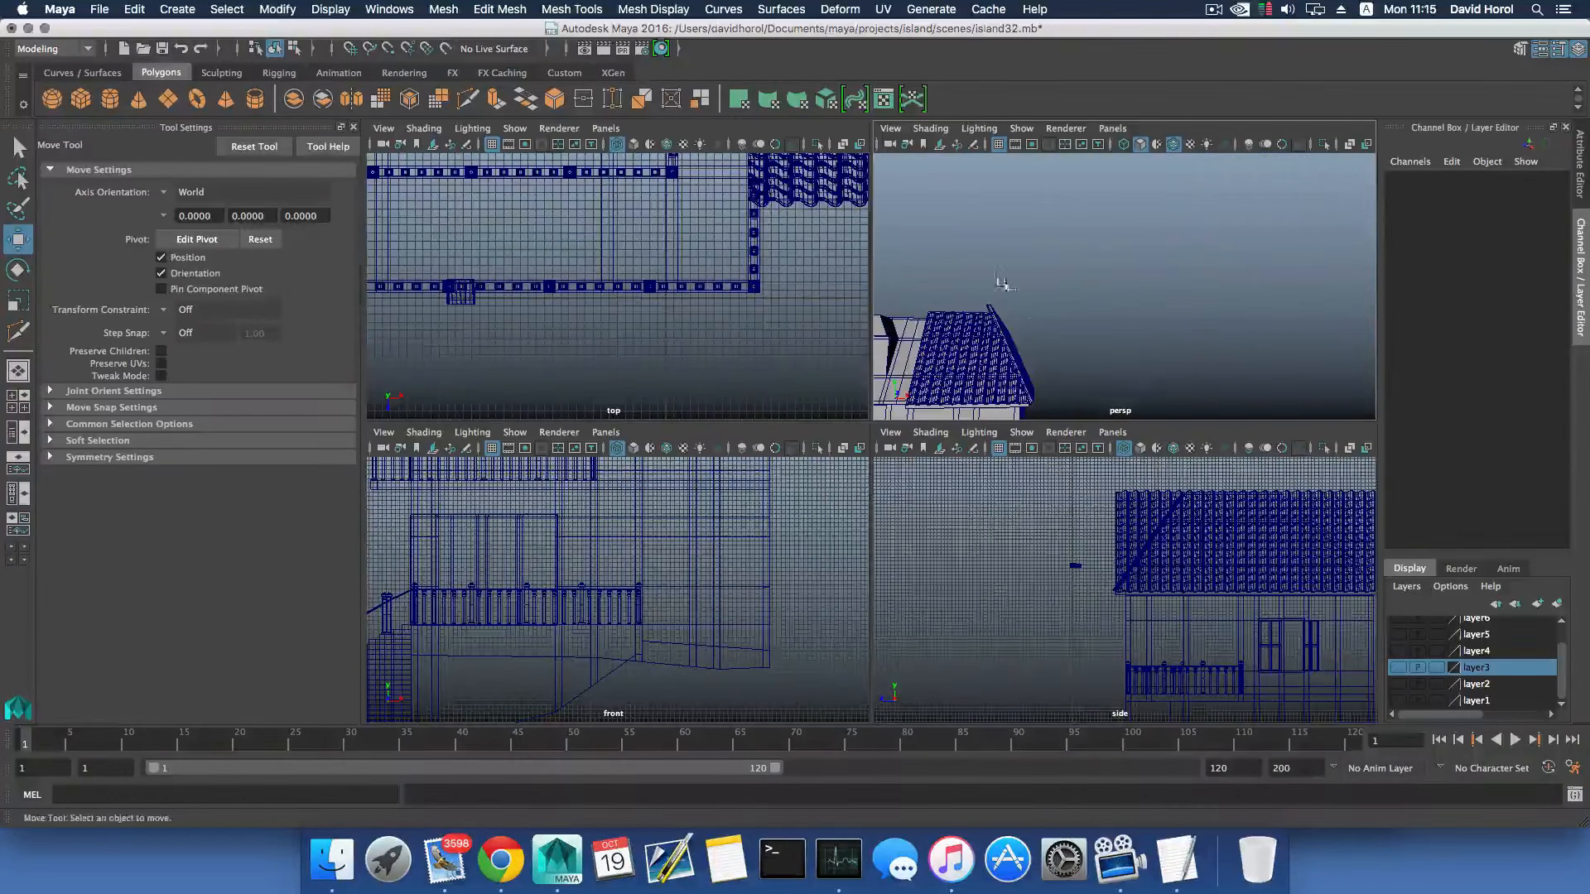
pyautogui.moveTo(1100, 403); pyautogui.dragTo(1099, 402)
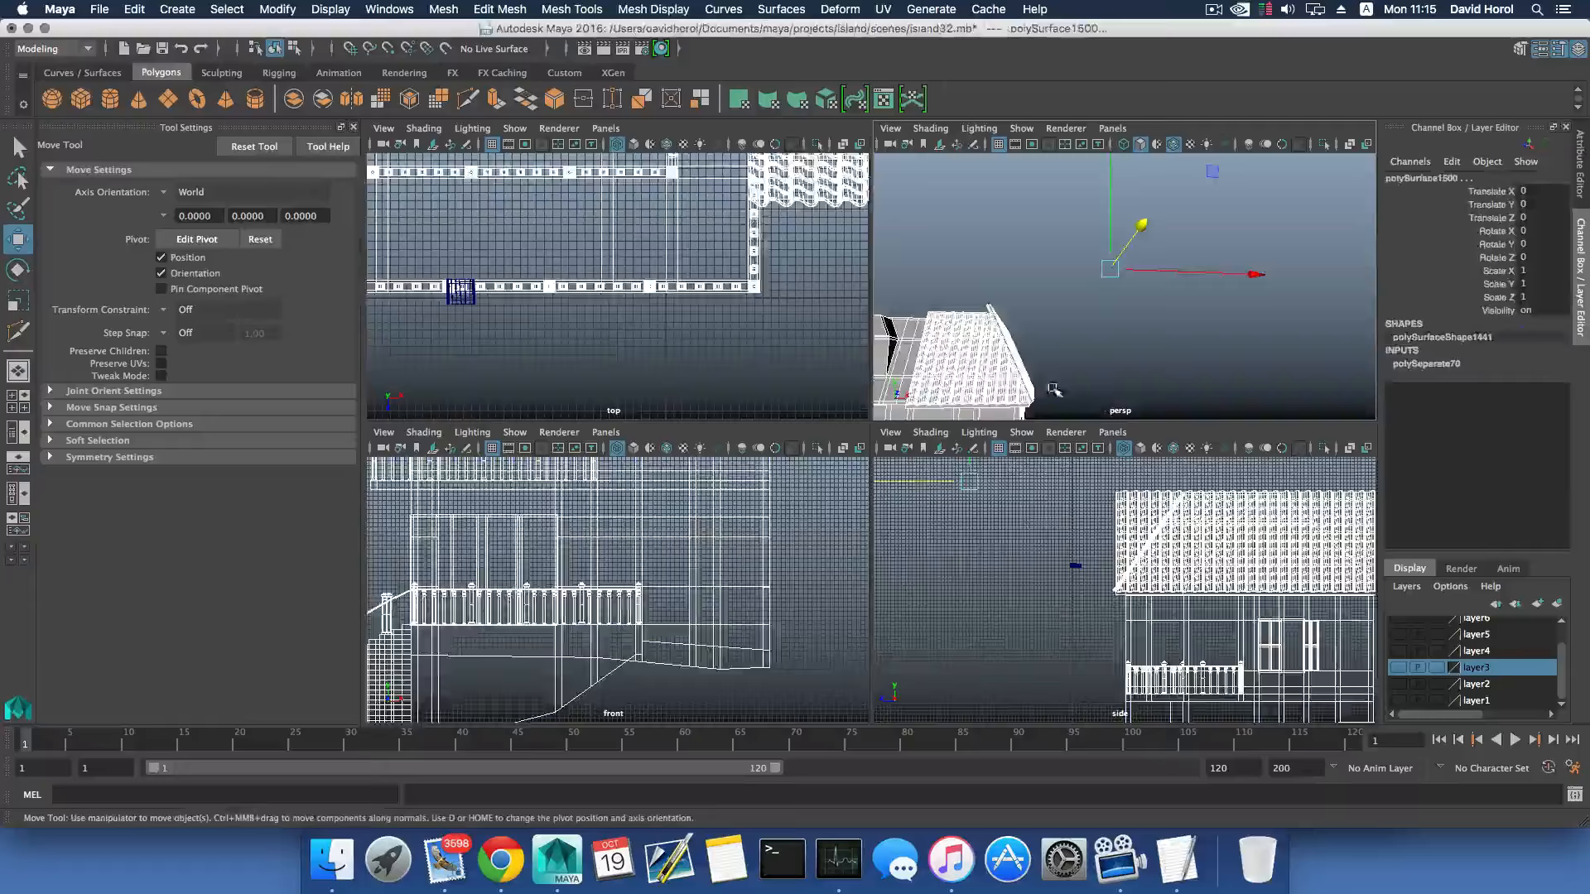
pyautogui.keyDown('ctrl'); pyautogui.click(961, 368); pyautogui.keyUp('ctrl')
pyautogui.keyDown('ctrl'); pyautogui.click(945, 403); pyautogui.keyUp('ctrl')
pyautogui.keyDown('alt'); pyautogui.moveTo(945, 404); pyautogui.dragTo(958, 391); pyautogui.keyUp('alt')
pyautogui.keyDown('alt'); pyautogui.moveTo(1050, 352); pyautogui.dragTo(1025, 333); pyautogui.keyUp('alt')
pyautogui.click(451, 10)
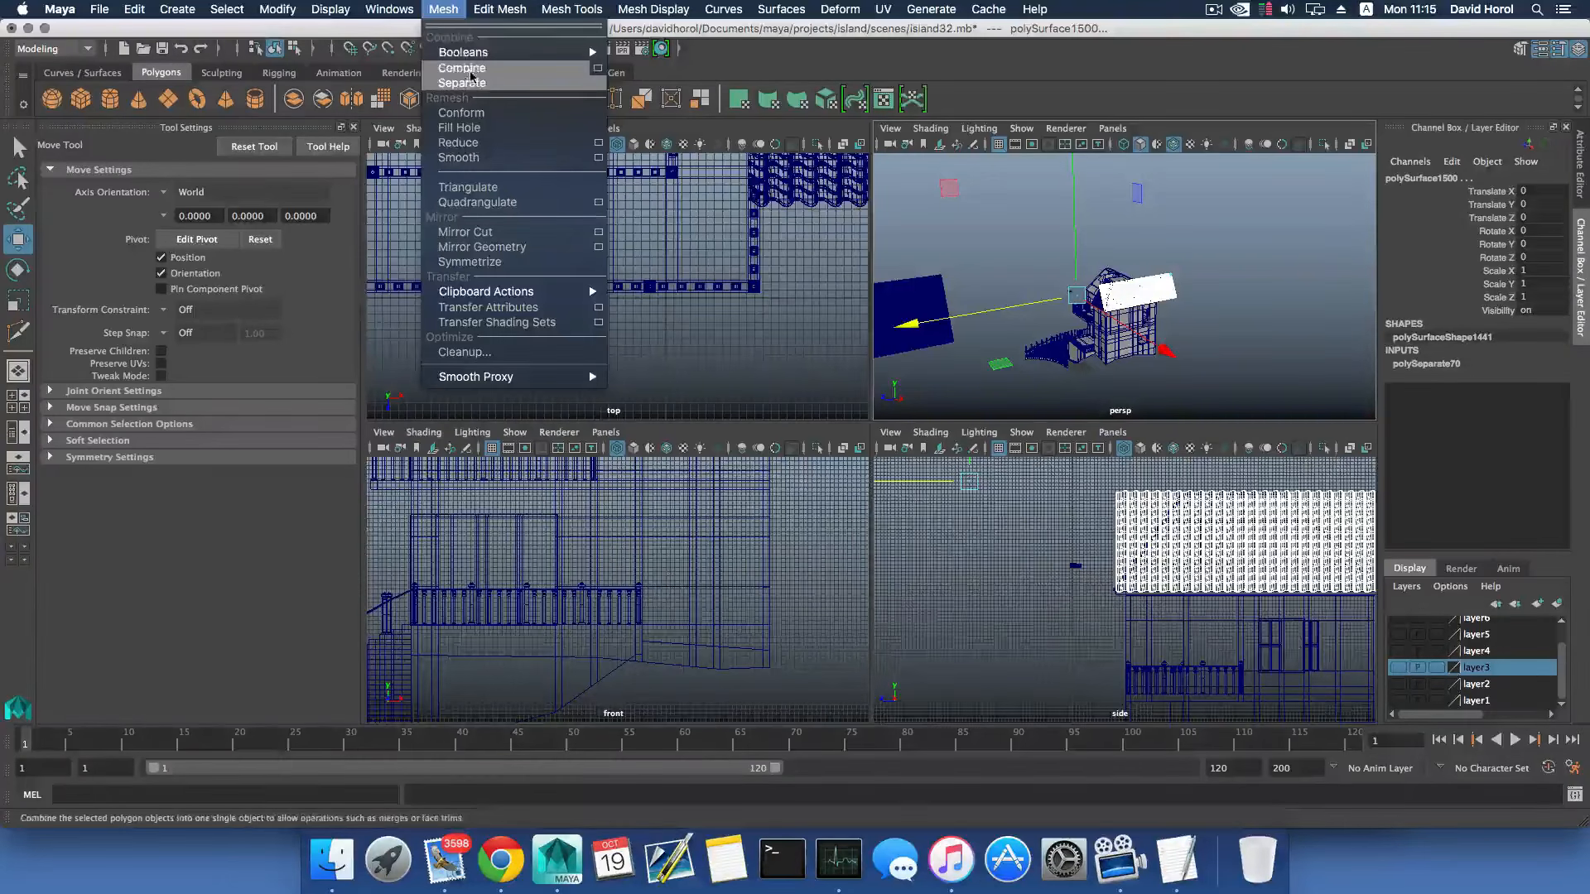
pyautogui.click(466, 68)
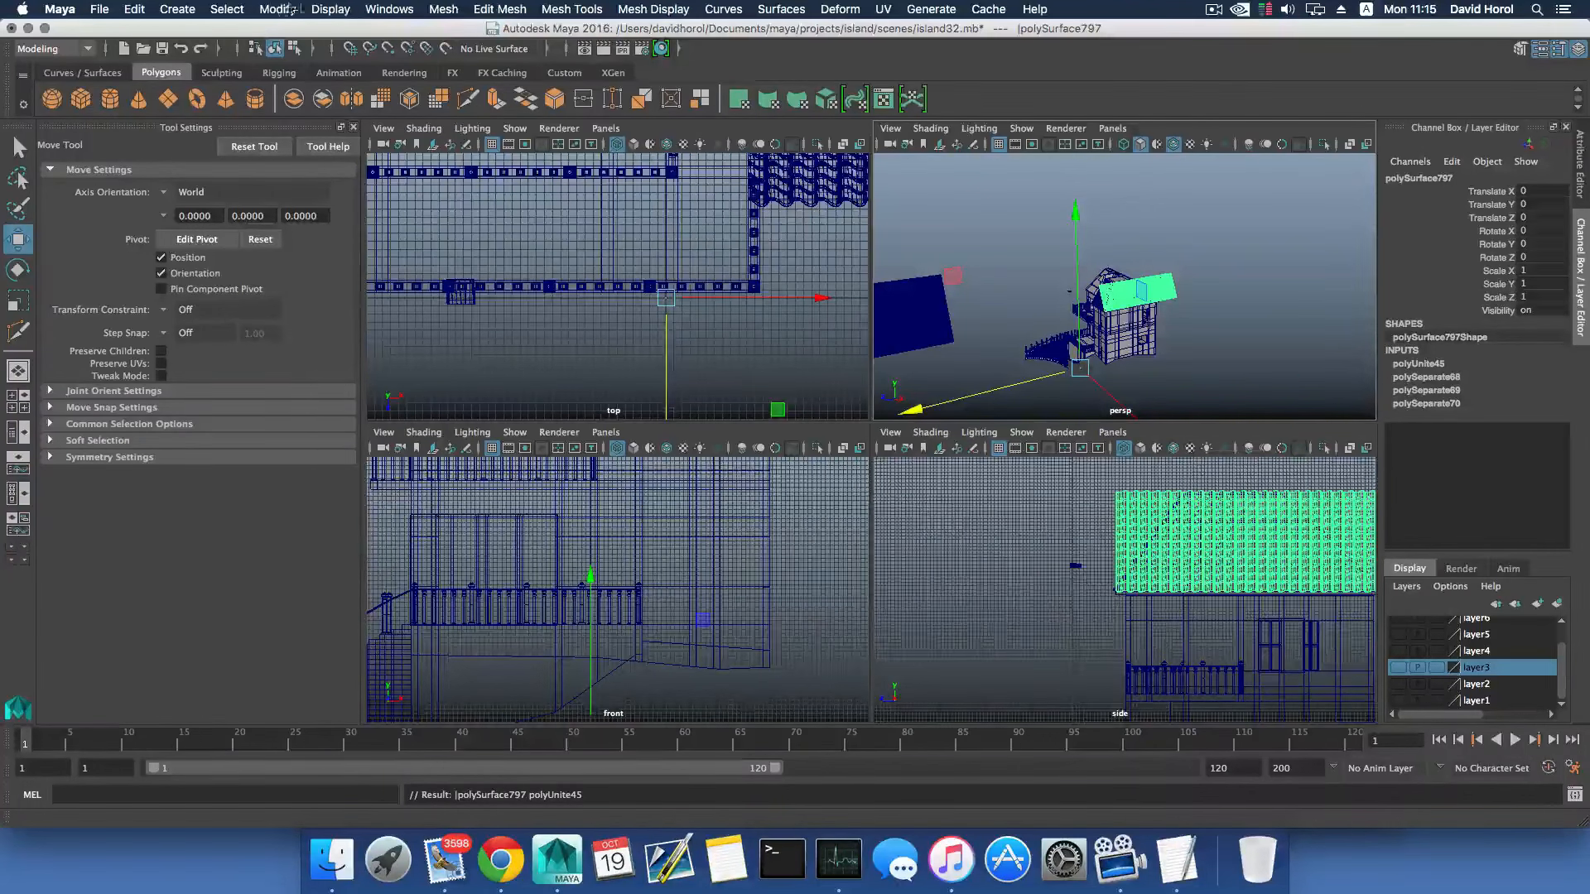
# - Center the combined tile mesh's pivot, then snap the pivot to a tile face so its axes follow the roof slope
pyautogui.click(278, 9)
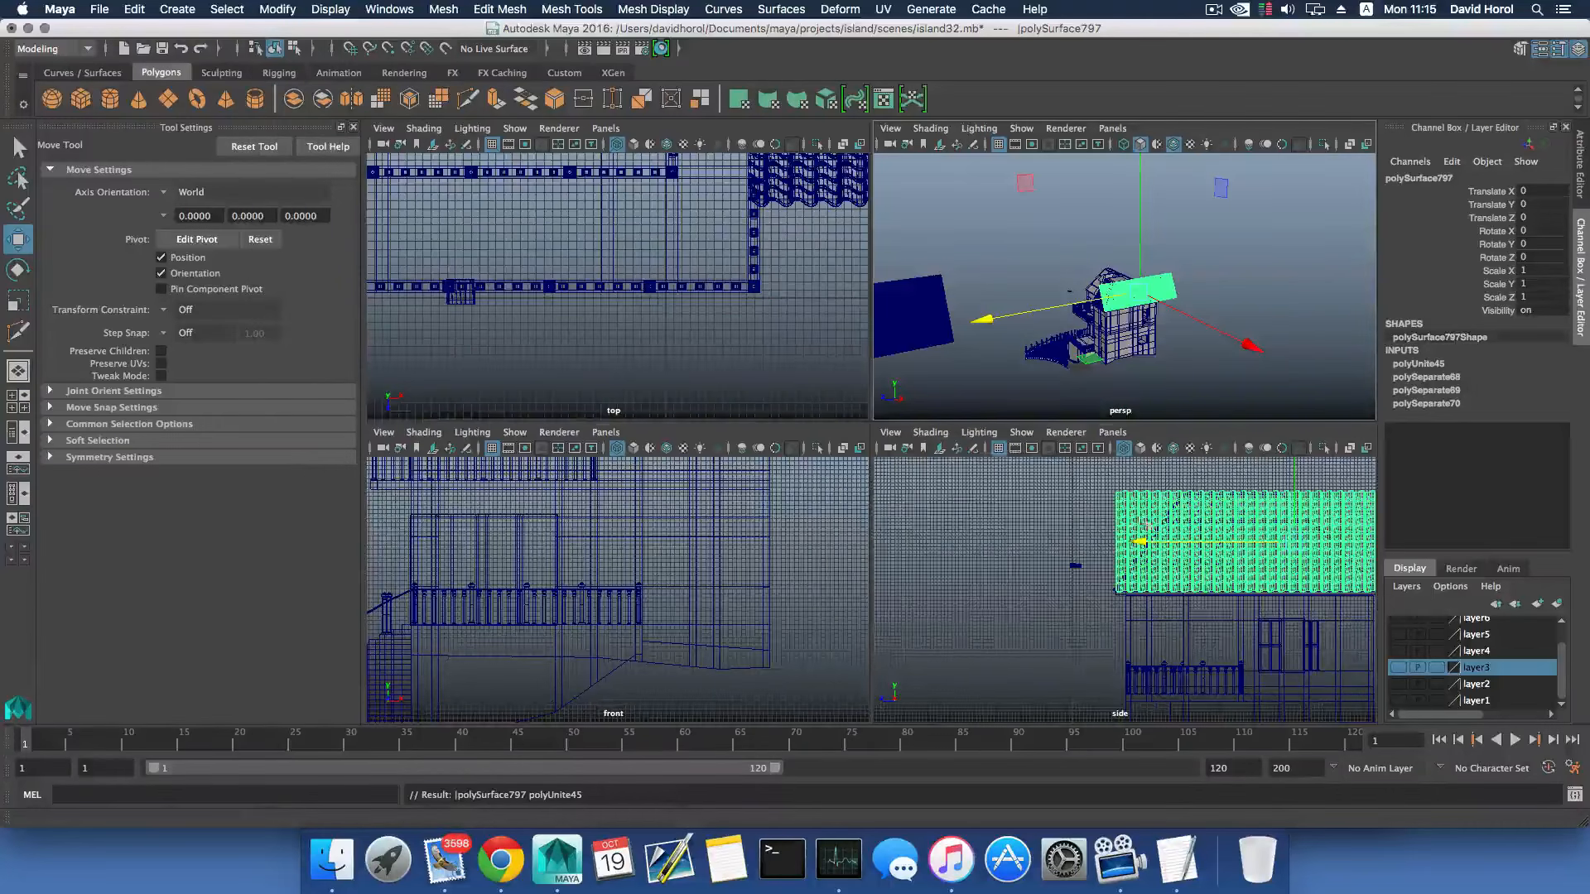
pyautogui.press('space')
pyautogui.scroll(5, 1058, 550)
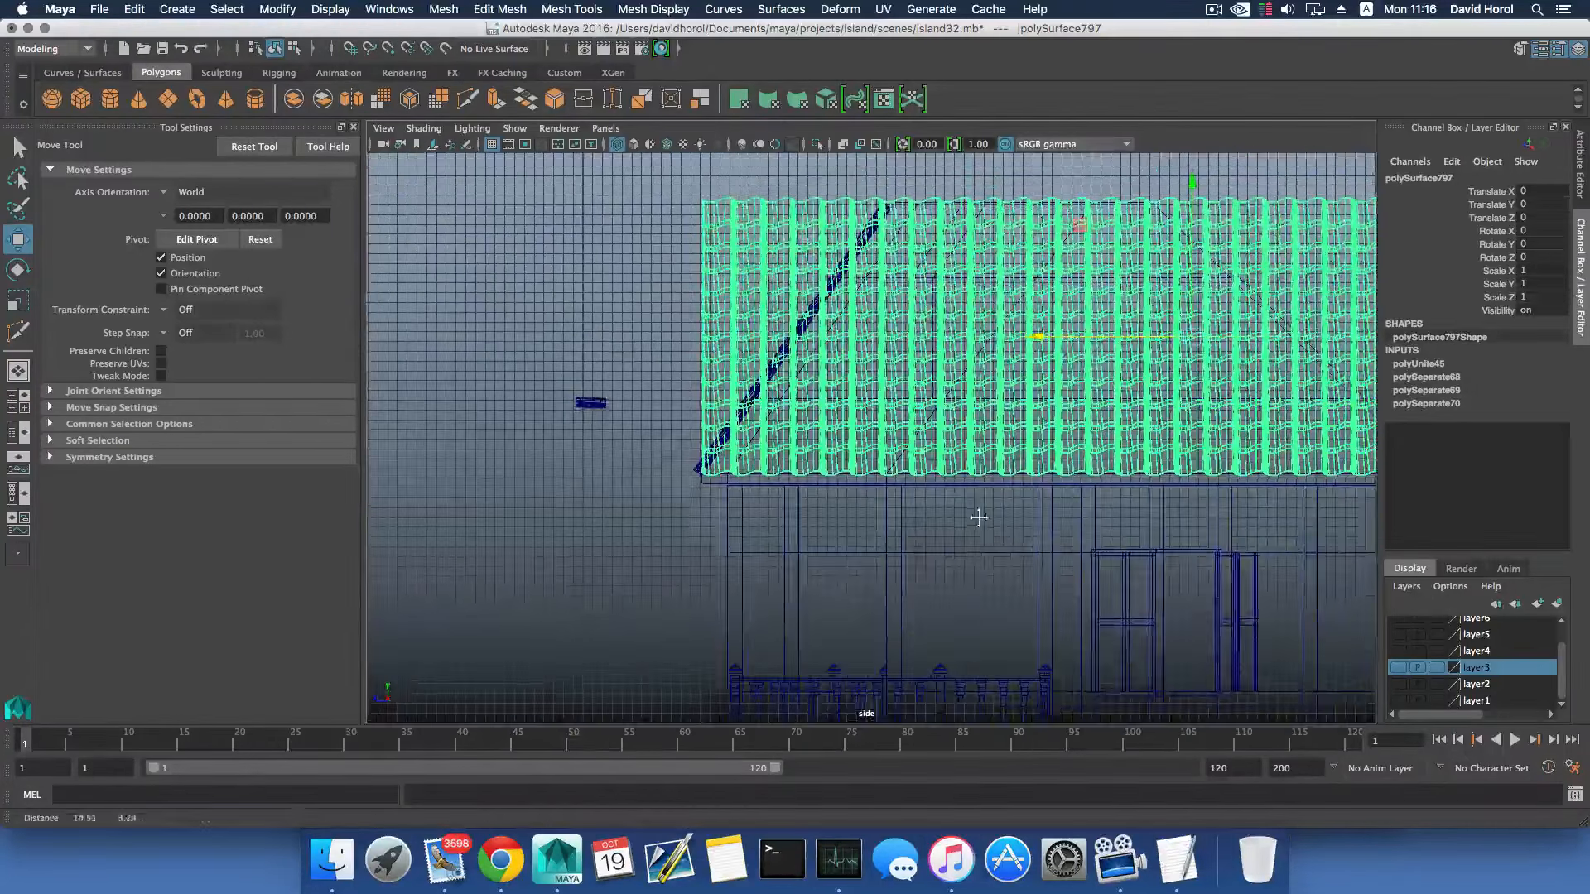
pyautogui.keyDown('alt'); pyautogui.moveTo(975, 520); pyautogui.dragTo(1036, 522, button='middle'); pyautogui.keyUp('alt')
pyautogui.press('d')
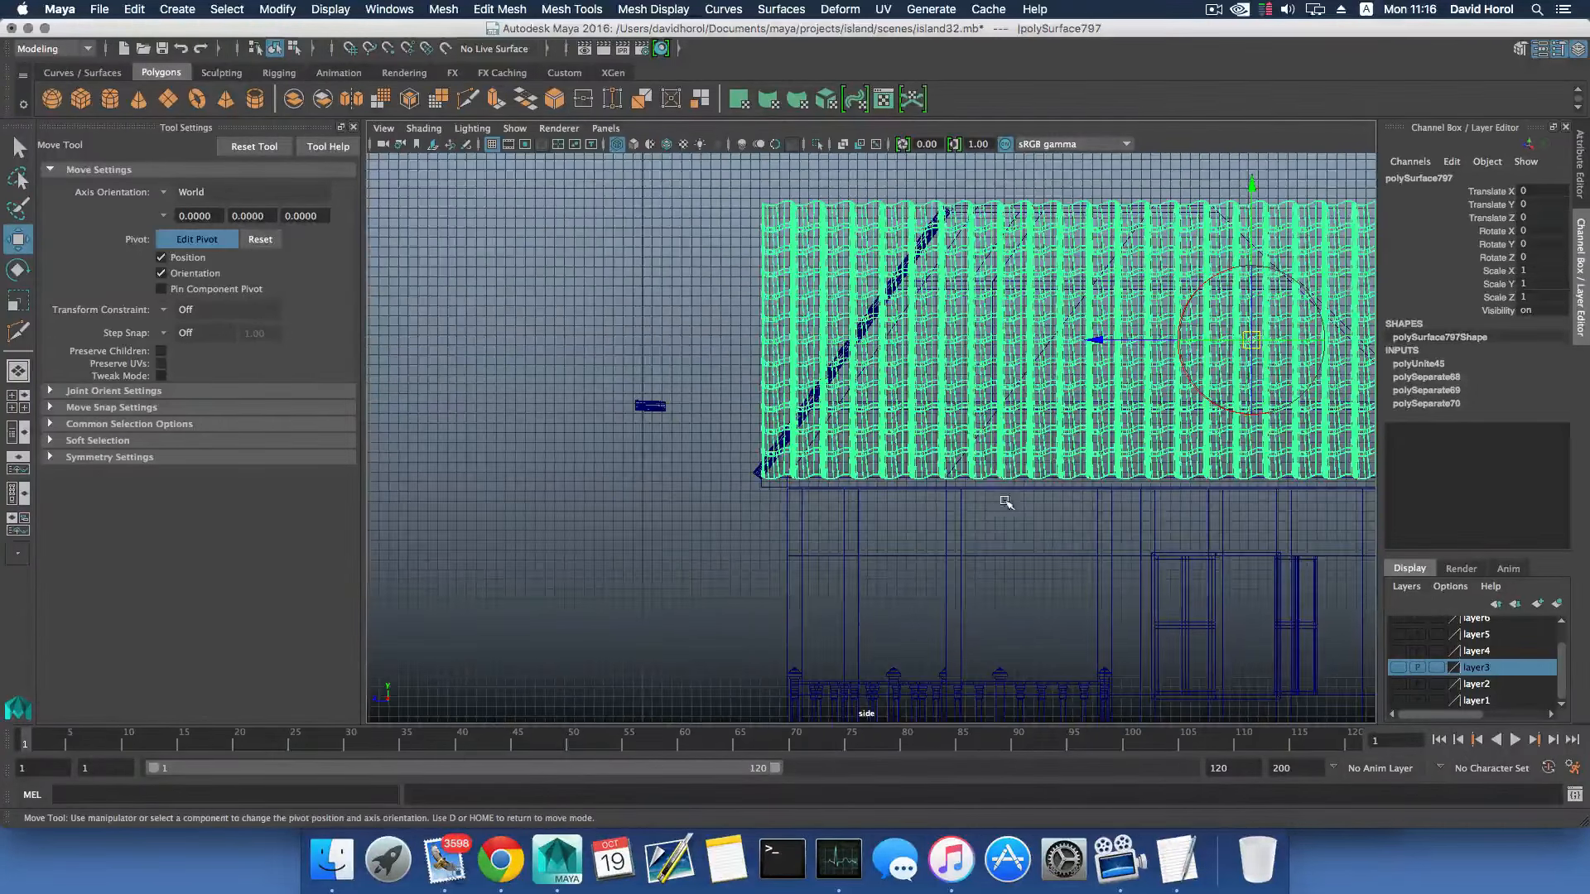
pyautogui.click(845, 415)
pyautogui.press('d')
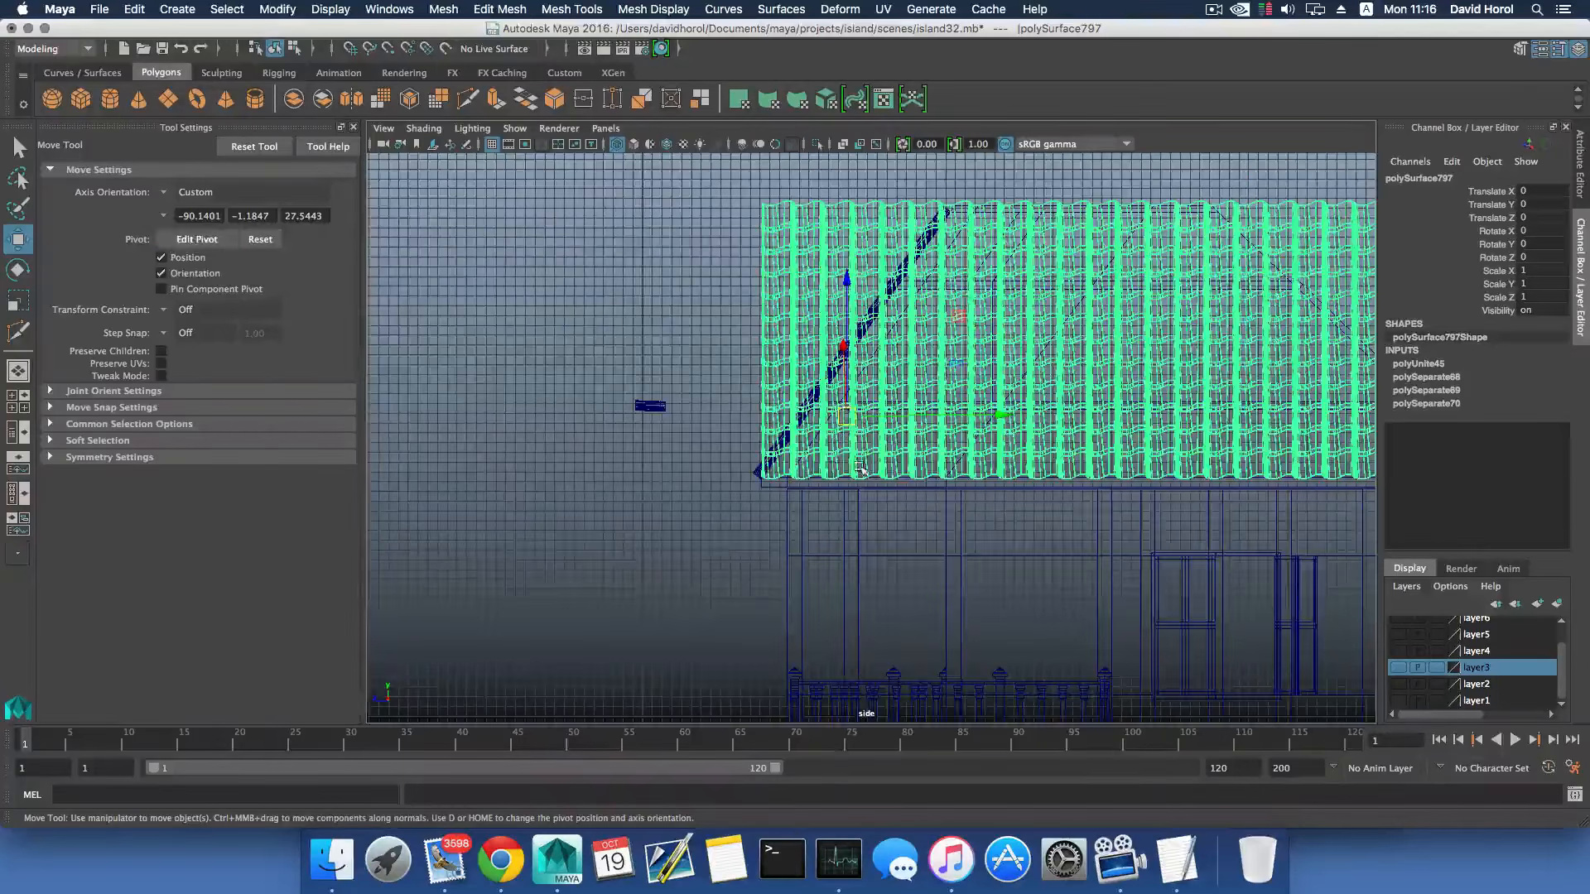
# - Slide the combined tile mesh slightly down along the roof slope to Translate X 0.049 and Translate Y -0.093
pyautogui.scroll(2, 845, 472)
pyautogui.keyDown('alt'); pyautogui.moveTo(845, 472); pyautogui.dragTo(842, 278); pyautogui.keyUp('alt')
pyautogui.press('space')
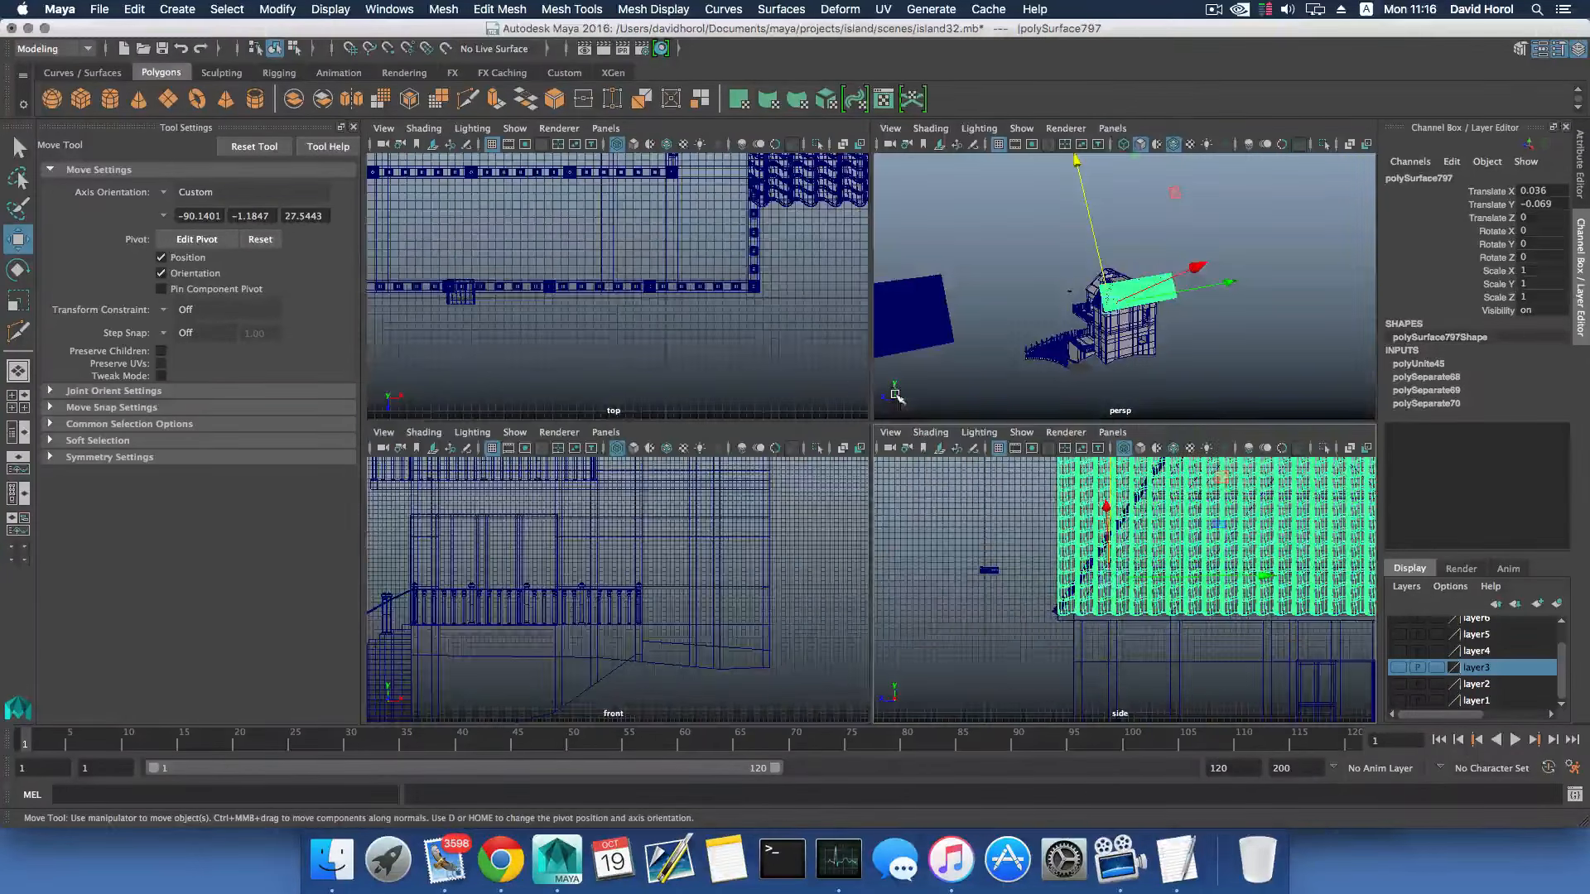
pyautogui.press('space')
pyautogui.scroll(6, 1118, 533)
pyautogui.keyDown('alt'); pyautogui.moveTo(883, 500); pyautogui.dragTo(1114, 443, button='middle'); pyautogui.keyUp('alt')
pyautogui.scroll(3, 990, 387)
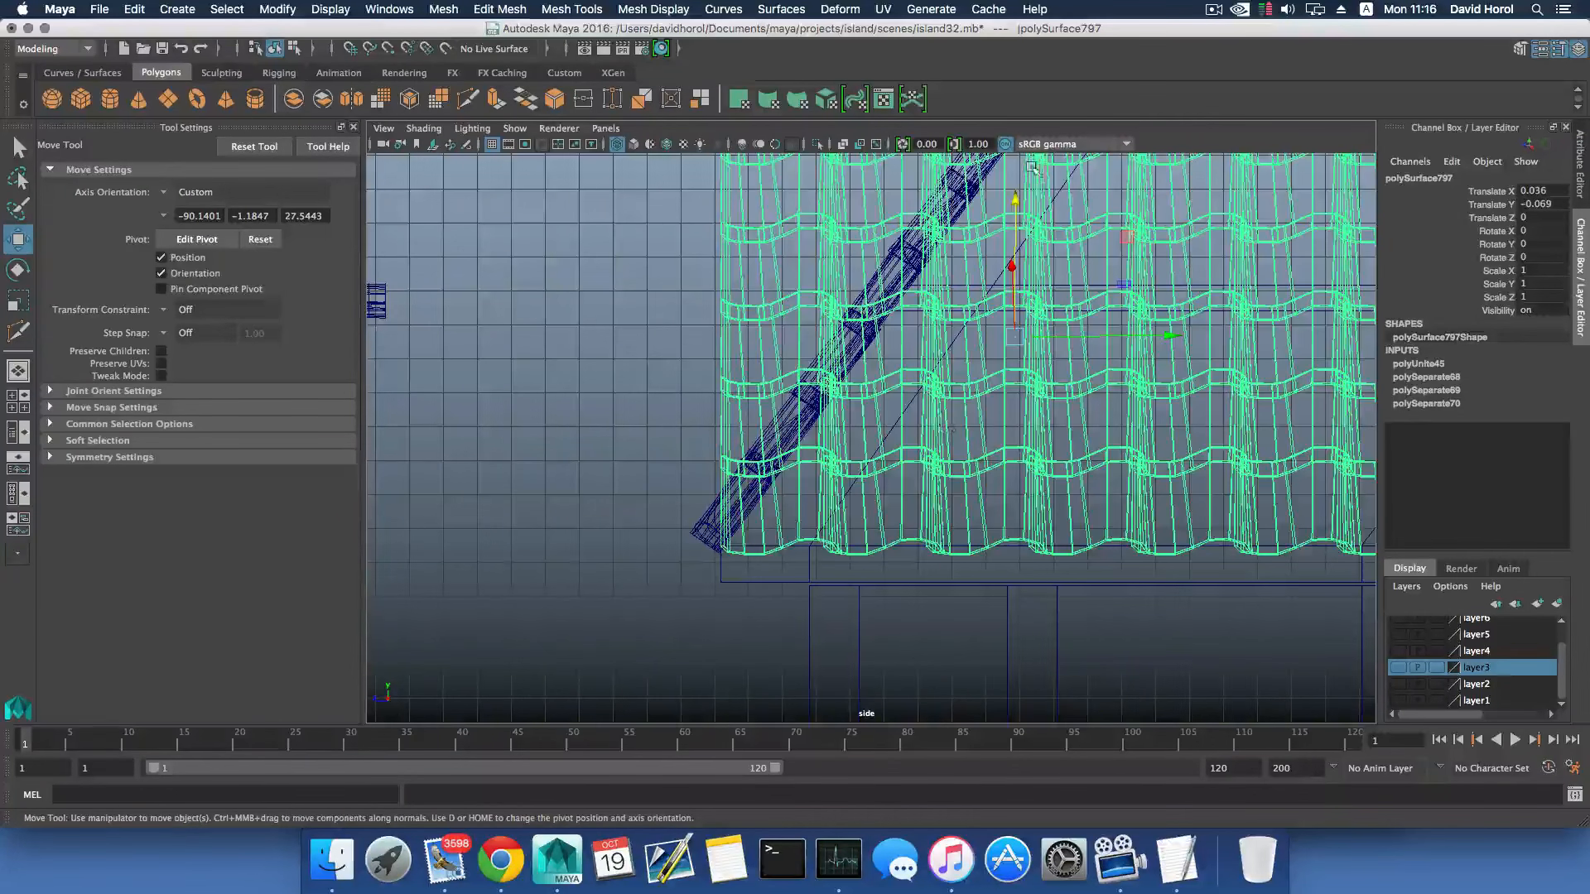
pyautogui.moveTo(1016, 199); pyautogui.dragTo(1016, 203)
# - Inspect the fit of the shifted tile mesh on the roof and its front corner in the perspective view
pyautogui.press('space')
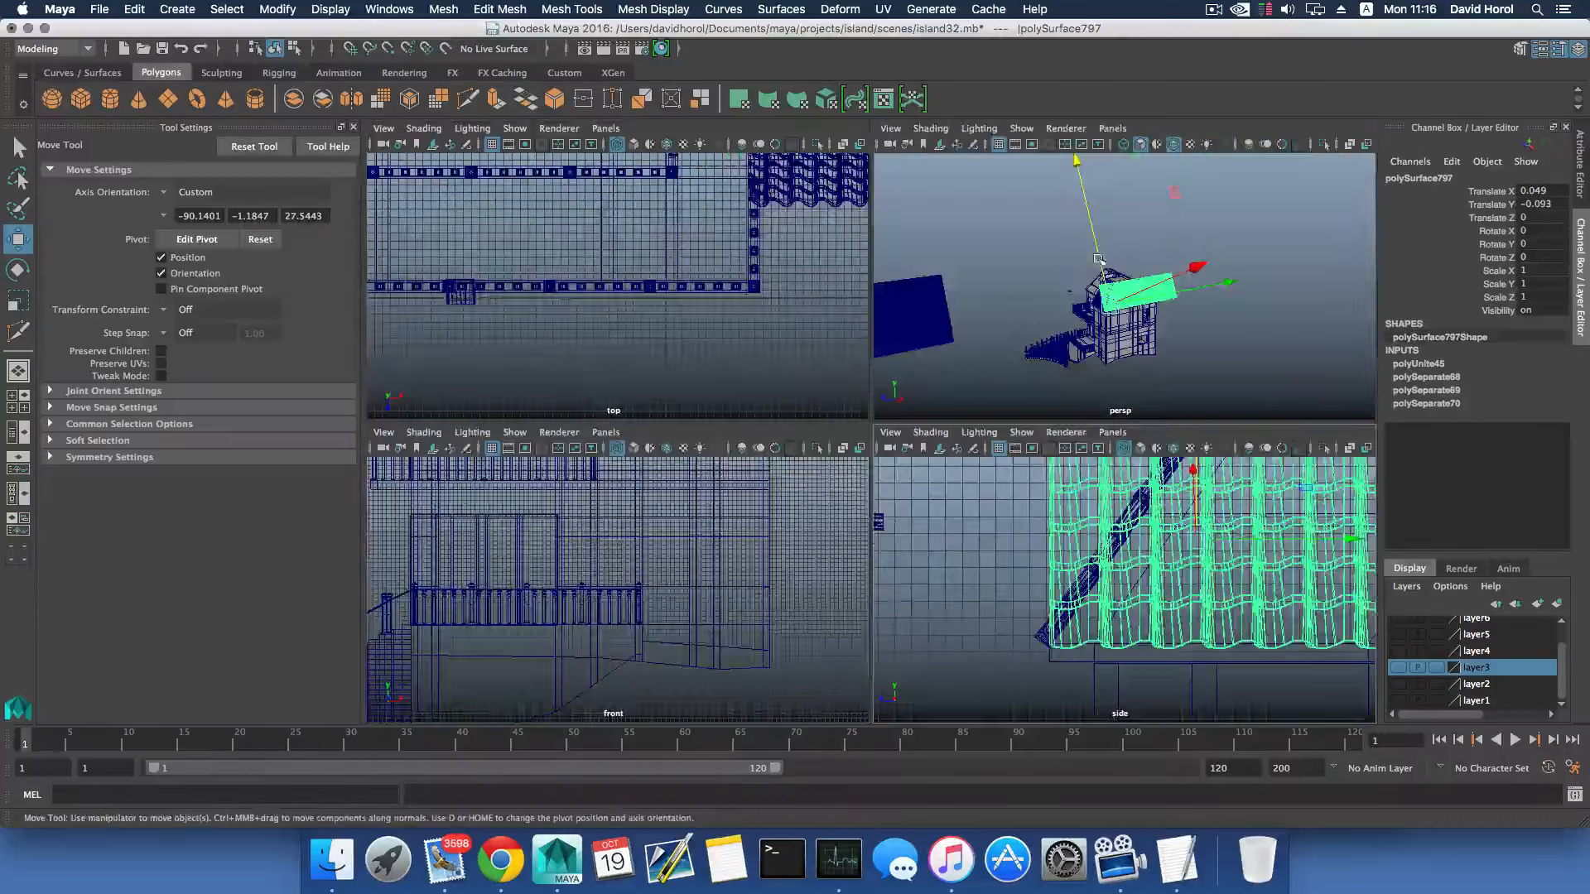
pyautogui.press('space')
pyautogui.scroll(5, 1097, 323)
pyautogui.keyDown('alt'); pyautogui.moveTo(1097, 330); pyautogui.dragTo(920, 369); pyautogui.keyUp('alt')
pyautogui.keyDown('alt'); pyautogui.moveTo(919, 368); pyautogui.dragTo(863, 346, button='middle'); pyautogui.keyUp('alt')
pyautogui.scroll(10, 863, 348)
pyautogui.moveTo(856, 397)
pyautogui.keyDown('alt'); pyautogui.mouseDown()
pyautogui.moveTo(758, 325)
pyautogui.moveTo(860, 364)
pyautogui.moveTo(841, 373)
pyautogui.mouseUp(); pyautogui.keyUp('alt')
pyautogui.scroll(-10, 841, 373)
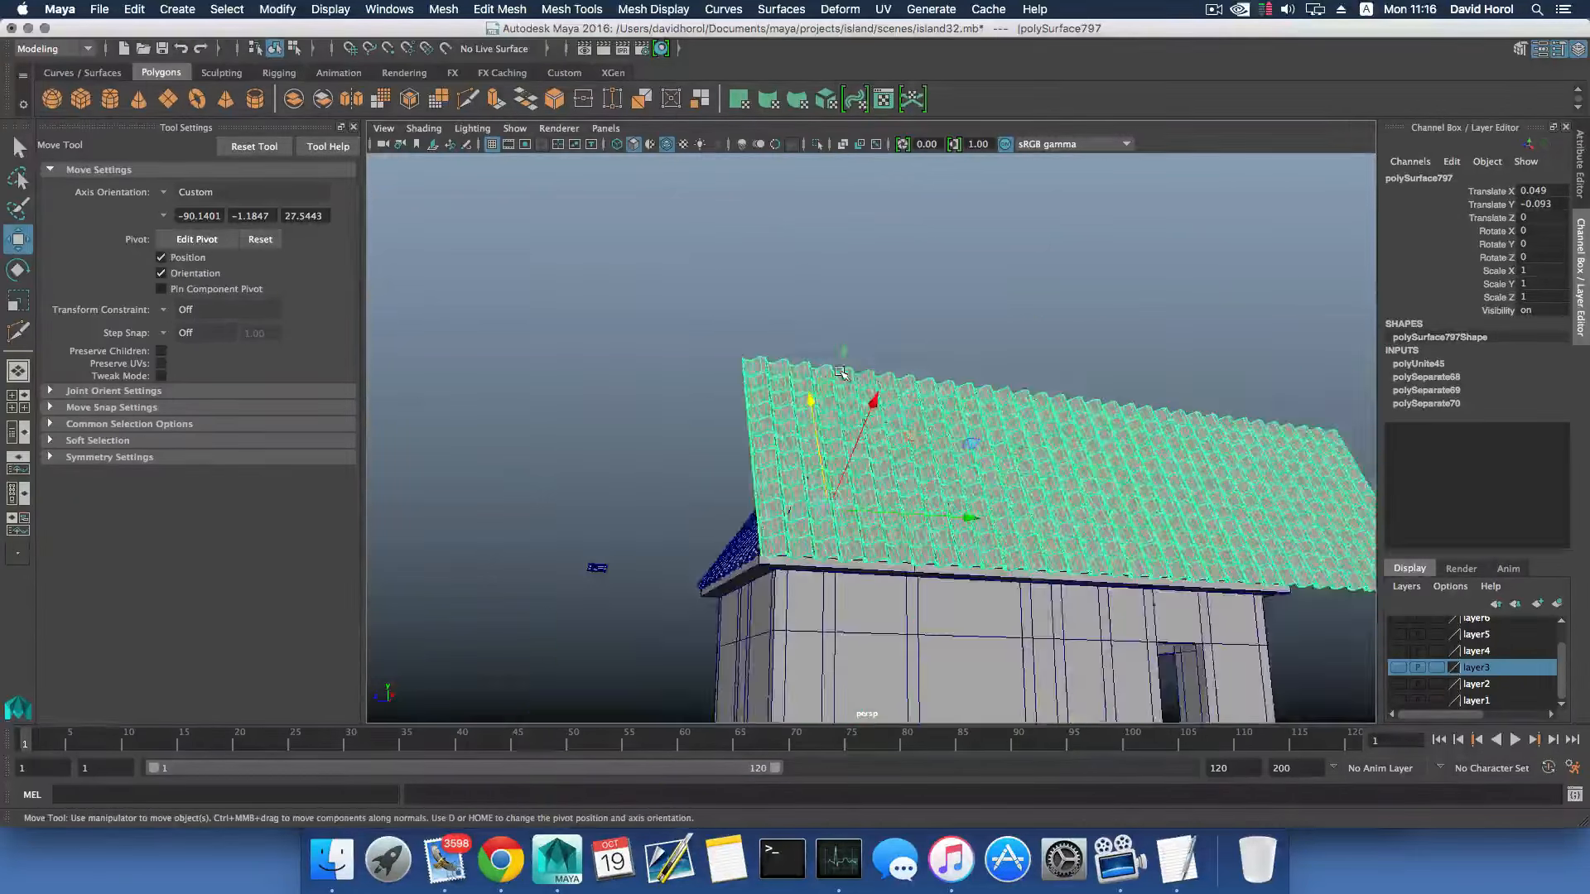
pyautogui.keyDown('alt'); pyautogui.moveTo(991, 378); pyautogui.dragTo(957, 399); pyautogui.keyUp('alt')
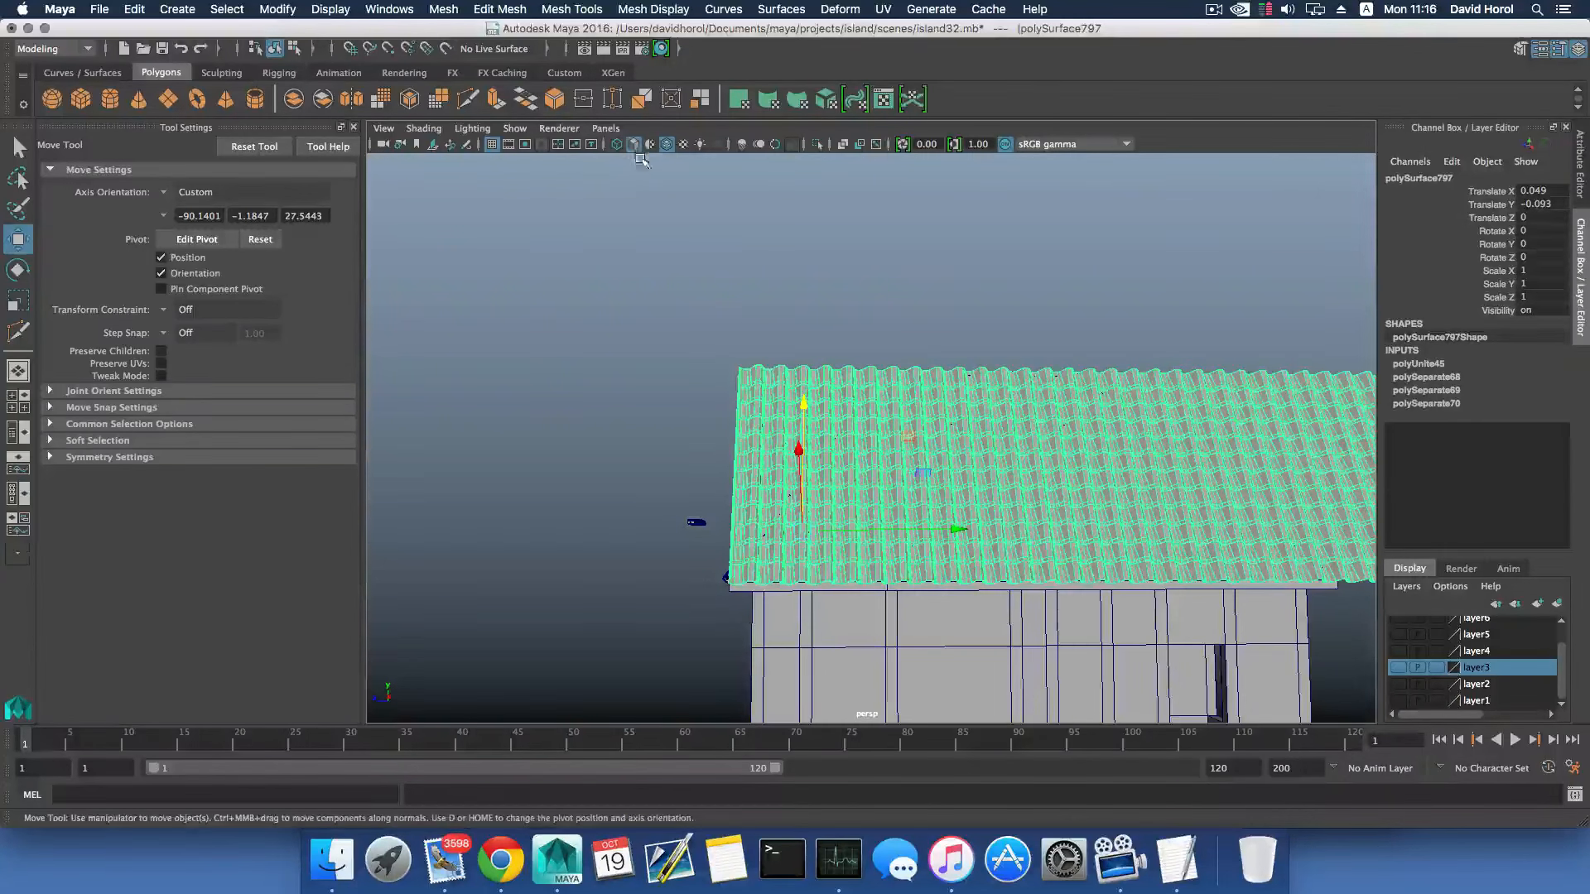
# - Start the Multi-Cut tool on the combined tile mesh and display the scene in wireframe
pyautogui.click(571, 10)
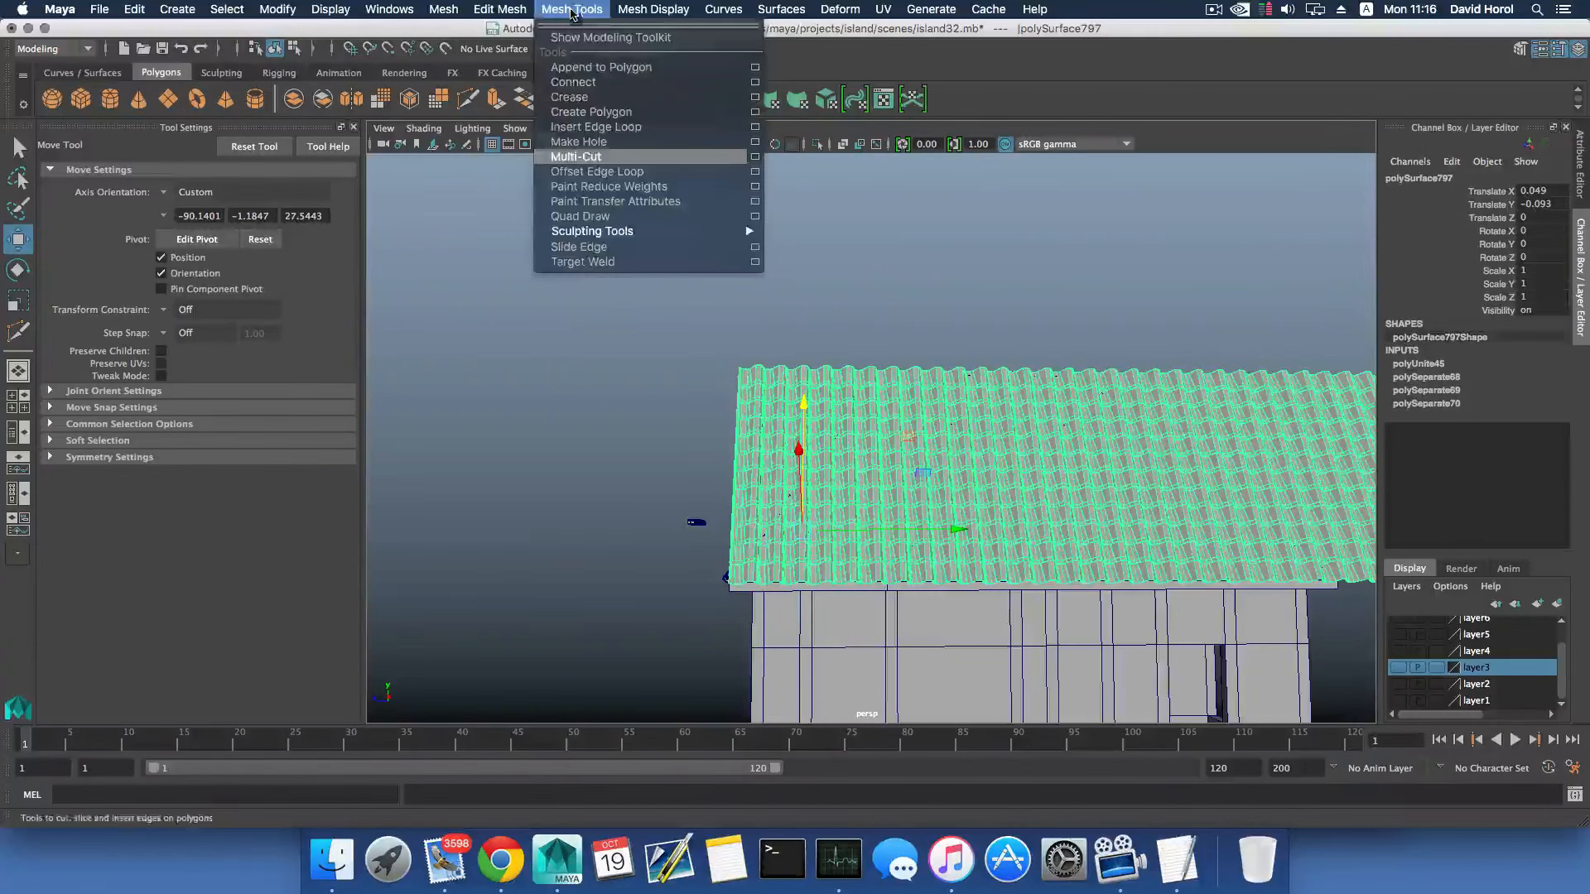
pyautogui.click(586, 160)
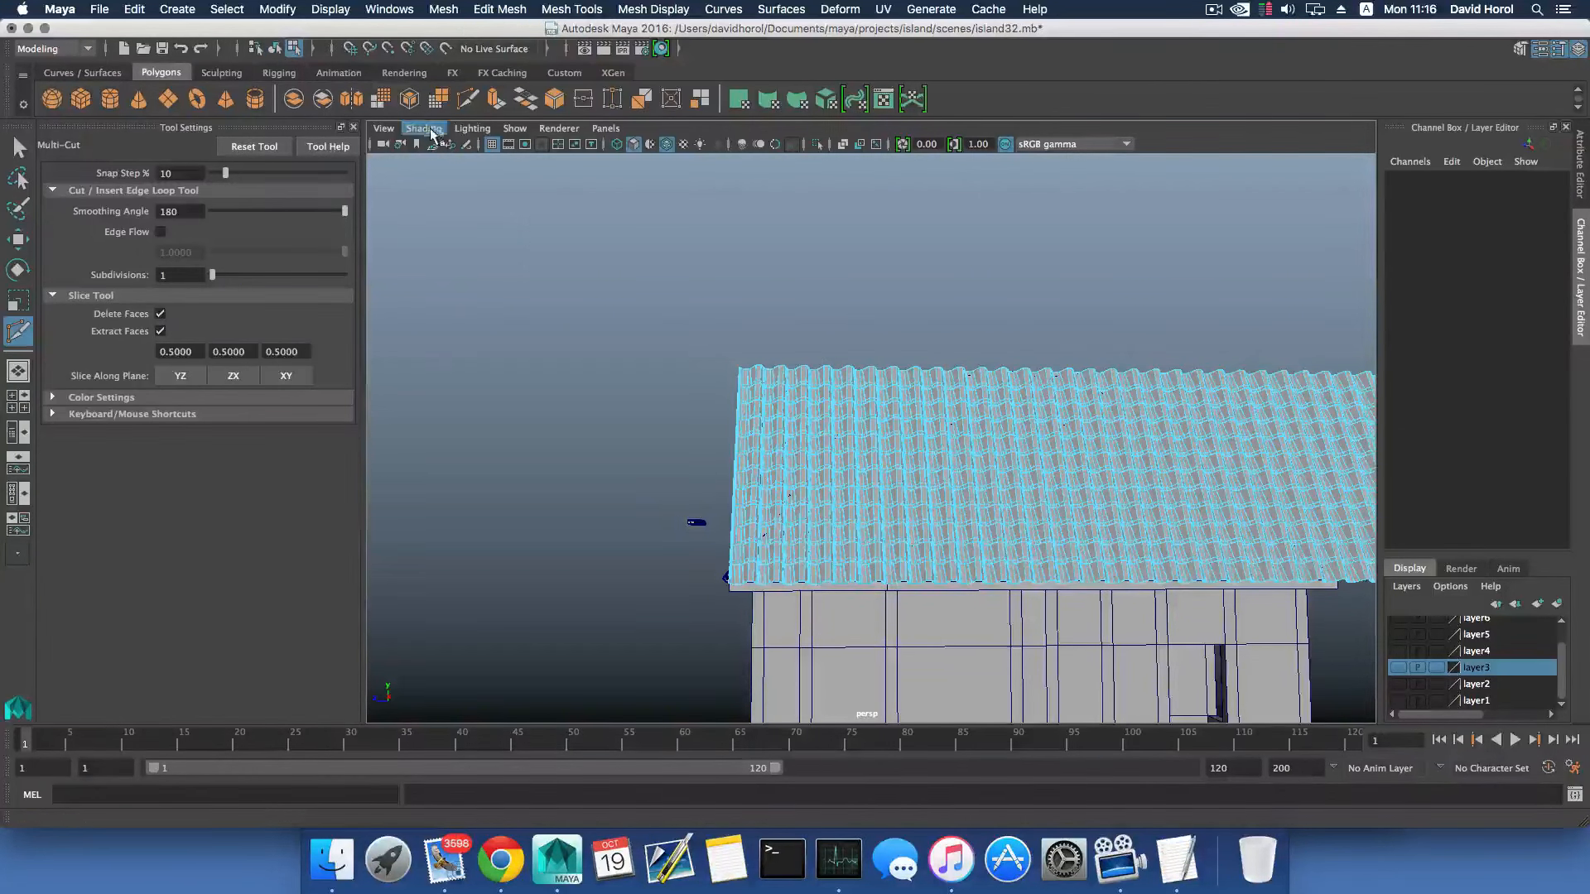
pyautogui.press('3')
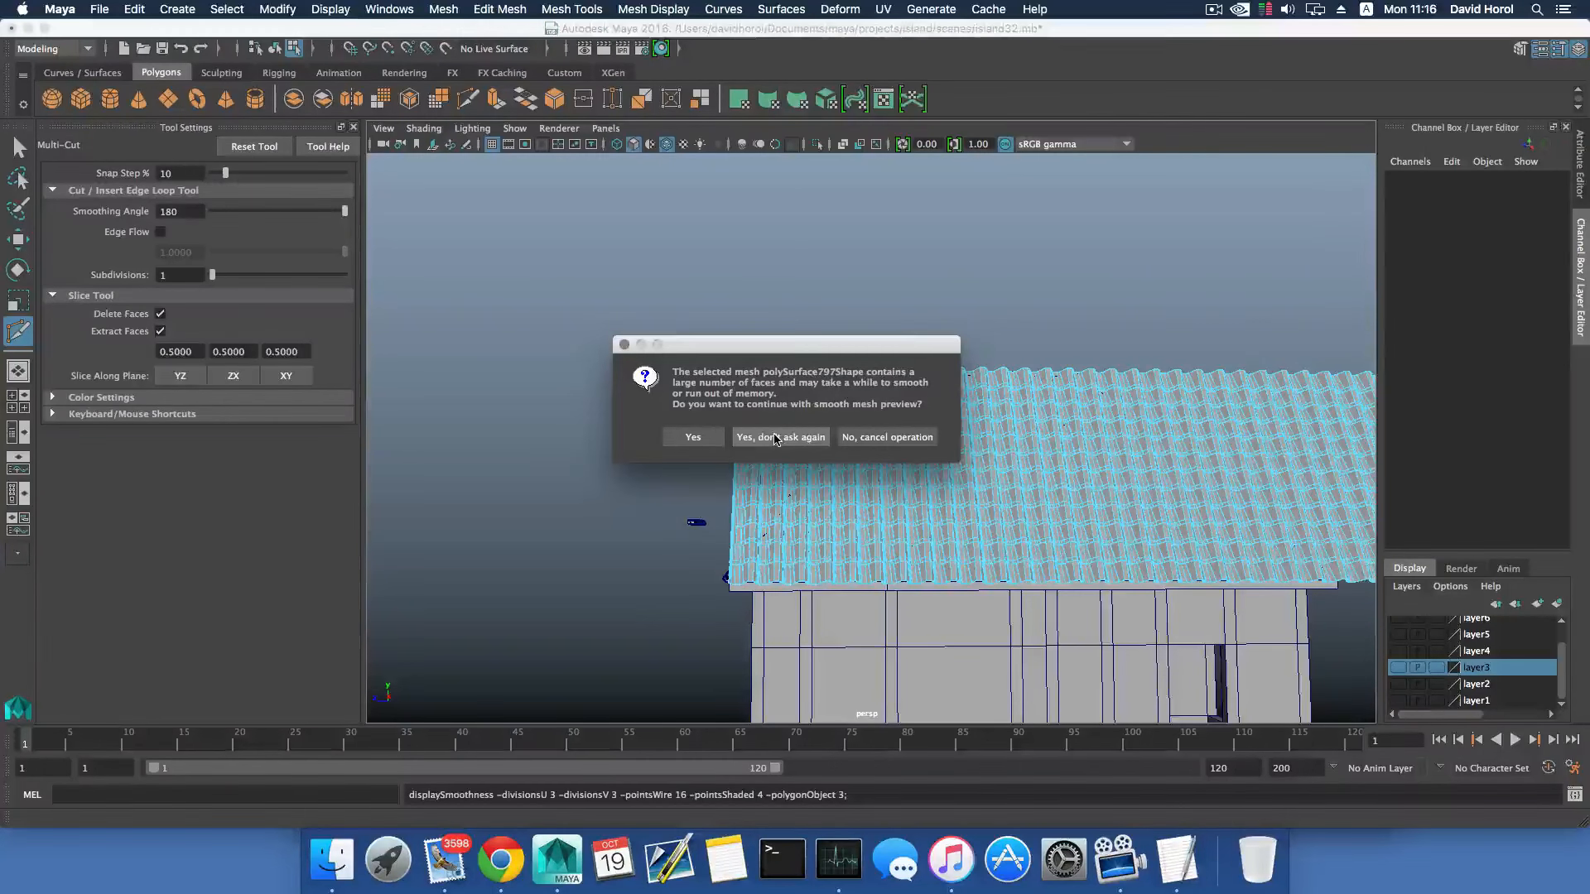
pyautogui.click(857, 437)
pyautogui.press('4')
pyautogui.scroll(5, 837, 437)
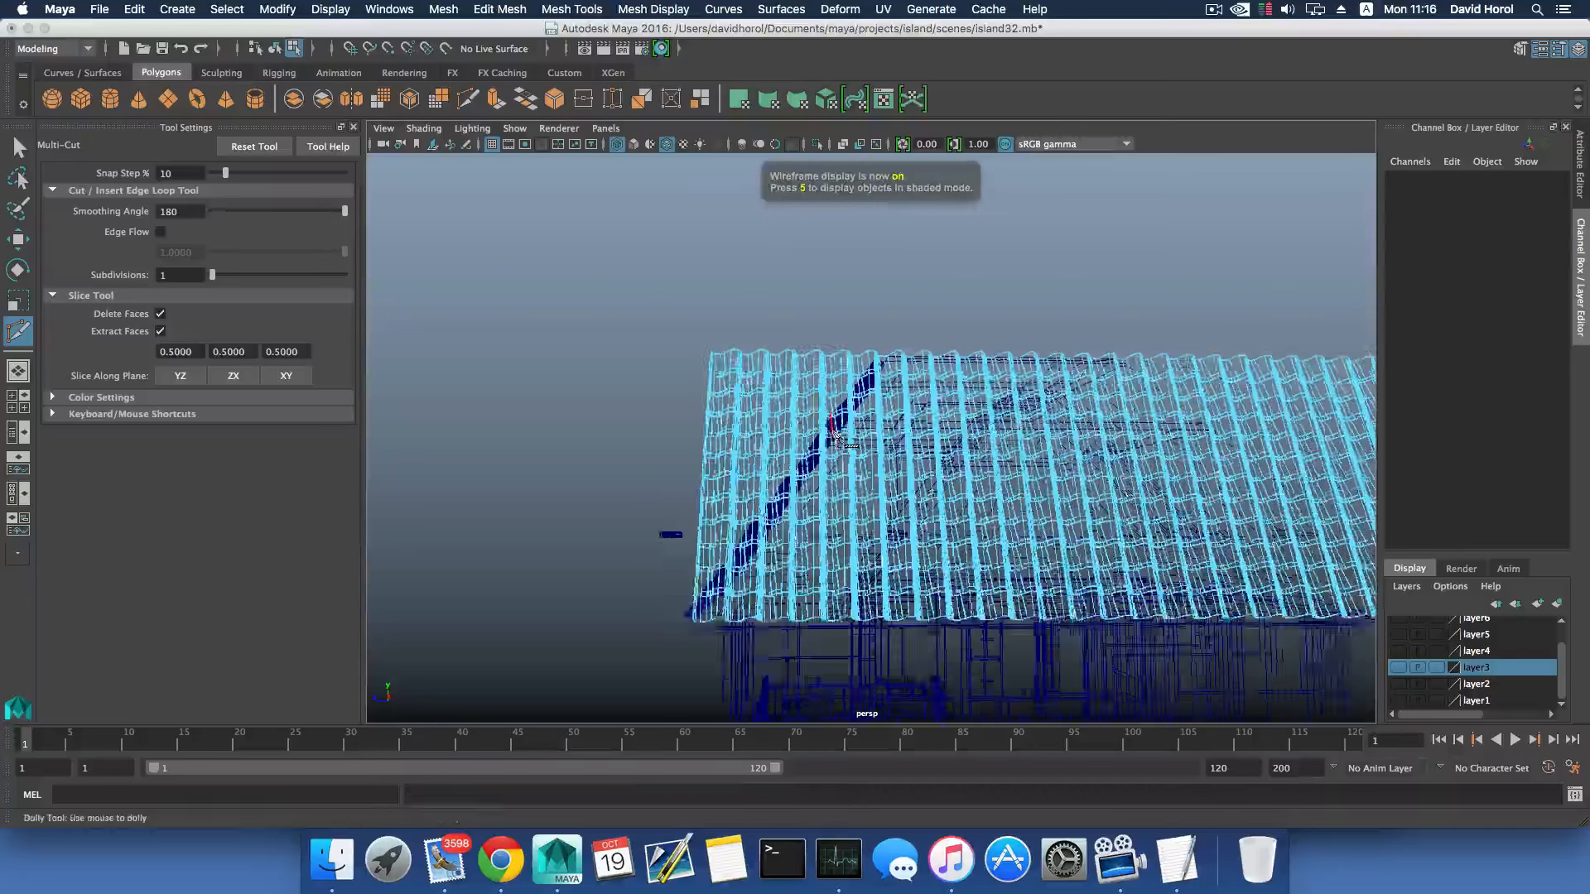
# - Slice the tile mesh diagonally along the front hip edge, deleting the tile faces that overhang beyond it
pyautogui.keyDown('alt'); pyautogui.moveTo(827, 433); pyautogui.dragTo(790, 356, button='middle'); pyautogui.keyUp('alt')
pyautogui.keyDown('alt'); pyautogui.moveTo(772, 424); pyautogui.dragTo(797, 444, button='middle'); pyautogui.keyUp('alt')
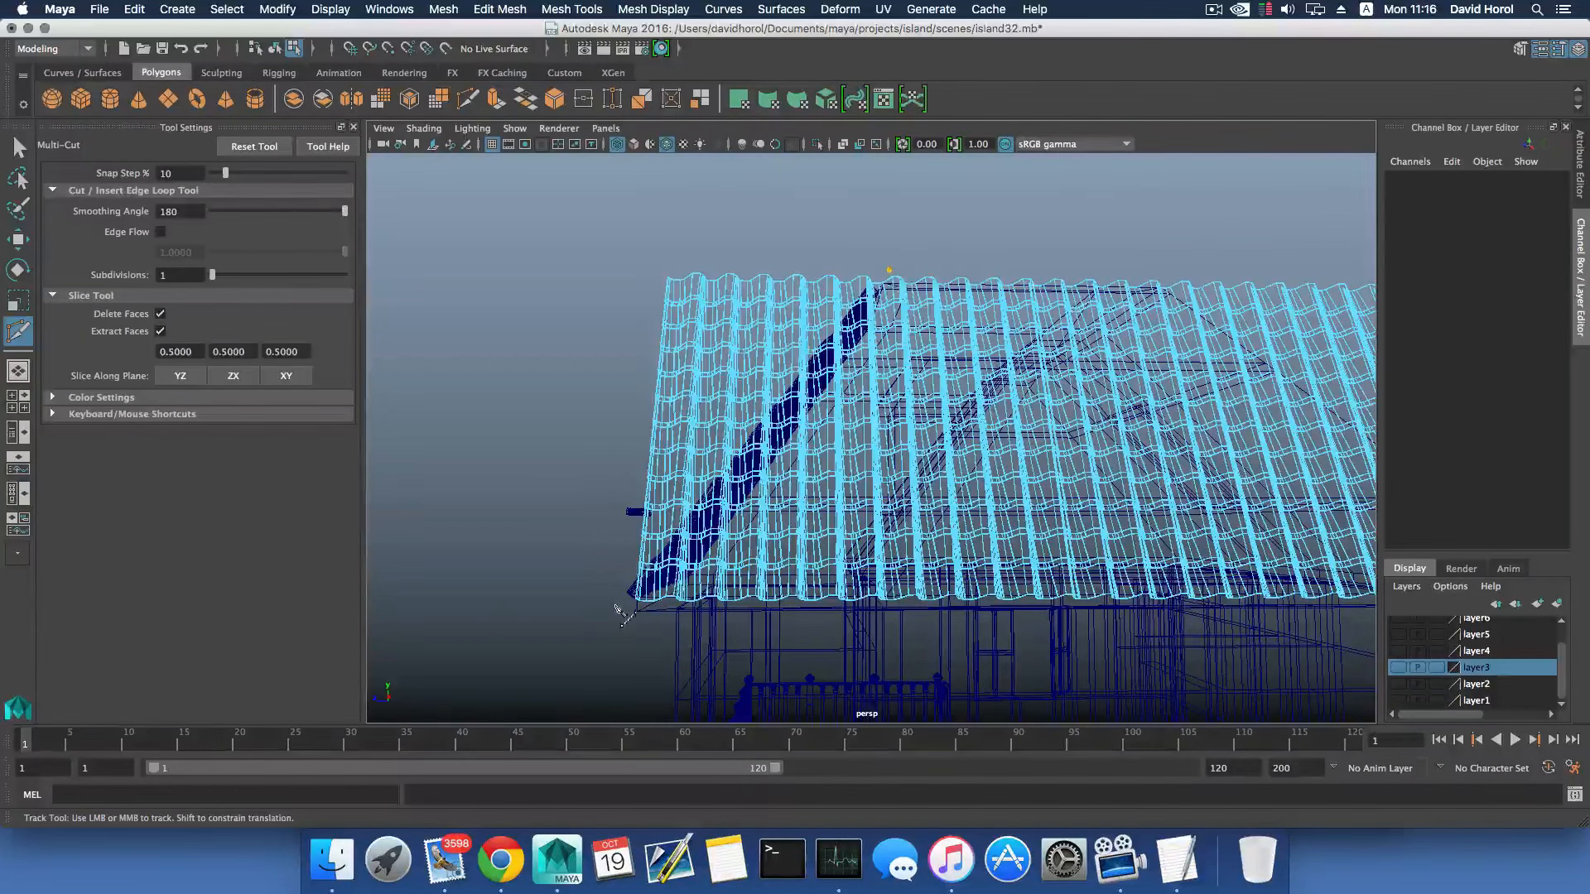
pyautogui.moveTo(650, 613)
pyautogui.keyDown('alt'); pyautogui.mouseDown(button='middle')
pyautogui.moveTo(714, 641)
pyautogui.moveTo(677, 609)
pyautogui.mouseUp(button='middle'); pyautogui.keyUp('alt')
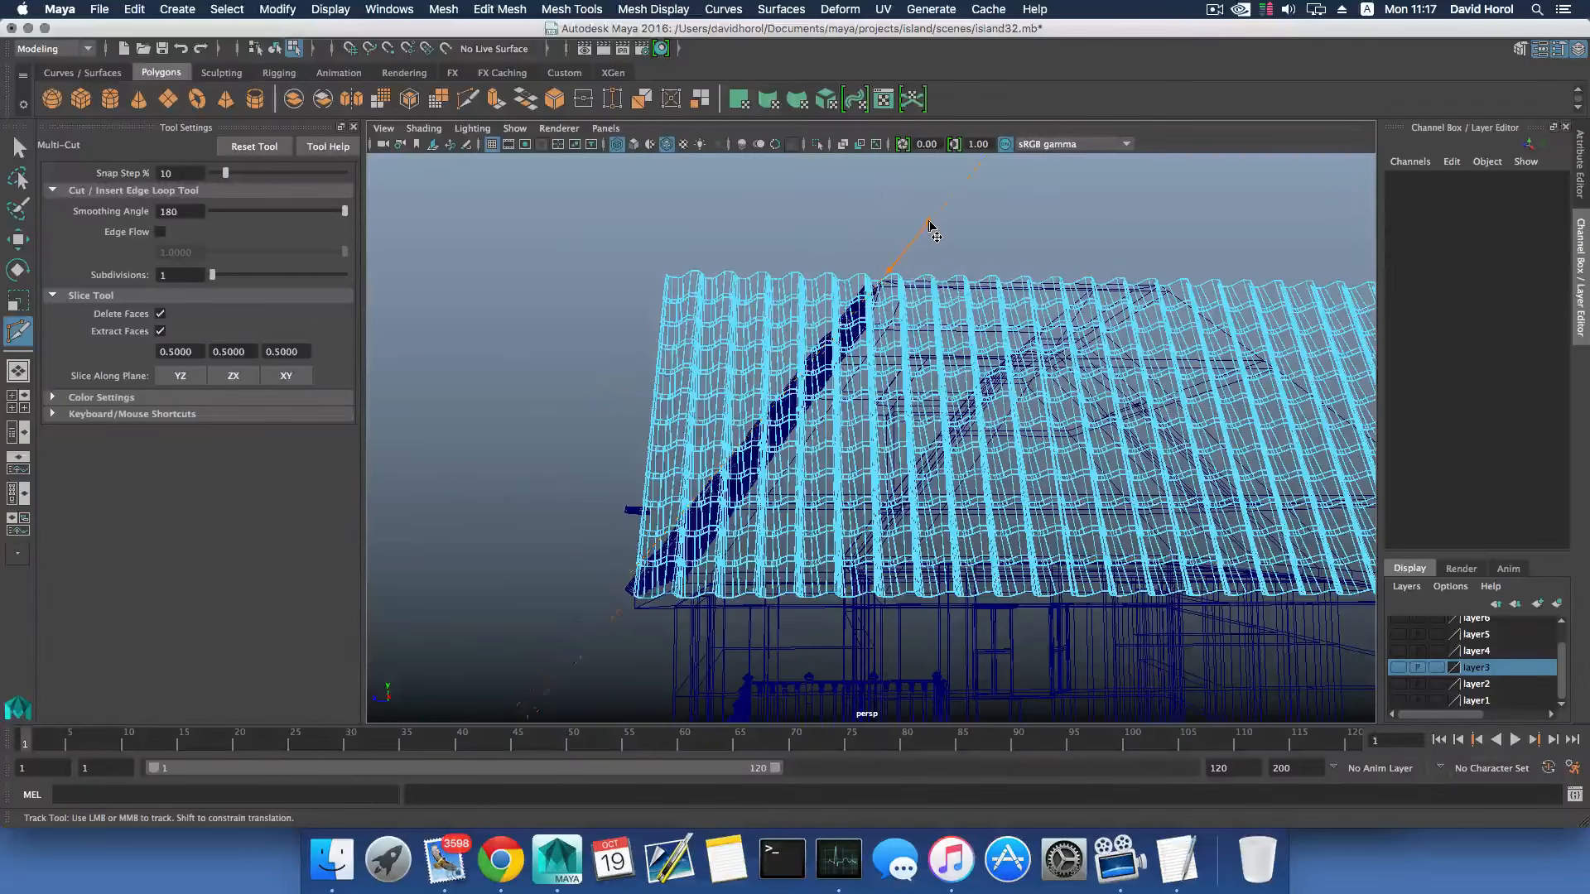
pyautogui.click(928, 219)
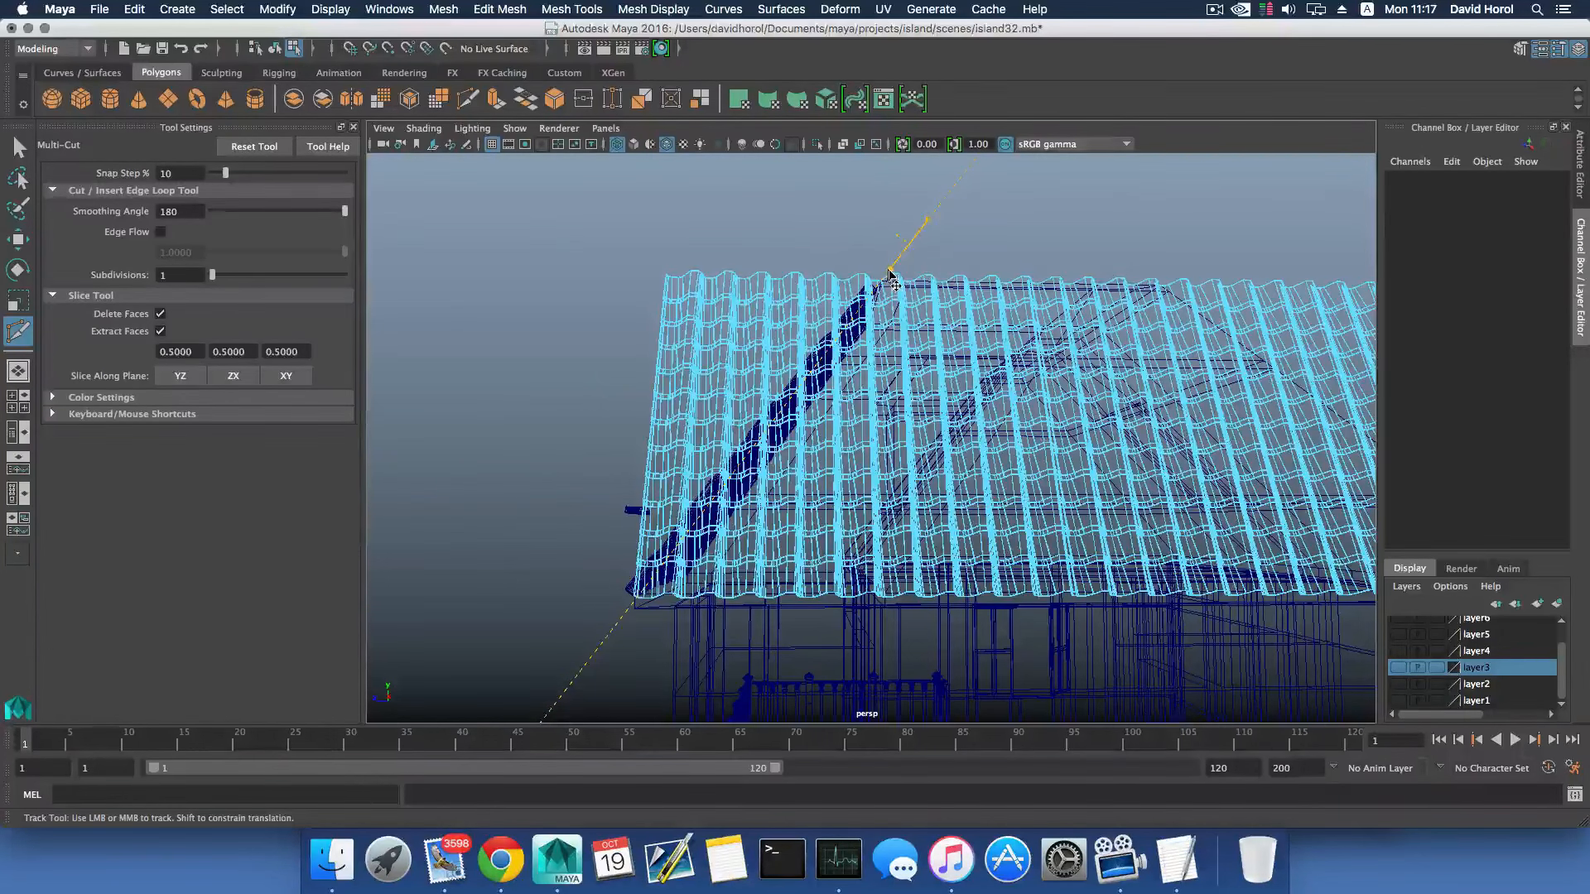
pyautogui.click(627, 607)
pyautogui.moveTo(928, 219); pyautogui.dragTo(921, 229)
pyautogui.press('Return')
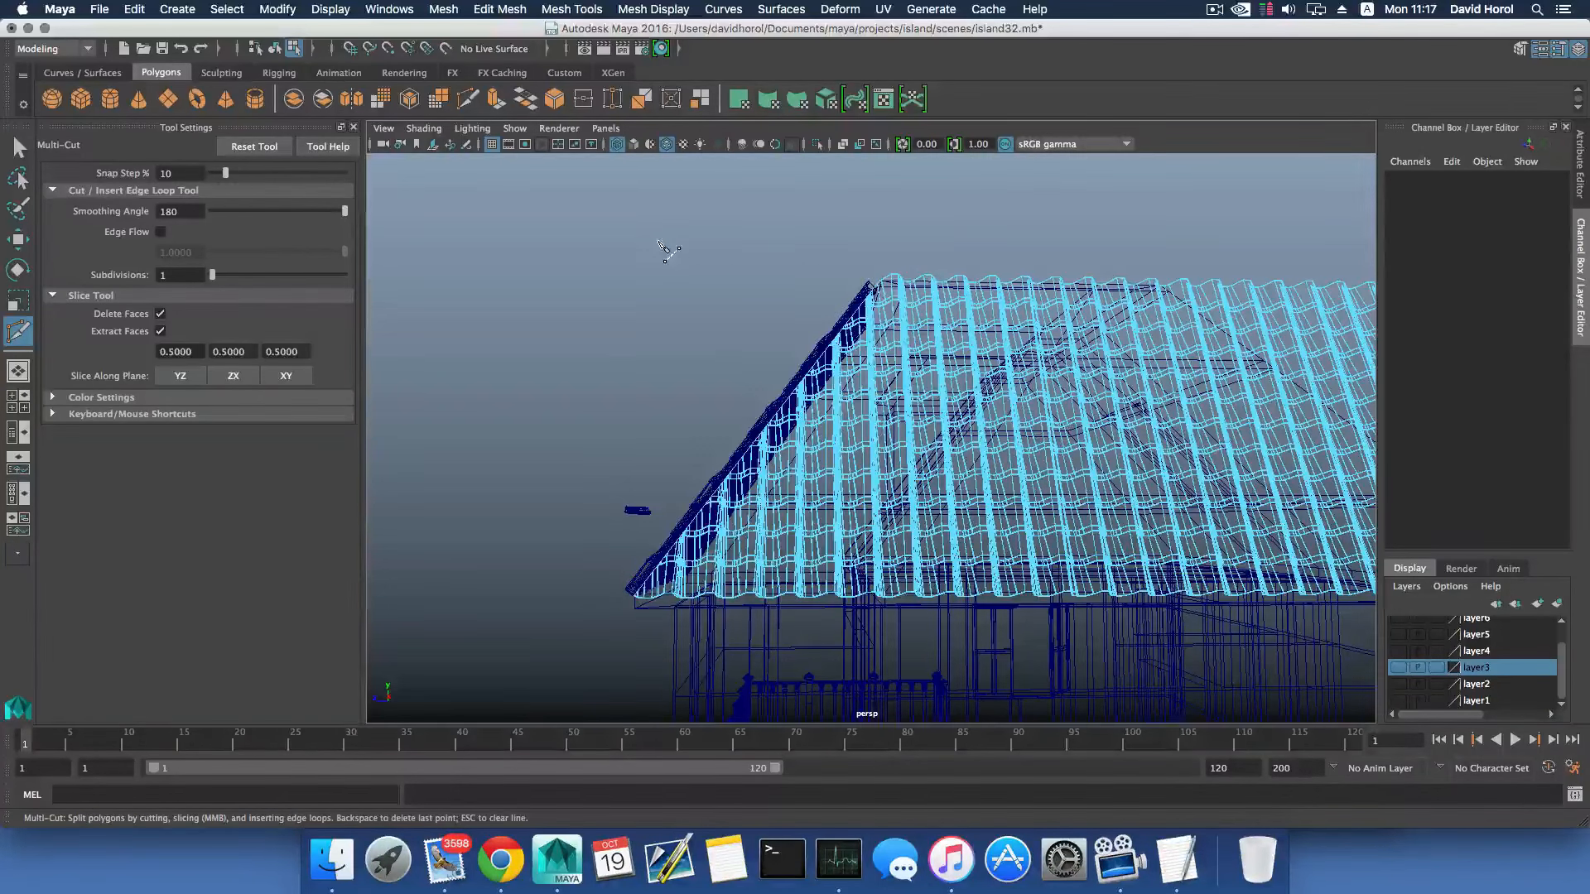
# - Return to shaded display and examine the cut tile edge where the two tiled slopes meet at the hip
pyautogui.press('space')
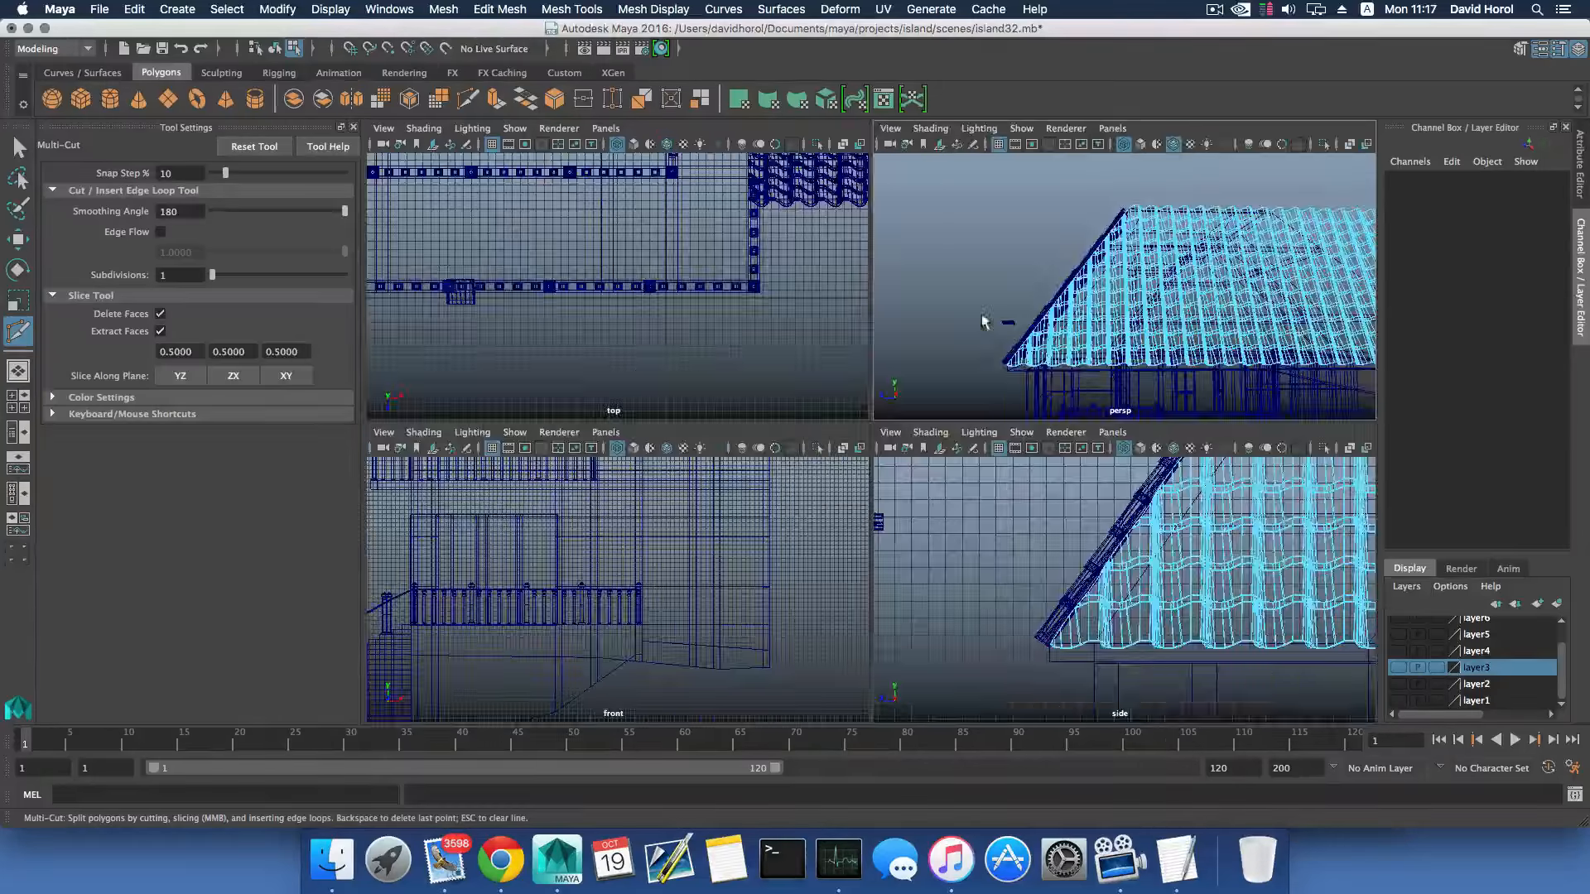
pyautogui.press('space')
pyautogui.moveTo(809, 338)
pyautogui.keyDown('alt'); pyautogui.mouseDown()
pyautogui.moveTo(920, 349)
pyautogui.moveTo(890, 392)
pyautogui.moveTo(898, 438)
pyautogui.moveTo(786, 461)
pyautogui.moveTo(734, 433)
pyautogui.moveTo(857, 412)
pyautogui.moveTo(930, 448)
pyautogui.mouseUp(); pyautogui.keyUp('alt')
pyautogui.press('5')
pyautogui.scroll(10, 902, 381)
pyautogui.scroll(-10, 911, 451)
pyautogui.keyDown('alt'); pyautogui.moveTo(930, 448); pyautogui.dragTo(911, 407, button='middle'); pyautogui.keyUp('alt')
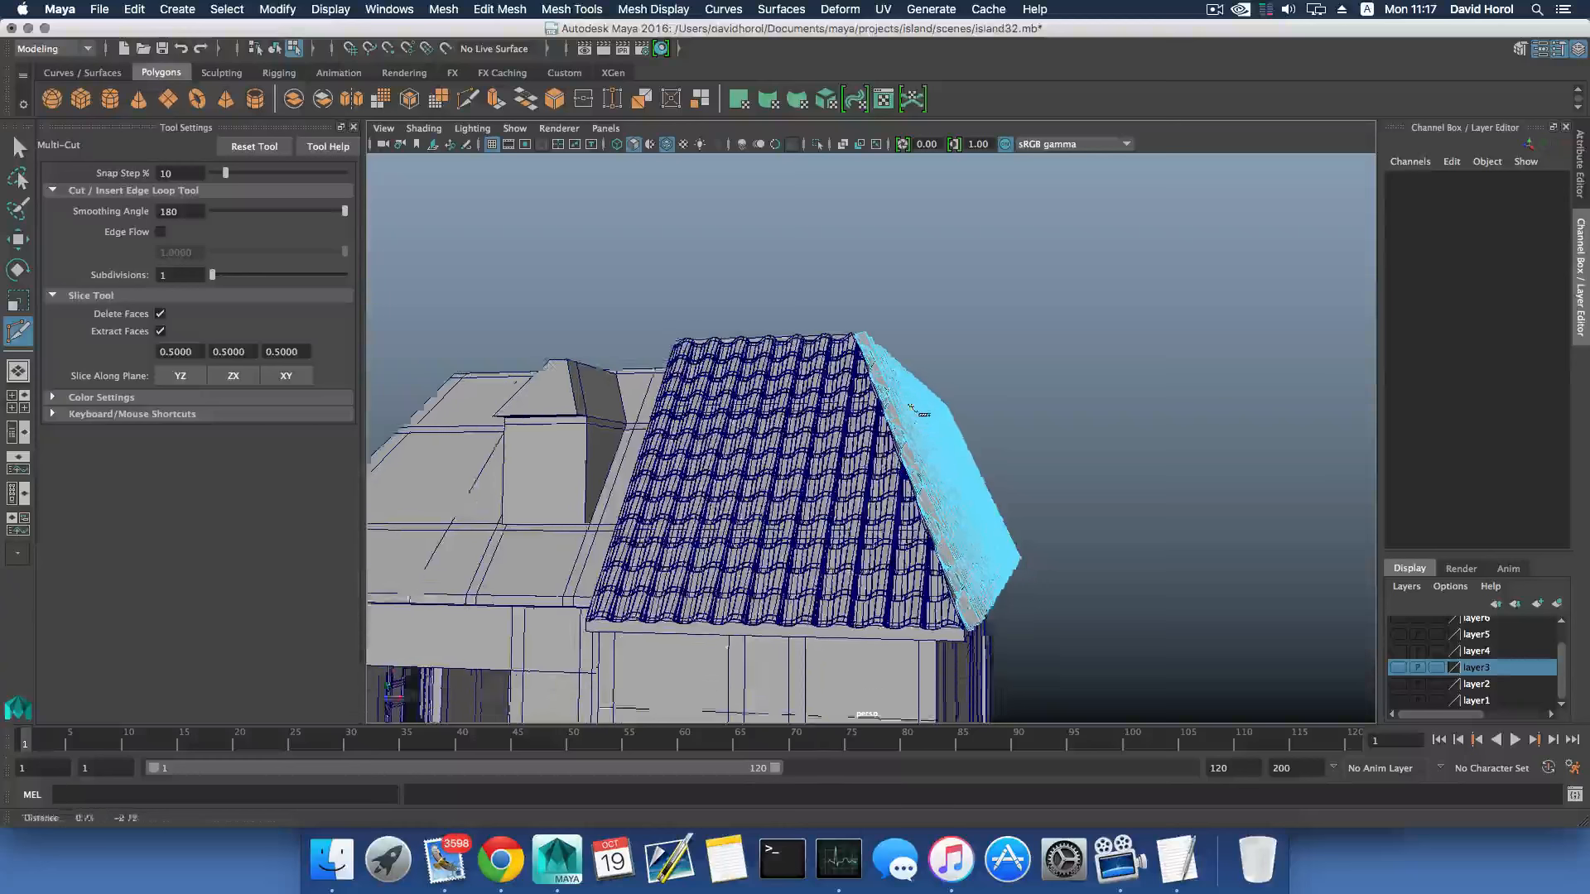
pyautogui.keyDown('alt'); pyautogui.moveTo(911, 407); pyautogui.dragTo(861, 394); pyautogui.keyUp('alt')
pyautogui.keyDown('alt'); pyautogui.moveTo(861, 395); pyautogui.dragTo(857, 424, button='right'); pyautogui.keyUp('alt')
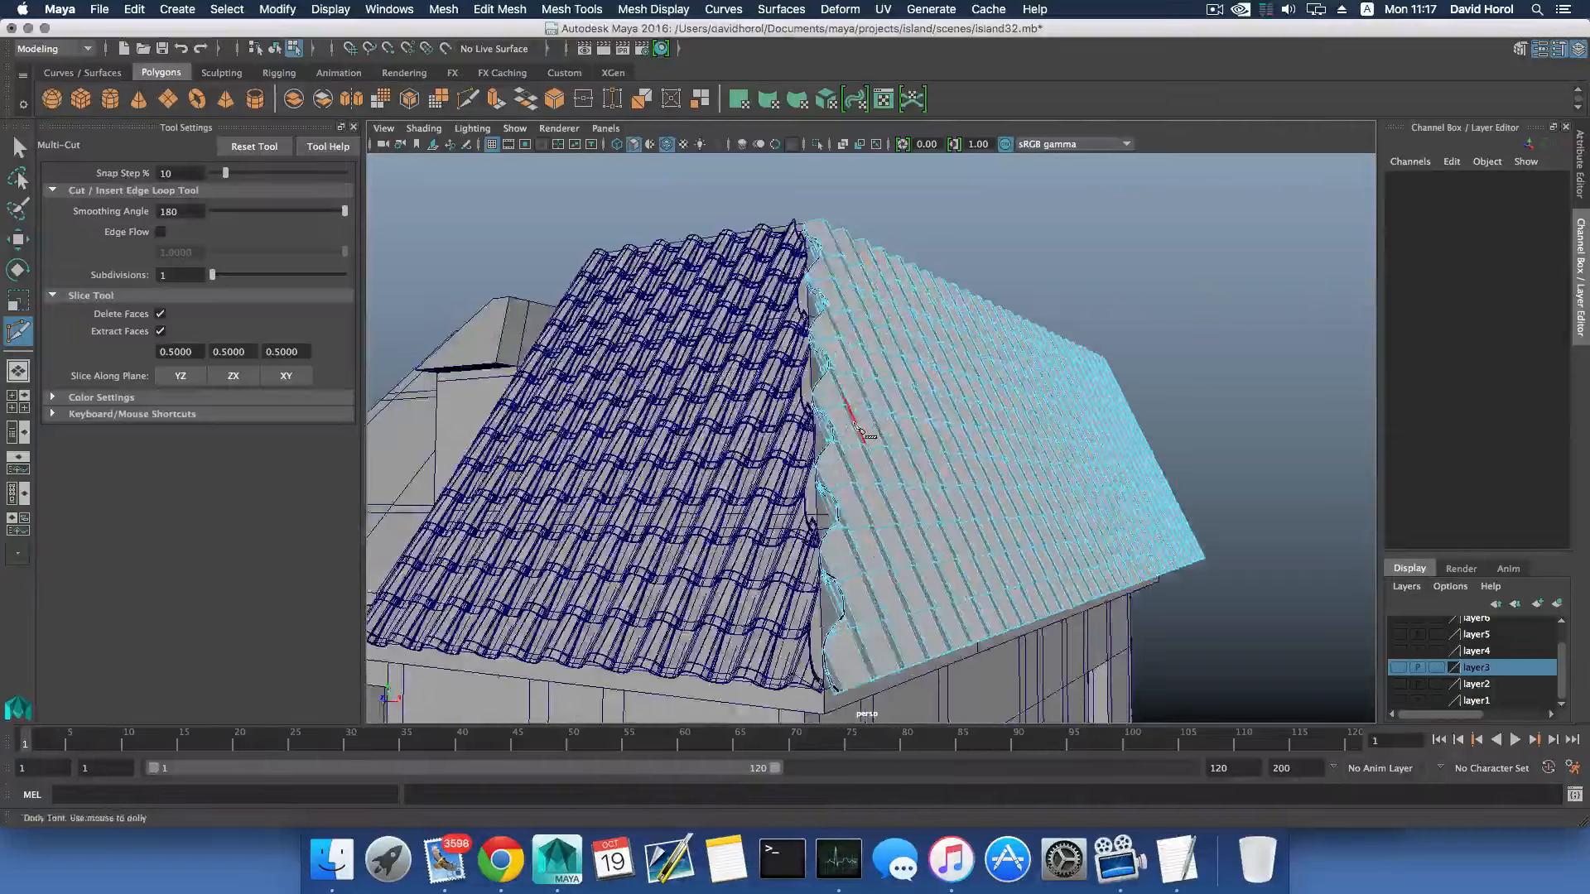
pyautogui.keyDown('alt'); pyautogui.moveTo(856, 424); pyautogui.dragTo(868, 416, button='middle'); pyautogui.keyUp('alt')
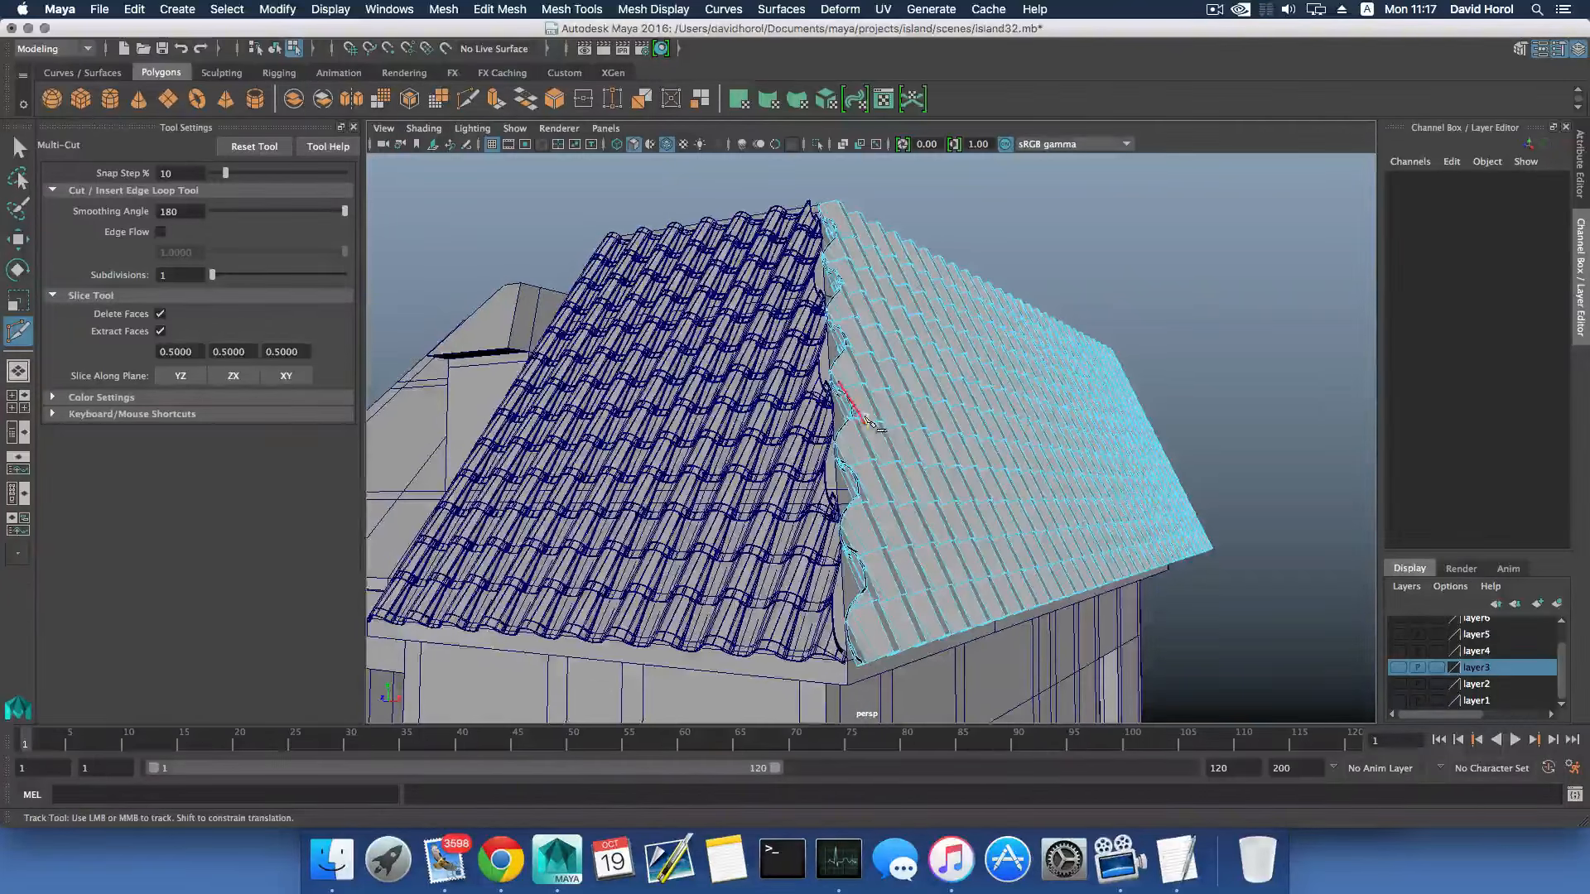
pyautogui.keyDown('alt'); pyautogui.moveTo(870, 422); pyautogui.dragTo(884, 427); pyautogui.keyUp('alt')
# - Try lowering the cut tile mesh to Translate Y -0.184, and undo the move
pyautogui.press('F8')
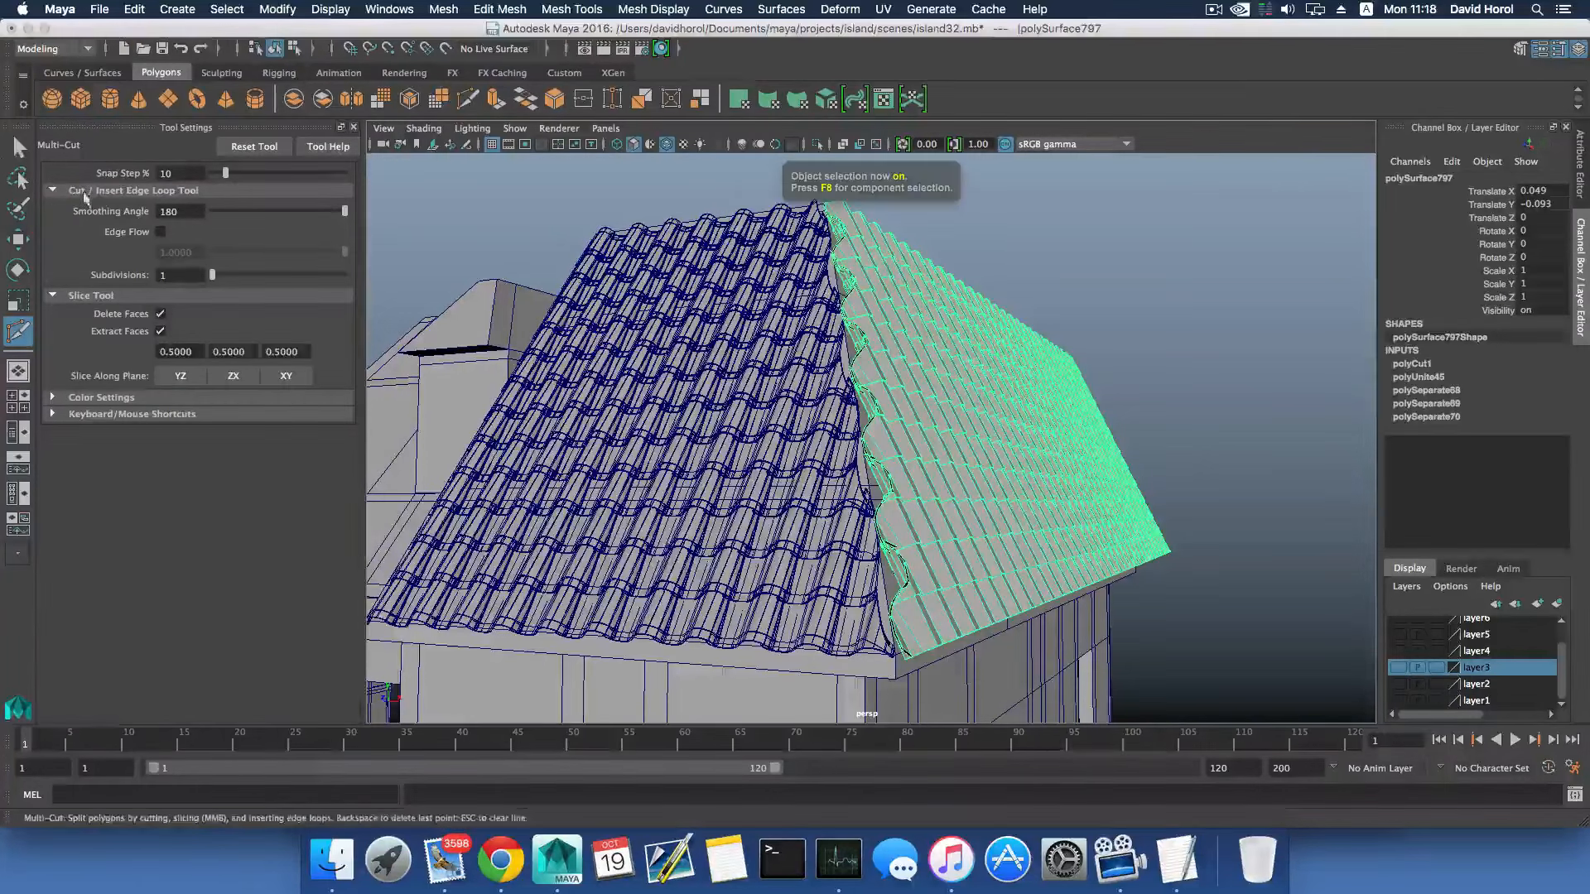
pyautogui.press('q')
pyautogui.press('w')
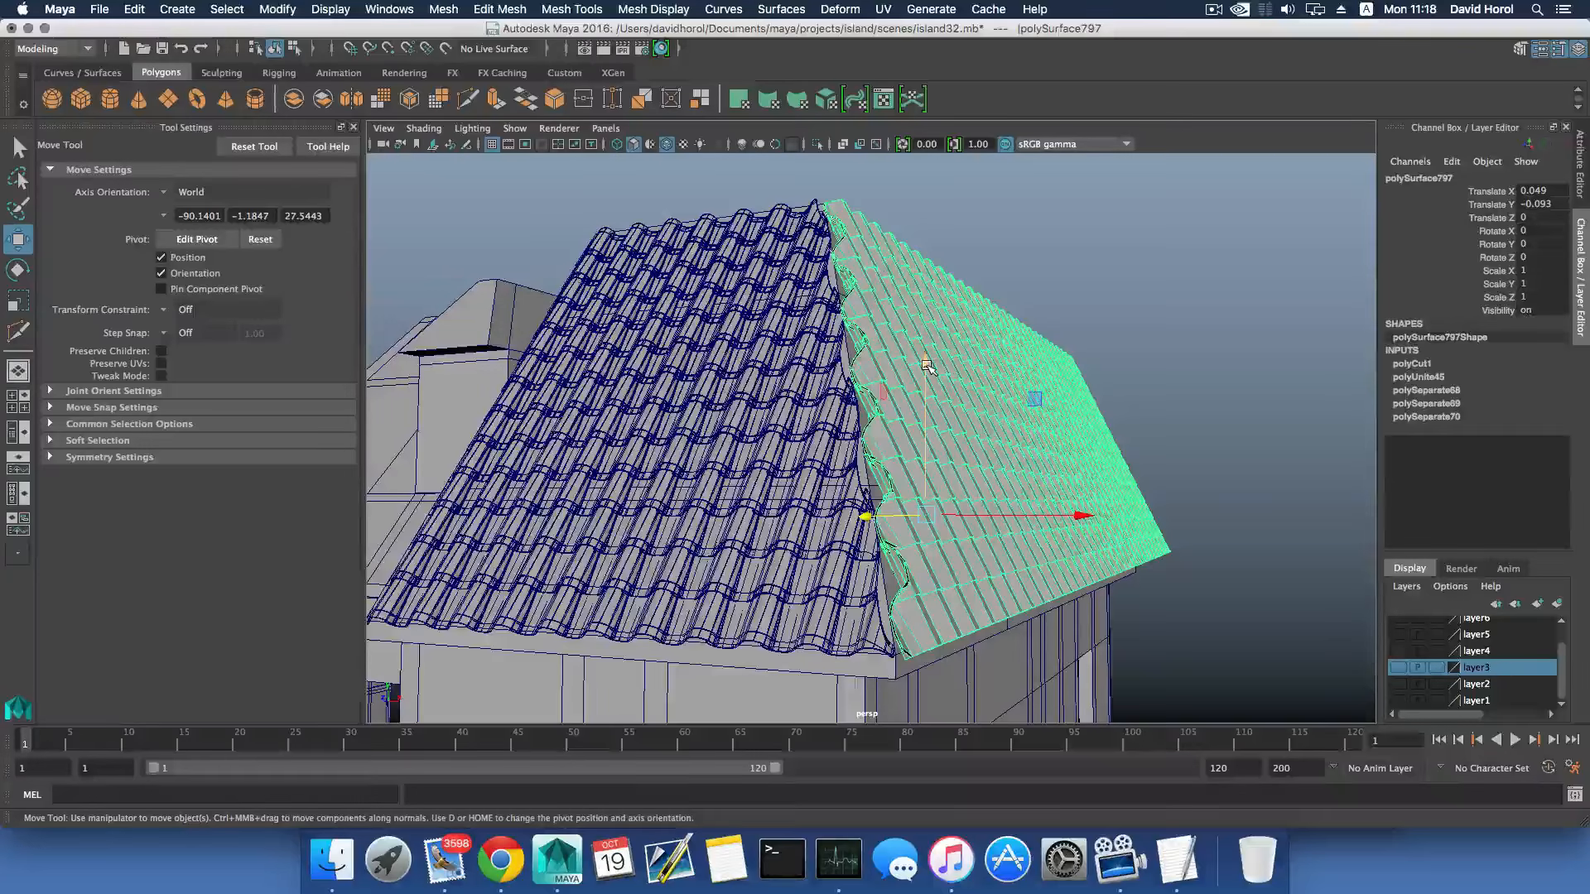
pyautogui.moveTo(928, 367)
pyautogui.keyDown('alt'); pyautogui.mouseDown()
pyautogui.moveTo(801, 379)
pyautogui.moveTo(841, 401)
pyautogui.moveTo(921, 377)
pyautogui.mouseUp(); pyautogui.keyUp('alt')
pyautogui.moveTo(871, 450); pyautogui.dragTo(1114, 488)
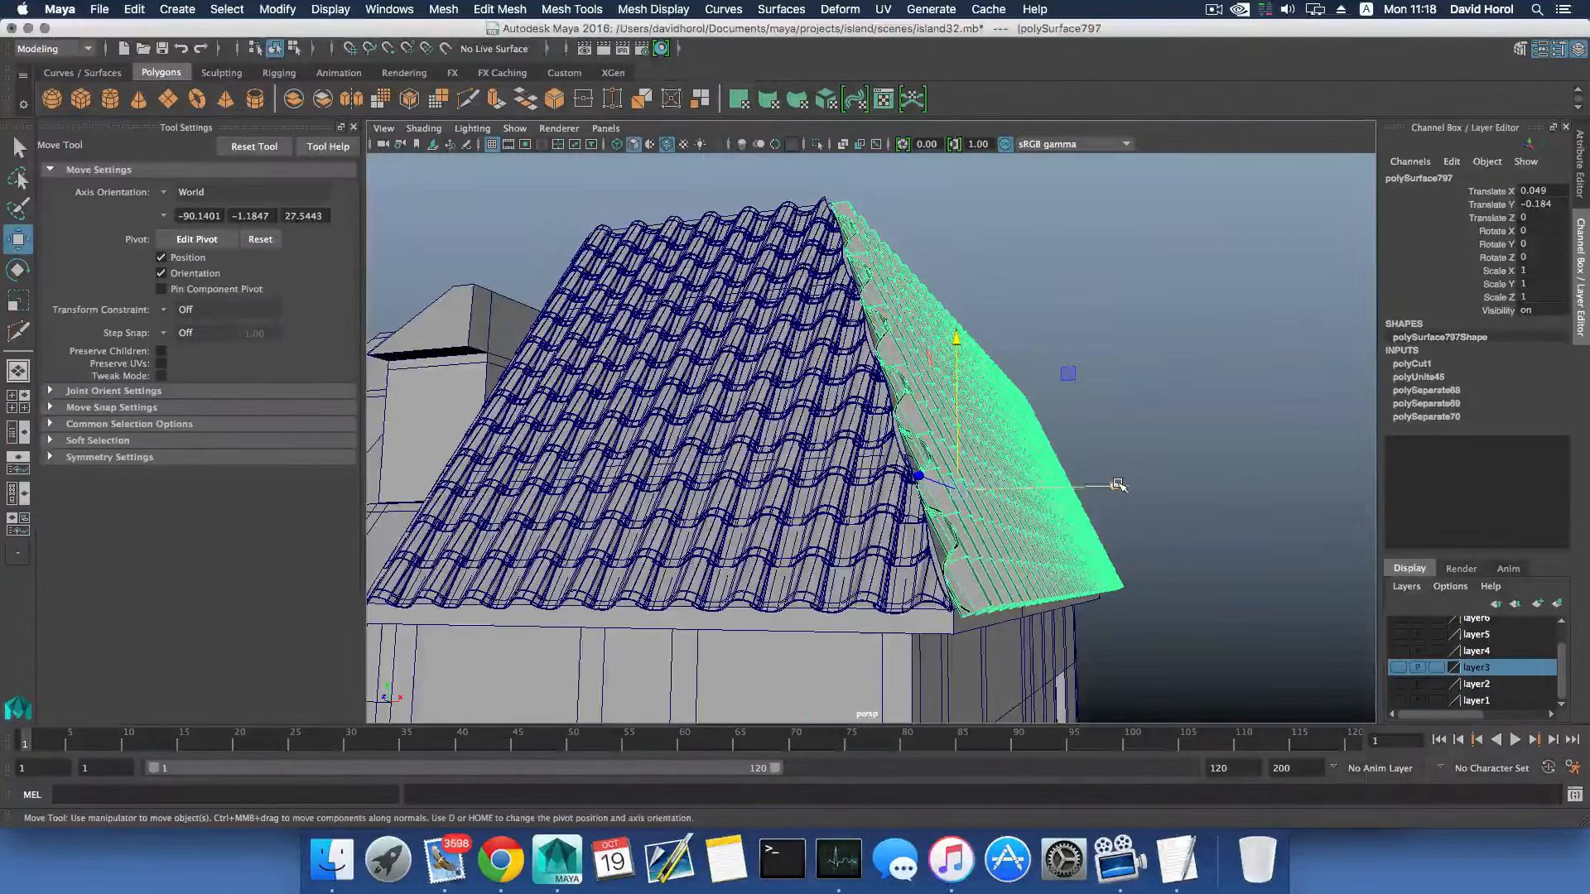
pyautogui.click(1117, 484)
pyautogui.hotkey('ctrl', 'z')
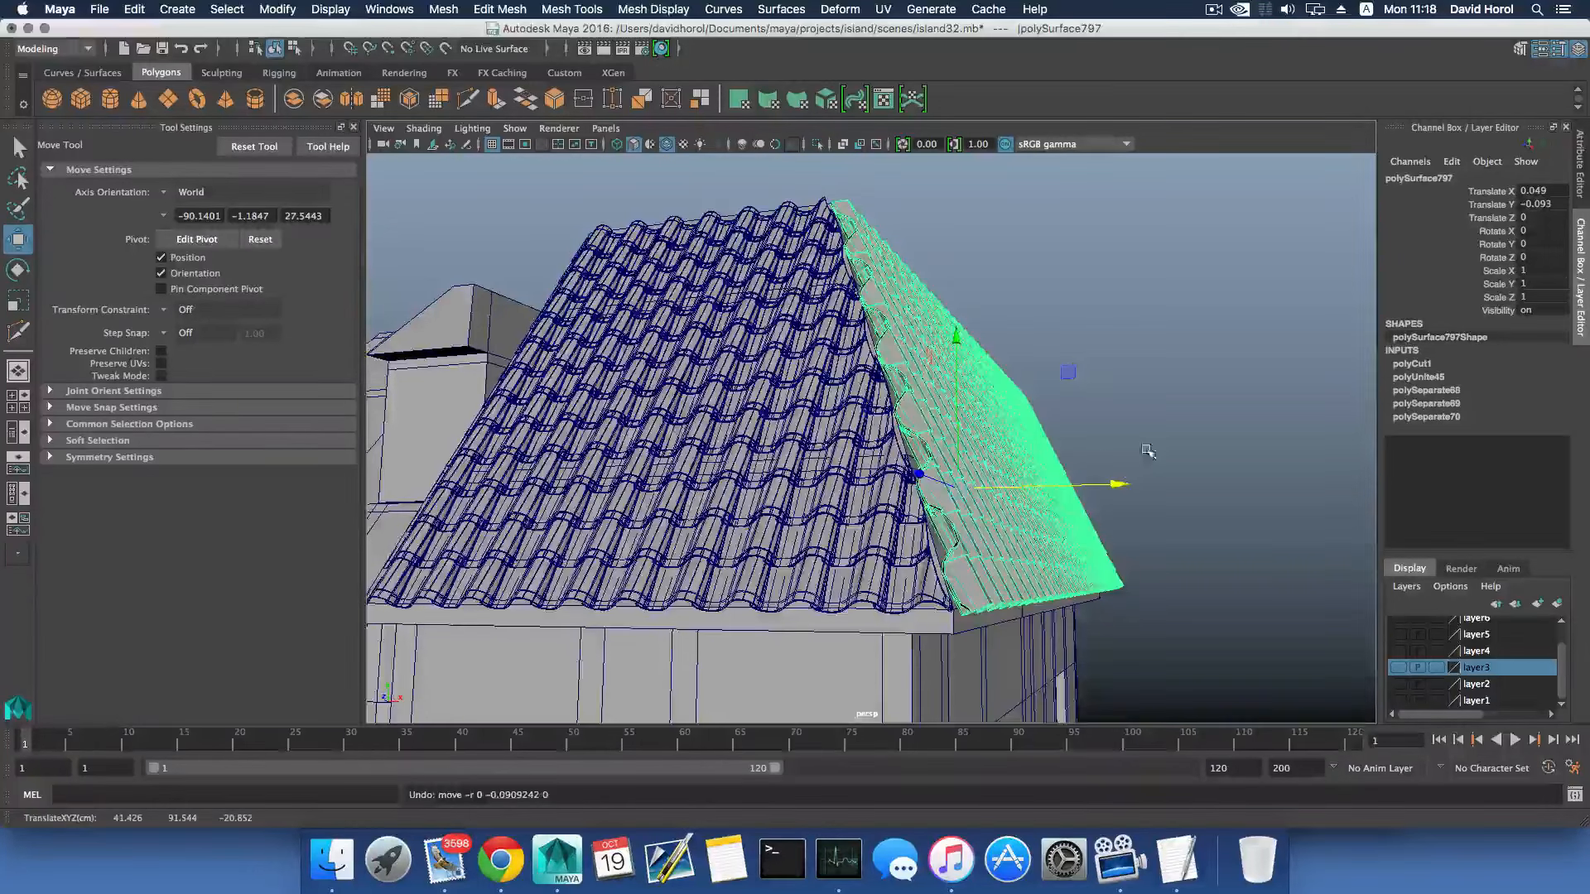
pyautogui.keyDown('alt'); pyautogui.moveTo(1147, 452); pyautogui.dragTo(1064, 467); pyautogui.keyUp('alt')
pyautogui.hotkey('ctrl', 'z')
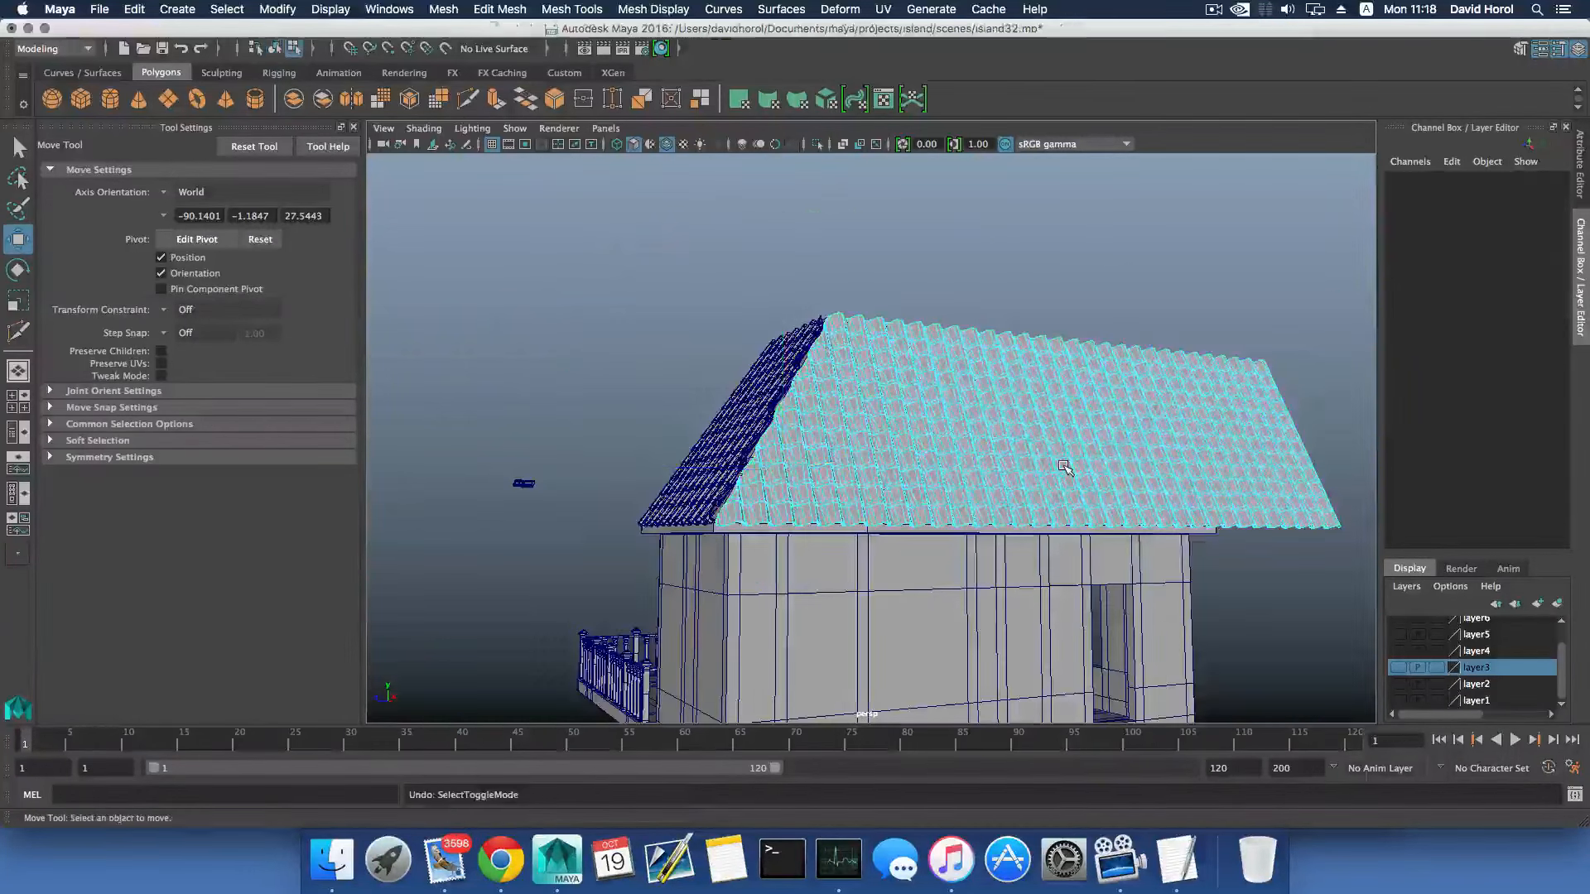
# - Return to object selection and show the opposite hip edge through the tile mesh in wireframe
pyautogui.press('F8')
pyautogui.keyDown('alt'); pyautogui.moveTo(1064, 466); pyautogui.dragTo(936, 503); pyautogui.keyUp('alt')
pyautogui.scroll(5, 938, 505)
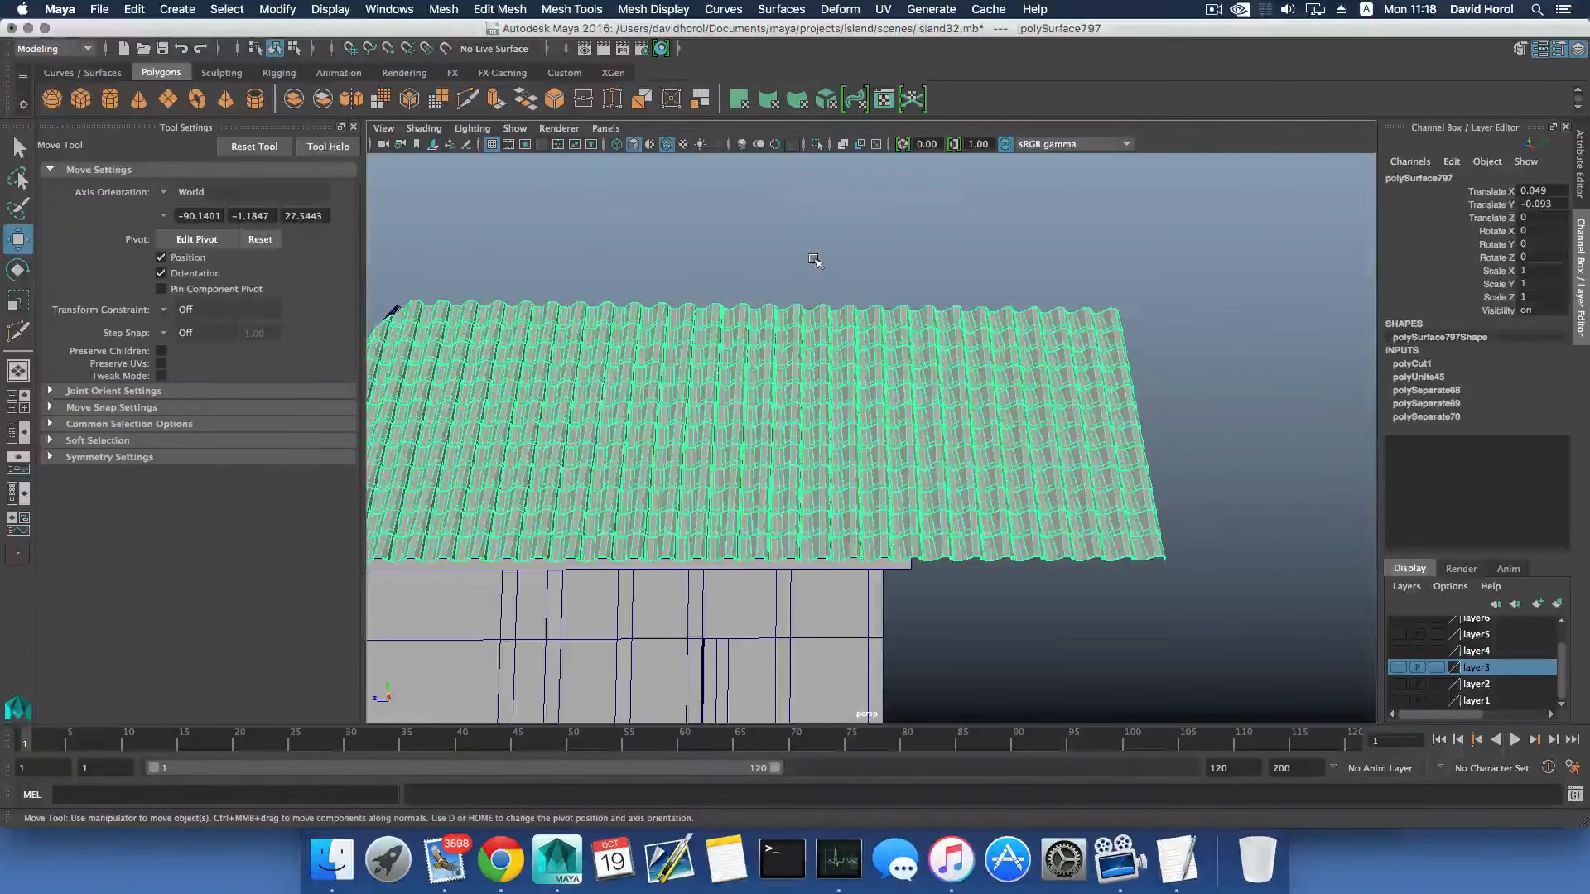
pyautogui.press('4')
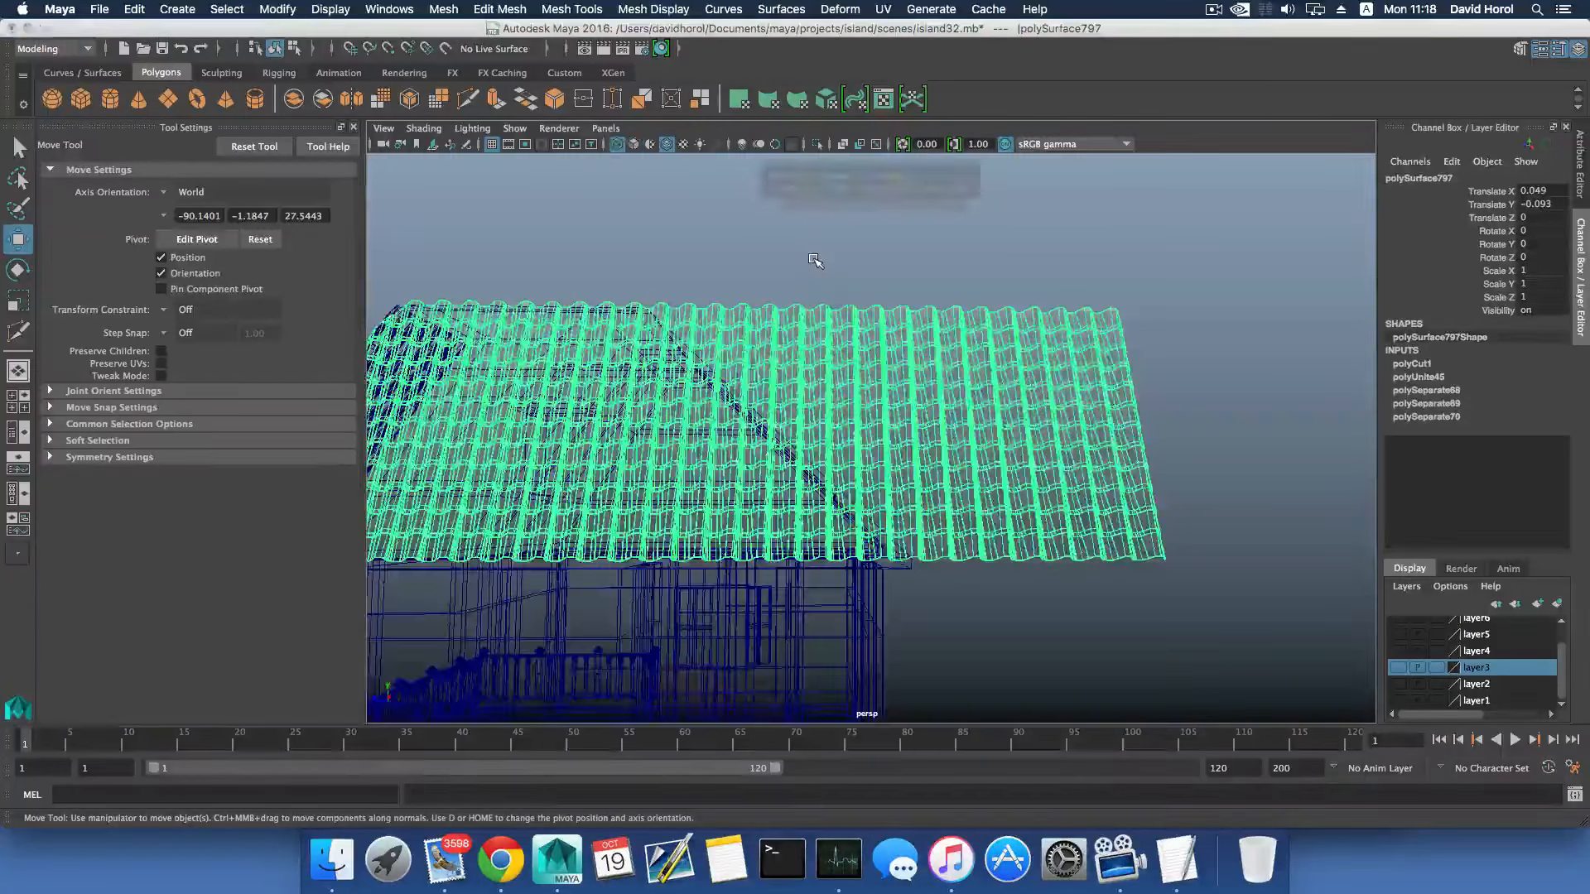
pyautogui.scroll(3, 807, 290)
pyautogui.keyDown('alt'); pyautogui.moveTo(899, 301); pyautogui.dragTo(942, 309, button='middle'); pyautogui.keyUp('alt')
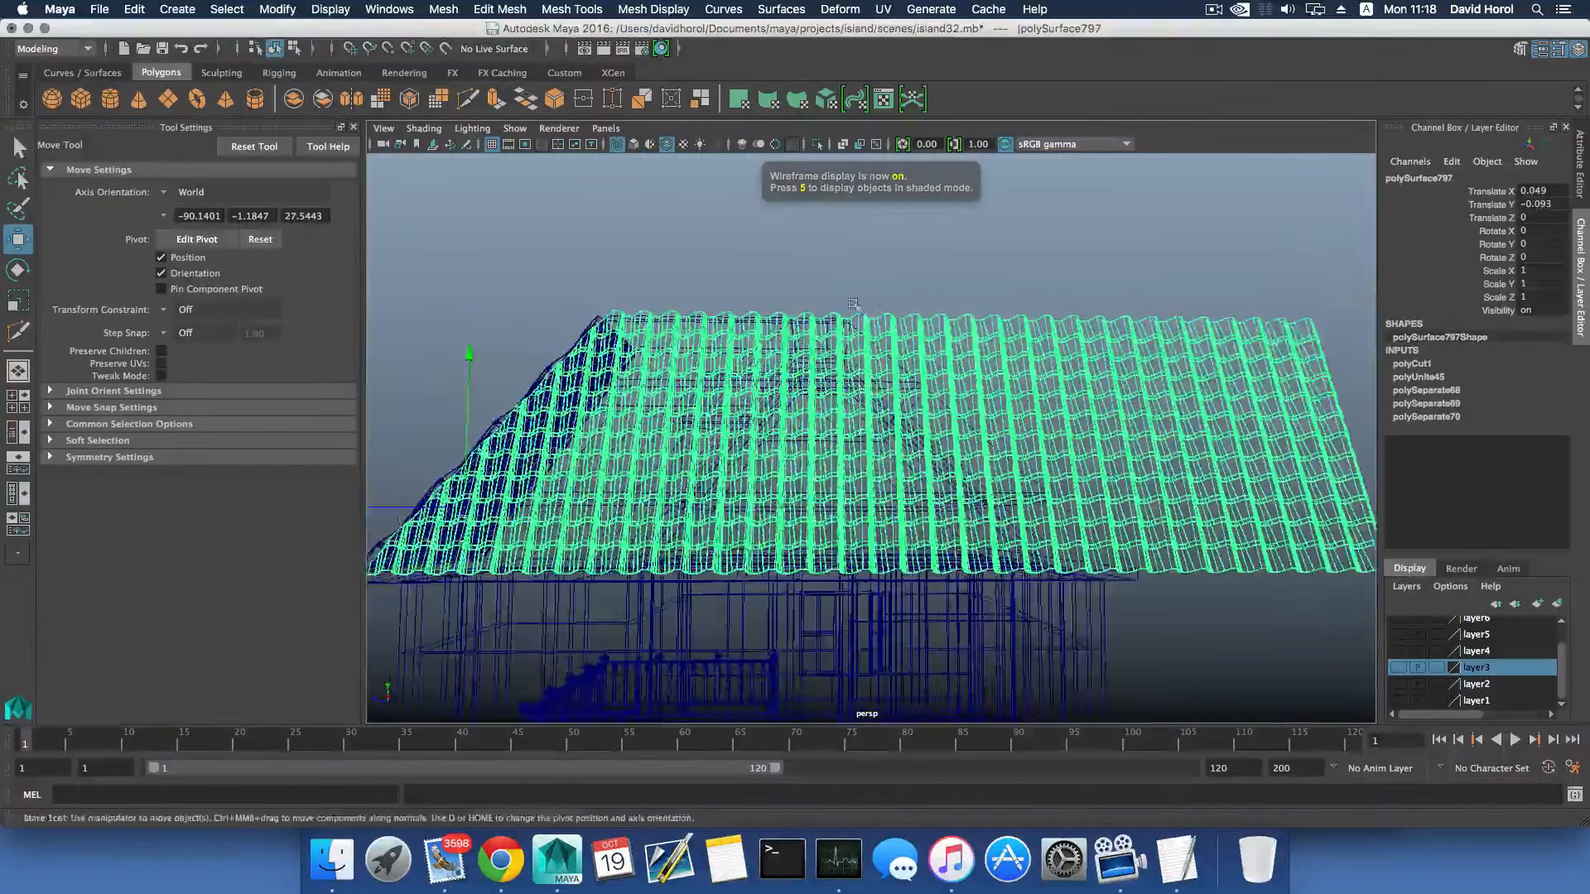
pyautogui.keyDown('alt'); pyautogui.moveTo(857, 306); pyautogui.dragTo(801, 176, button='right'); pyautogui.keyUp('alt')
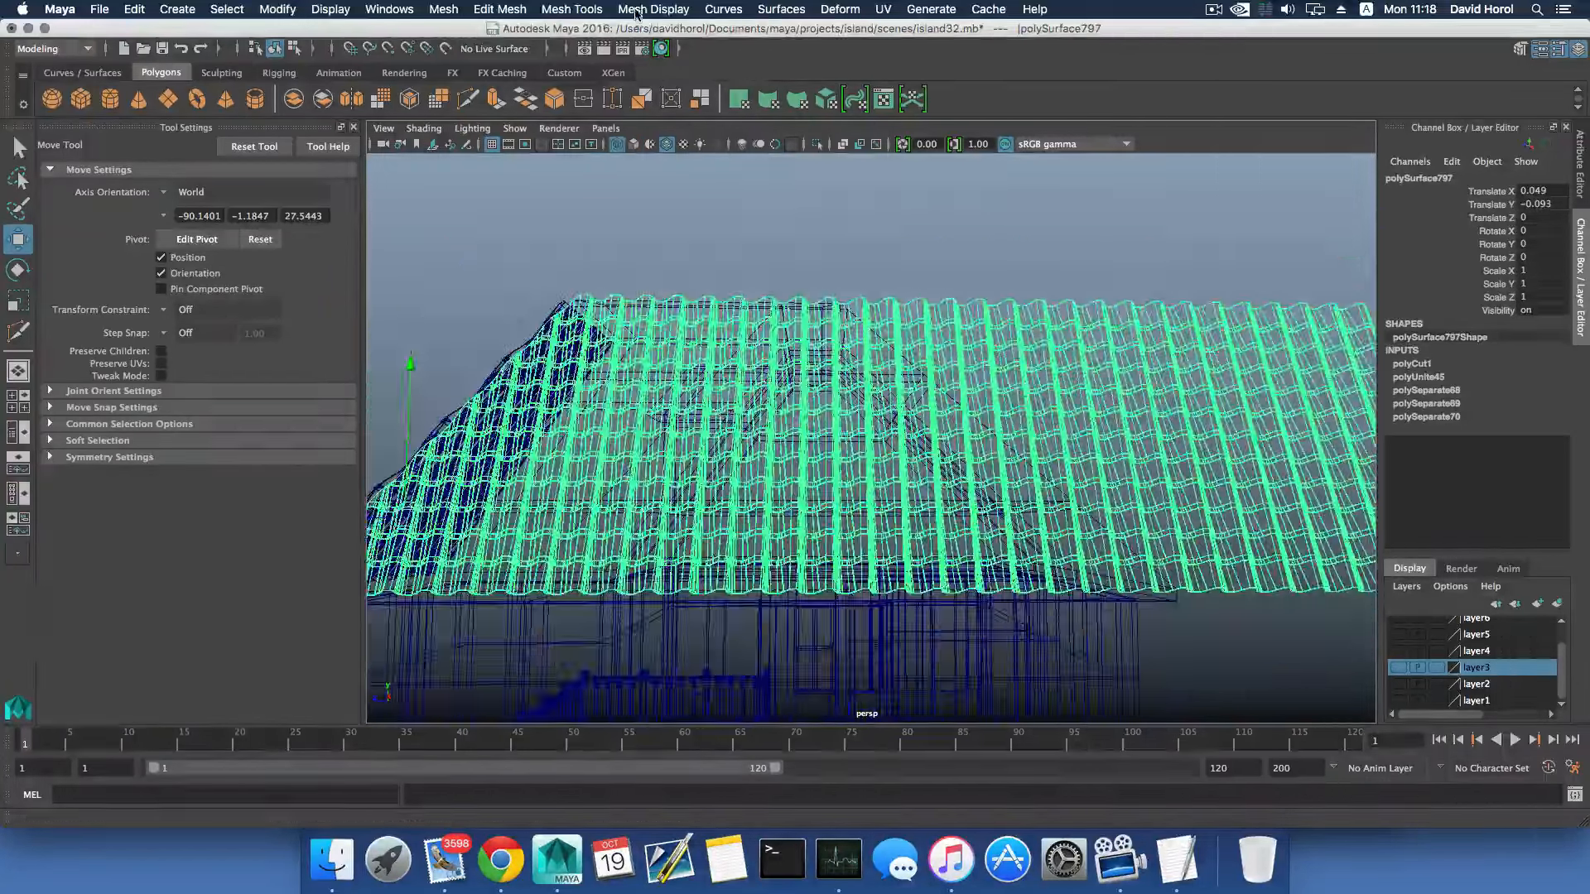
# - Slice the tile mesh with Multi-Cut along the opposite hip edge, deleting the tile faces beyond it
pyautogui.click(571, 9)
pyautogui.click(594, 156)
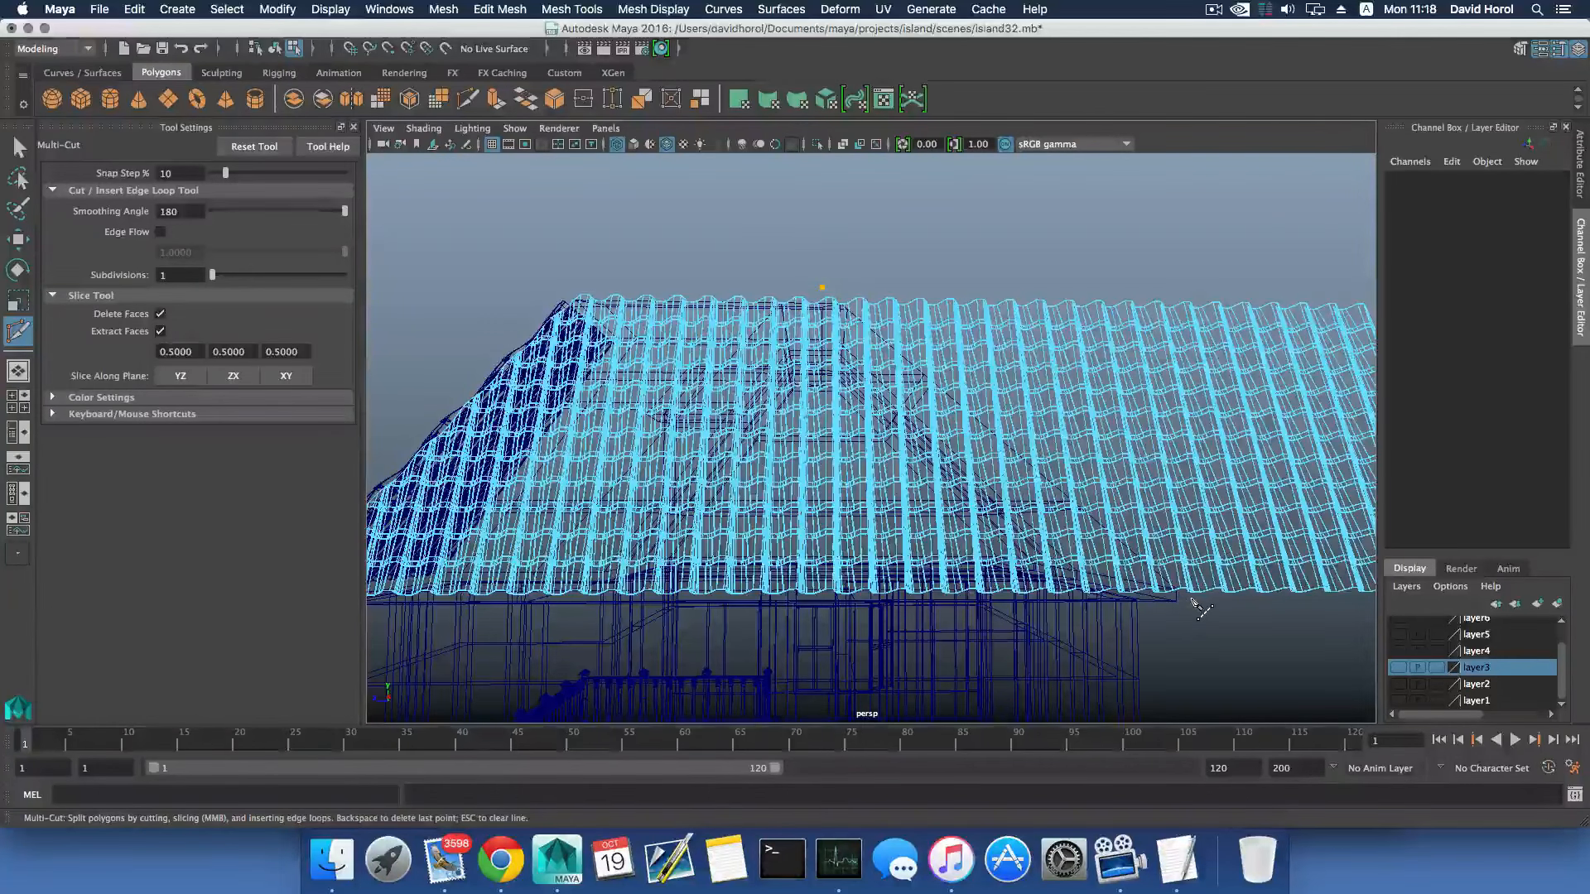
pyautogui.moveTo(1193, 600); pyautogui.dragTo(1181, 598)
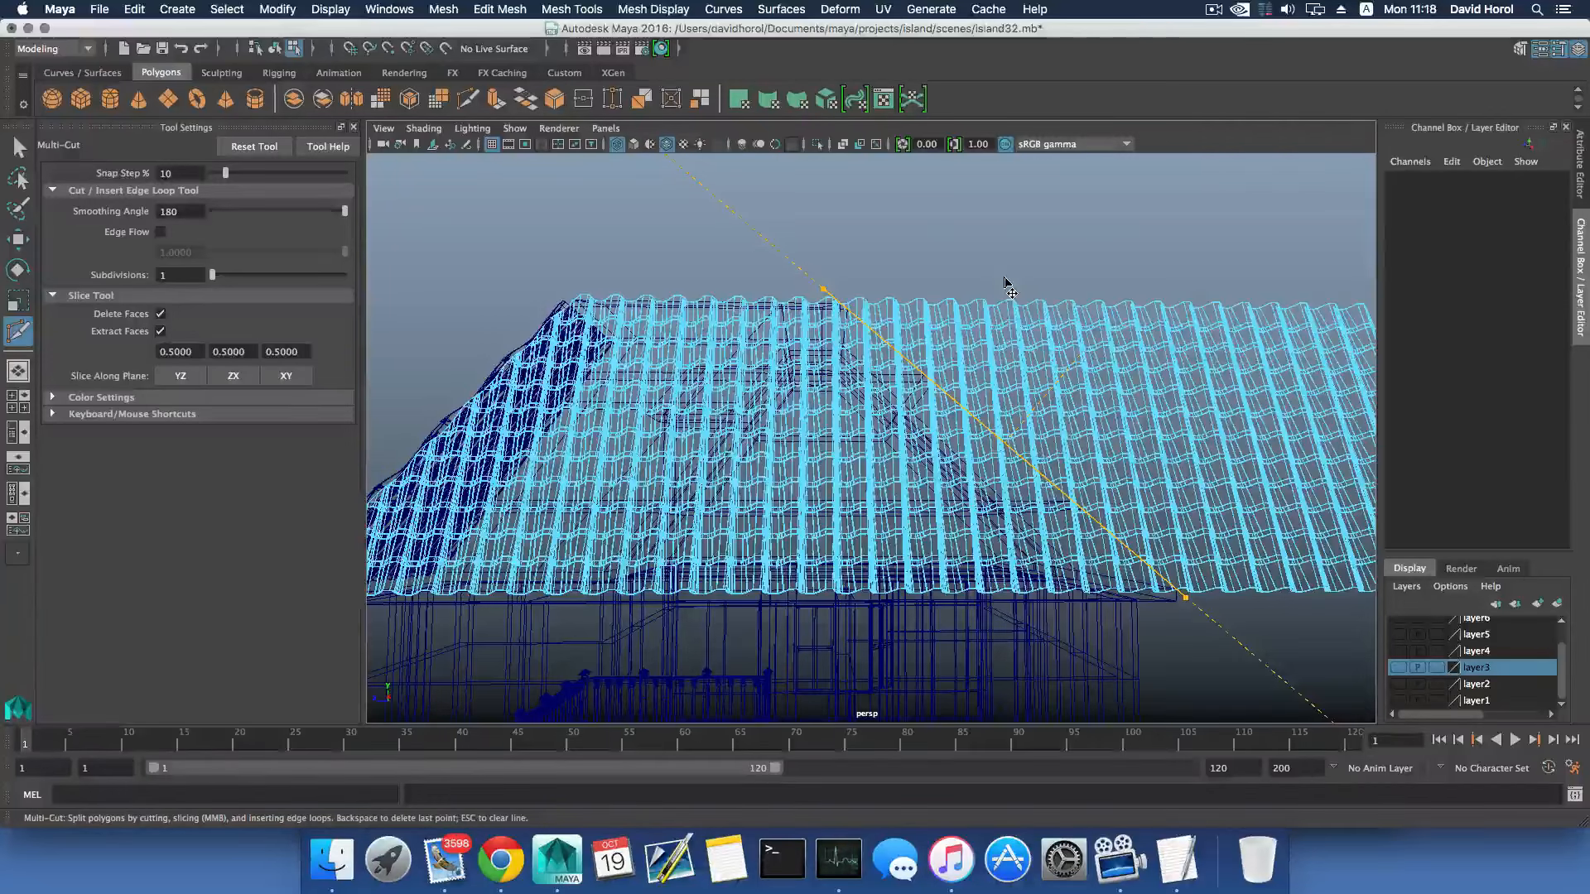
pyautogui.press('Return')
pyautogui.press('space')
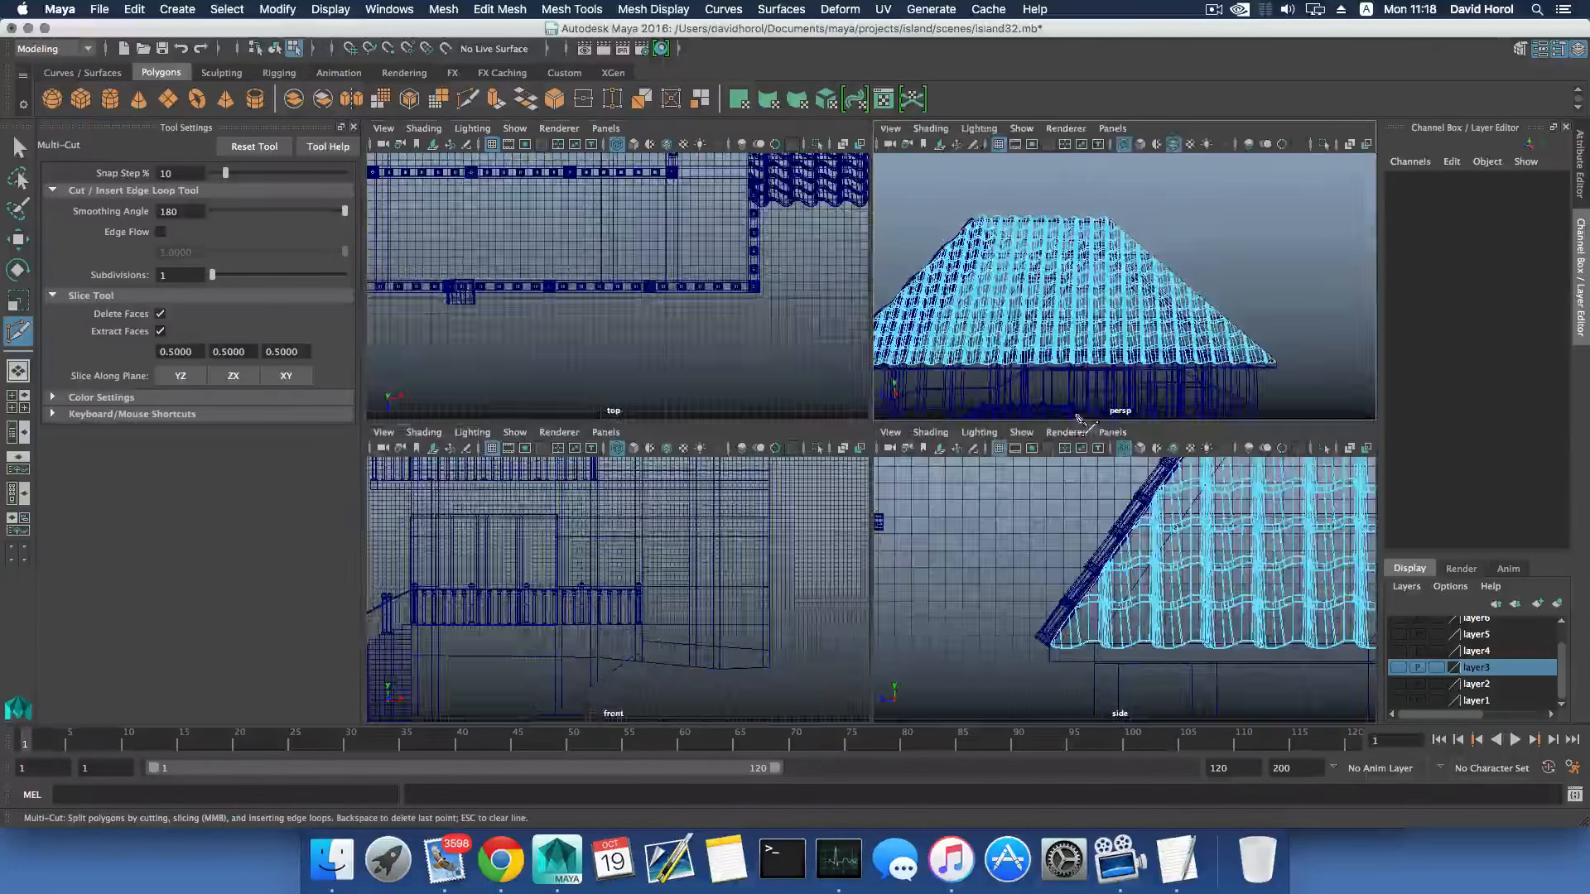
pyautogui.press('space')
pyautogui.keyDown('alt'); pyautogui.moveTo(1210, 312); pyautogui.dragTo(1143, 406); pyautogui.keyUp('alt')
pyautogui.keyDown('alt'); pyautogui.moveTo(1133, 576); pyautogui.dragTo(1168, 395); pyautogui.keyUp('alt')
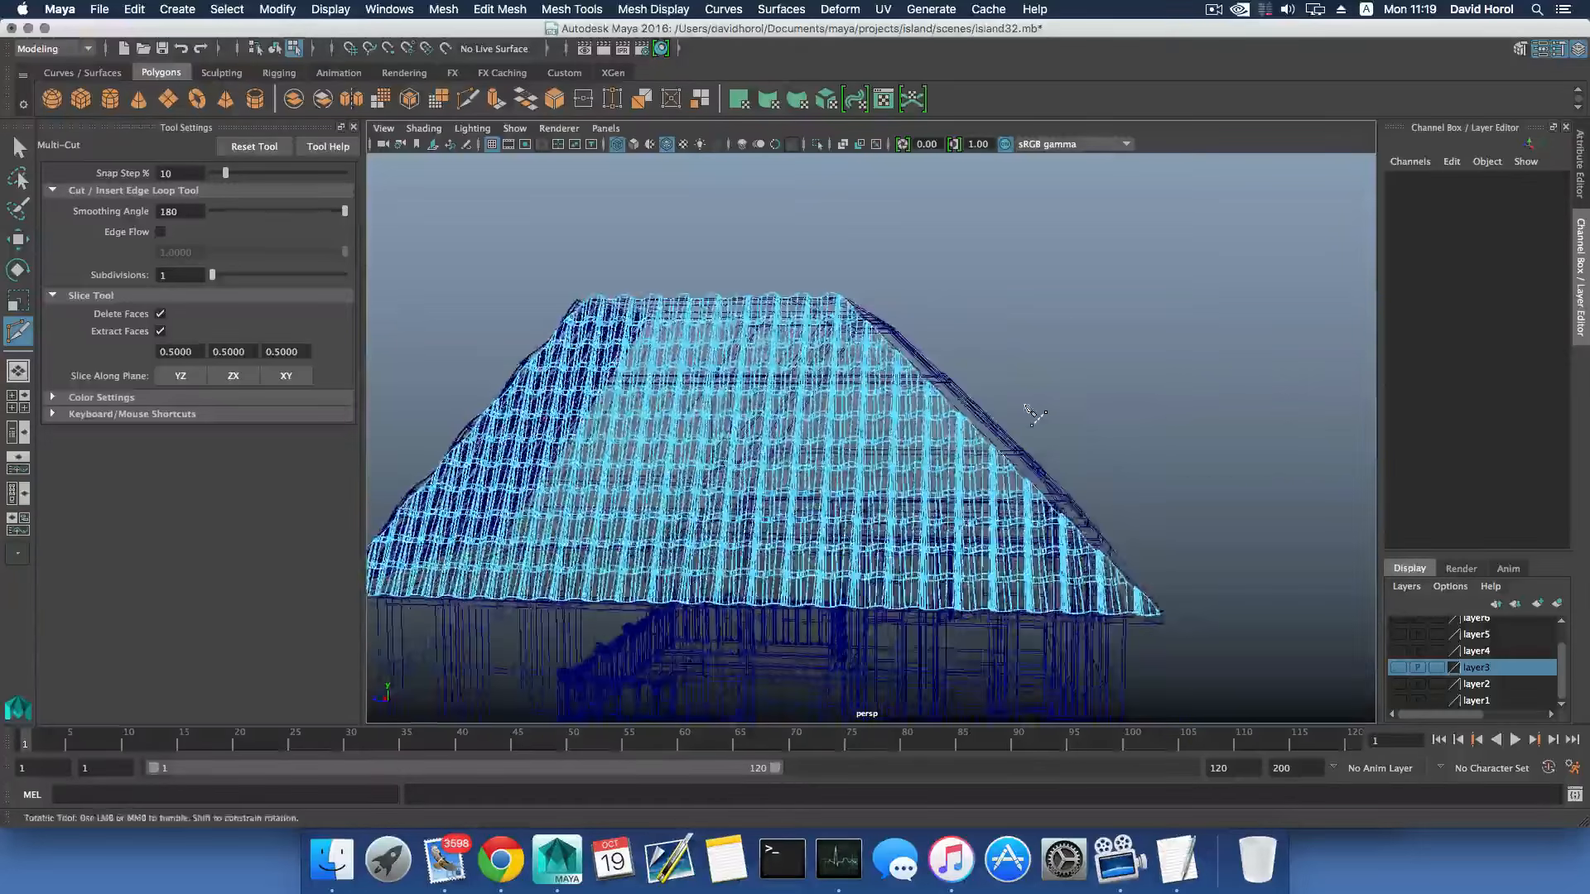
# - Select all tiles in the spare block away from the house, combine them into one mesh, and save the scene
pyautogui.scroll(-5, 1031, 414)
pyautogui.keyDown('alt'); pyautogui.moveTo(841, 403); pyautogui.dragTo(998, 432, button='middle'); pyautogui.keyUp('alt')
pyautogui.keyDown('alt'); pyautogui.moveTo(994, 446); pyautogui.dragTo(942, 454); pyautogui.keyUp('alt')
pyautogui.keyDown('alt'); pyautogui.moveTo(701, 415); pyautogui.dragTo(986, 462, button='middle'); pyautogui.keyUp('alt')
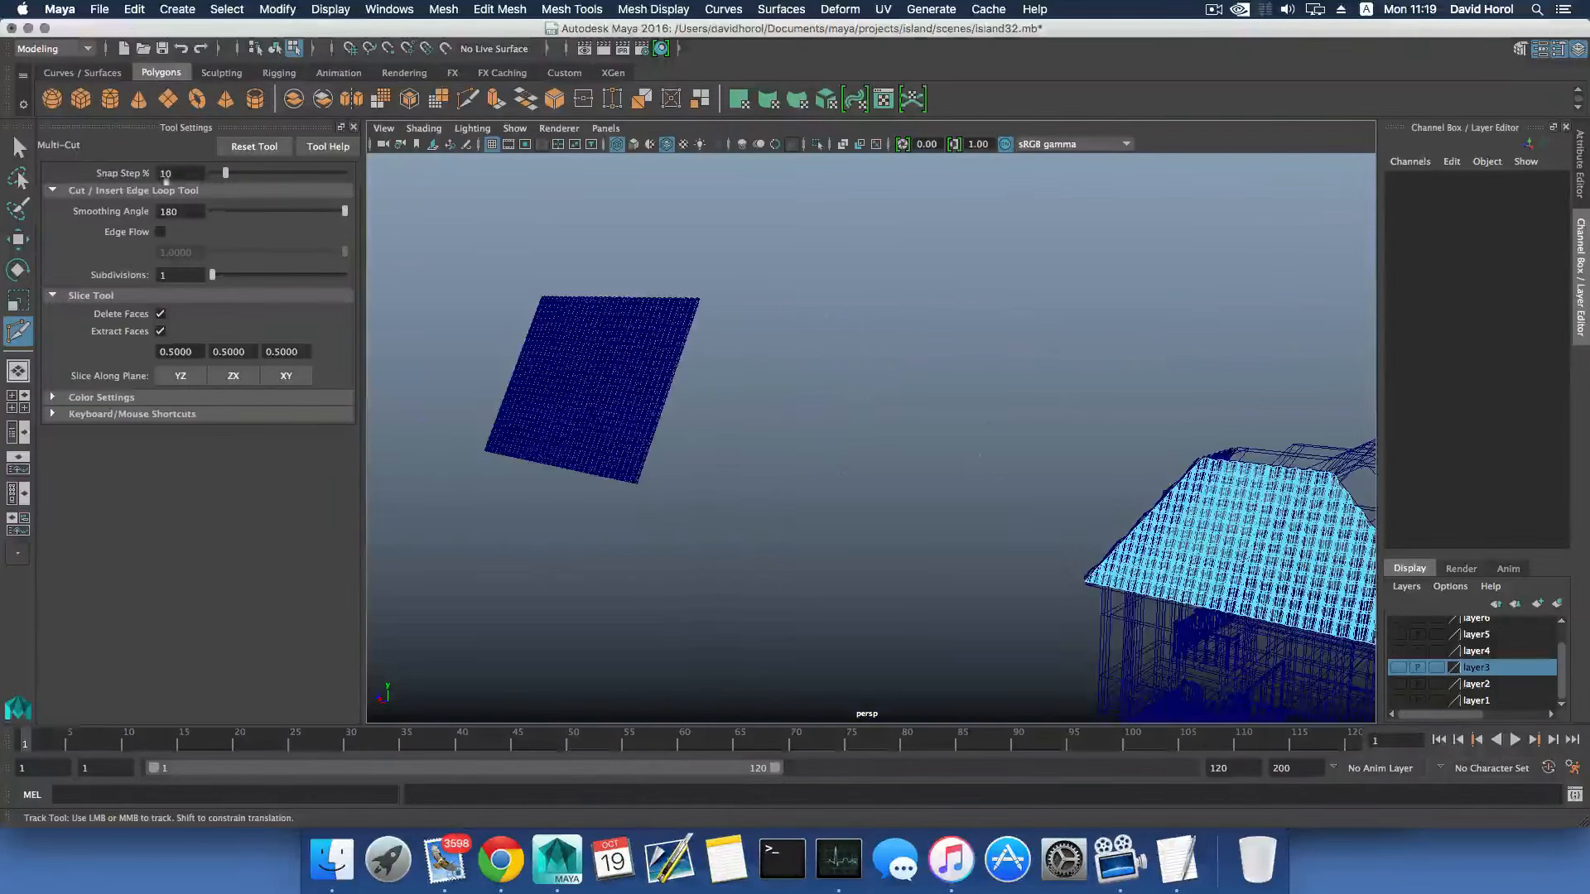
pyautogui.click(21, 147)
pyautogui.press('F8')
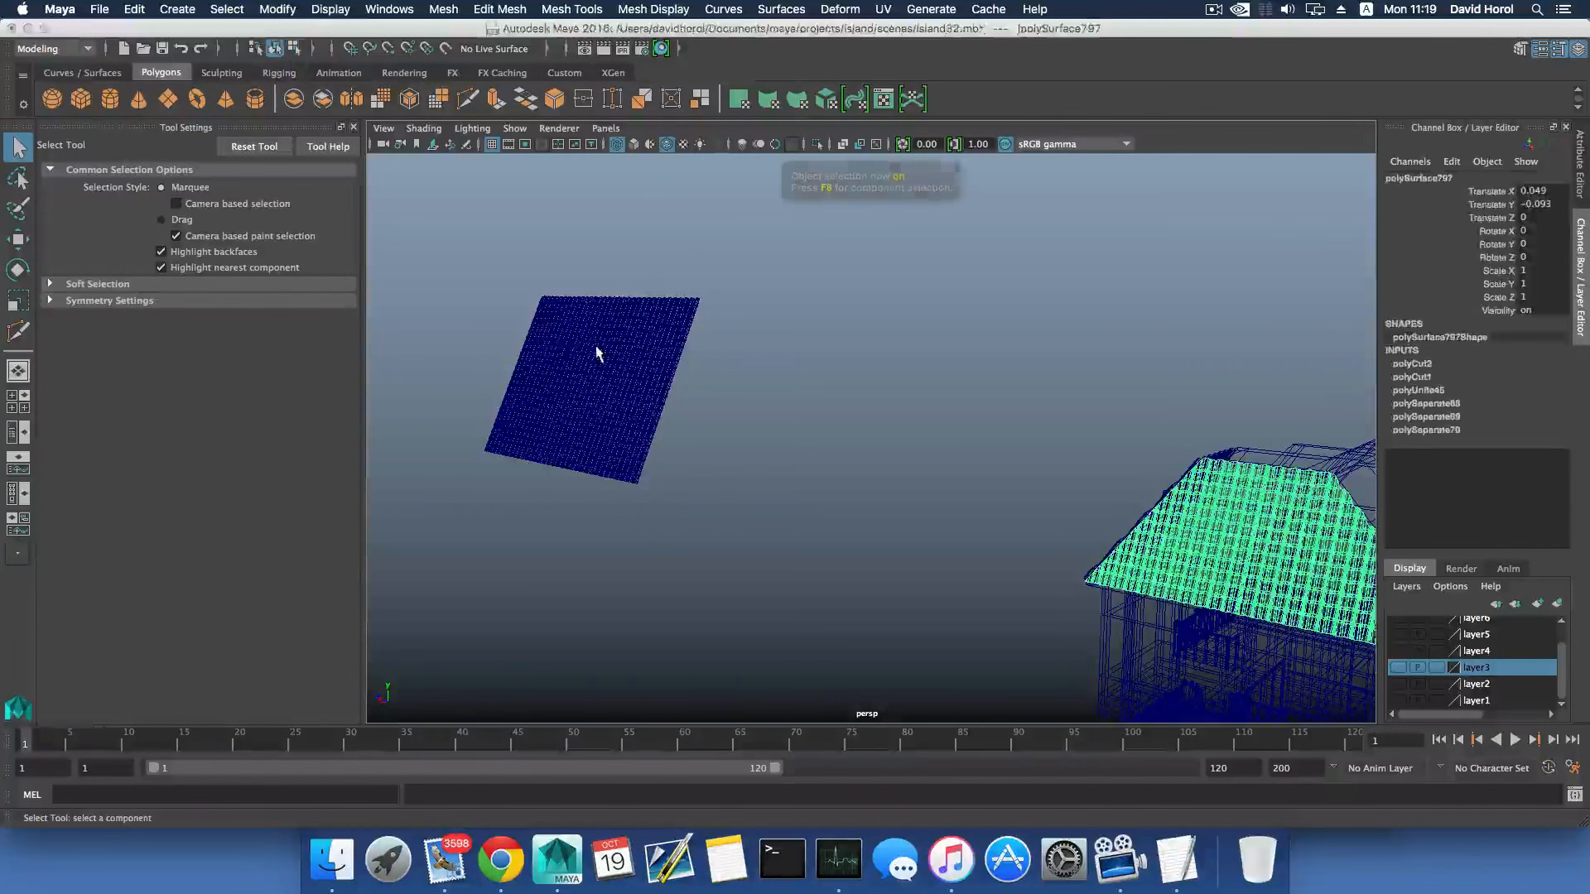
pyautogui.moveTo(511, 301); pyautogui.dragTo(713, 462)
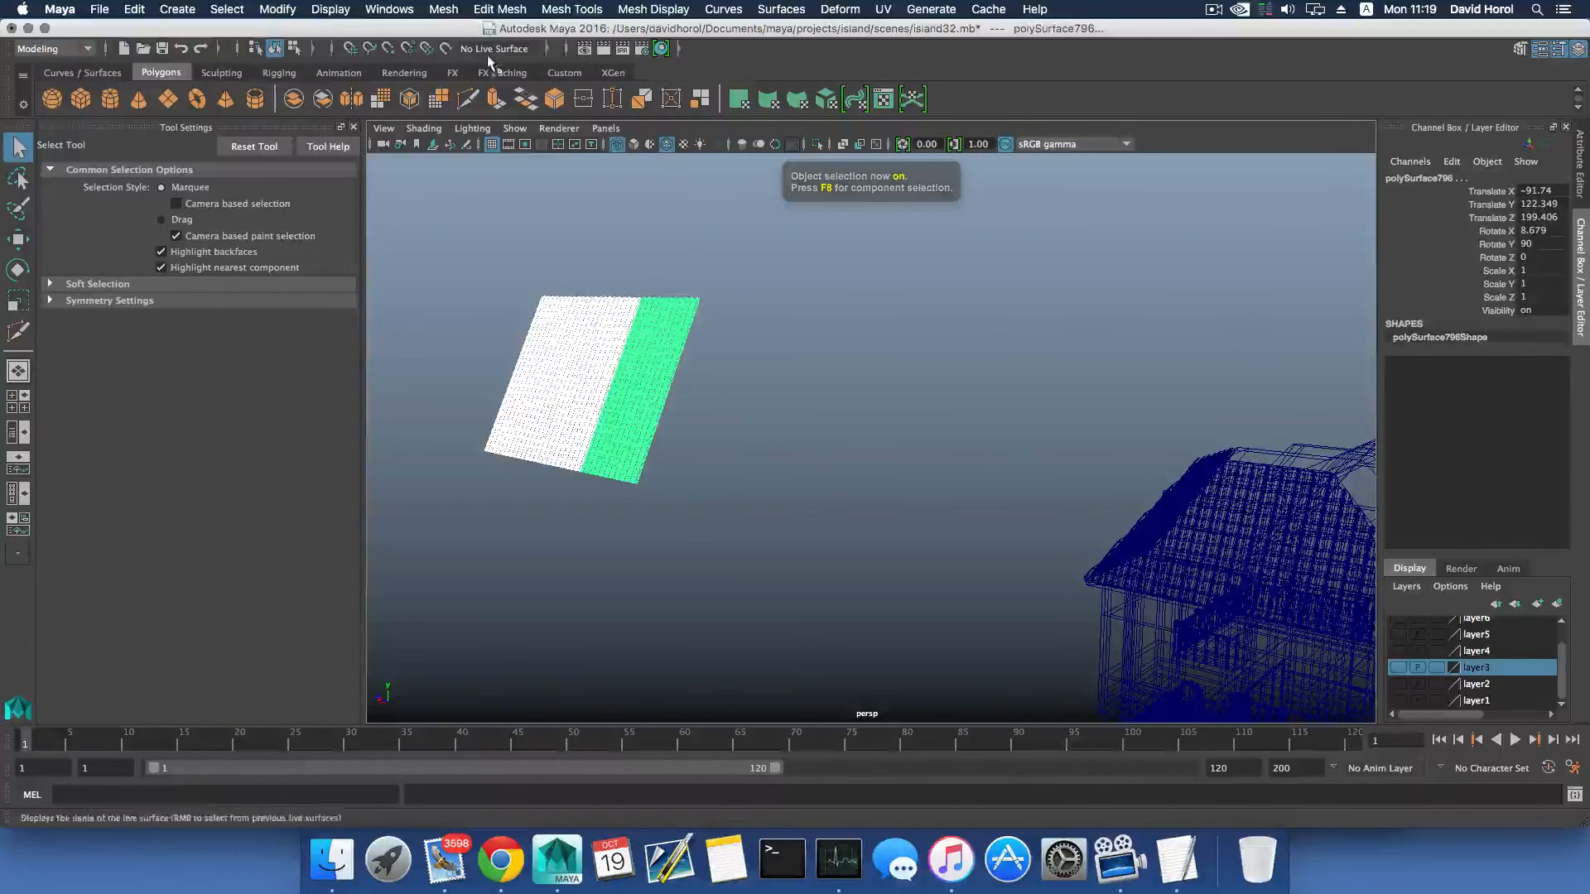
pyautogui.click(443, 9)
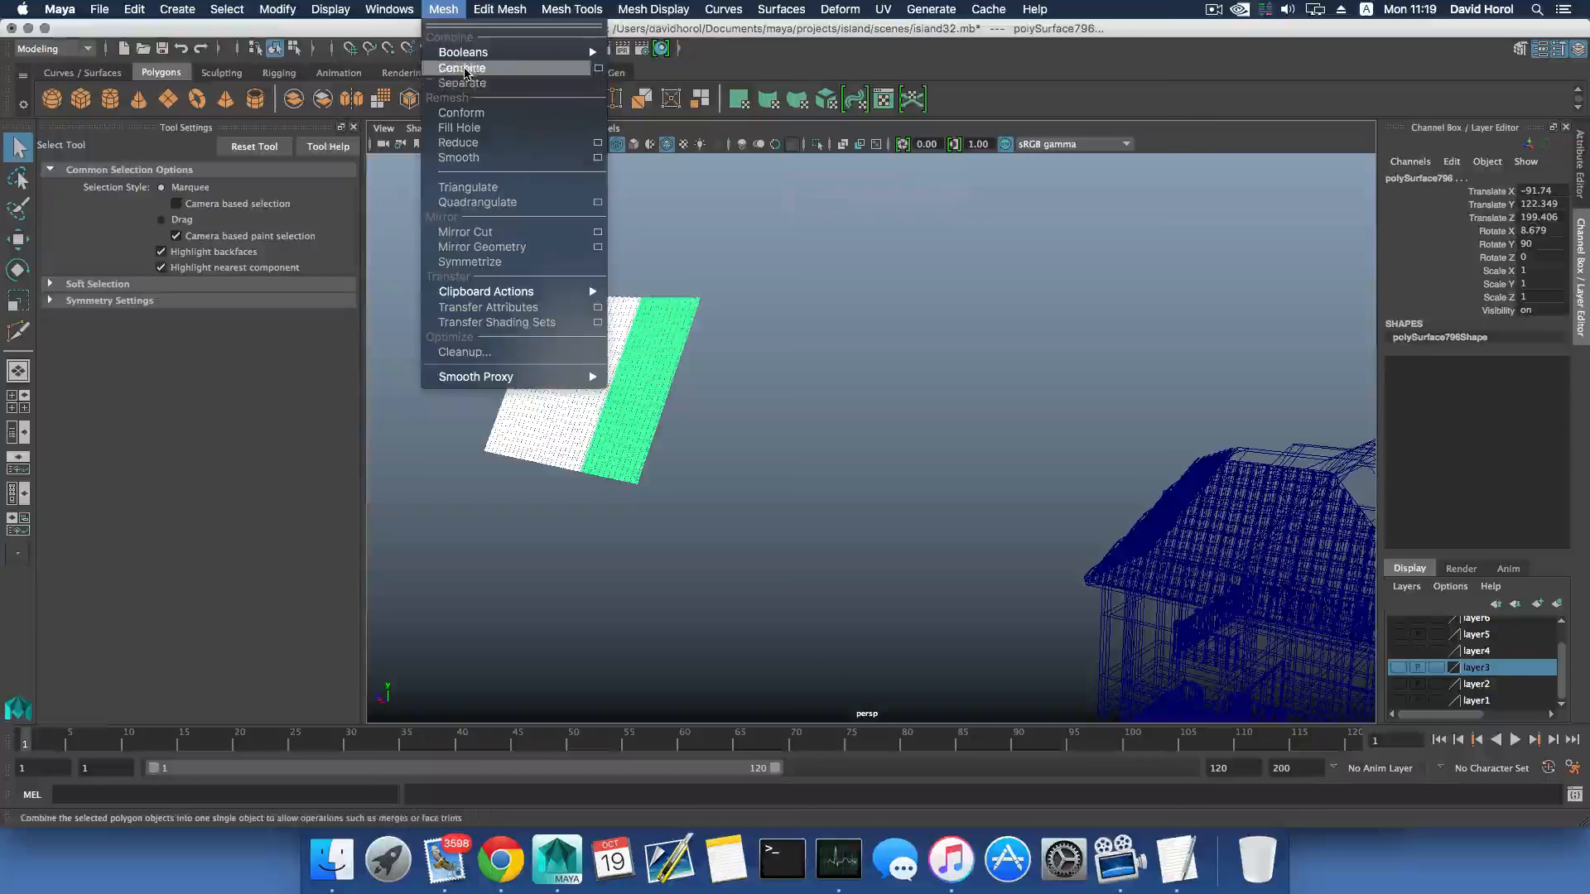
pyautogui.click(461, 68)
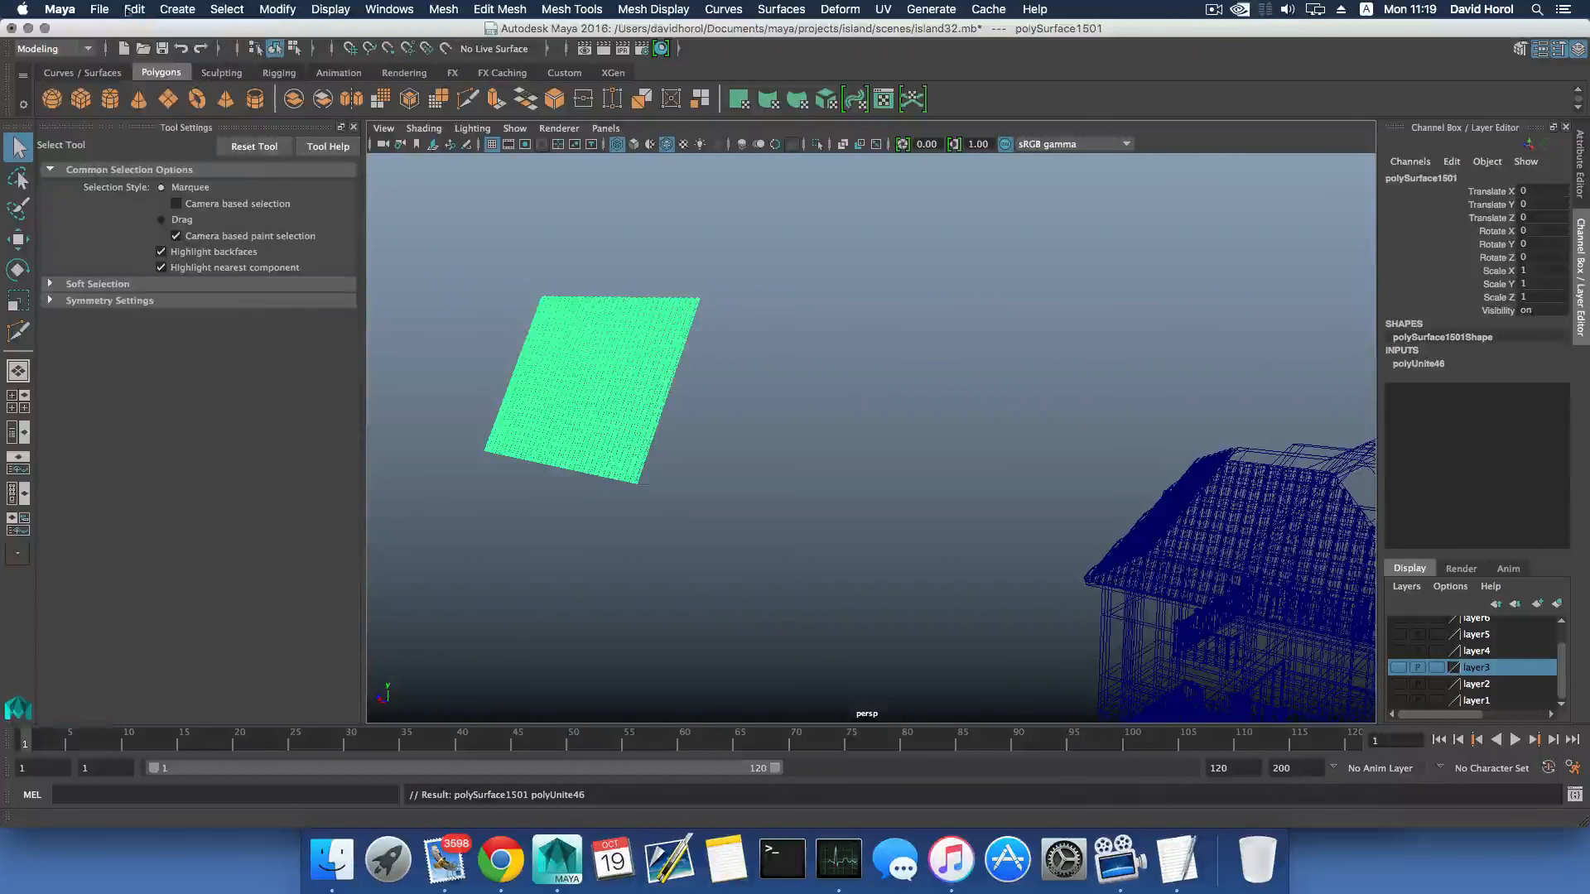
pyautogui.click(99, 9)
pyautogui.click(116, 50)
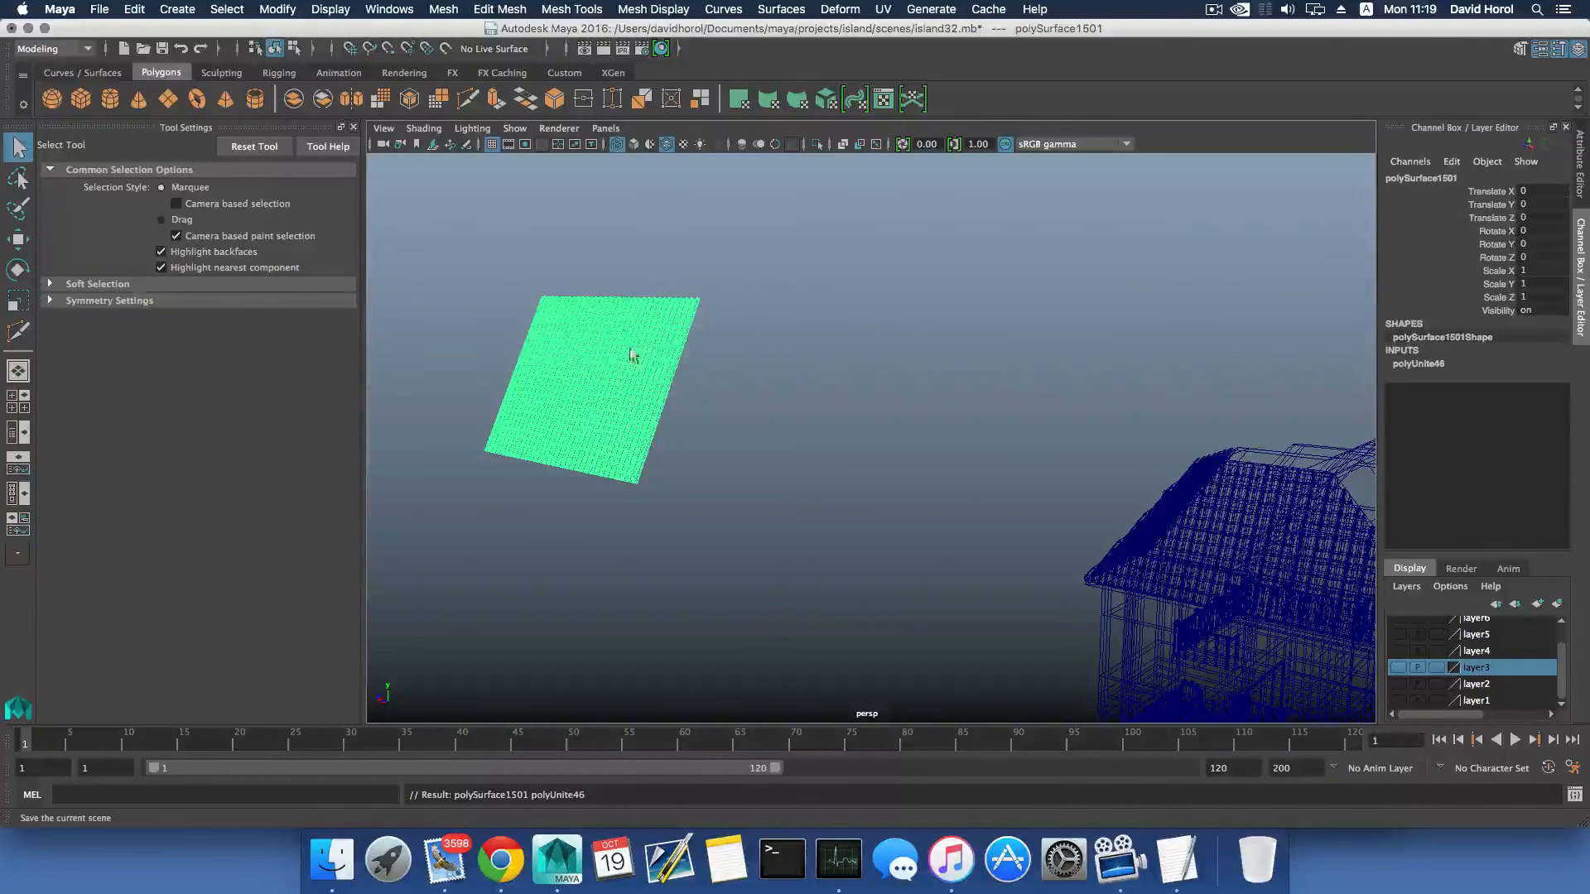
# - Center the spare tile mesh's pivot and move the mesh along Z over the house to Translate Z -280.333
pyautogui.keyDown('alt'); pyautogui.moveTo(632, 340); pyautogui.dragTo(798, 419); pyautogui.keyUp('alt')
pyautogui.press('w')
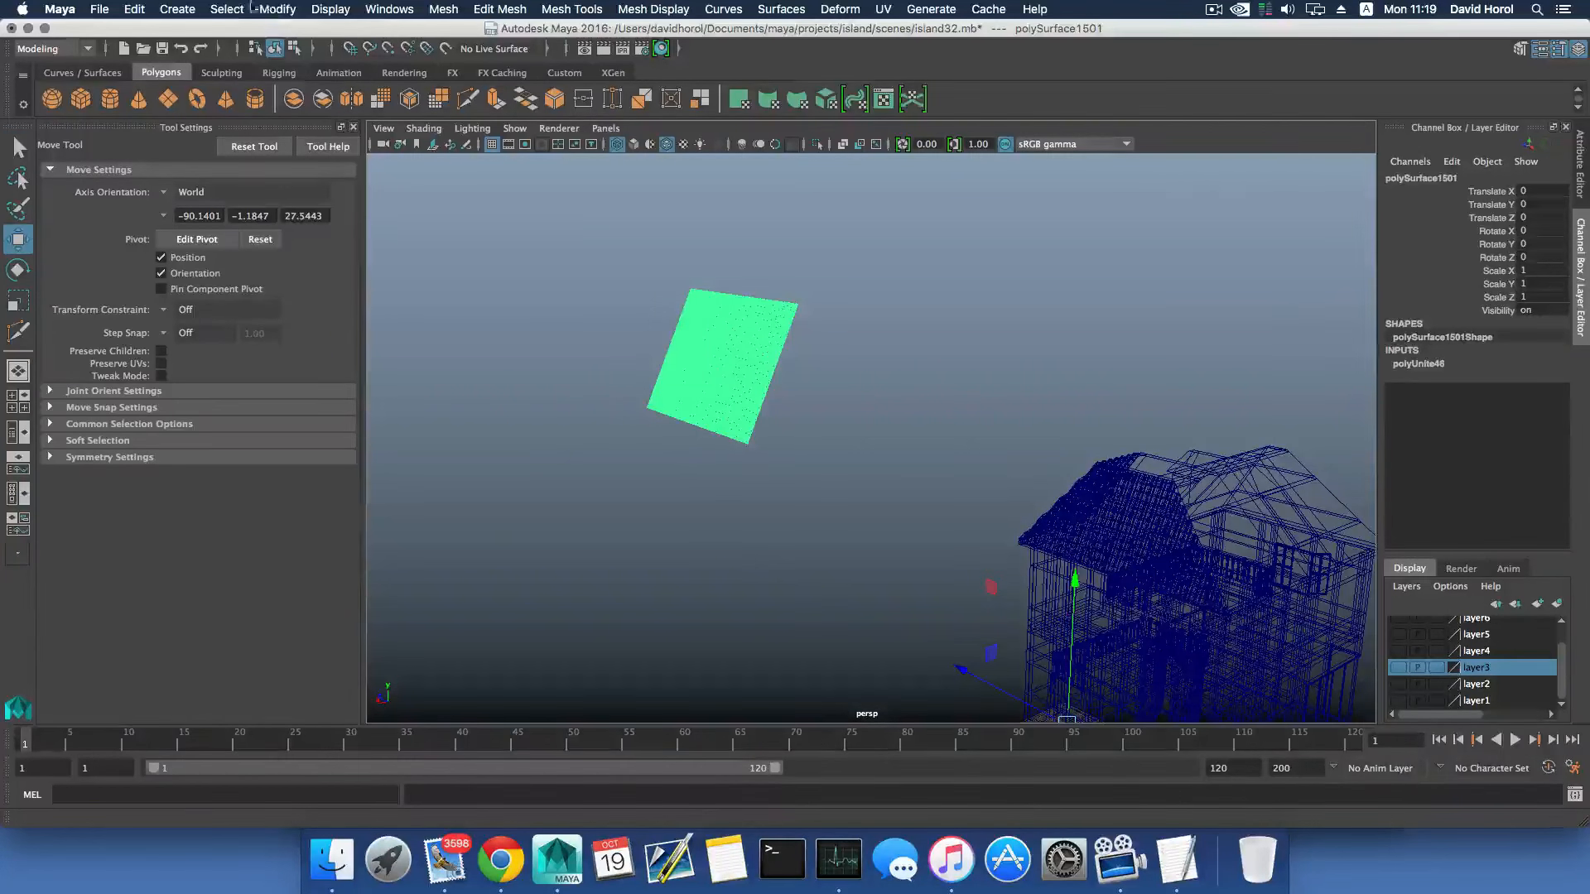
pyautogui.click(278, 9)
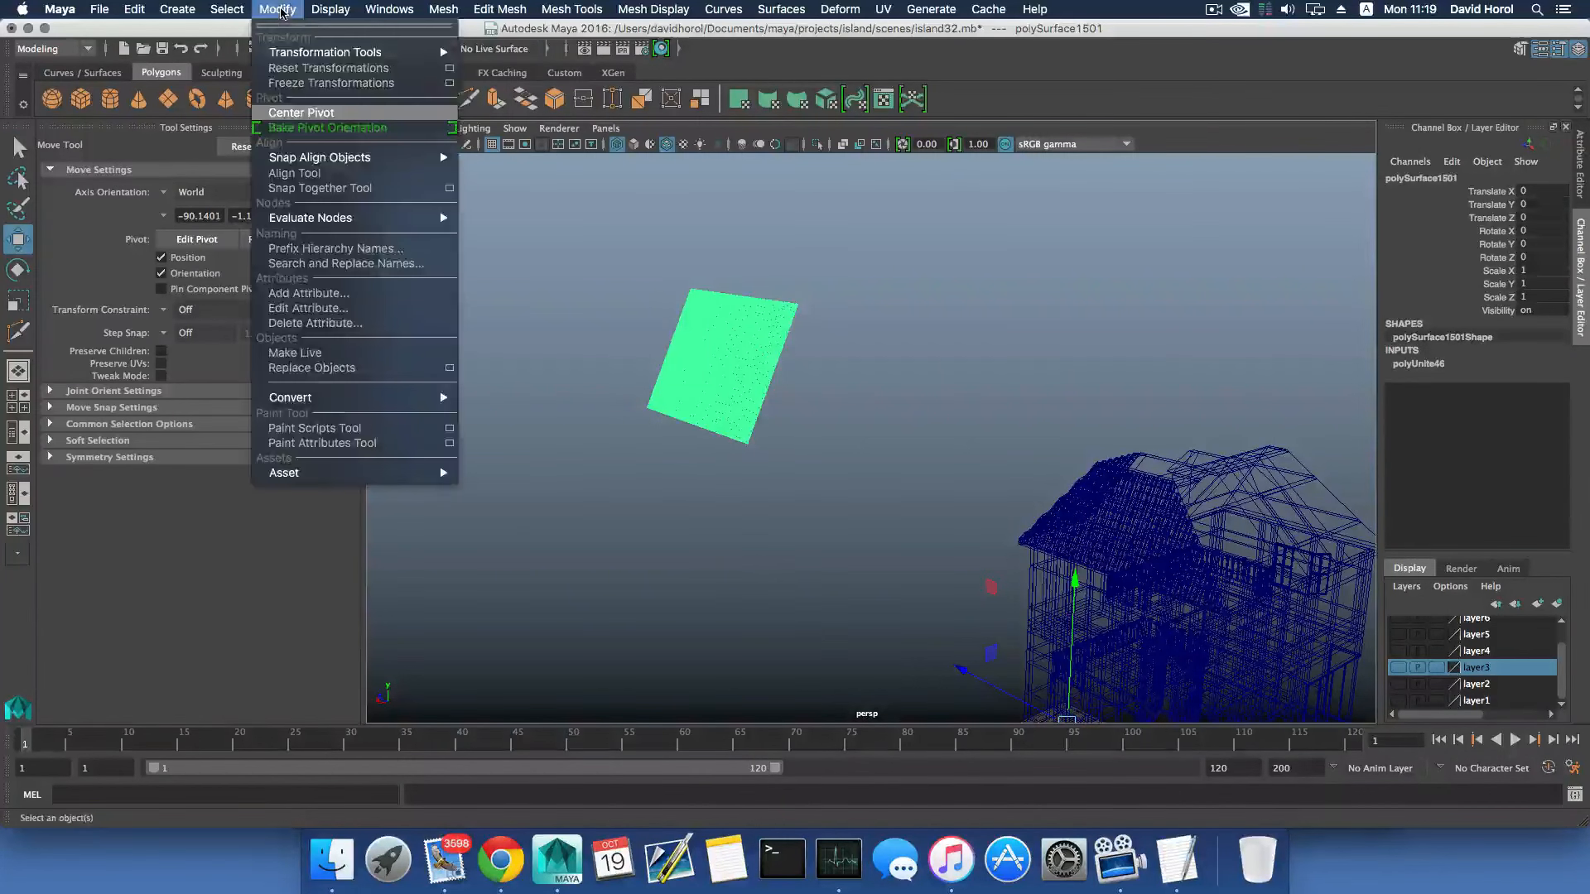
pyautogui.click(298, 115)
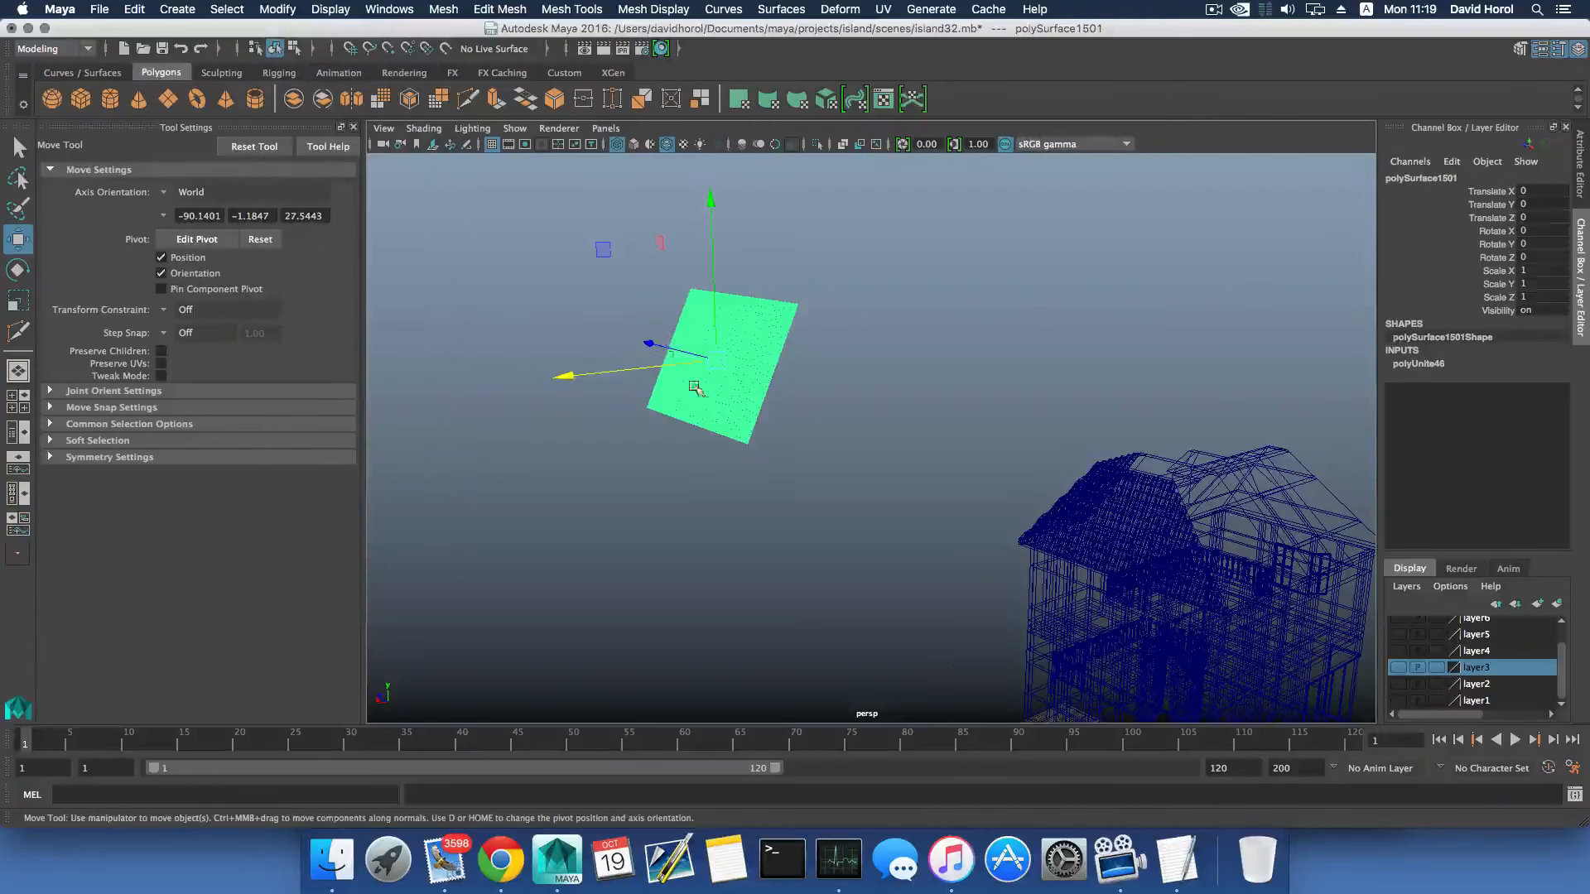
pyautogui.moveTo(648, 343); pyautogui.dragTo(1172, 387)
pyautogui.keyDown('alt'); pyautogui.moveTo(1020, 454); pyautogui.dragTo(677, 398, button='middle'); pyautogui.keyUp('alt')
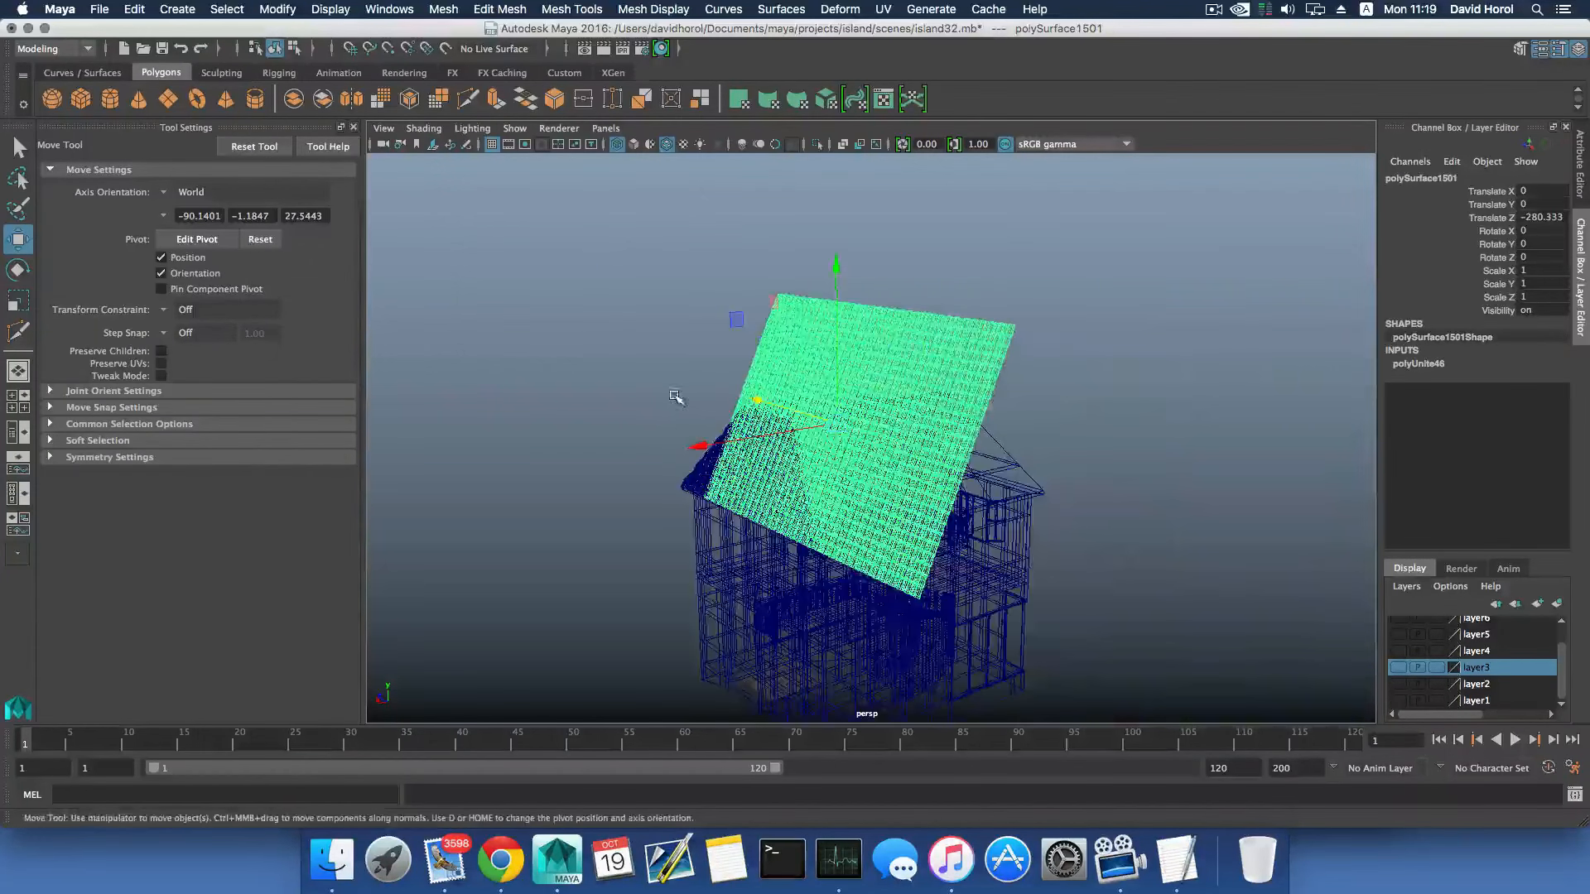
# - Rotate the spare tile mesh 90 degrees about Y and move it toward the unroofed end slope, to Translate X -30.006 and Z -275.389
pyautogui.press('e')
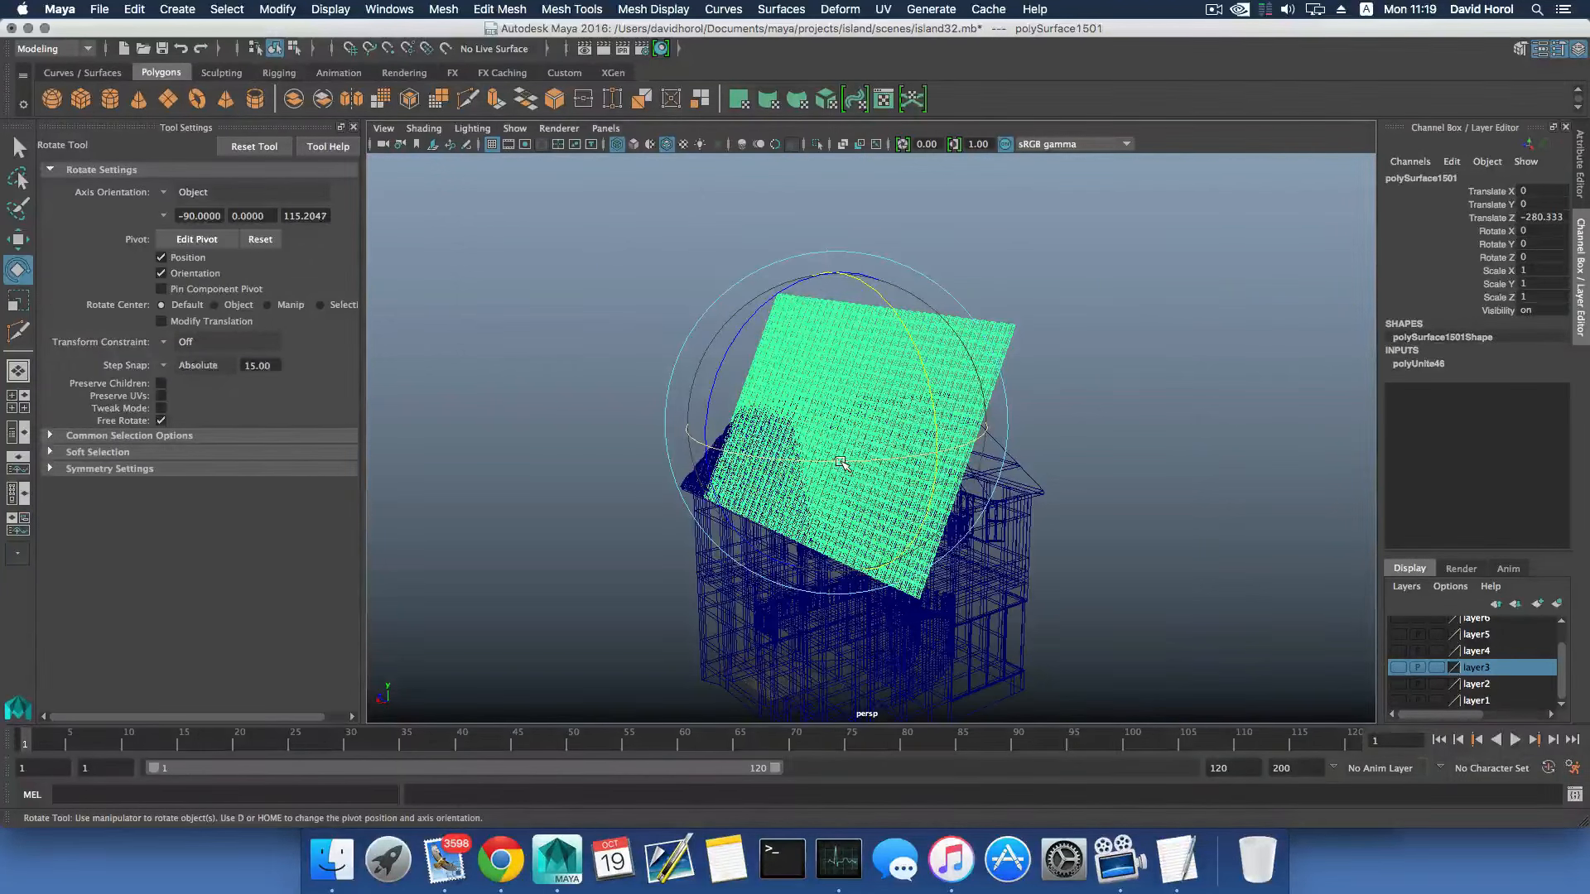
pyautogui.moveTo(841, 463)
pyautogui.mouseDown()
pyautogui.moveTo(979, 445)
pyautogui.moveTo(786, 449)
pyautogui.moveTo(748, 468)
pyautogui.moveTo(723, 376)
pyautogui.moveTo(745, 348)
pyautogui.moveTo(685, 340)
pyautogui.moveTo(567, 364)
pyautogui.moveTo(718, 358)
pyautogui.moveTo(699, 365)
pyautogui.moveTo(763, 425)
pyautogui.mouseUp()
pyautogui.press('w')
pyautogui.keyDown('alt'); pyautogui.moveTo(764, 426); pyautogui.dragTo(1045, 512, button='right'); pyautogui.keyUp('alt')
pyautogui.keyDown('alt'); pyautogui.moveTo(799, 479); pyautogui.dragTo(668, 479); pyautogui.keyUp('alt')
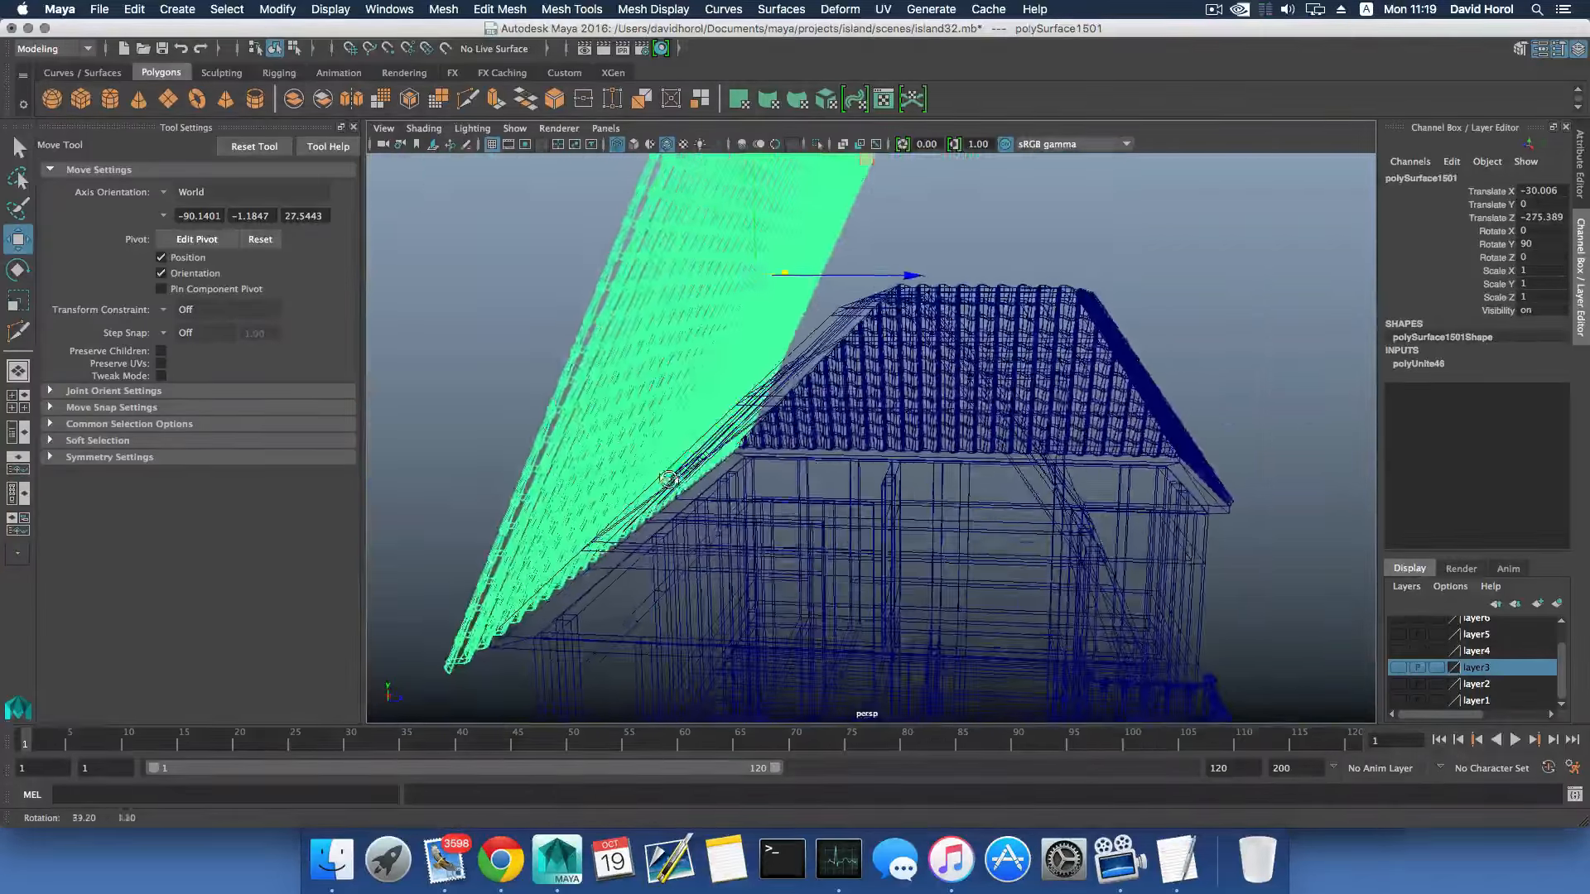
# - Switch to shaded display and shift the tile mesh along Z onto the eave edge, to Translate Z -276.248
pyautogui.moveTo(802, 346)
pyautogui.keyDown('alt'); pyautogui.mouseDown()
pyautogui.moveTo(746, 352)
pyautogui.moveTo(789, 348)
pyautogui.moveTo(748, 379)
pyautogui.mouseUp(); pyautogui.keyUp('alt')
pyautogui.keyDown('alt'); pyautogui.moveTo(749, 378); pyautogui.dragTo(795, 406, button='right'); pyautogui.keyUp('alt')
pyautogui.keyDown('alt'); pyautogui.moveTo(795, 406); pyautogui.dragTo(830, 440); pyautogui.keyUp('alt')
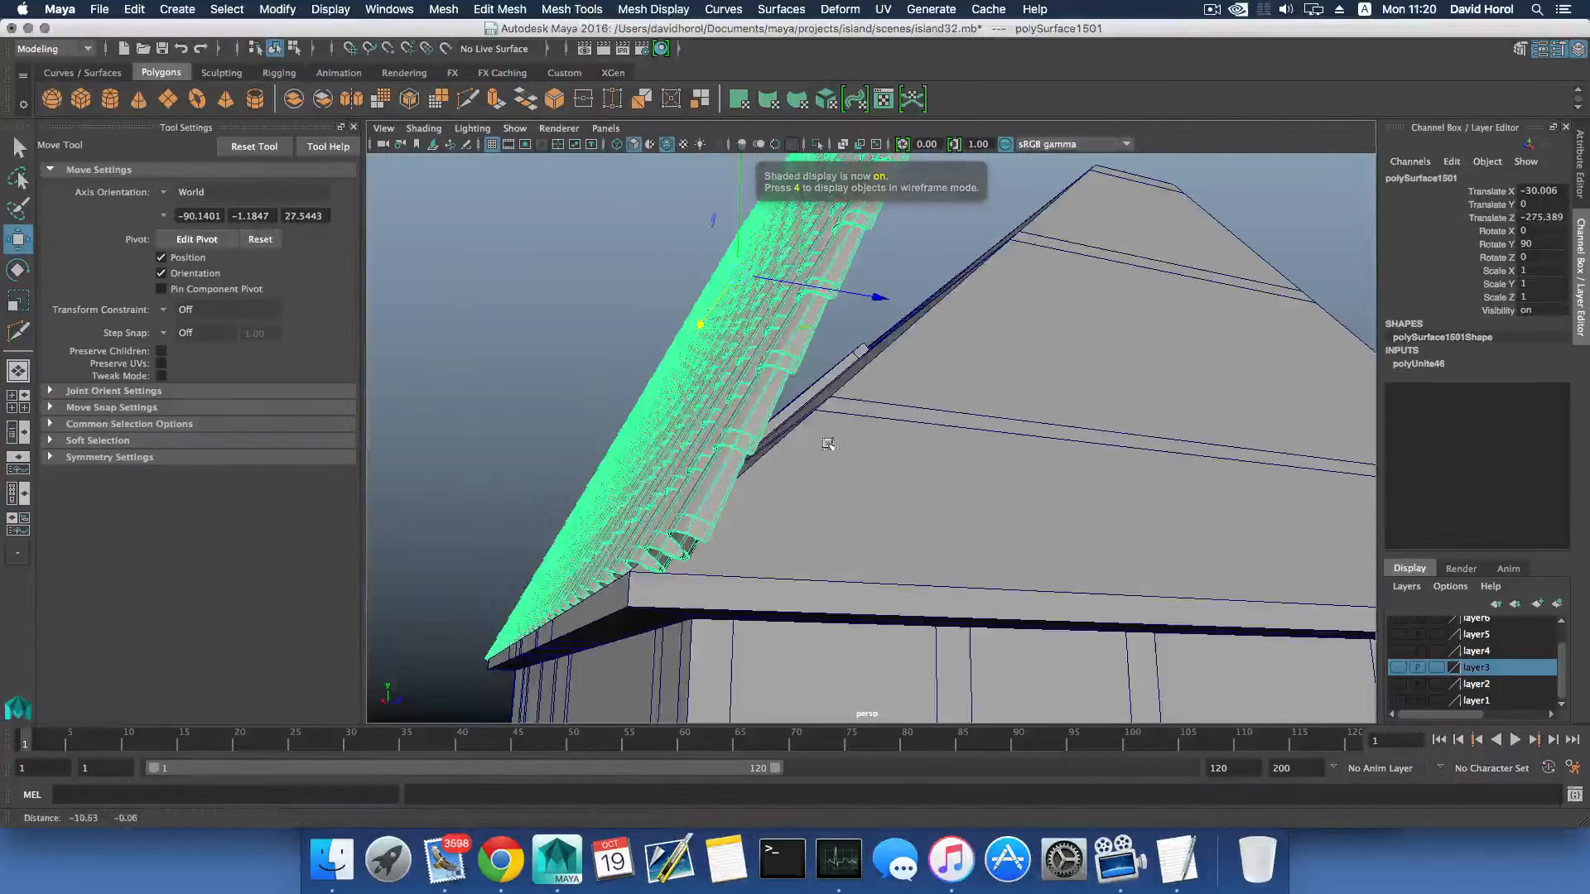
pyautogui.moveTo(875, 298); pyautogui.dragTo(874, 298, button='middle')
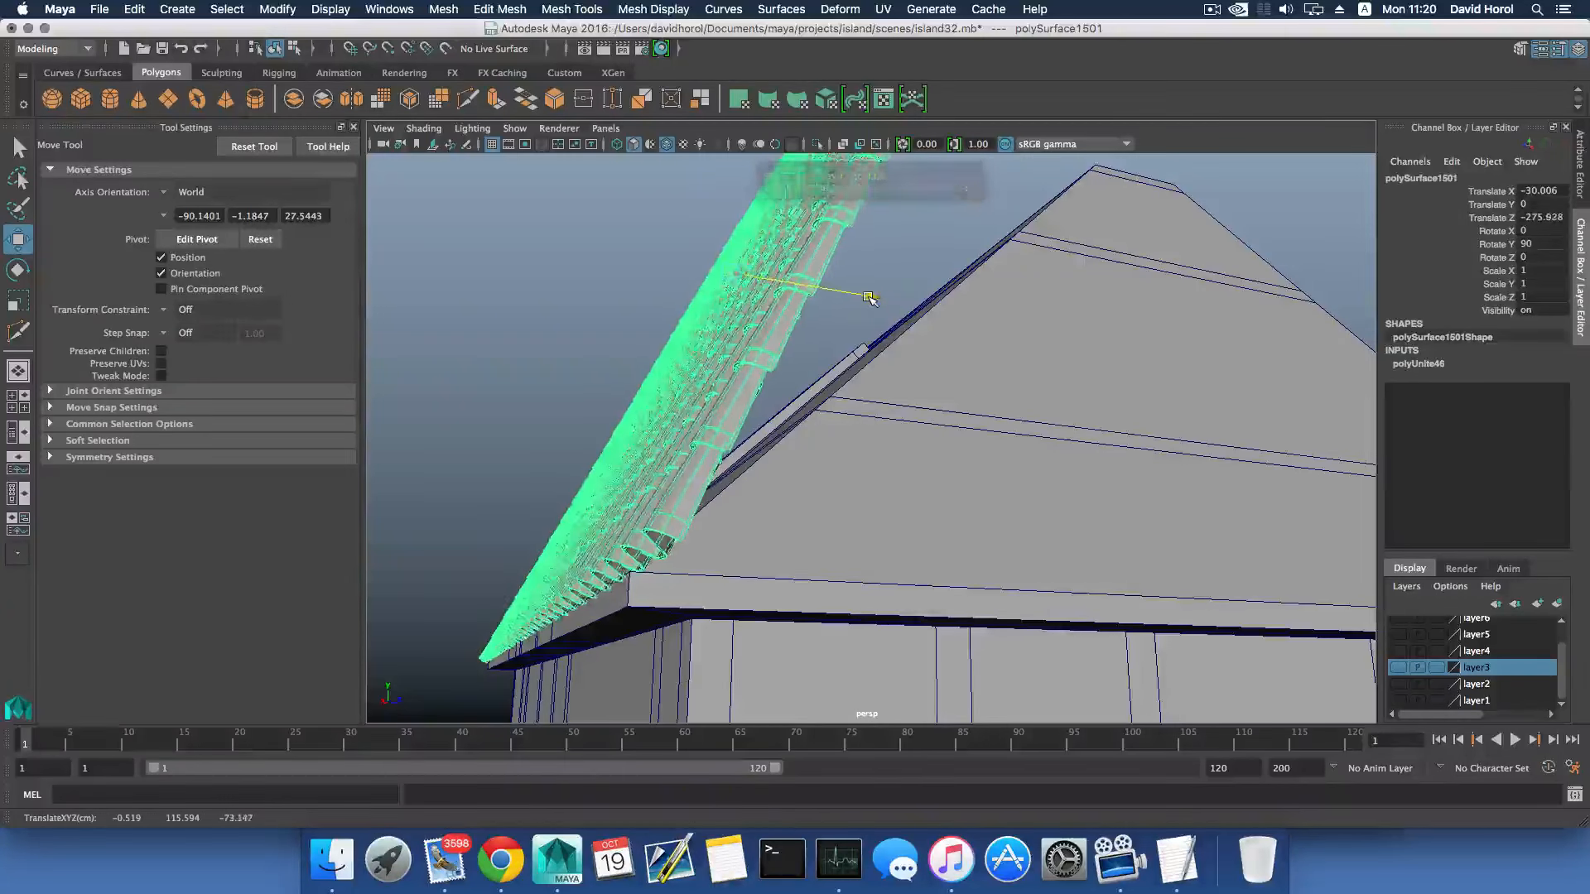
pyautogui.keyDown('alt'); pyautogui.moveTo(501, 454); pyautogui.dragTo(787, 478); pyautogui.keyUp('alt')
pyautogui.keyDown('alt'); pyautogui.moveTo(571, 505); pyautogui.dragTo(633, 537, button='right'); pyautogui.keyUp('alt')
pyautogui.keyDown('alt'); pyautogui.moveTo(634, 536); pyautogui.dragTo(700, 600); pyautogui.keyUp('alt')
pyautogui.keyDown('alt'); pyautogui.moveTo(699, 601); pyautogui.dragTo(784, 540, button='middle'); pyautogui.keyUp('alt')
# - Examine in the side and front views how the tile mesh sits at the eave and lines up with the existing roof tiles
pyautogui.press('space')
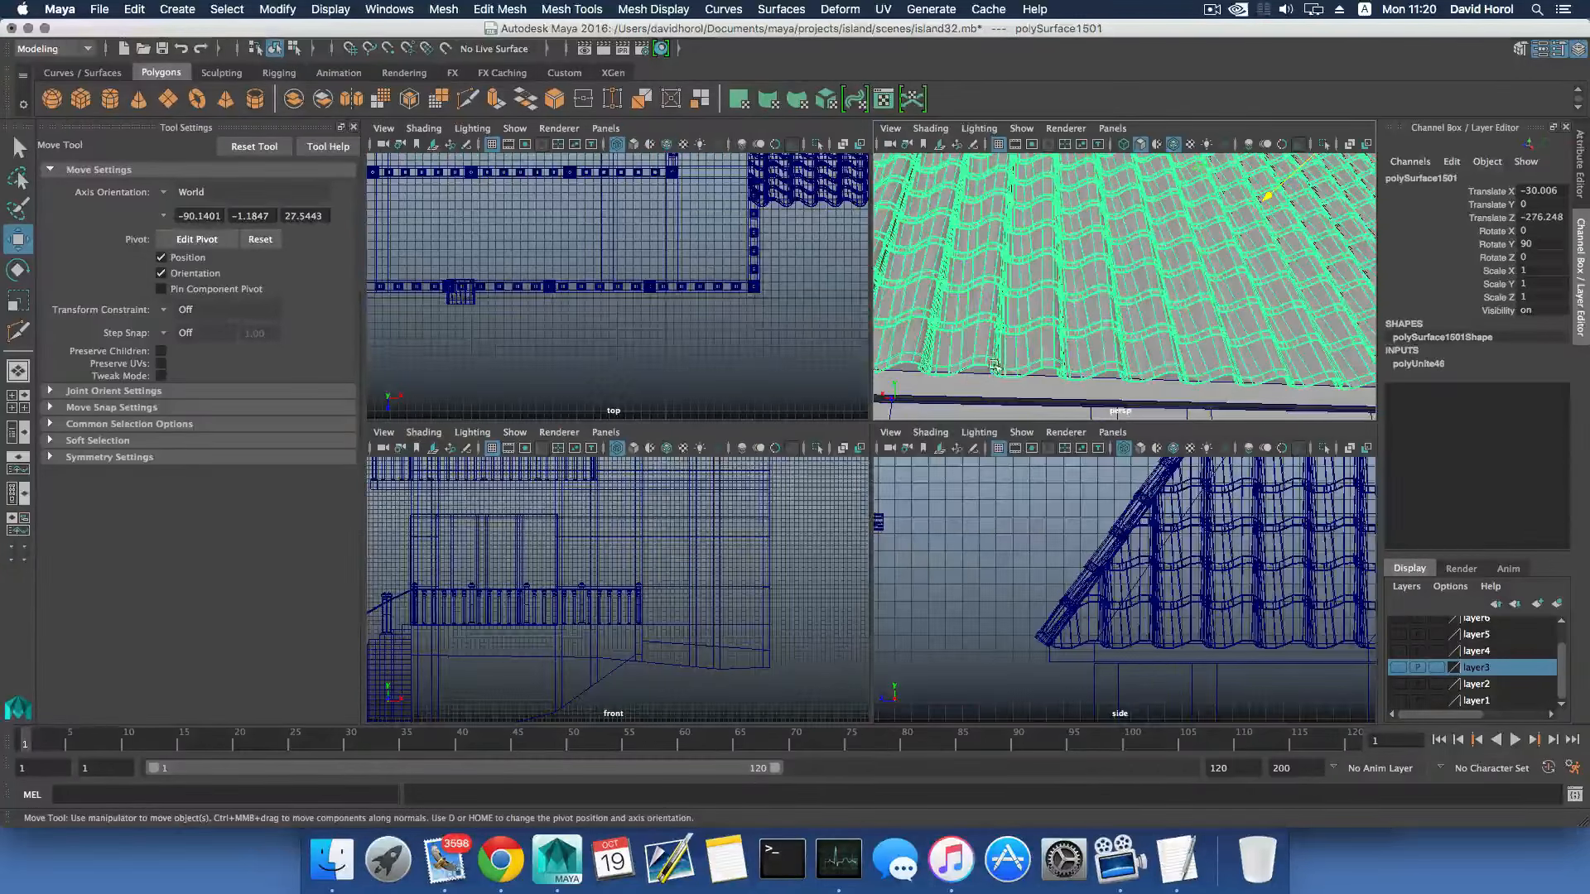
pyautogui.press('space')
pyautogui.press('space')
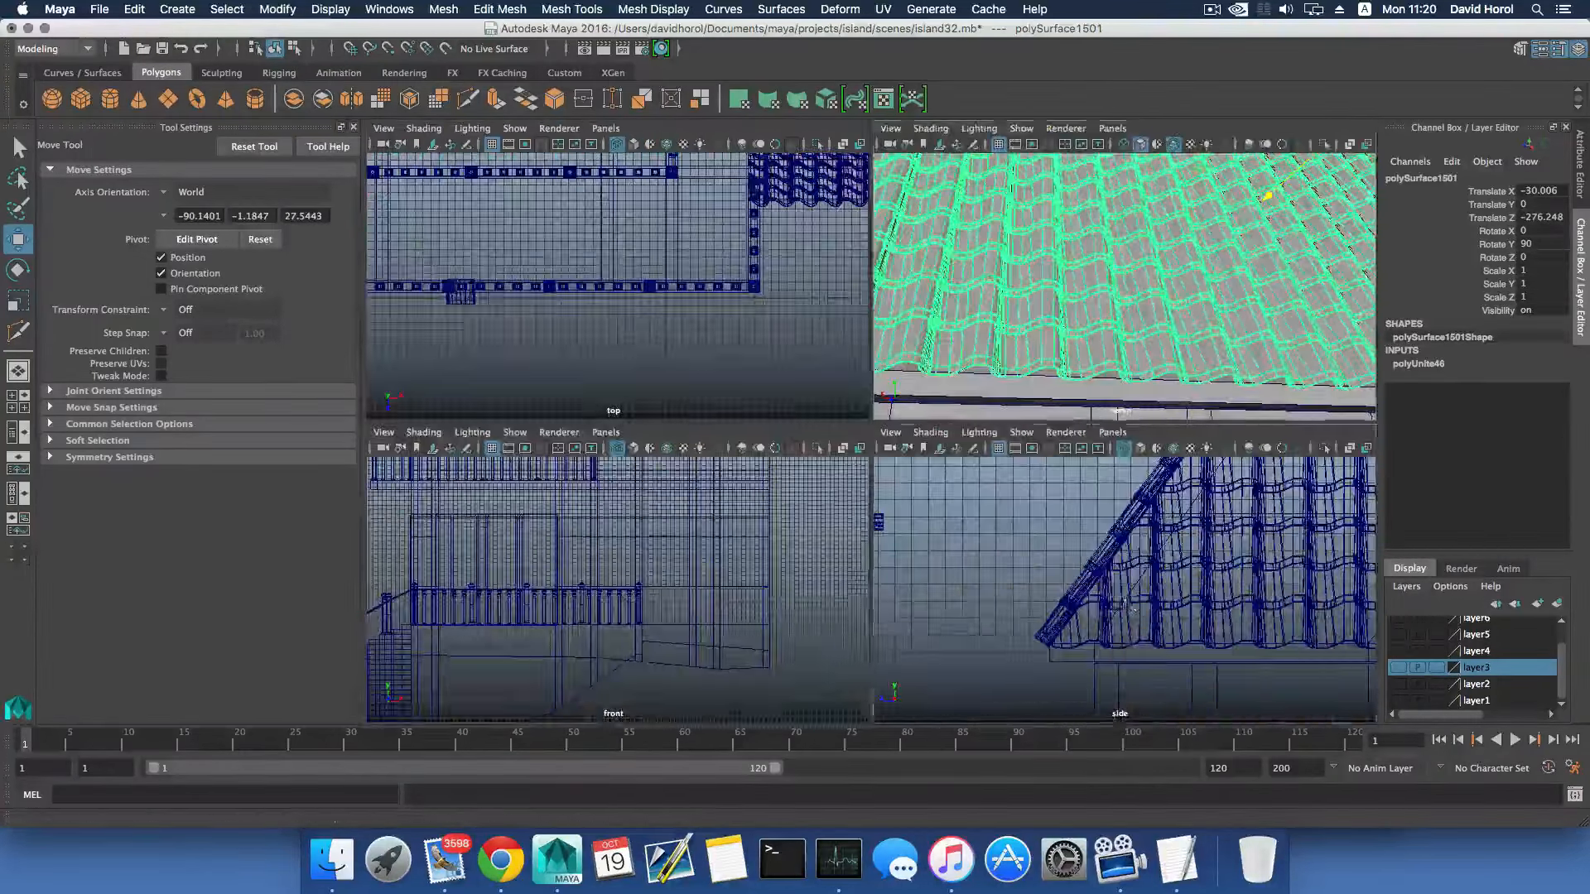
pyautogui.press('space')
pyautogui.scroll(-5, 1069, 577)
pyautogui.keyDown('alt'); pyautogui.moveTo(1093, 489); pyautogui.dragTo(789, 563, button='middle'); pyautogui.keyUp('alt')
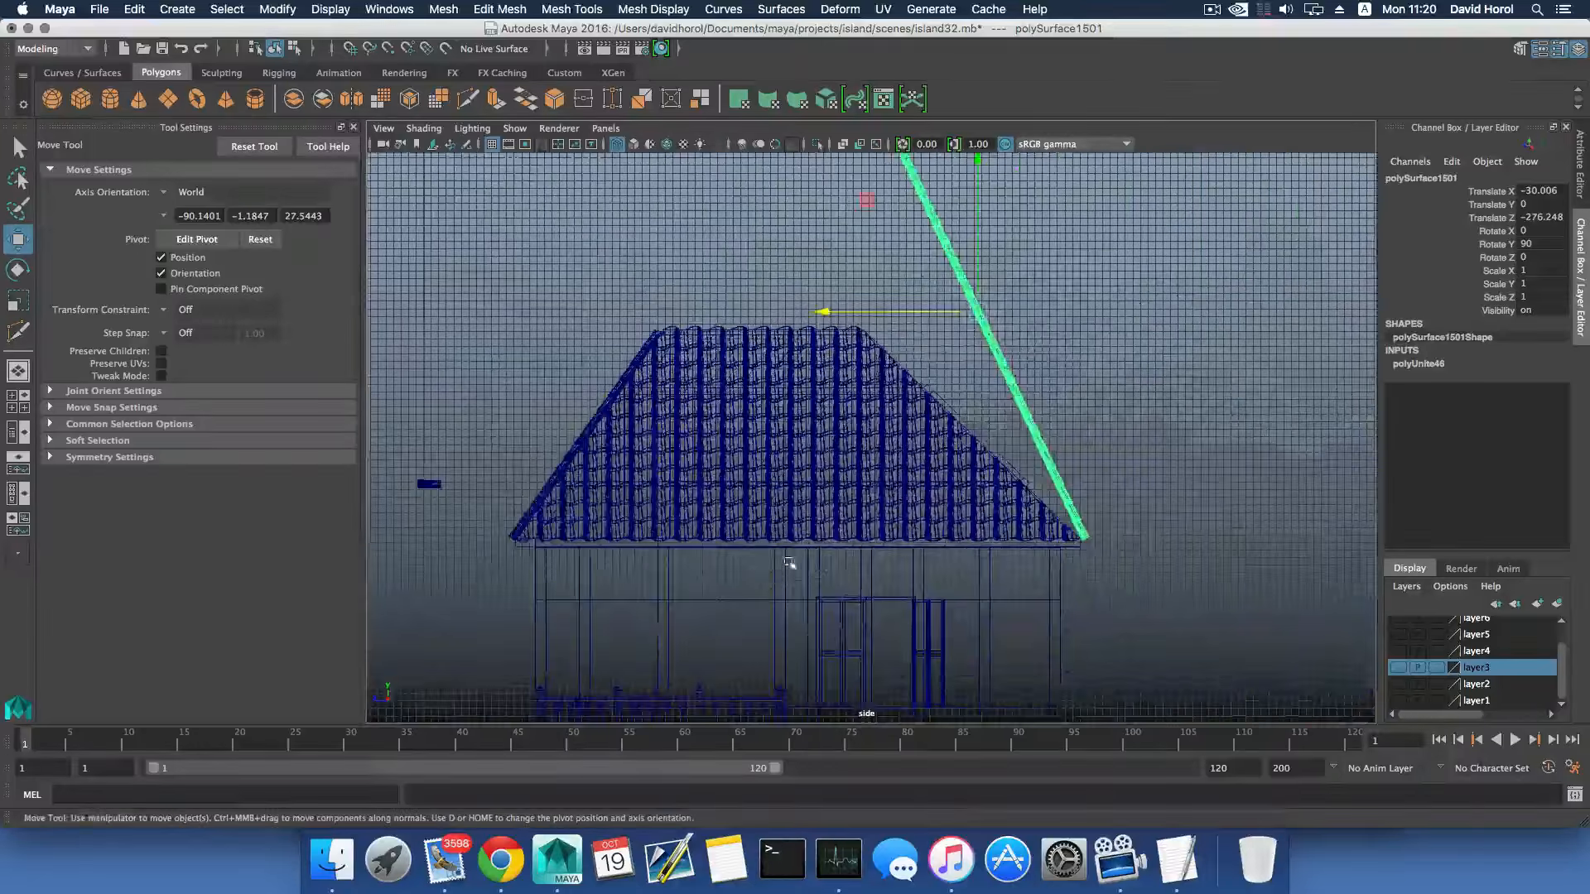
pyautogui.press('space')
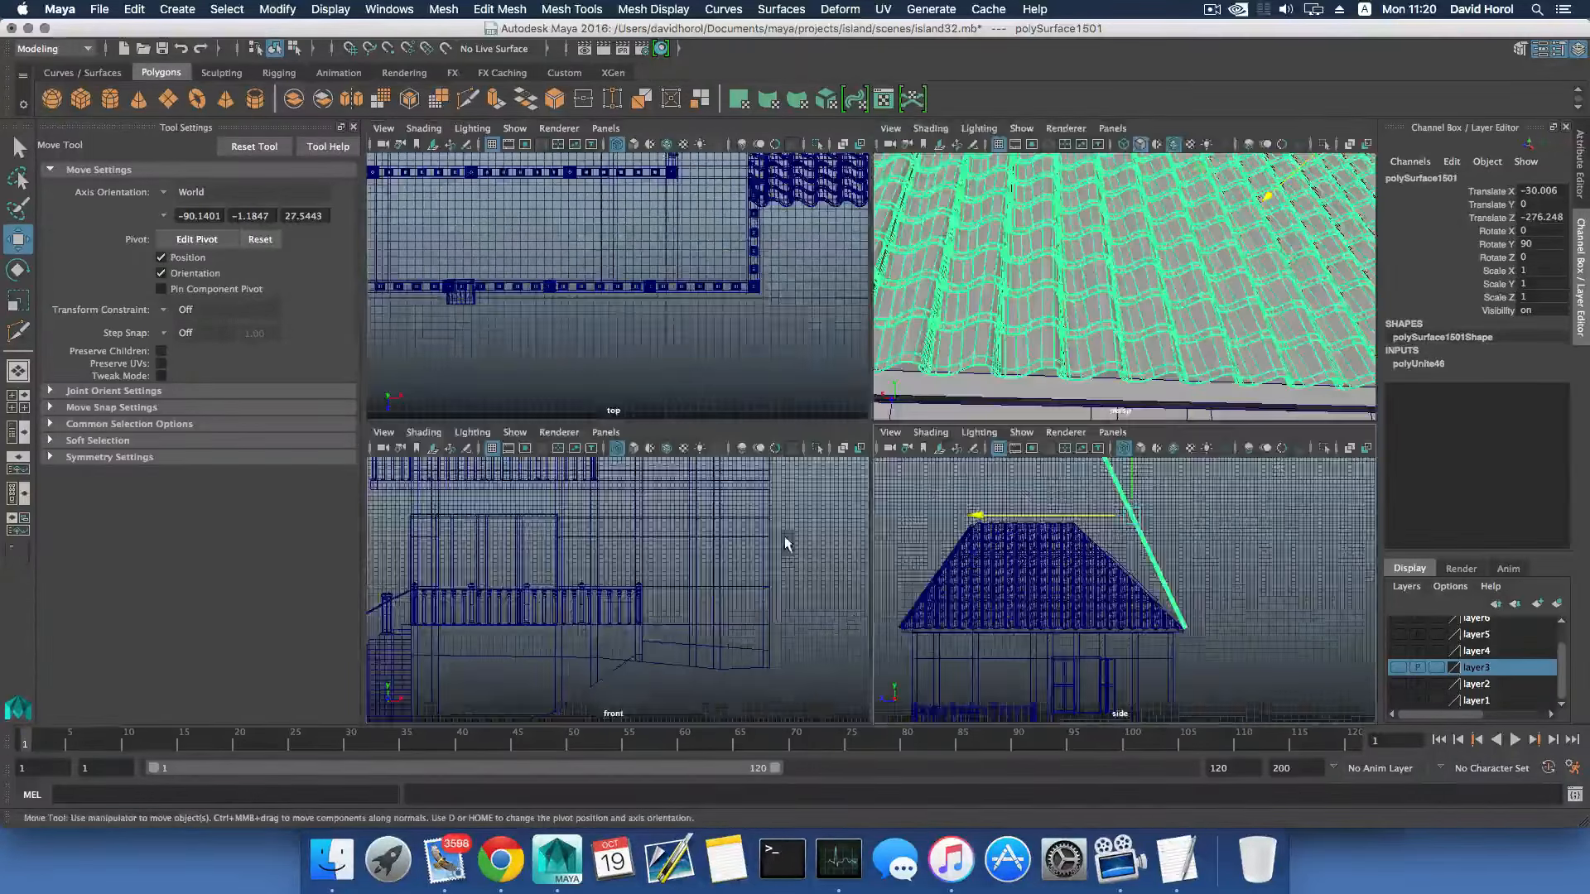
pyautogui.press('space')
pyautogui.scroll(-5, 710, 586)
pyautogui.keyDown('alt'); pyautogui.moveTo(756, 415); pyautogui.dragTo(782, 613, button='middle'); pyautogui.keyUp('alt')
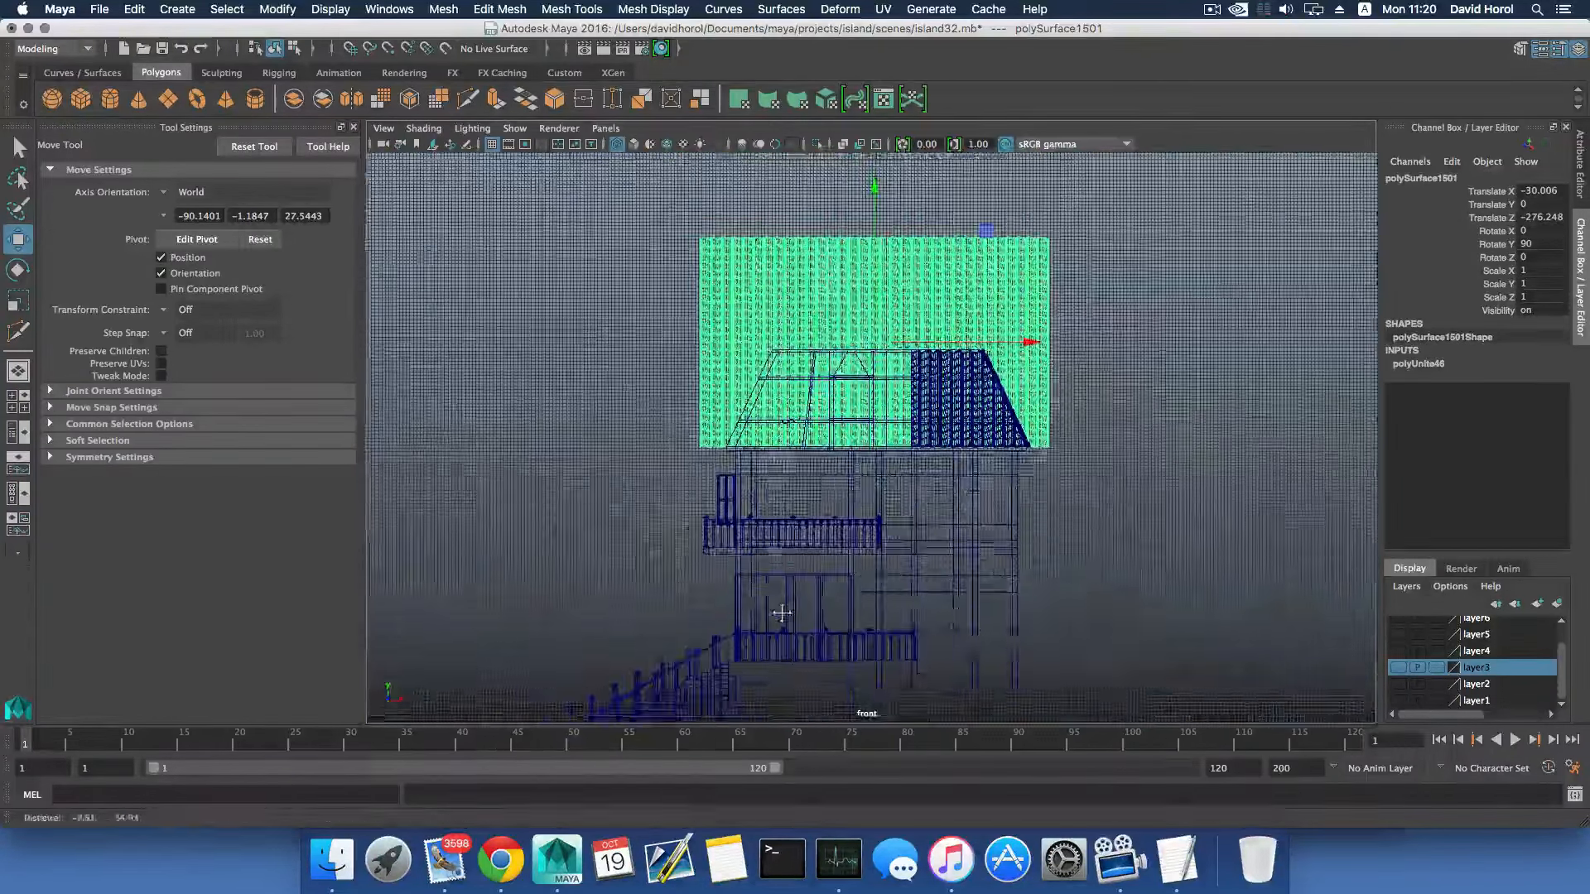
pyautogui.scroll(3, 785, 613)
pyautogui.scroll(5, 785, 612)
pyautogui.keyDown('alt'); pyautogui.moveTo(841, 511); pyautogui.dragTo(690, 606, button='middle'); pyautogui.keyUp('alt')
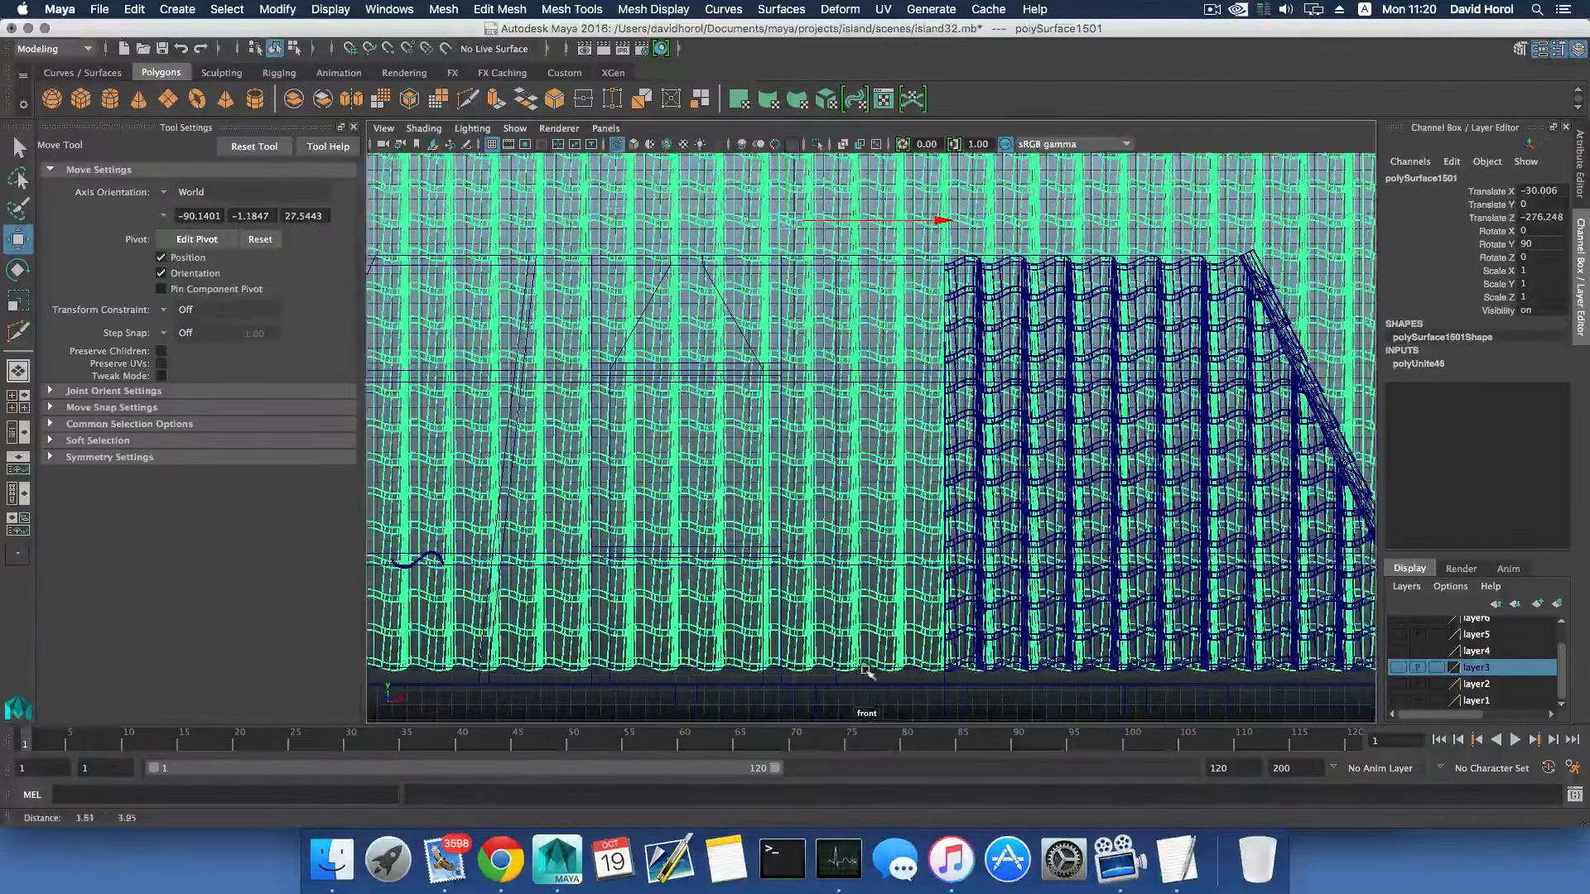
pyautogui.keyDown('alt'); pyautogui.moveTo(866, 670); pyautogui.dragTo(864, 667, button='middle'); pyautogui.keyUp('alt')
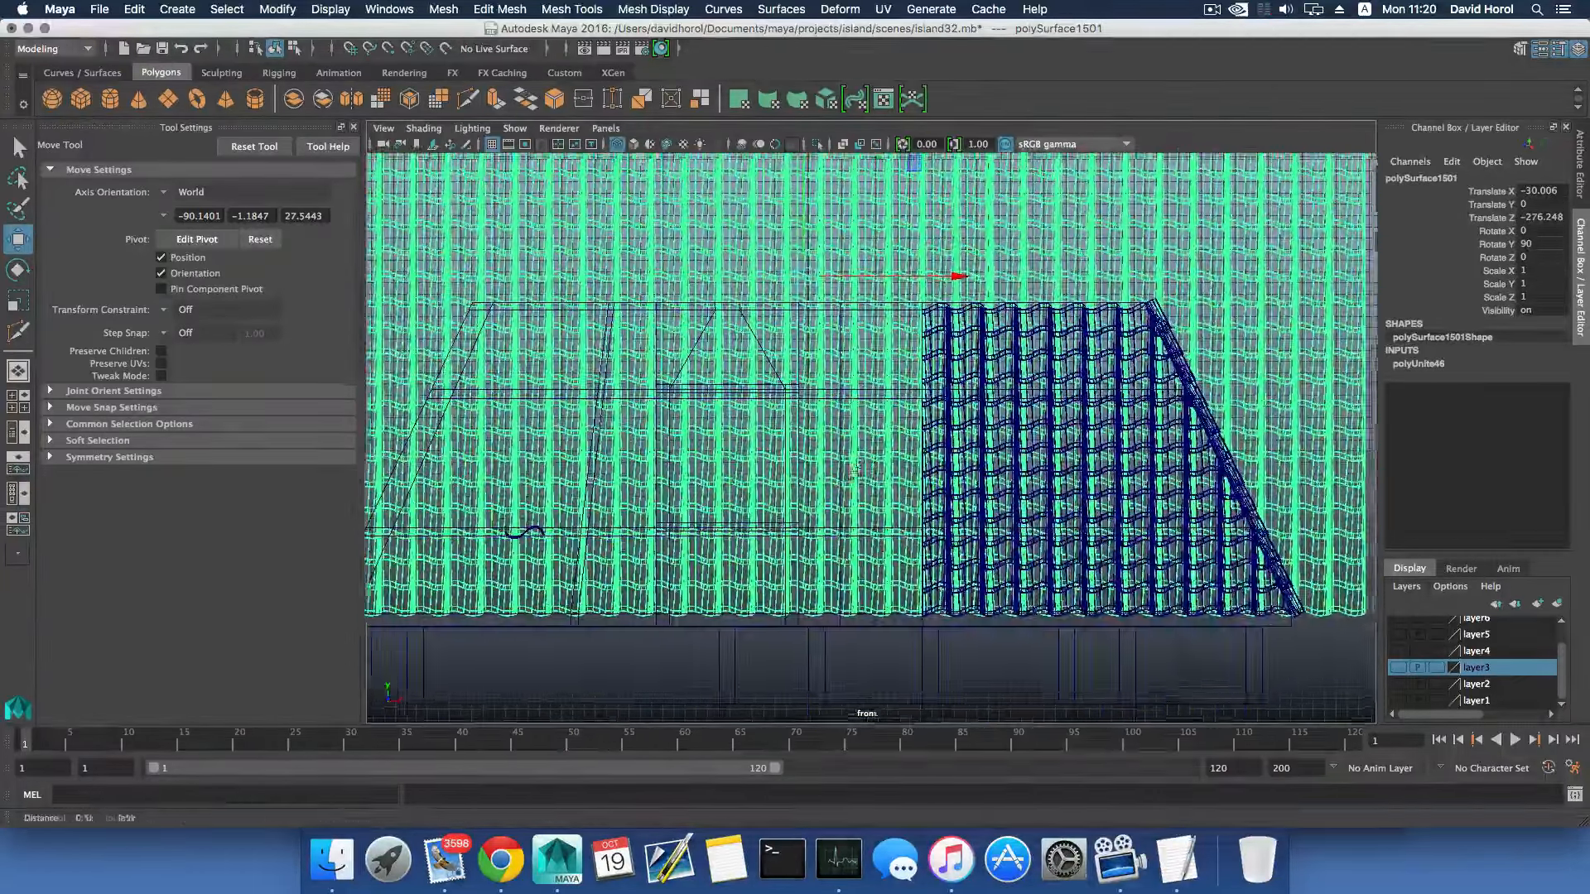
pyautogui.keyDown('alt'); pyautogui.moveTo(844, 553); pyautogui.dragTo(790, 636, button='middle'); pyautogui.keyUp('alt')
pyautogui.keyDown('alt'); pyautogui.moveTo(775, 305); pyautogui.dragTo(777, 287, button='middle'); pyautogui.keyUp('alt')
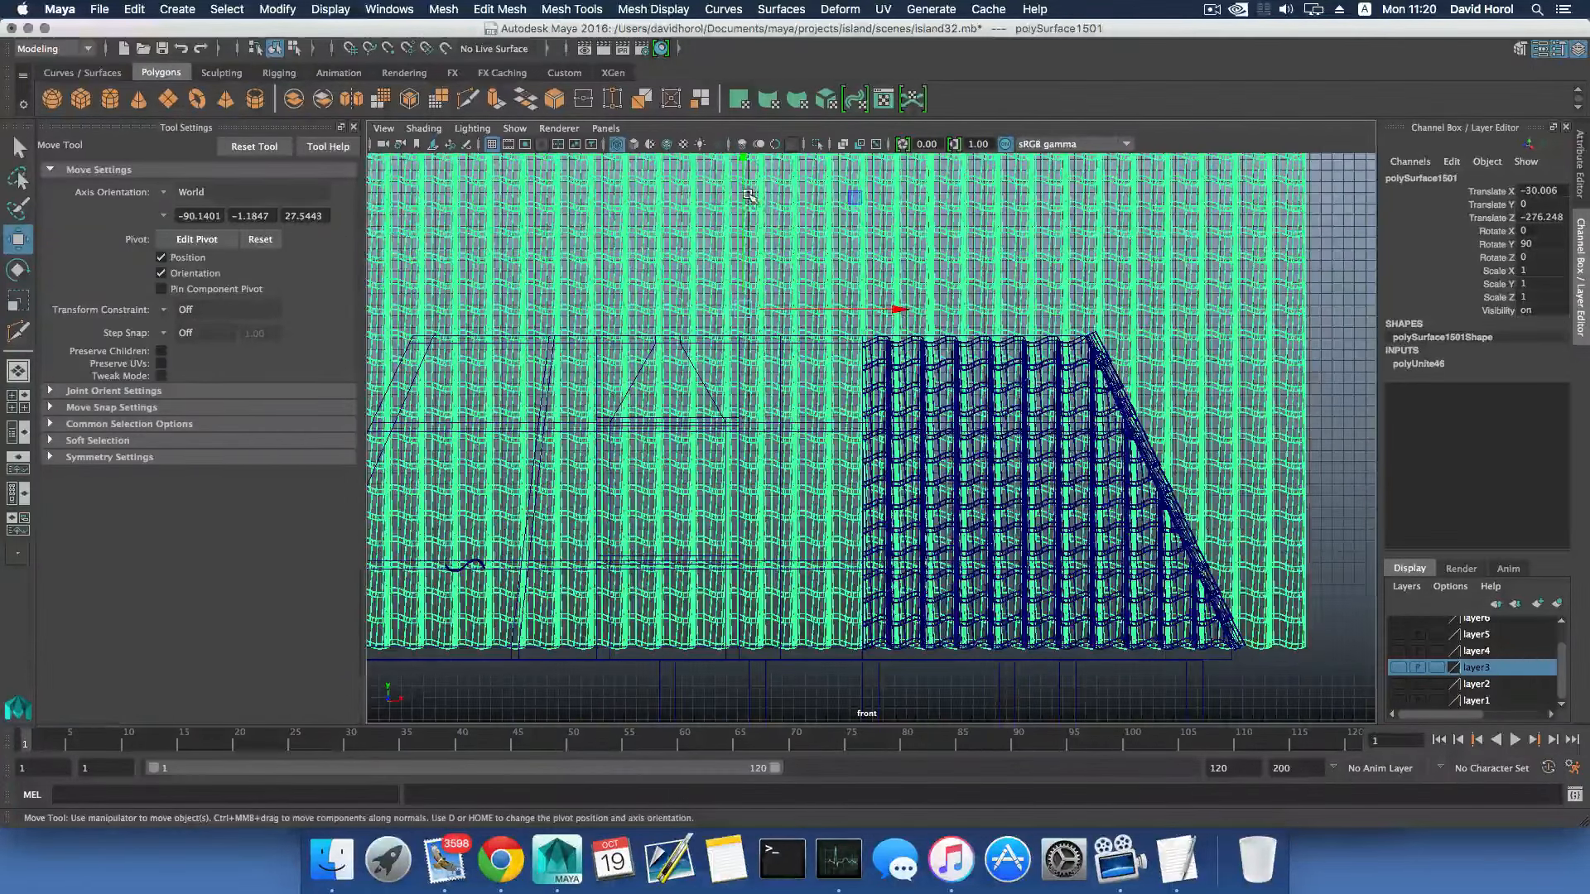
pyautogui.moveTo(749, 196); pyautogui.dragTo(746, 195)
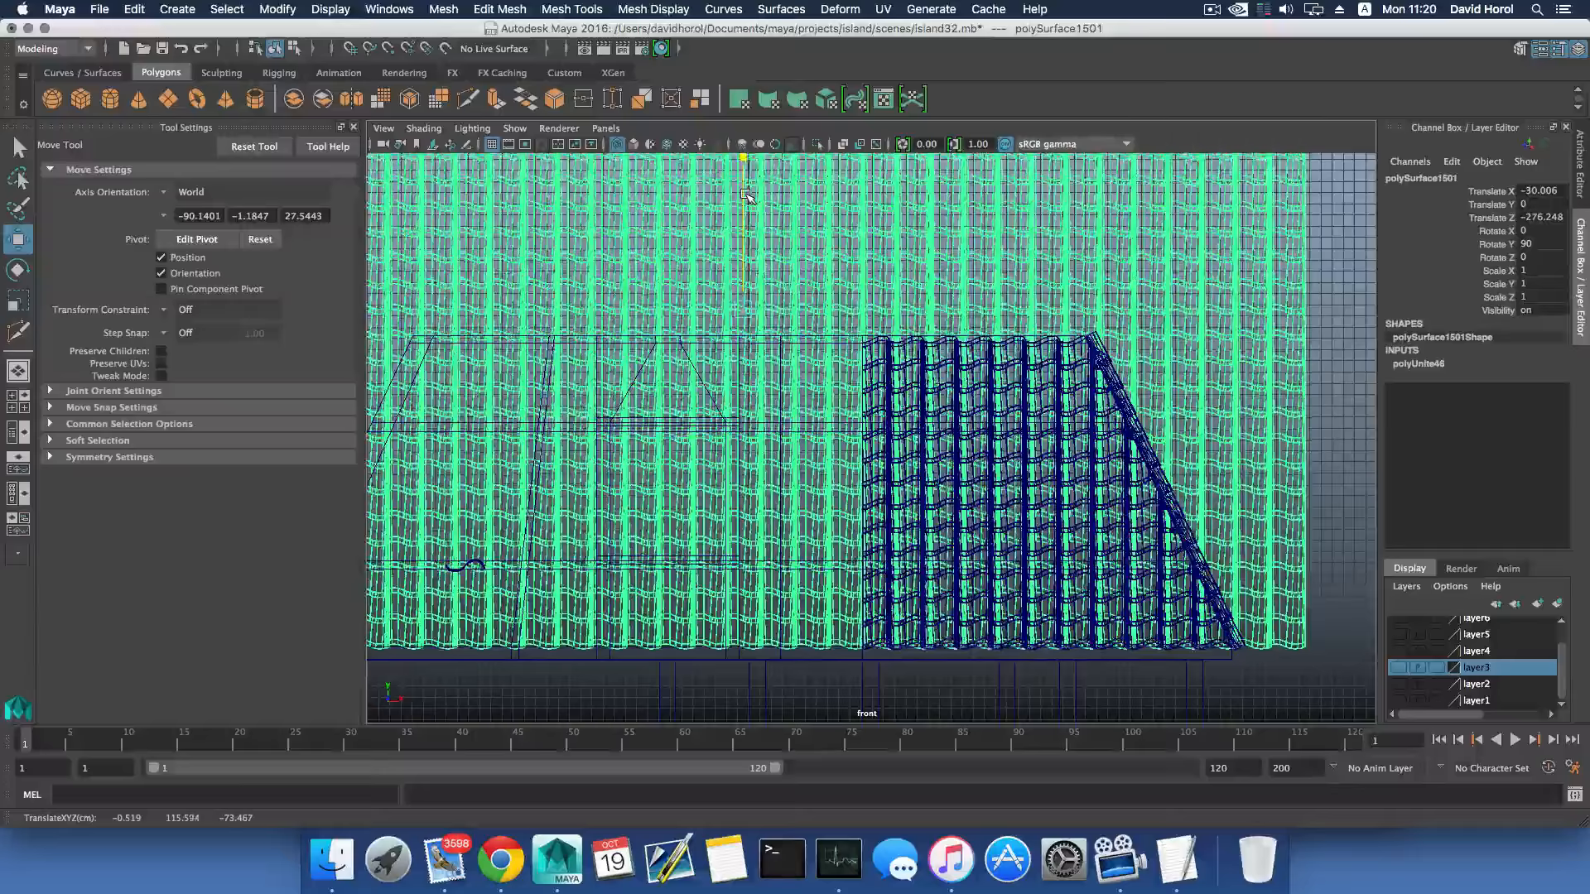
pyautogui.press('space')
pyautogui.press('space')
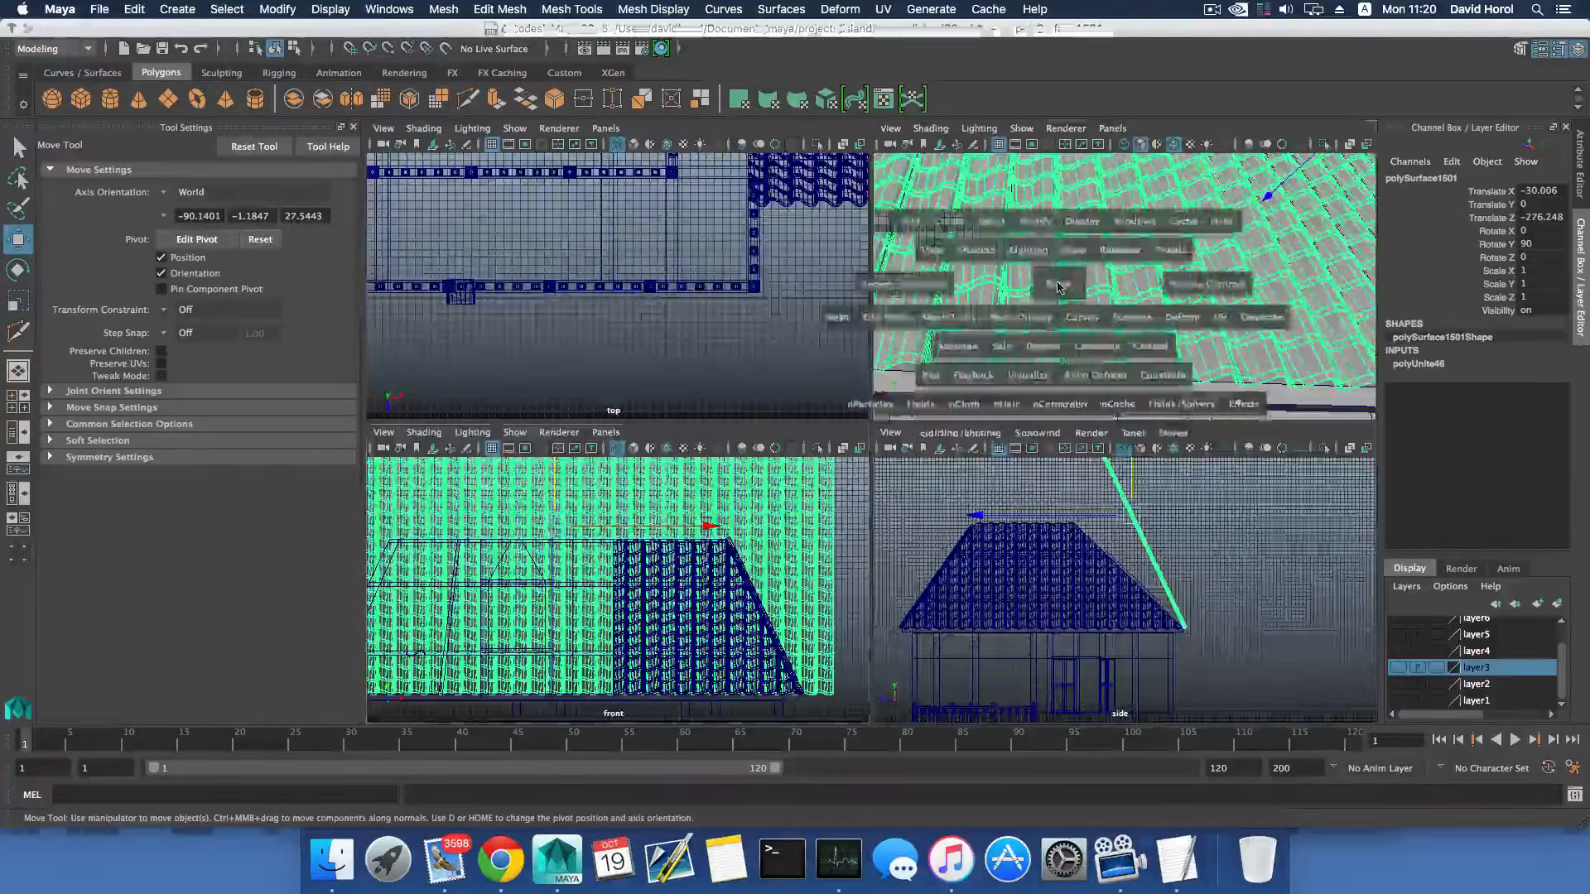
# - Nudge the tile mesh to Translate Z -276.22 and snap its pivot to the lowest edge of an eave tile
pyautogui.keyDown('alt'); pyautogui.moveTo(1224, 185); pyautogui.dragTo(1189, 494); pyautogui.keyUp('alt')
pyautogui.keyDown('alt'); pyautogui.moveTo(831, 426); pyautogui.dragTo(866, 534); pyautogui.keyUp('alt')
pyautogui.press('d')
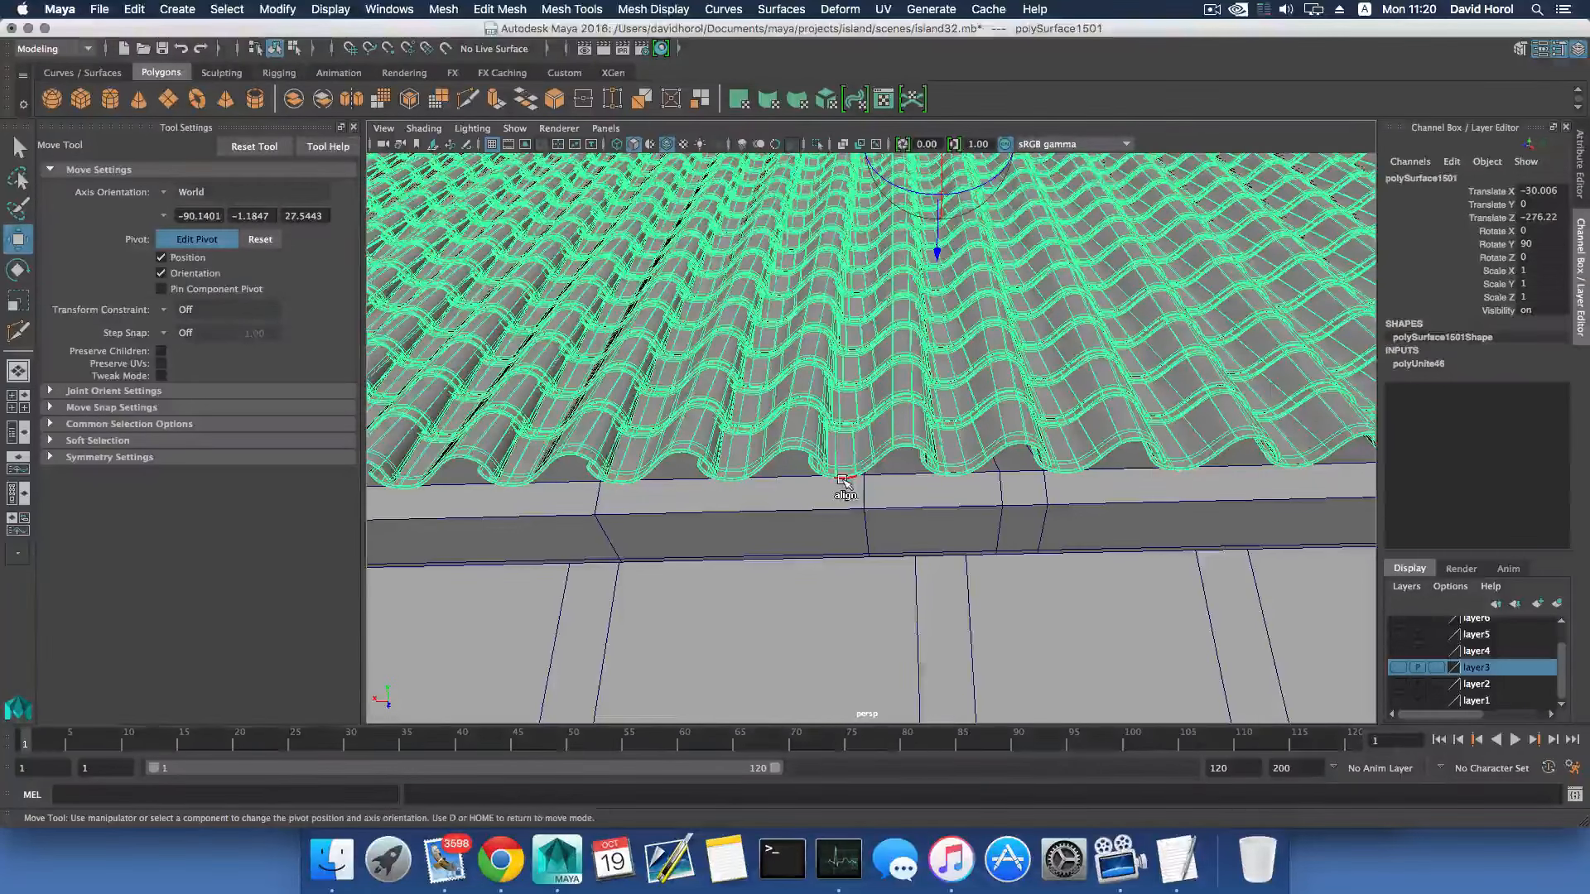
pyautogui.press('d')
pyautogui.scroll(10, 843, 486)
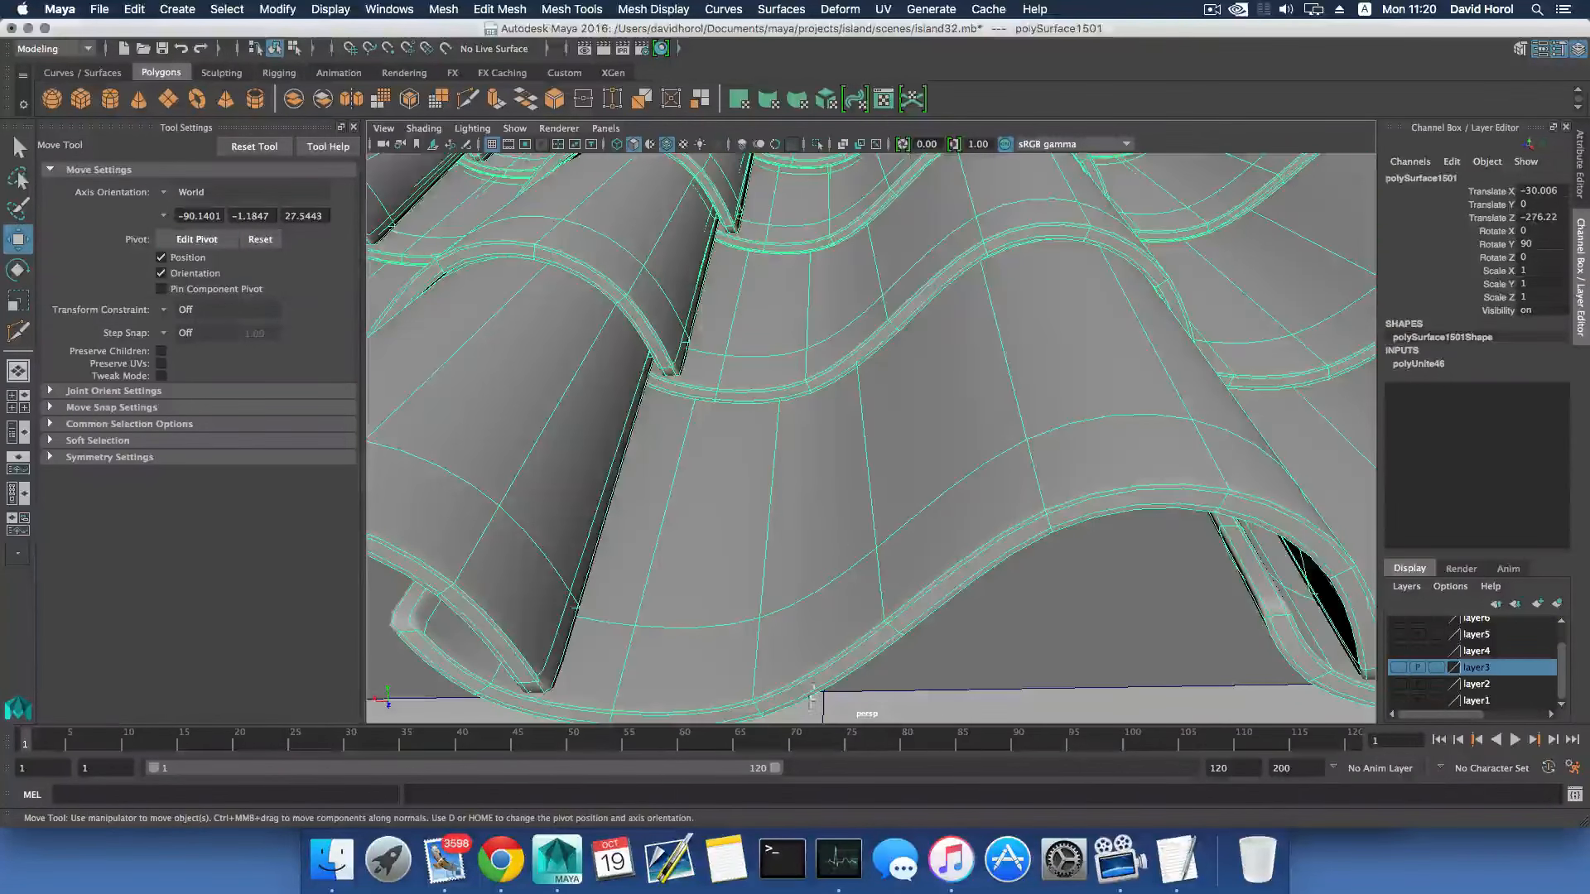
pyautogui.scroll(-6, 724, 718)
pyautogui.press('d')
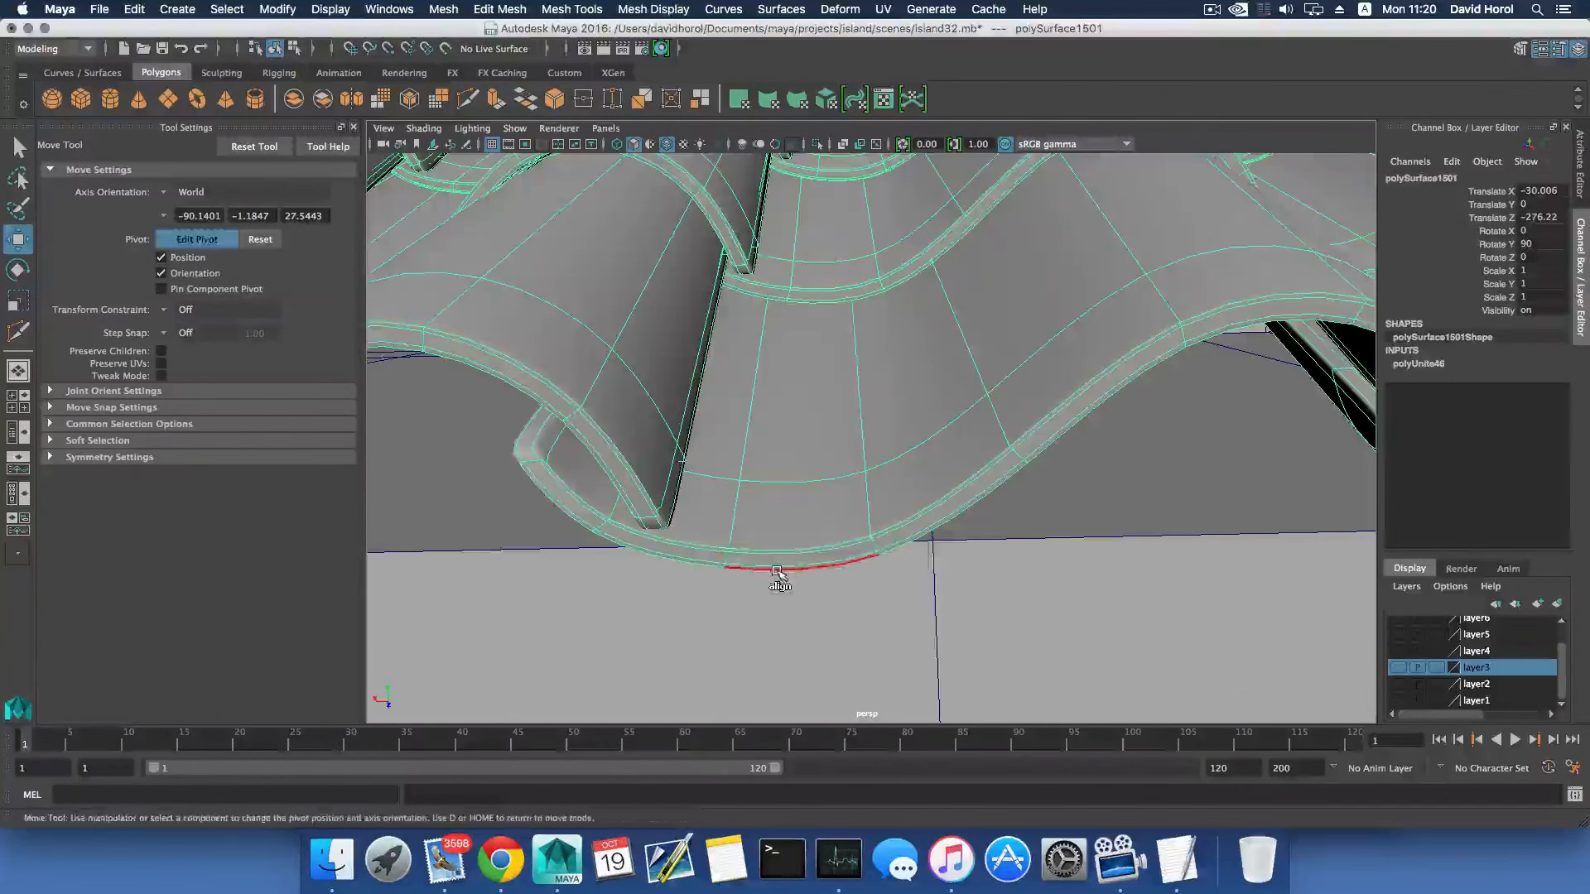
pyautogui.click(778, 570)
pyautogui.press('d')
# - Rotate the tile mesh about its eave pivot to match the roof pitch, to Rotate X 90, Y 69.545 and Z 90
pyautogui.press('e')
pyautogui.scroll(-15, 782, 574)
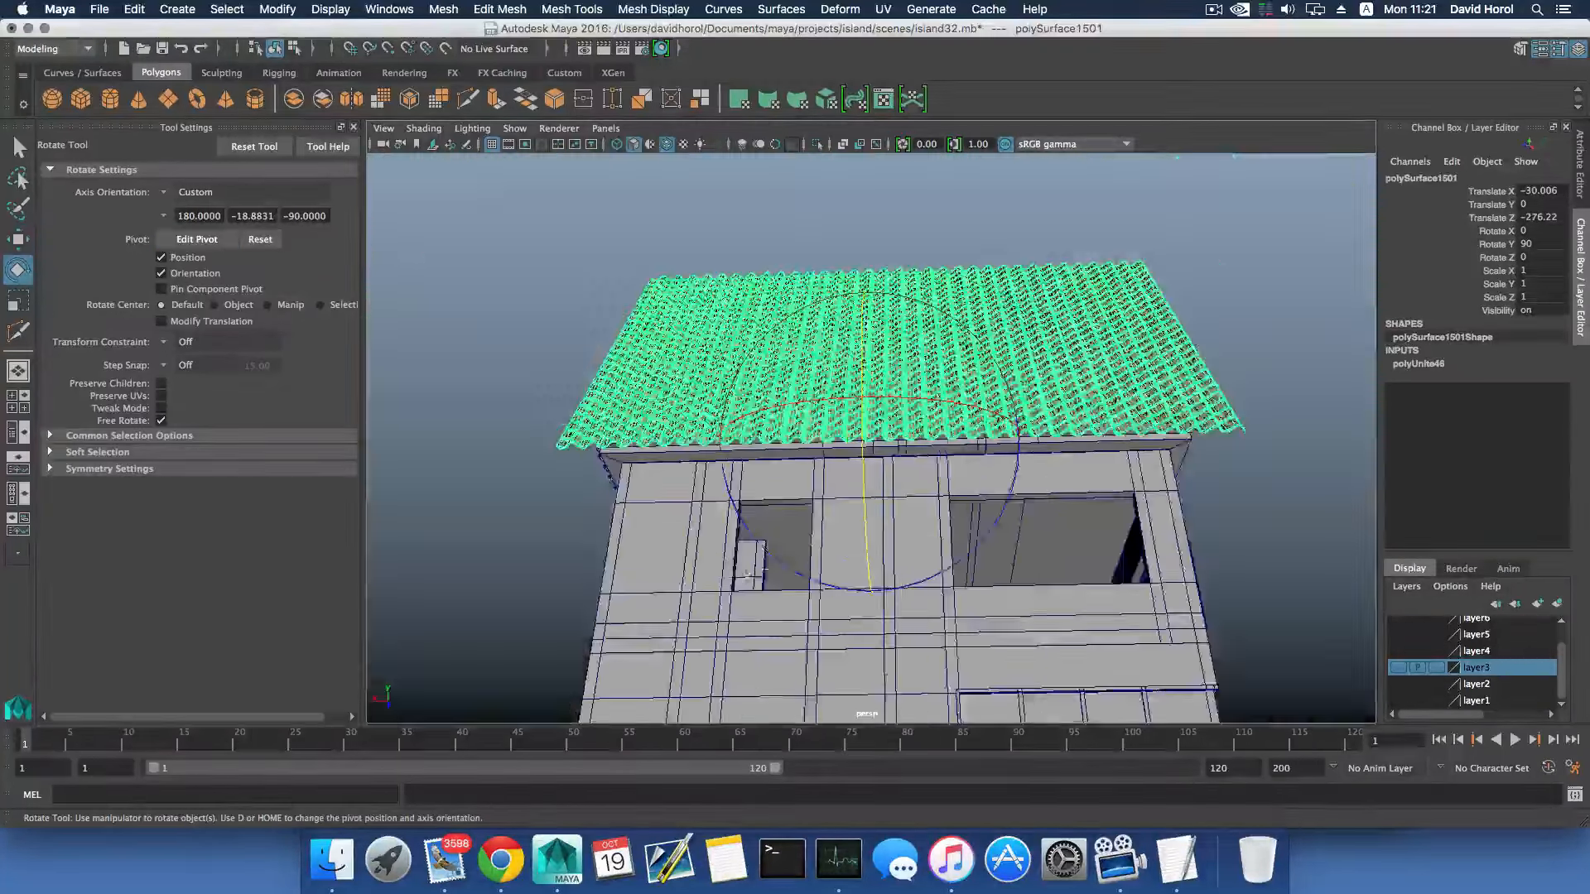
pyautogui.keyDown('alt'); pyautogui.moveTo(781, 574); pyautogui.dragTo(994, 398); pyautogui.keyUp('alt')
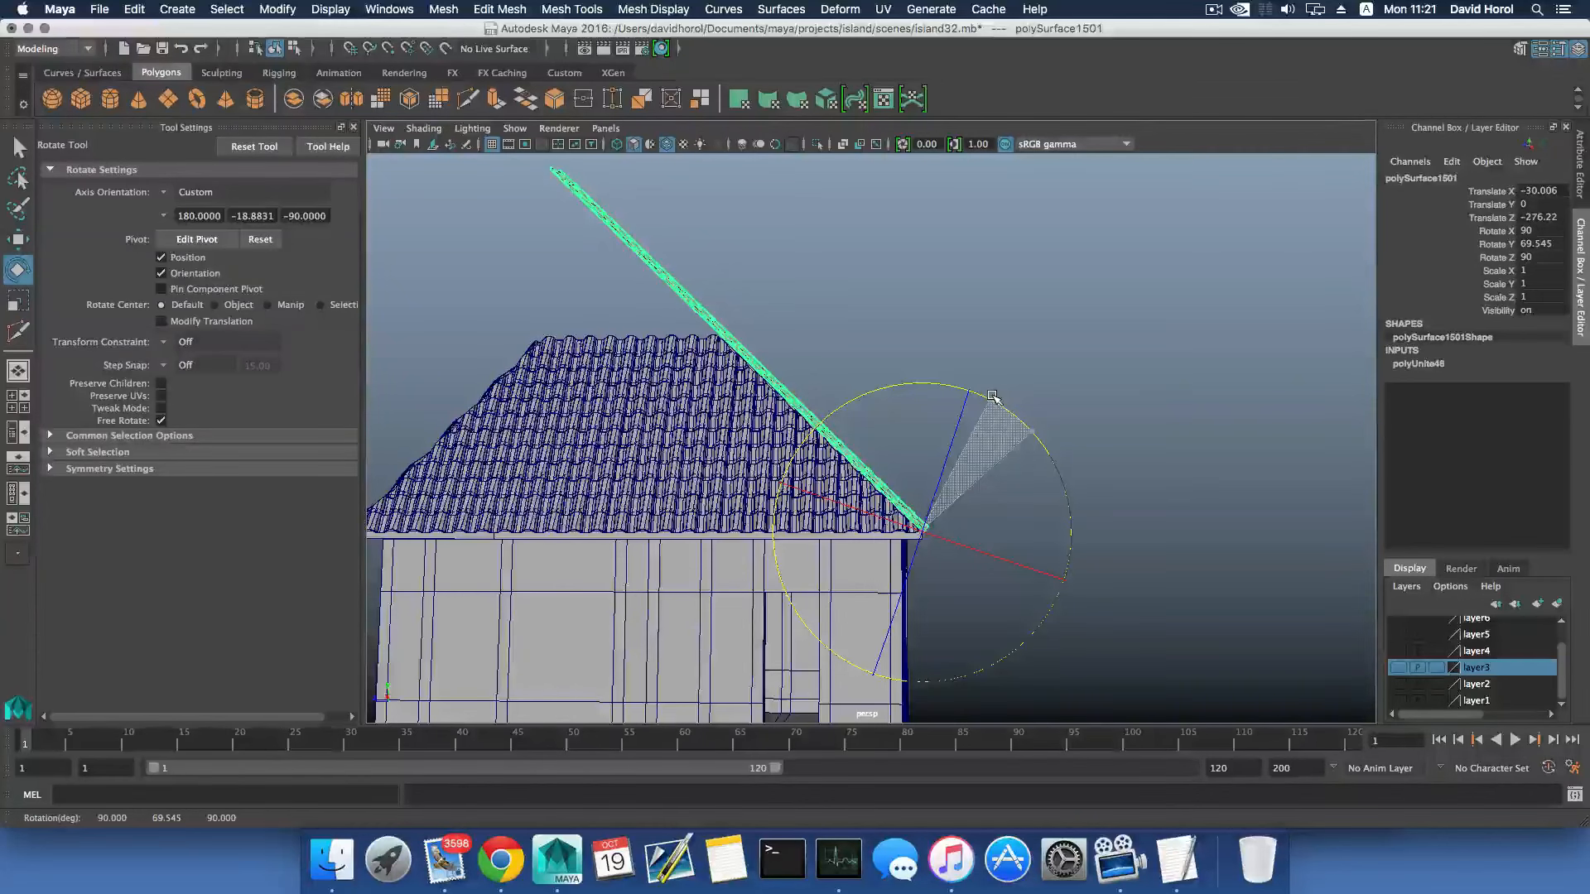
pyautogui.keyDown('alt'); pyautogui.moveTo(863, 406); pyautogui.dragTo(944, 522, button='middle'); pyautogui.keyUp('alt')
pyautogui.scroll(5, 942, 518)
pyautogui.moveTo(941, 515)
pyautogui.keyDown('alt'); pyautogui.mouseDown()
pyautogui.moveTo(930, 490)
pyautogui.moveTo(1110, 546)
pyautogui.moveTo(1012, 563)
pyautogui.moveTo(933, 497)
pyautogui.moveTo(972, 561)
pyautogui.moveTo(930, 550)
pyautogui.moveTo(922, 519)
pyautogui.mouseUp(); pyautogui.keyUp('alt')
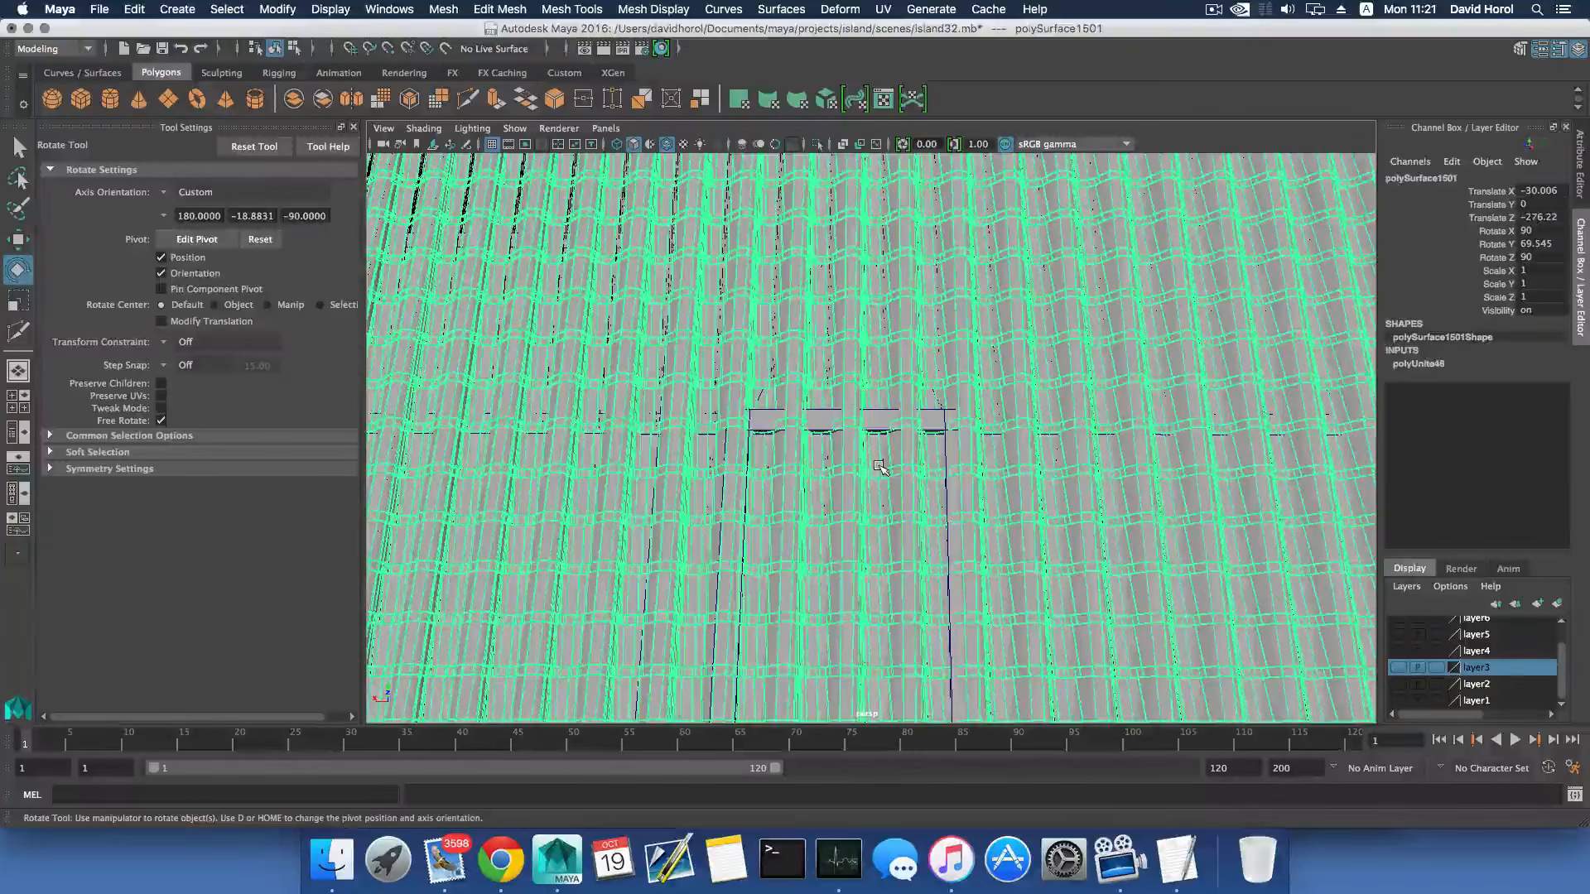
# - Separate the slope's combined tile mesh into individual tiles
pyautogui.press('f')
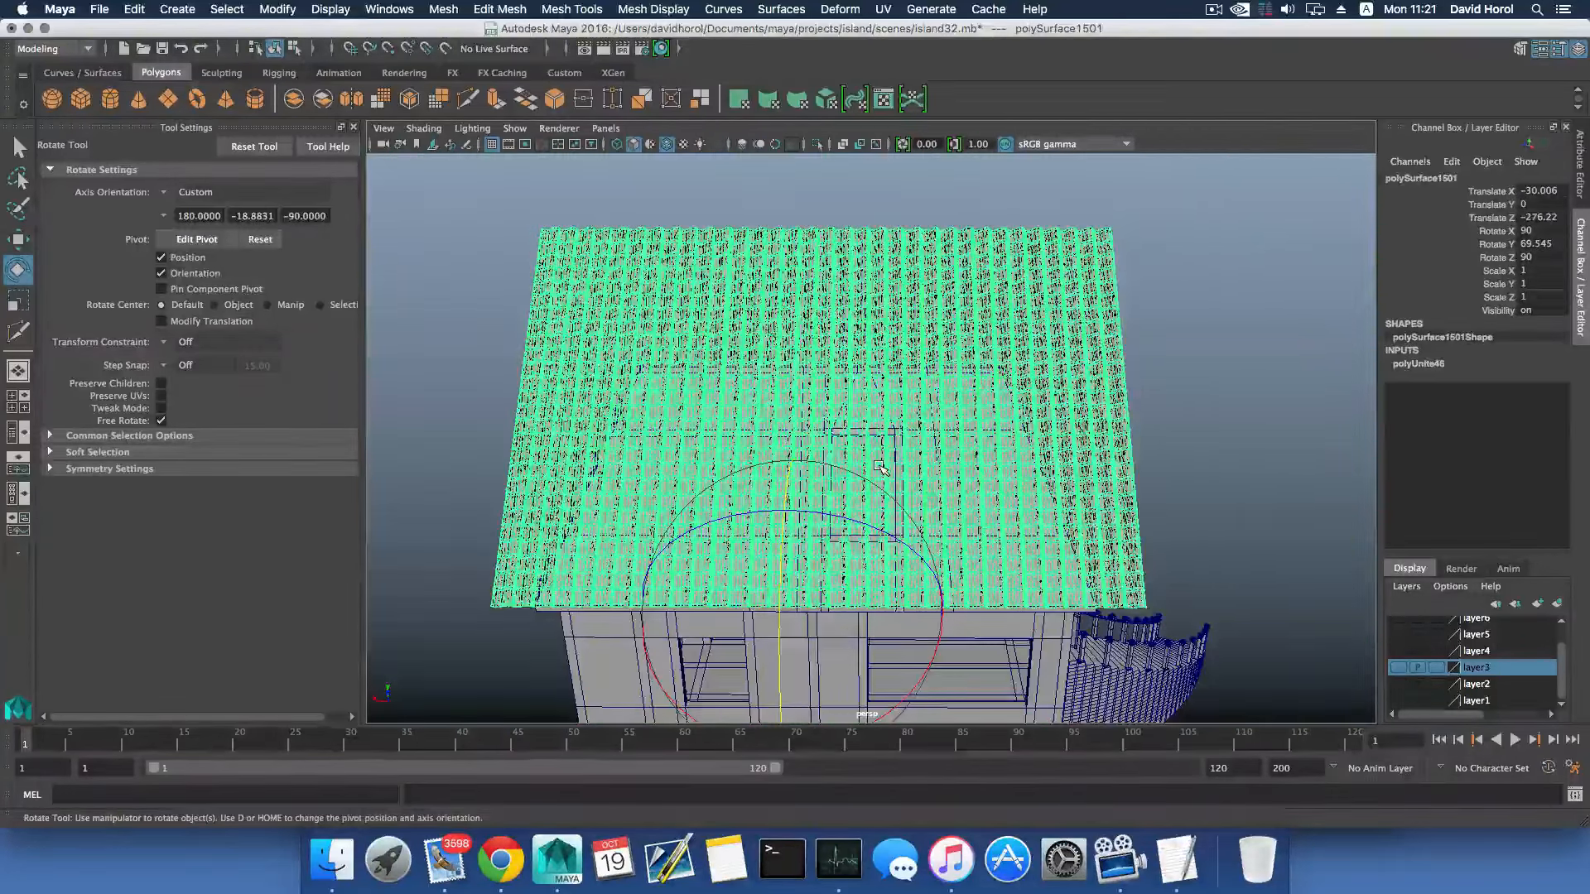
pyautogui.click(448, 10)
pyautogui.click(461, 84)
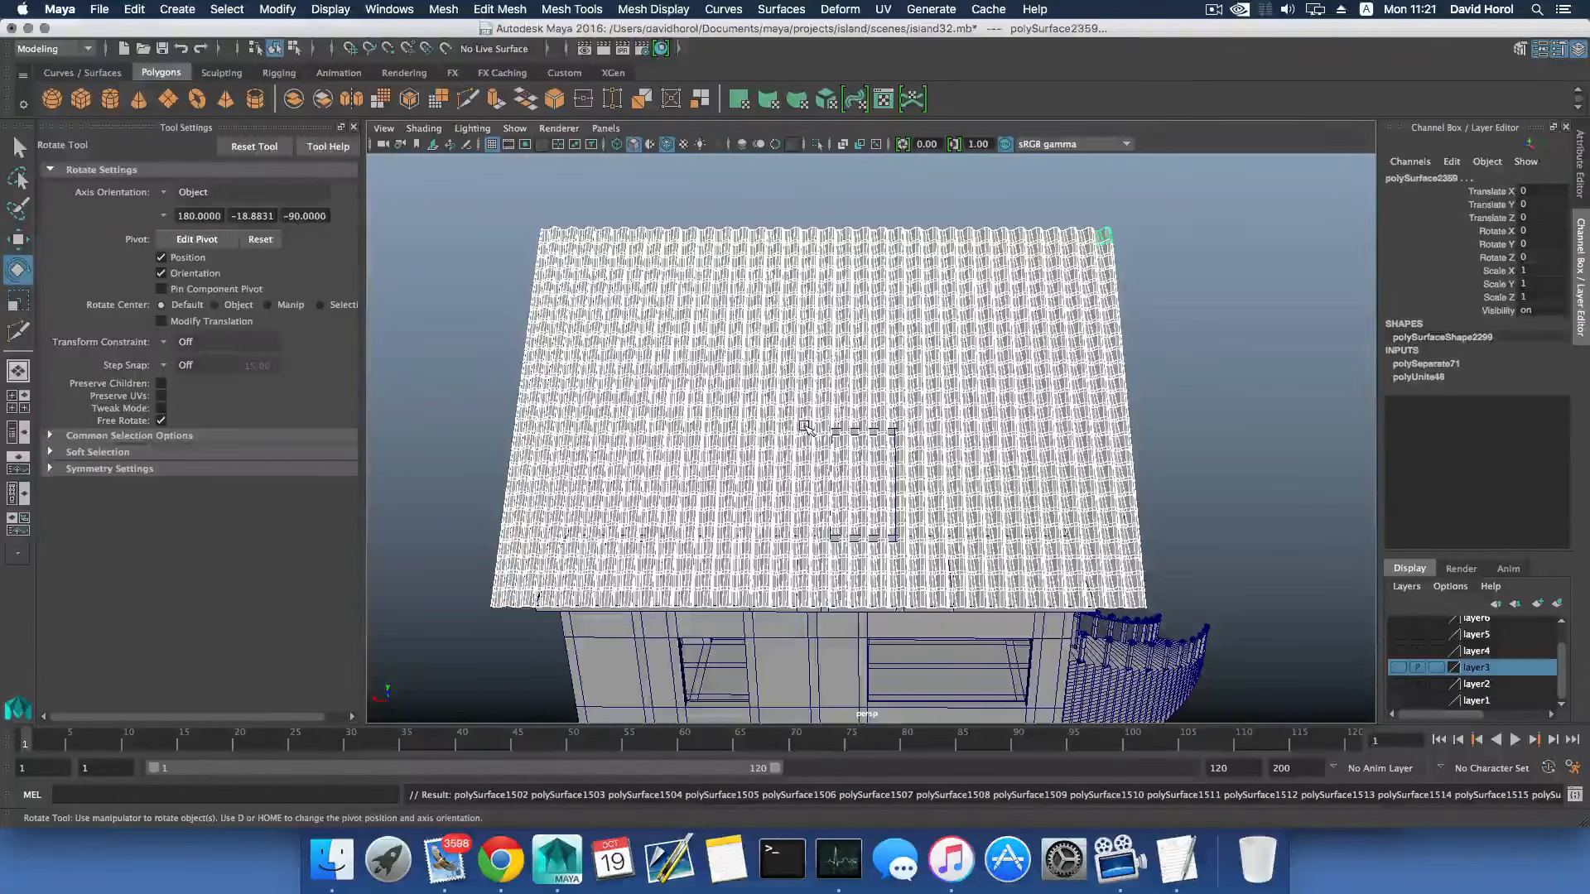
# - Duplicate all the separated tiles and move the copies along Z away from the house to Translate Z -152.33
pyautogui.hotkey('ctrl', 'd')
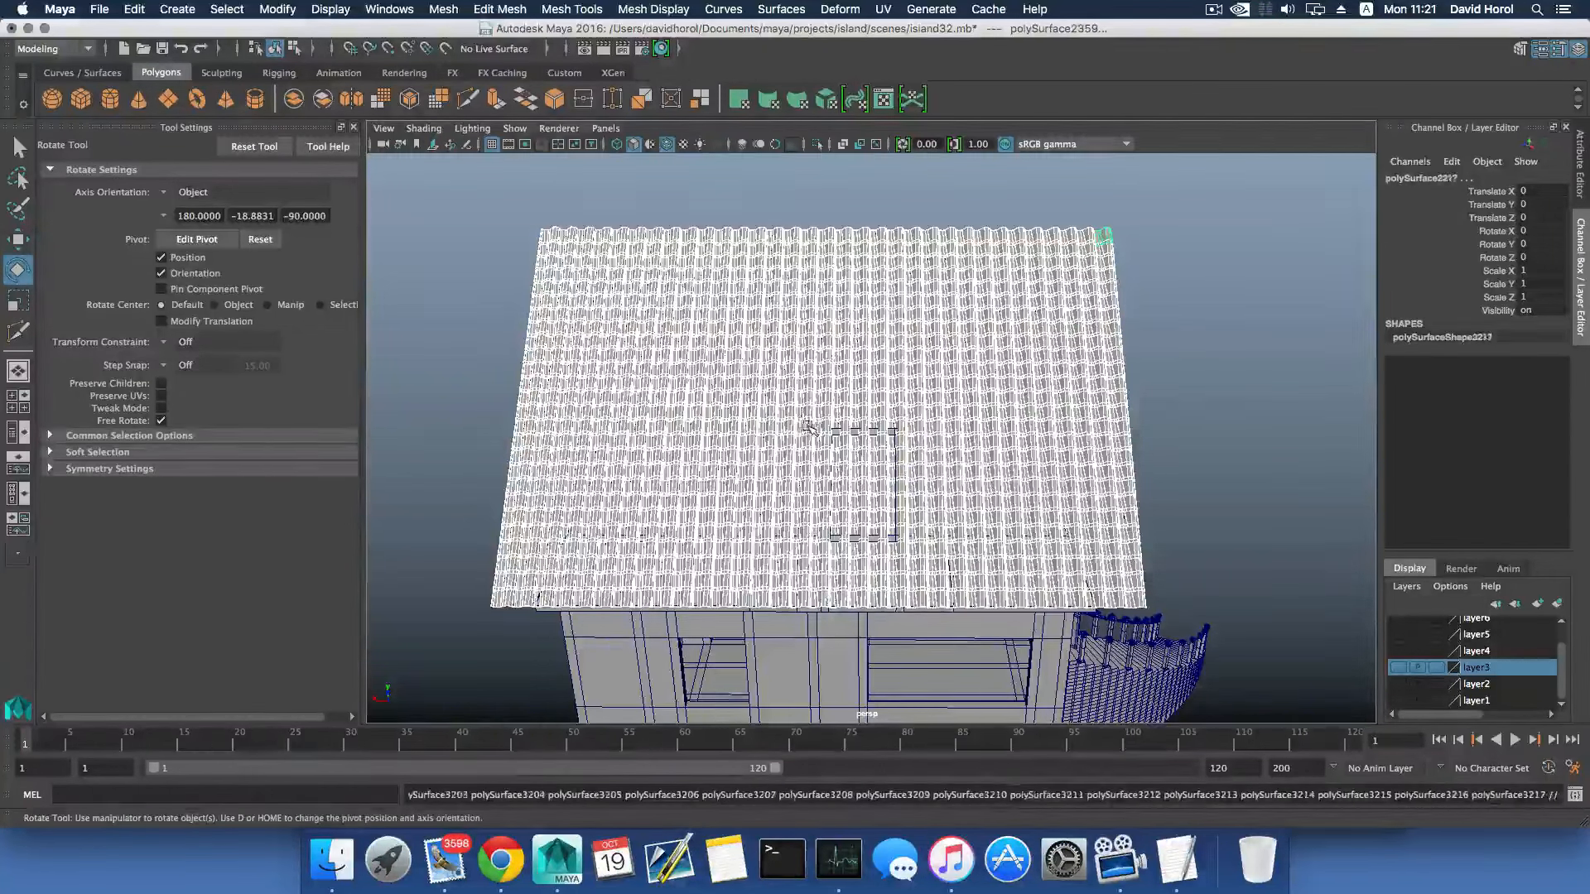
pyautogui.press('w')
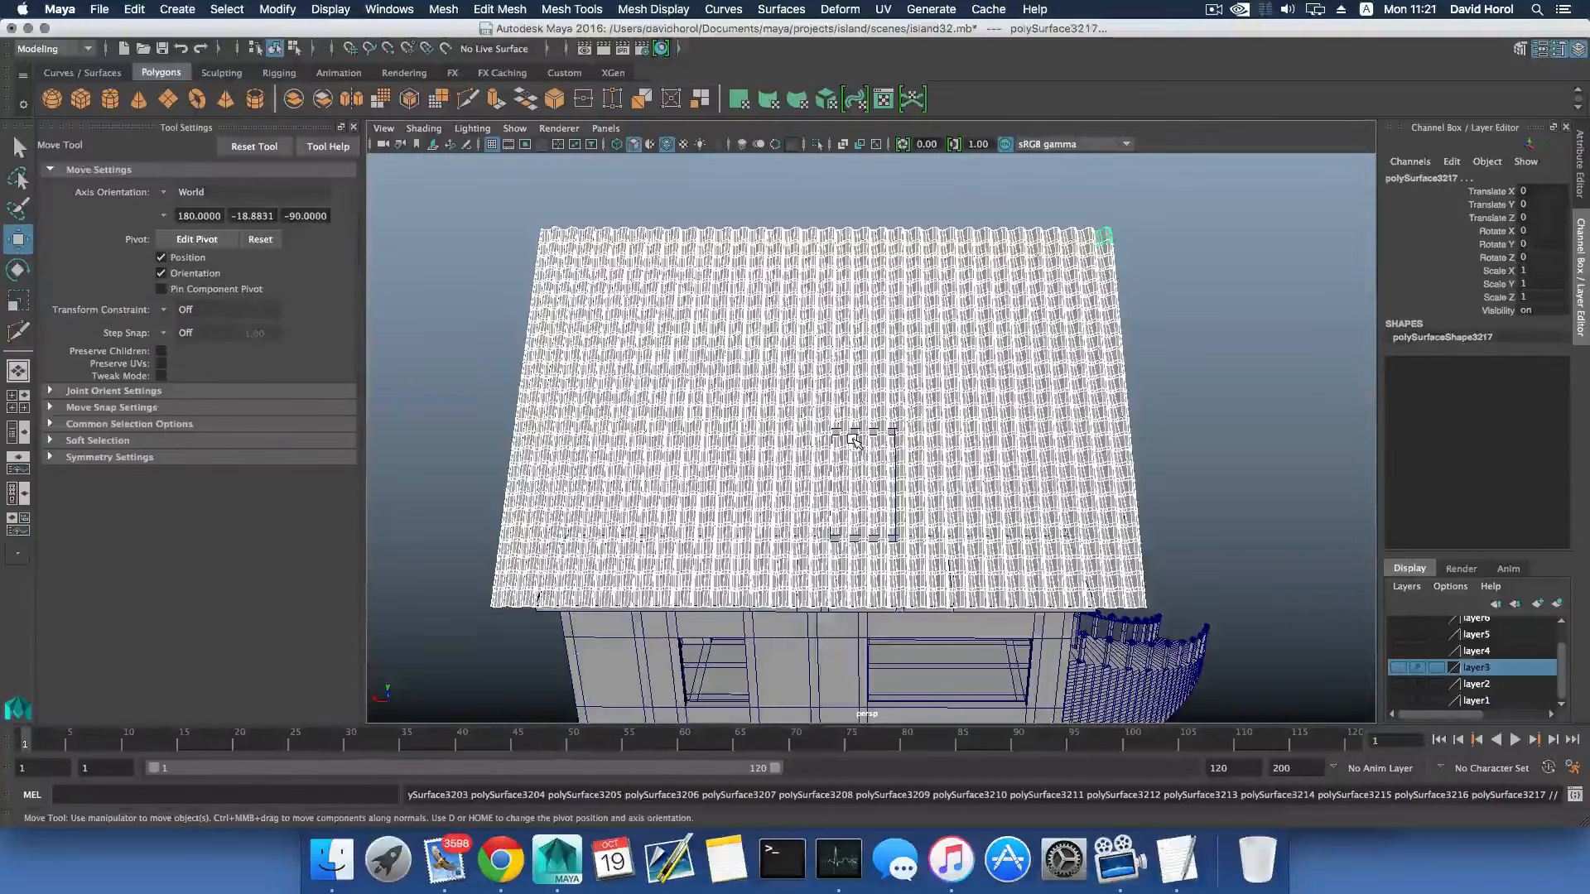
pyautogui.scroll(-5, 854, 440)
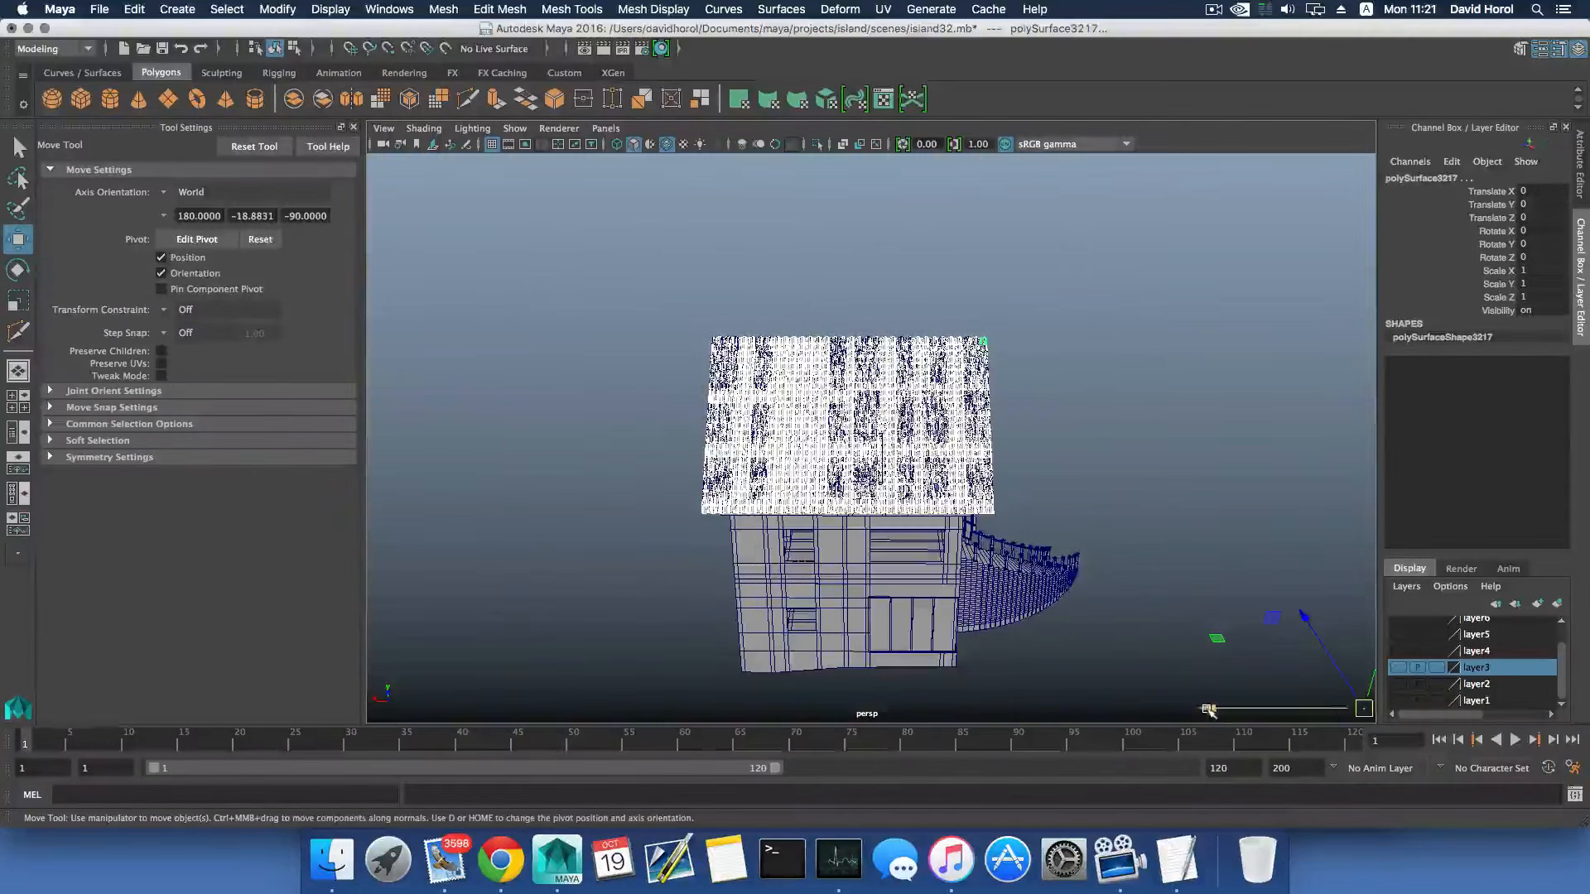
pyautogui.moveTo(1208, 711); pyautogui.dragTo(1586, 688)
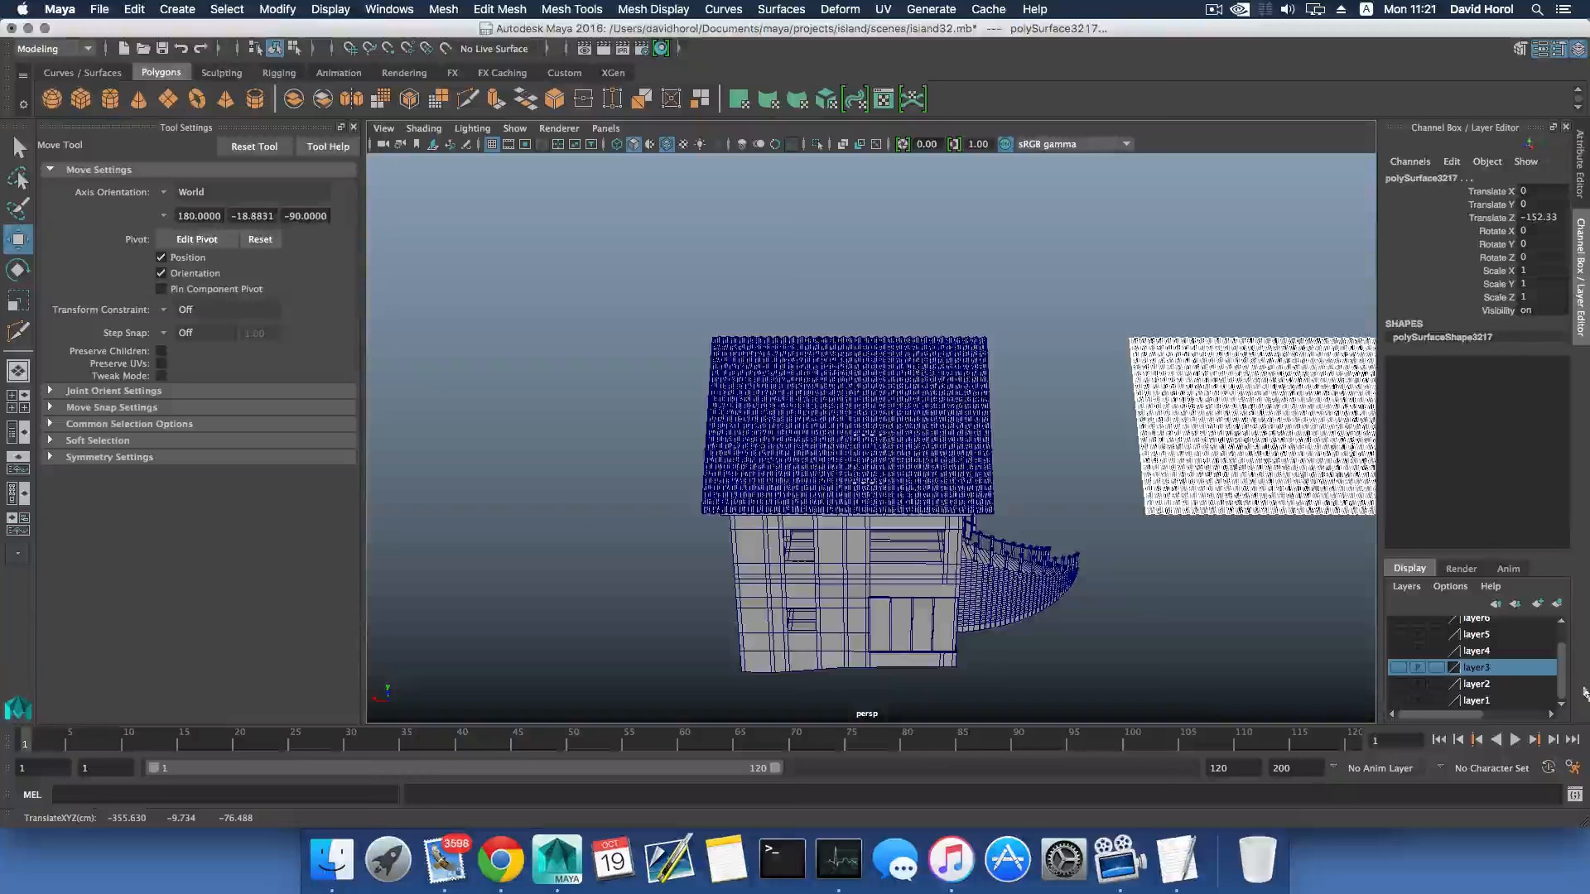
# - Combine the duplicated tiles into one spare mesh and save the scene
pyautogui.click(443, 9)
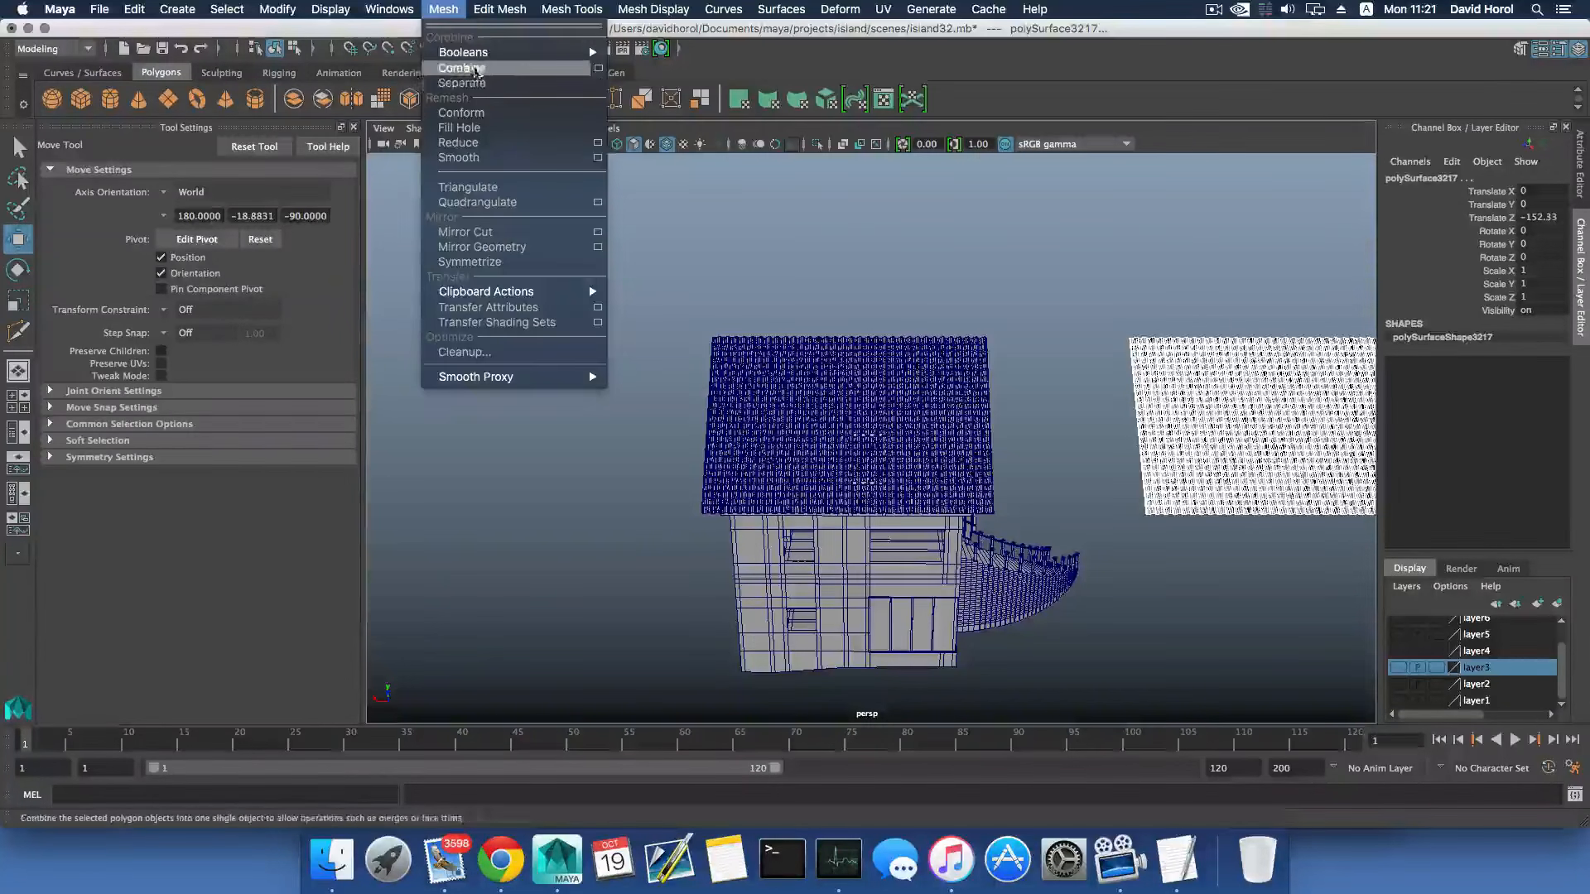
pyautogui.click(476, 69)
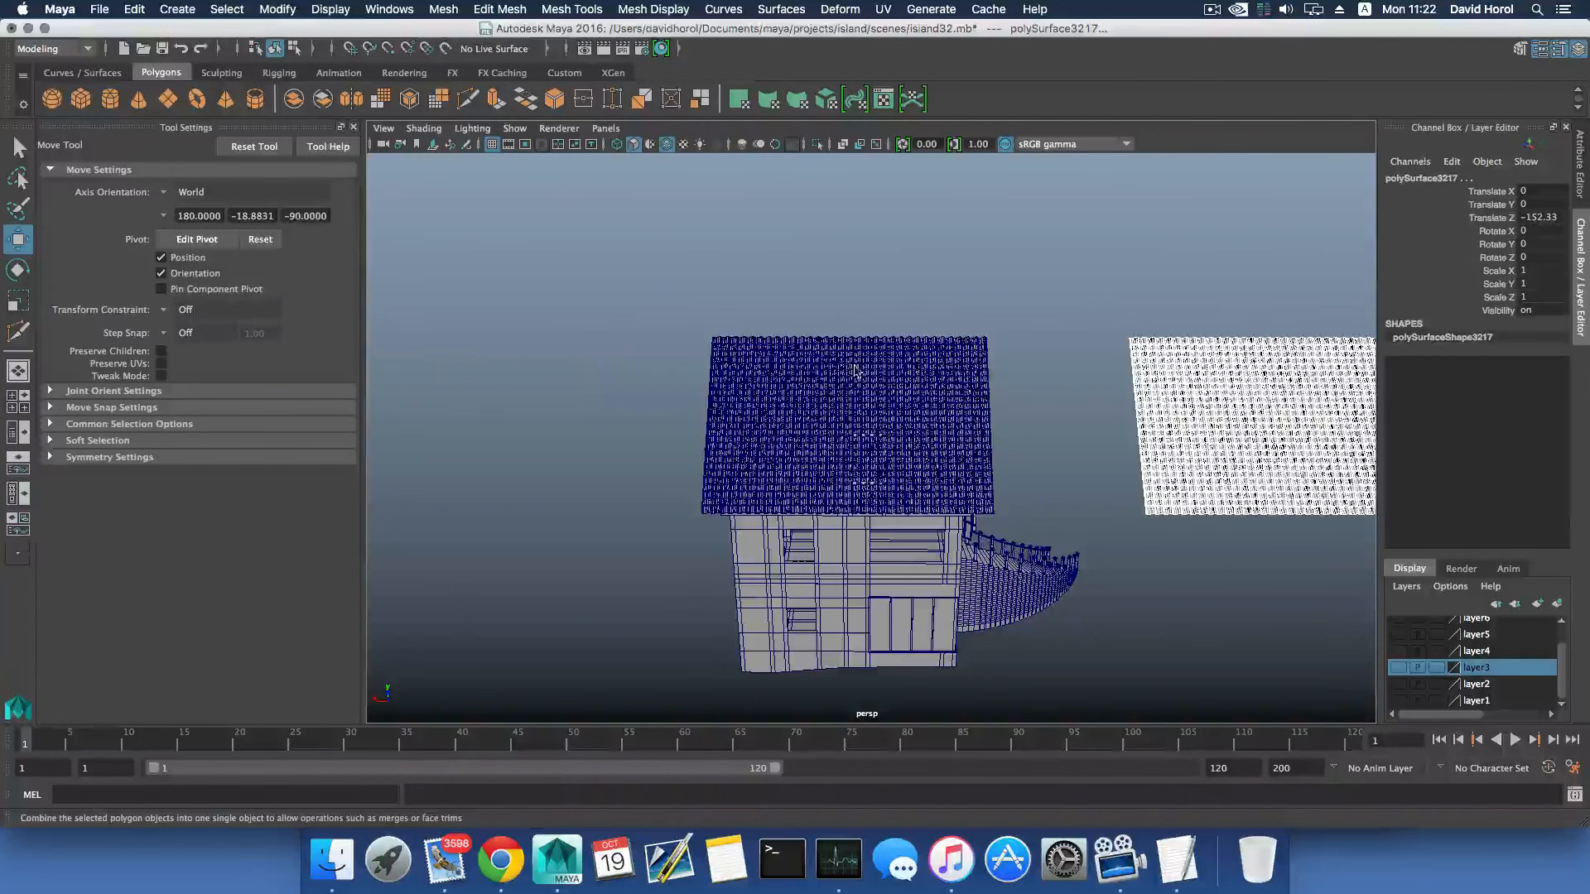
pyautogui.click(99, 10)
pyautogui.click(140, 84)
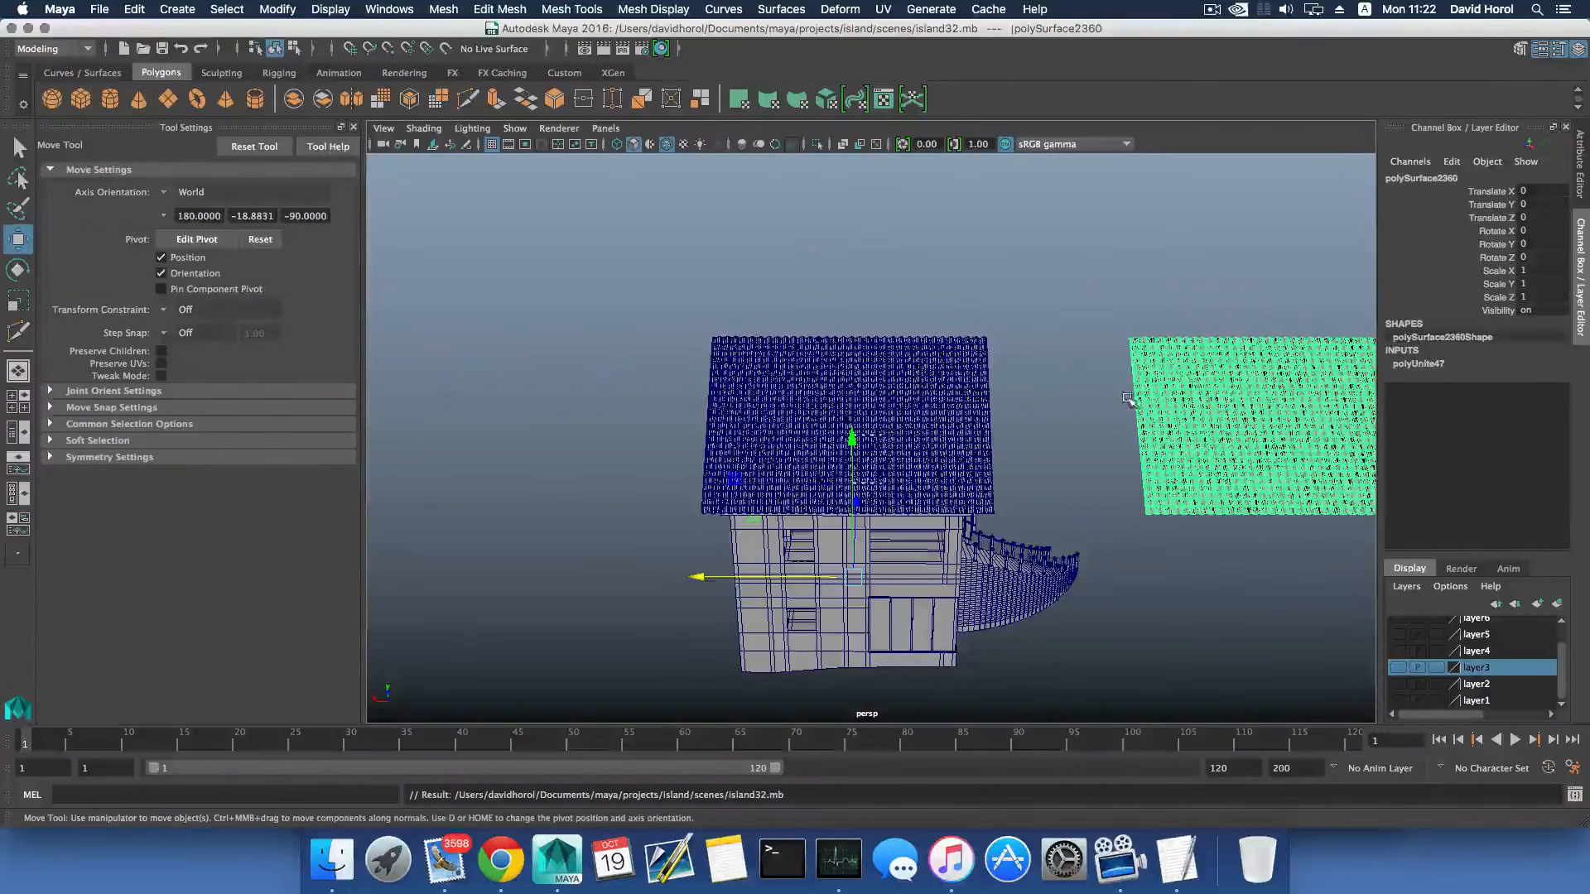
# - Delete the construction history of the combined spare tile mesh
pyautogui.click(135, 9)
pyautogui.moveTo(215, 204)
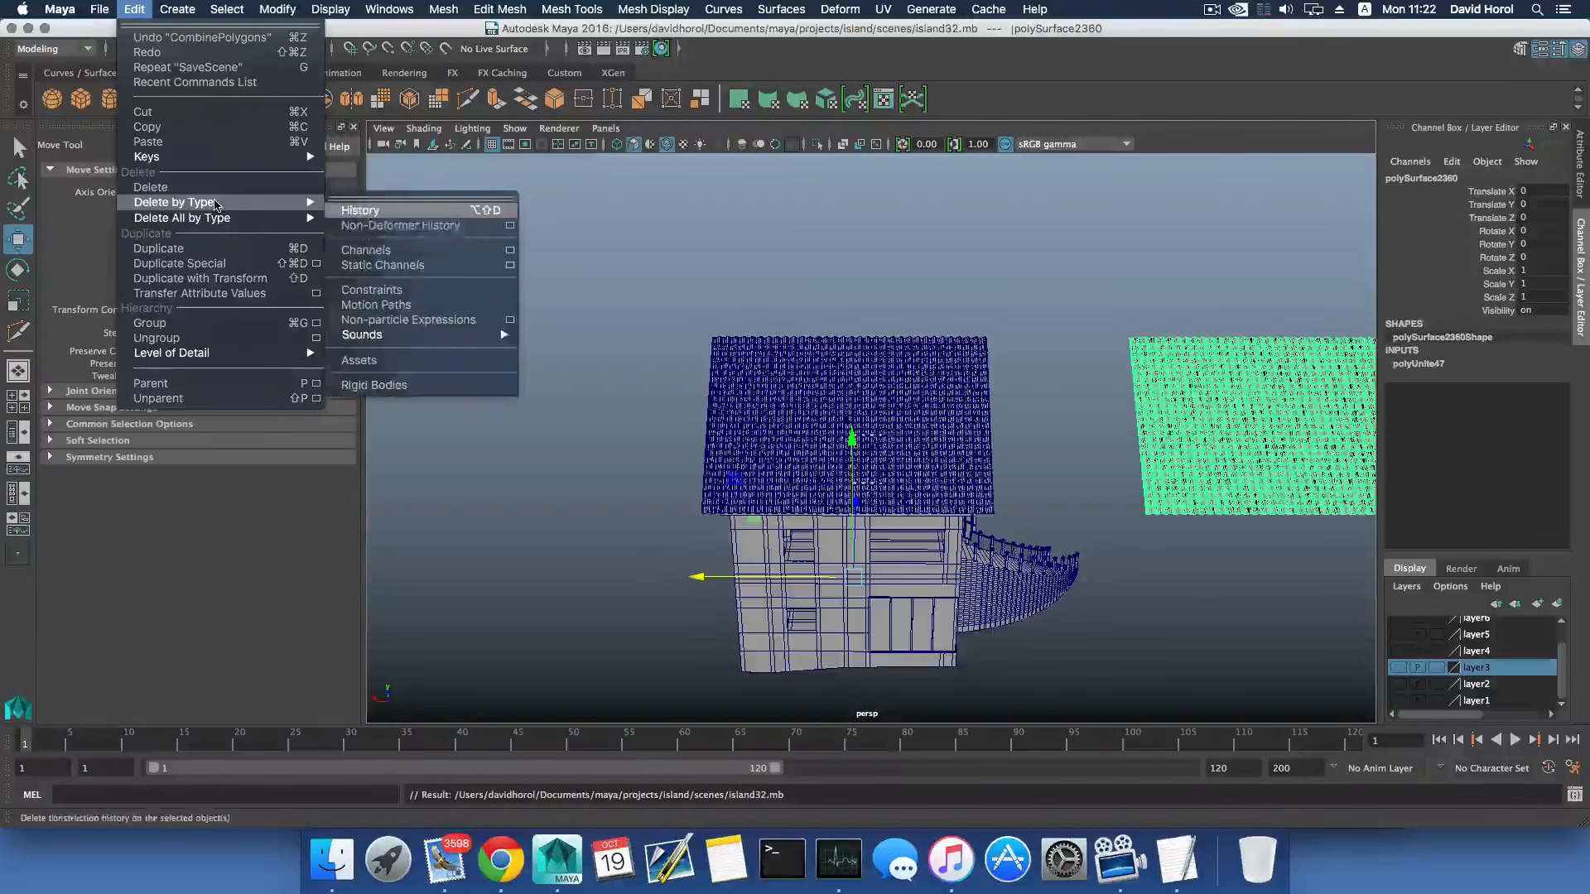
pyautogui.click(387, 212)
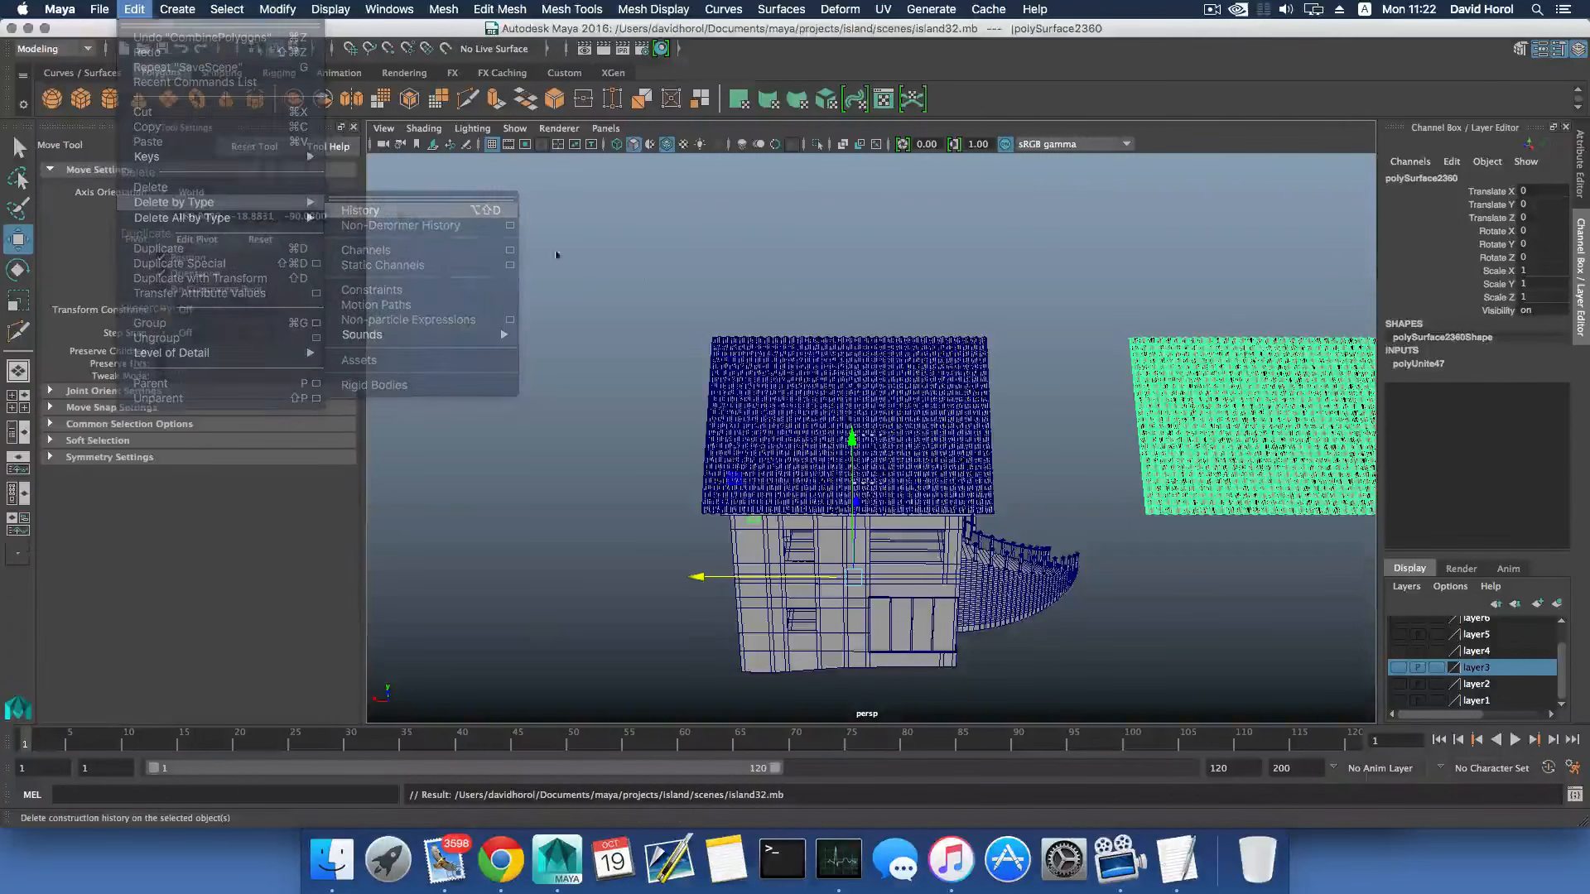
# - Move the spare tile mesh along Z to Translate Z 162.208, keeping it clear of the house
pyautogui.click(960, 386)
pyautogui.keyDown('alt'); pyautogui.moveTo(977, 399); pyautogui.dragTo(1225, 399); pyautogui.keyUp('alt')
pyautogui.click(1226, 398)
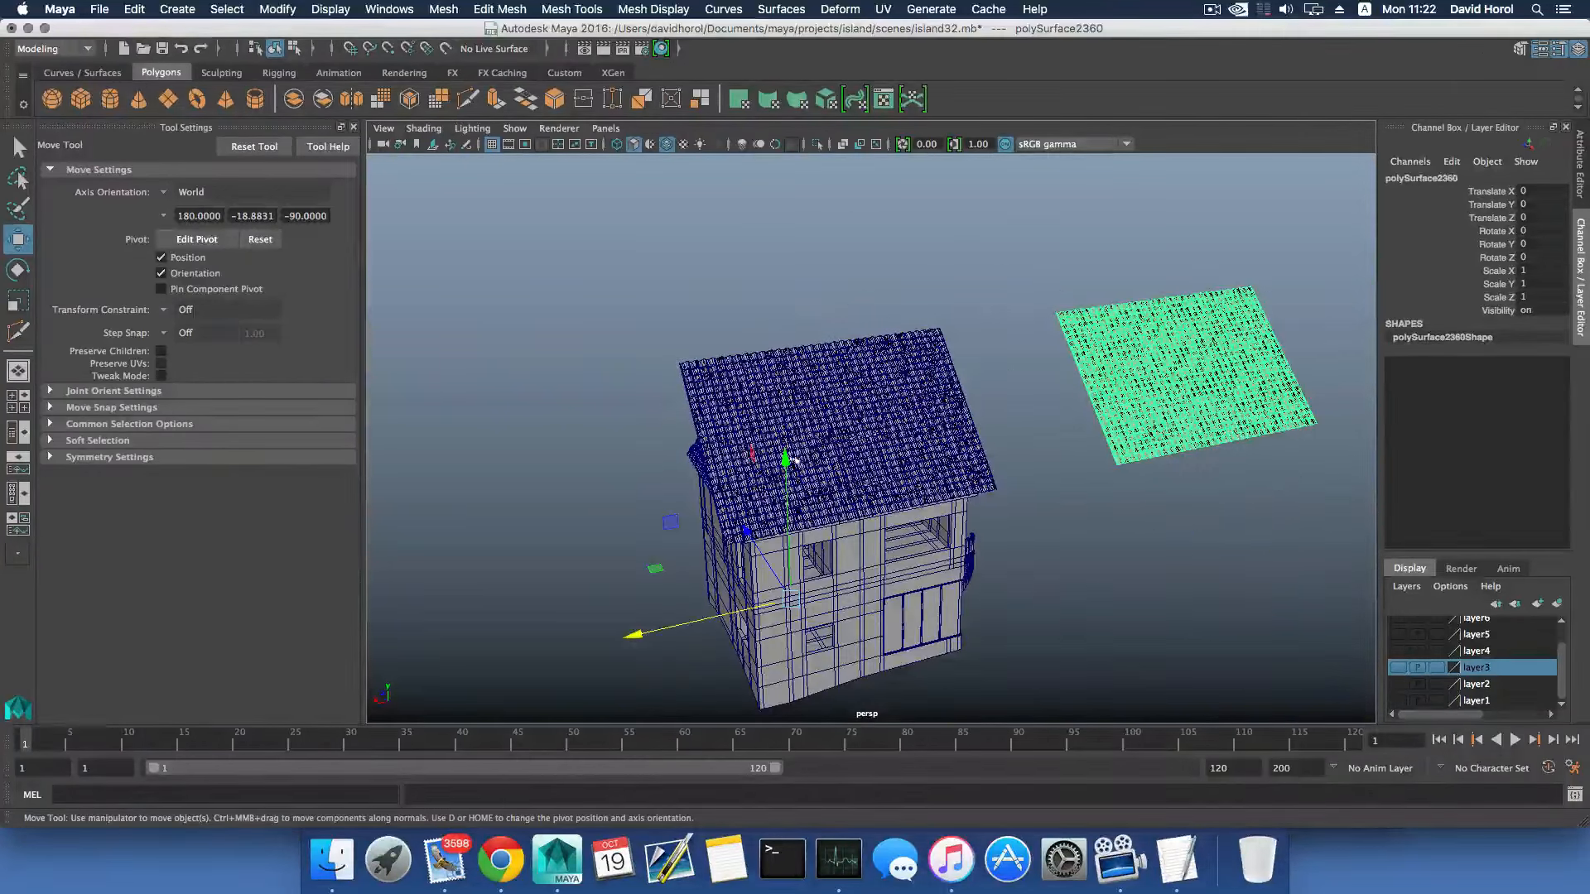
pyautogui.moveTo(788, 460); pyautogui.dragTo(813, 687)
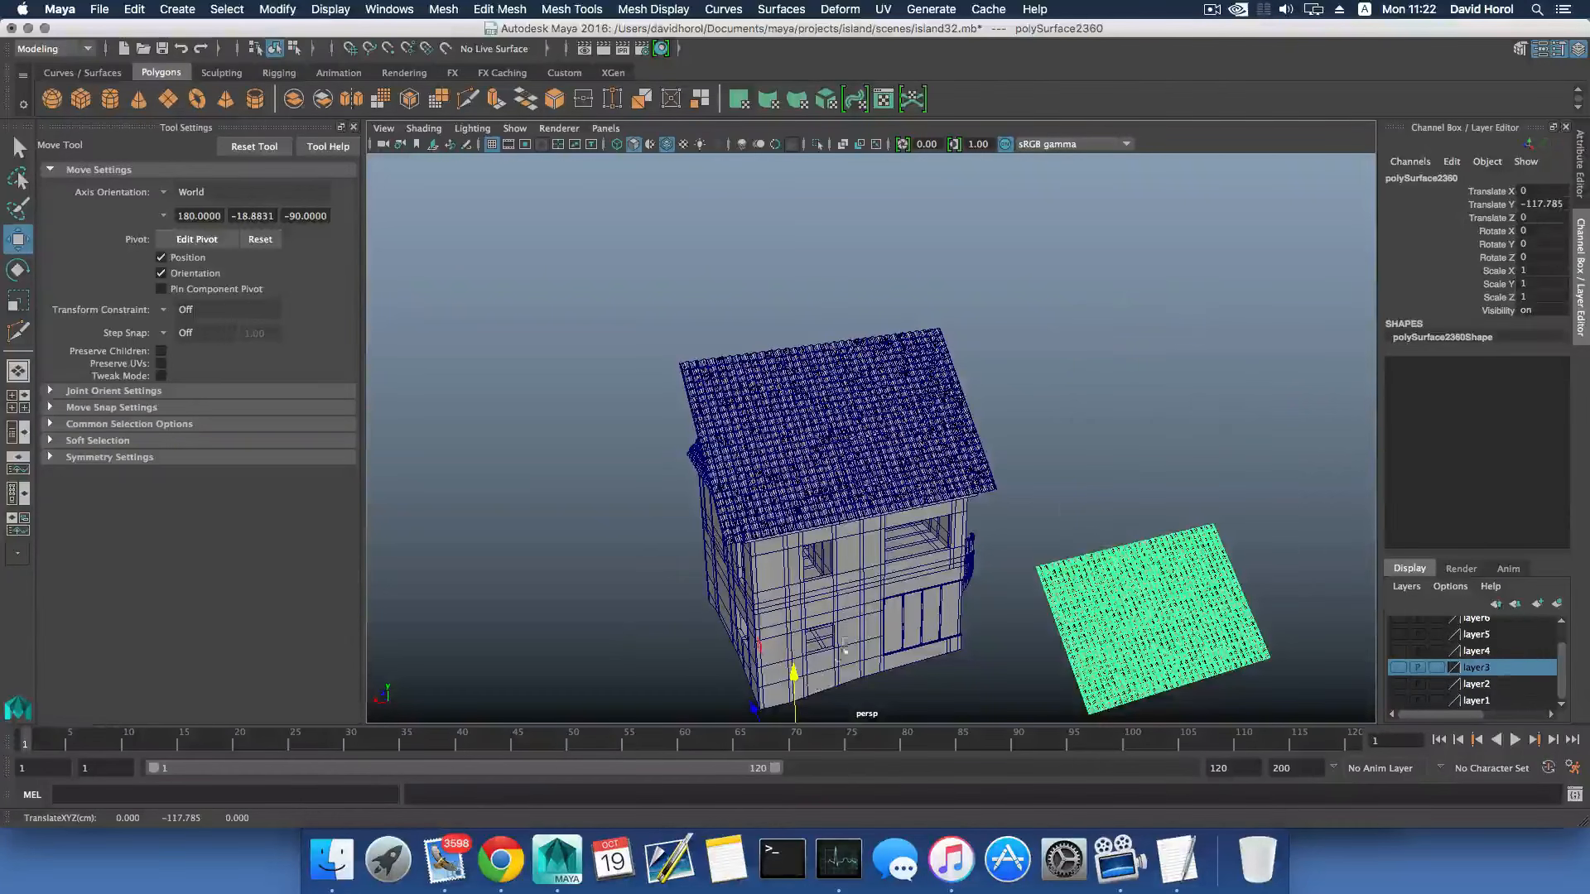
pyautogui.press('super+z')
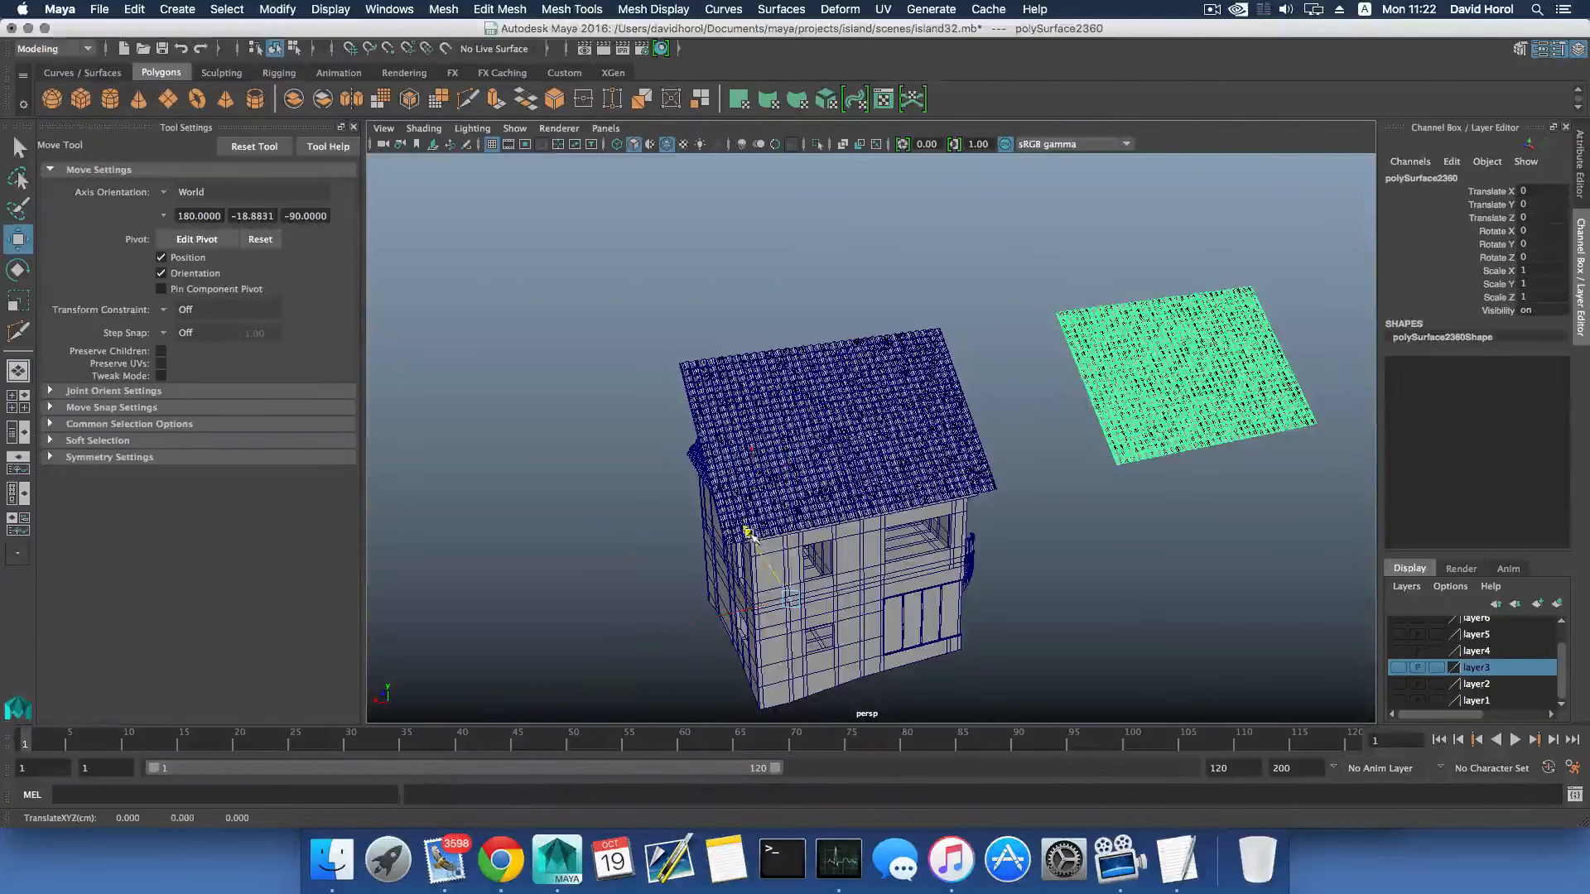
pyautogui.moveTo(748, 535); pyautogui.dragTo(673, 414)
pyautogui.keyDown('alt'); pyautogui.moveTo(971, 495); pyautogui.dragTo(932, 469); pyautogui.keyUp('alt')
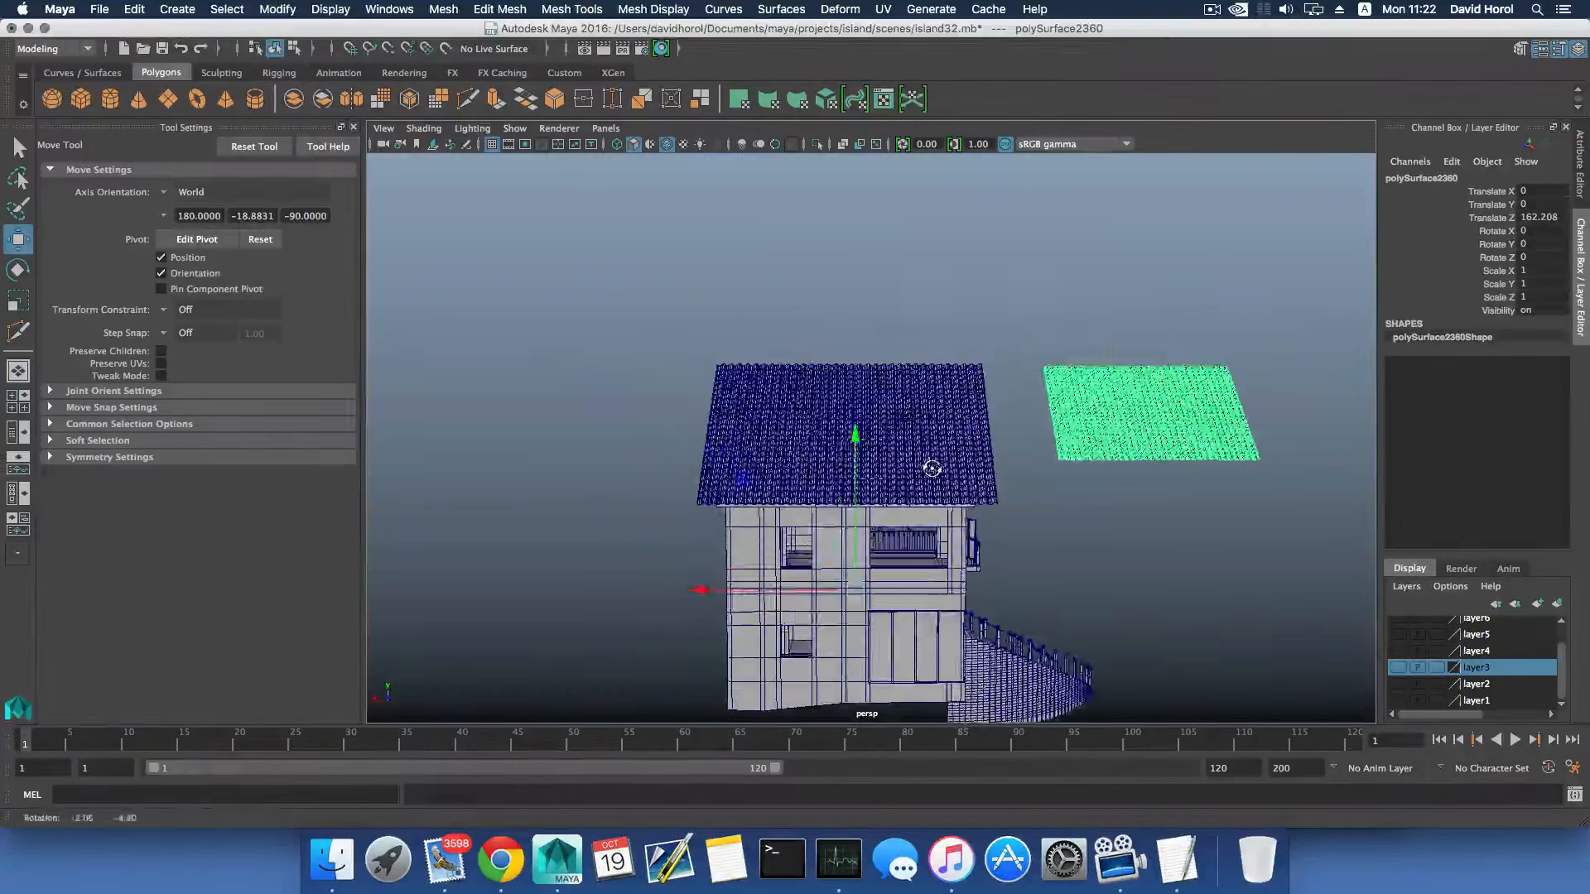
pyautogui.keyDown('alt'); pyautogui.moveTo(901, 514); pyautogui.dragTo(955, 515, button='right'); pyautogui.keyUp('alt')
pyautogui.keyDown('alt'); pyautogui.moveTo(934, 453); pyautogui.dragTo(905, 447, button='right'); pyautogui.keyUp('alt')
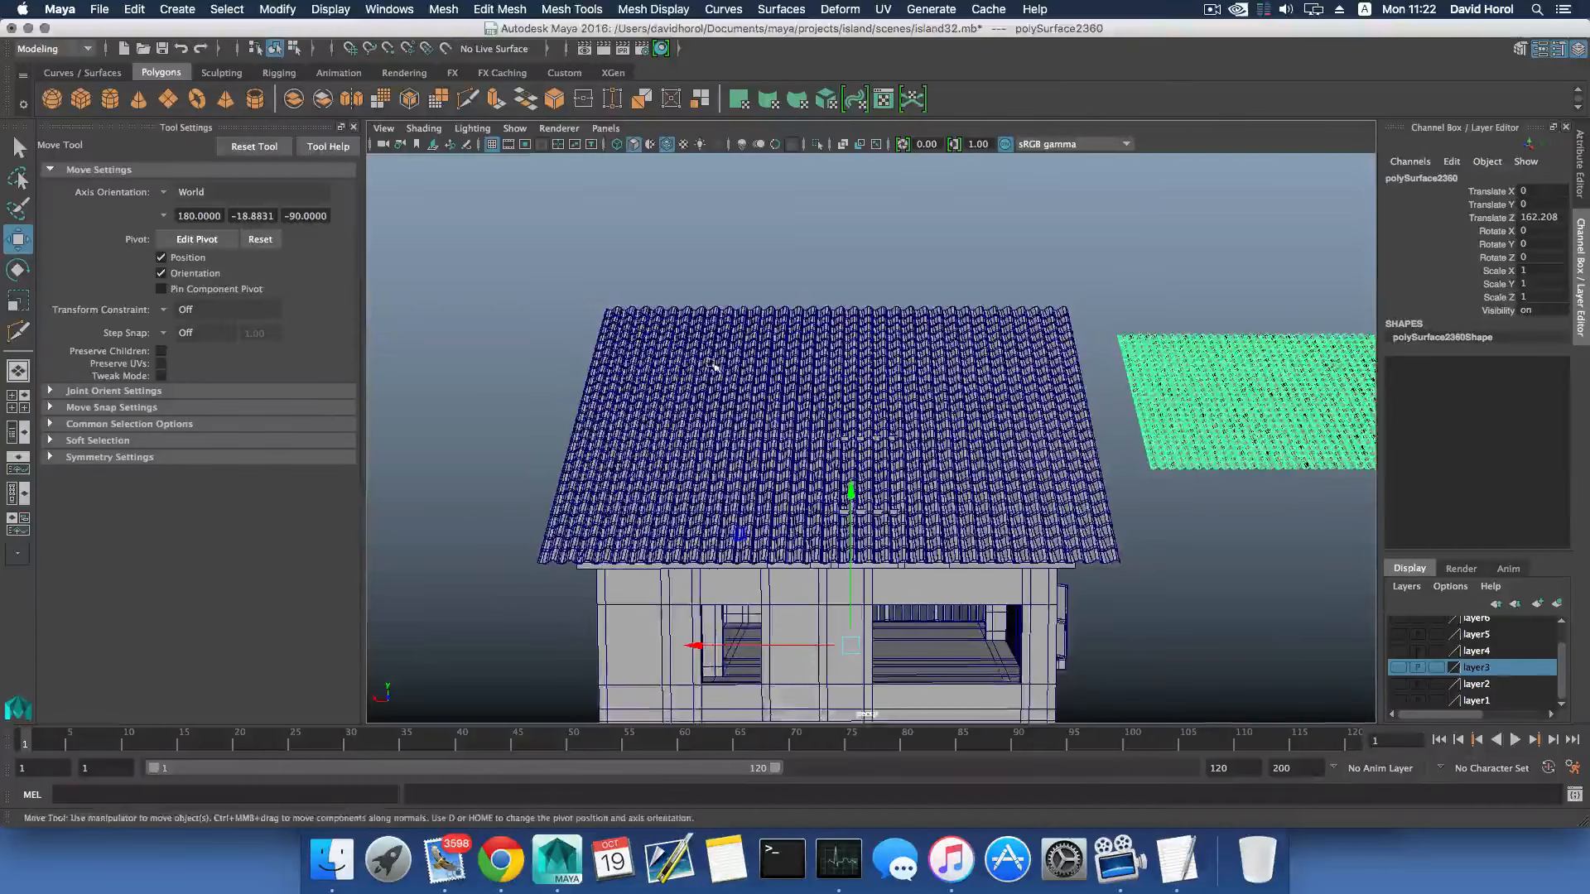
# - Select the separated tiles on the untrimmed slope that extend above the roof ridge and delete them
pyautogui.moveTo(485, 252); pyautogui.dragTo(551, 332)
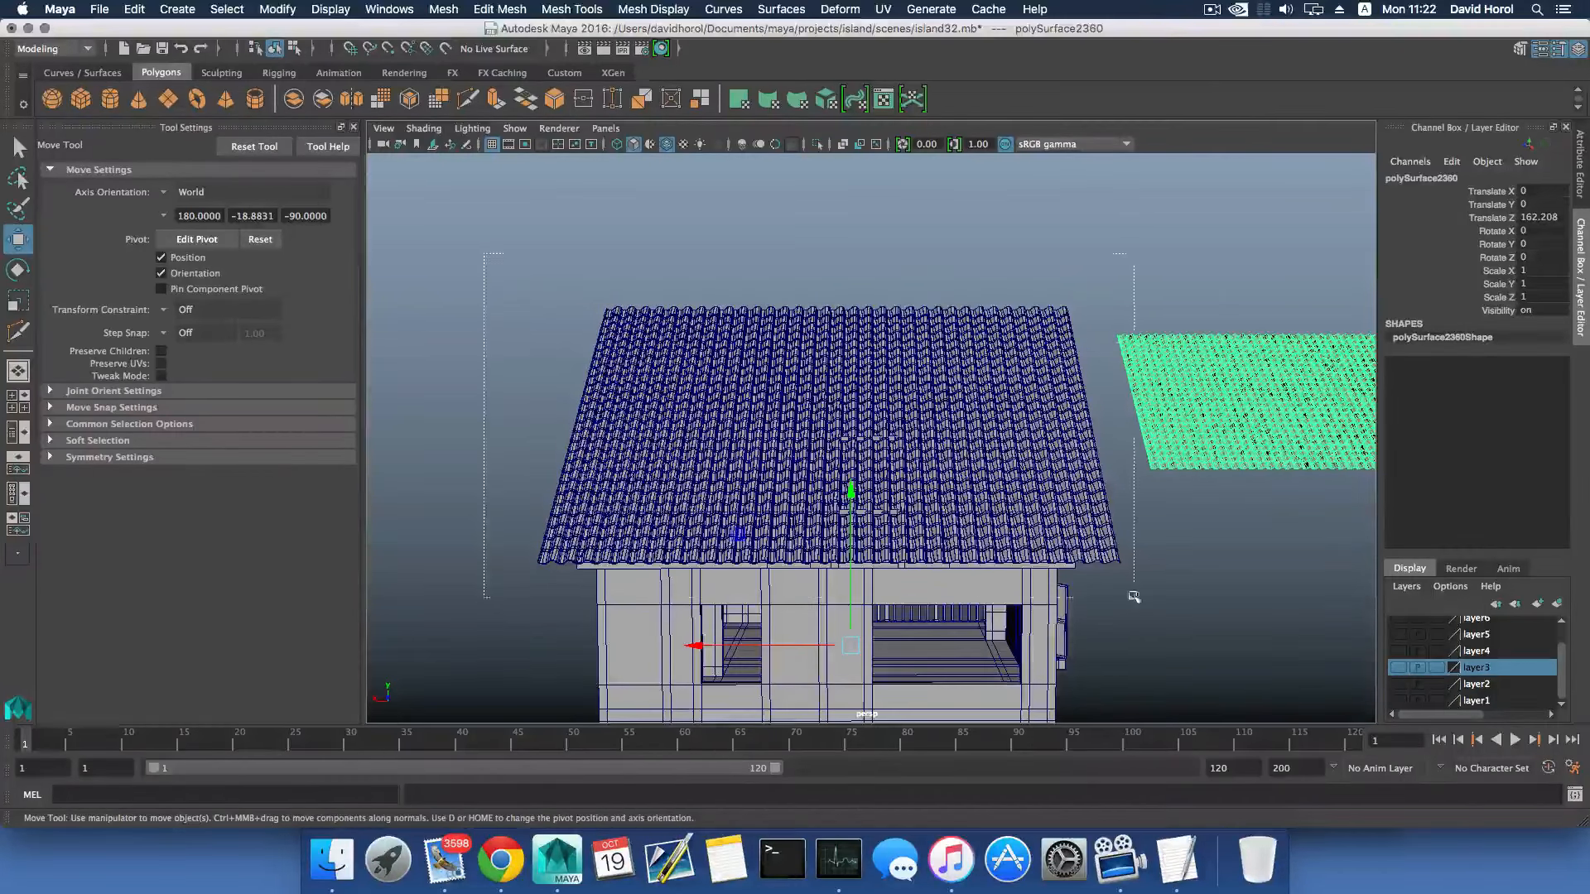
pyautogui.moveTo(1133, 596); pyautogui.dragTo(1125, 564)
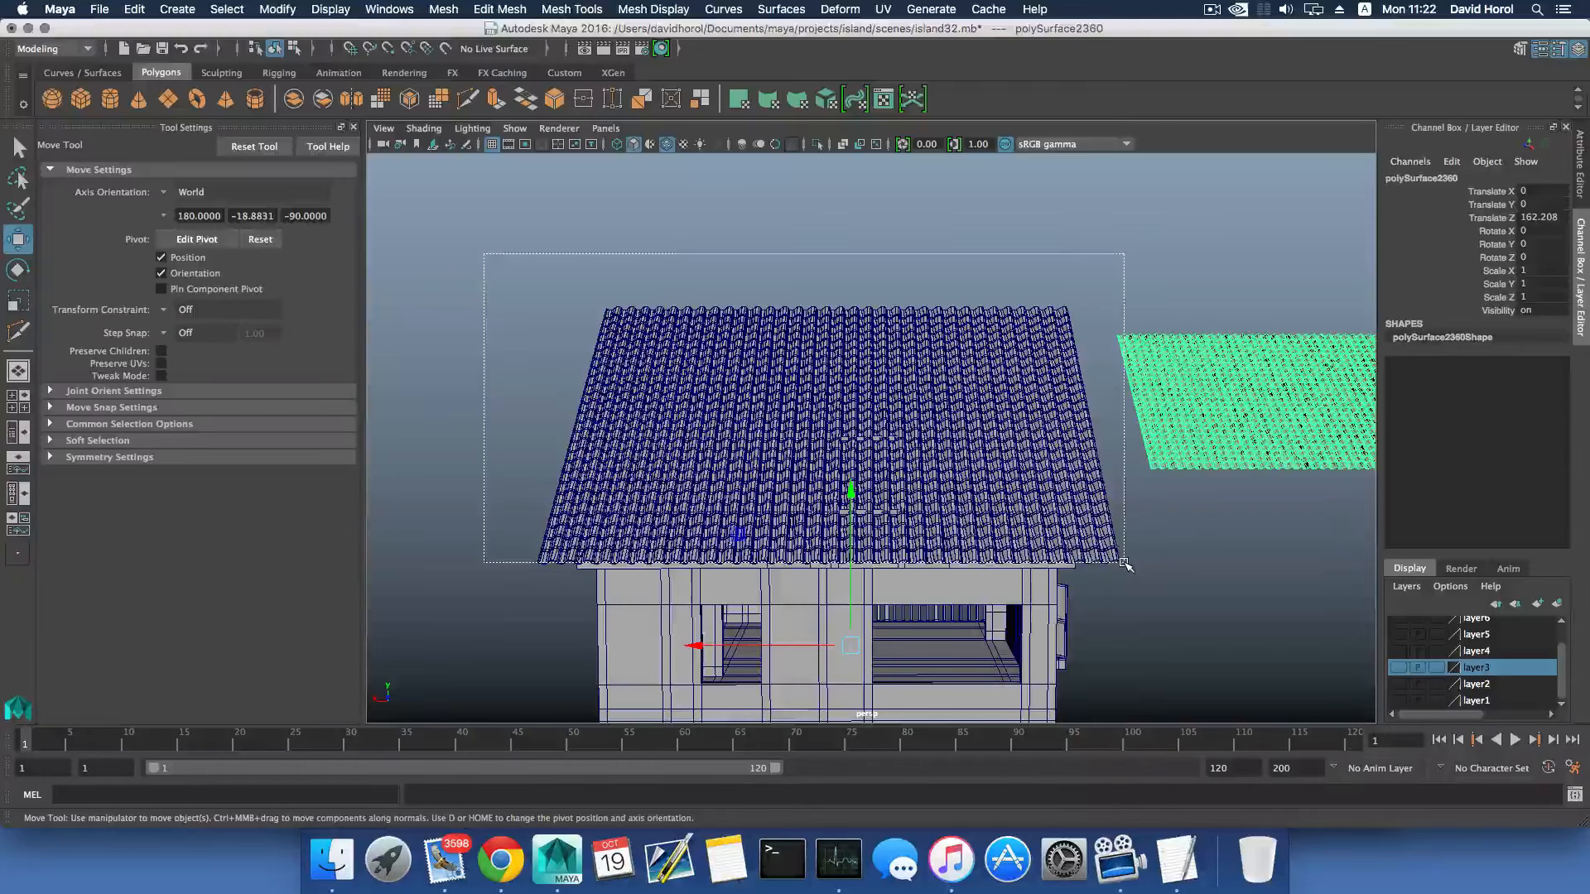
pyautogui.moveTo(1124, 562); pyautogui.dragTo(1124, 563)
pyautogui.keyDown('alt'); pyautogui.moveTo(641, 619); pyautogui.dragTo(455, 528); pyautogui.keyUp('alt')
pyautogui.keyDown('ctrl'); pyautogui.moveTo(617, 502); pyautogui.dragTo(697, 563); pyautogui.keyUp('ctrl')
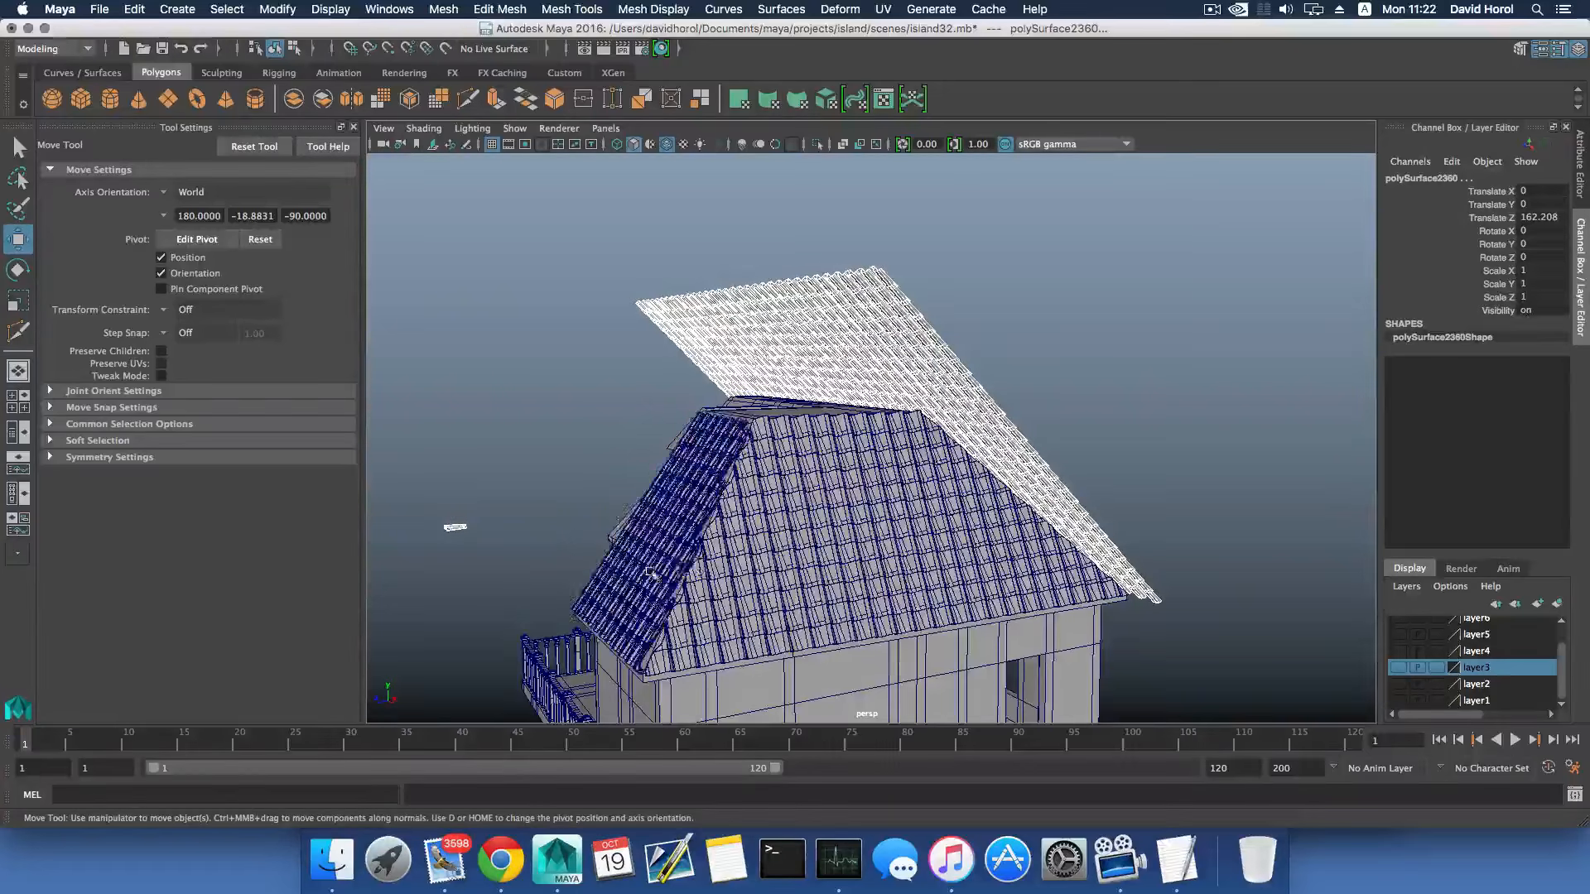
pyautogui.keyDown('alt'); pyautogui.moveTo(596, 568); pyautogui.dragTo(767, 575); pyautogui.keyUp('alt')
pyautogui.keyDown('ctrl'); pyautogui.moveTo(654, 580); pyautogui.dragTo(729, 634); pyautogui.keyUp('ctrl')
pyautogui.keyDown('alt'); pyautogui.moveTo(737, 578); pyautogui.dragTo(537, 500); pyautogui.keyUp('alt')
pyautogui.keyDown('ctrl'); pyautogui.moveTo(396, 421); pyautogui.dragTo(425, 456); pyautogui.keyUp('ctrl')
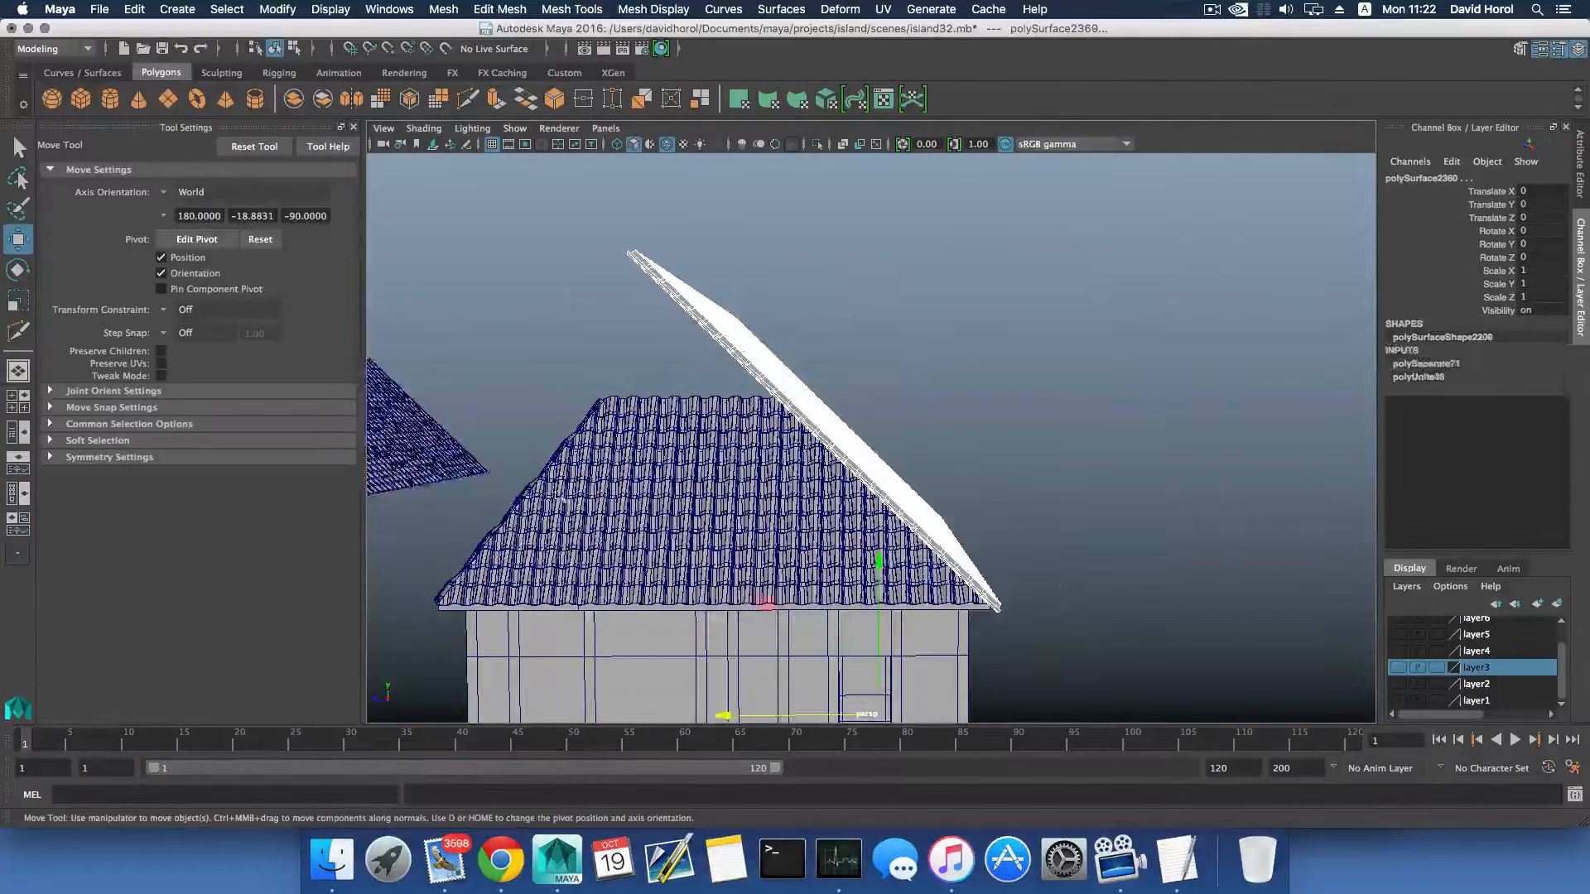
pyautogui.keyDown('alt'); pyautogui.moveTo(762, 548); pyautogui.dragTo(777, 563); pyautogui.keyUp('alt')
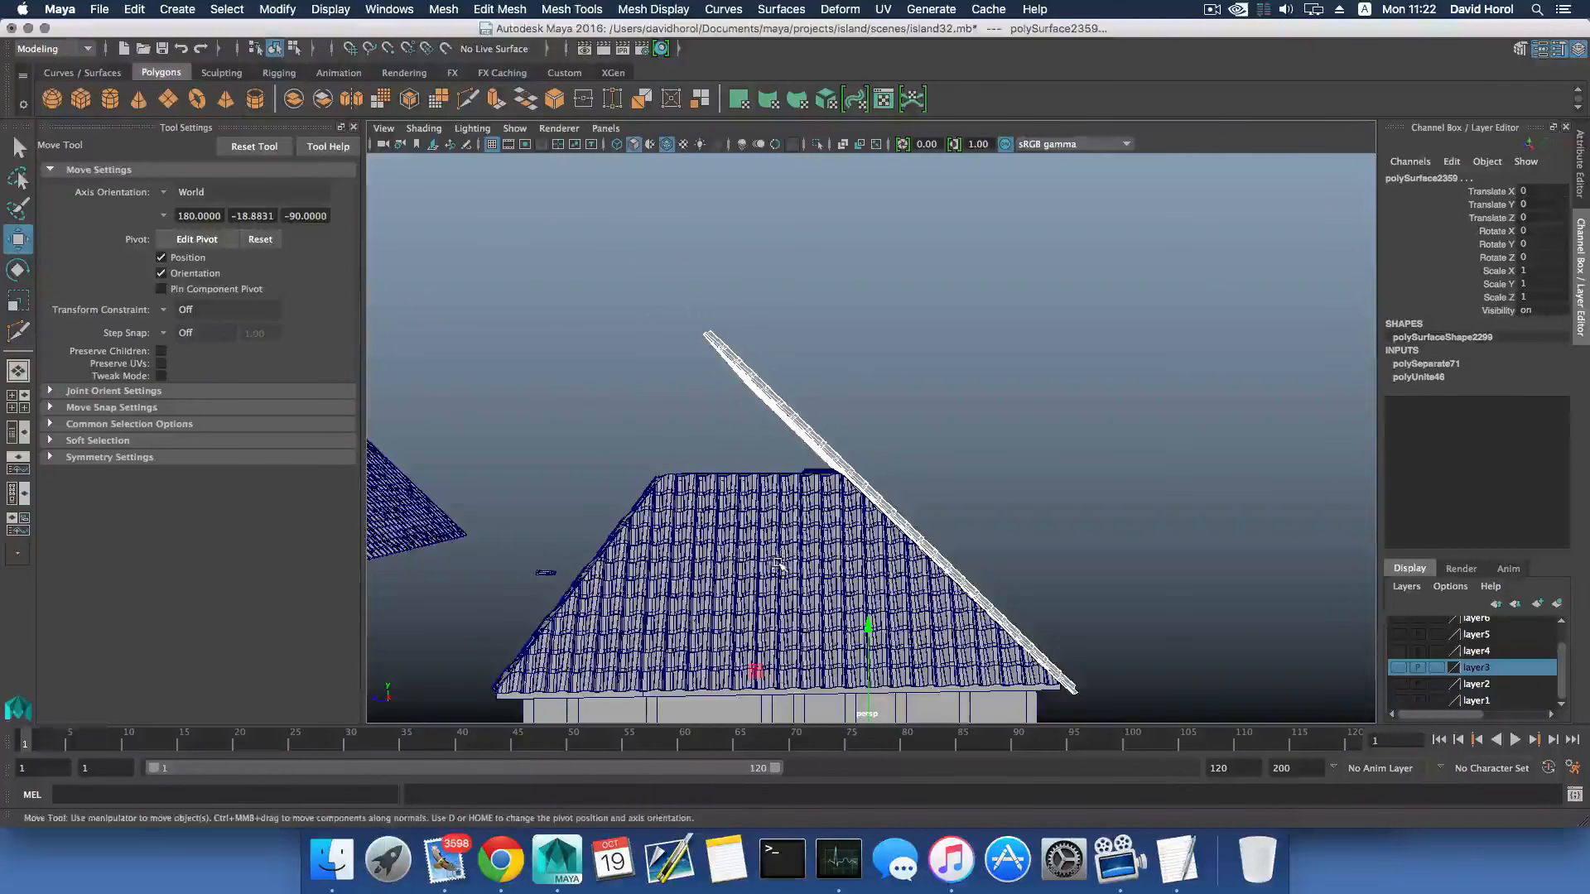
pyautogui.moveTo(795, 419); pyautogui.dragTo(856, 462)
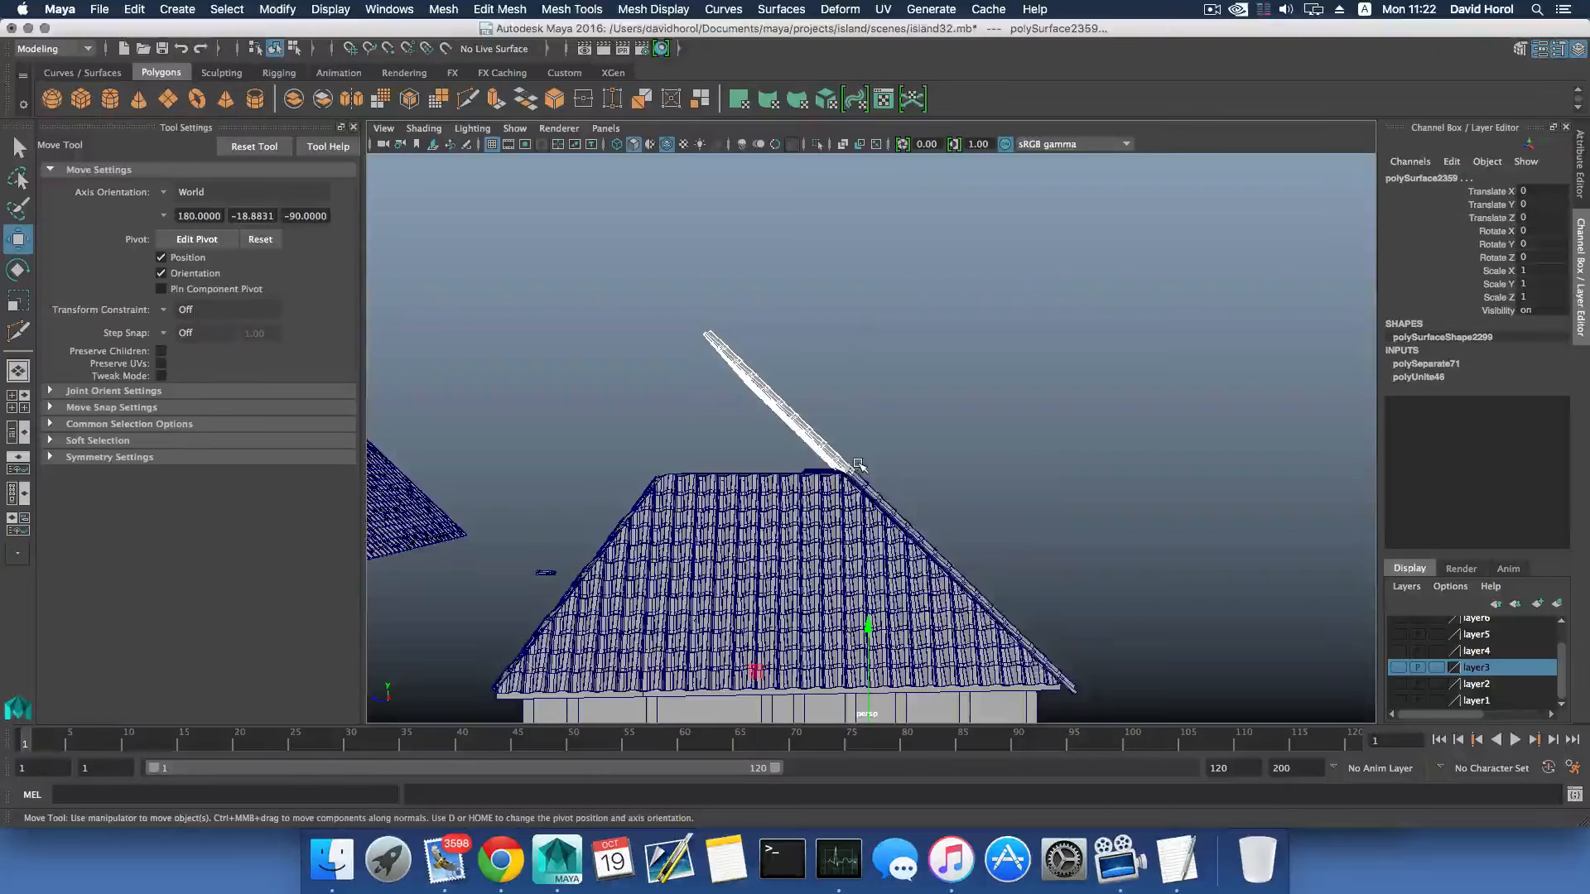
pyautogui.keyDown('alt'); pyautogui.moveTo(857, 465); pyautogui.dragTo(944, 517); pyautogui.keyUp('alt')
pyautogui.press('Delete')
# - Delete the topmost row of tiles still rising above the ridge on the same slope
pyautogui.scroll(5, 837, 531)
pyautogui.scroll(3, 837, 531)
pyautogui.click(940, 514)
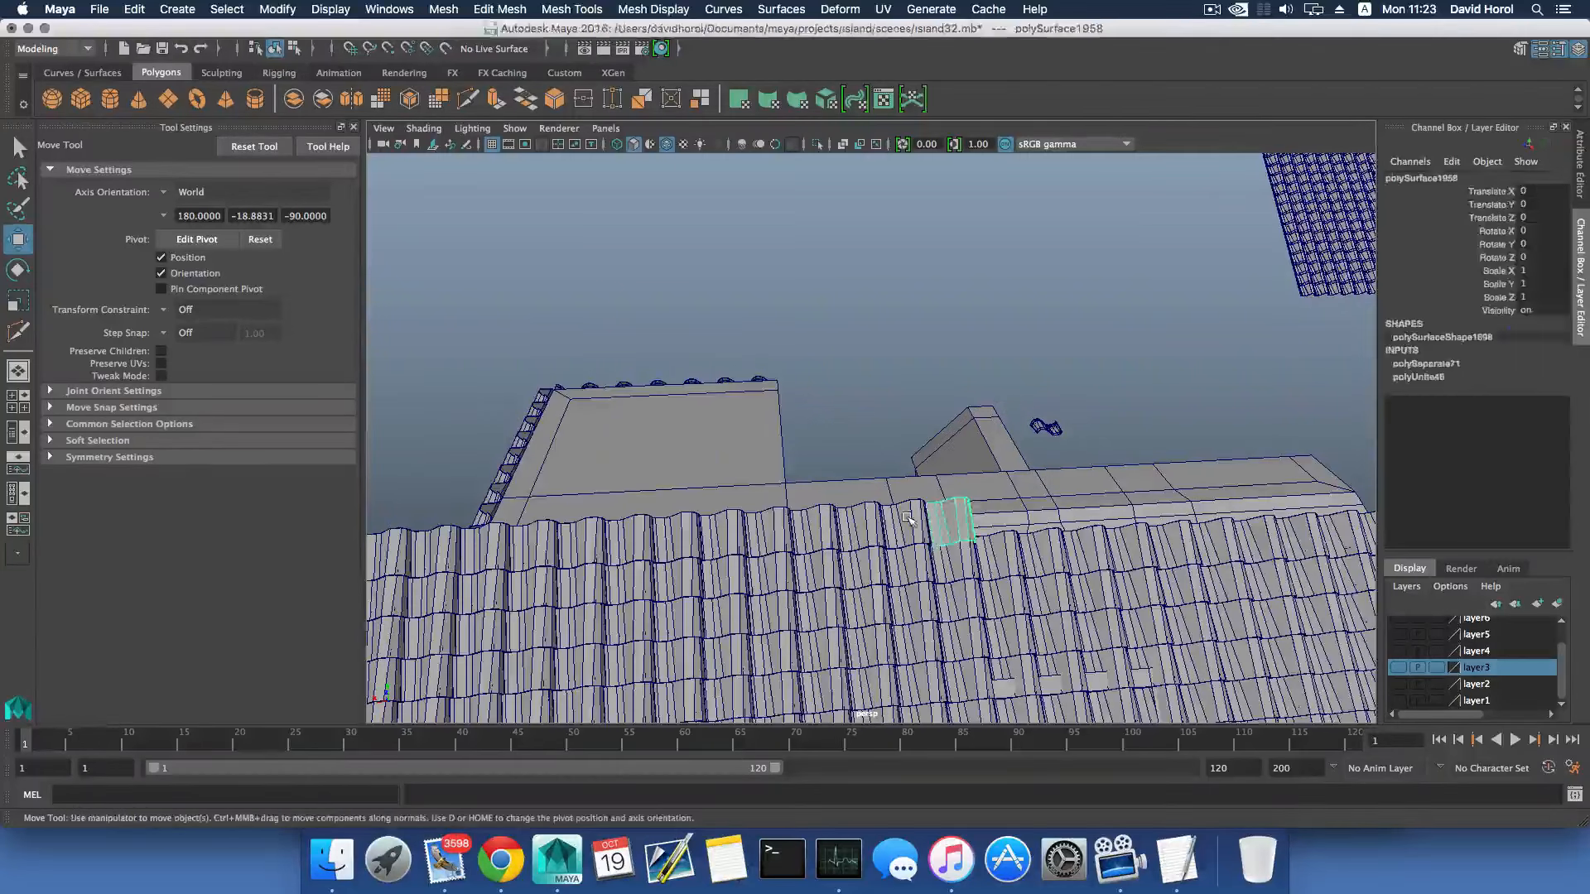
pyautogui.keyDown('shift'); pyautogui.click(900, 520); pyautogui.keyUp('shift')
pyautogui.keyDown('shift'); pyautogui.click(855, 525); pyautogui.keyUp('shift')
pyautogui.keyDown('shift'); pyautogui.click(779, 533); pyautogui.keyUp('shift')
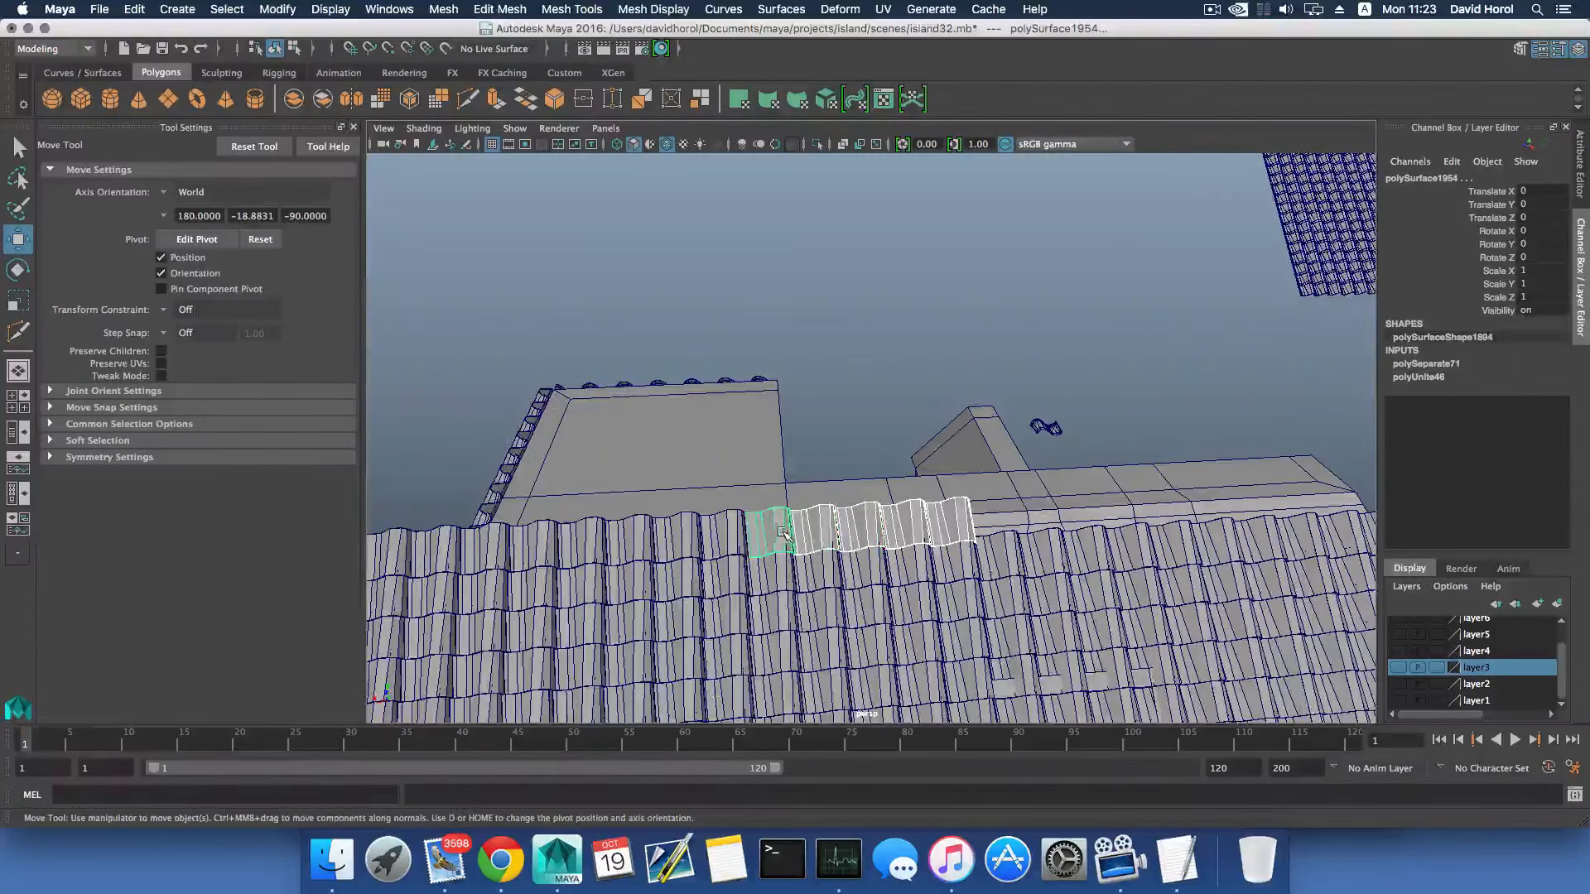
pyautogui.keyDown('alt'); pyautogui.moveTo(779, 533); pyautogui.dragTo(846, 498); pyautogui.keyUp('alt')
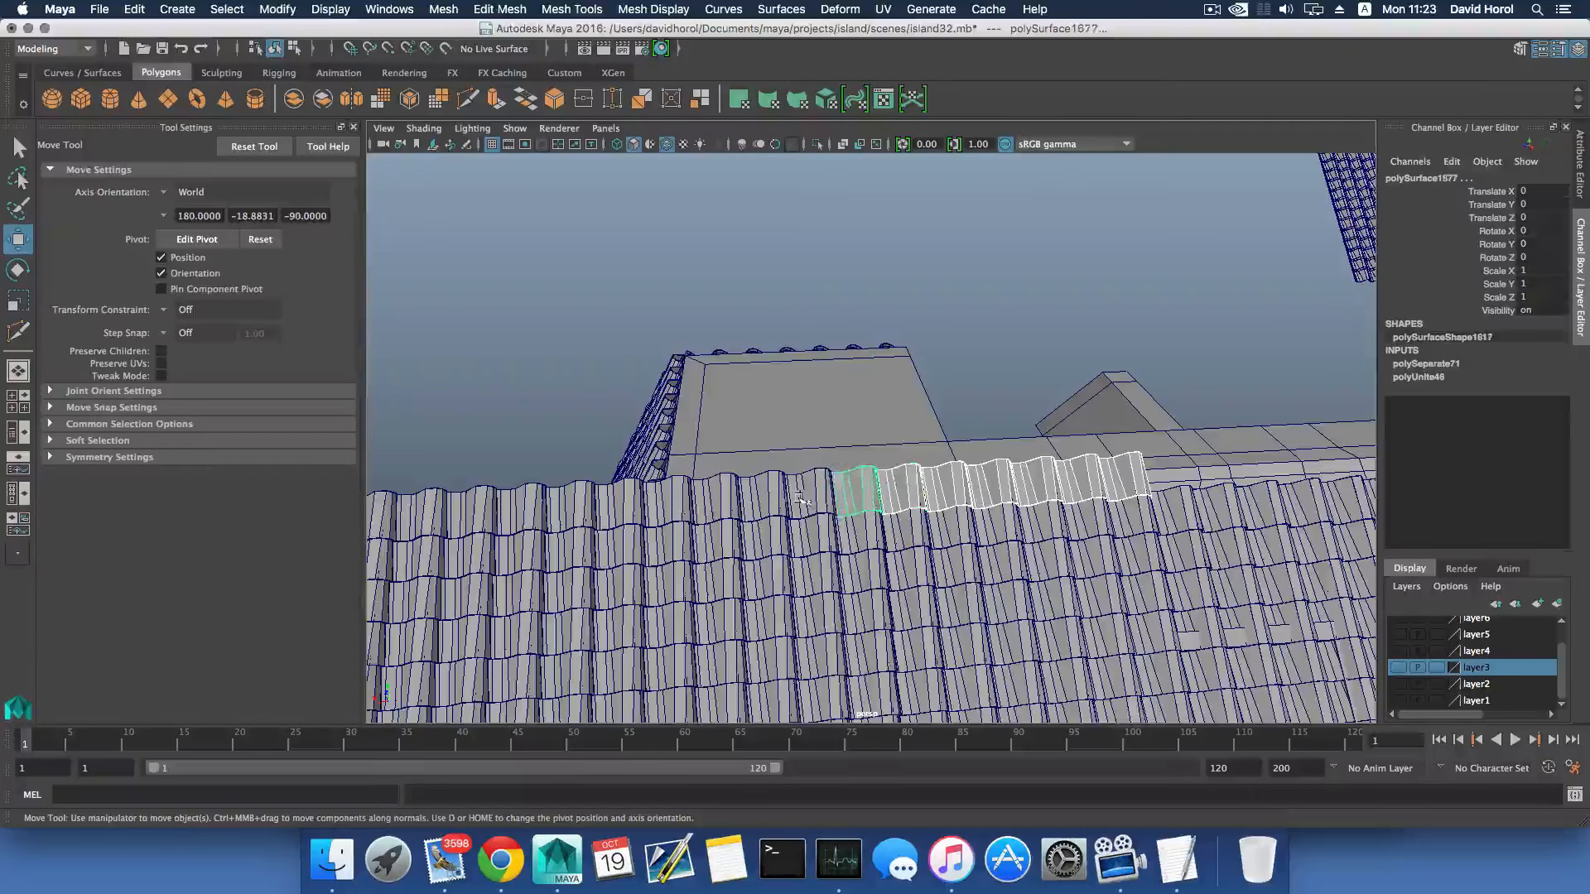
pyautogui.keyDown('shift'); pyautogui.click(750, 500); pyautogui.keyUp('shift')
pyautogui.keyDown('shift'); pyautogui.click(711, 500); pyautogui.keyUp('shift')
pyautogui.keyDown('shift'); pyautogui.click(663, 502); pyautogui.keyUp('shift')
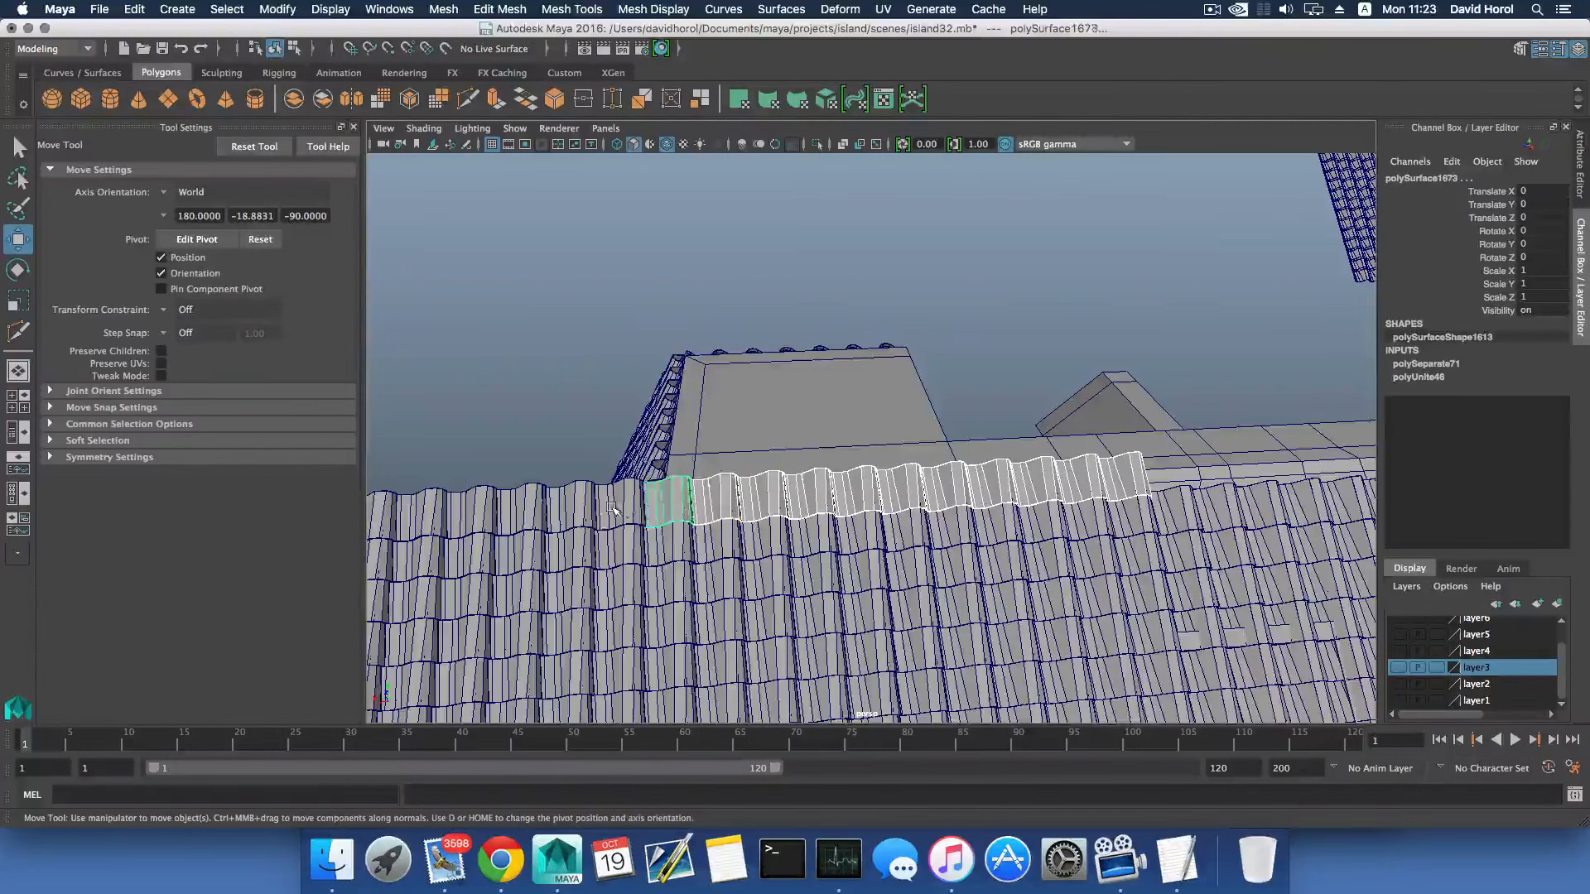
pyautogui.keyDown('alt'); pyautogui.moveTo(555, 515); pyautogui.dragTo(727, 487); pyautogui.keyUp('alt')
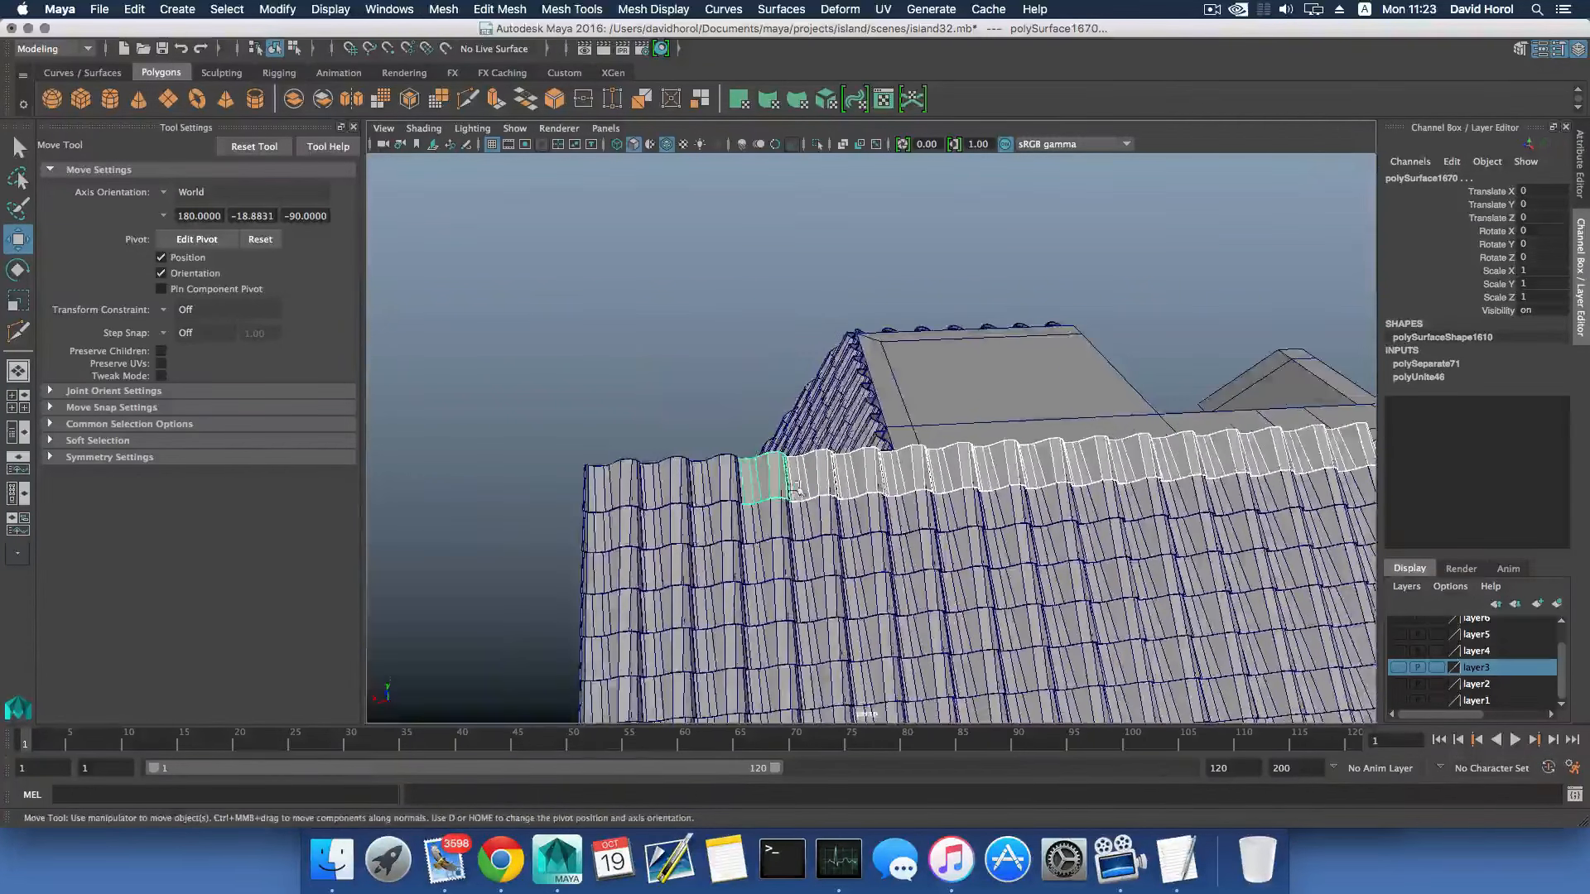
pyautogui.keyDown('shift'); pyautogui.click(657, 482); pyautogui.keyUp('shift')
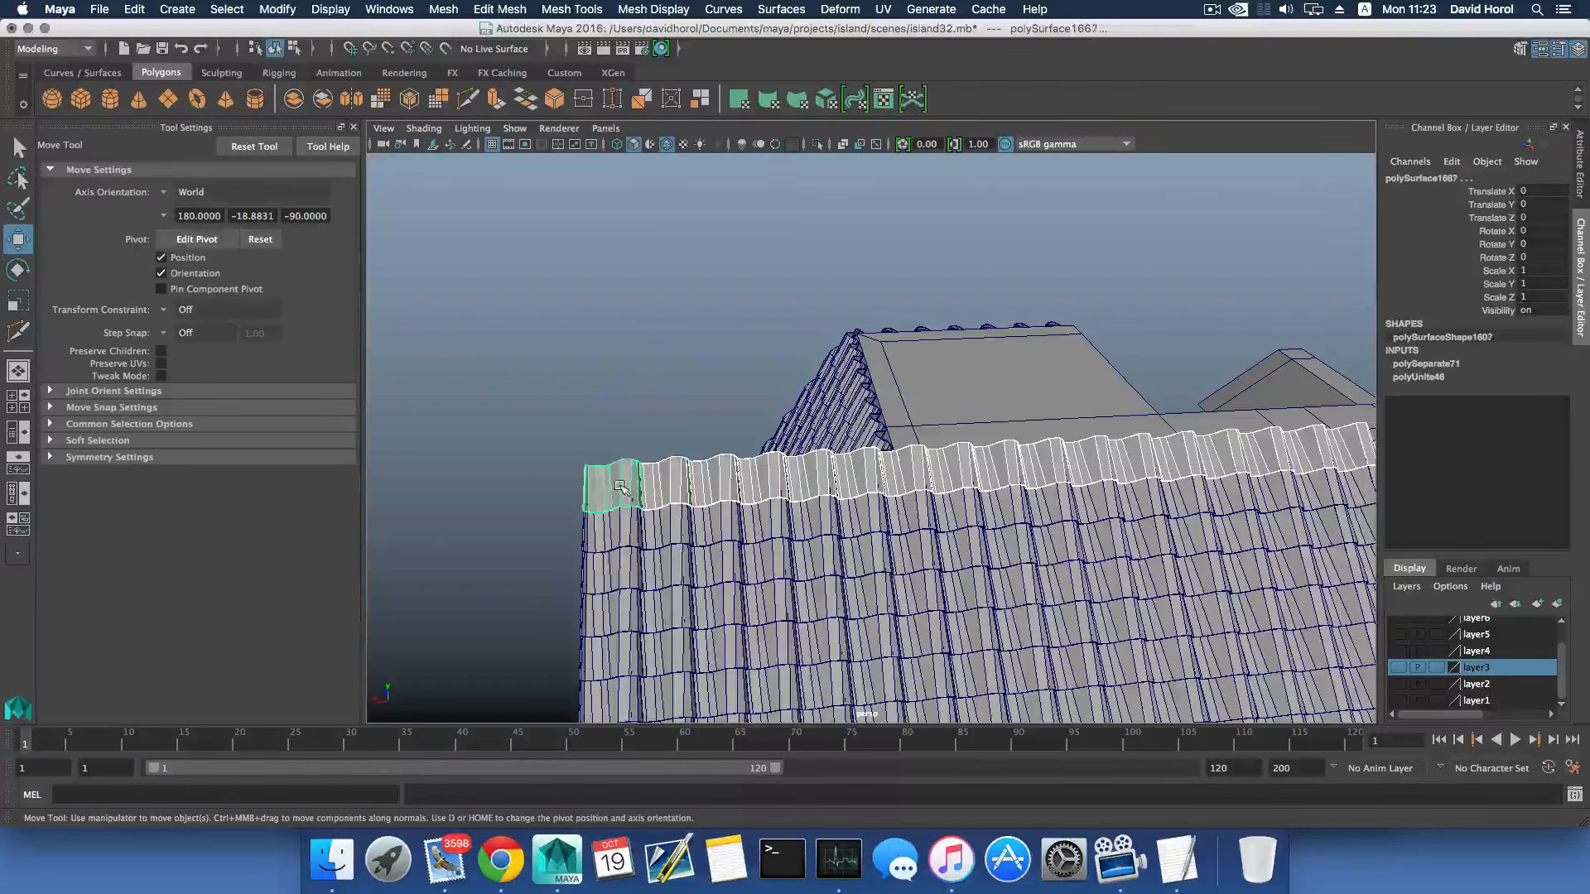
pyautogui.press('Delete')
# - Examine the trimmed slope from the side and the front, including the rectangular frame poking through the tiles
pyautogui.scroll(-5, 634, 497)
pyautogui.keyDown('alt'); pyautogui.moveTo(752, 518); pyautogui.dragTo(895, 454); pyautogui.keyUp('alt')
pyautogui.scroll(6, 894, 455)
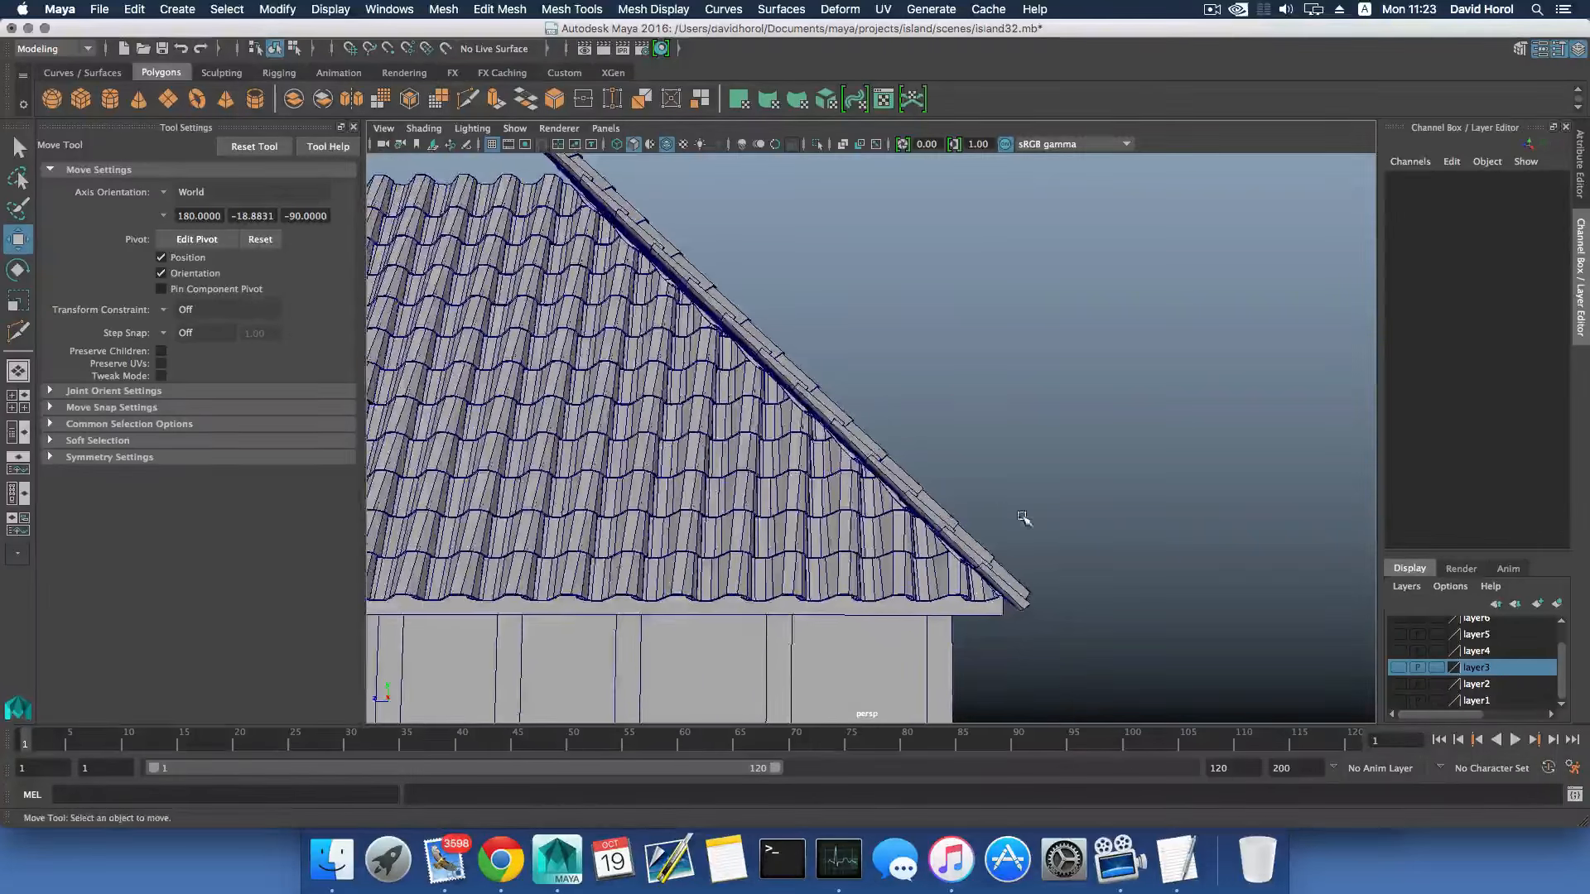
pyautogui.keyDown('alt'); pyautogui.moveTo(1024, 518); pyautogui.dragTo(720, 507); pyautogui.keyUp('alt')
pyautogui.keyDown('alt'); pyautogui.moveTo(894, 435); pyautogui.dragTo(794, 534, button='middle'); pyautogui.keyUp('alt')
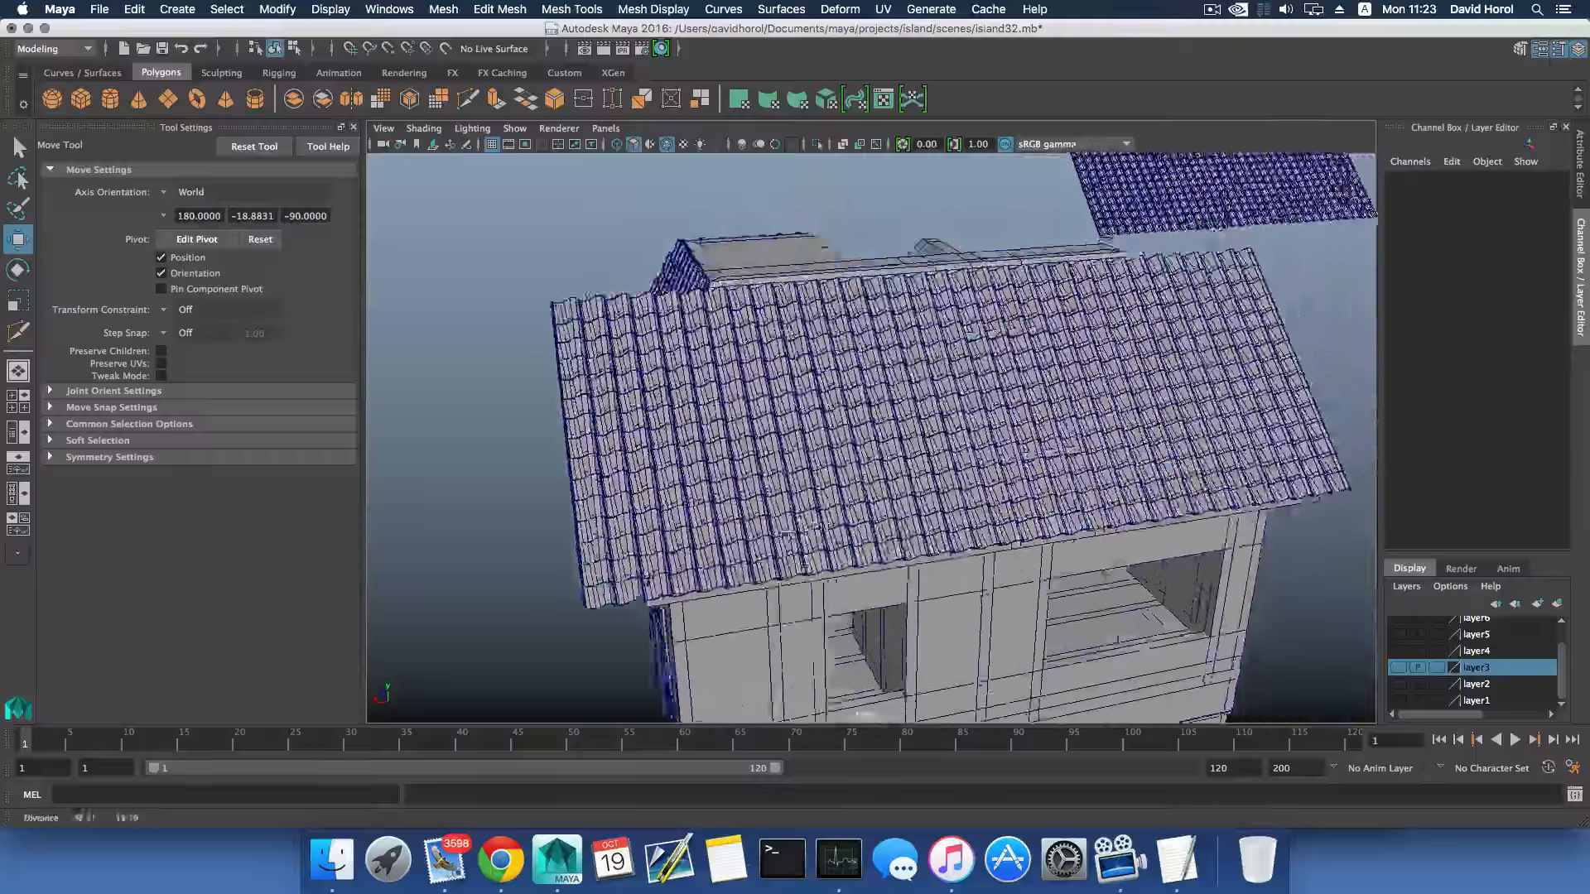
pyautogui.scroll(2, 794, 535)
pyautogui.keyDown('alt'); pyautogui.moveTo(793, 534); pyautogui.dragTo(944, 409); pyautogui.keyUp('alt')
pyautogui.scroll(-6, 871, 453)
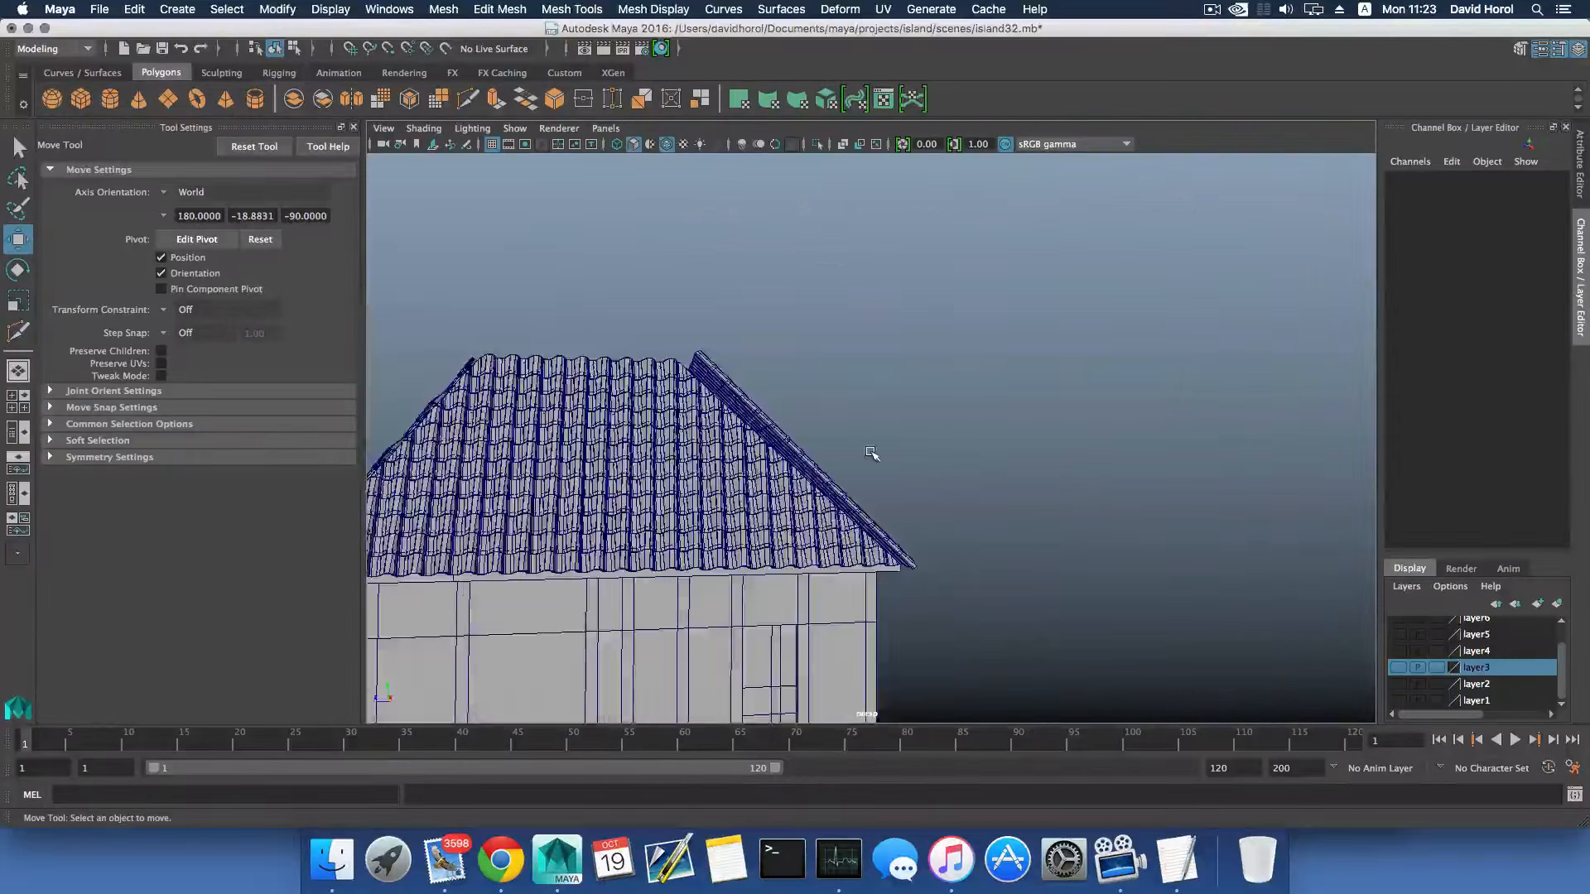
pyautogui.keyDown('alt'); pyautogui.moveTo(780, 413); pyautogui.dragTo(542, 443); pyautogui.keyUp('alt')
pyautogui.scroll(5, 882, 434)
pyautogui.keyDown('alt'); pyautogui.moveTo(1051, 426); pyautogui.dragTo(869, 457, button='middle'); pyautogui.keyUp('alt')
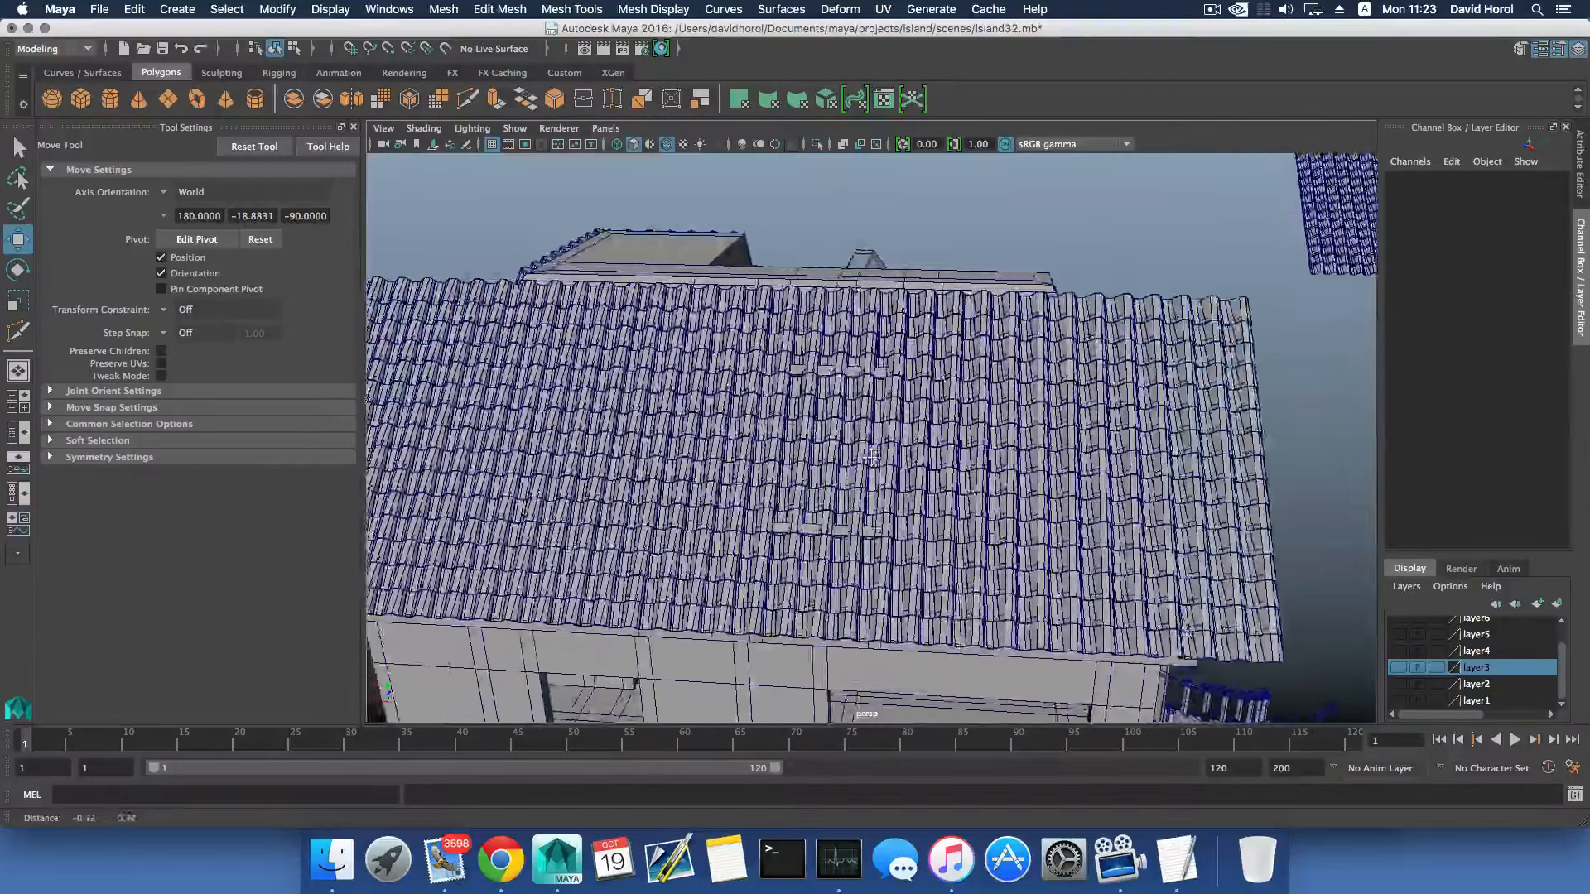
pyautogui.scroll(5, 870, 457)
pyautogui.scroll(8, 869, 458)
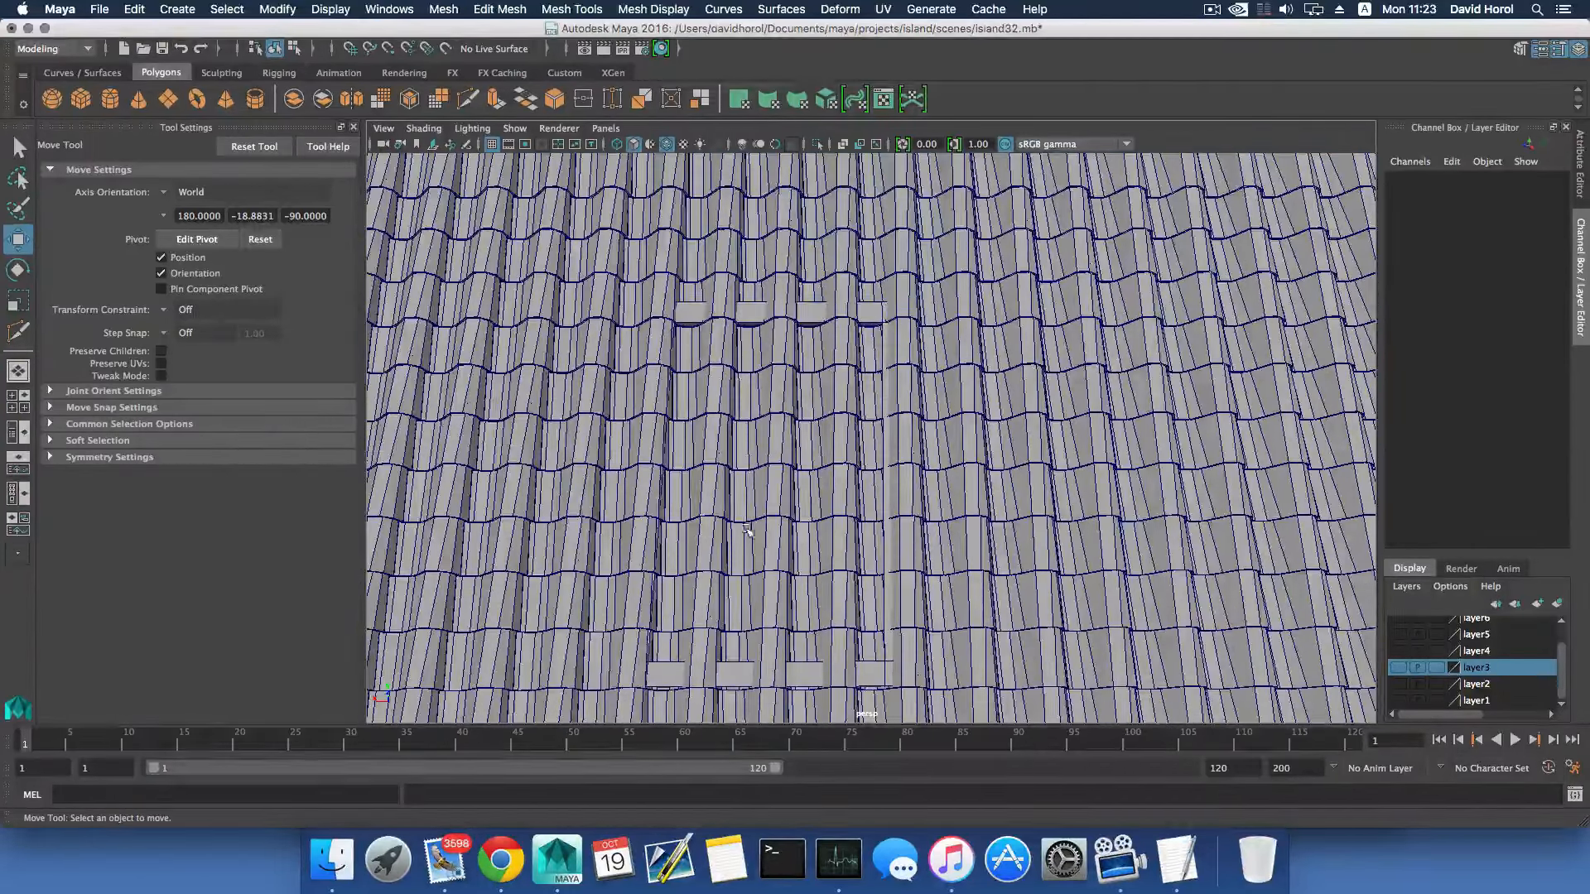
pyautogui.scroll(-5, 748, 530)
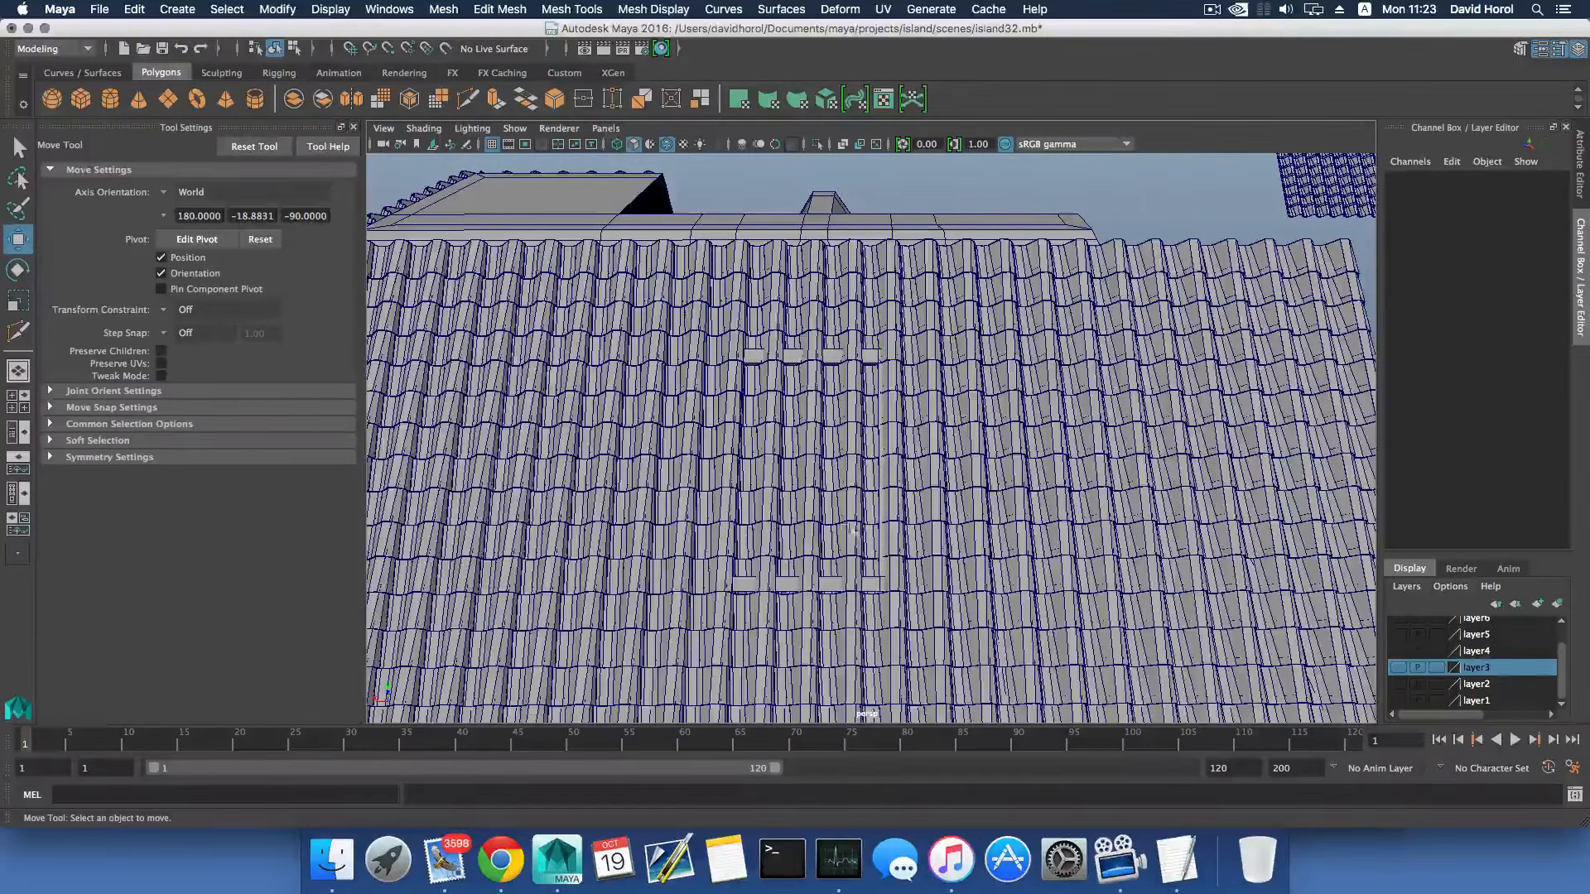
pyautogui.scroll(-5, 866, 523)
# - Combine all remaining tiles of the trimmed slope into one mesh and save the scene
pyautogui.keyDown('alt'); pyautogui.moveTo(866, 523); pyautogui.dragTo(940, 459); pyautogui.keyUp('alt')
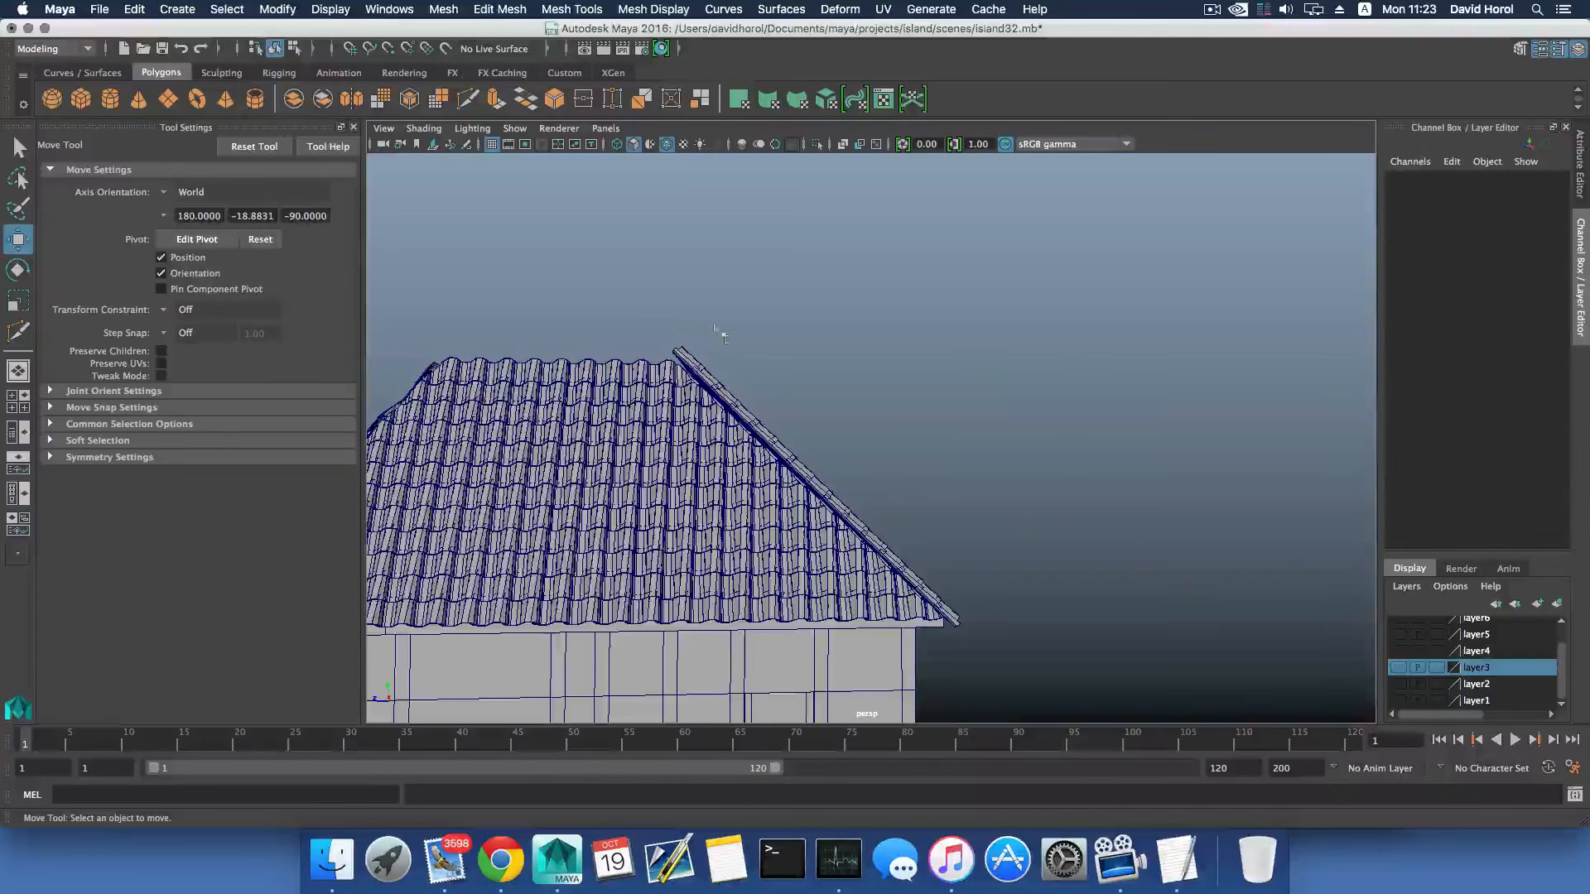
pyautogui.moveTo(656, 313); pyautogui.dragTo(1062, 617)
pyautogui.scroll(-6, 1058, 617)
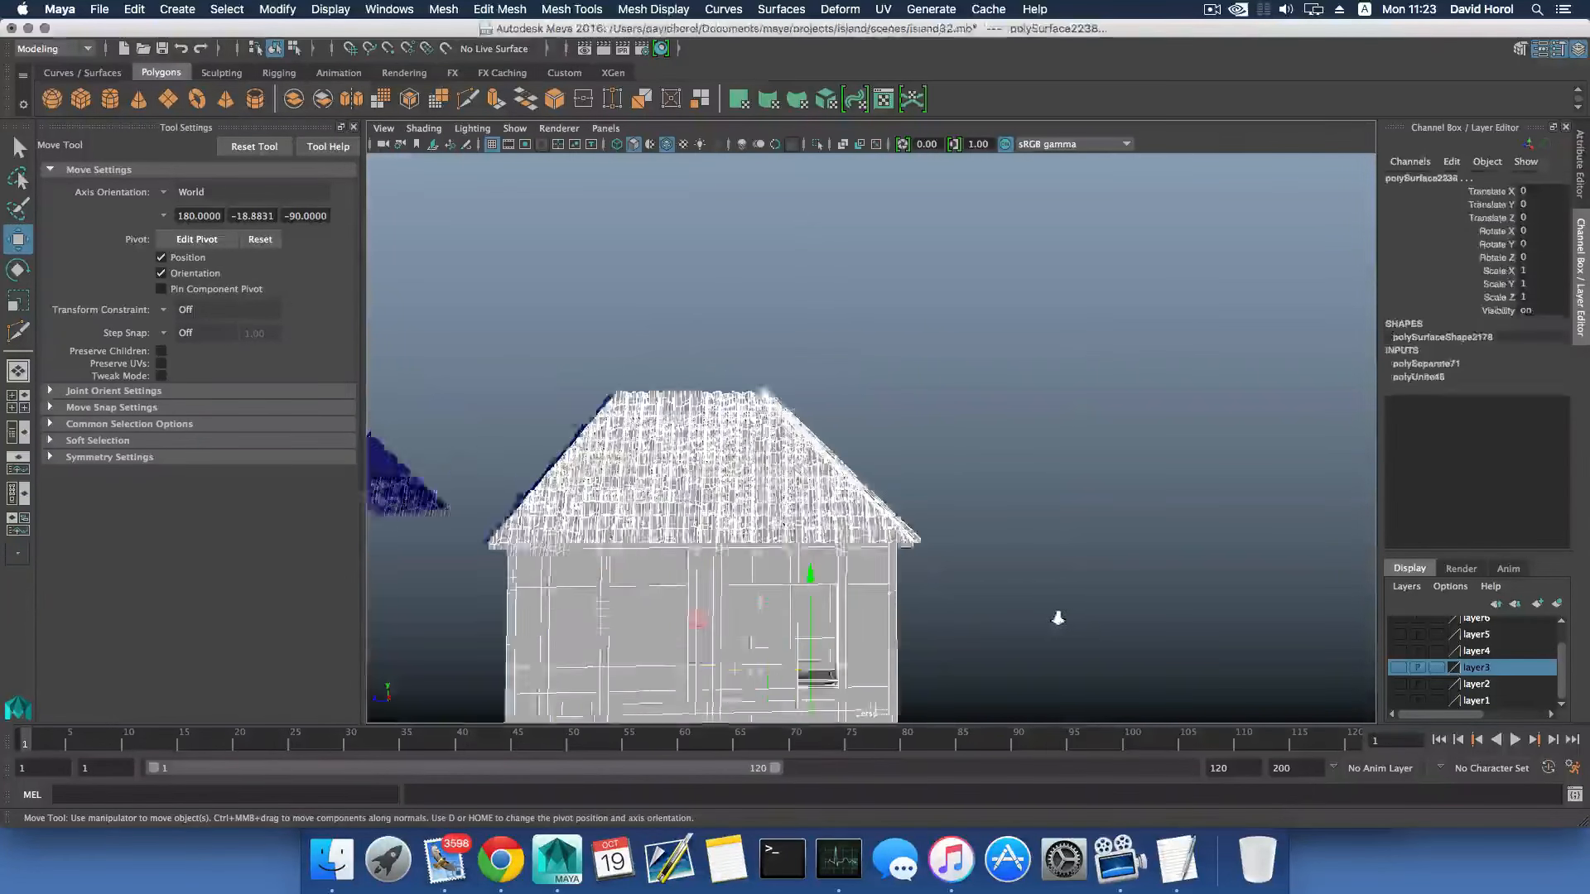
pyautogui.keyDown('ctrl'); pyautogui.moveTo(795, 626); pyautogui.dragTo(797, 624); pyautogui.keyUp('ctrl')
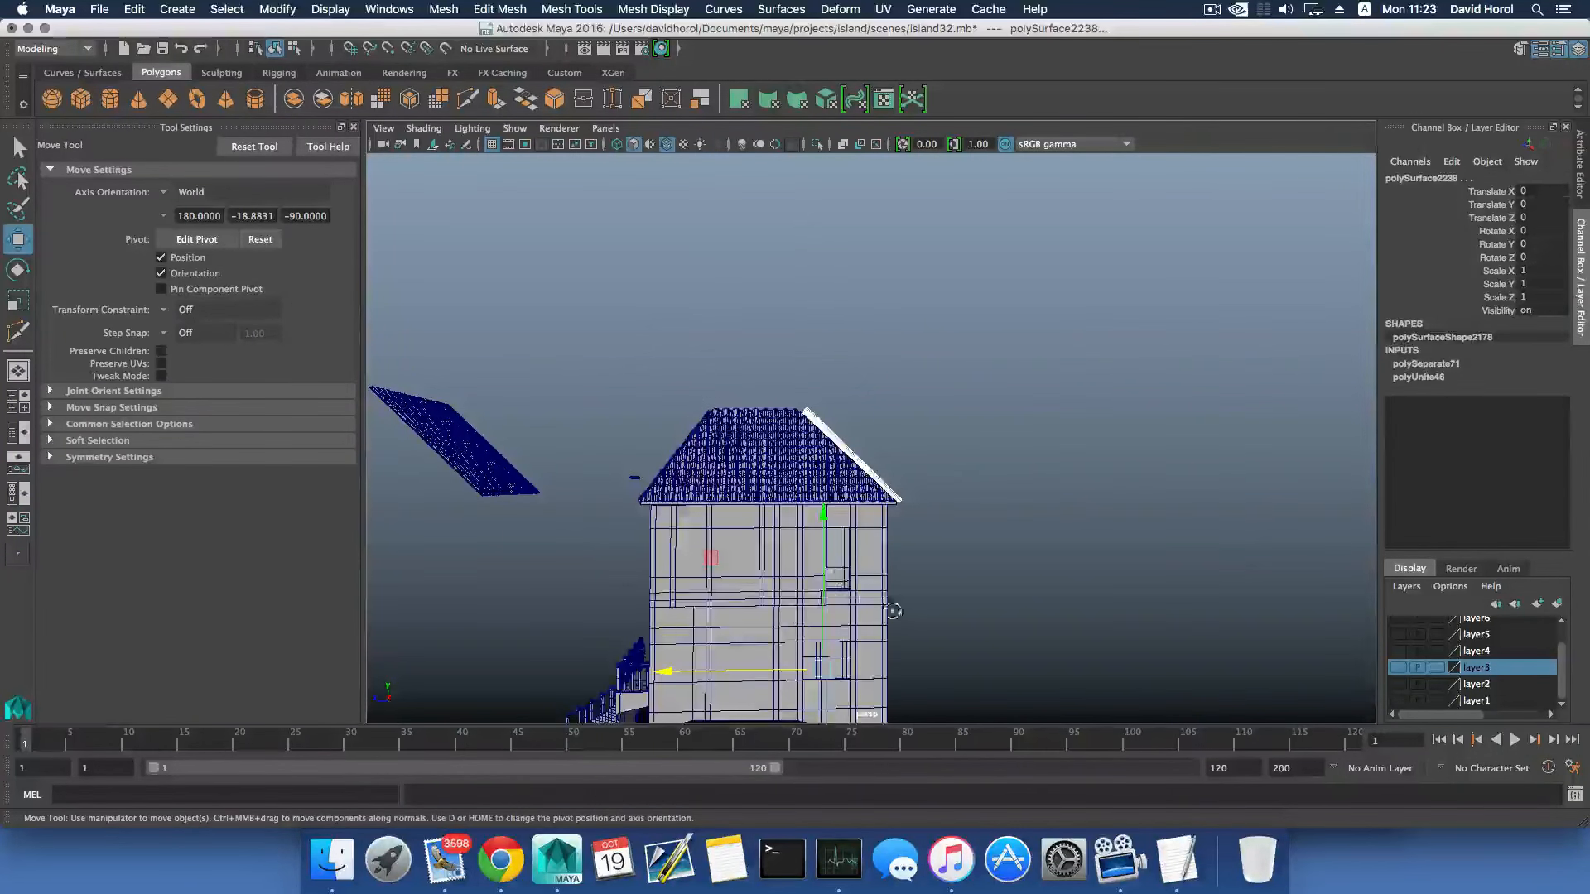
pyautogui.keyDown('alt'); pyautogui.moveTo(892, 612); pyautogui.dragTo(814, 560); pyautogui.keyUp('alt')
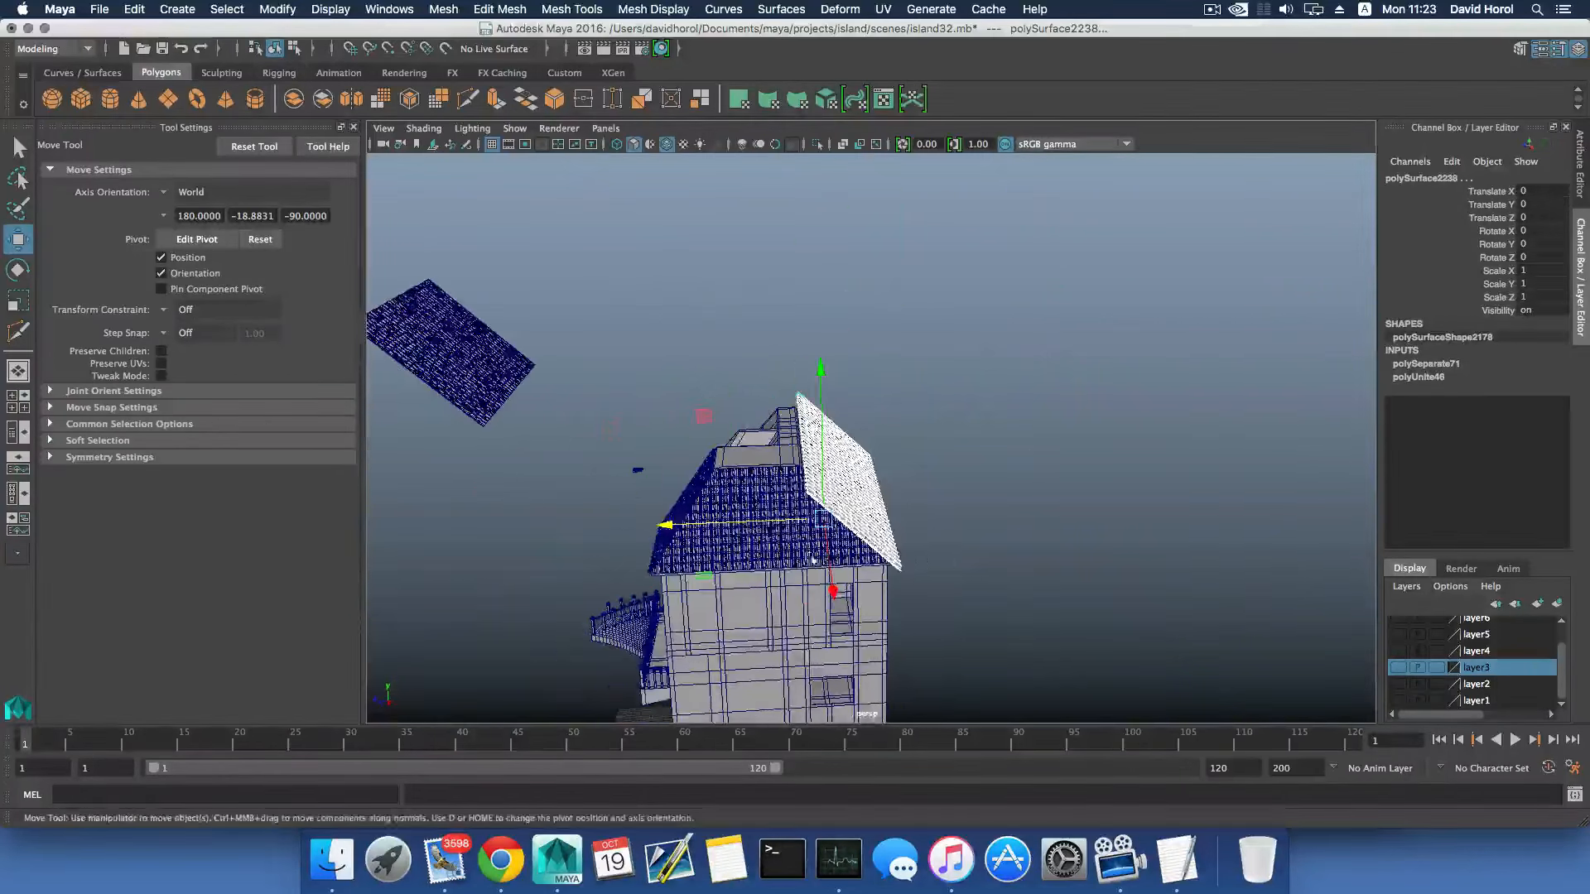
pyautogui.click(444, 10)
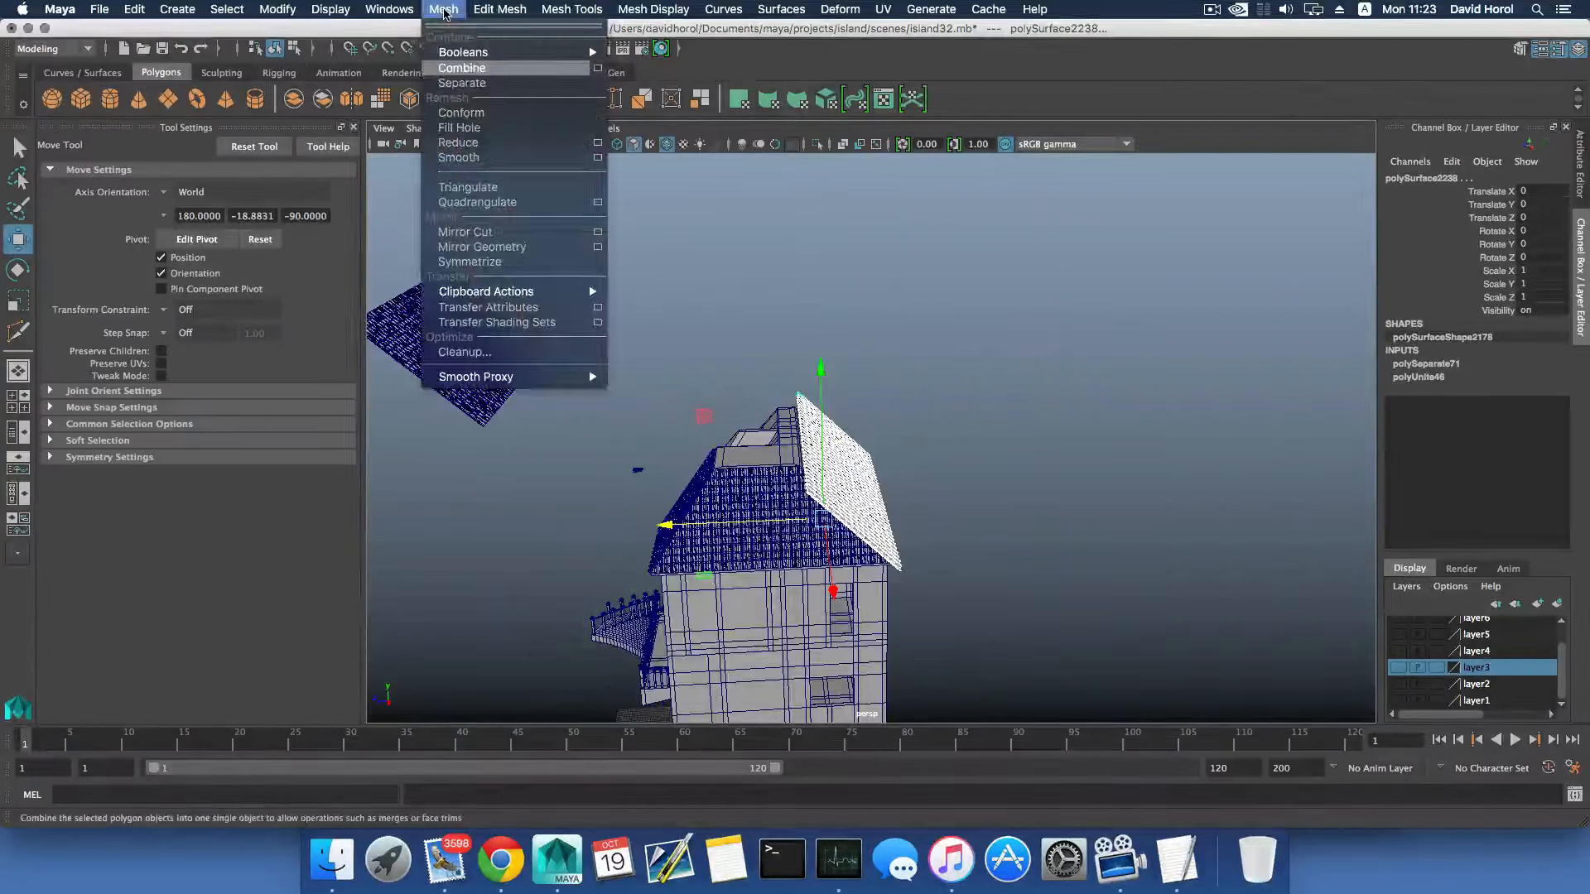
pyautogui.click(462, 70)
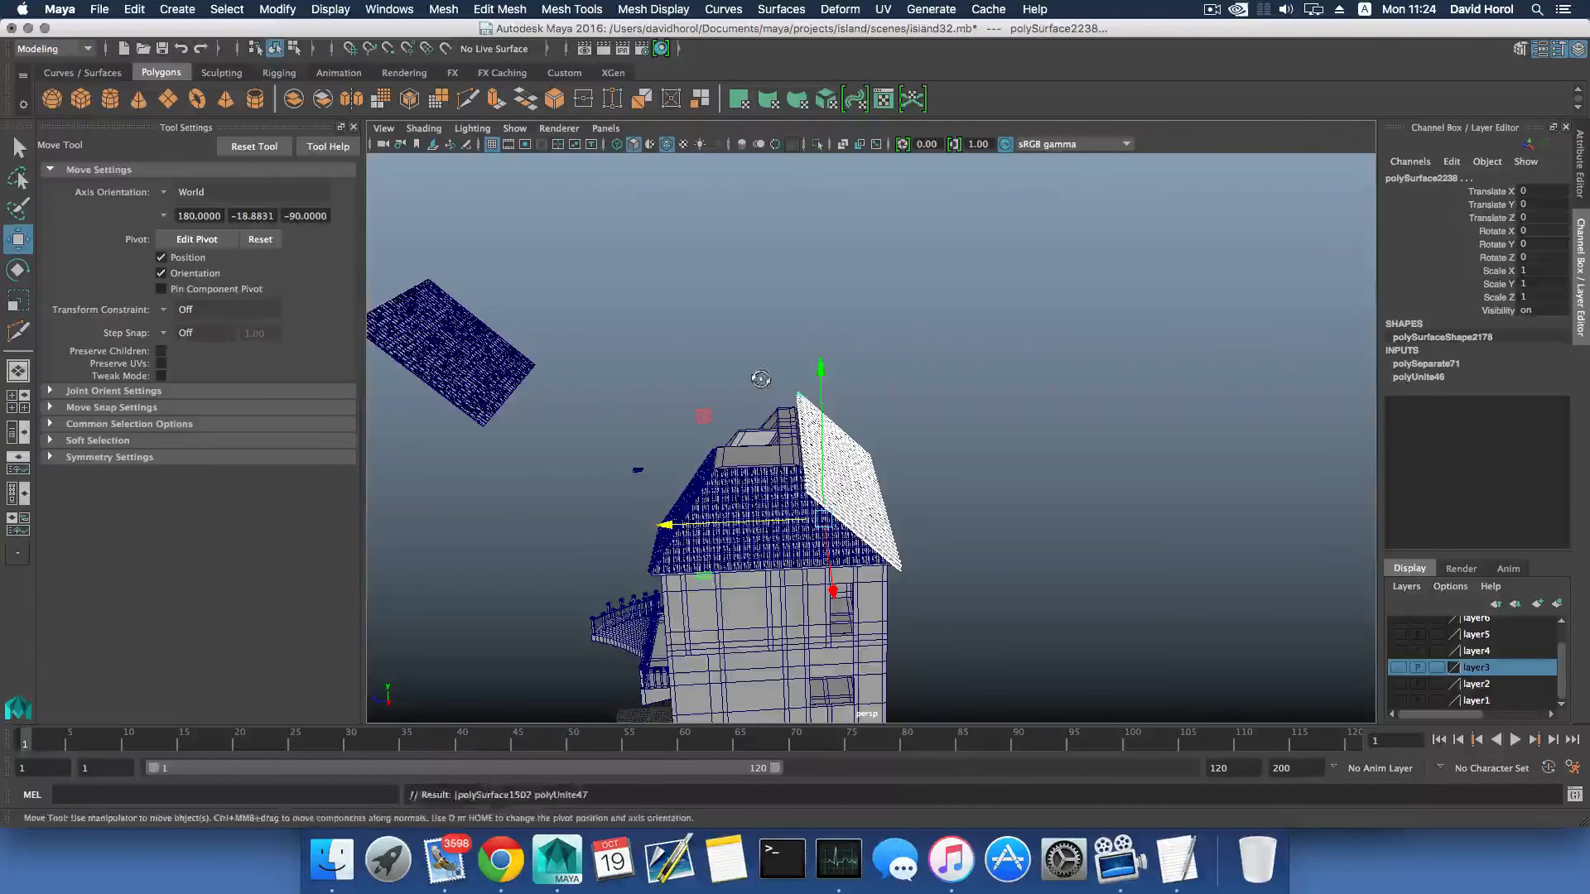
pyautogui.keyDown('alt'); pyautogui.moveTo(762, 381); pyautogui.dragTo(640, 272); pyautogui.keyUp('alt')
pyautogui.click(99, 9)
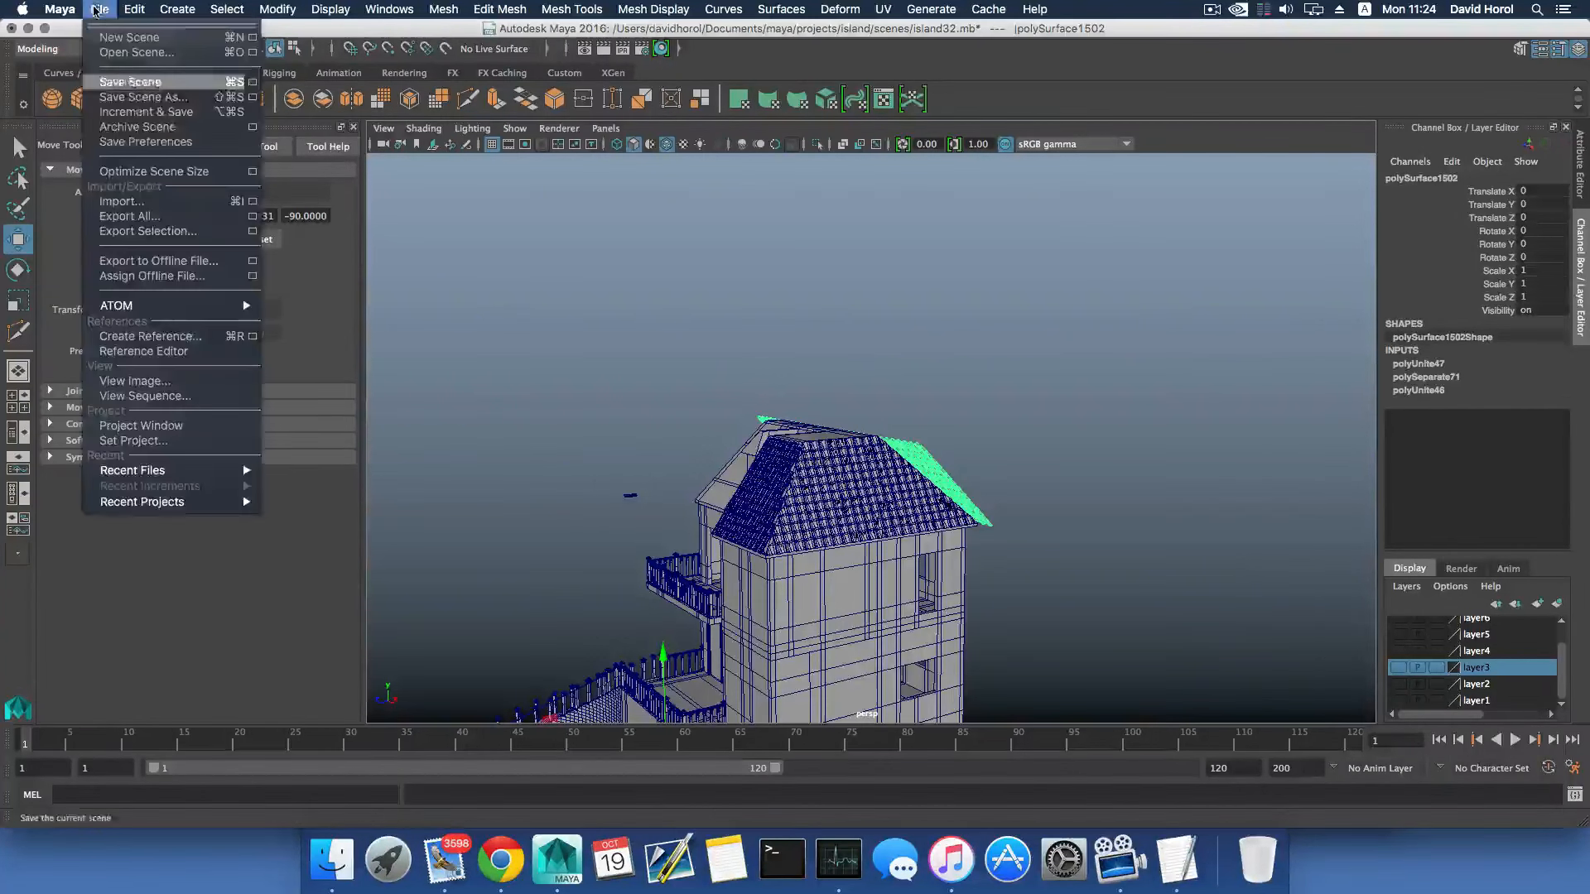
pyautogui.click(146, 82)
# - Activate the Multi-Cut tool on the tile mesh and draw a slice line toward the upper corner of the rectangular frame
pyautogui.keyDown('alt'); pyautogui.moveTo(1096, 504); pyautogui.dragTo(944, 428); pyautogui.keyUp('alt')
pyautogui.scroll(10, 914, 508)
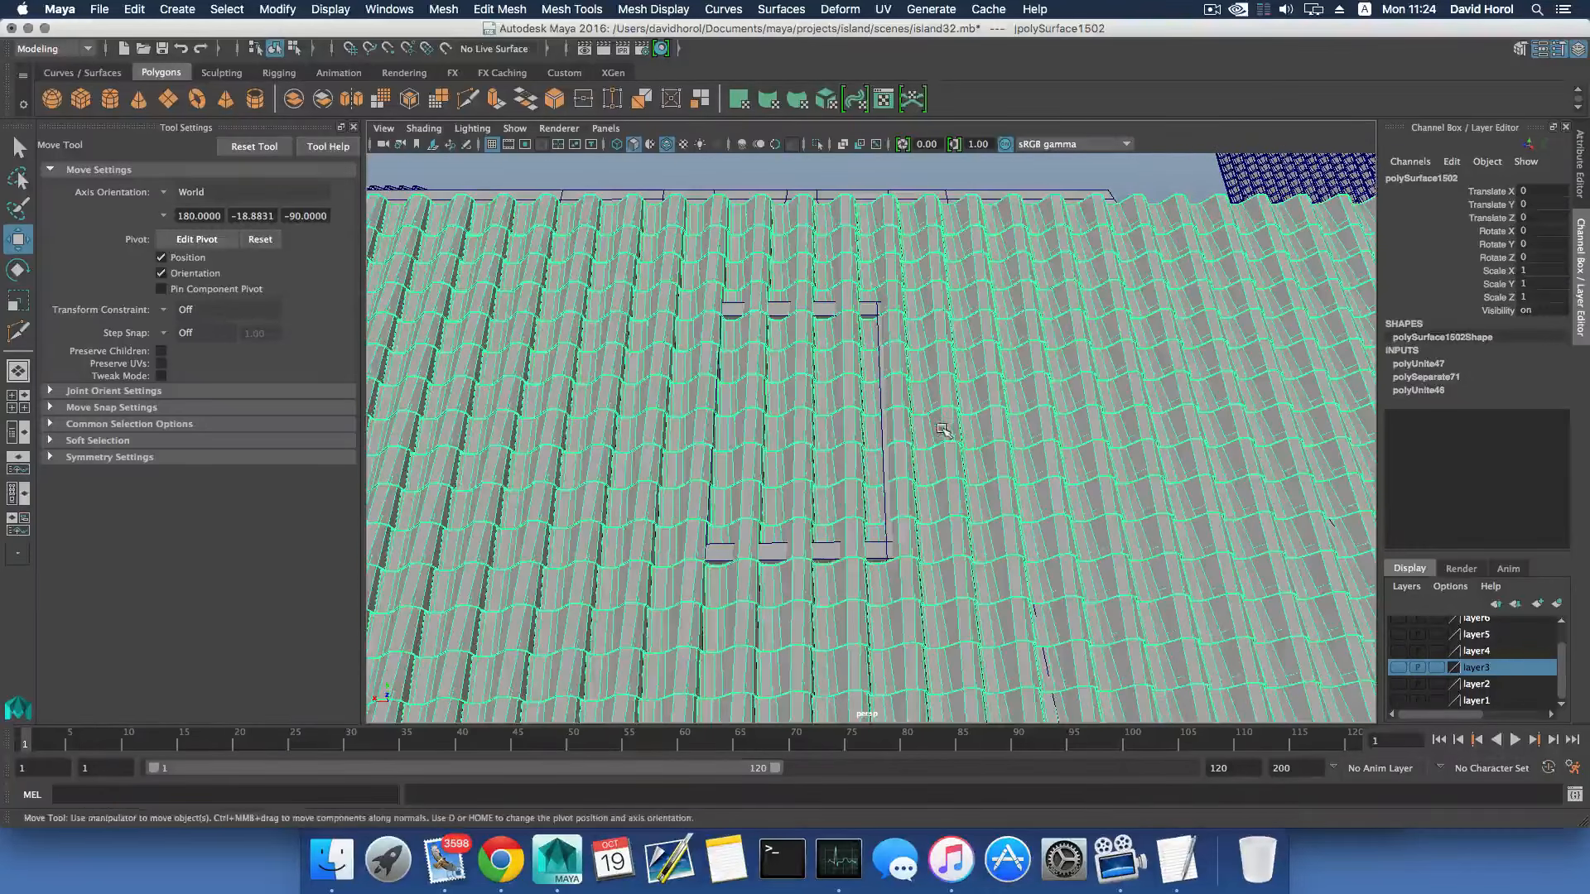
pyautogui.scroll(-5, 884, 453)
pyautogui.scroll(3, 884, 453)
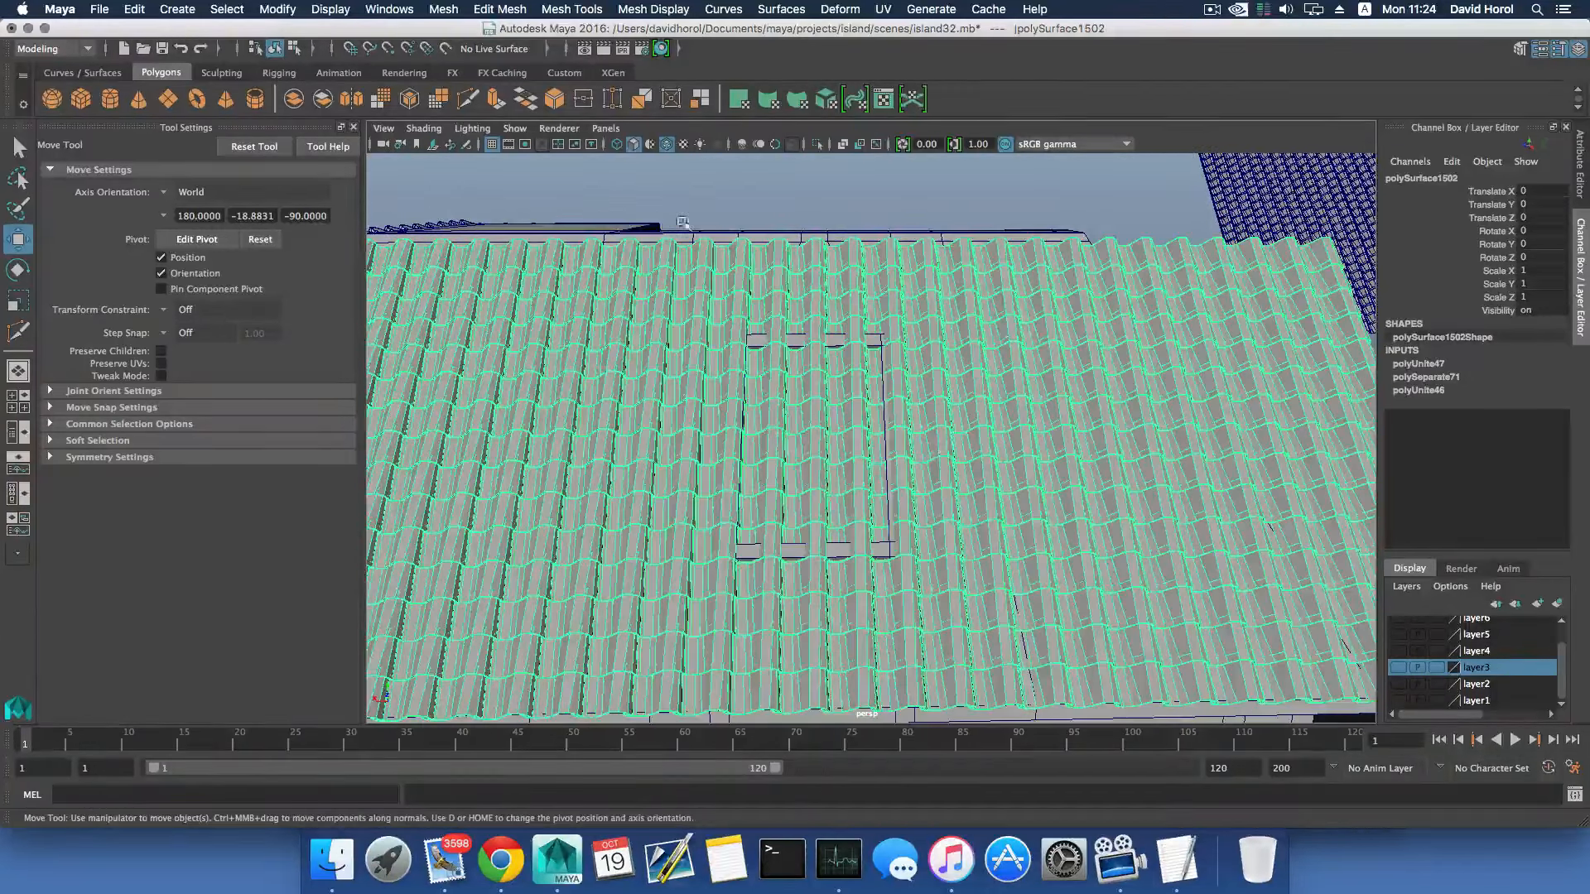
pyautogui.click(571, 9)
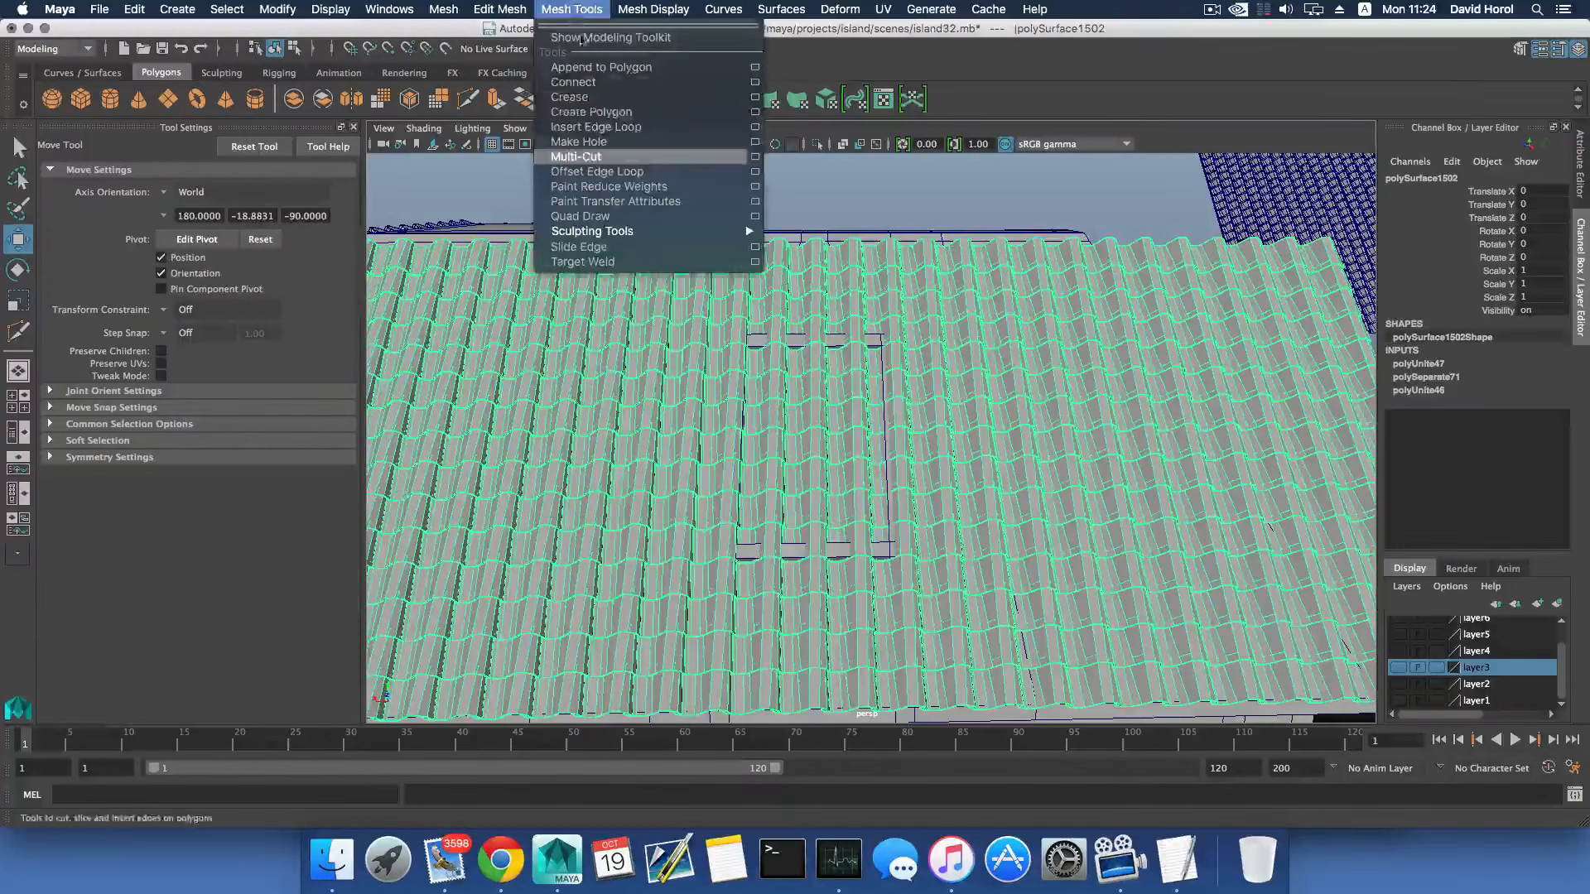
pyautogui.click(695, 157)
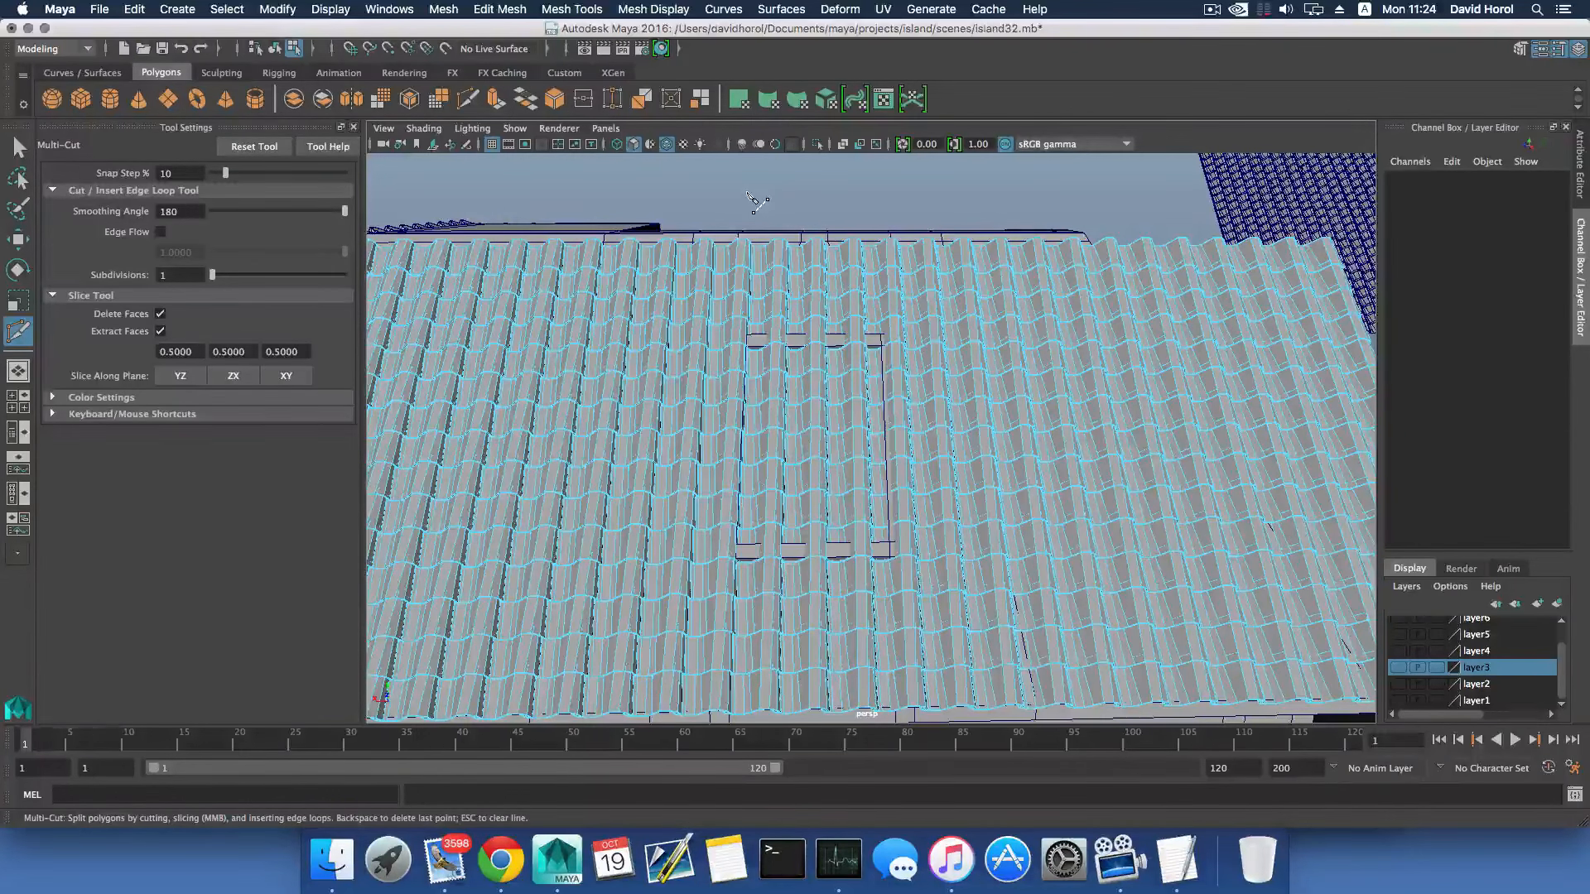
pyautogui.moveTo(747, 192); pyautogui.dragTo(933, 192)
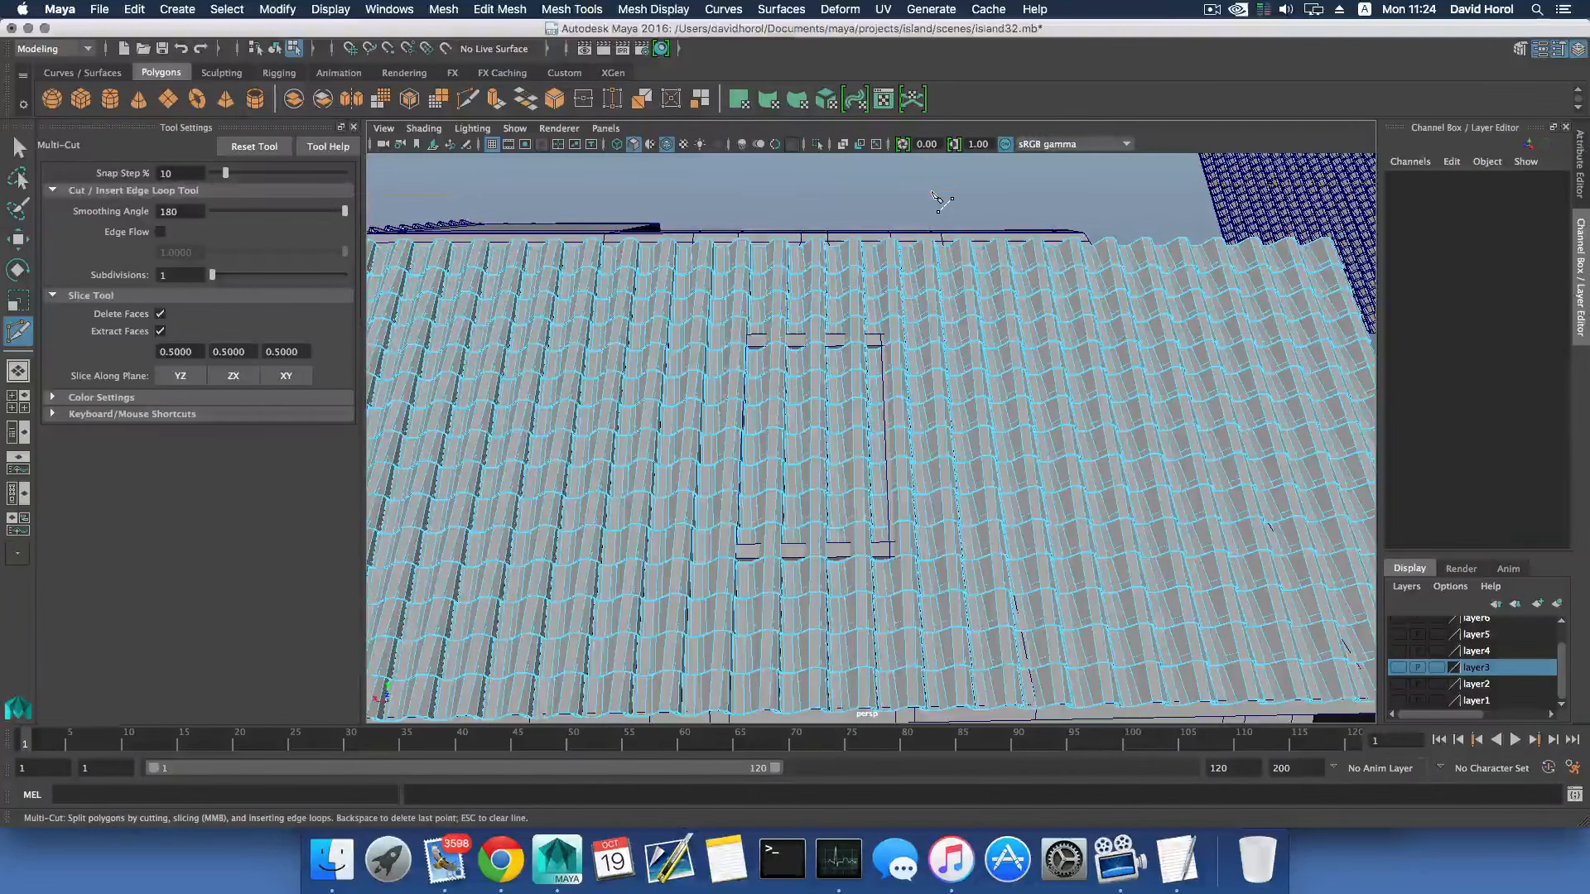
pyautogui.click(739, 335)
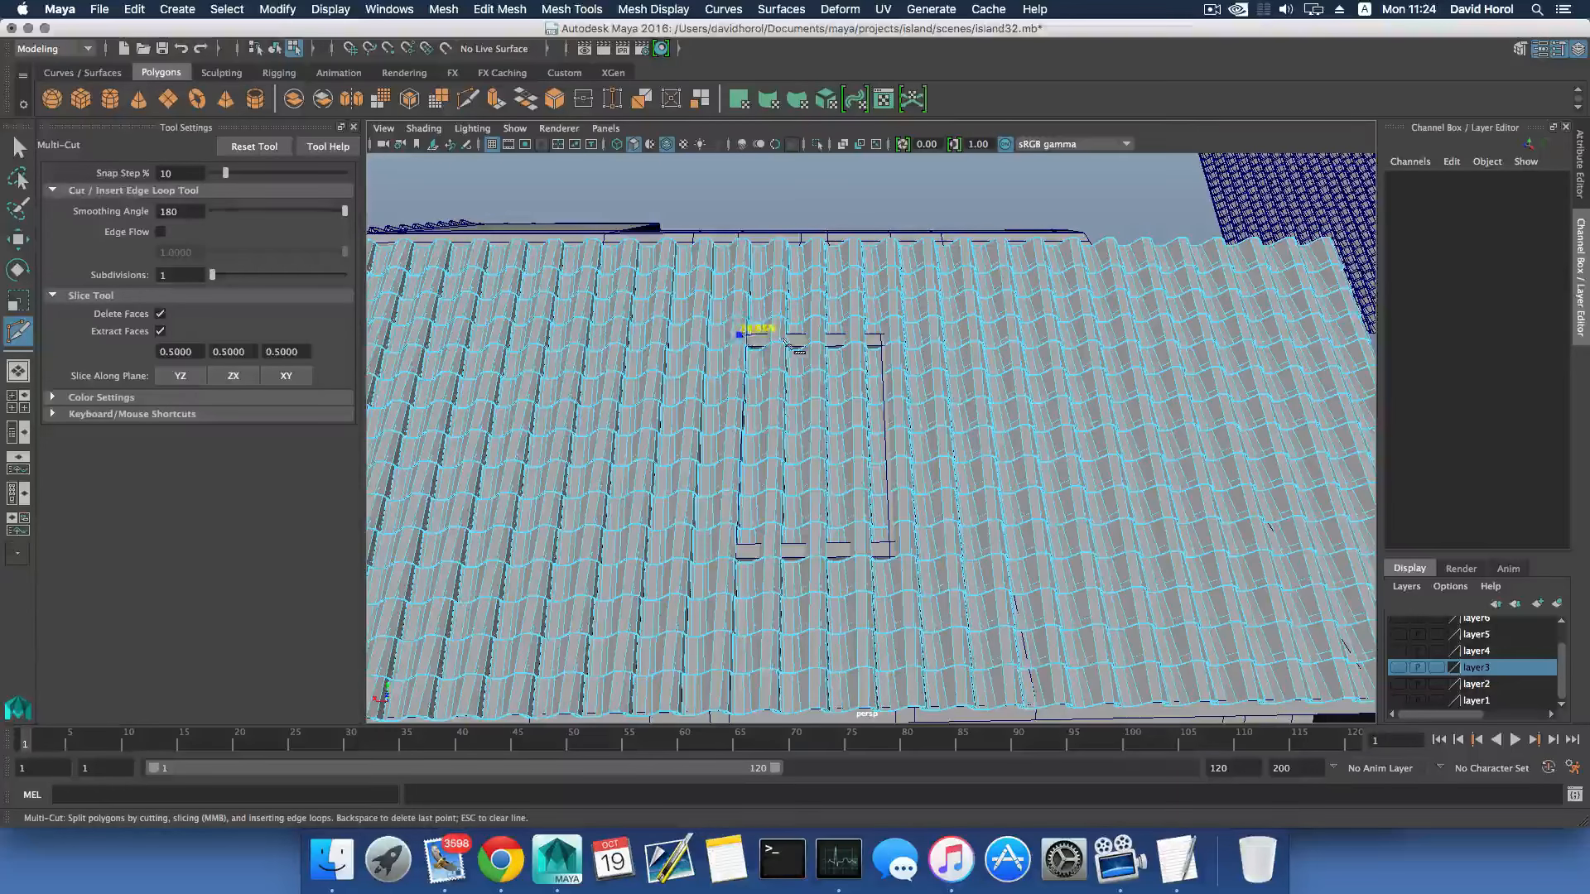
pyautogui.click(874, 341)
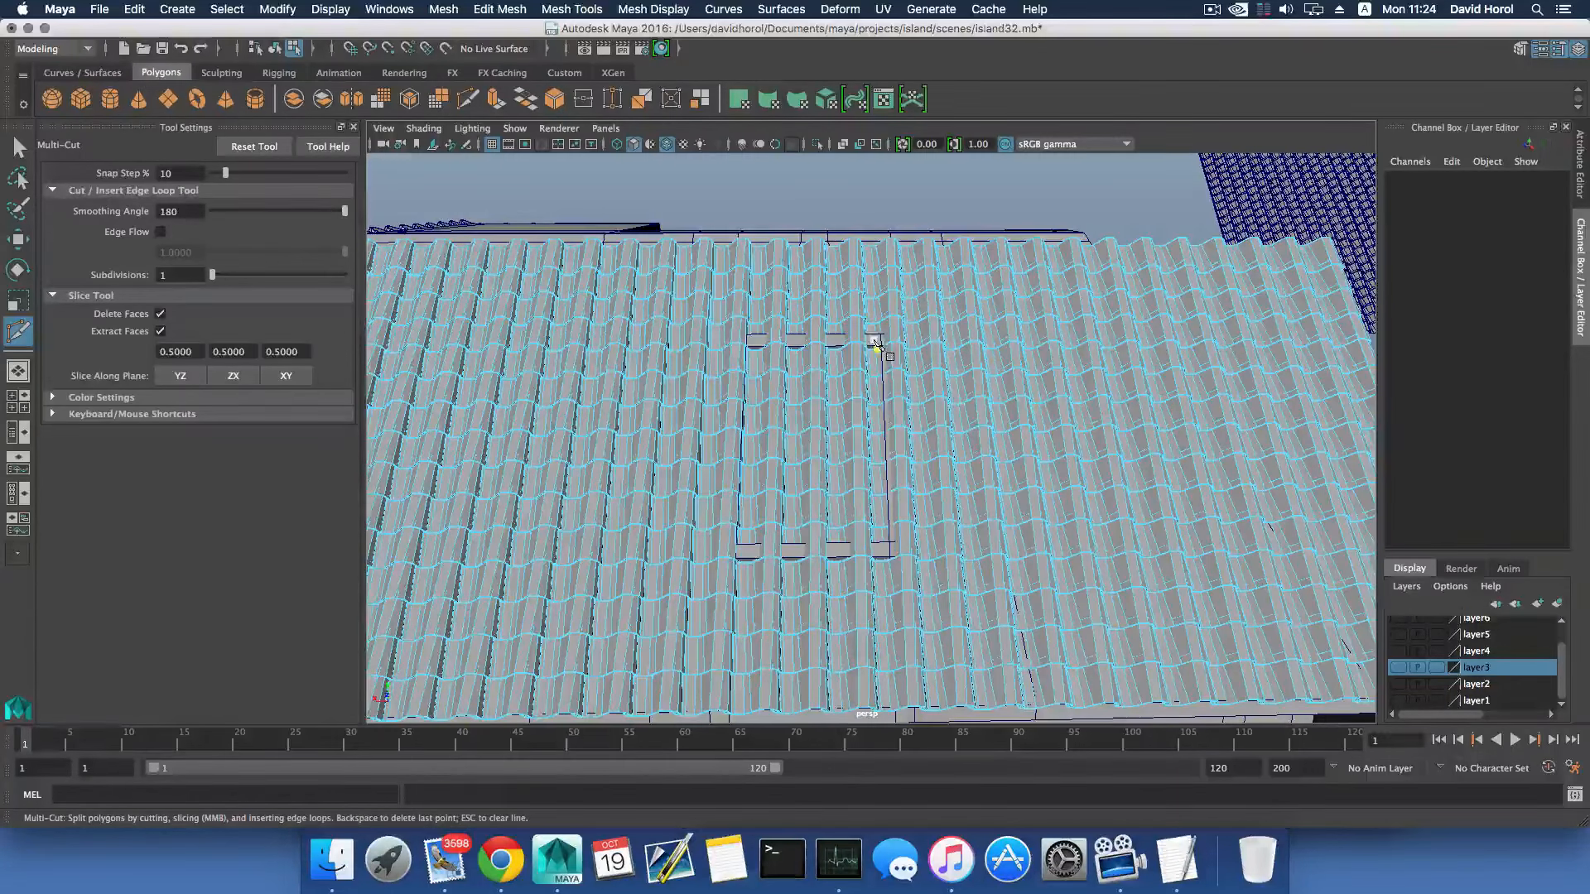
pyautogui.click(707, 195)
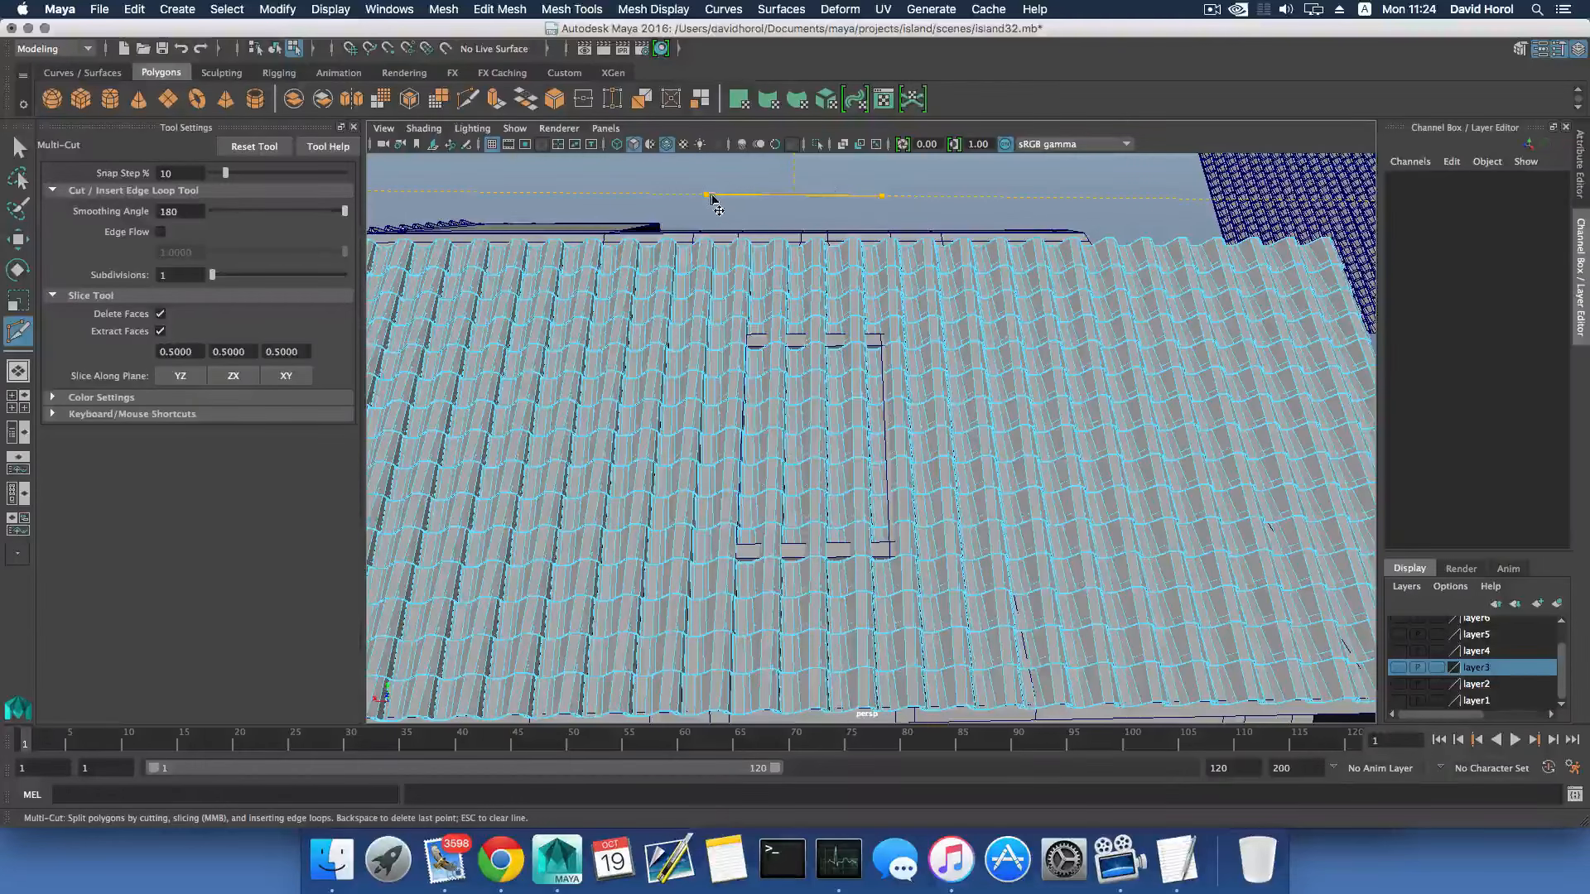
pyautogui.moveTo(707, 195); pyautogui.dragTo(734, 284)
pyautogui.moveTo(752, 343); pyautogui.dragTo(747, 343)
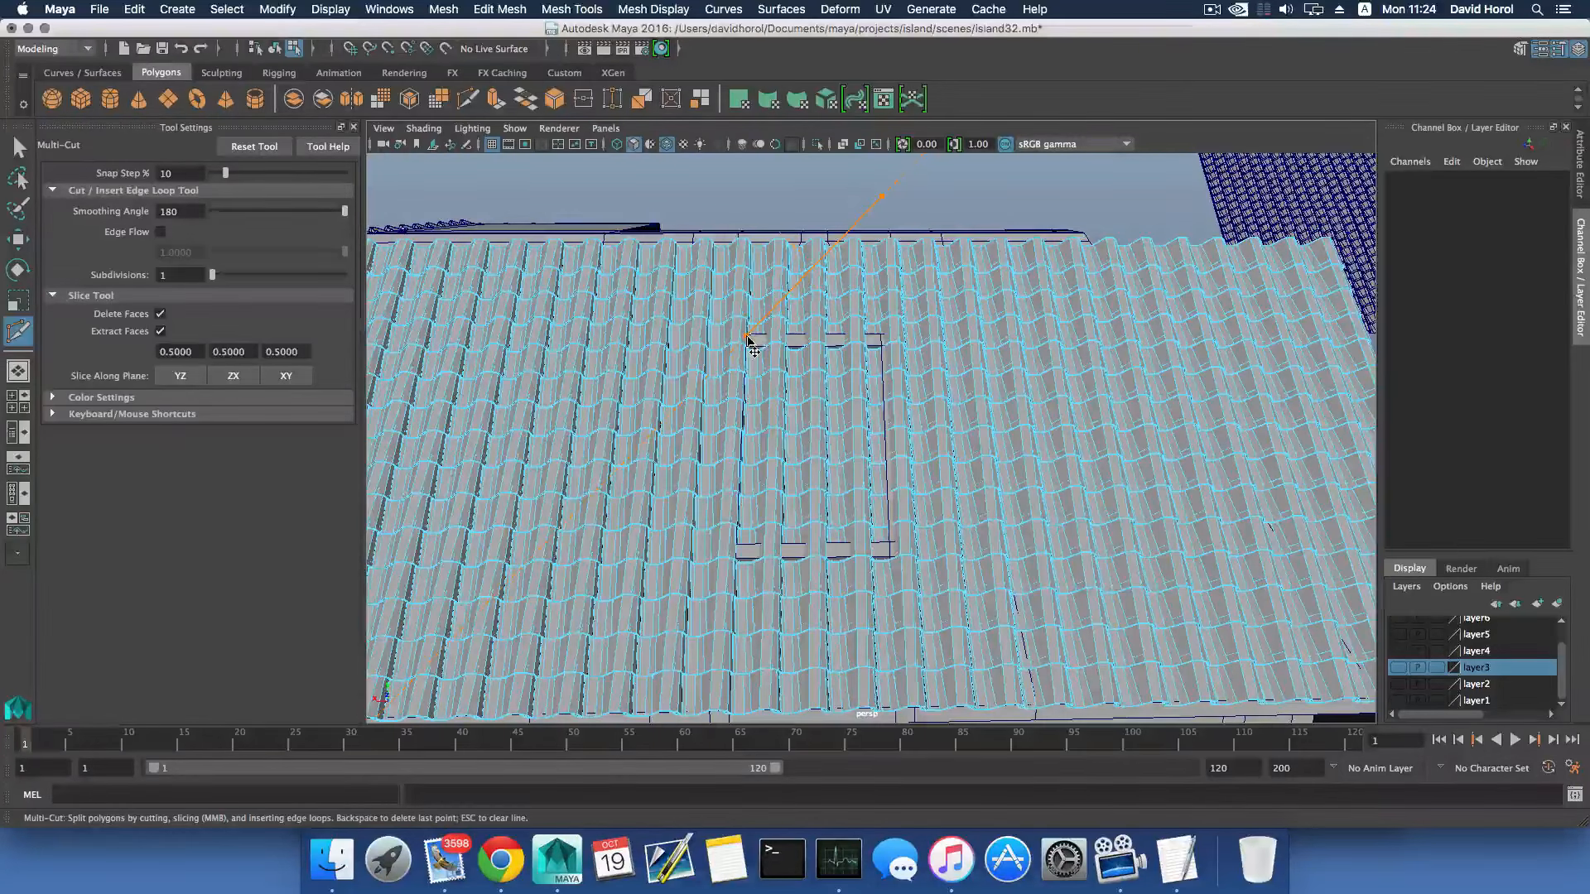
pyautogui.moveTo(877, 294)
pyautogui.keyDown('alt'); pyautogui.mouseDown()
pyautogui.moveTo(904, 406)
pyautogui.moveTo(888, 402)
pyautogui.mouseUp(); pyautogui.keyUp('alt')
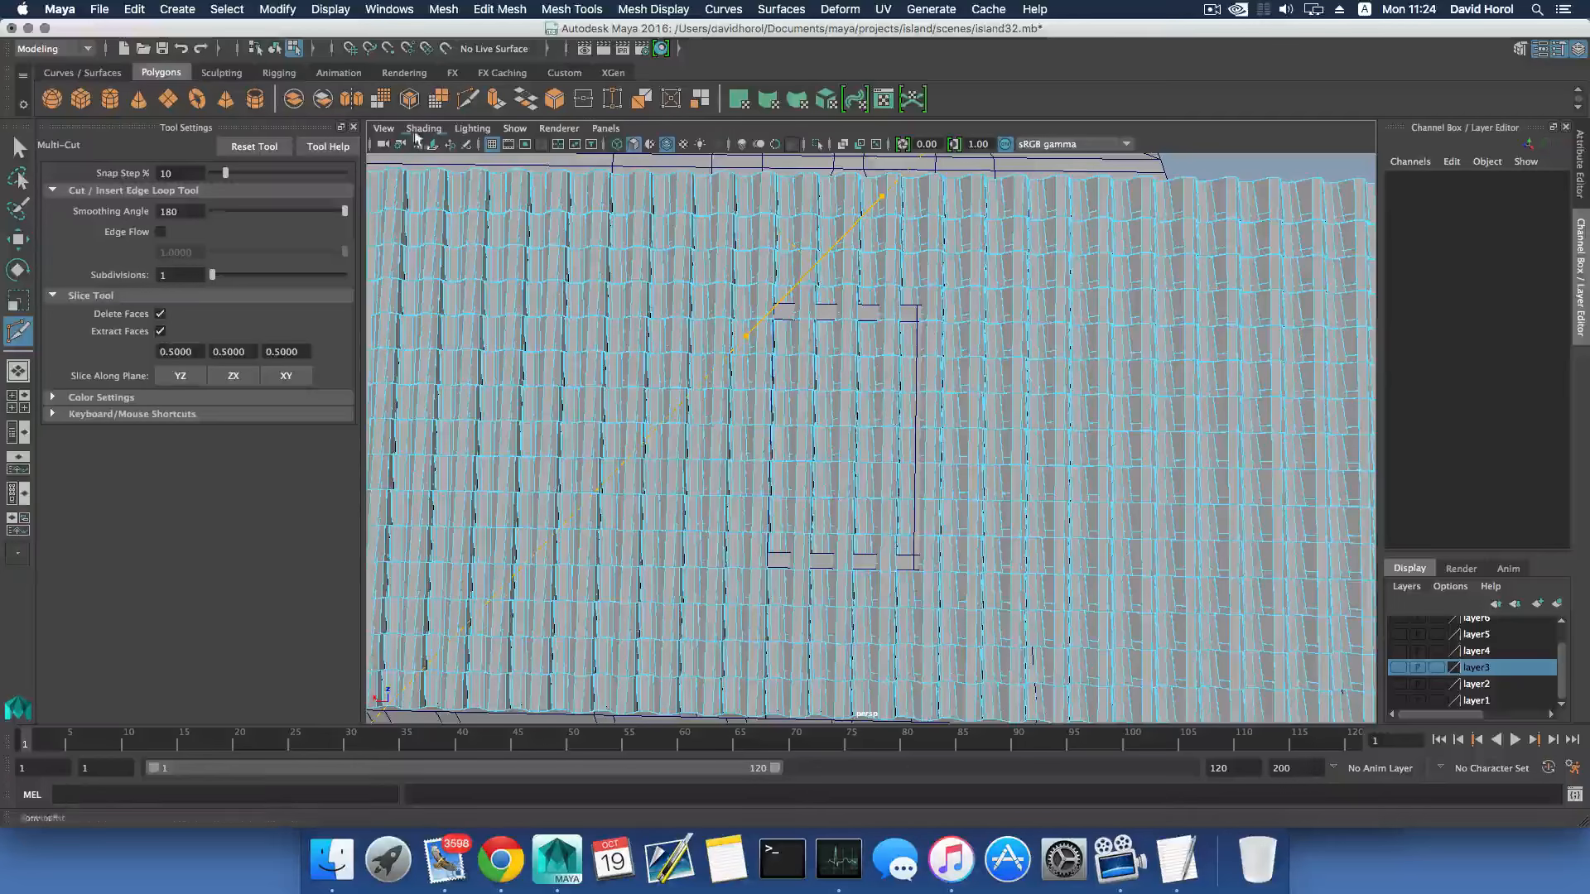
pyautogui.press('4')
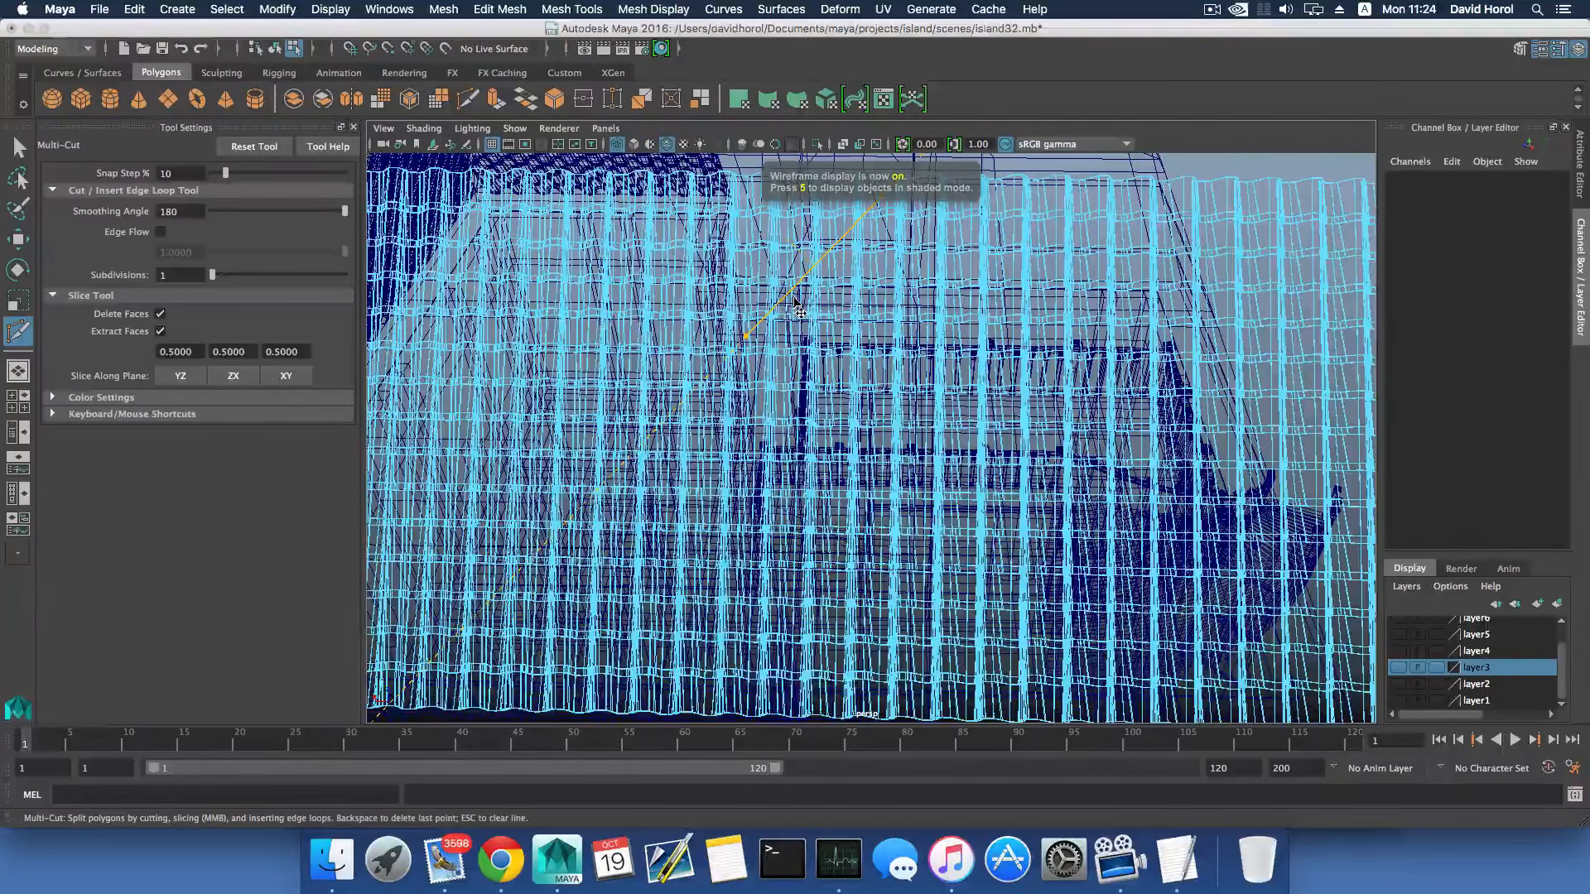
pyautogui.press('3')
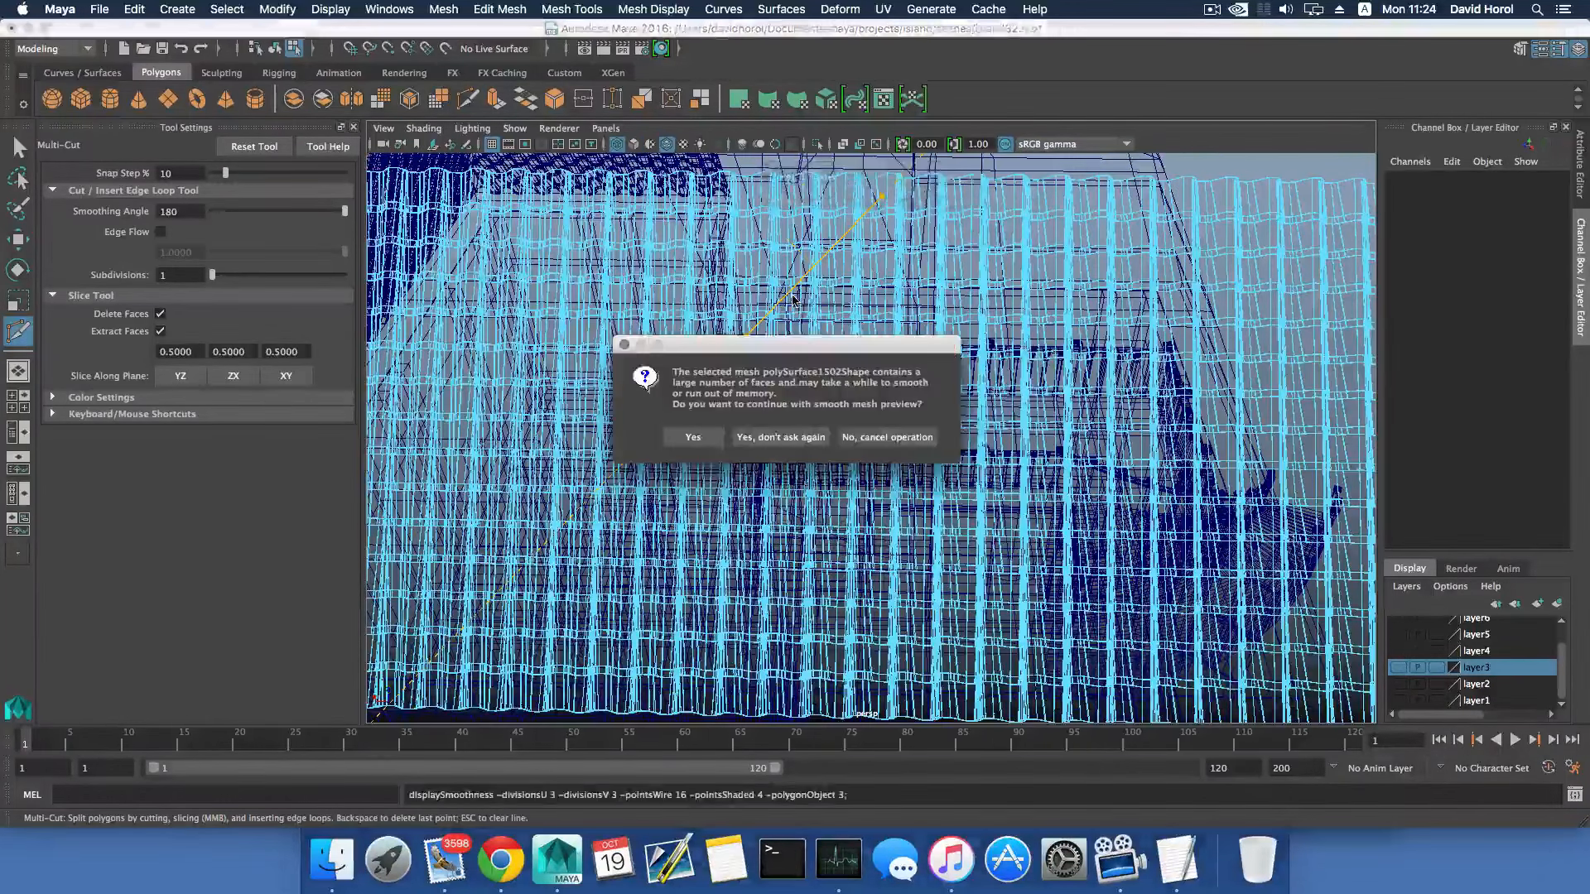
pyautogui.click(884, 437)
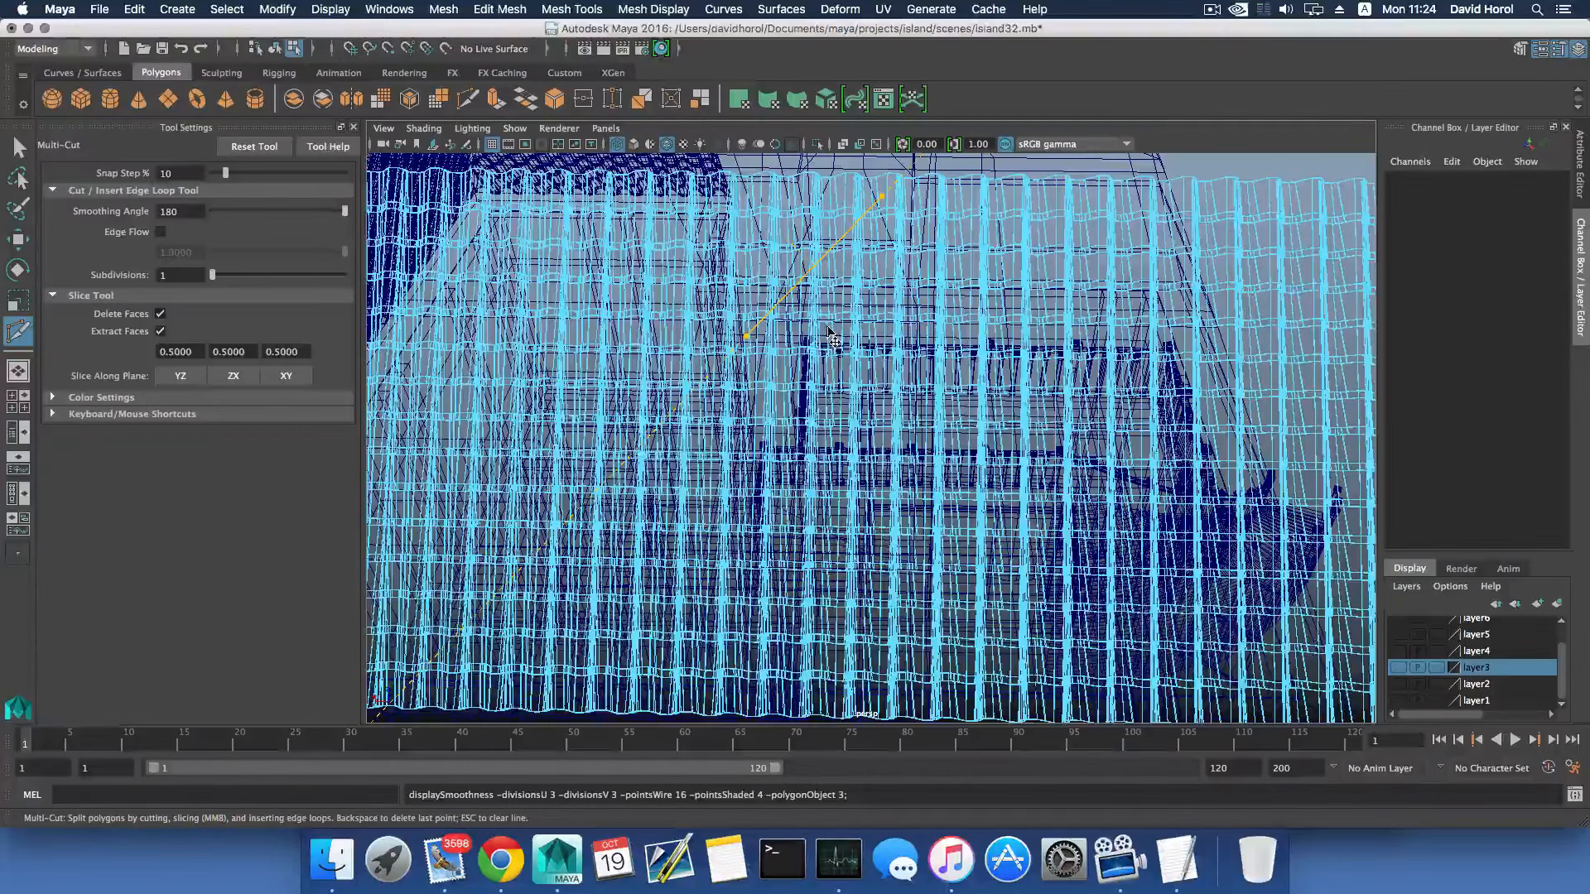
pyautogui.press('5')
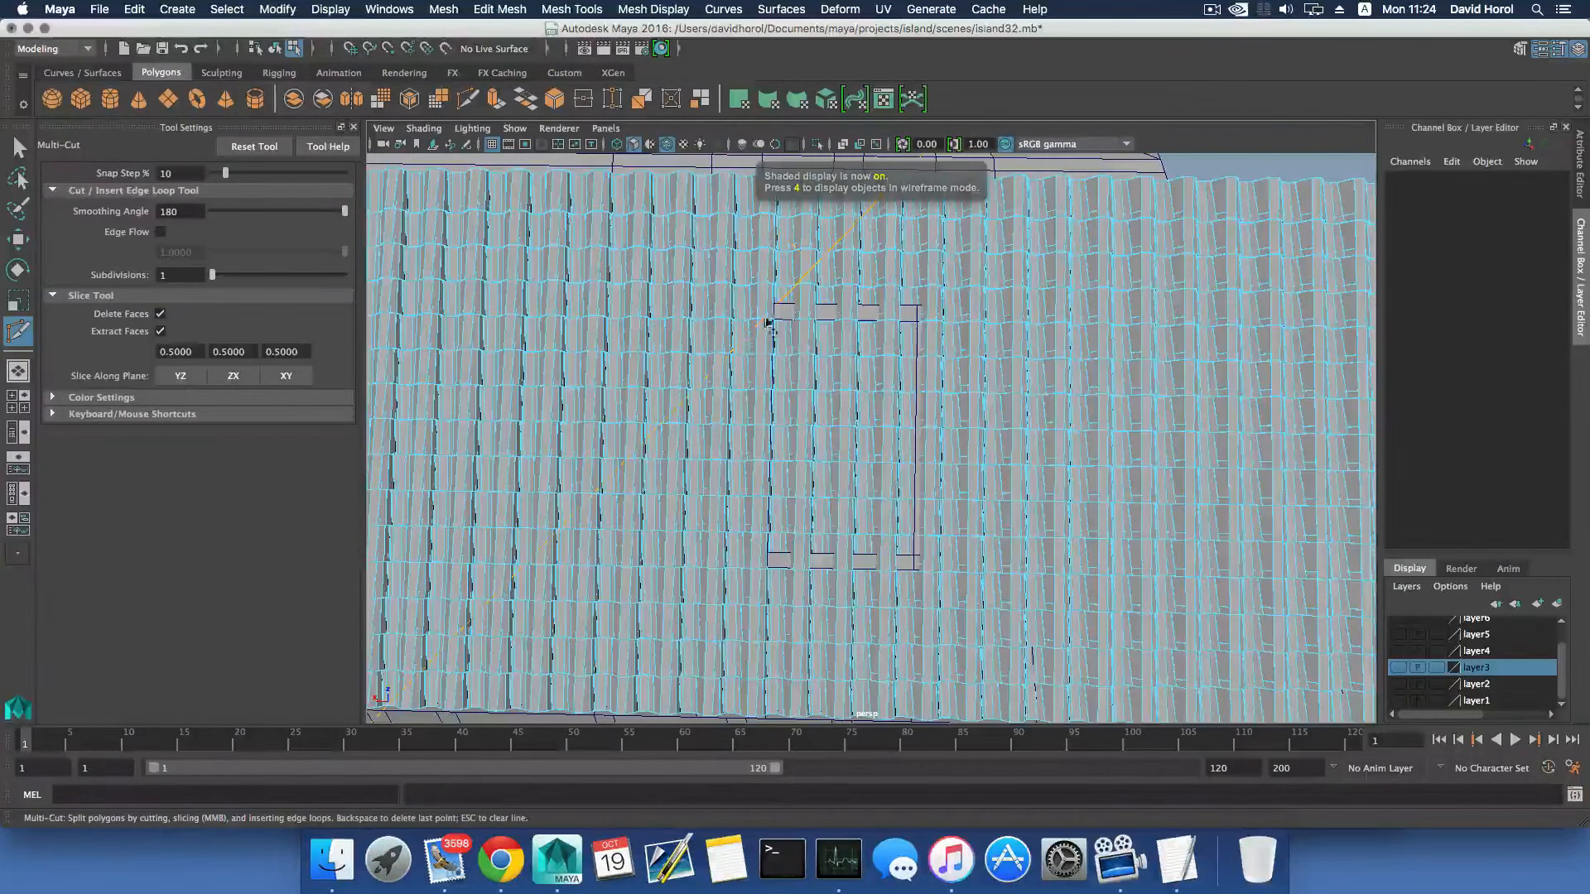
# - Lay the slice line along the frame's upper edge and turn on X-Ray shading for the view
pyautogui.click(777, 306)
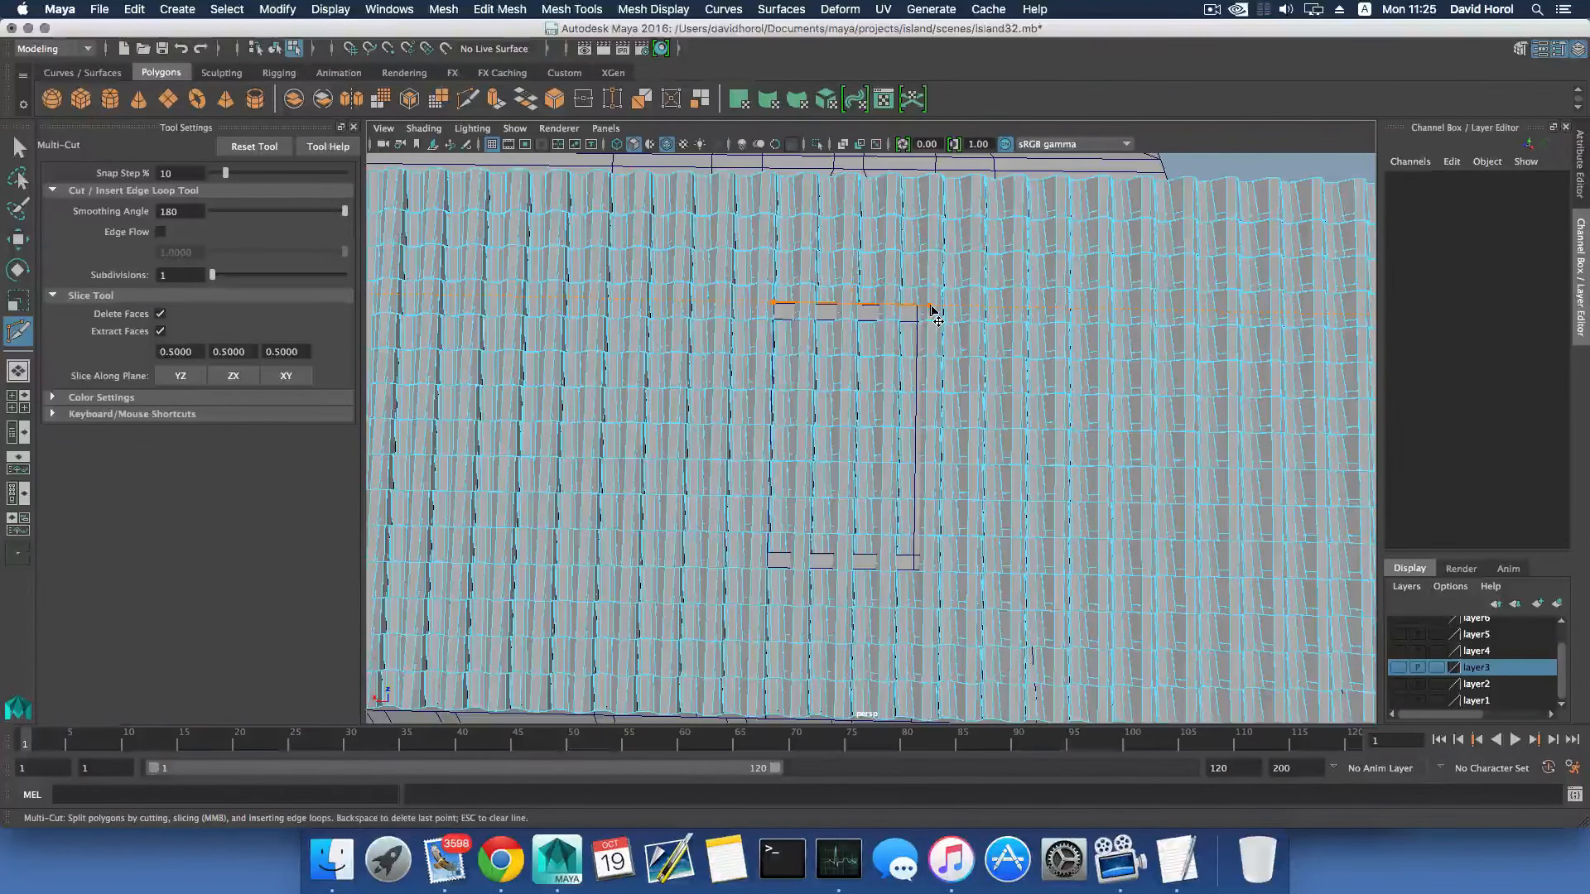
pyautogui.scroll(3, 857, 427)
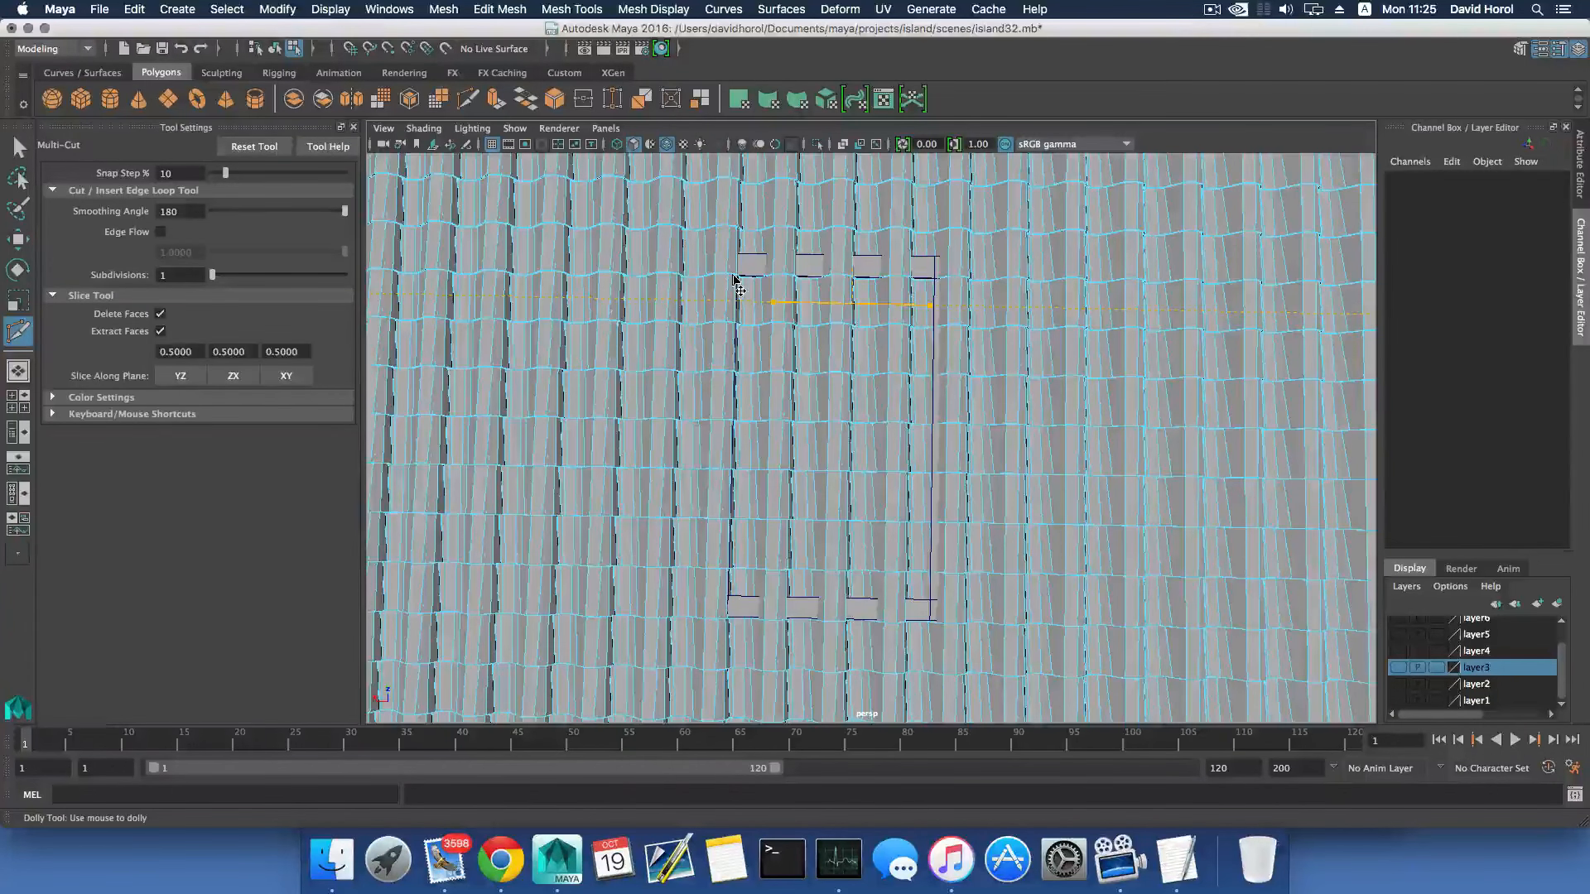
pyautogui.click(424, 128)
pyautogui.click(445, 323)
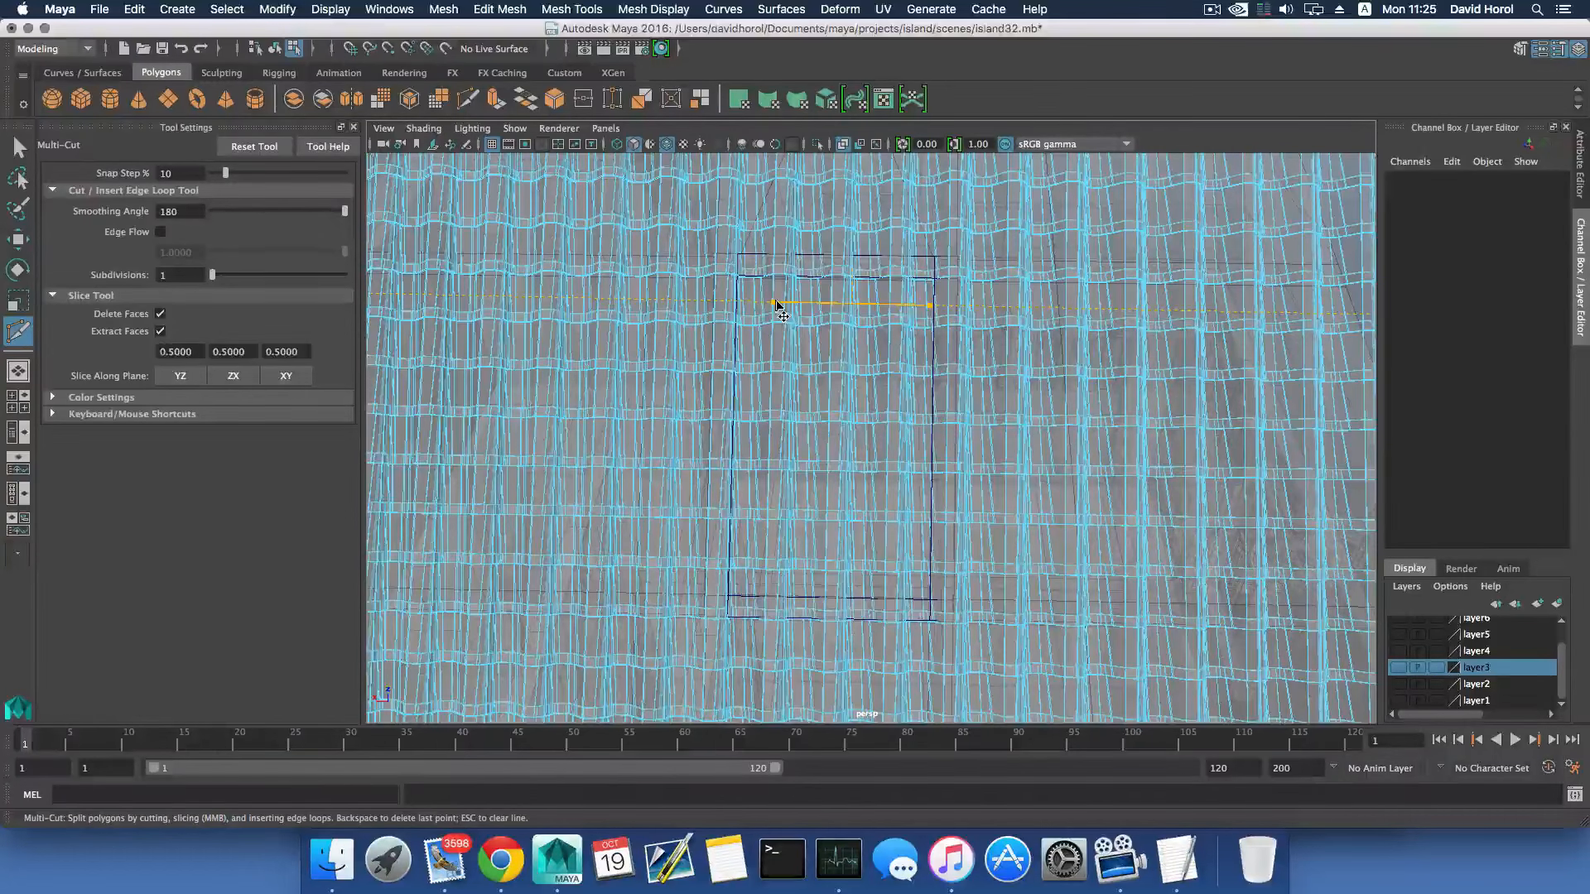
# - Realign both ends of the slice line with the rectangular frame's outer upper edge in a lower viewing angle
pyautogui.keyDown('alt'); pyautogui.moveTo(773, 326); pyautogui.dragTo(837, 425); pyautogui.keyUp('alt')
pyautogui.keyDown('alt'); pyautogui.moveTo(836, 426); pyautogui.dragTo(793, 361, button='middle'); pyautogui.keyUp('alt')
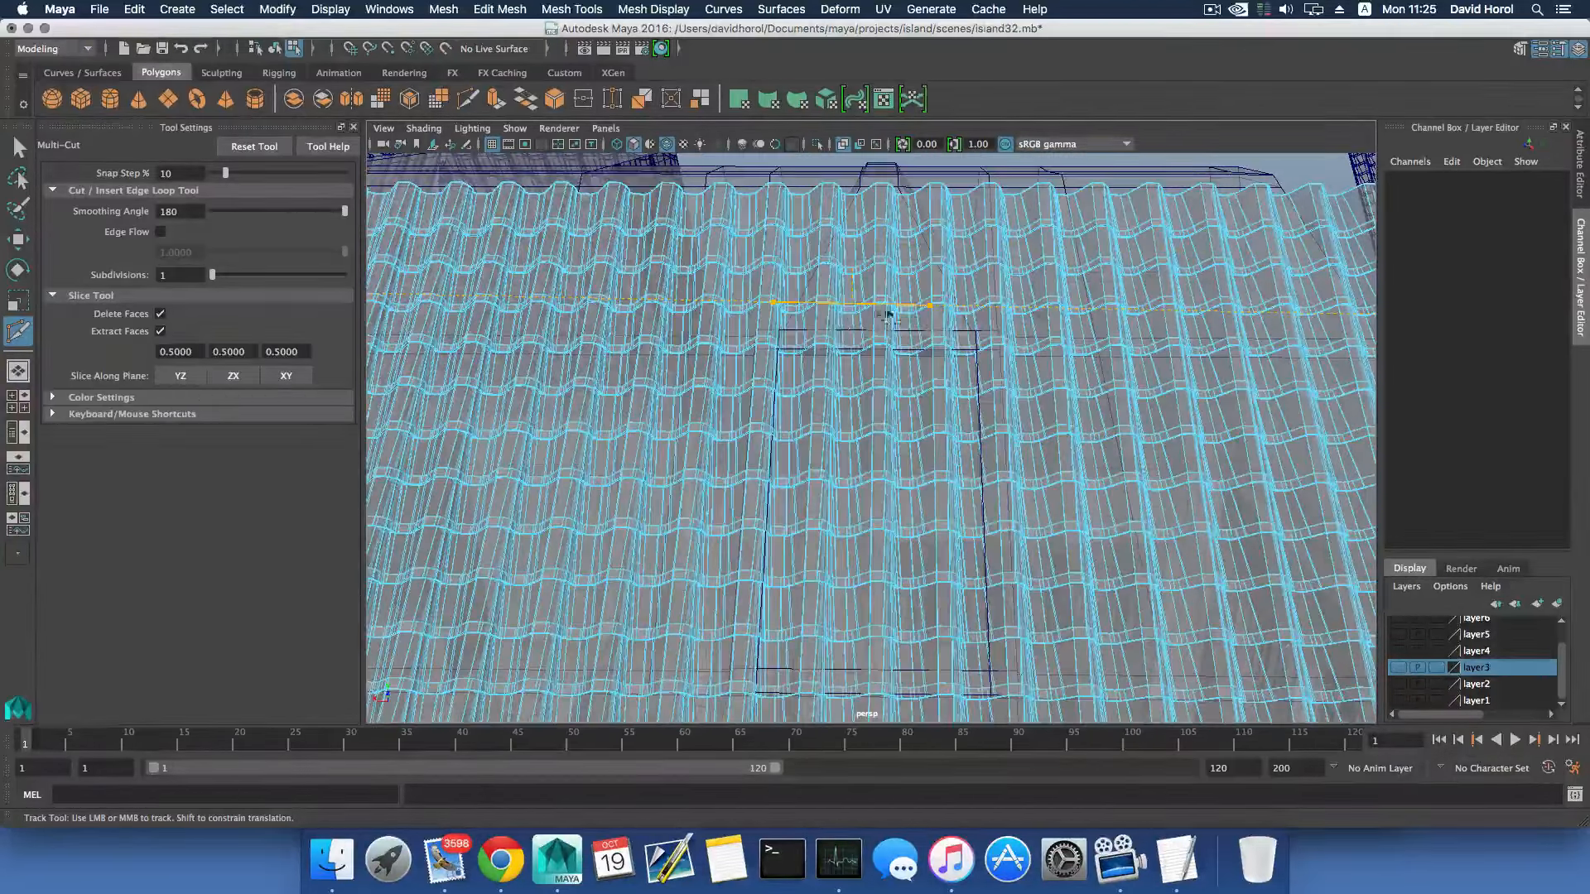
pyautogui.keyDown('alt'); pyautogui.moveTo(946, 368); pyautogui.dragTo(953, 369); pyautogui.keyUp('alt')
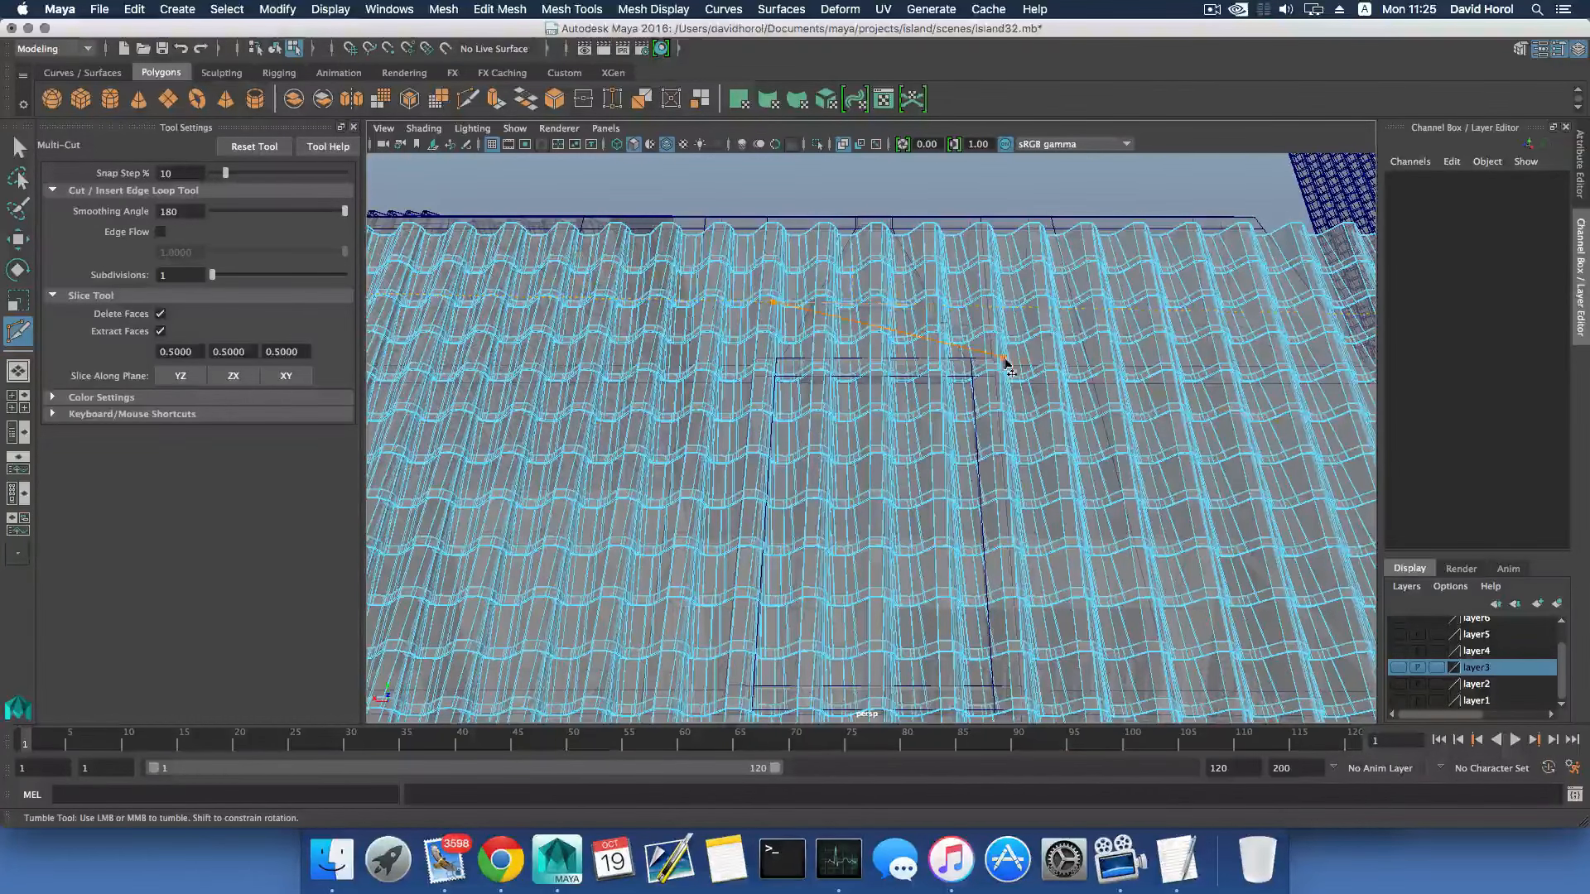
pyautogui.click(994, 357)
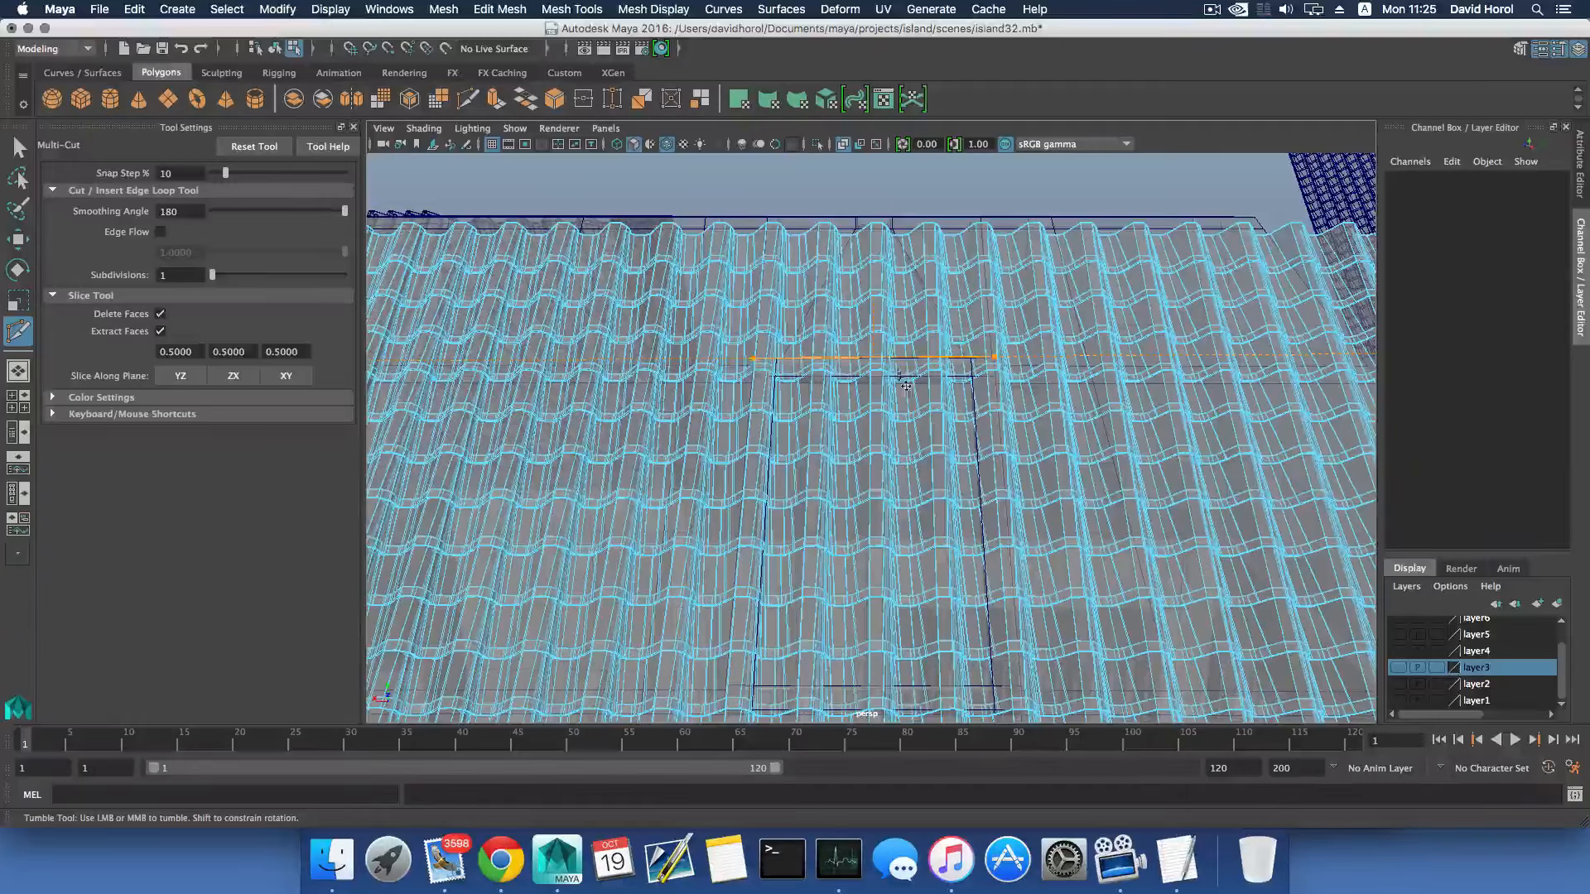
pyautogui.moveTo(994, 357); pyautogui.dragTo(996, 360)
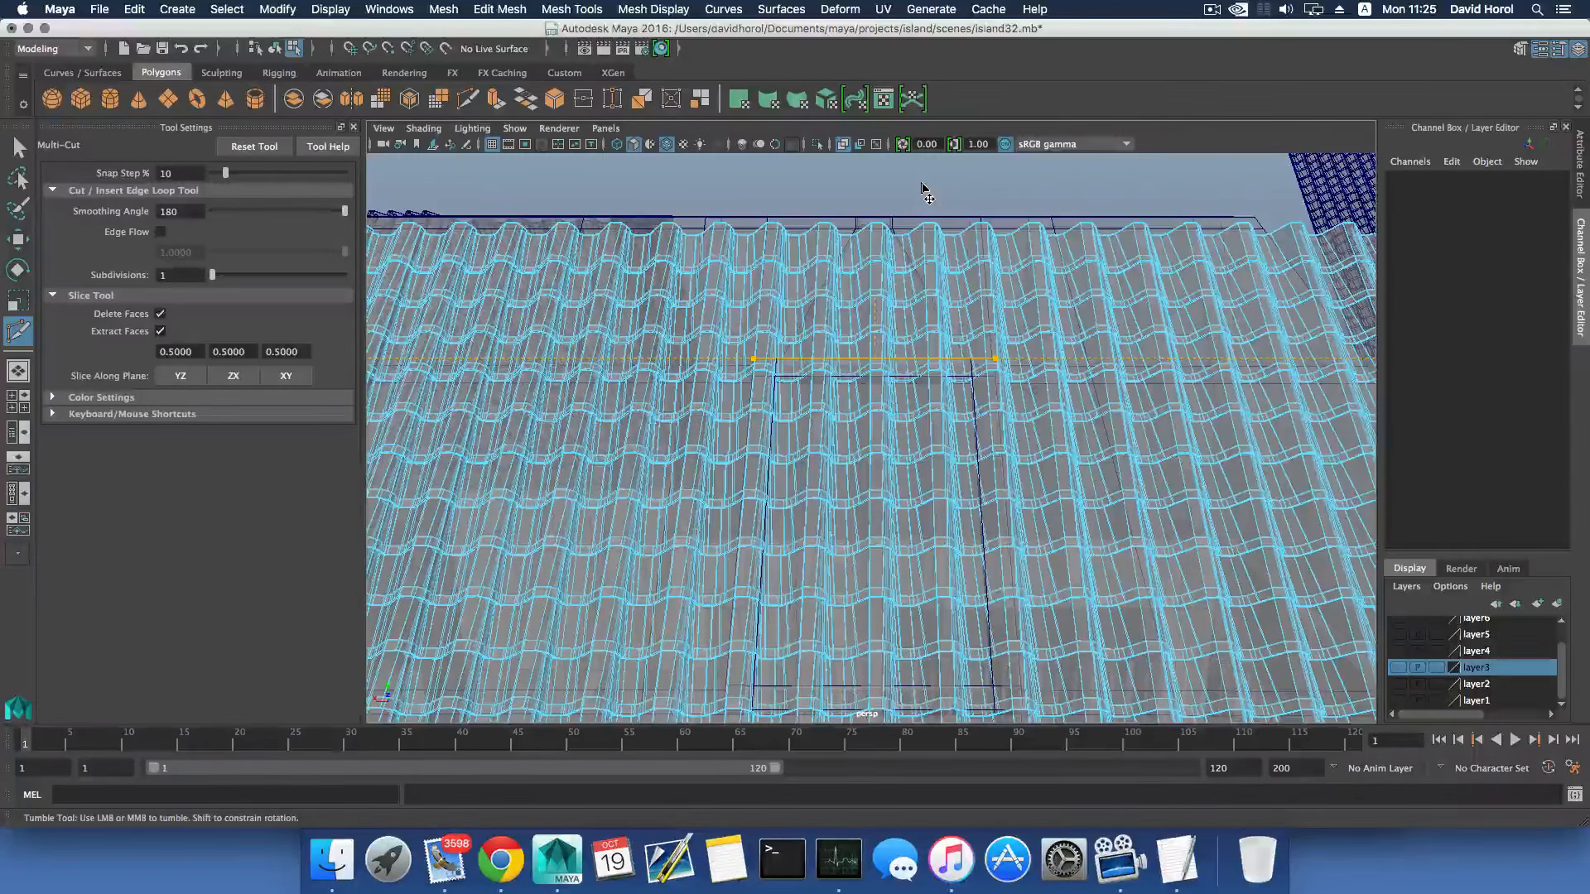
# - Try slicing the tile mesh along the YZ plane, then undo the cut
pyautogui.click(178, 376)
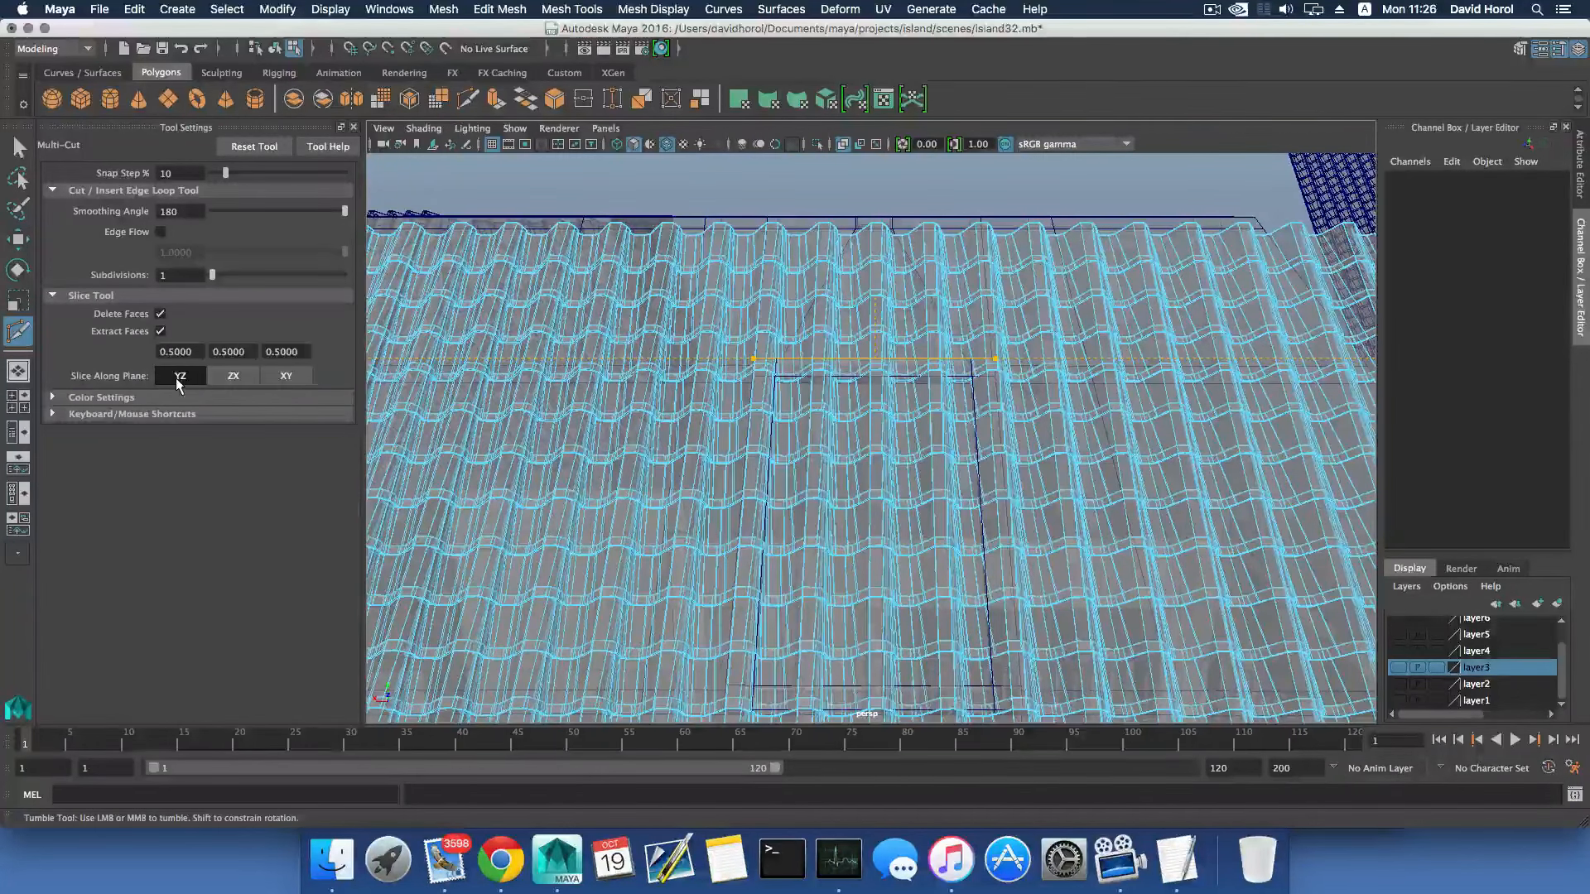
pyautogui.press('Return')
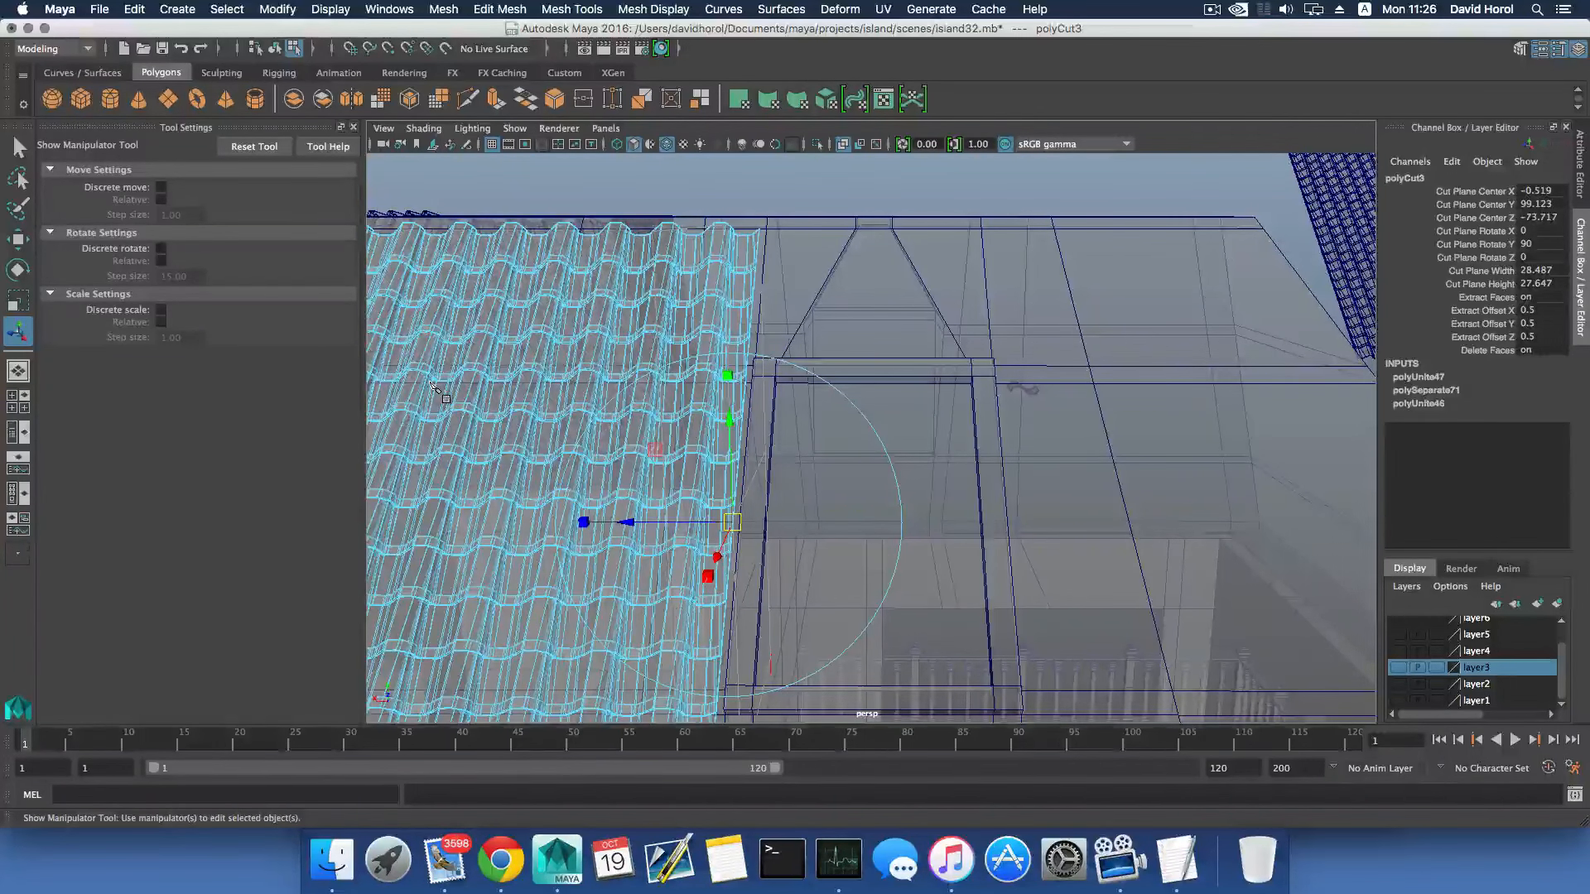
pyautogui.hotkey('ctrl', 'z')
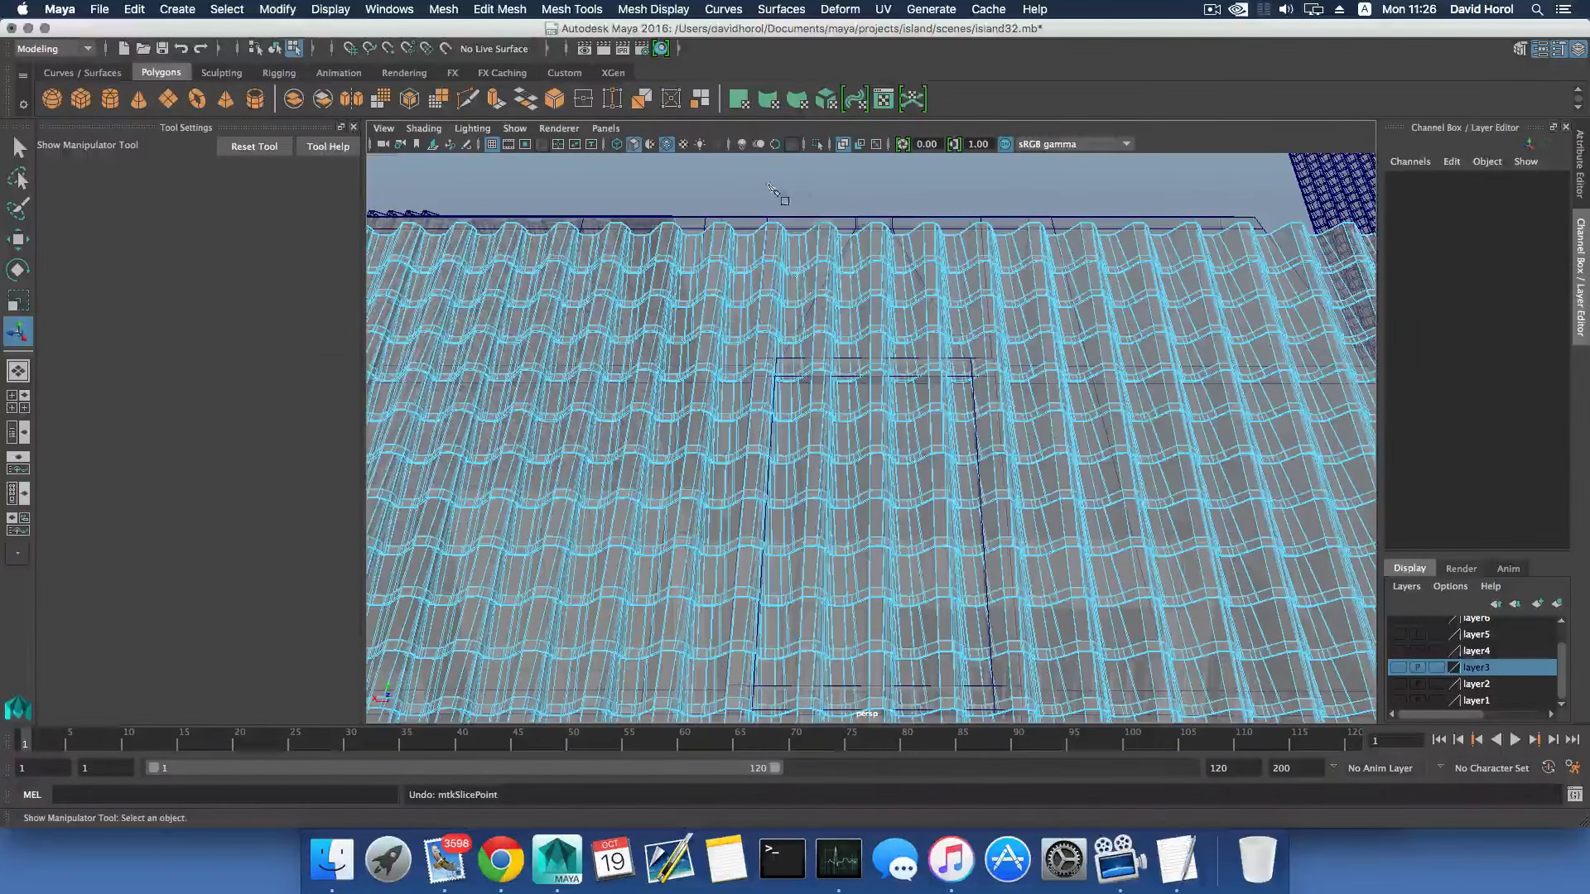
# - Return the tile mesh to object selection and reactivate the Multi-Cut tool with its settings shown
pyautogui.moveTo(769, 183); pyautogui.dragTo(893, 191)
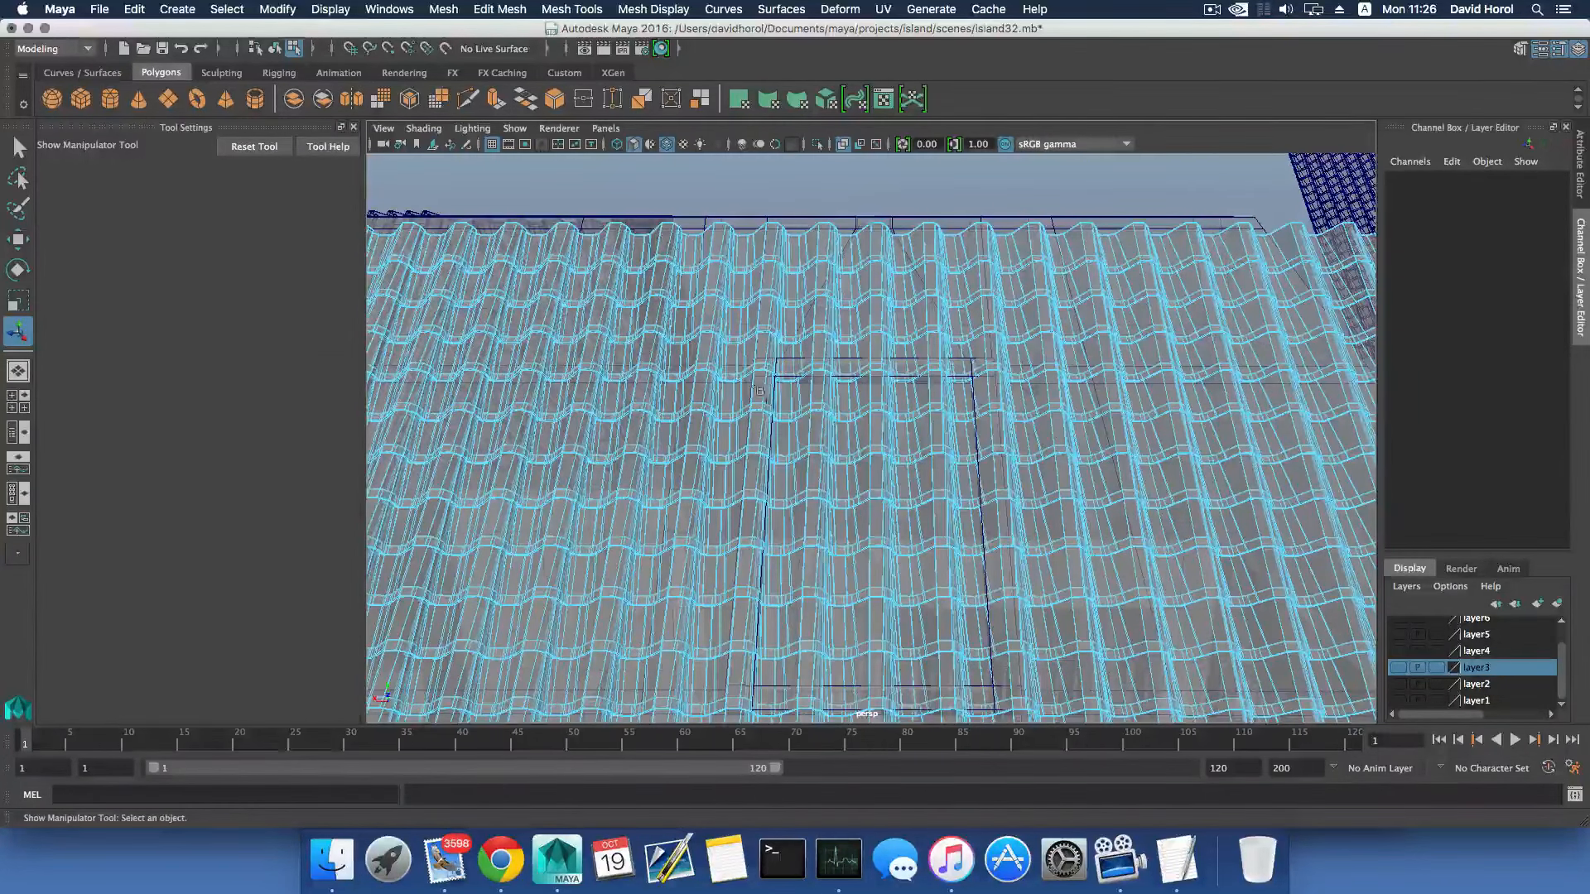
pyautogui.moveTo(753, 360); pyautogui.dragTo(1025, 714)
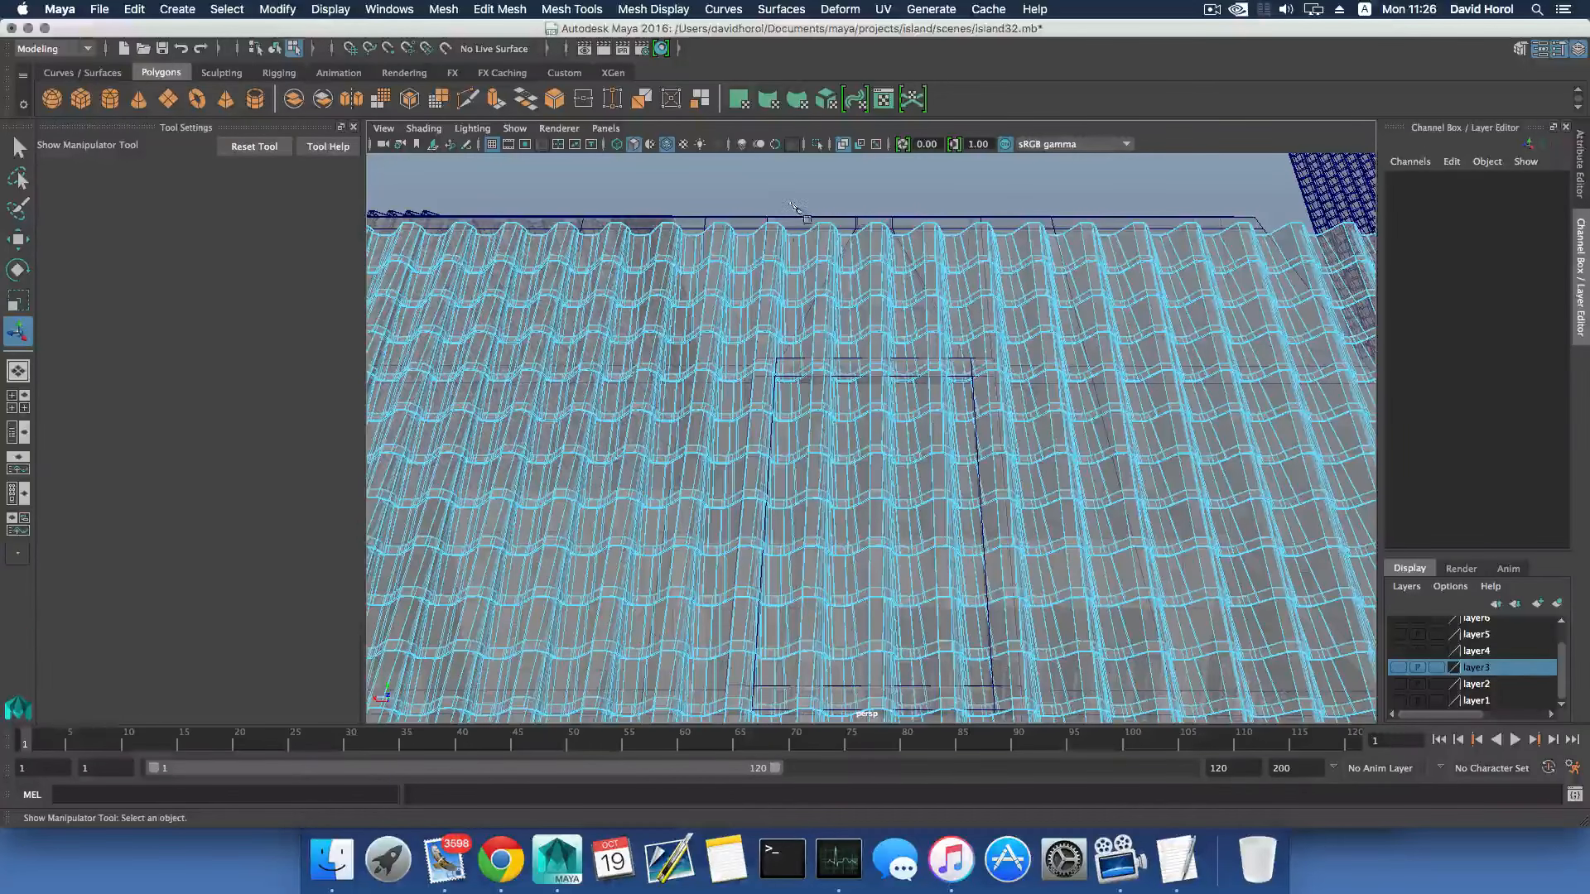
pyautogui.scroll(-10, 772, 200)
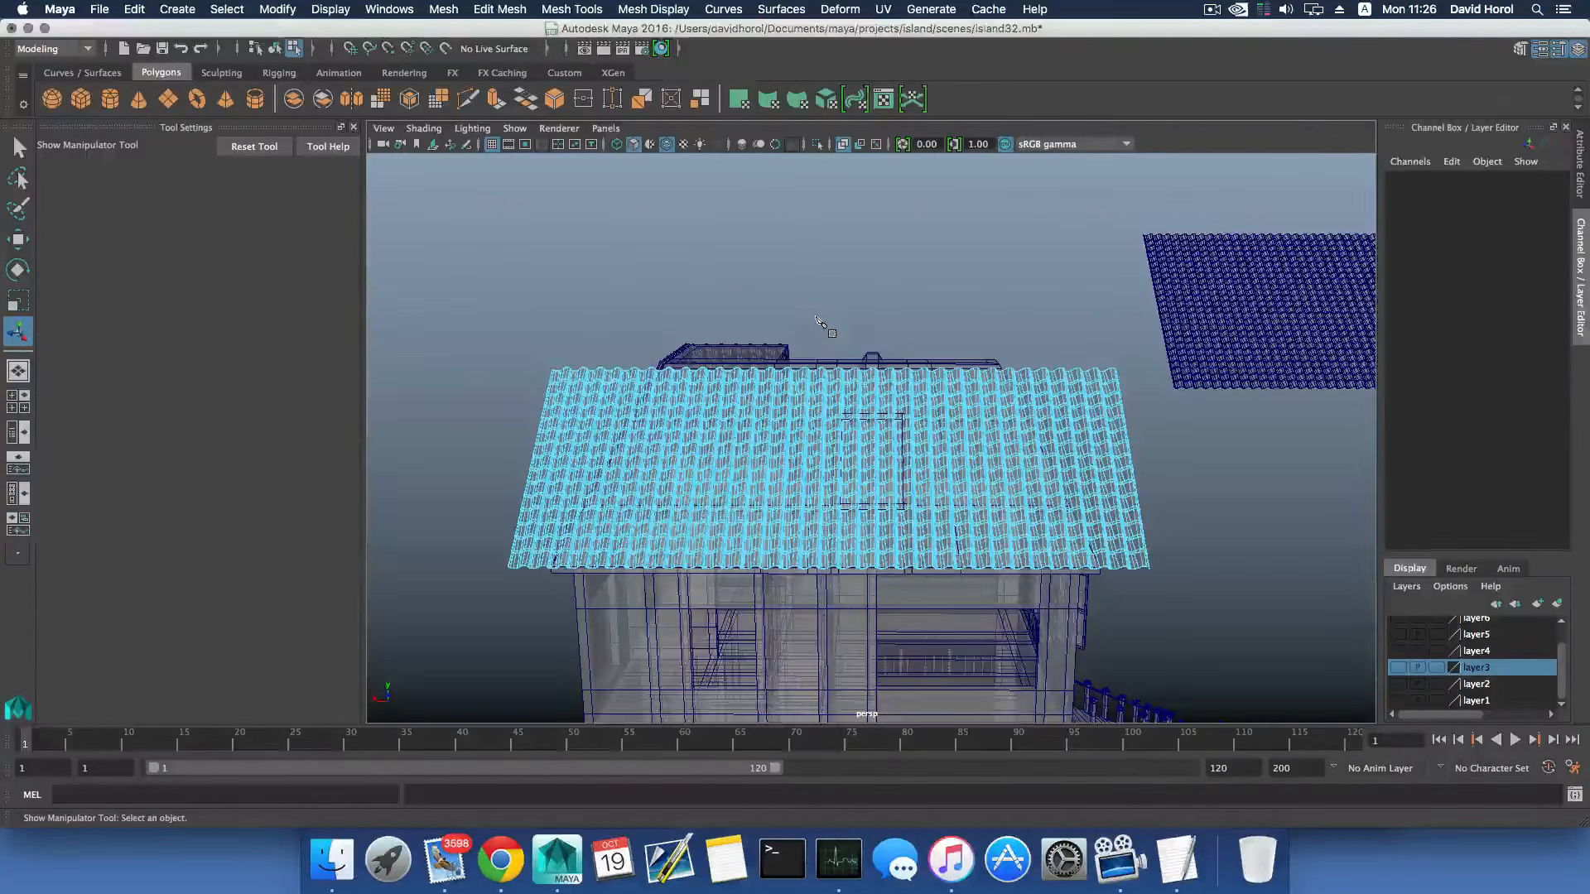
pyautogui.press('F8')
pyautogui.click(652, 9)
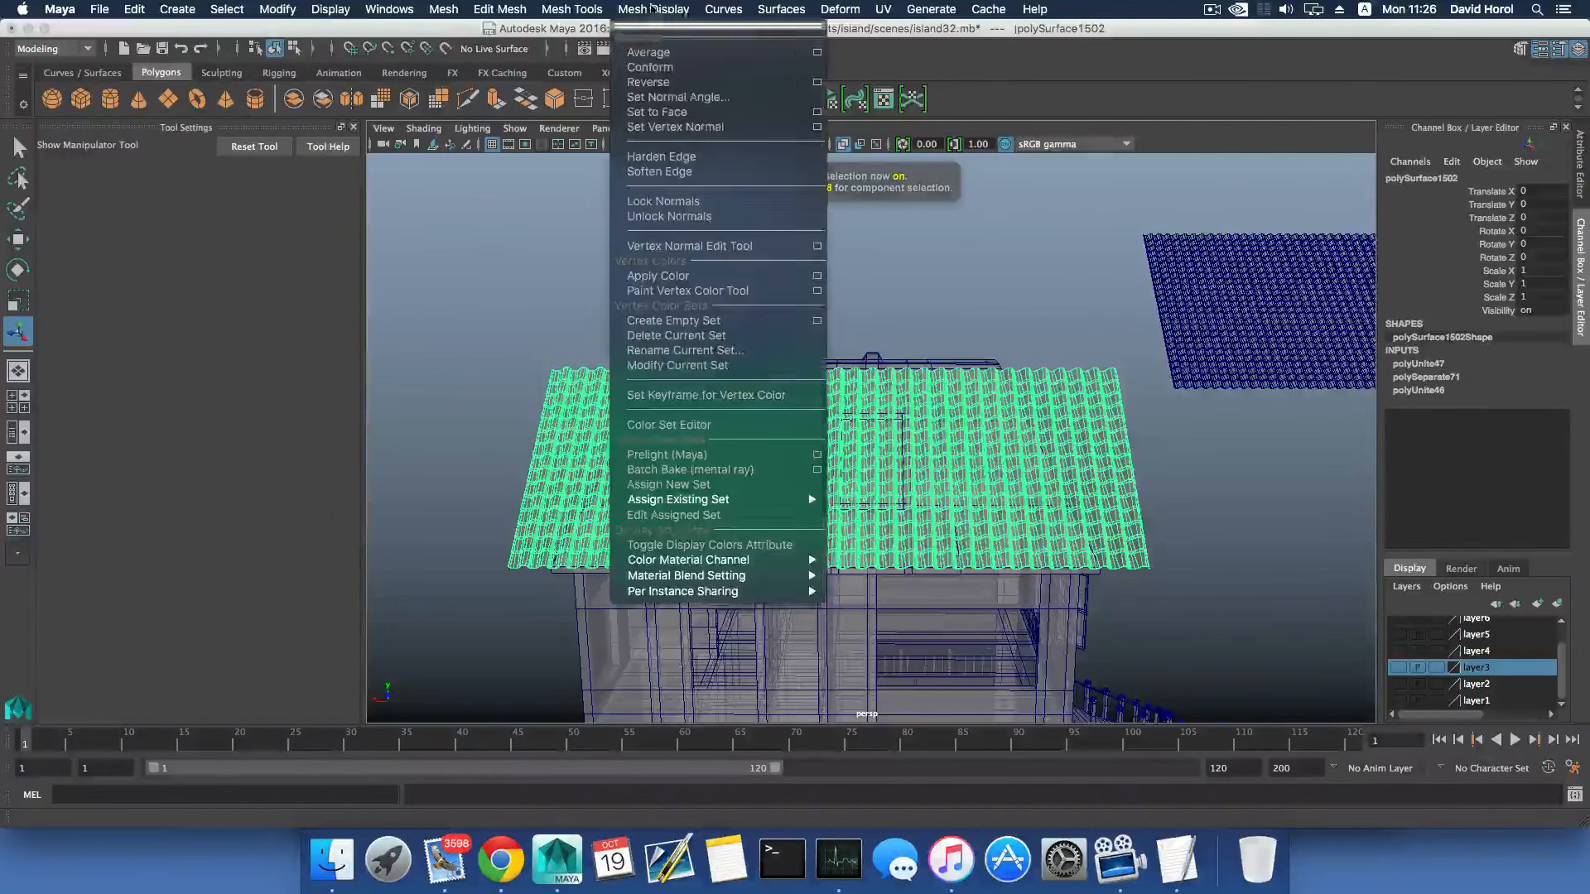
pyautogui.moveTo(572, 9)
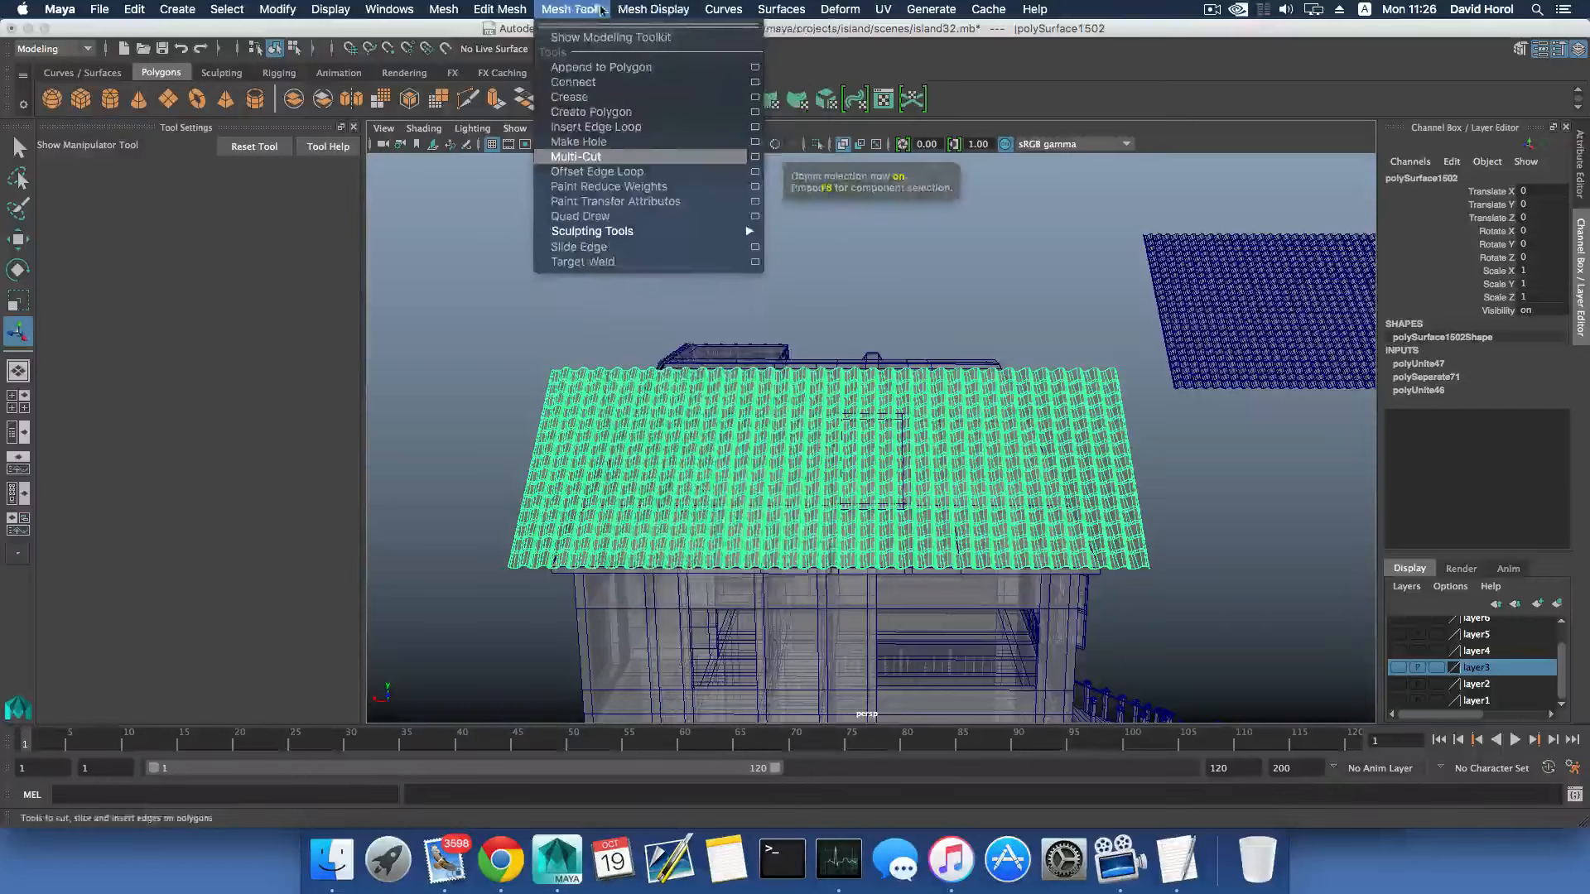
pyautogui.click(754, 158)
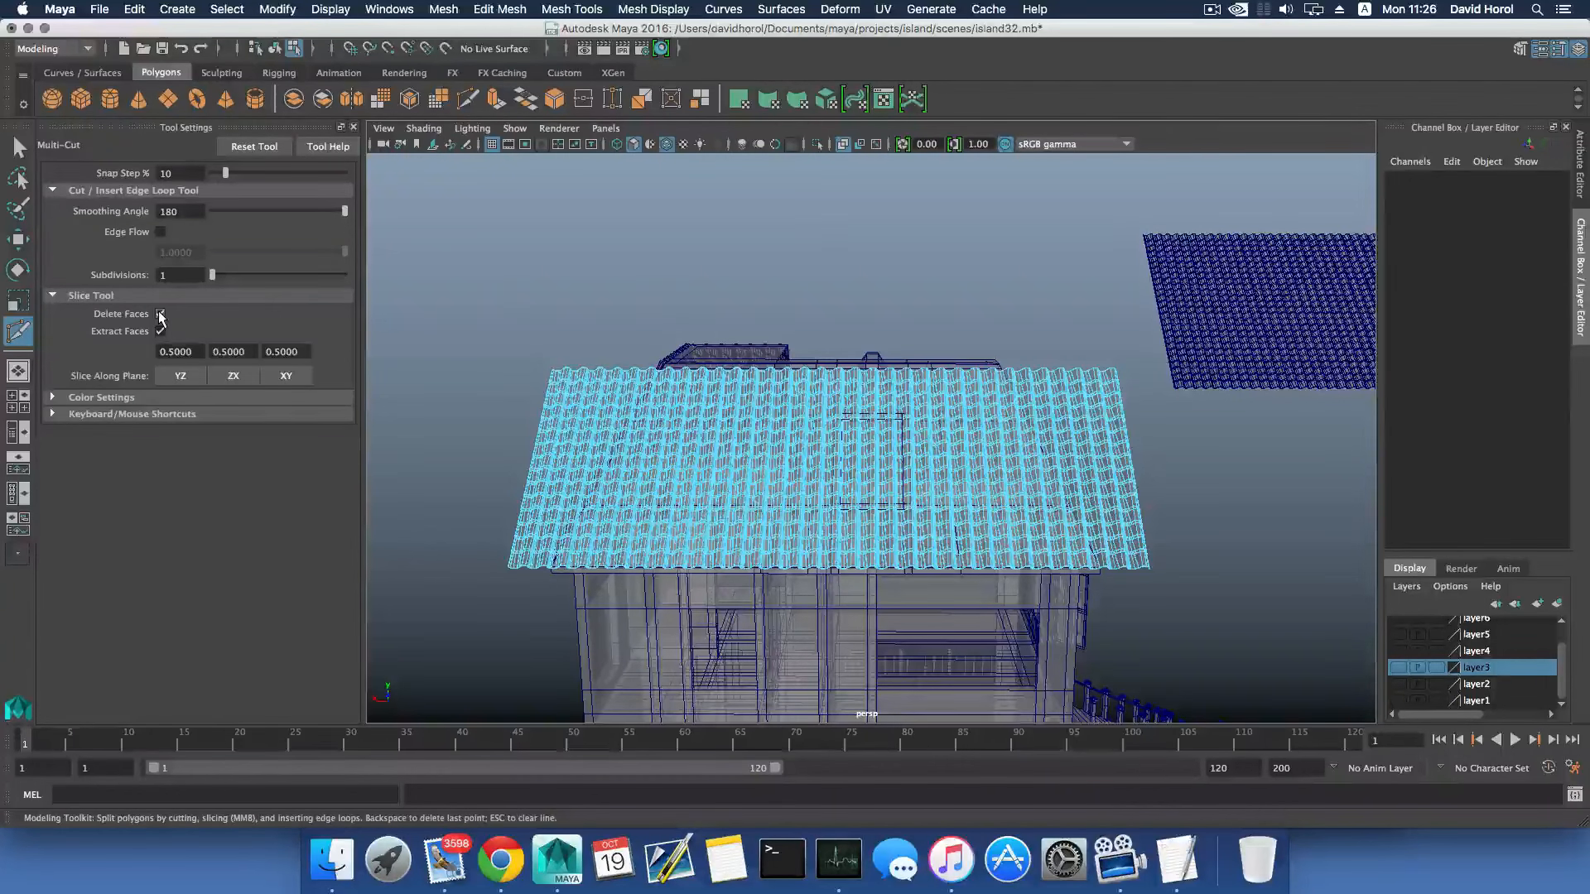
# - Slice the tile mesh along the rectangular frame's upper edge with Multi-Cut, deleting the faces above the line
pyautogui.scroll(5, 803, 286)
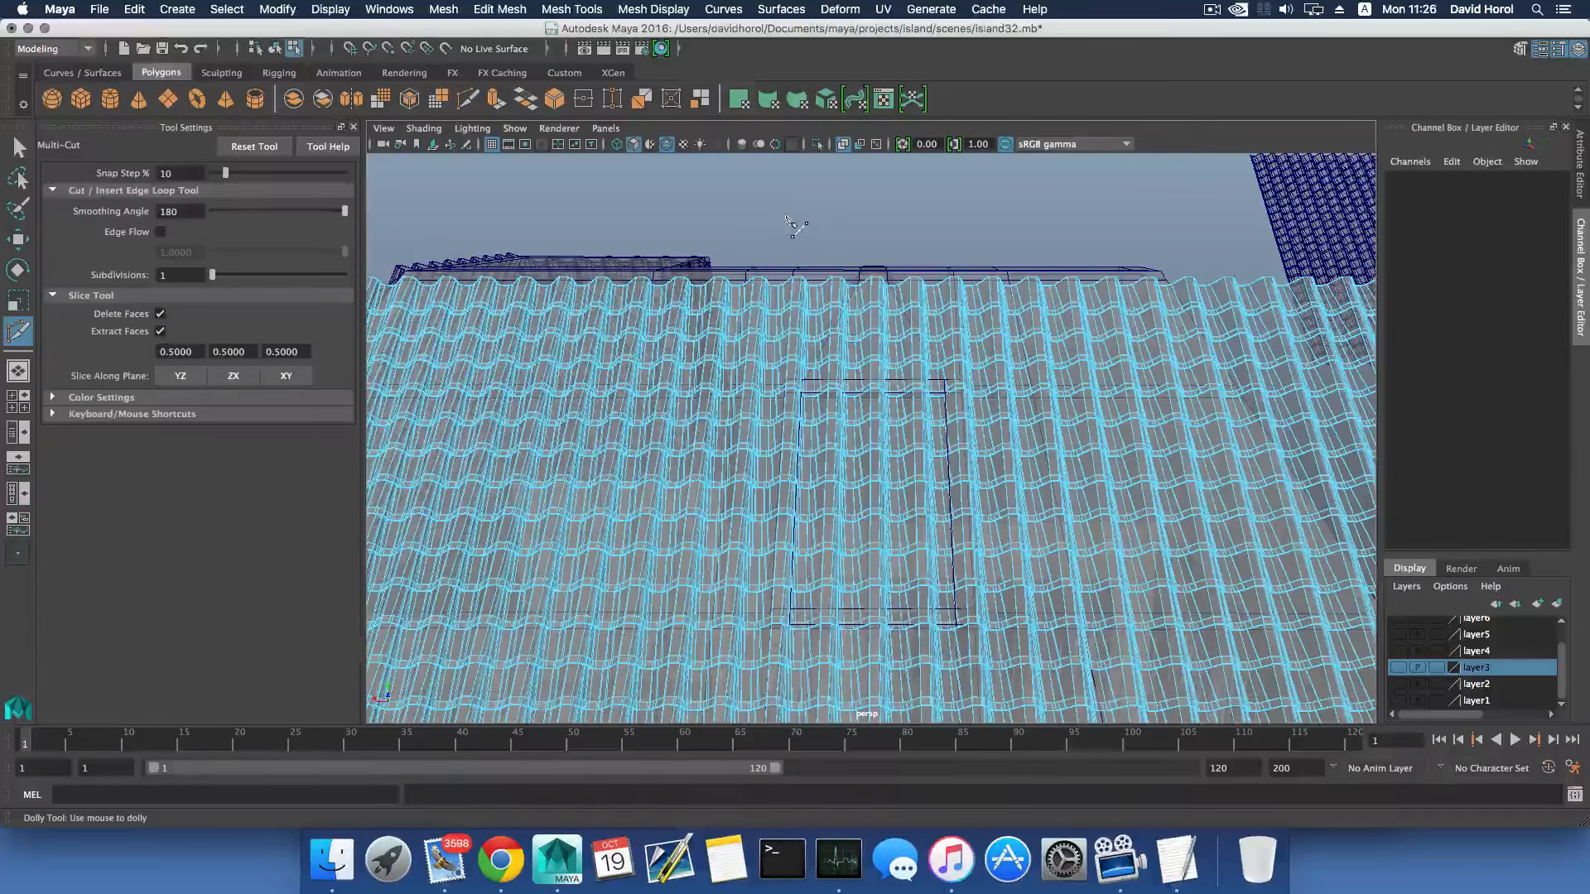
pyautogui.moveTo(785, 215); pyautogui.dragTo(926, 218)
pyautogui.click(749, 217)
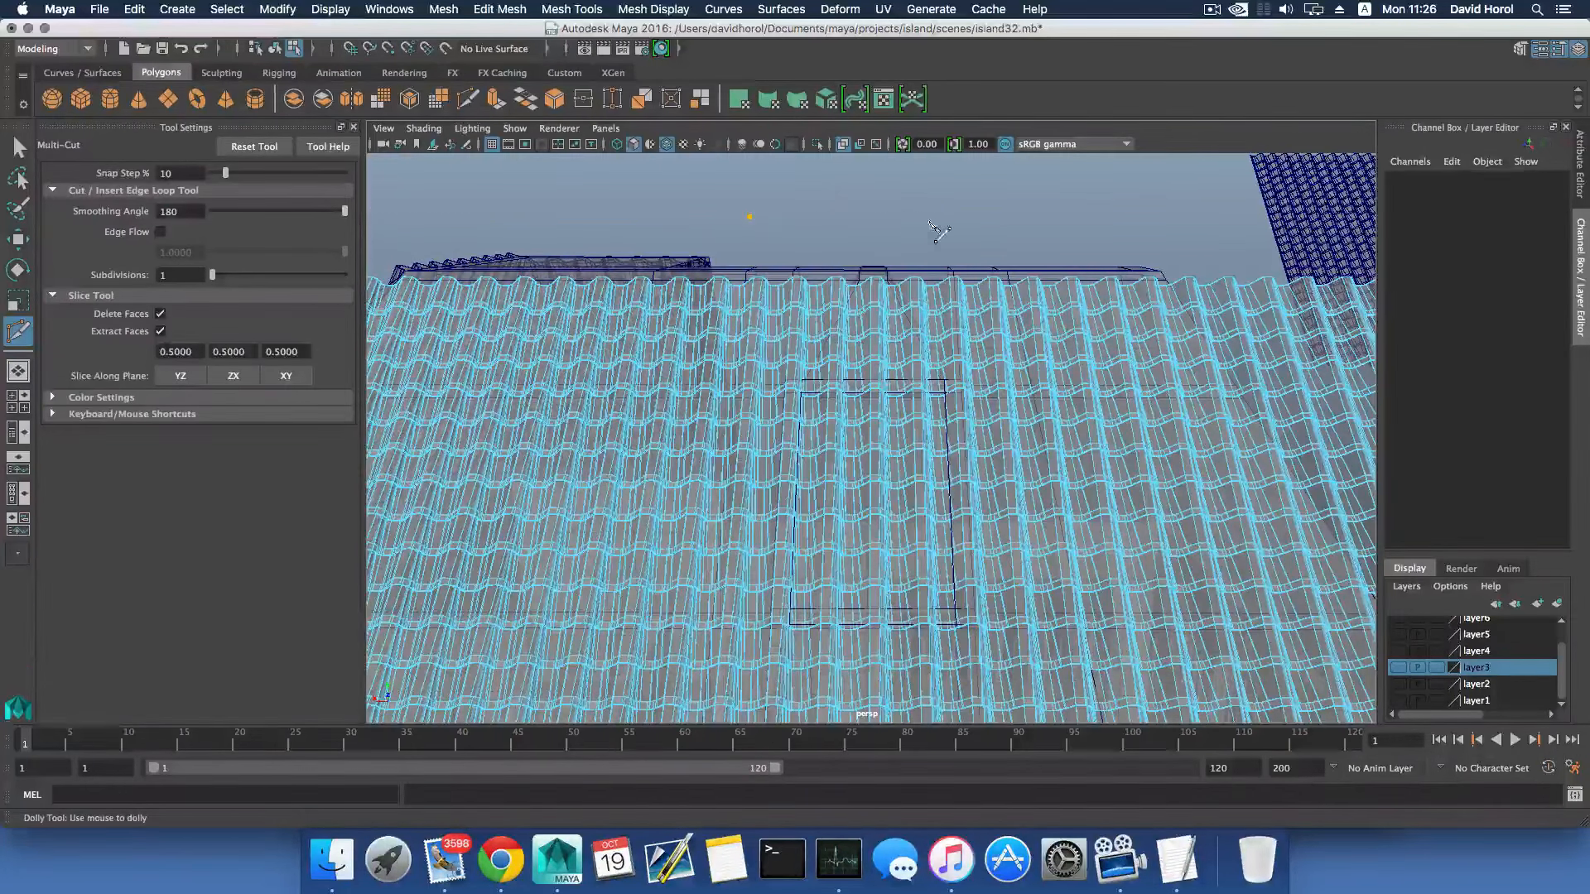
pyautogui.click(928, 220)
pyautogui.moveTo(749, 222); pyautogui.dragTo(789, 384)
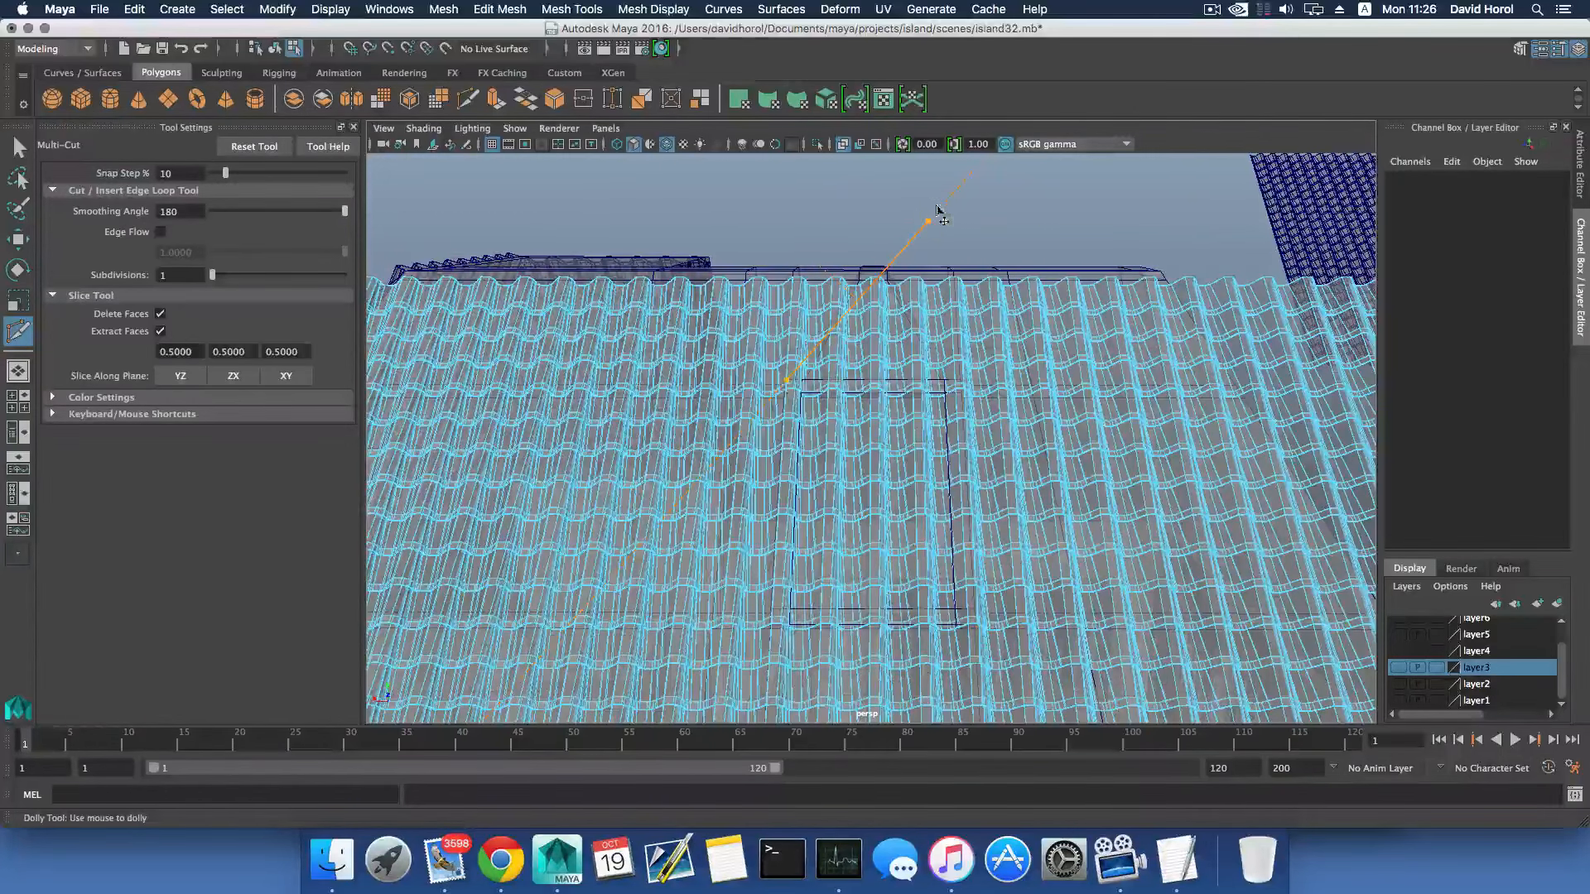
pyautogui.moveTo(929, 222); pyautogui.dragTo(932, 233)
pyautogui.moveTo(956, 327); pyautogui.dragTo(963, 383)
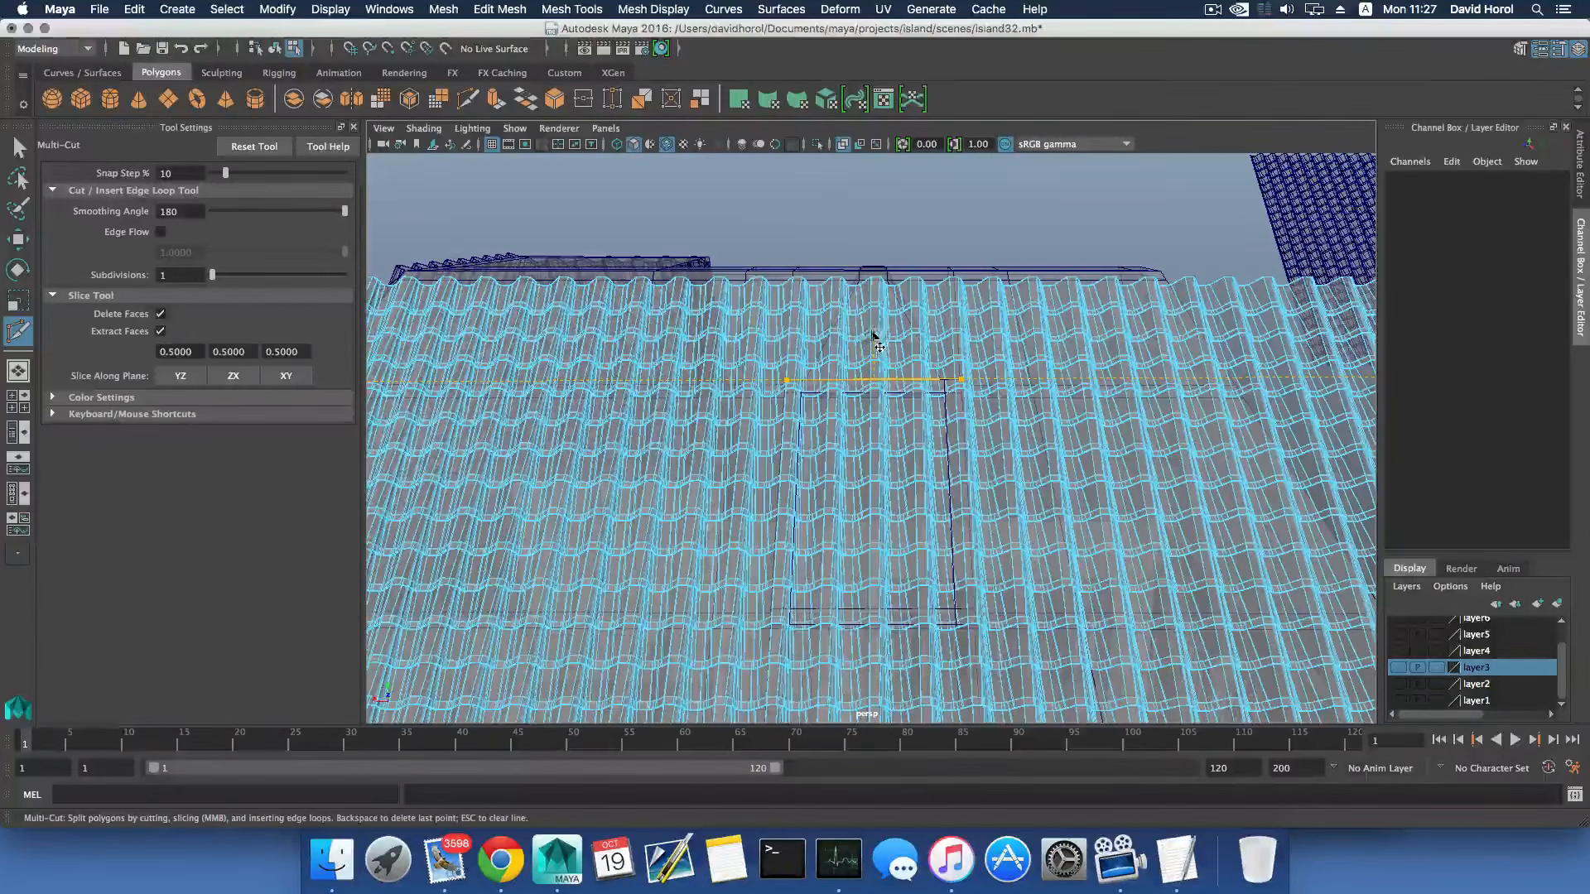
pyautogui.press('Return')
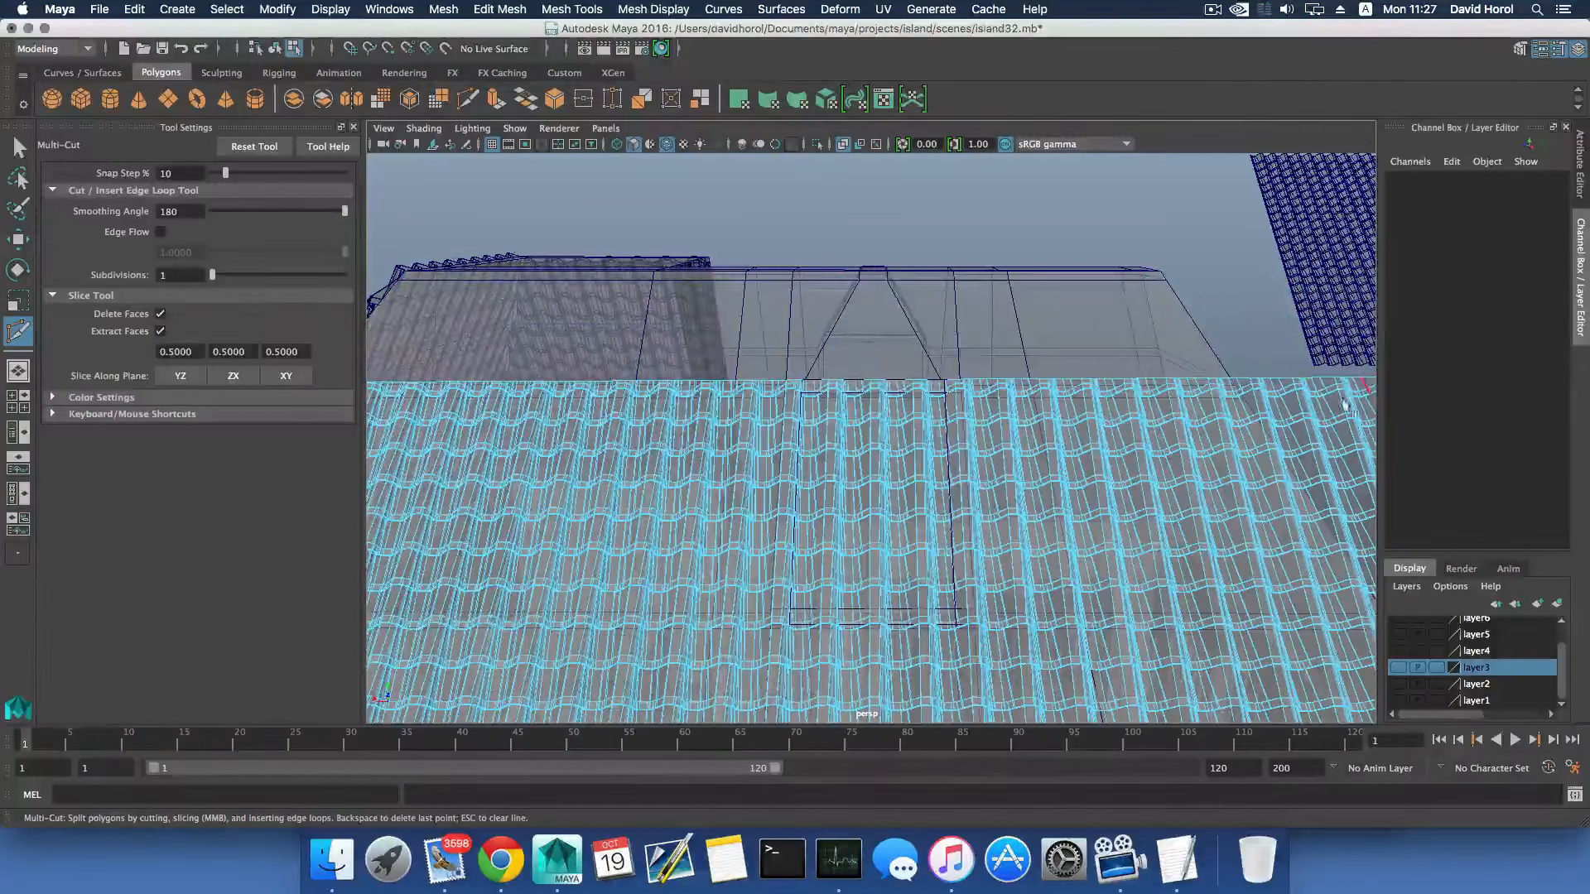
# - Undo the upper-edge slice and trim the tile mesh along the hip from the ridge end to the eave corner, deleting the outer faces
pyautogui.scroll(-8, 950, 405)
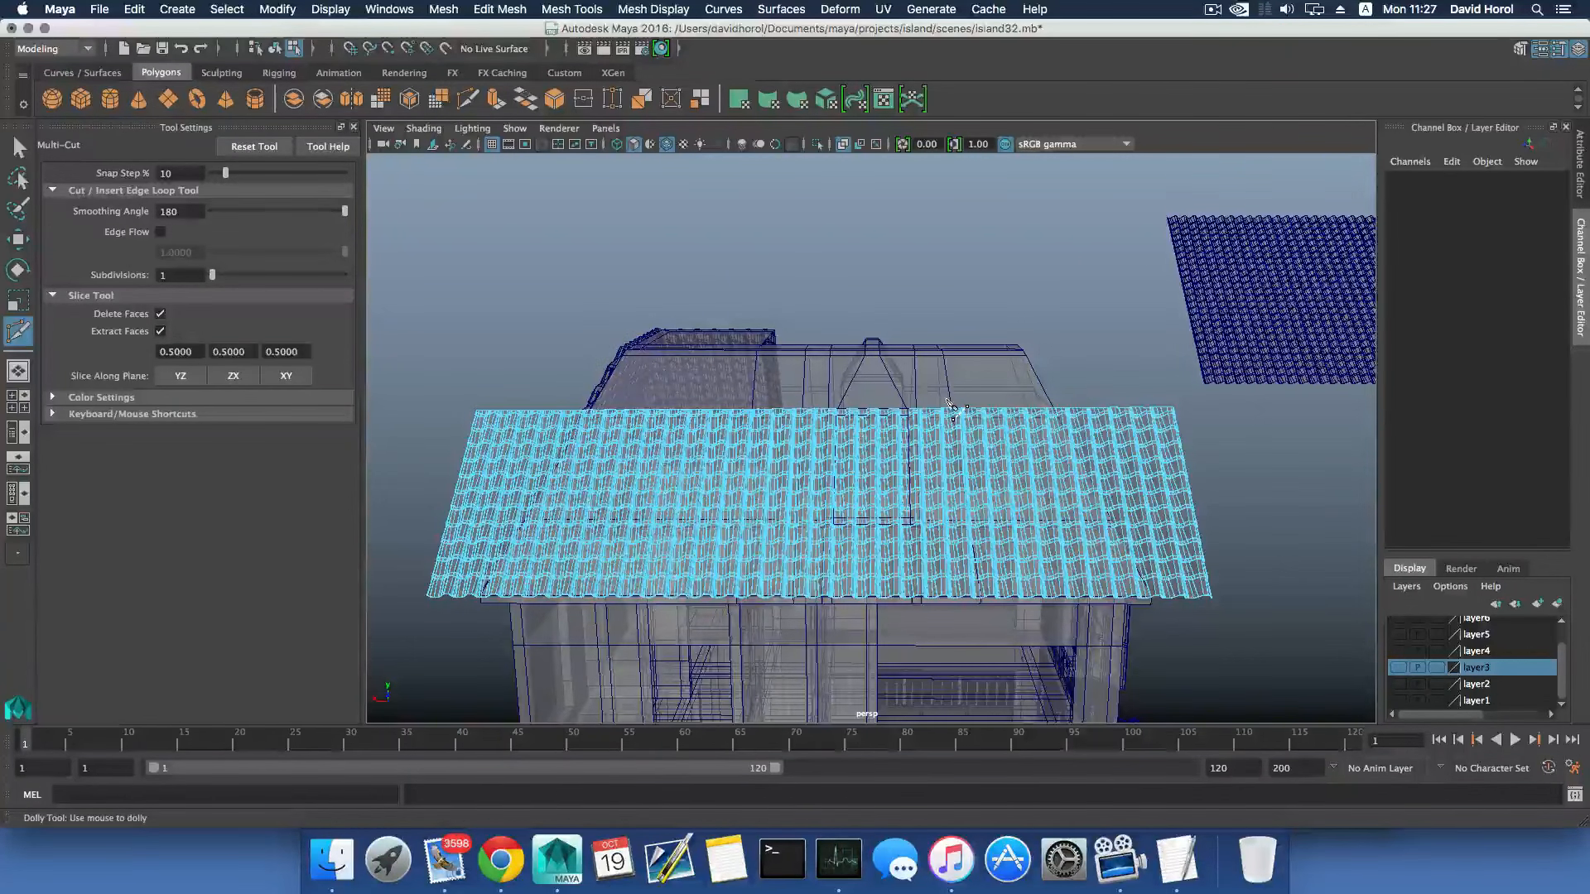
pyautogui.hotkey('ctrl', 'z')
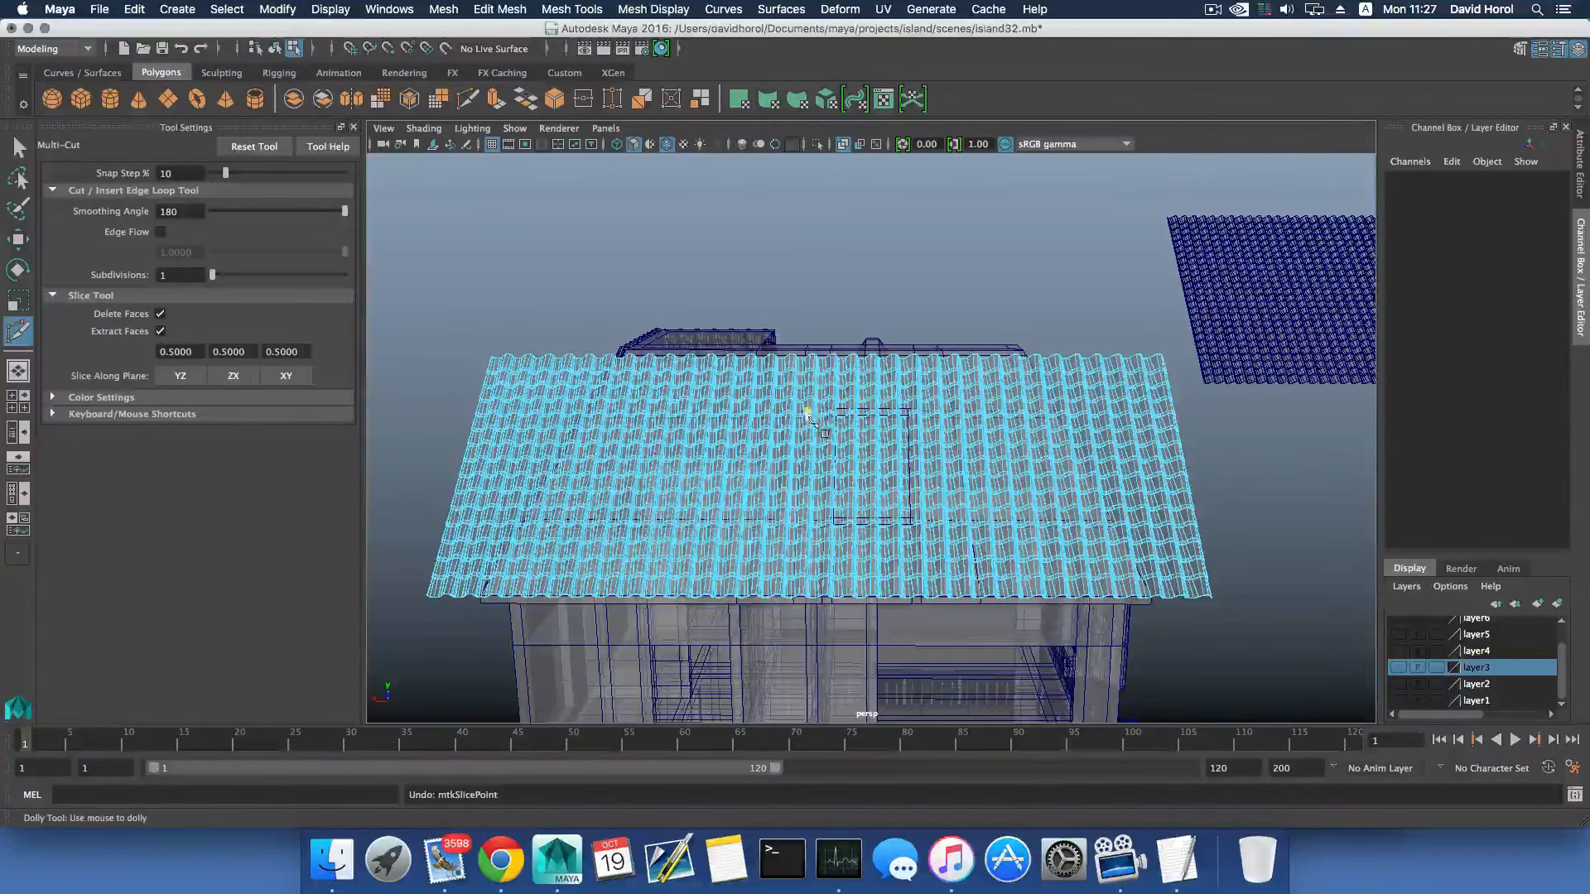
pyautogui.keyDown('alt'); pyautogui.moveTo(1073, 461); pyautogui.dragTo(851, 405, button='middle'); pyautogui.keyUp('alt')
pyautogui.scroll(4, 851, 406)
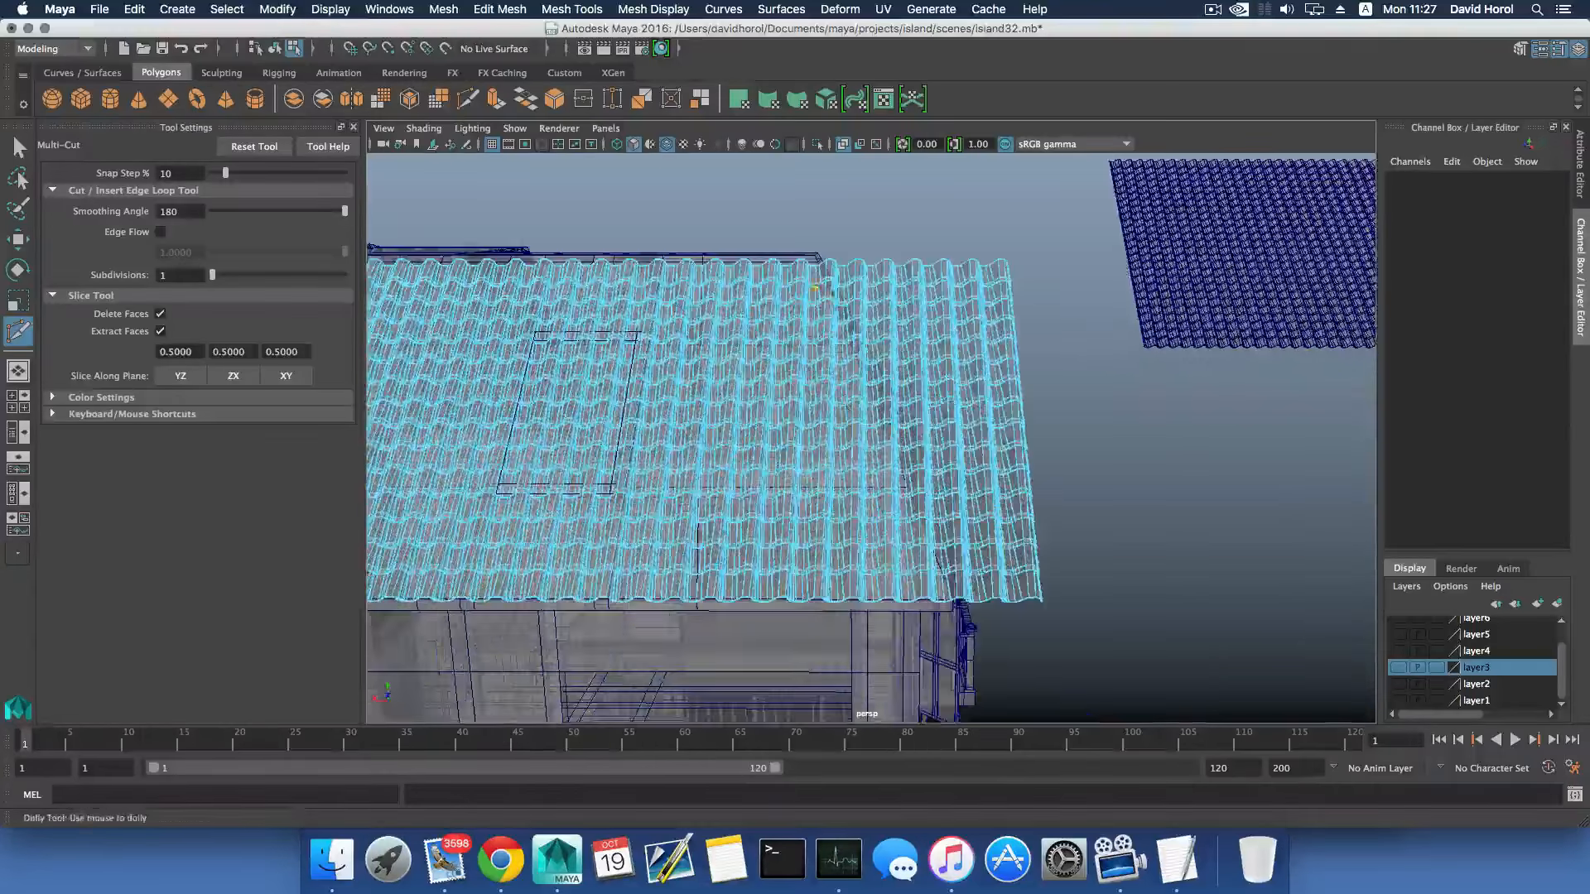
pyautogui.keyDown('alt'); pyautogui.moveTo(815, 269); pyautogui.dragTo(824, 282); pyautogui.keyUp('alt')
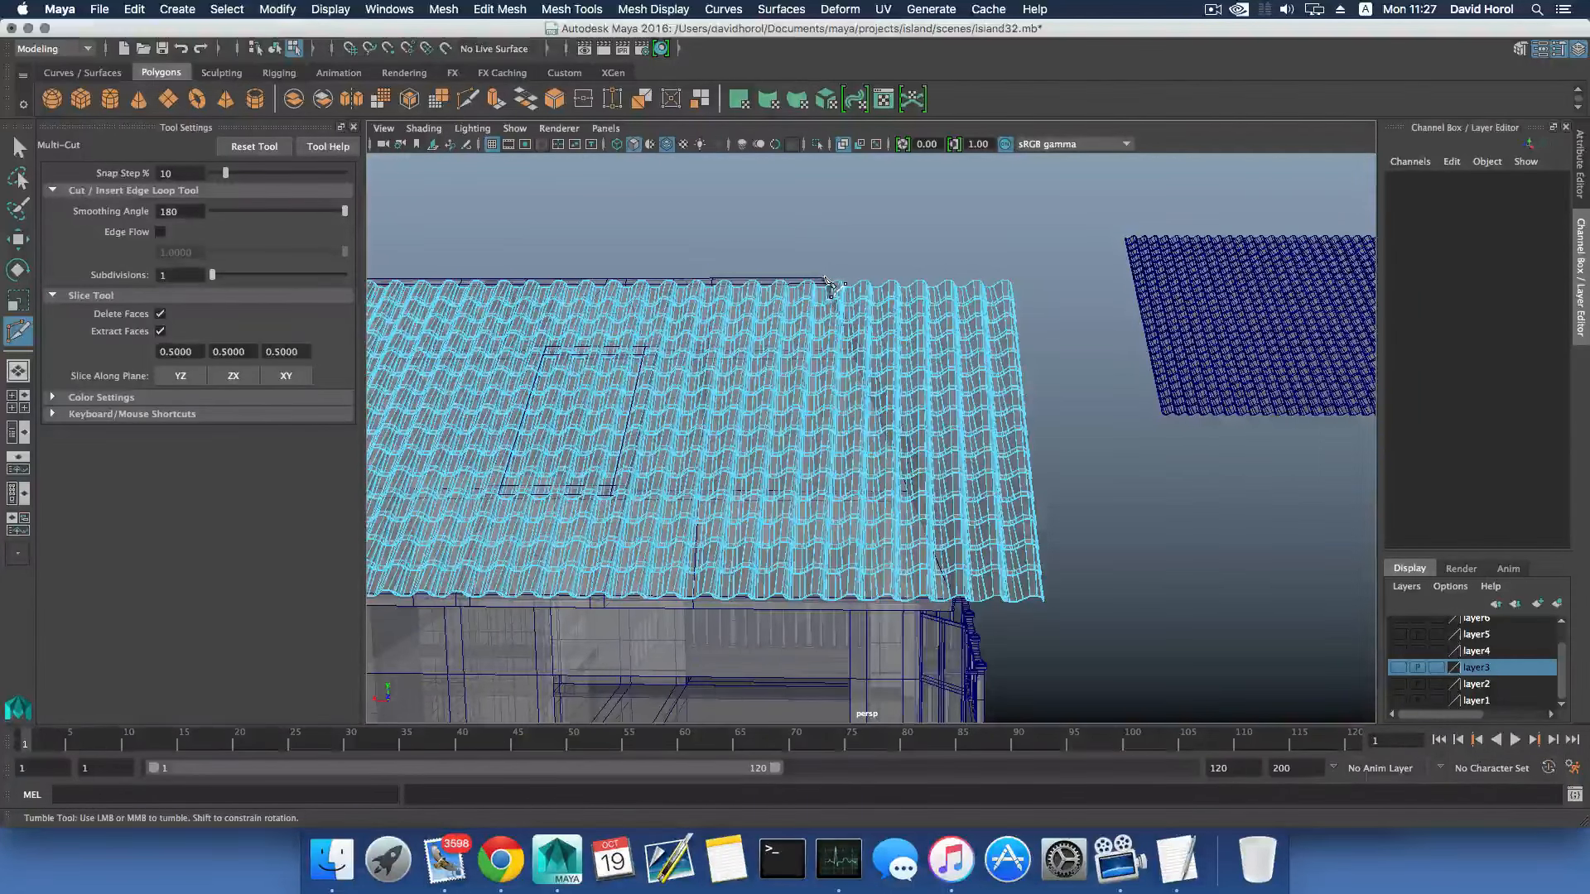
pyautogui.keyDown('alt'); pyautogui.moveTo(831, 285); pyautogui.dragTo(824, 285); pyautogui.keyUp('alt')
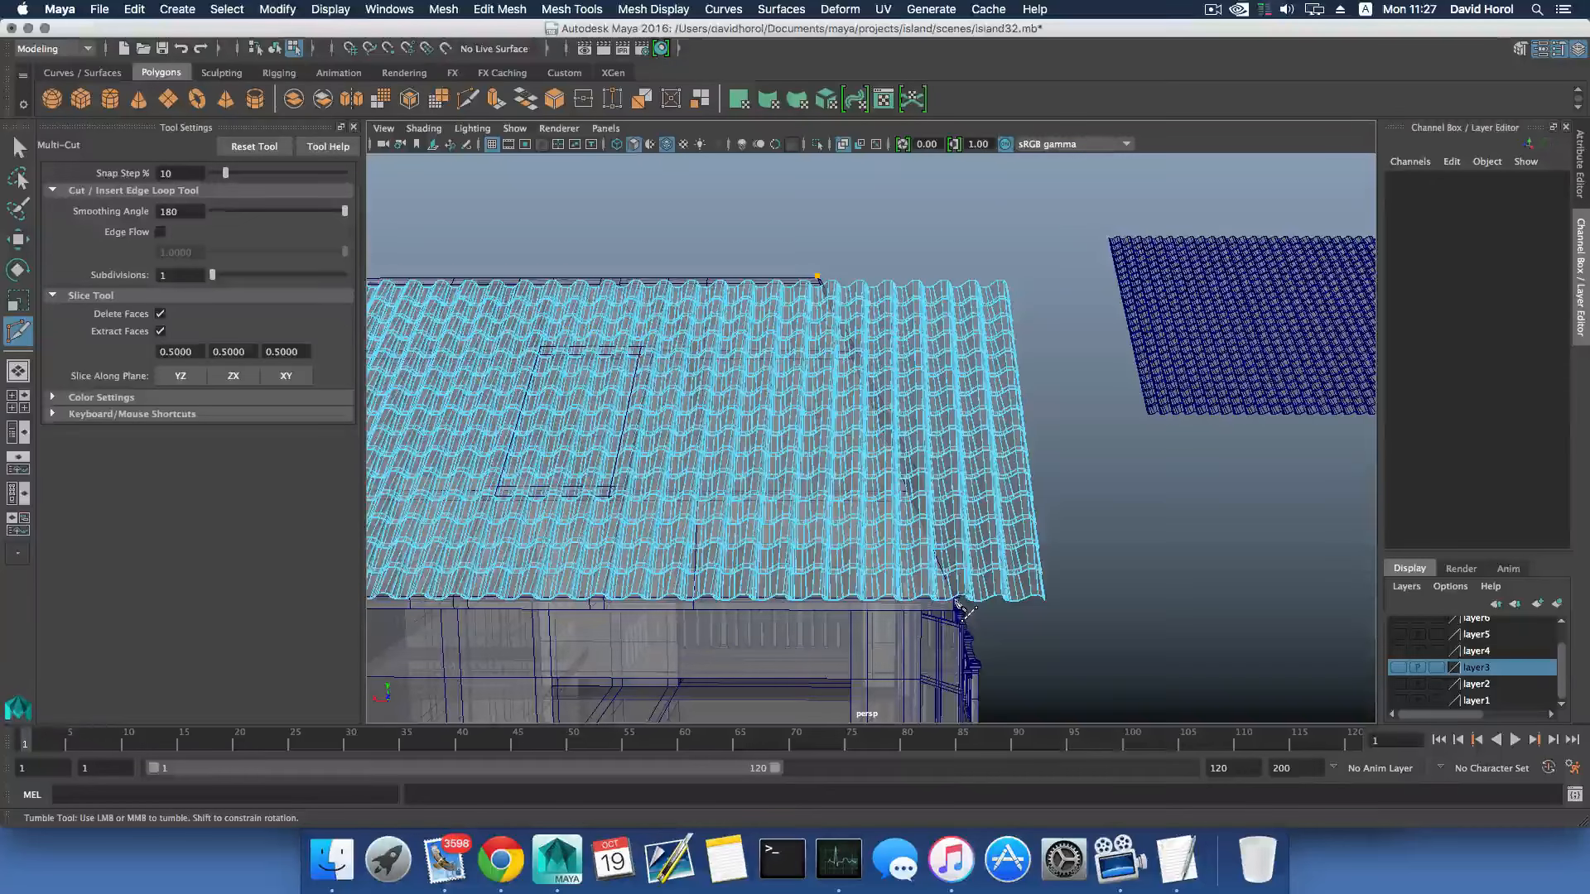
pyautogui.moveTo(958, 604); pyautogui.dragTo(961, 613)
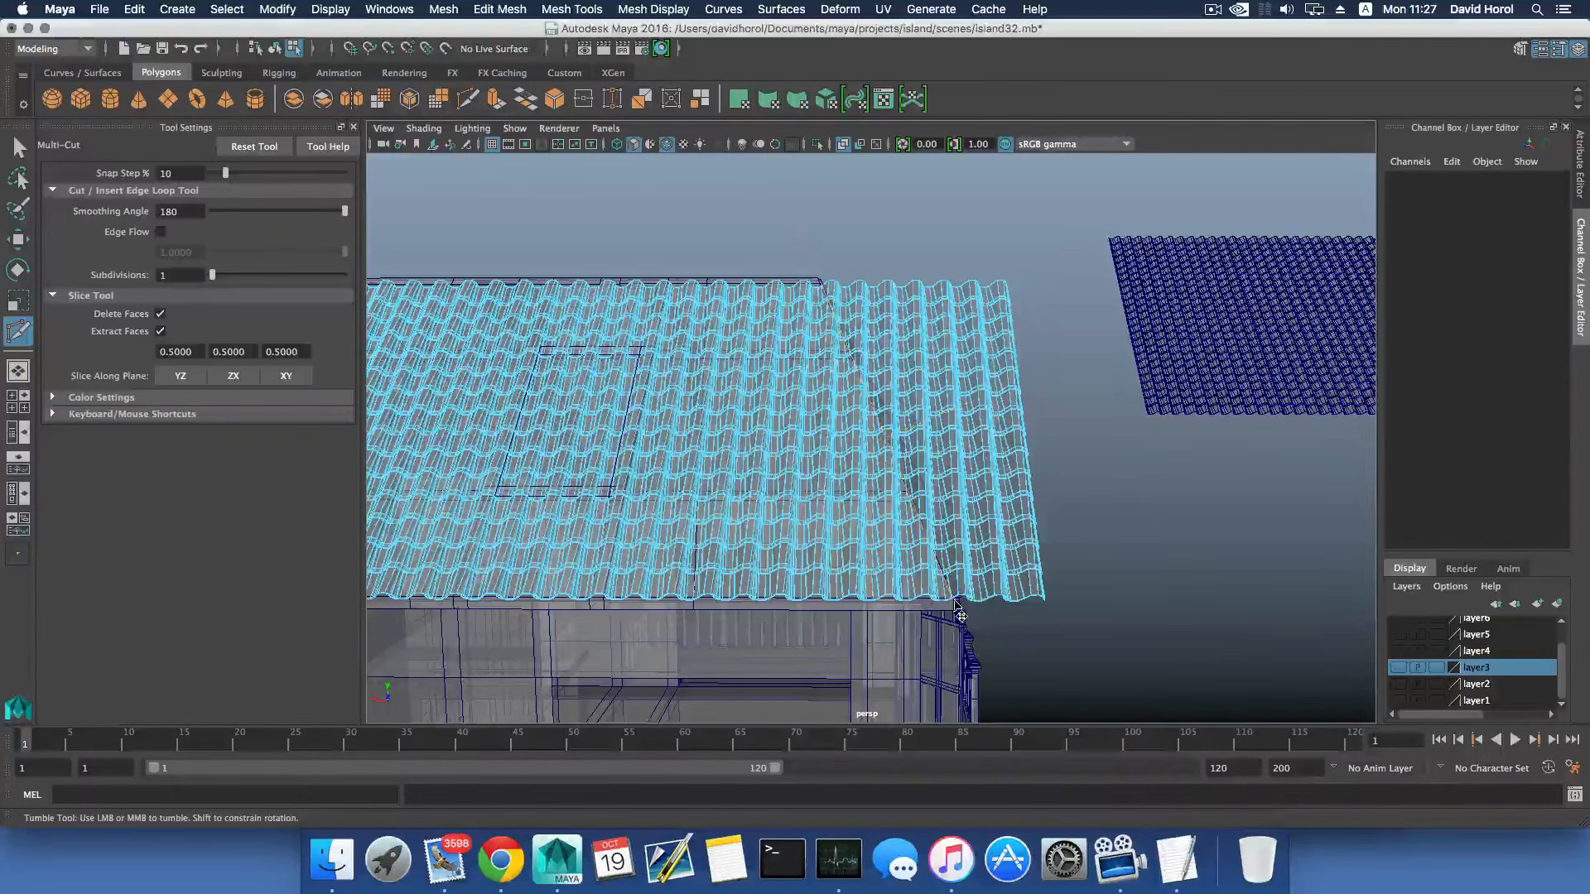
pyautogui.click(822, 284)
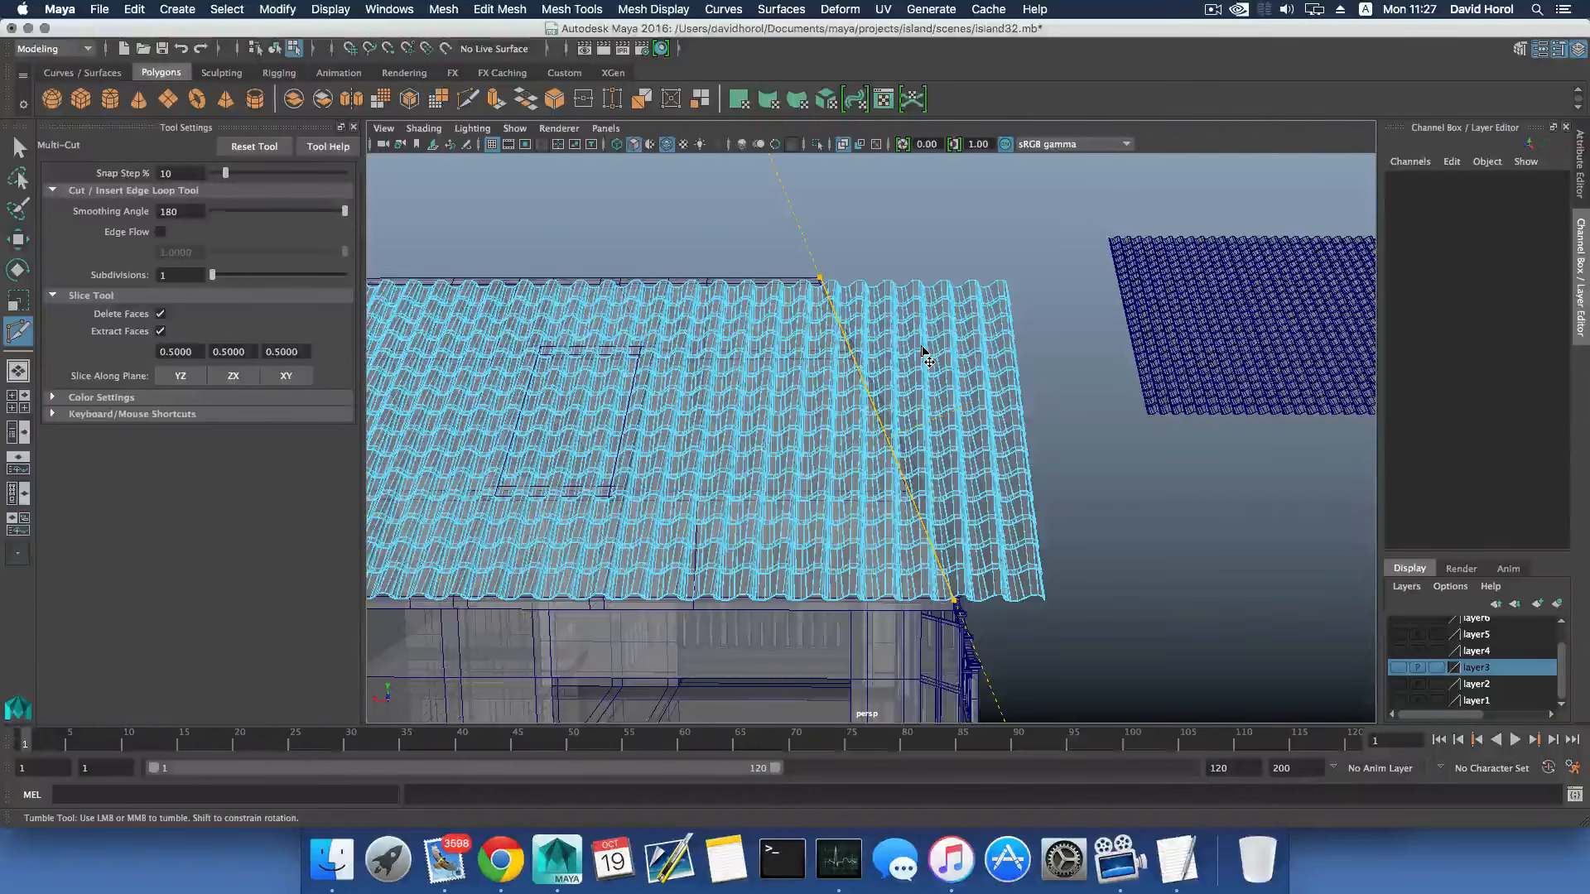
pyautogui.press('Return')
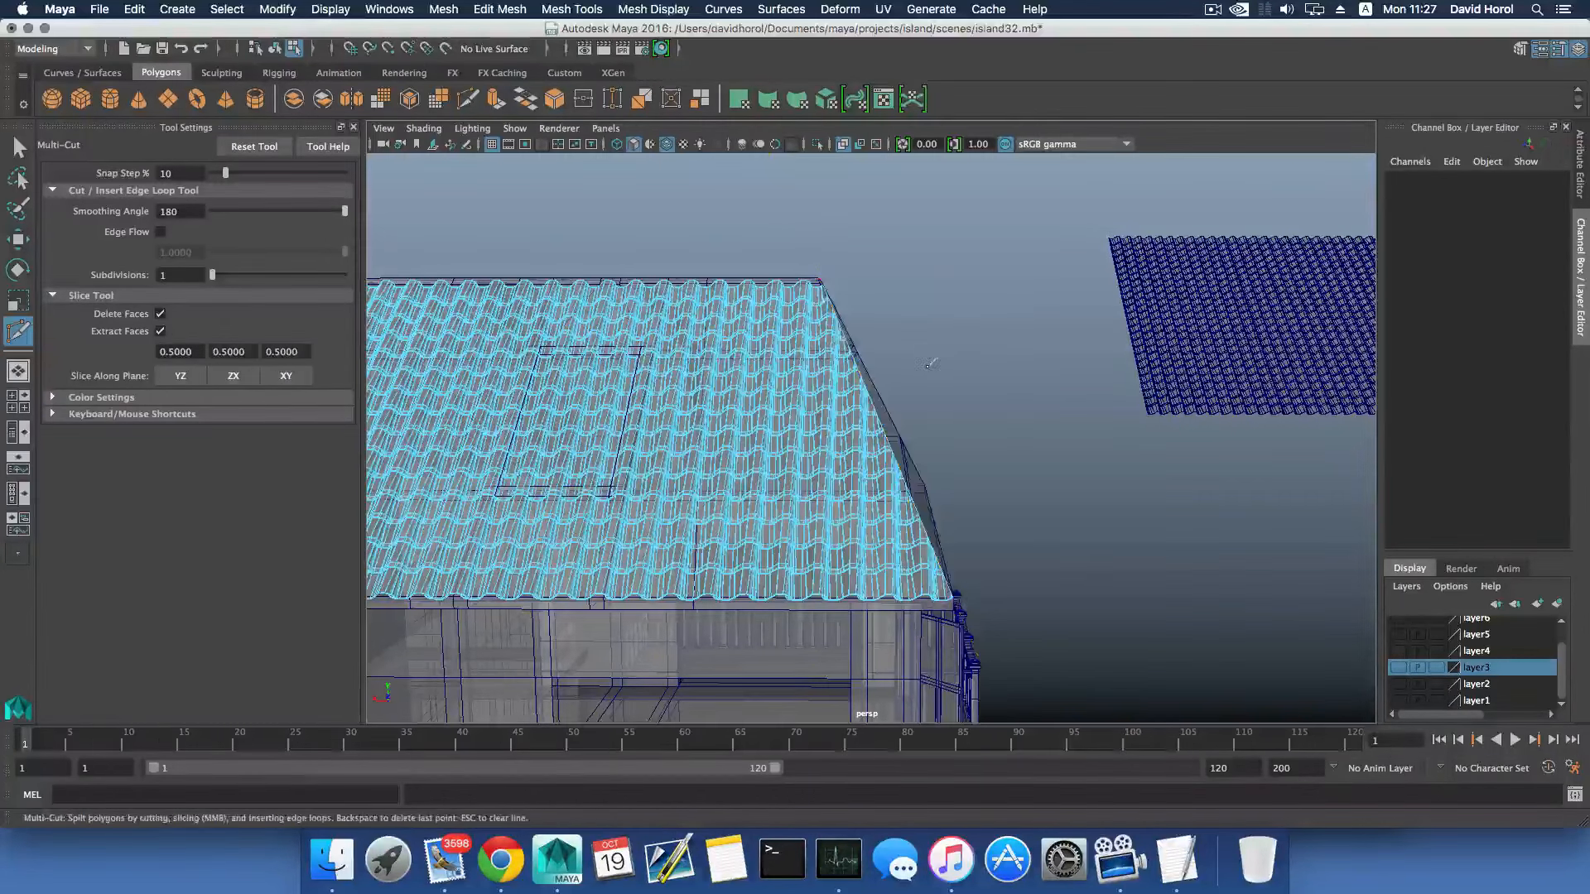
# - Try slicing the tile mesh along the opposite hip, starting the line at the ridge end, then undo the cut
pyautogui.keyDown('alt'); pyautogui.moveTo(809, 387); pyautogui.dragTo(837, 387); pyautogui.keyUp('alt')
pyautogui.keyDown('alt'); pyautogui.moveTo(547, 387); pyautogui.dragTo(797, 429, button='middle'); pyautogui.keyUp('alt')
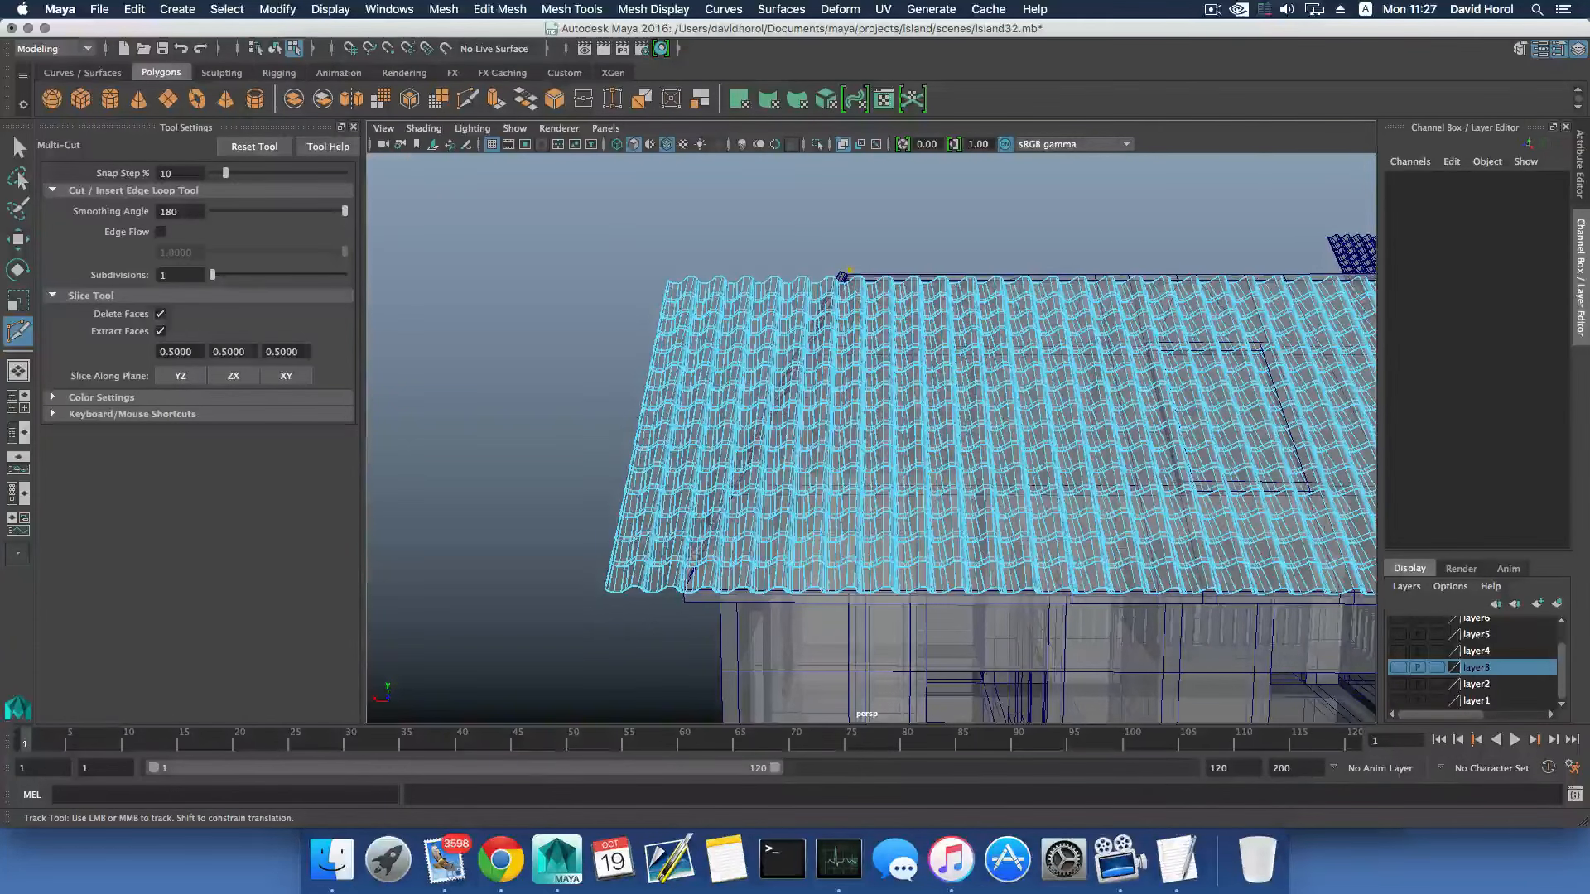
pyautogui.click(680, 597)
pyautogui.press('Return')
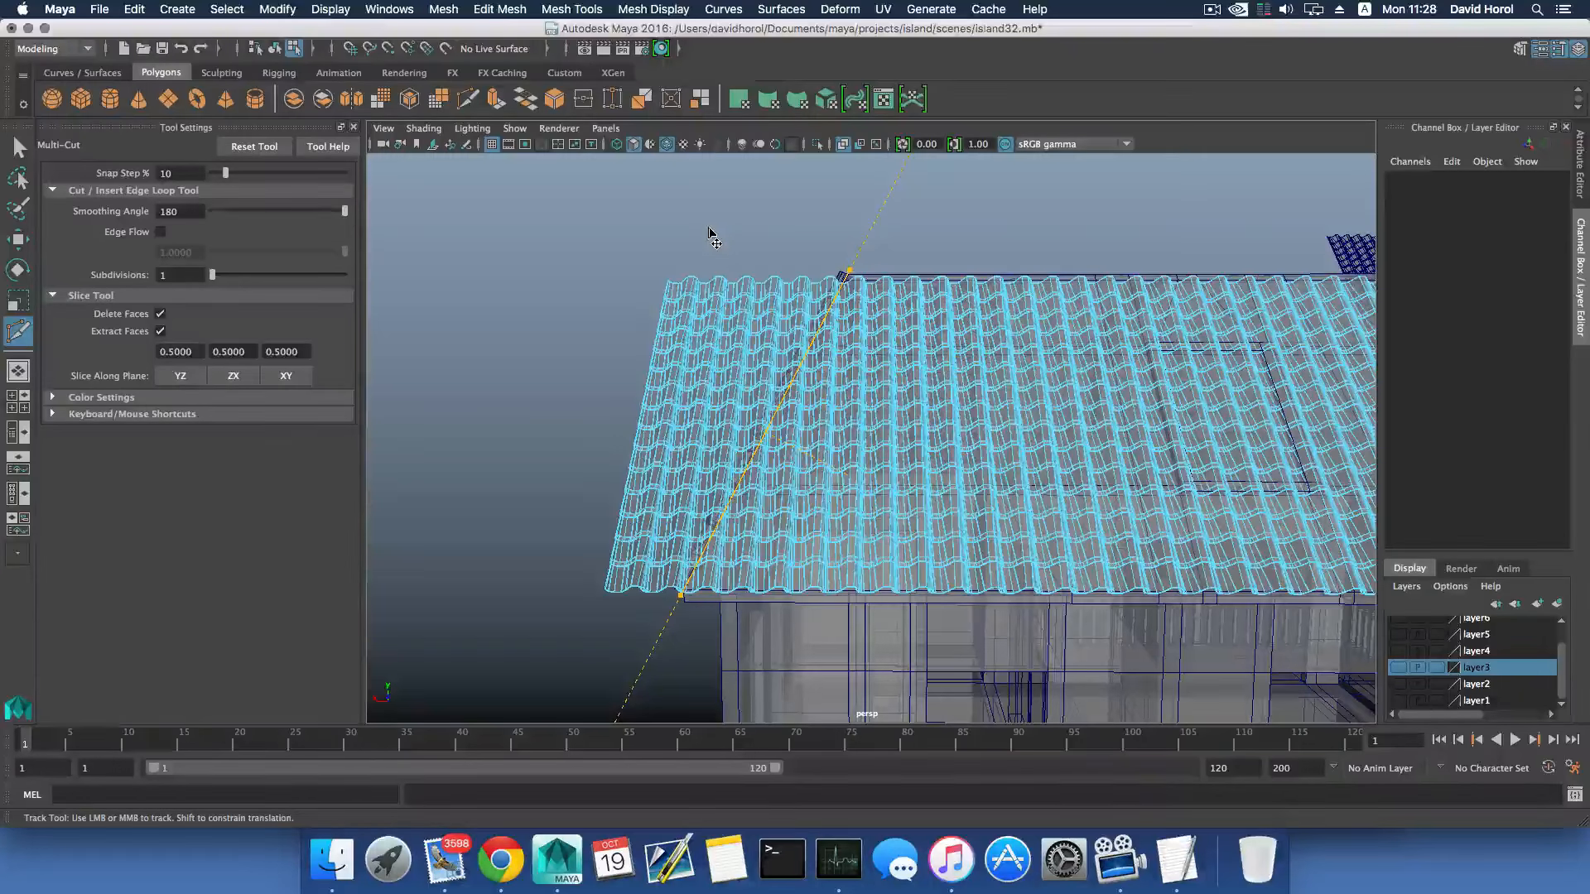
pyautogui.press('Return')
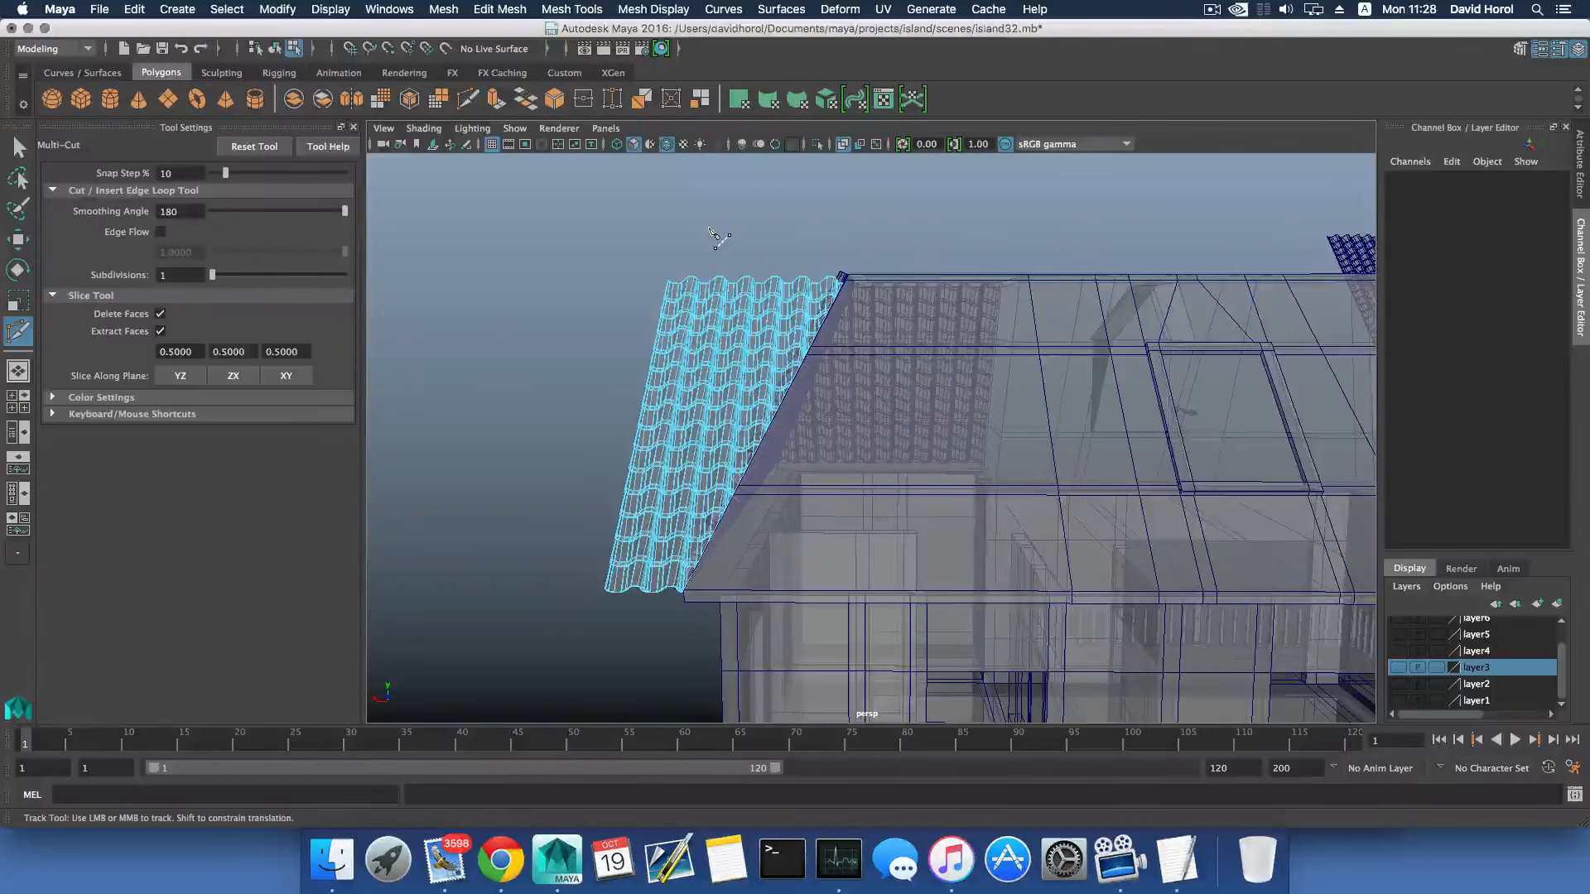
pyautogui.press('z')
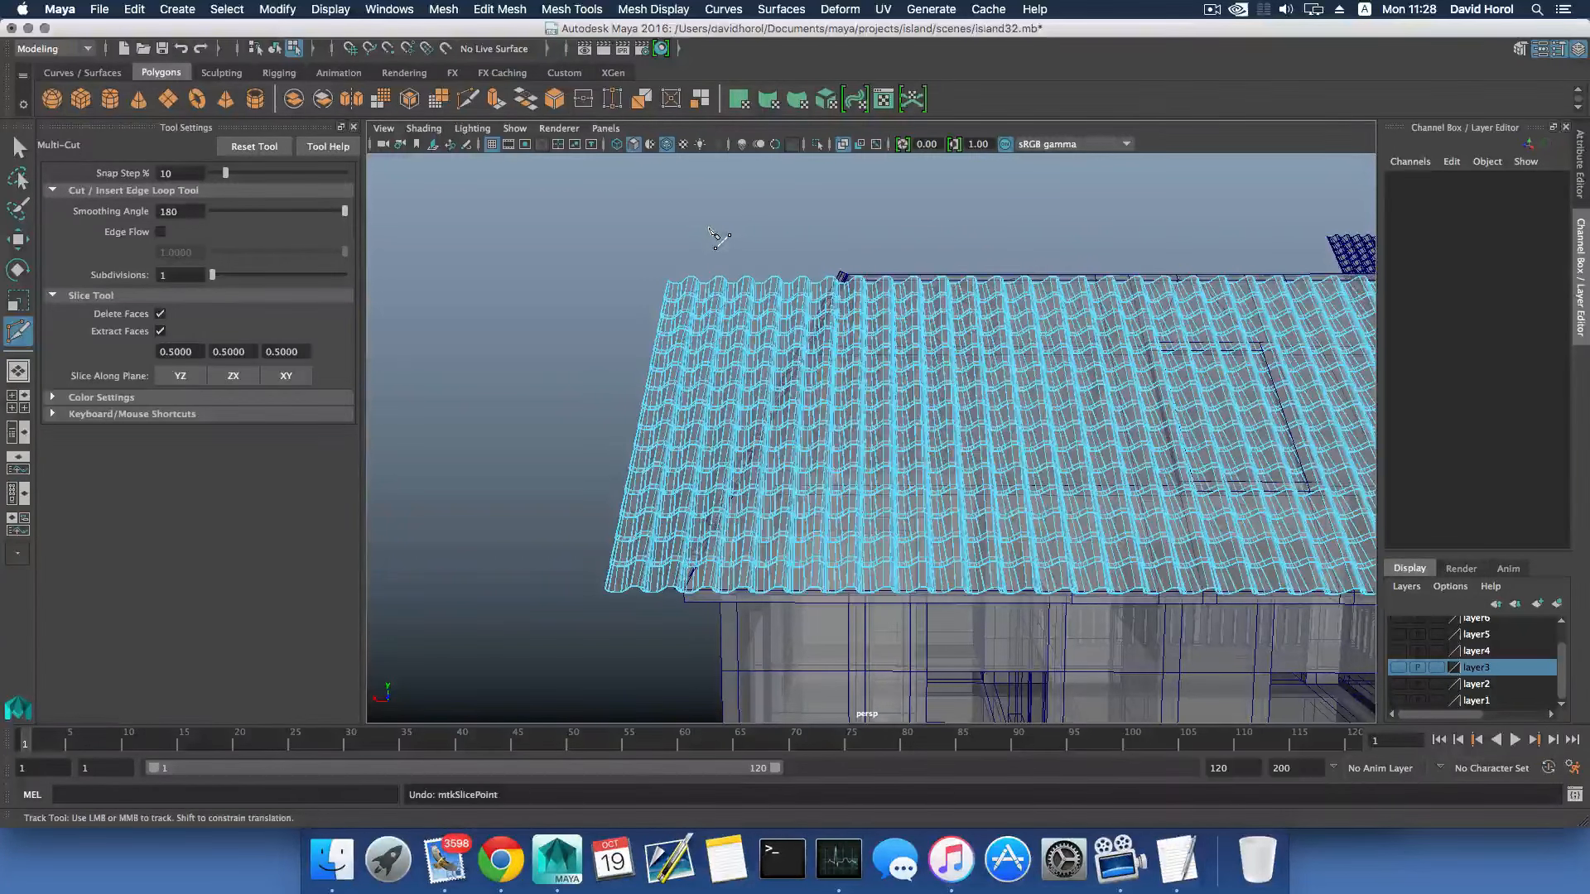
# - Slice the tile mesh along the opposite hip from the eave corner up to the ridge end, and return to object selection
pyautogui.click(682, 599)
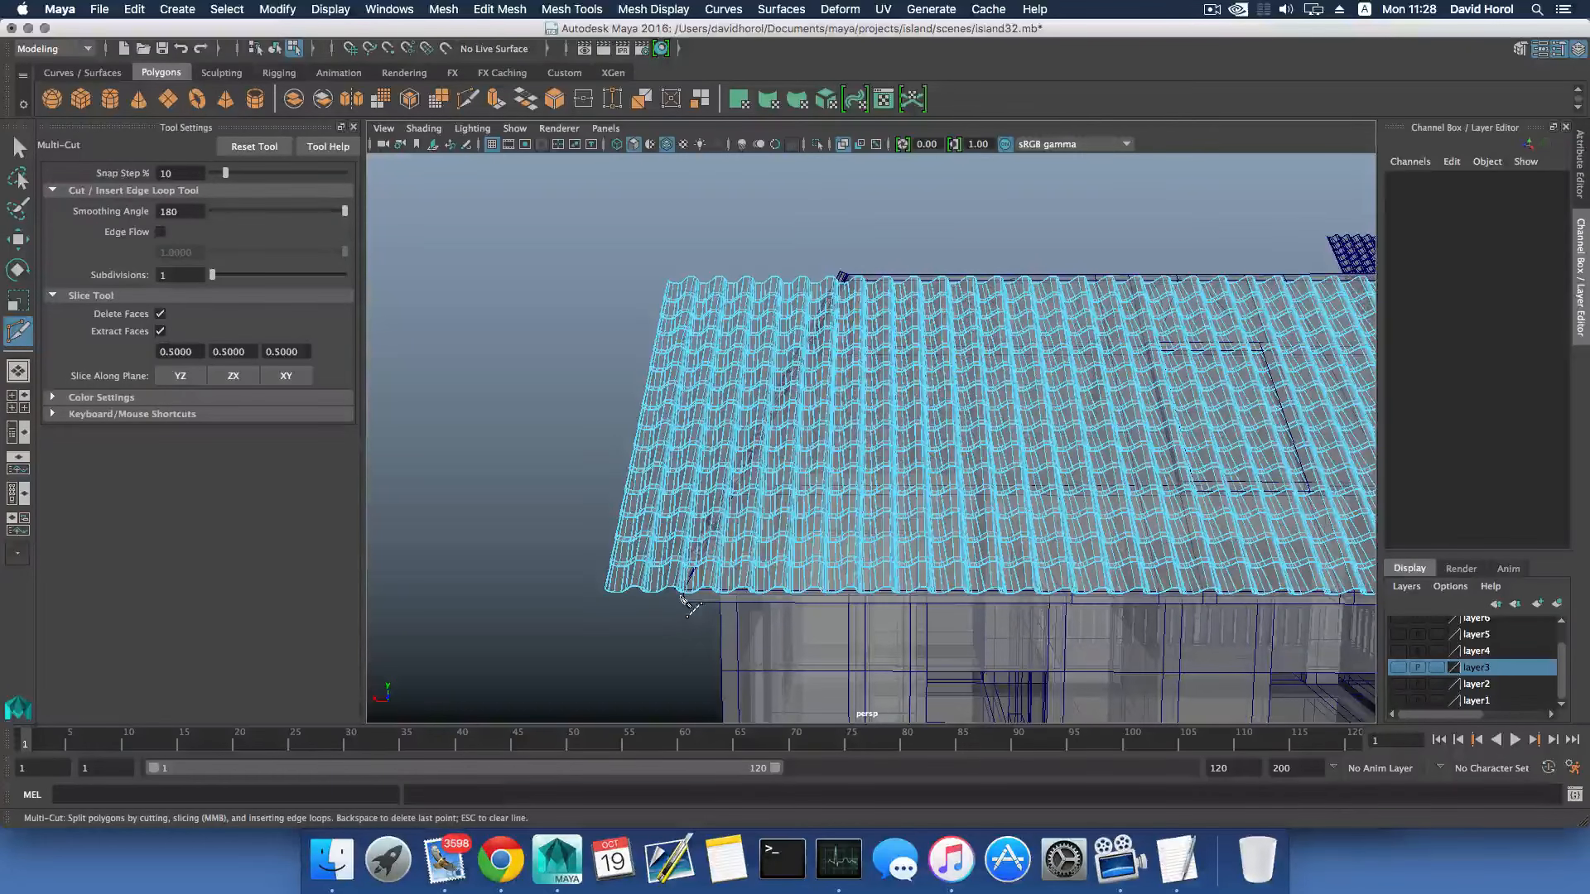
pyautogui.click(850, 275)
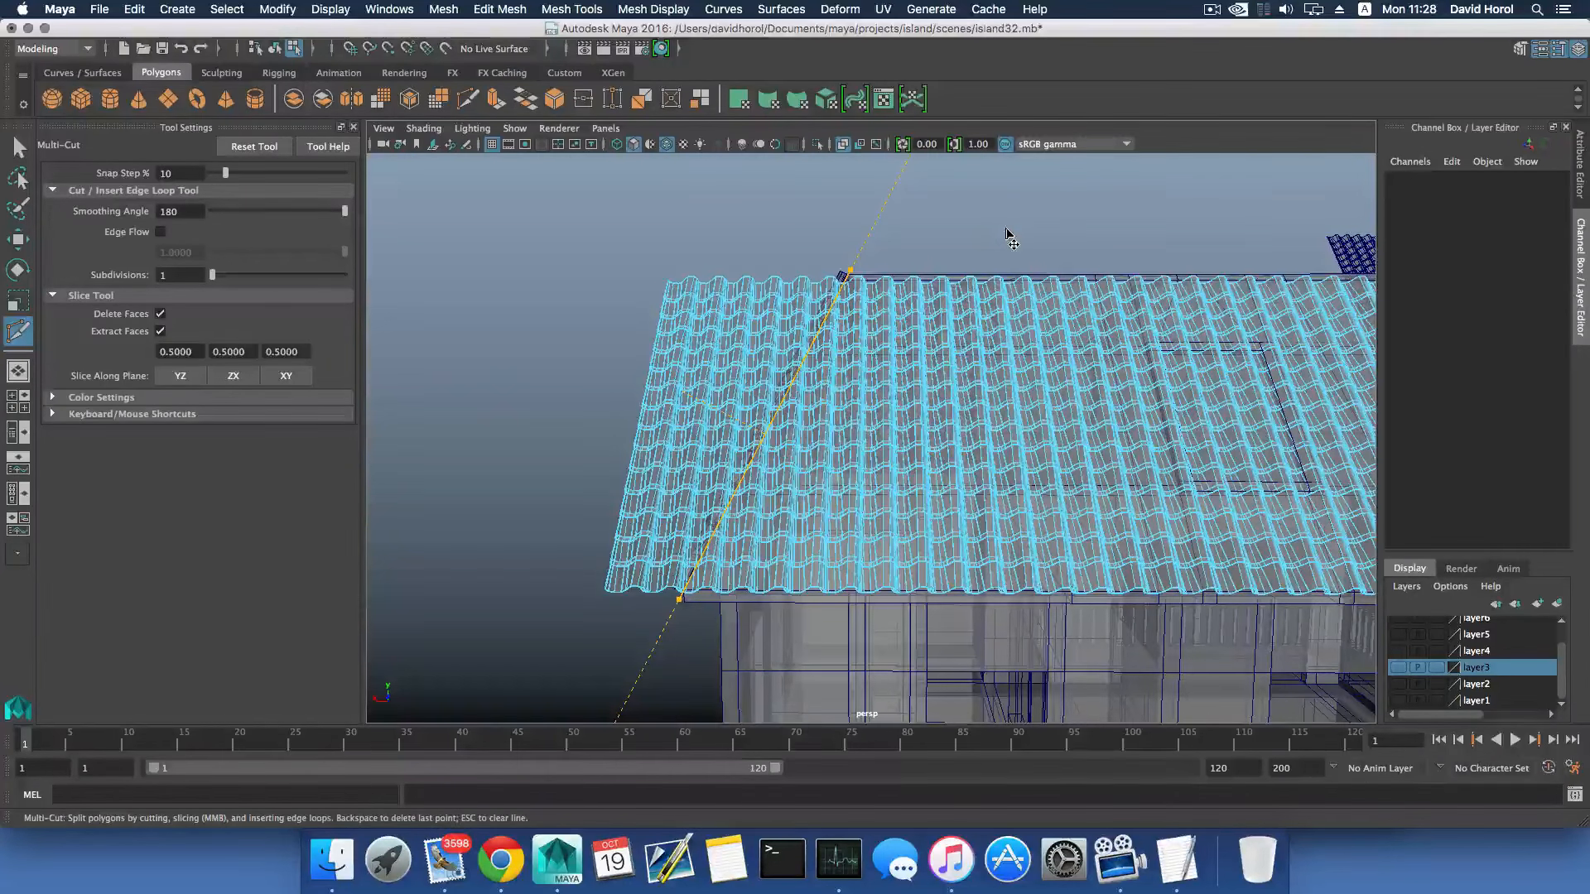
pyautogui.press('Return')
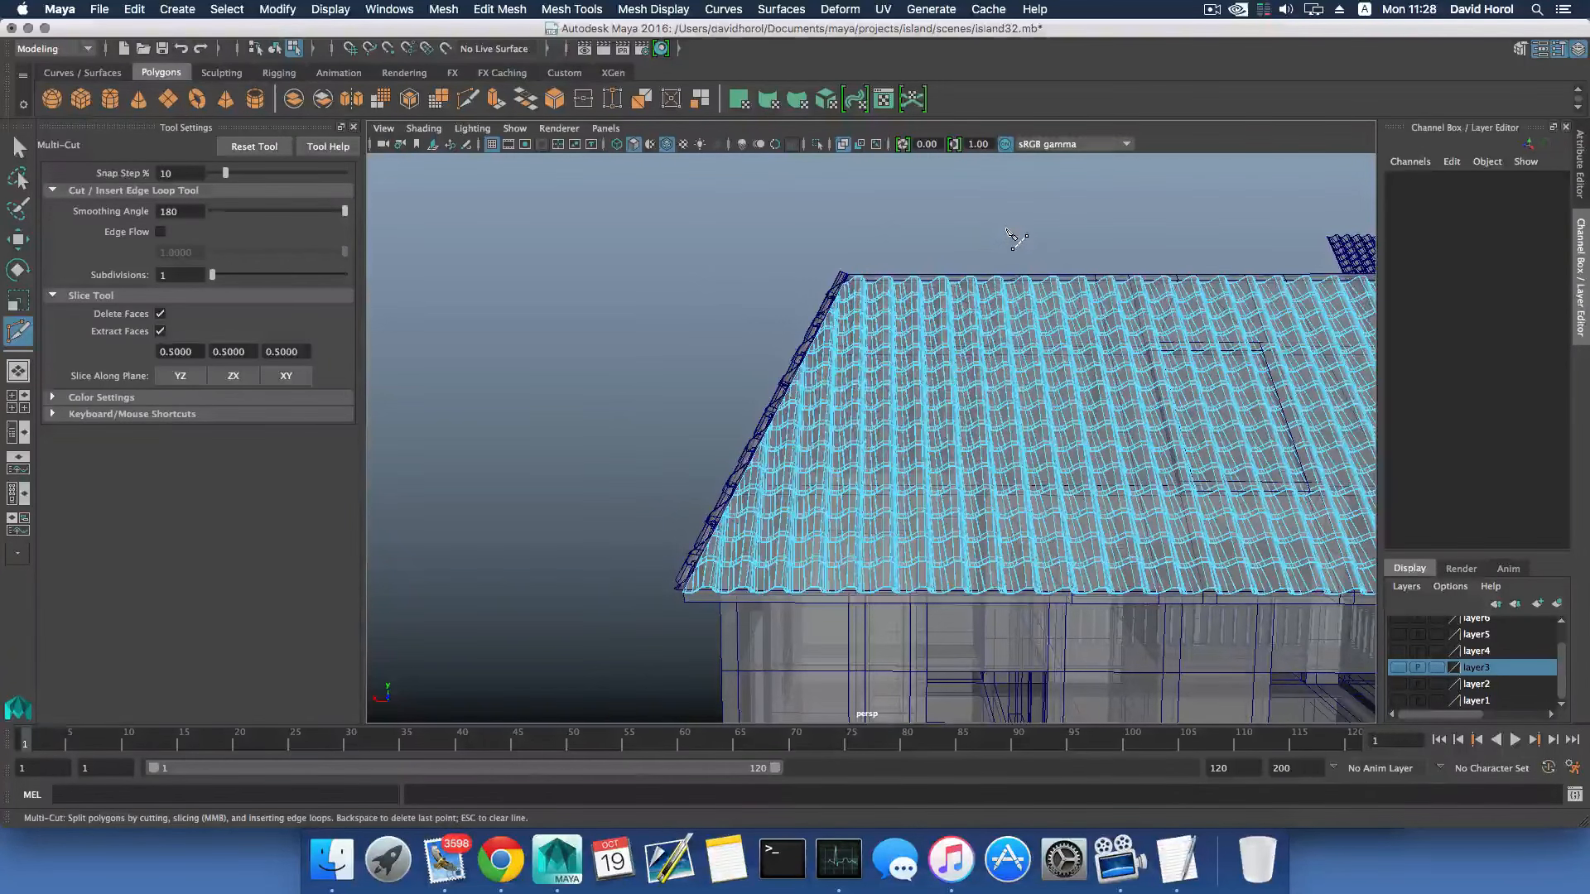
pyautogui.press('F8')
pyautogui.scroll(-5, 1019, 249)
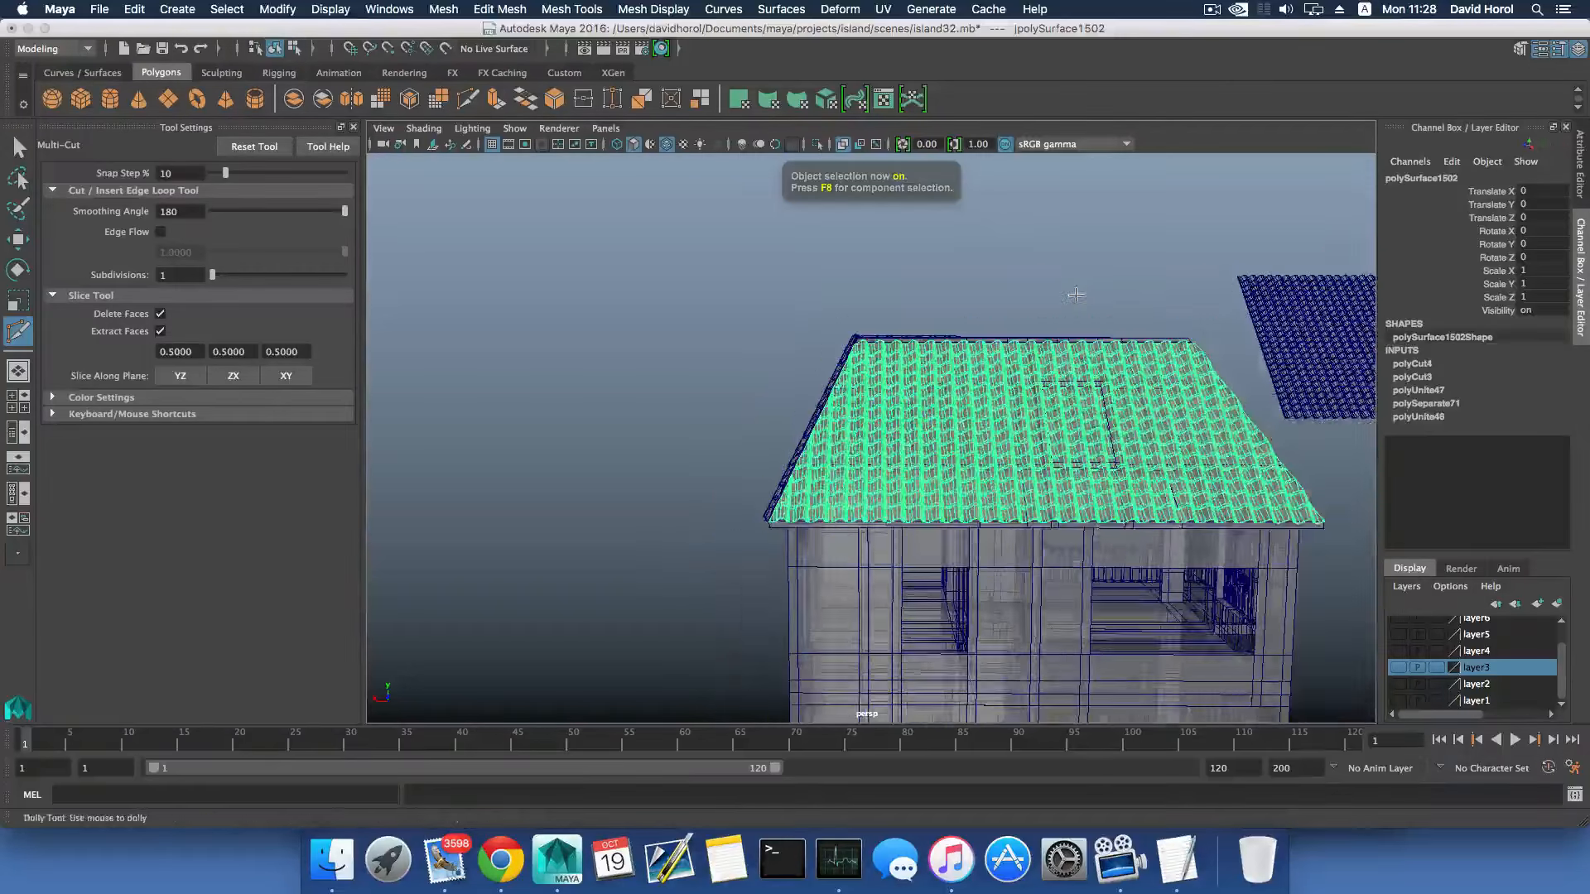
pyautogui.click(18, 147)
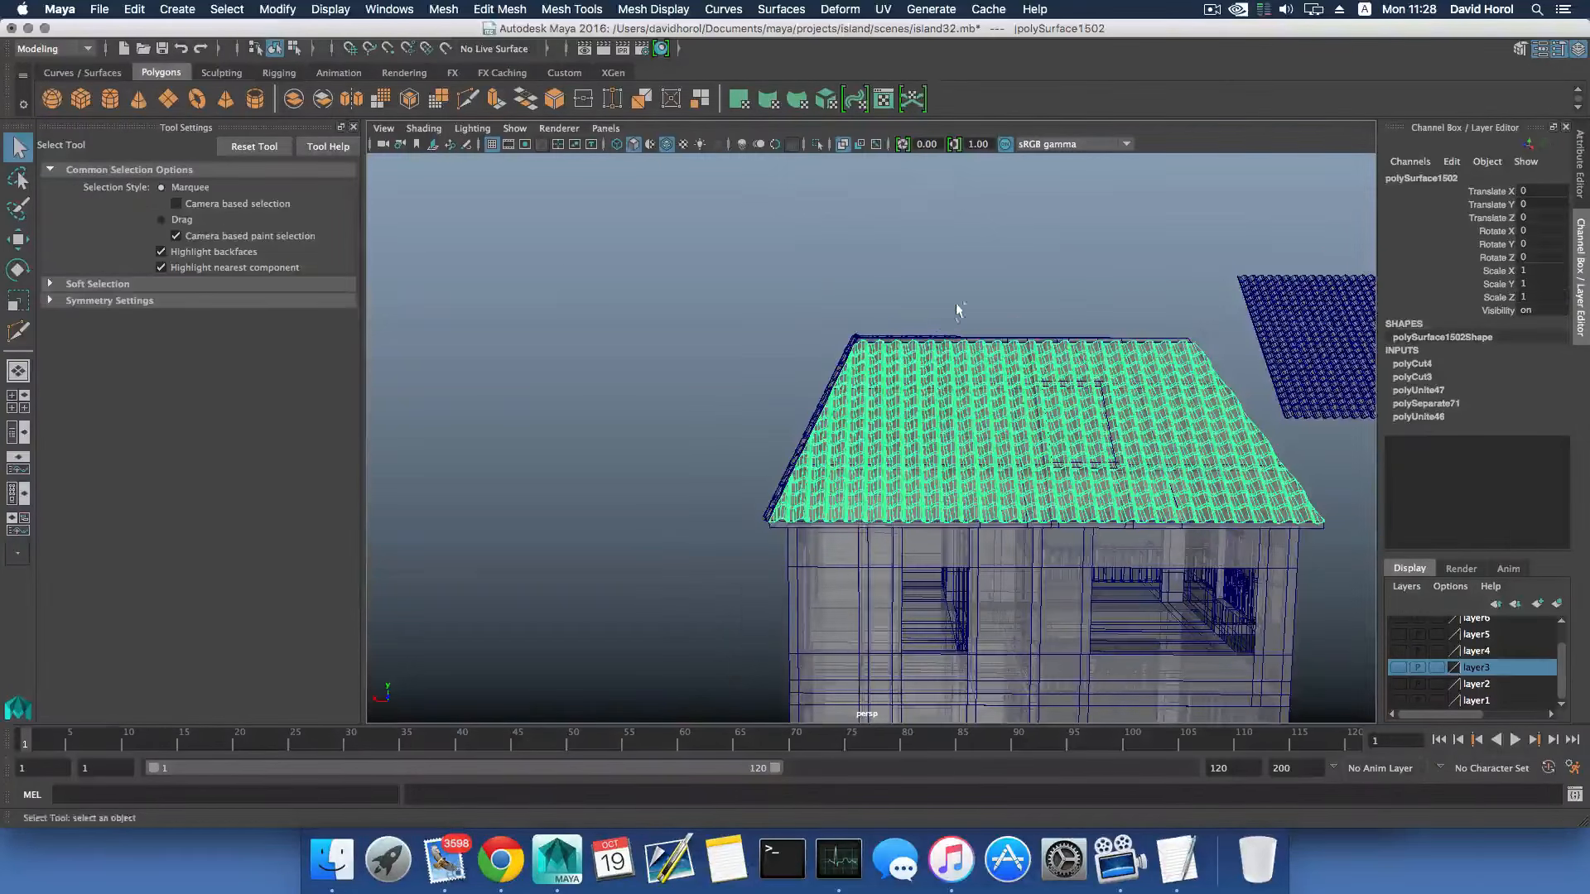
# - Duplicate the spare tile mesh, move the copy to the house's other side at Translate Z -68.149, and save the scene
pyautogui.keyDown('alt'); pyautogui.moveTo(958, 309); pyautogui.dragTo(944, 439); pyautogui.keyUp('alt')
pyautogui.keyDown('alt'); pyautogui.moveTo(1035, 414); pyautogui.dragTo(1153, 503); pyautogui.keyUp('alt')
pyautogui.scroll(-3, 999, 386)
pyautogui.scroll(-5, 935, 397)
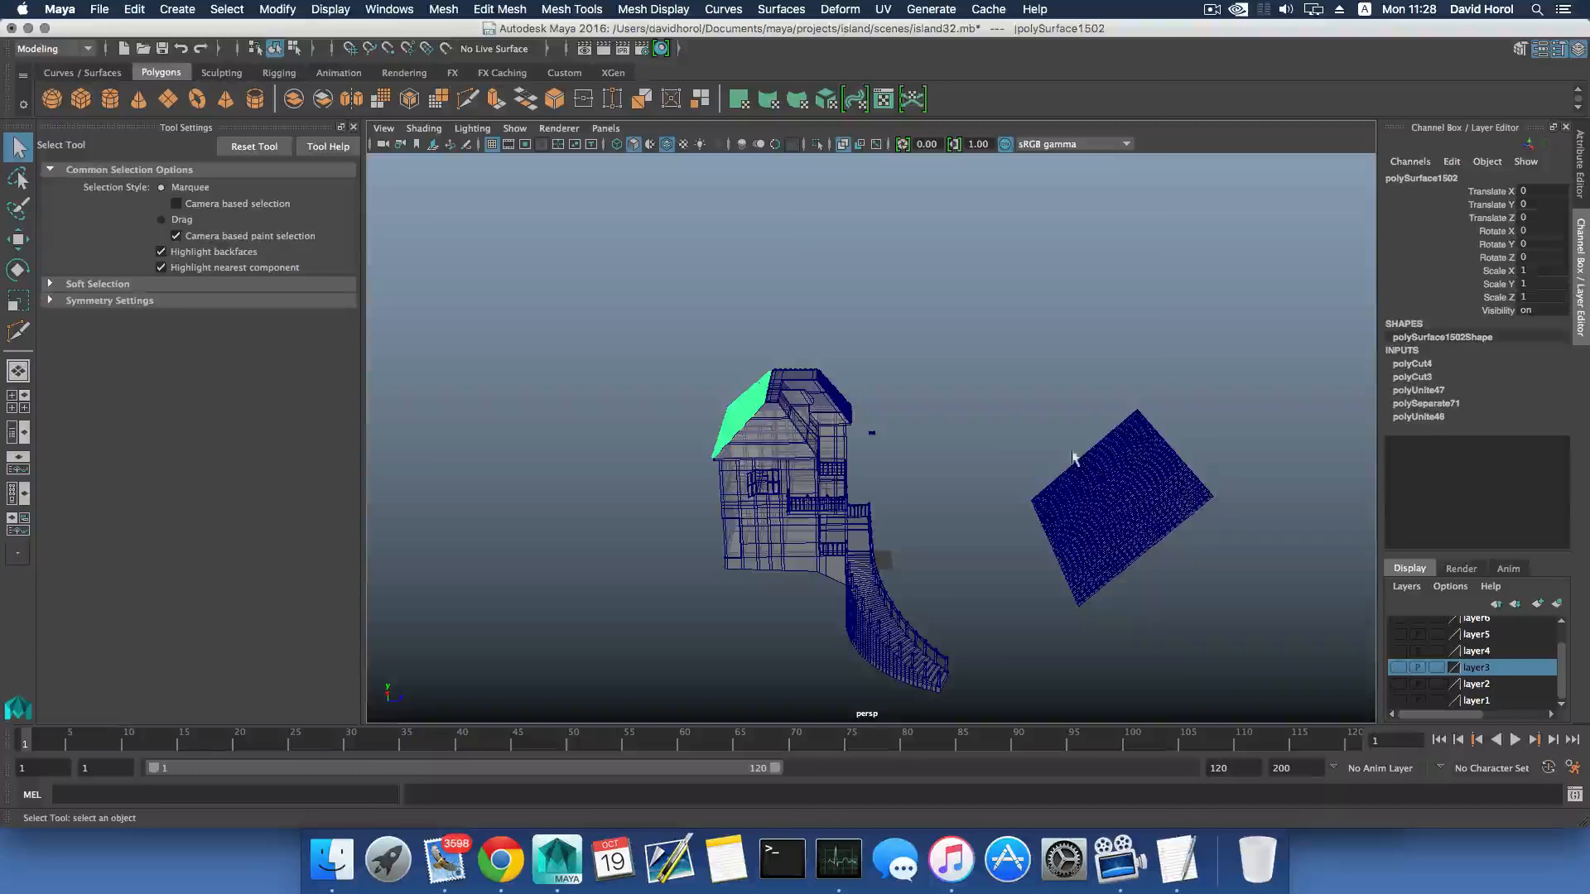
pyautogui.click(1125, 515)
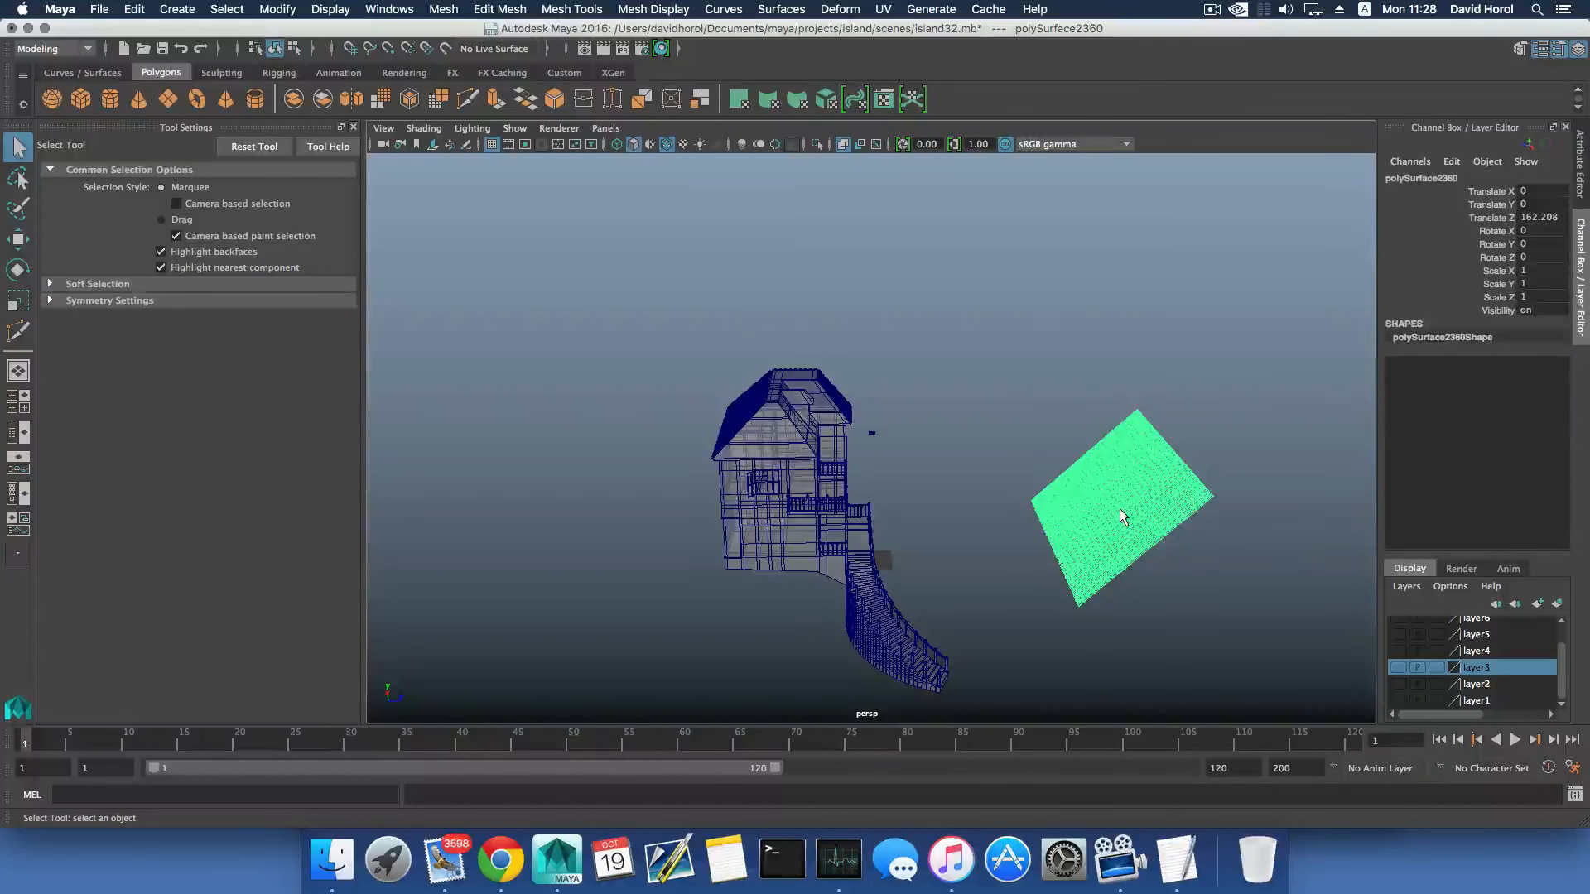
pyautogui.hotkey('ctrl', 'd')
pyautogui.press('w')
pyautogui.moveTo(1279, 557); pyautogui.dragTo(916, 559)
pyautogui.click(99, 9)
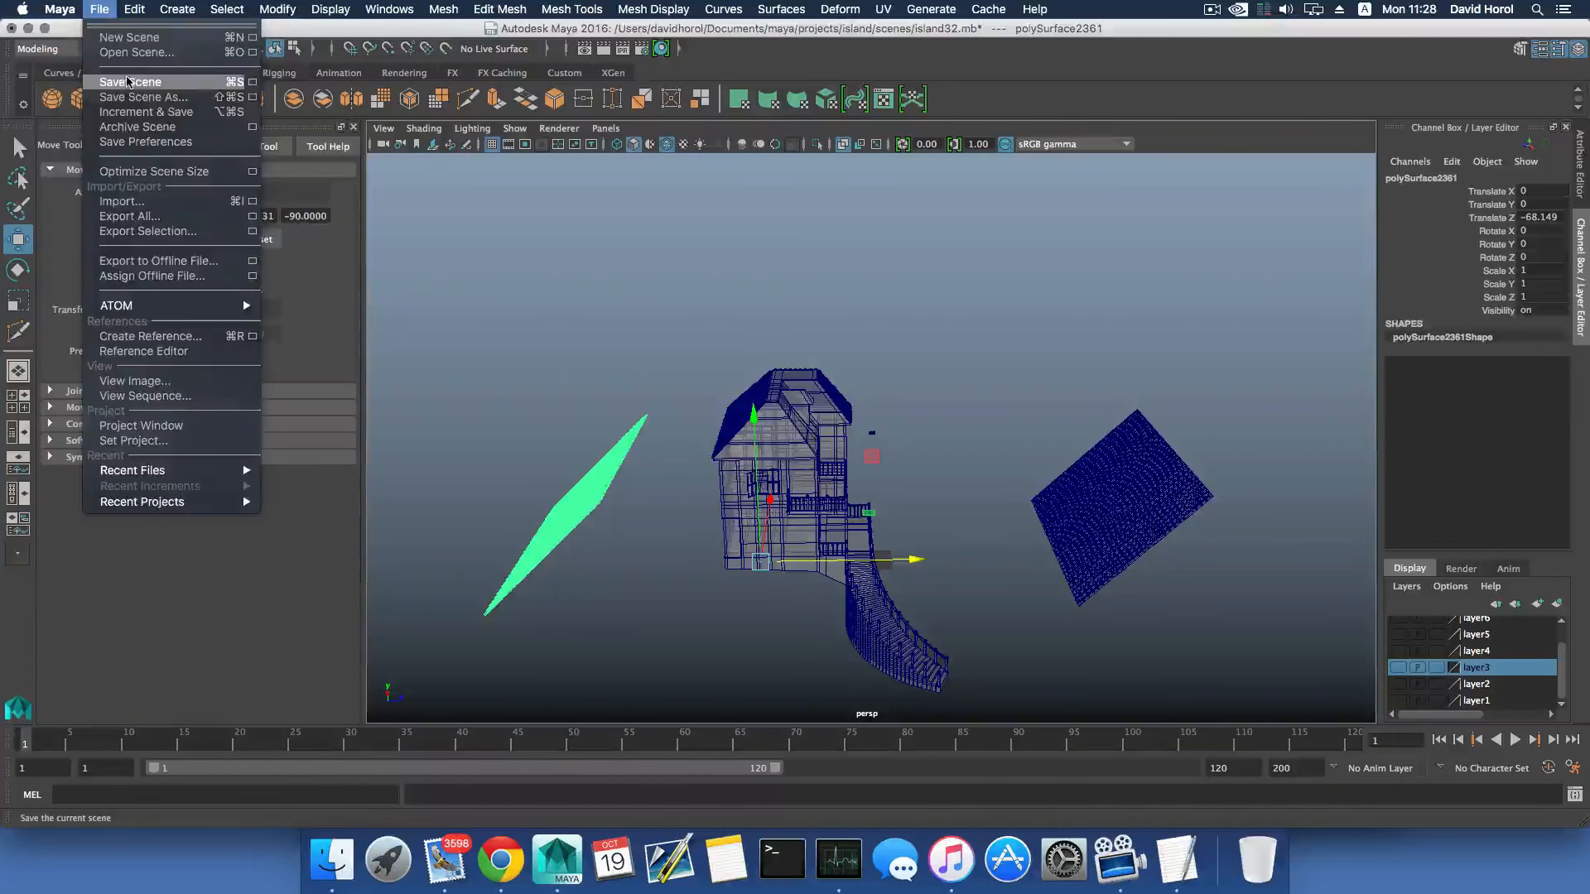
pyautogui.click(116, 82)
# - Center the copied tile mesh's pivot and rotate the copy 90 degrees about Y
pyautogui.press('e')
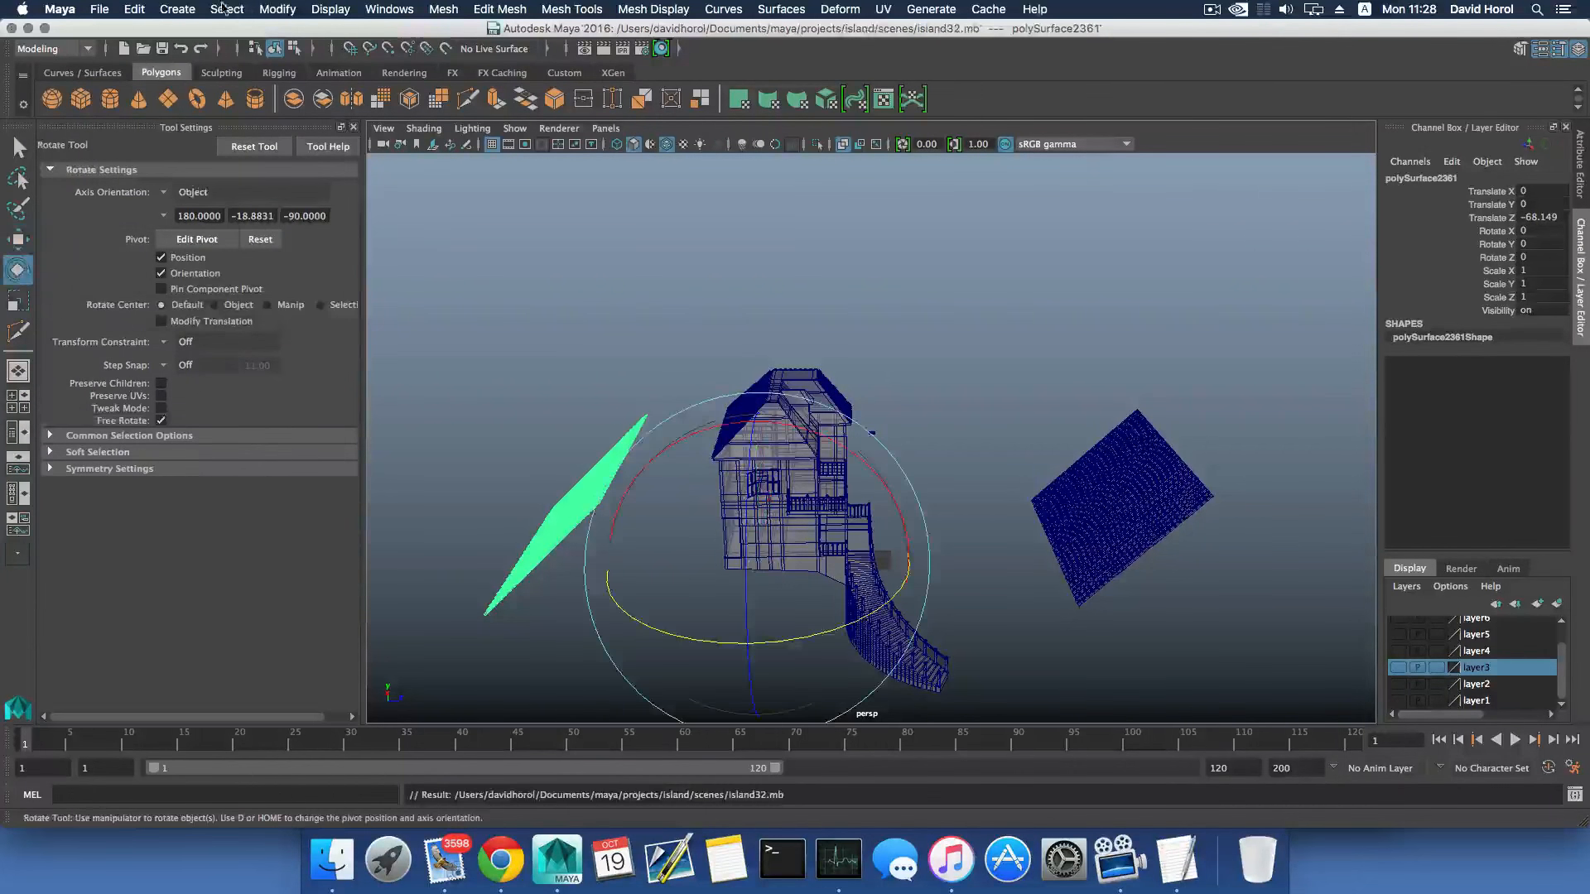
pyautogui.click(279, 10)
pyautogui.click(304, 113)
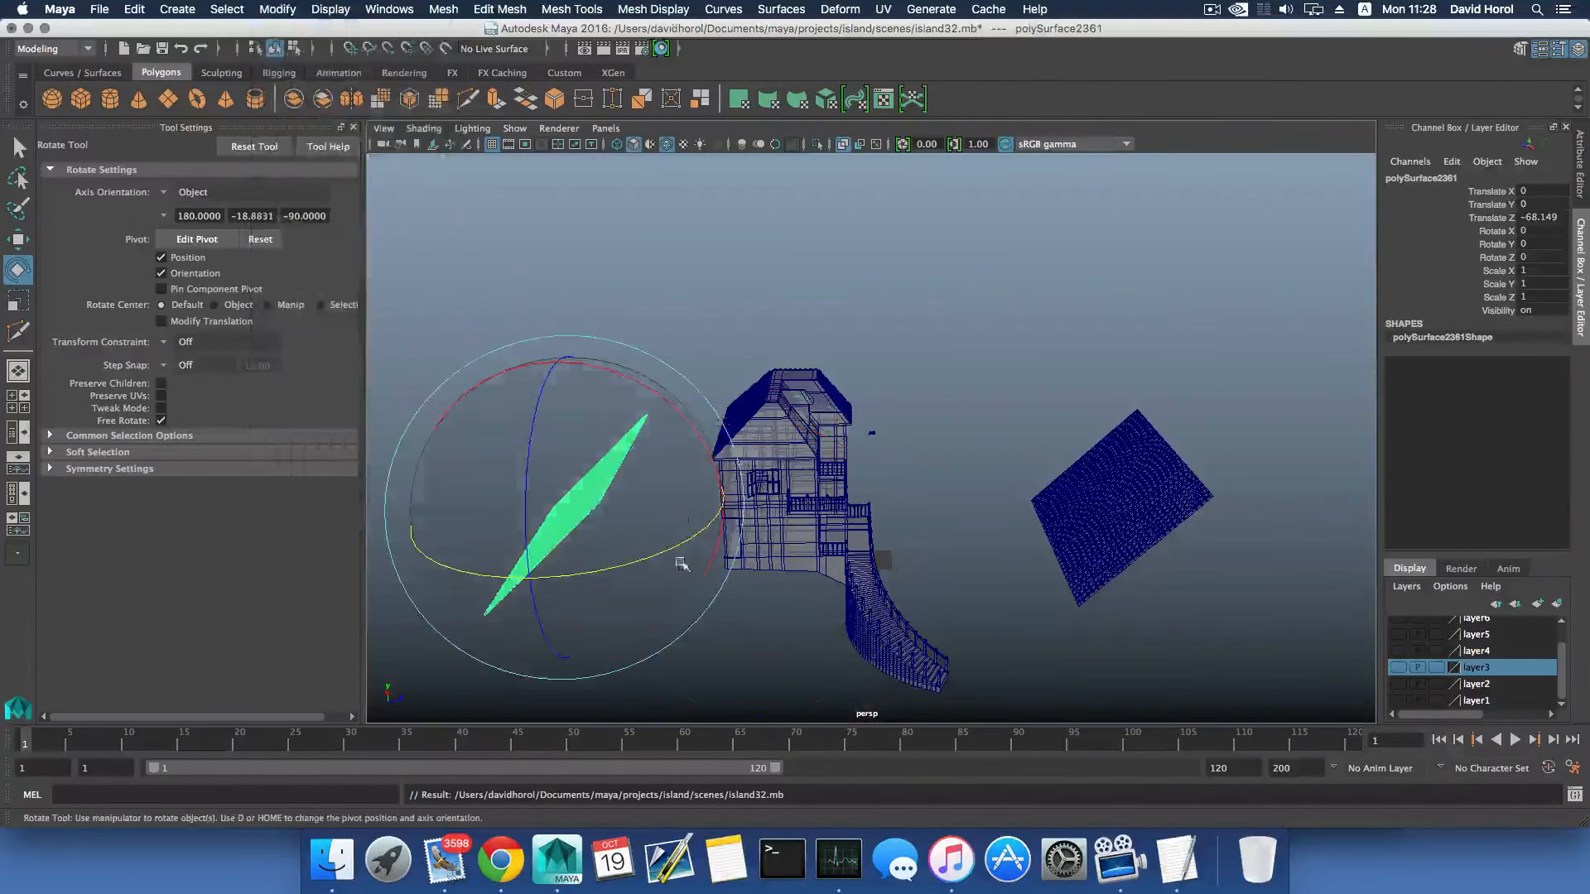
pyautogui.moveTo(648, 557); pyautogui.dragTo(1033, 422)
# - Move the rotated tile mesh onto the hip-end roof slope, to Translate X 133.491 and Translate Z -0.083
pyautogui.press('w')
pyautogui.scroll(5, 717, 454)
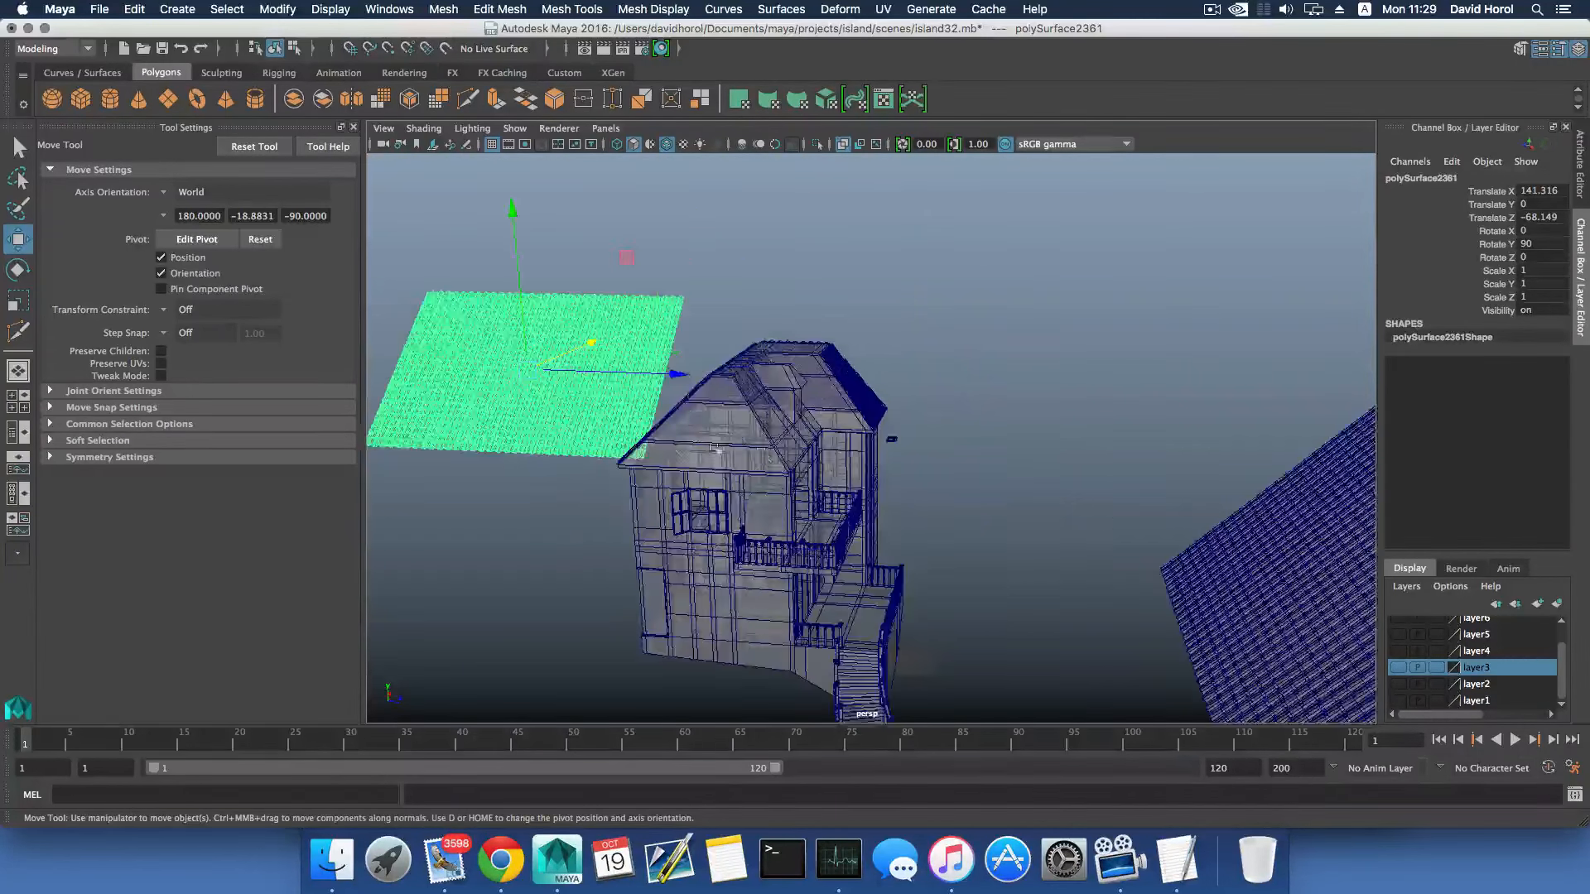
pyautogui.keyDown('alt'); pyautogui.moveTo(718, 455); pyautogui.dragTo(919, 469, button='middle'); pyautogui.keyUp('alt')
pyautogui.scroll(5, 915, 468)
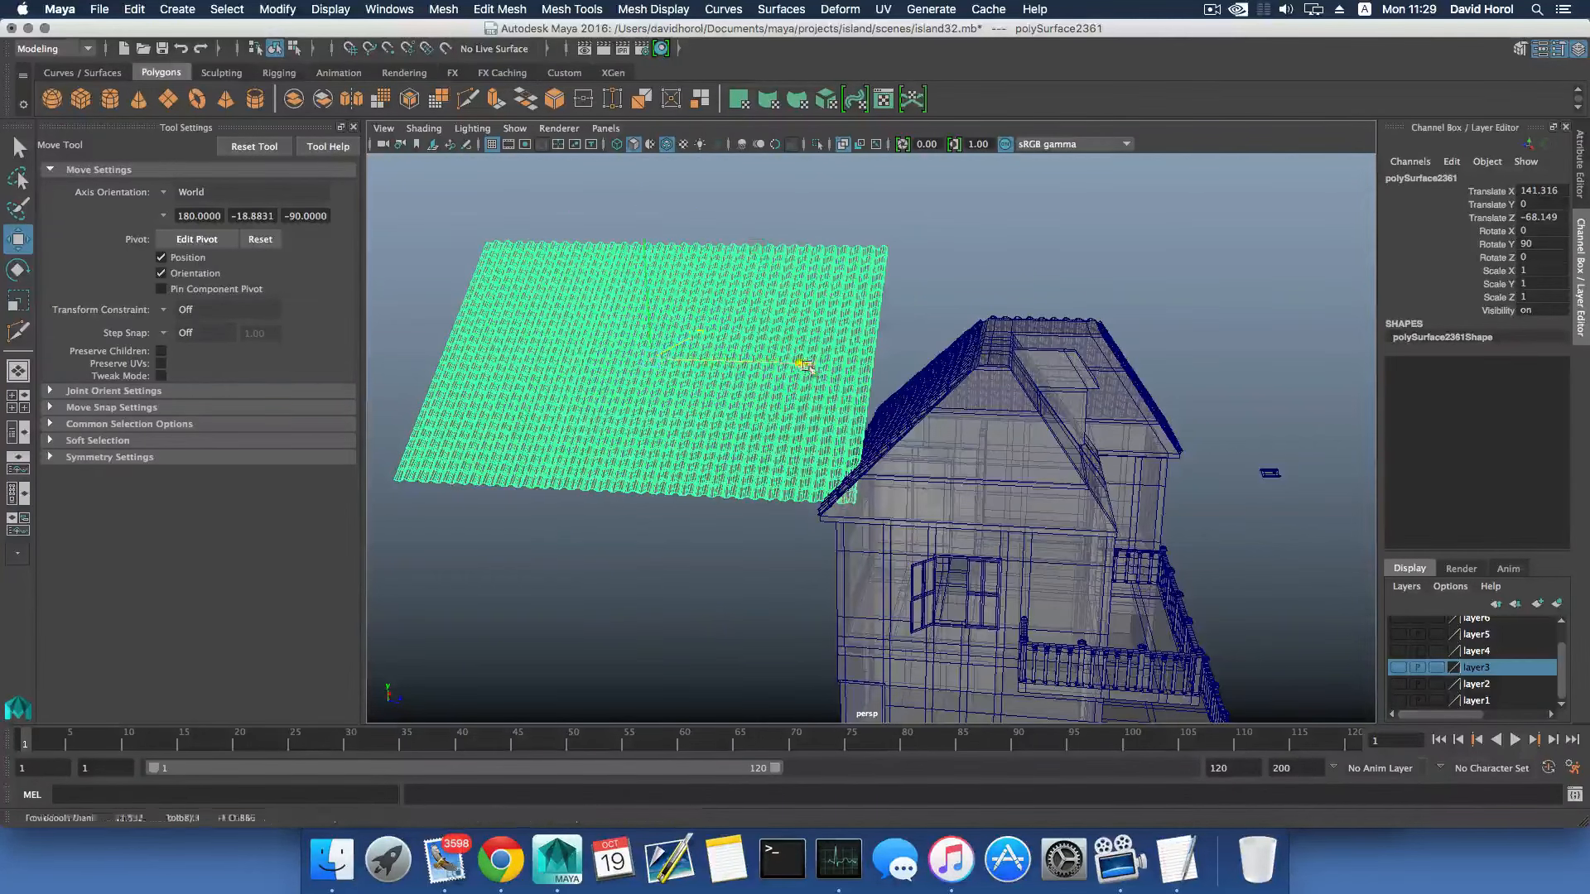
pyautogui.moveTo(816, 363); pyautogui.dragTo(966, 423)
pyautogui.keyDown('alt'); pyautogui.moveTo(966, 423); pyautogui.dragTo(692, 335, button='middle'); pyautogui.keyUp('alt')
pyautogui.keyDown('alt'); pyautogui.moveTo(836, 355); pyautogui.dragTo(922, 366); pyautogui.keyUp('alt')
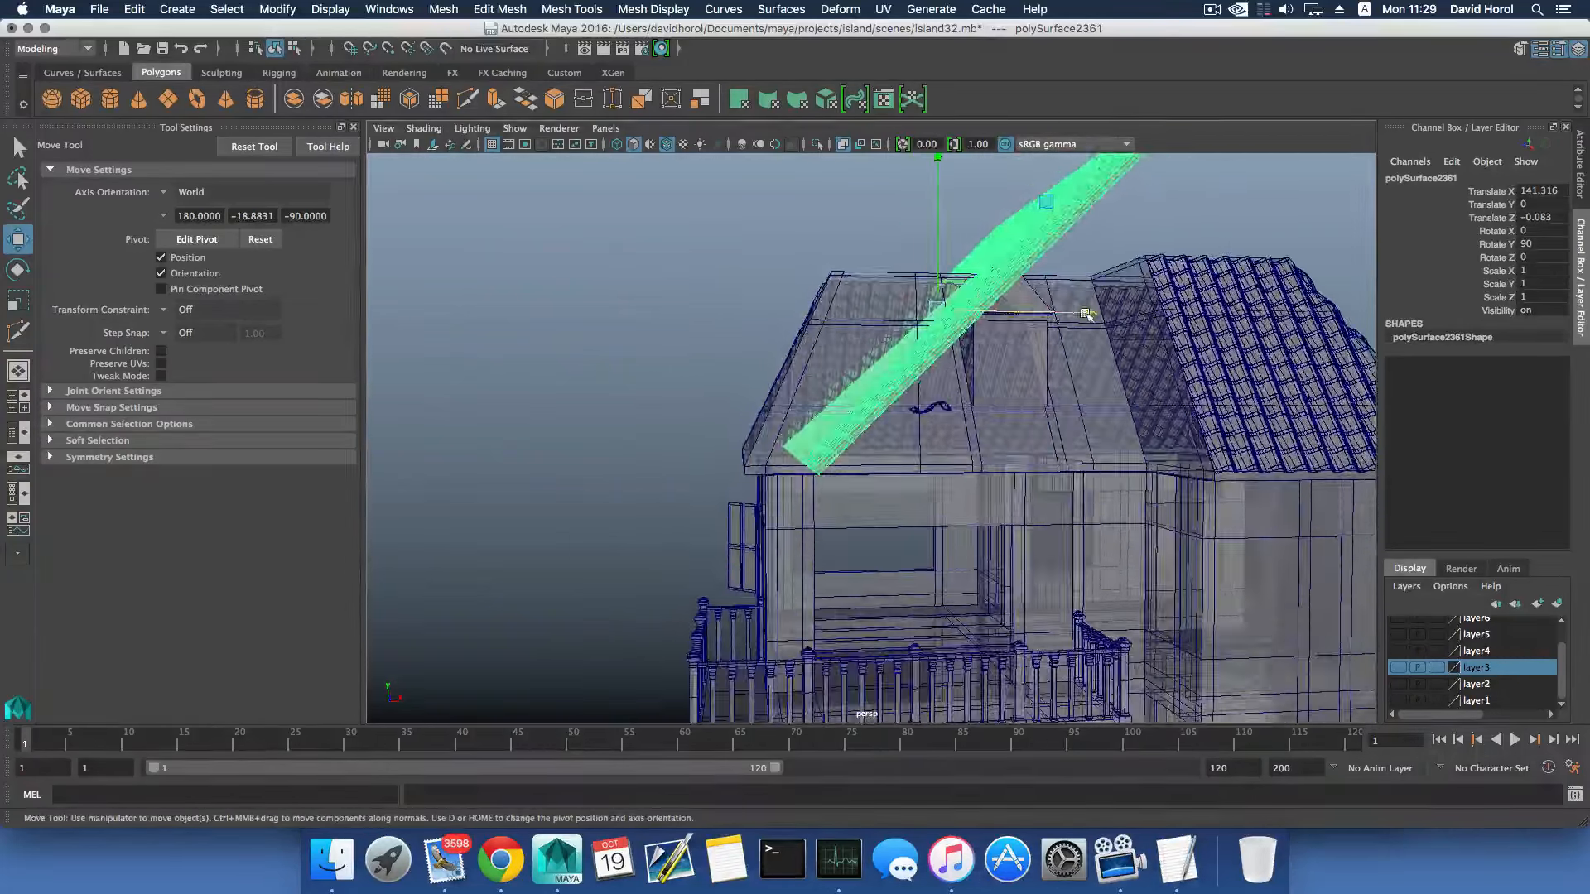
pyautogui.moveTo(1083, 314); pyautogui.dragTo(745, 421)
pyautogui.keyDown('alt'); pyautogui.moveTo(745, 420); pyautogui.dragTo(887, 455, button='right'); pyautogui.keyUp('alt')
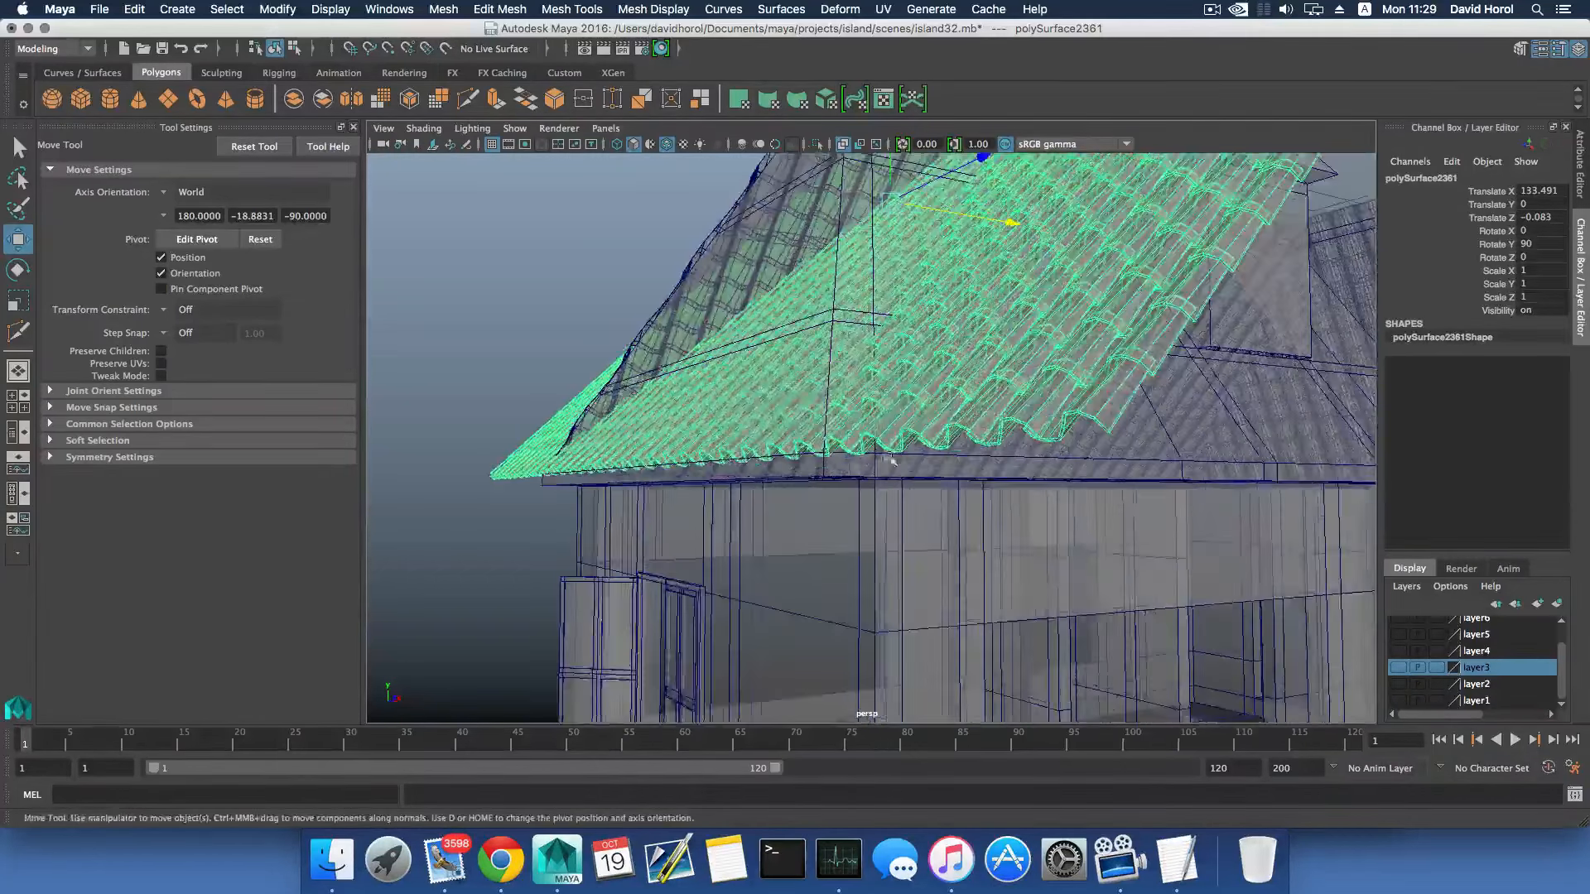
# - Turn off X-Ray shading and fine-tune the tile mesh against the hip-end eave to Translate X 133.209
pyautogui.keyDown('alt'); pyautogui.moveTo(887, 455); pyautogui.dragTo(900, 487, button='middle'); pyautogui.keyUp('alt')
pyautogui.keyDown('alt'); pyautogui.moveTo(783, 473); pyautogui.dragTo(998, 316); pyautogui.keyUp('alt')
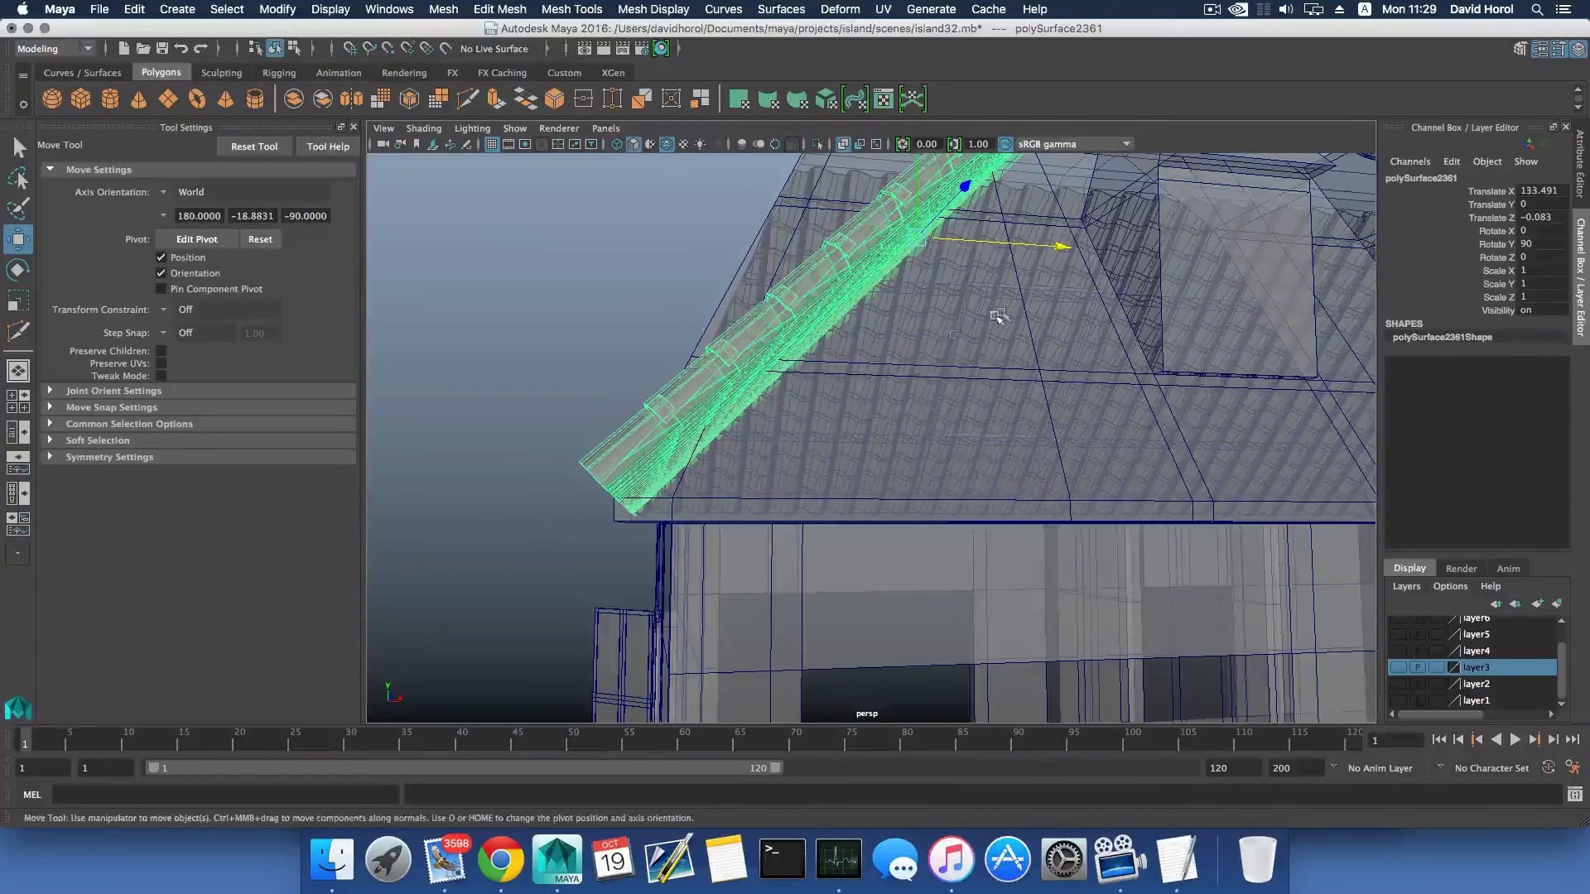
pyautogui.moveTo(1059, 251); pyautogui.dragTo(1028, 258)
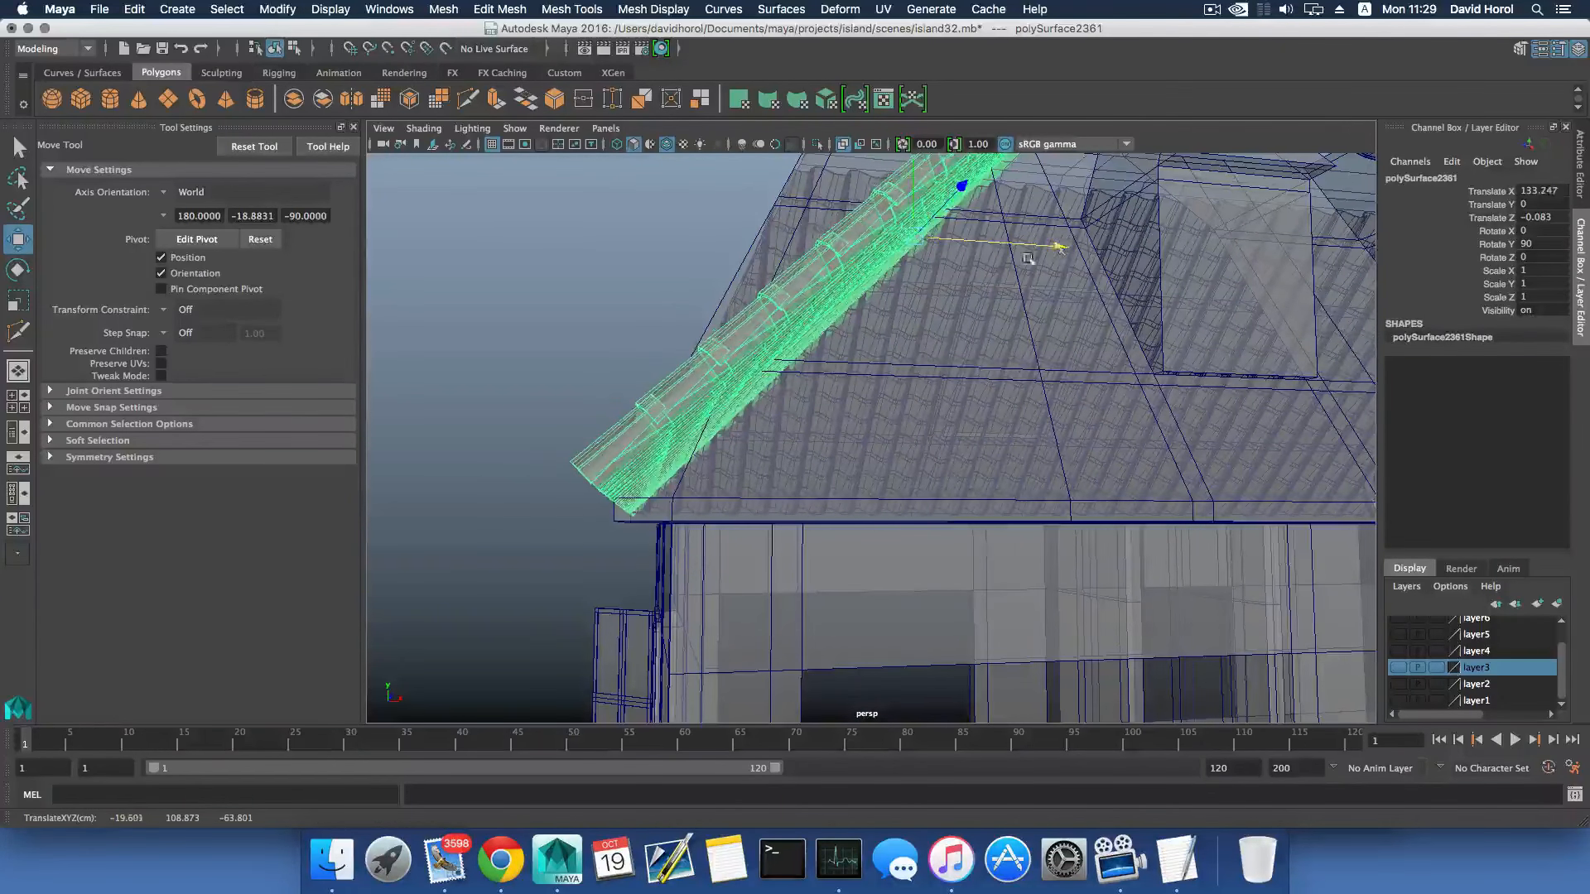
pyautogui.click(416, 129)
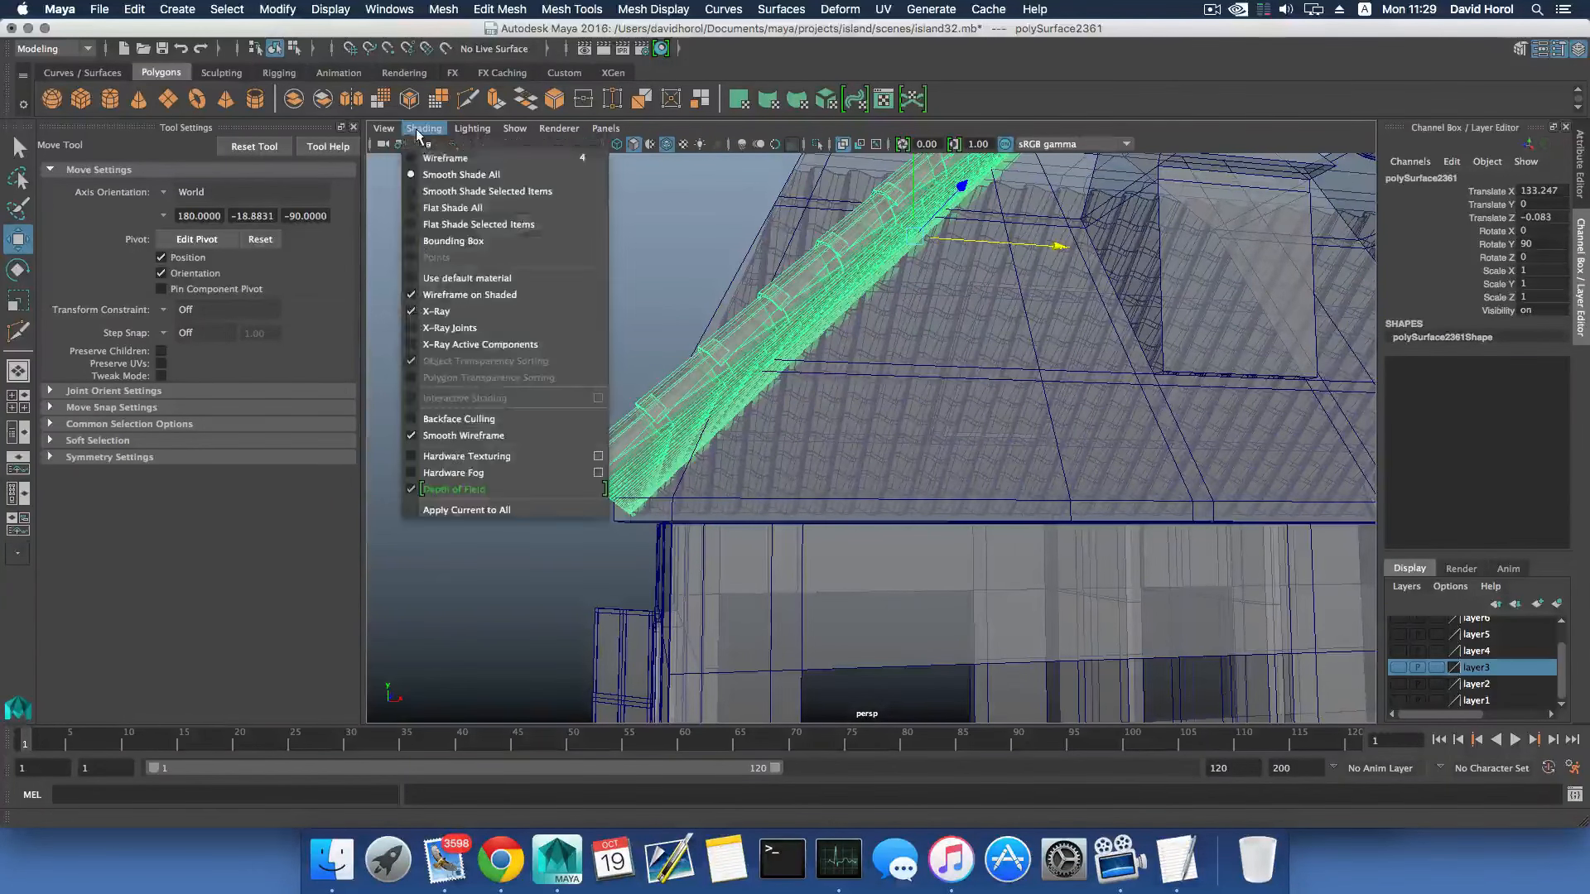
pyautogui.click(448, 315)
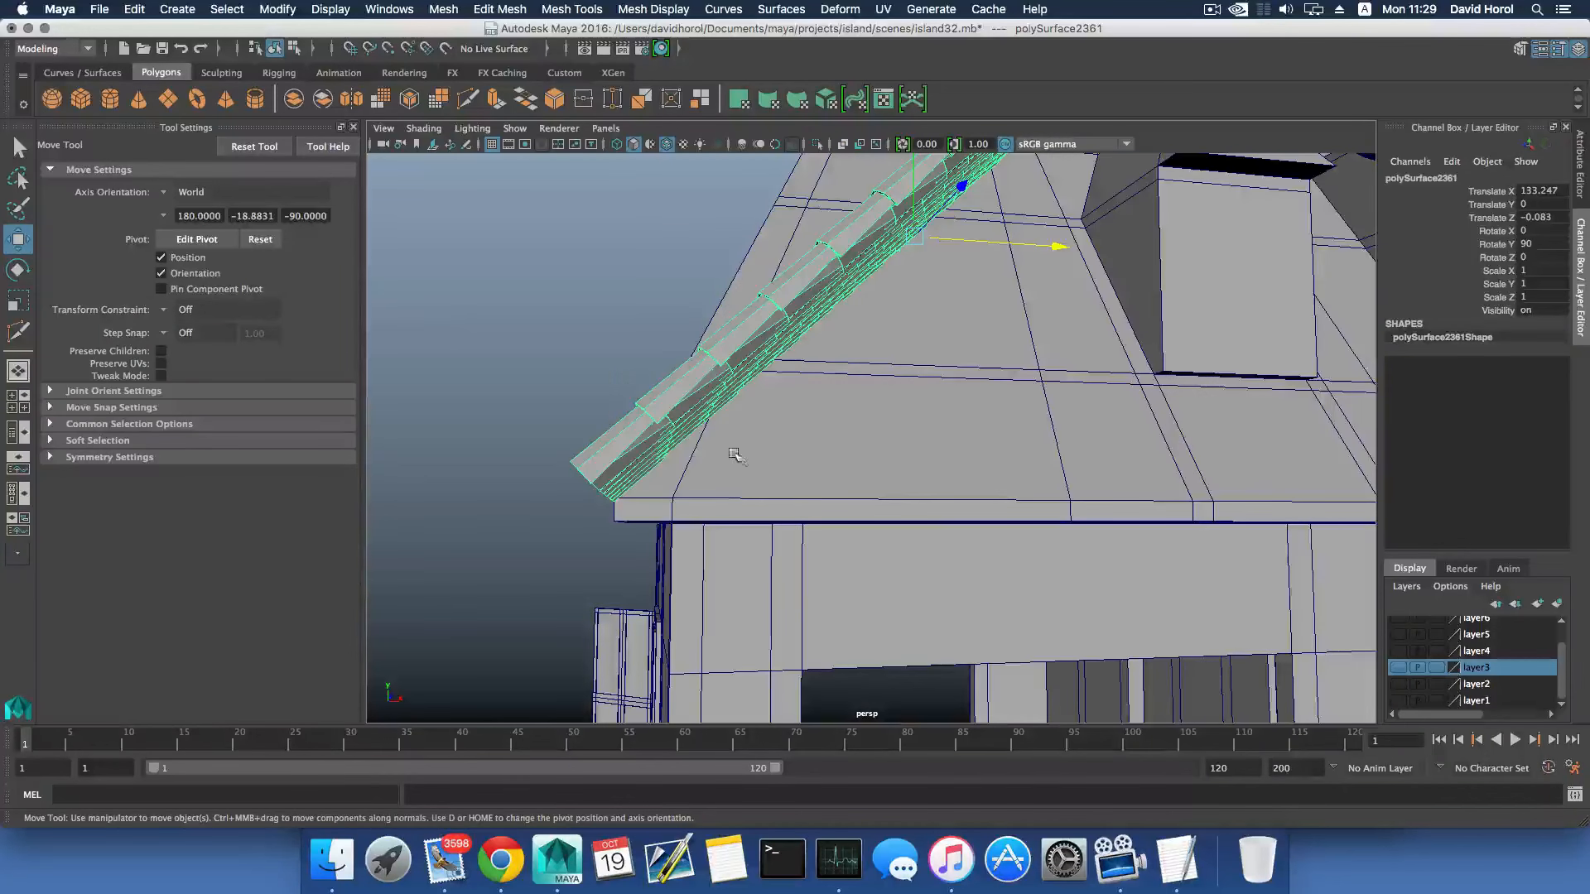
pyautogui.keyDown('alt'); pyautogui.moveTo(746, 448); pyautogui.dragTo(769, 466, button='middle'); pyautogui.keyUp('alt')
pyautogui.keyDown('alt'); pyautogui.moveTo(769, 466); pyautogui.dragTo(813, 472); pyautogui.keyUp('alt')
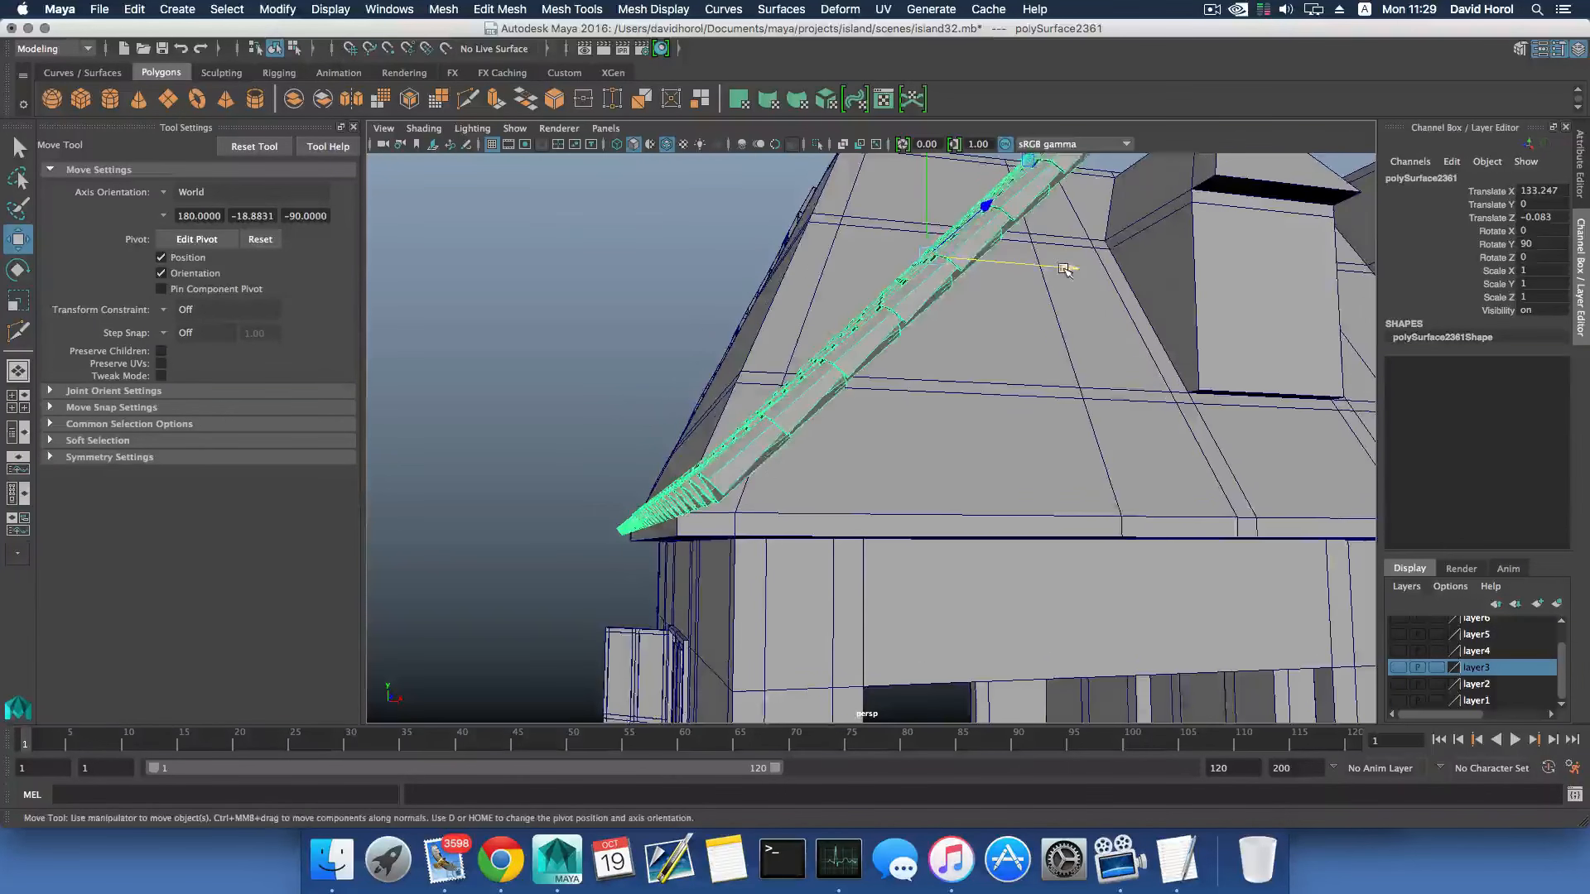
pyautogui.moveTo(1068, 269); pyautogui.dragTo(1067, 265)
# - Relocate the tile mesh's pivot to its lower edge at the hip-end eave and activate the Rotate tool
pyautogui.keyDown('alt'); pyautogui.moveTo(580, 480); pyautogui.dragTo(761, 492); pyautogui.keyUp('alt')
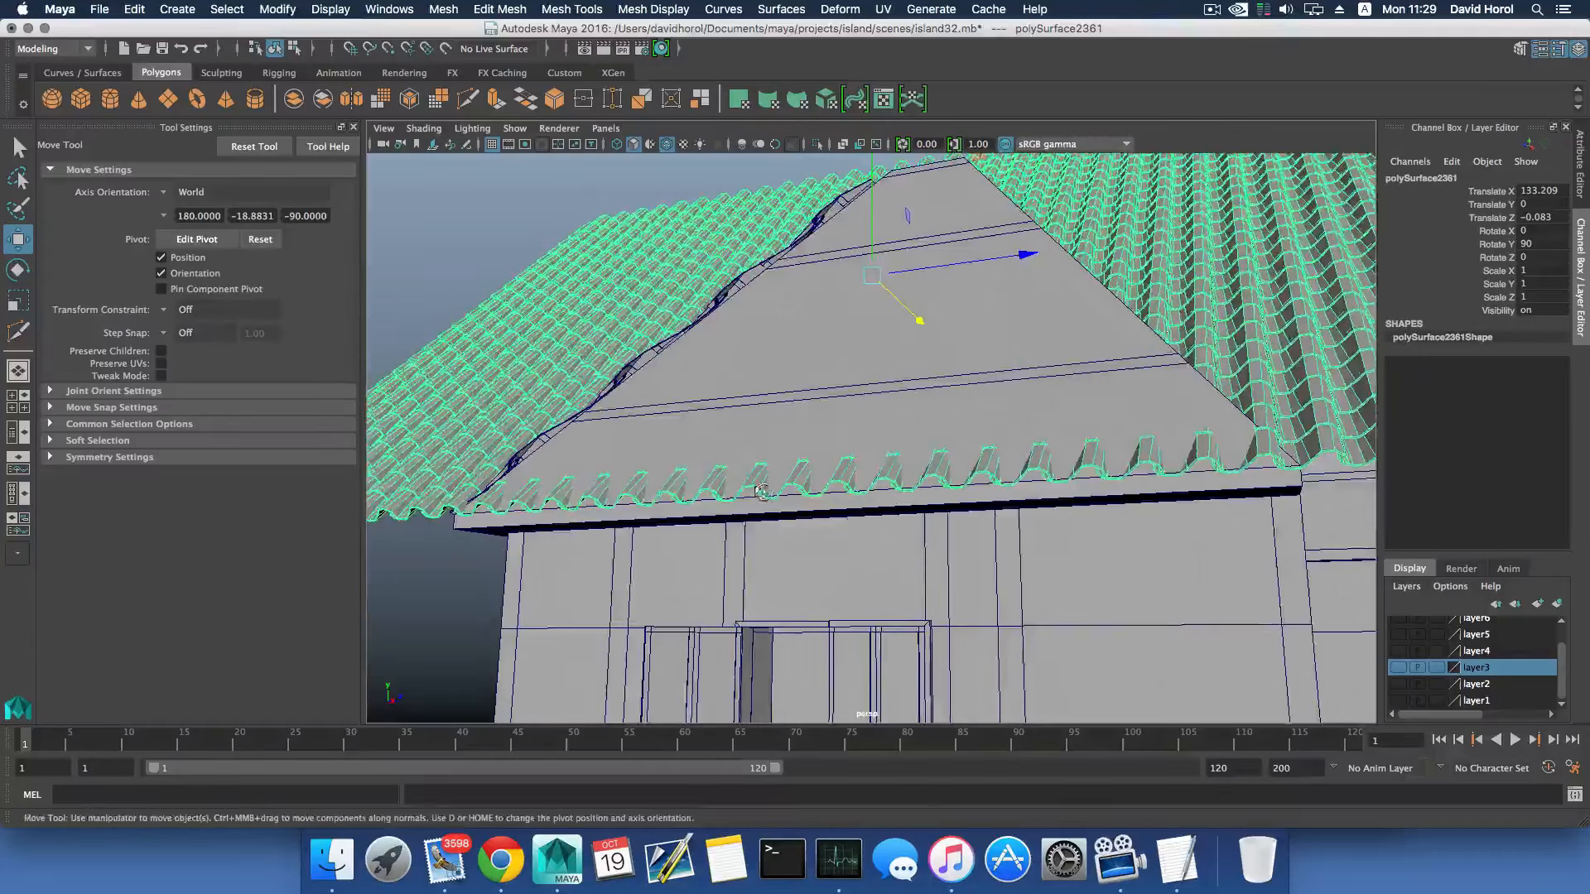
pyautogui.scroll(5, 762, 493)
pyautogui.press('d')
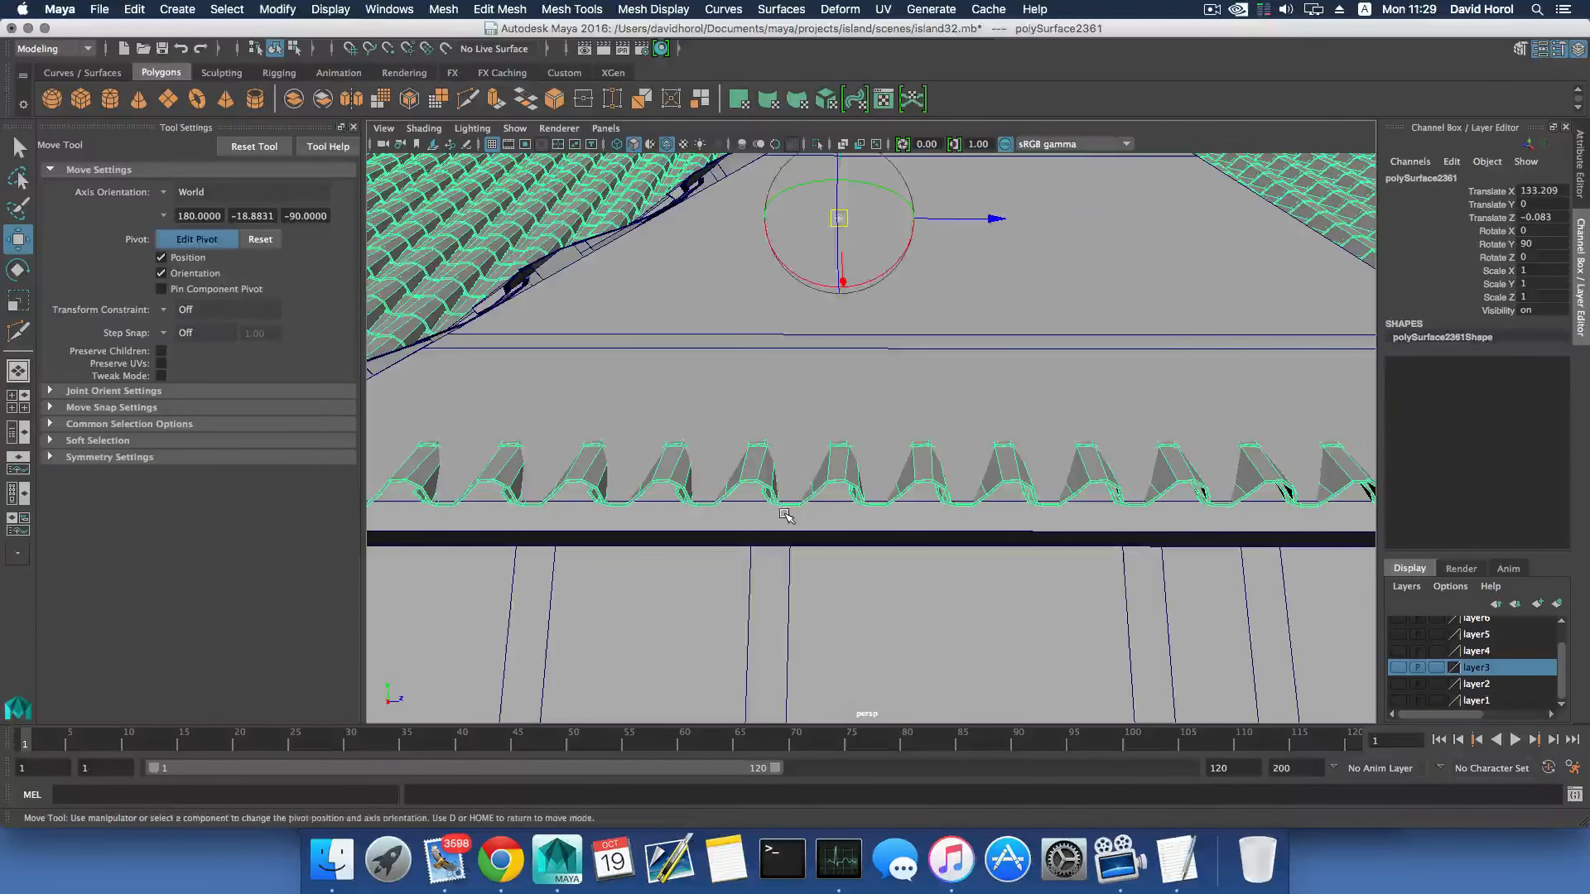
pyautogui.click(790, 509)
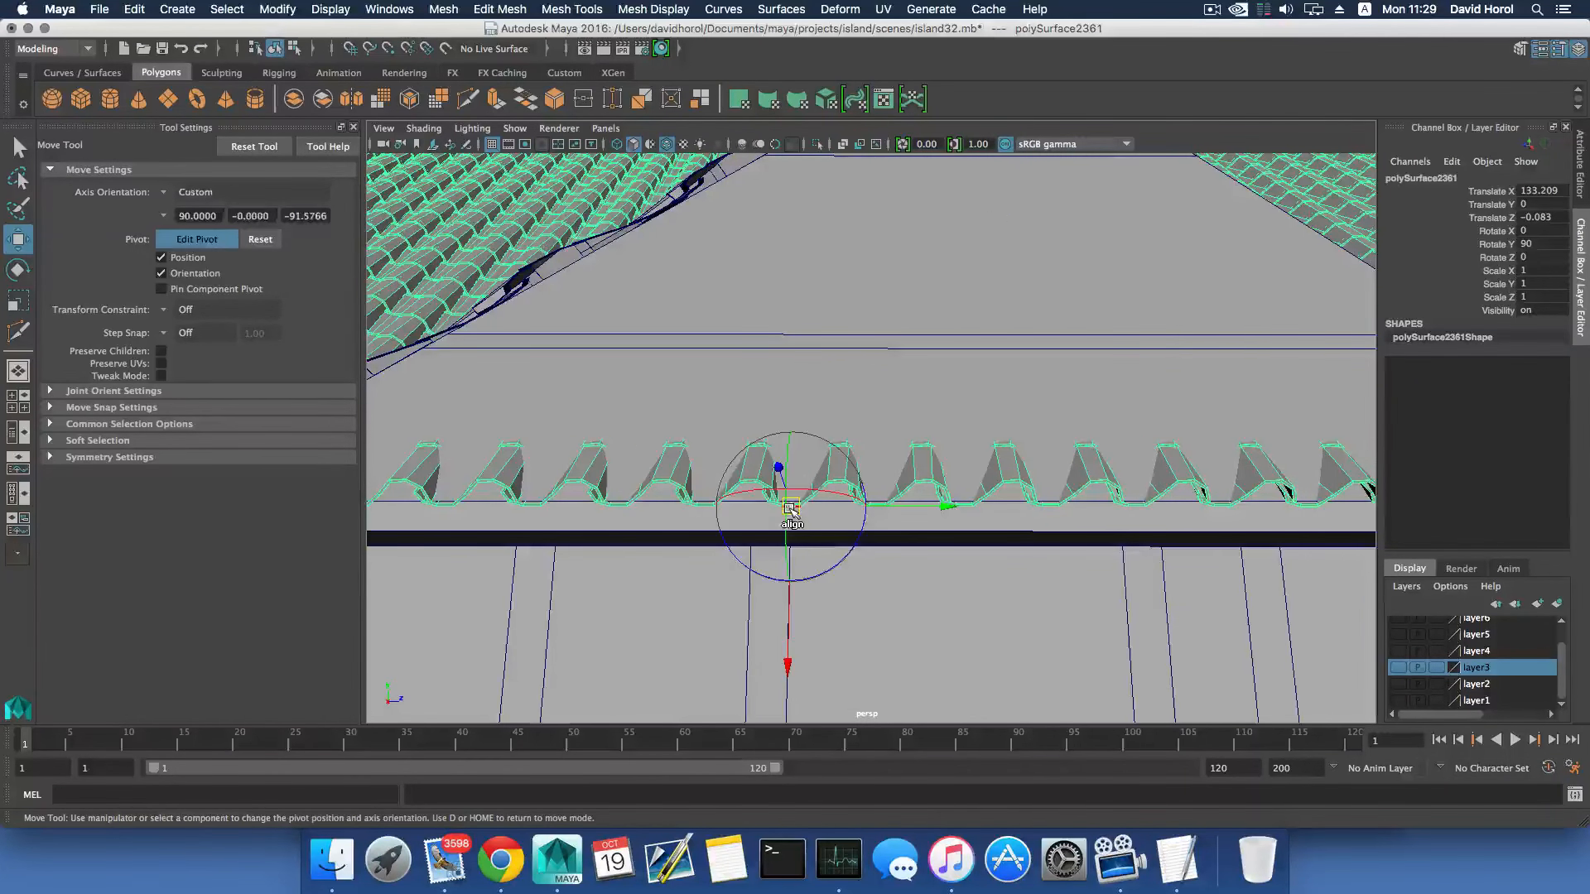
pyautogui.press('d')
pyautogui.press('e')
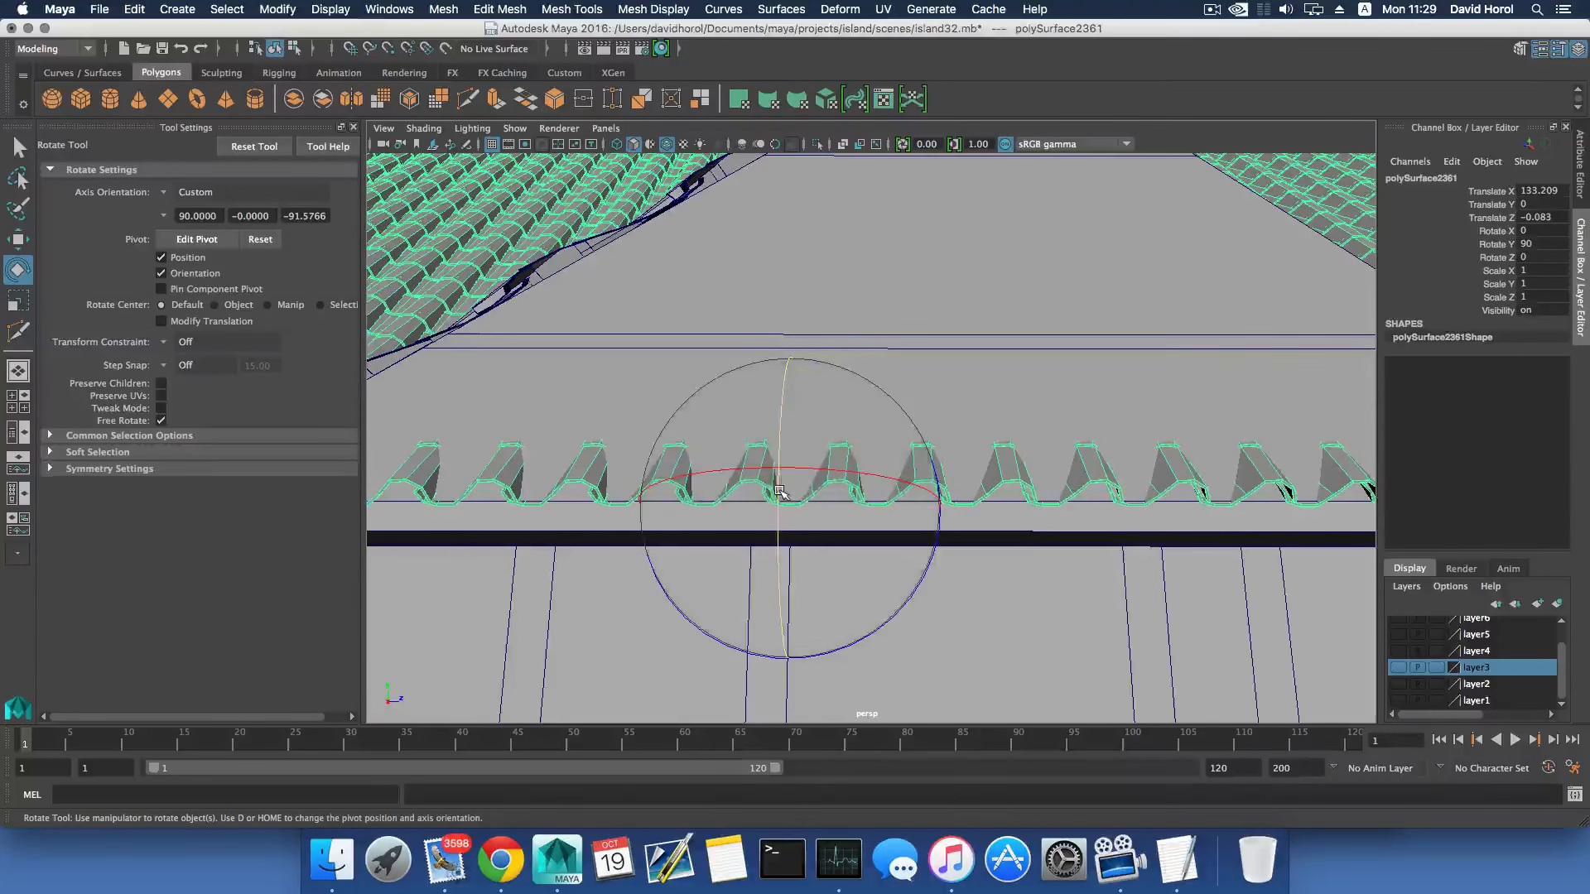
# - Rotate the tile mesh about its eave pivot to match the hip-end slope, at Rotate X -20.732
pyautogui.moveTo(780, 499)
pyautogui.mouseDown()
pyautogui.moveTo(780, 456)
pyautogui.moveTo(820, 472)
pyautogui.moveTo(752, 502)
pyautogui.mouseUp()
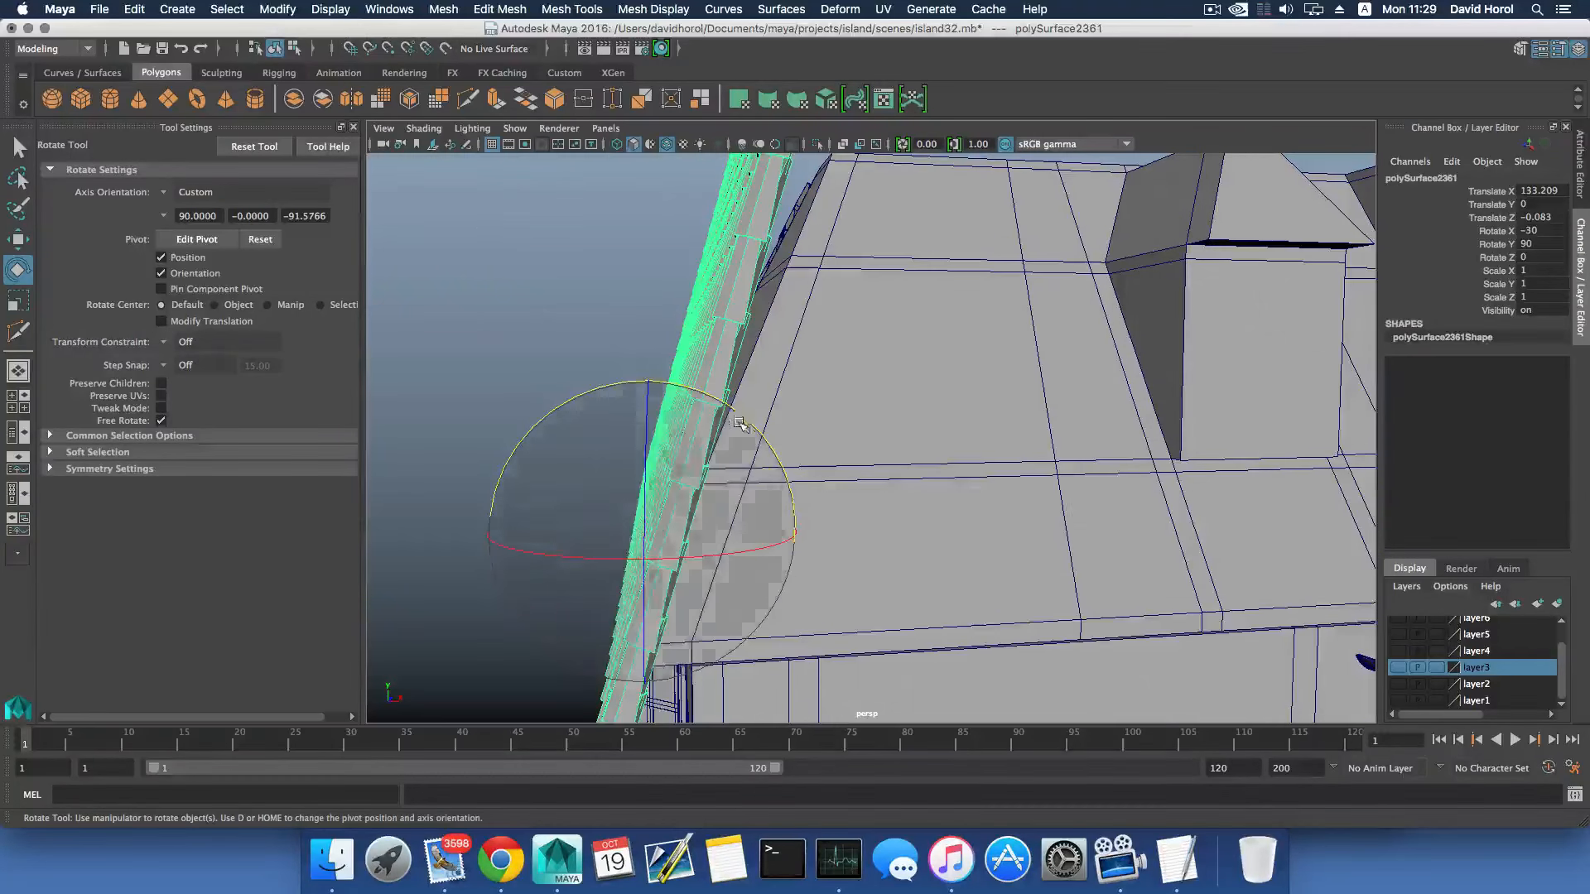
pyautogui.keyDown('alt'); pyautogui.moveTo(745, 434); pyautogui.dragTo(955, 435); pyautogui.keyUp('alt')
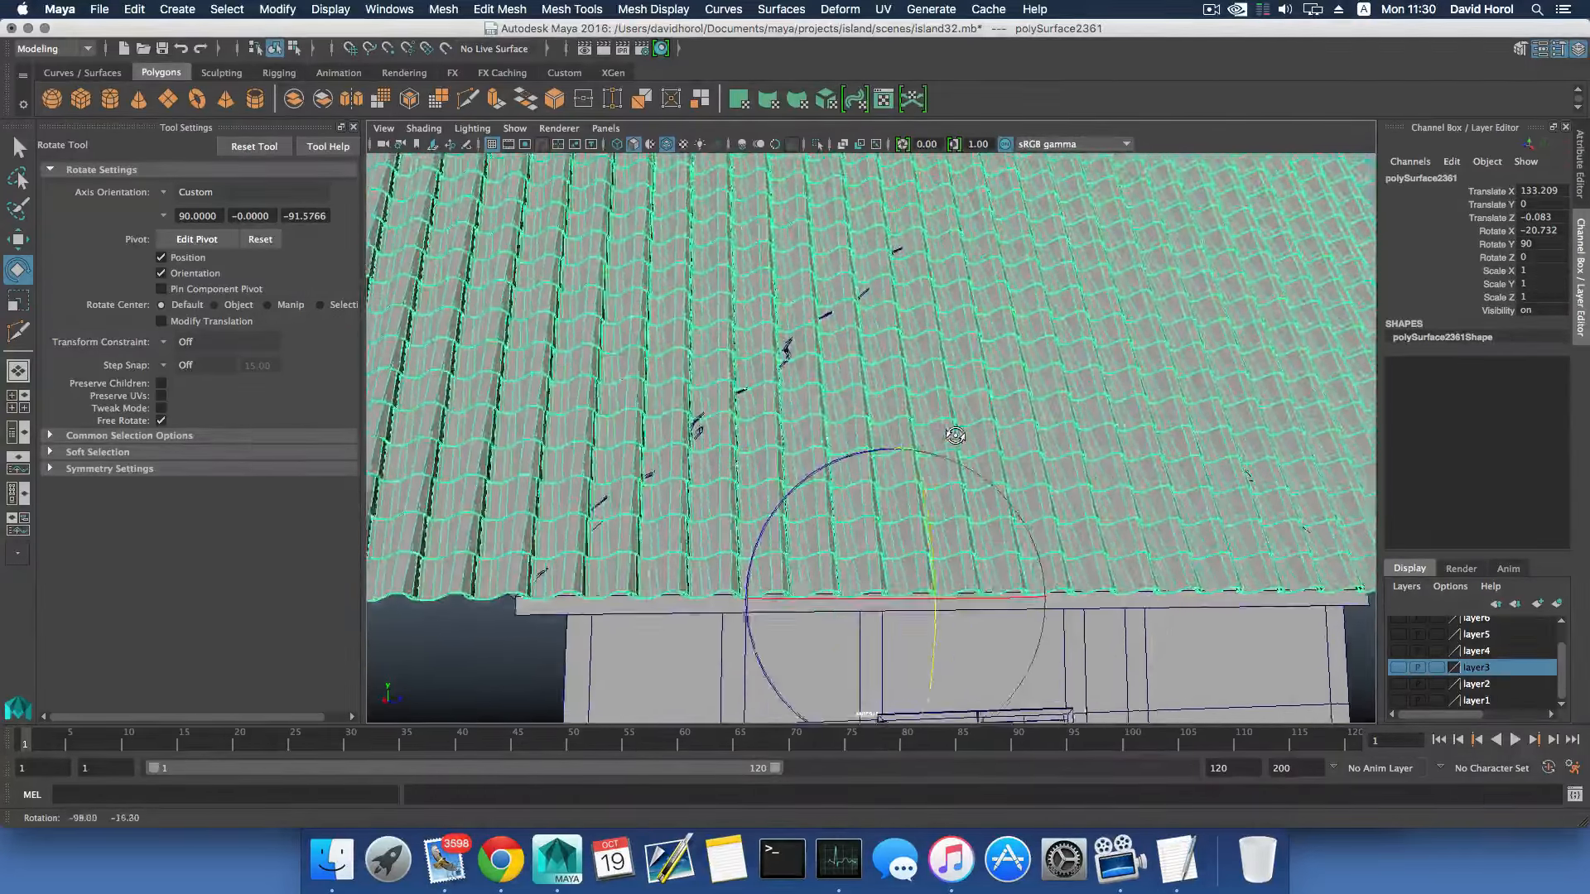
# - Examine how the rotated tile mesh lies against the hip end in the side view and from several perspective angles
pyautogui.press('space')
pyautogui.press('space')
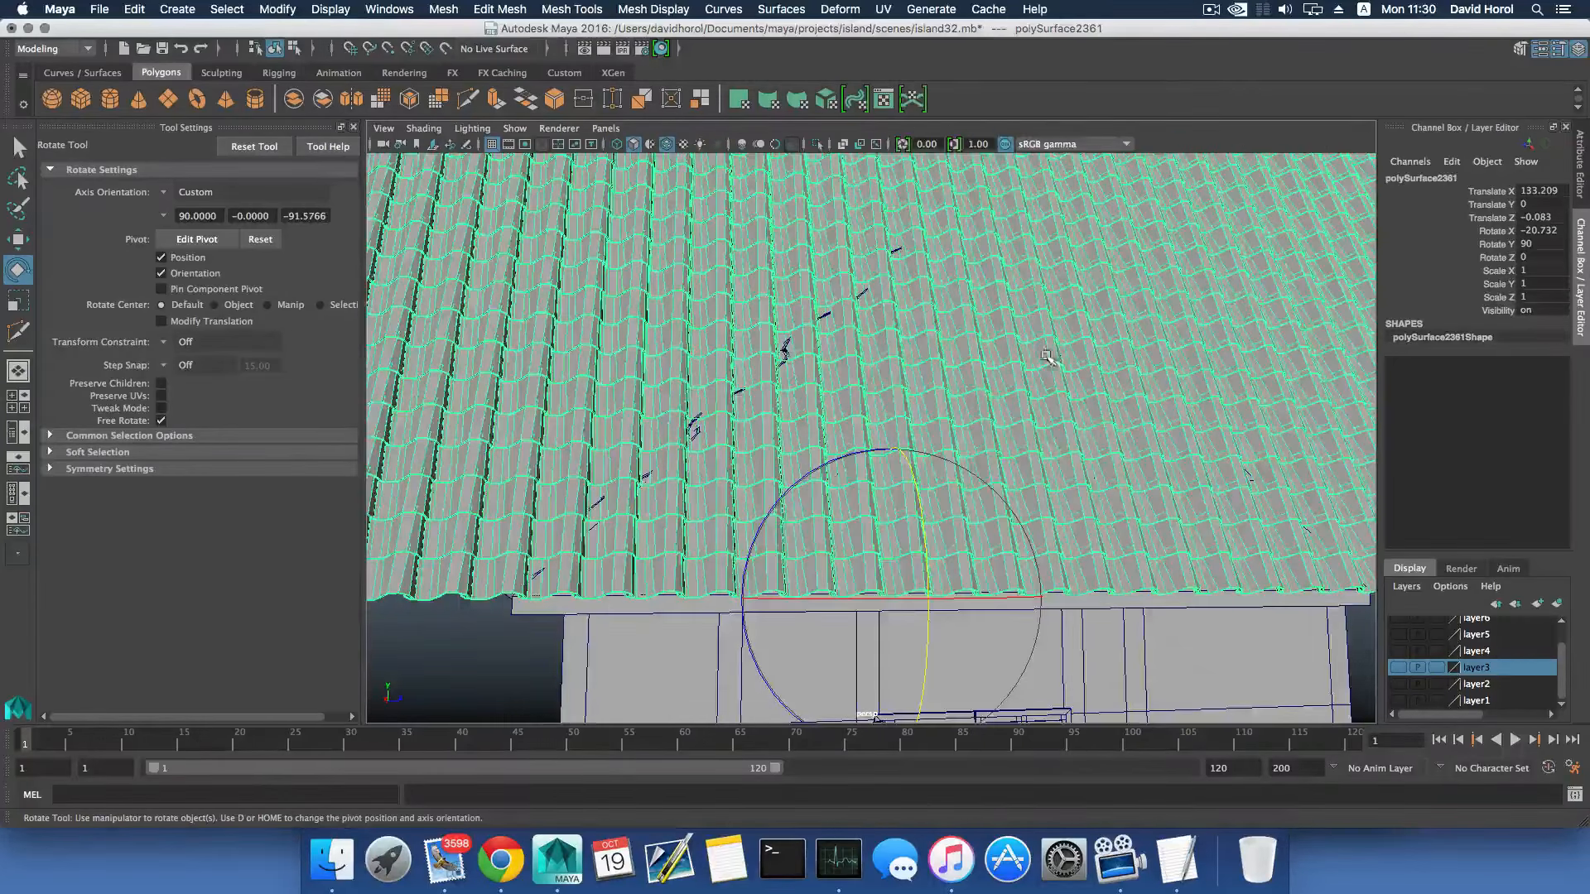
pyautogui.press('space')
pyautogui.press('space')
pyautogui.scroll(3, 954, 621)
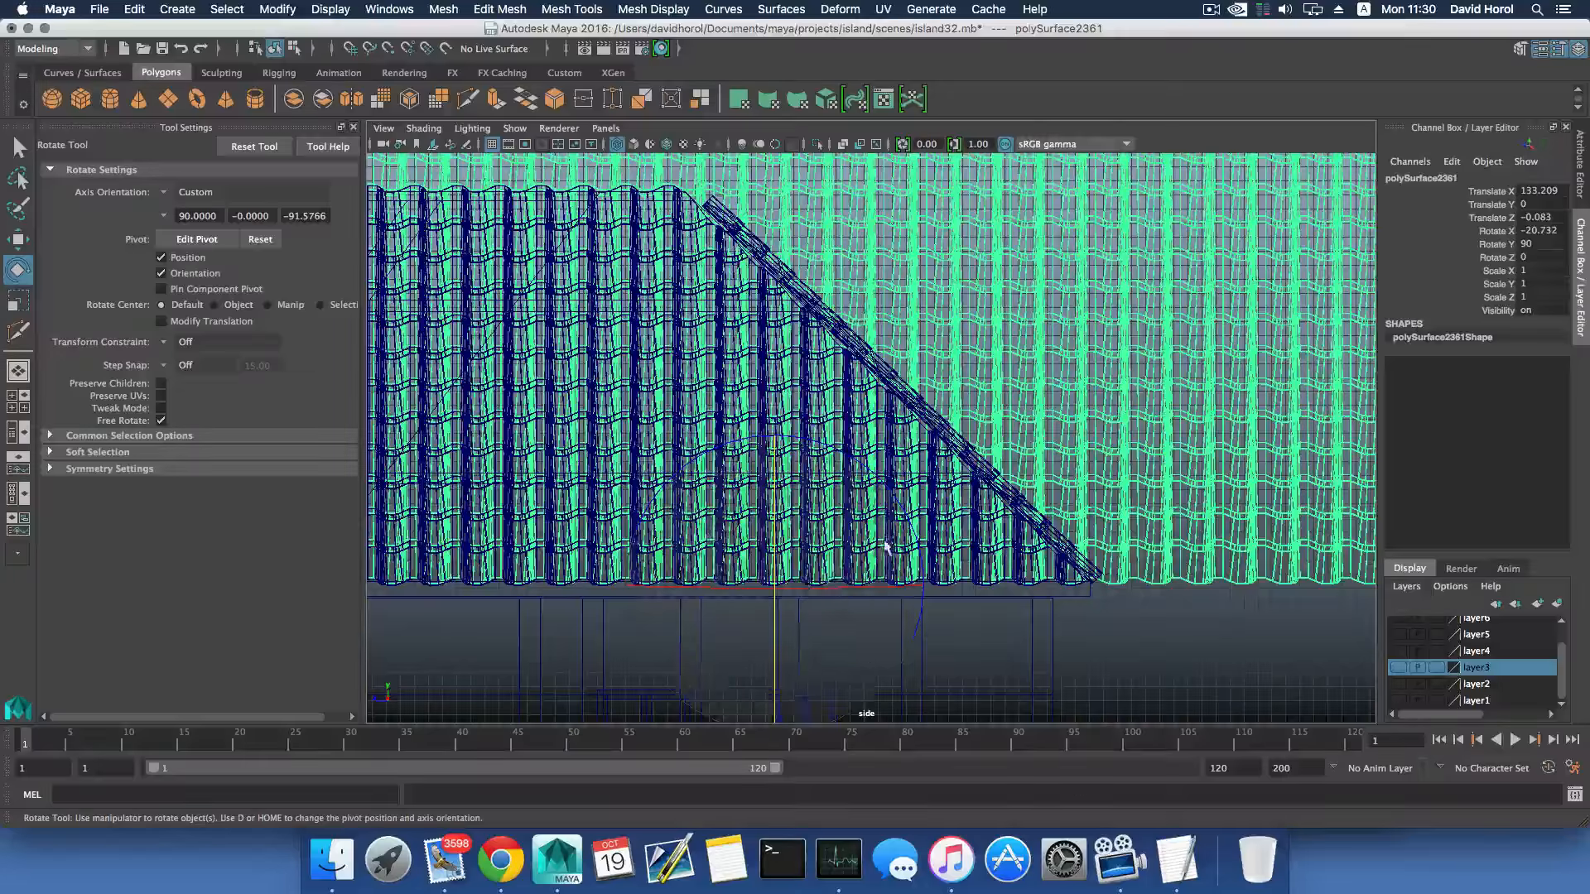
pyautogui.press('space')
pyautogui.press('space')
pyautogui.scroll(-4, 993, 420)
pyautogui.keyDown('alt'); pyautogui.moveTo(996, 419); pyautogui.dragTo(971, 439); pyautogui.keyUp('alt')
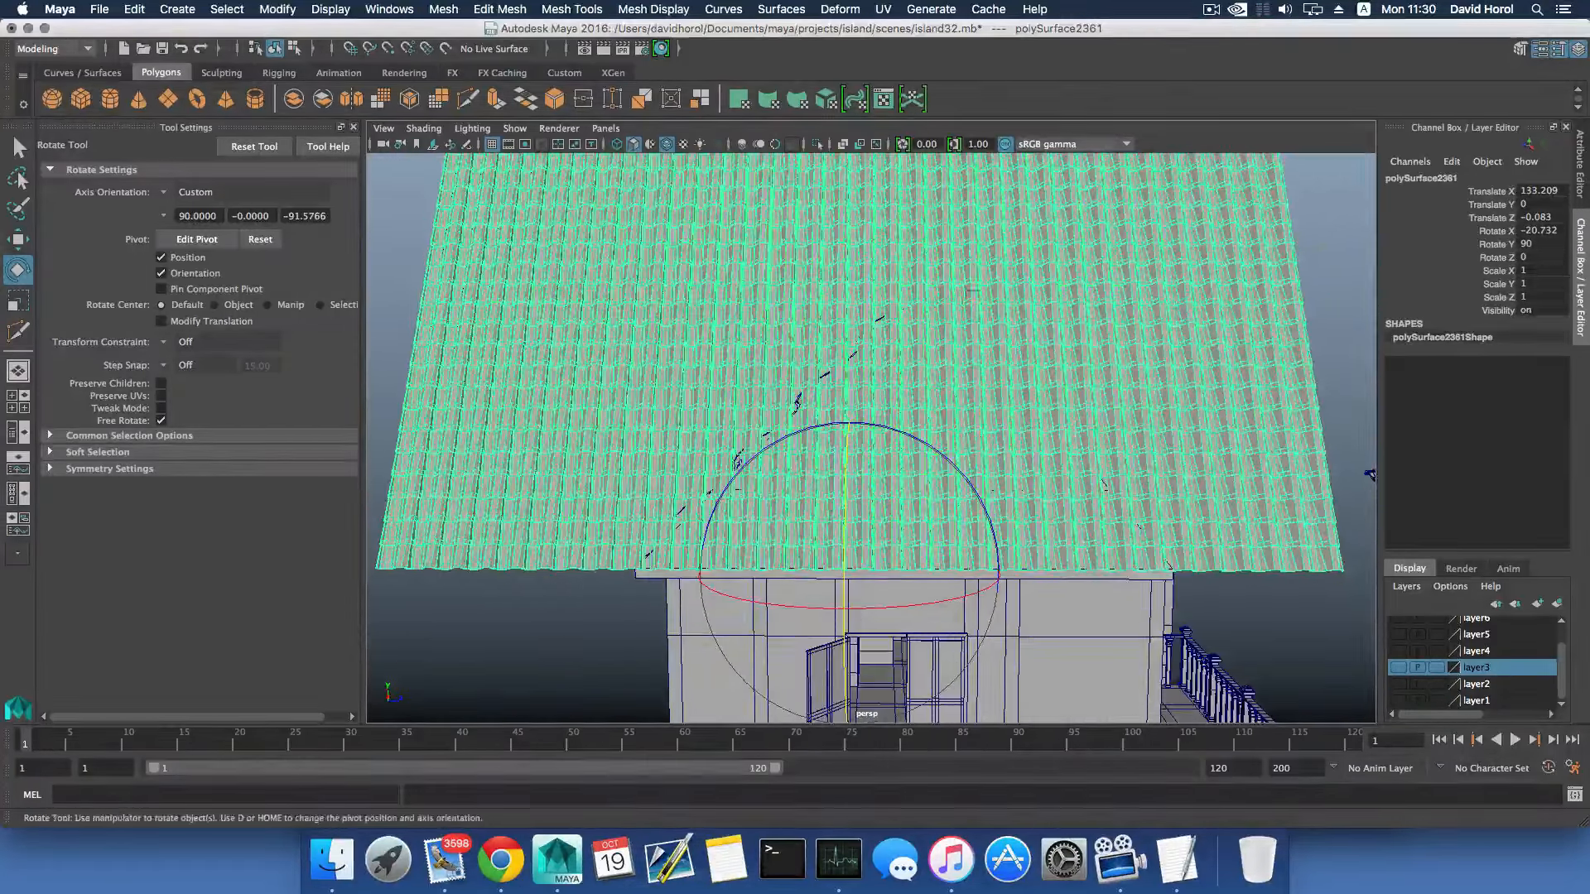
pyautogui.scroll(-3, 1201, 395)
pyautogui.keyDown('alt'); pyautogui.moveTo(1157, 409); pyautogui.dragTo(803, 412); pyautogui.keyUp('alt')
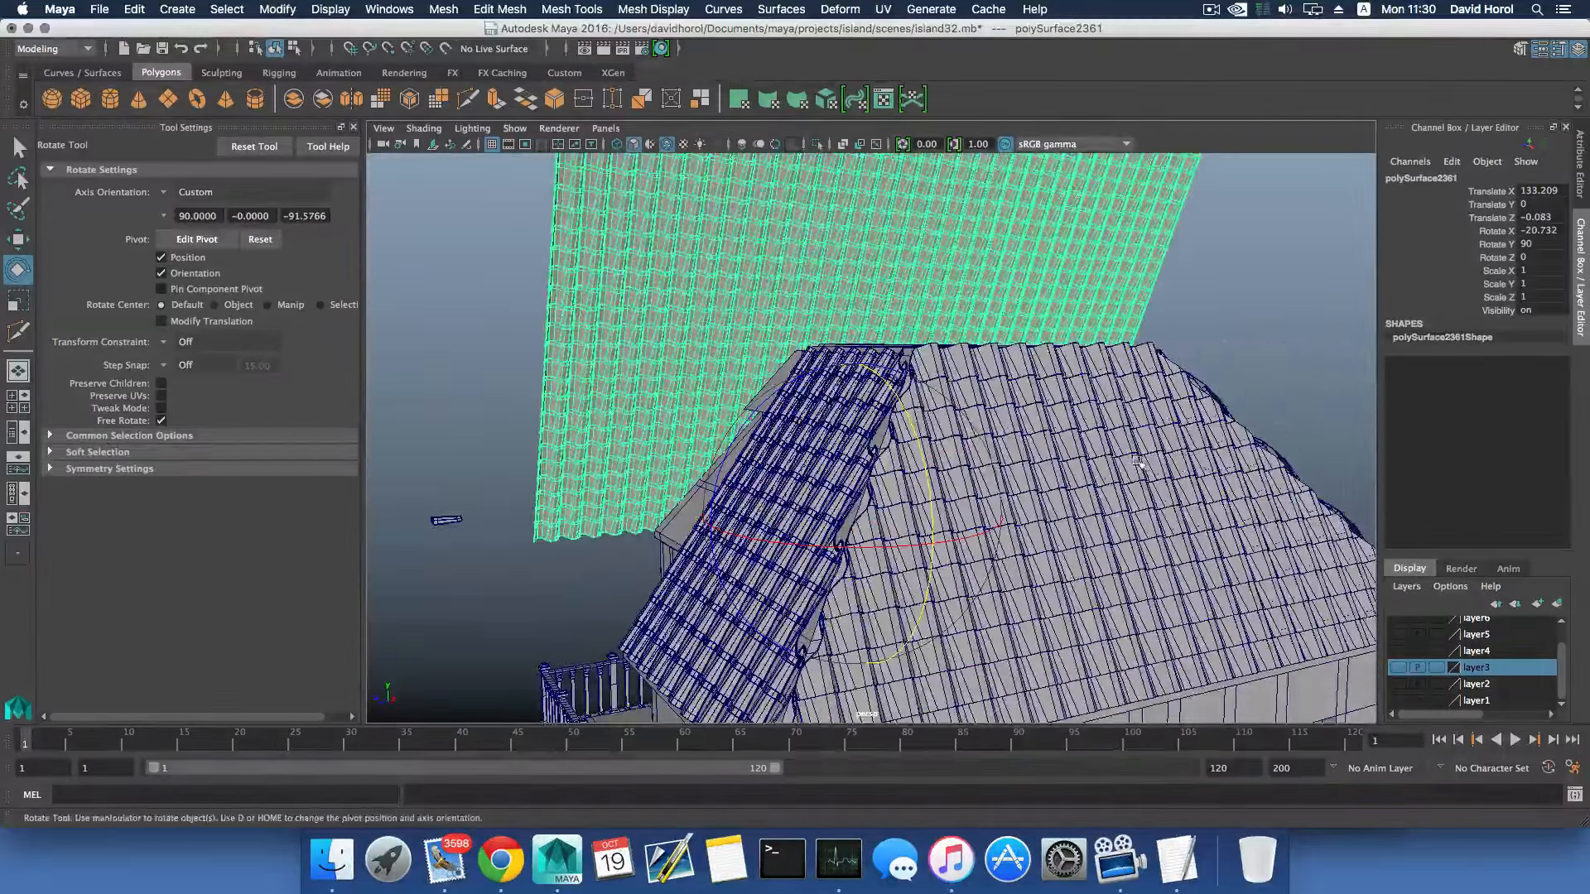
pyautogui.keyDown('alt'); pyautogui.moveTo(1138, 461); pyautogui.dragTo(1019, 469); pyautogui.keyUp('alt')
pyautogui.keyDown('alt'); pyautogui.moveTo(798, 467); pyautogui.dragTo(916, 319); pyautogui.keyUp('alt')
# - Separate the hip-end tile mesh into individual tile objects
pyautogui.click(571, 9)
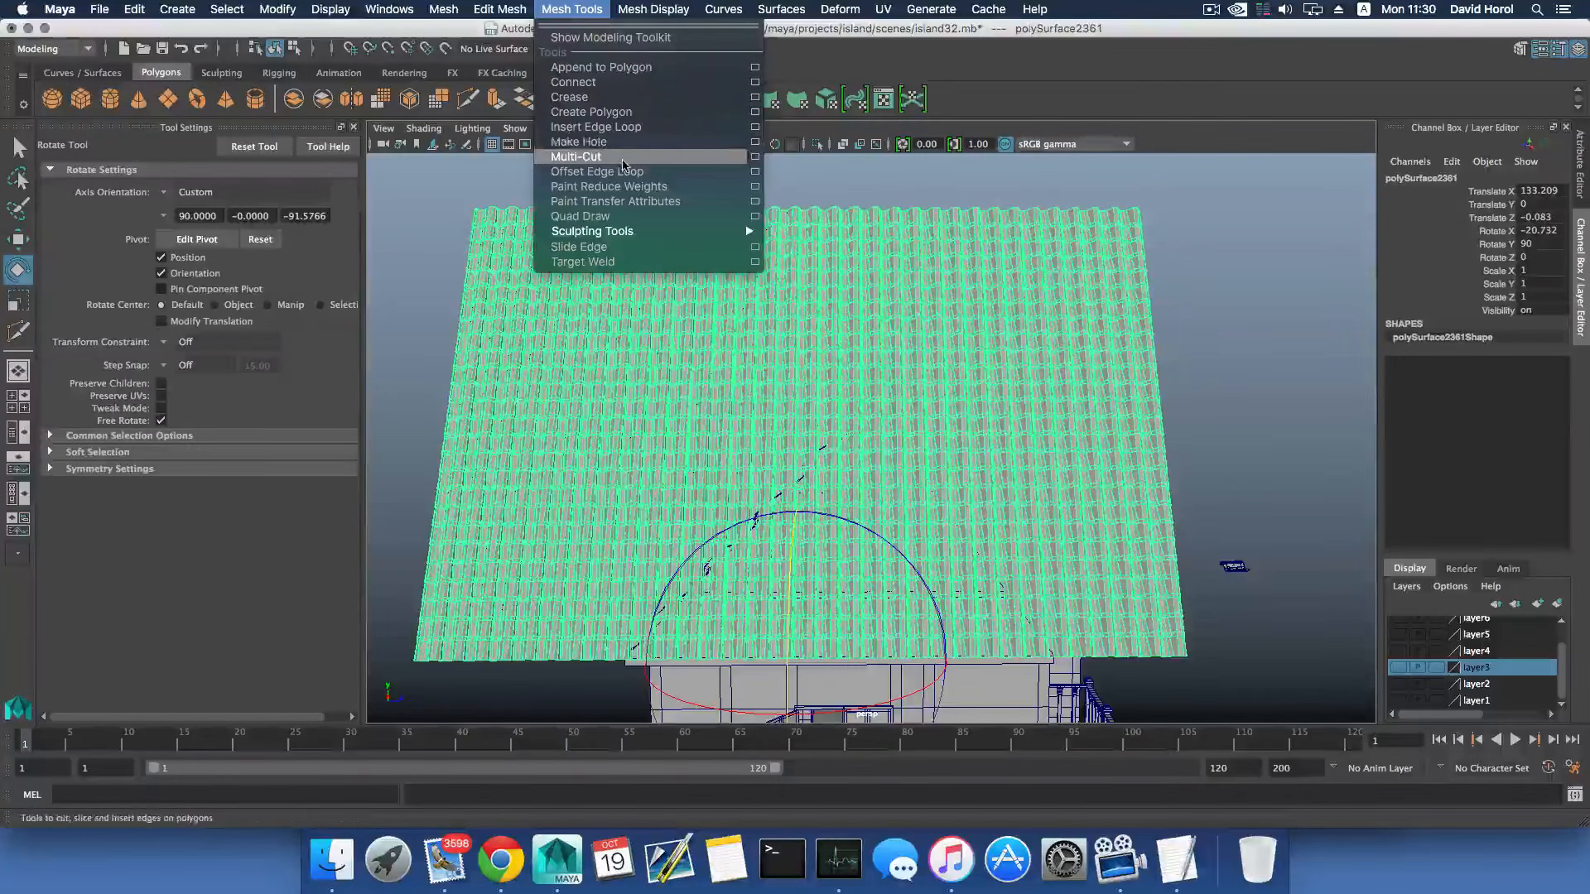
pyautogui.click(623, 163)
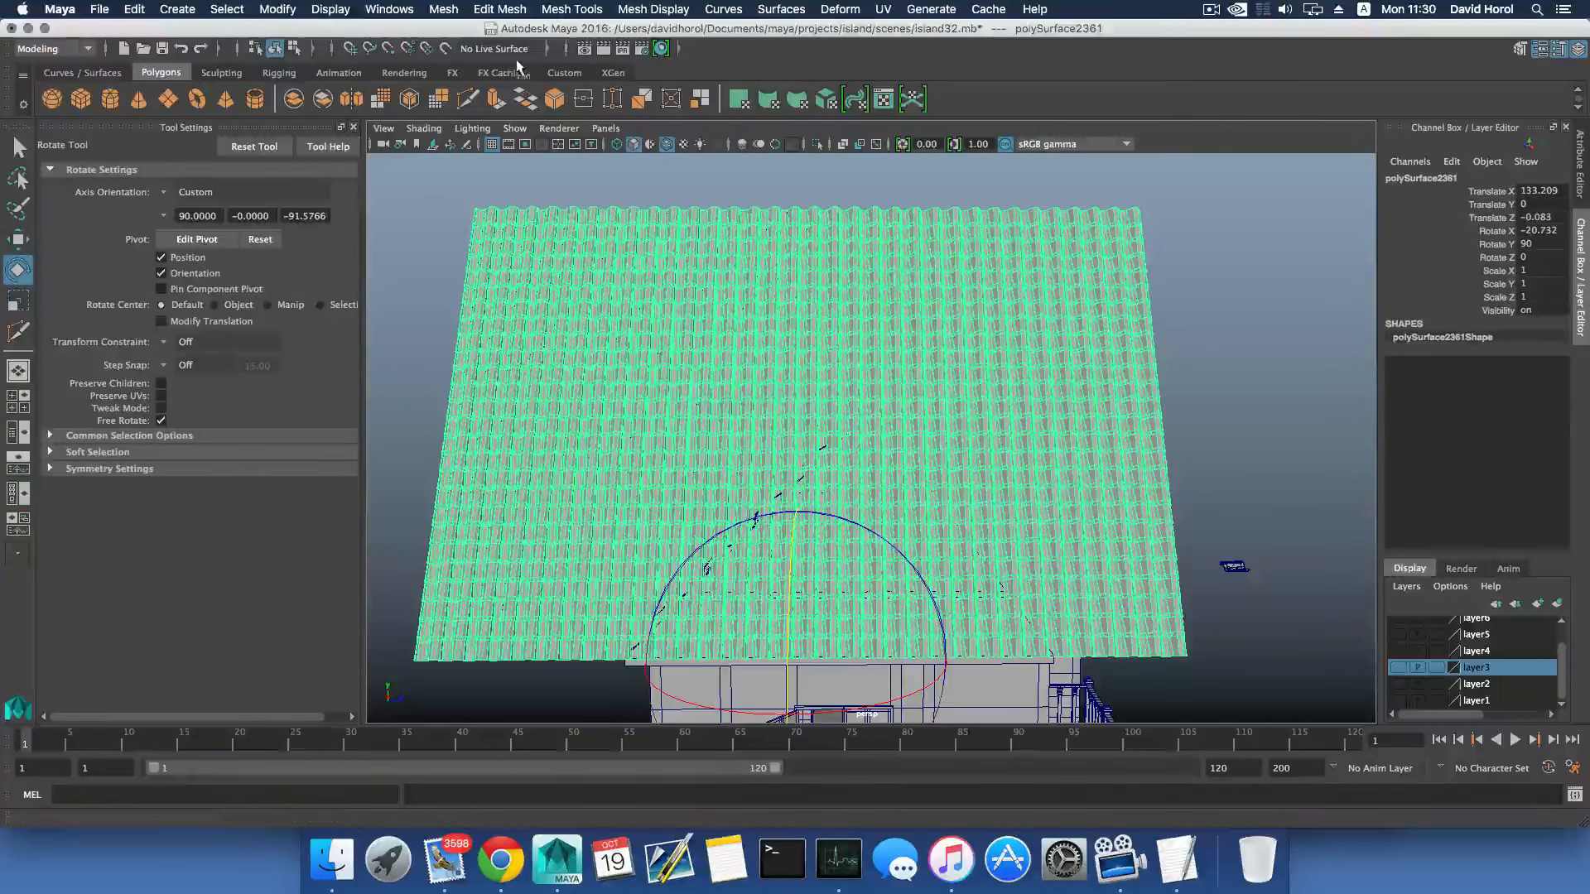
pyautogui.click(445, 9)
pyautogui.click(472, 85)
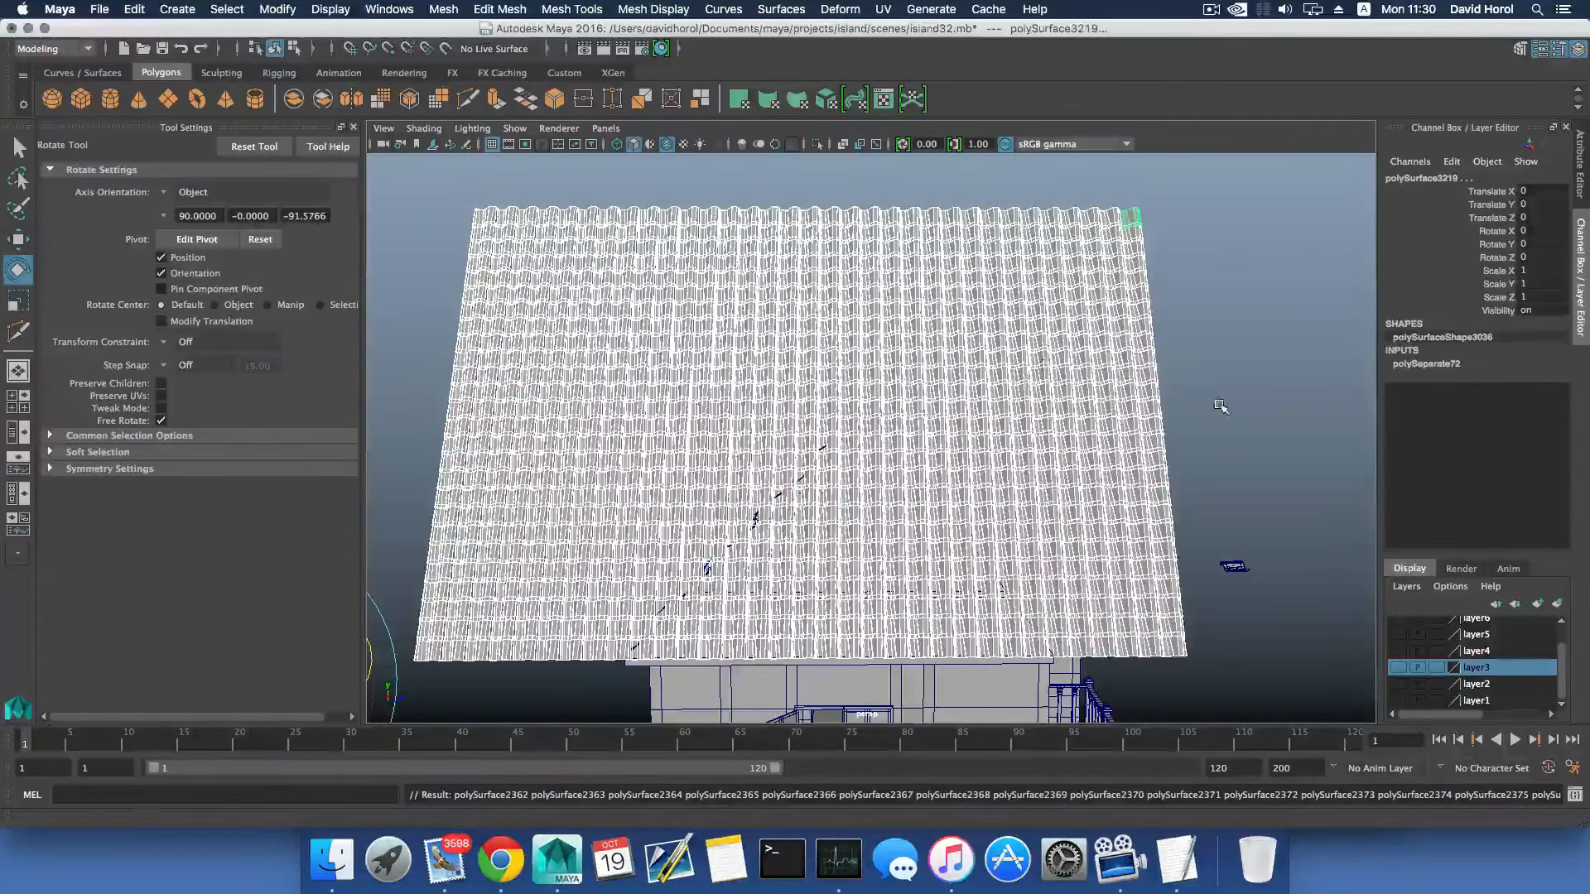
# - Select the separated tiles that extend above the roof ridge on the hip end and delete them
pyautogui.keyDown('alt'); pyautogui.moveTo(1221, 406); pyautogui.dragTo(922, 343); pyautogui.keyUp('alt')
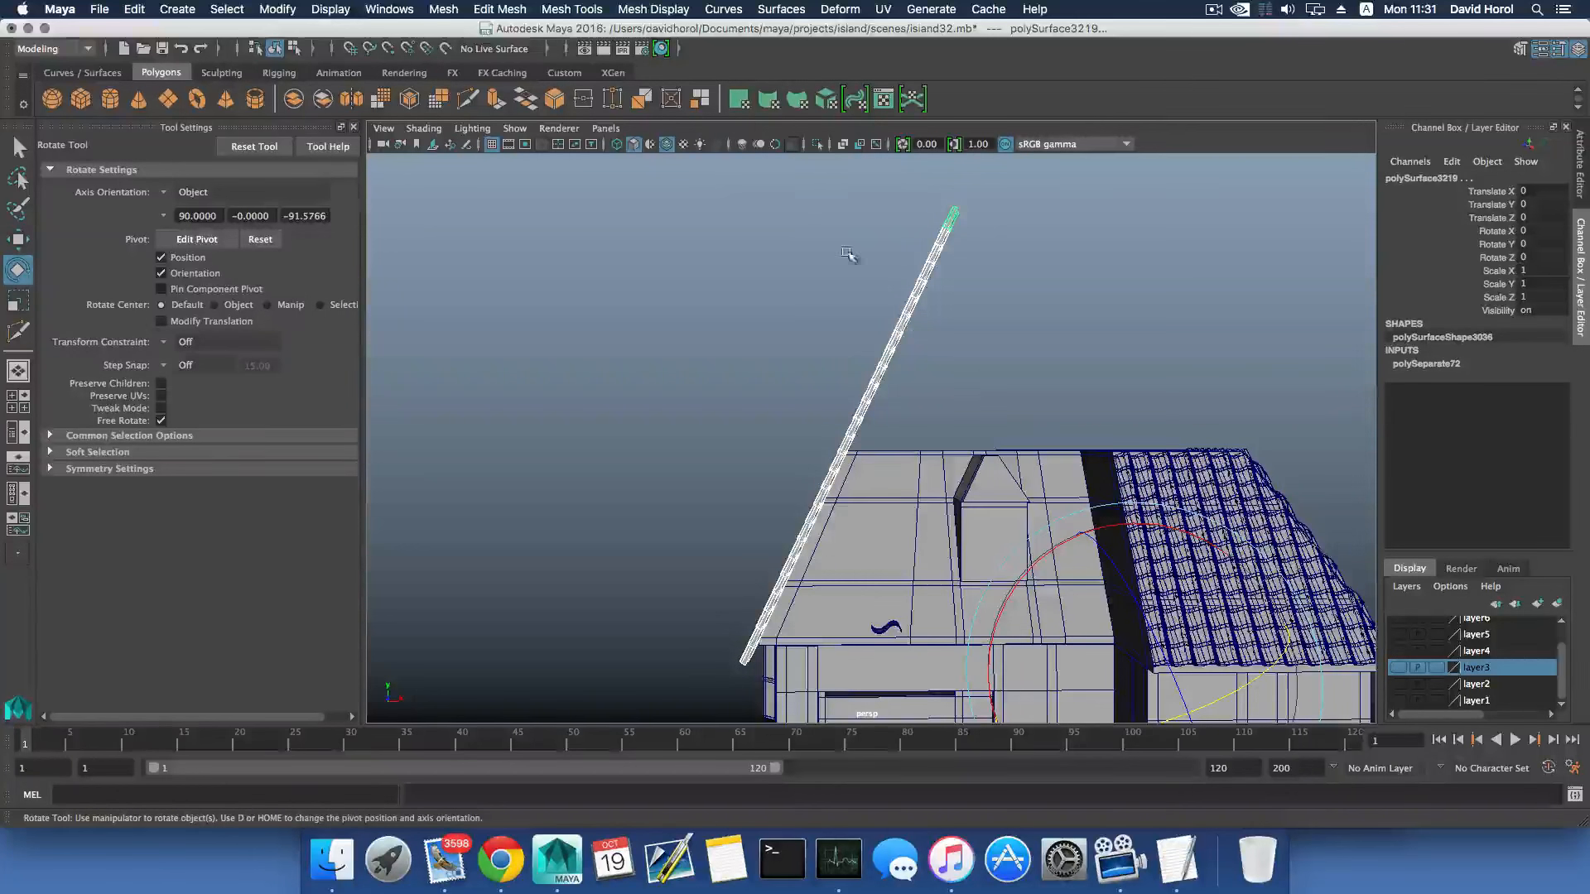
pyautogui.moveTo(843, 309); pyautogui.dragTo(876, 461)
pyautogui.press('Delete')
pyautogui.scroll(8, 870, 454)
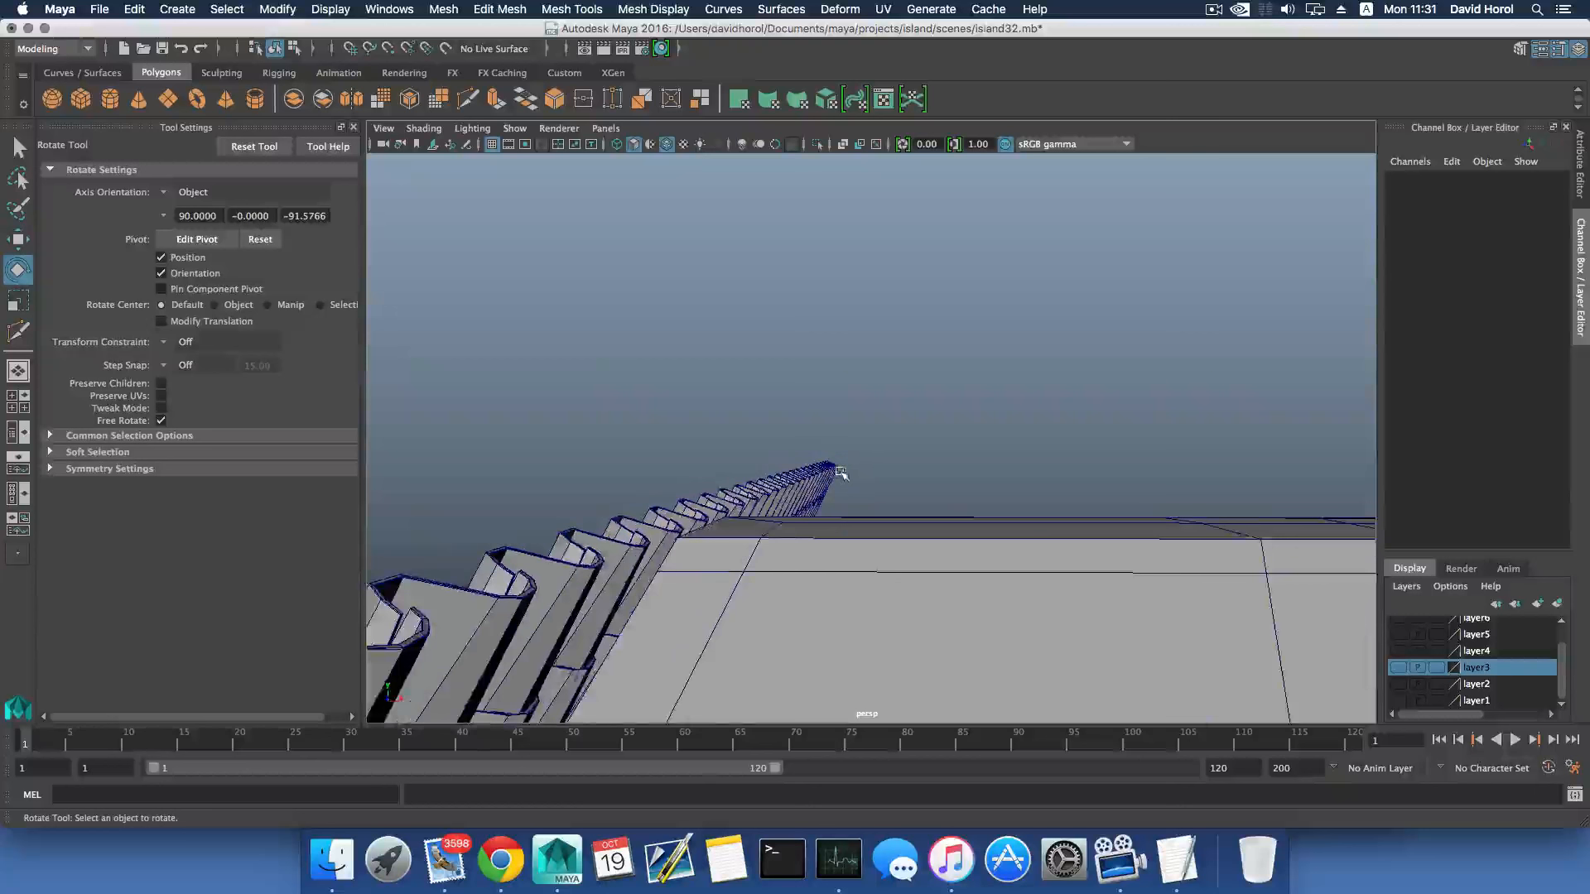
pyautogui.keyDown('alt'); pyautogui.moveTo(841, 472); pyautogui.dragTo(909, 420); pyautogui.keyUp('alt')
pyautogui.keyDown('alt'); pyautogui.moveTo(908, 419); pyautogui.dragTo(919, 404, button='middle'); pyautogui.keyUp('alt')
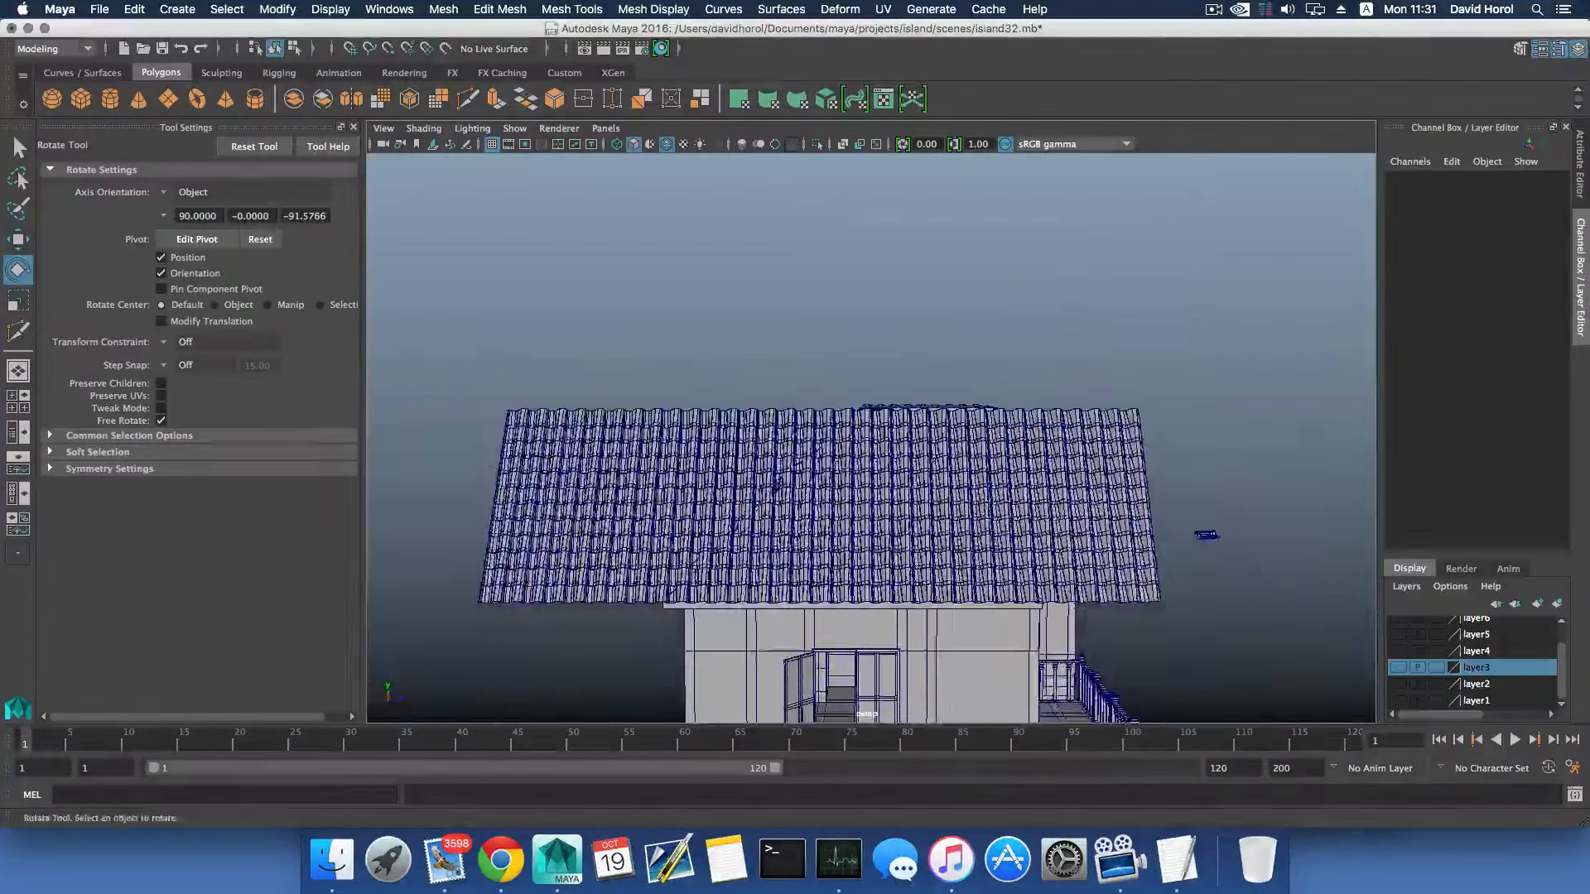
pyautogui.click(444, 9)
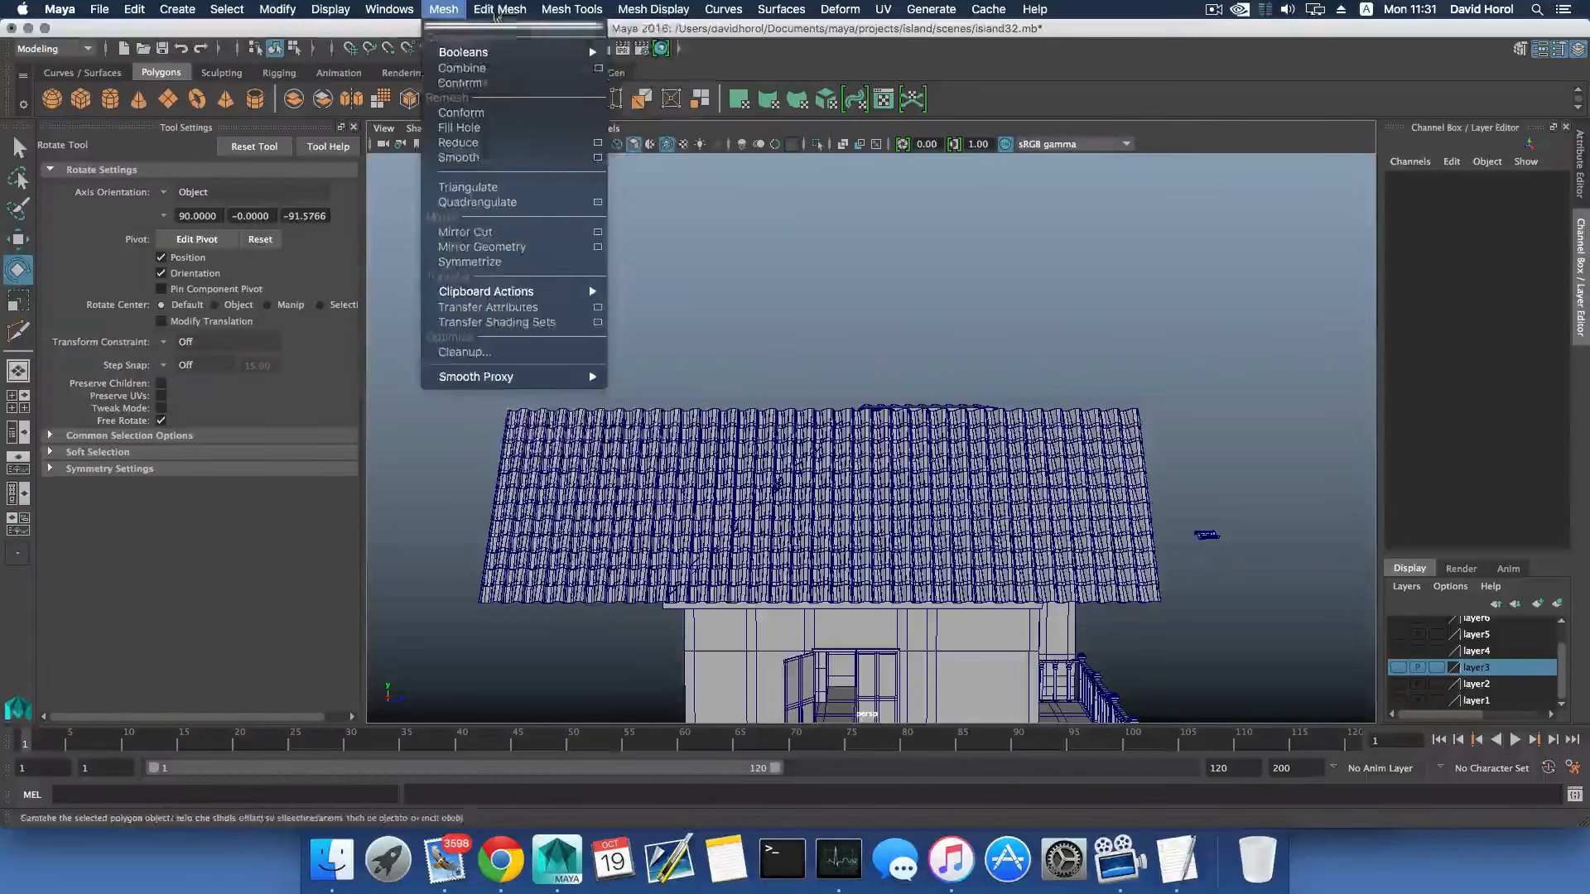
pyautogui.moveTo(572, 9)
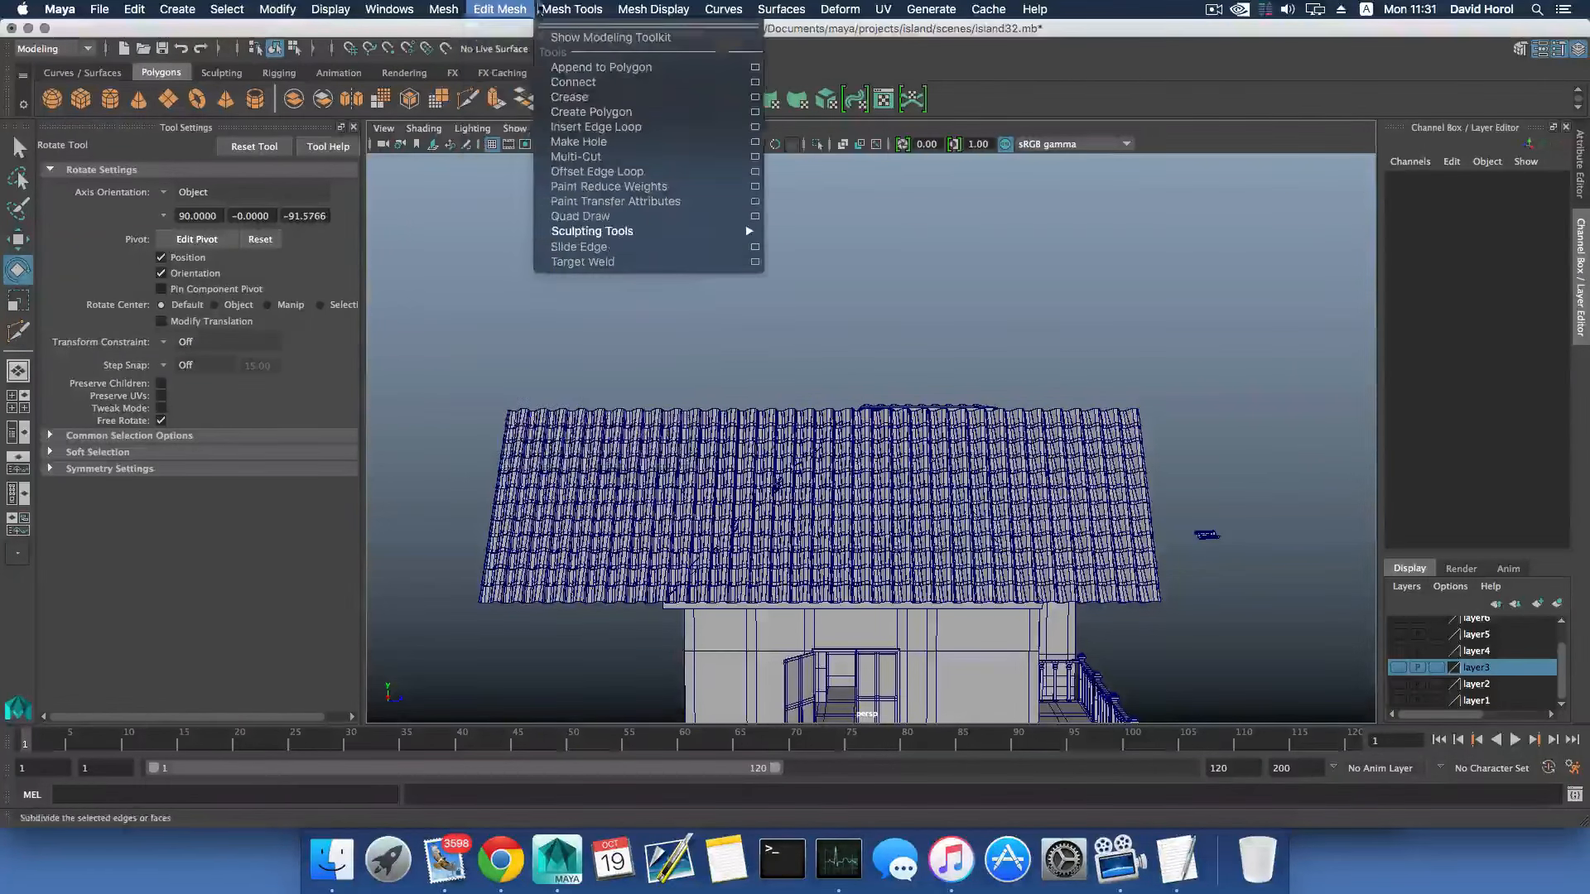
pyautogui.click(615, 157)
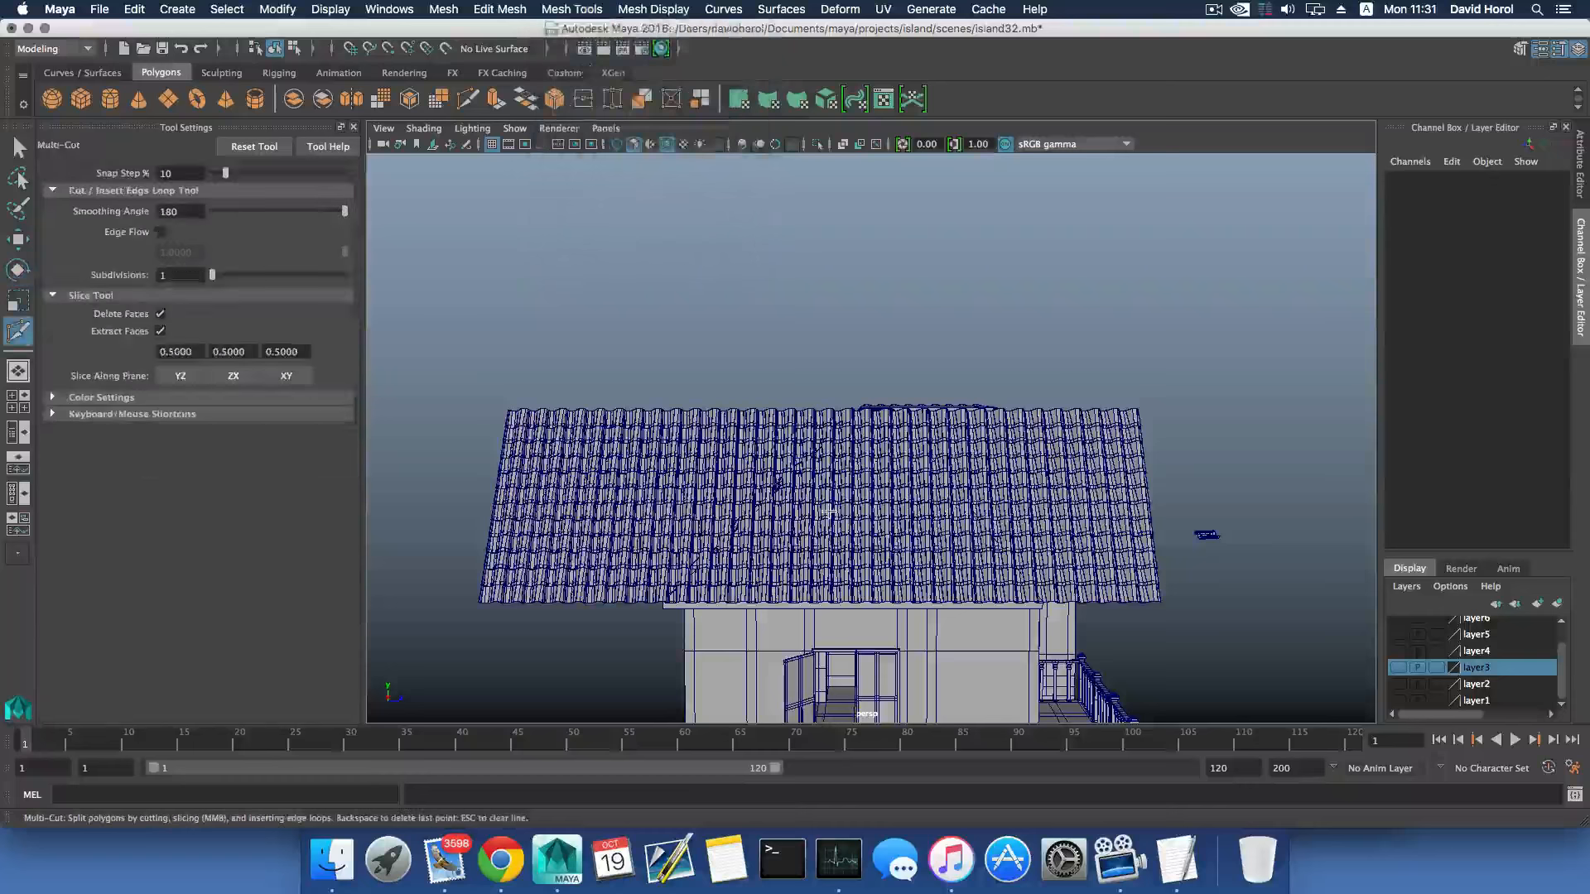
pyautogui.keyDown('alt'); pyautogui.moveTo(679, 590); pyautogui.dragTo(727, 515, button='middle'); pyautogui.keyUp('alt')
pyautogui.scroll(5, 726, 427)
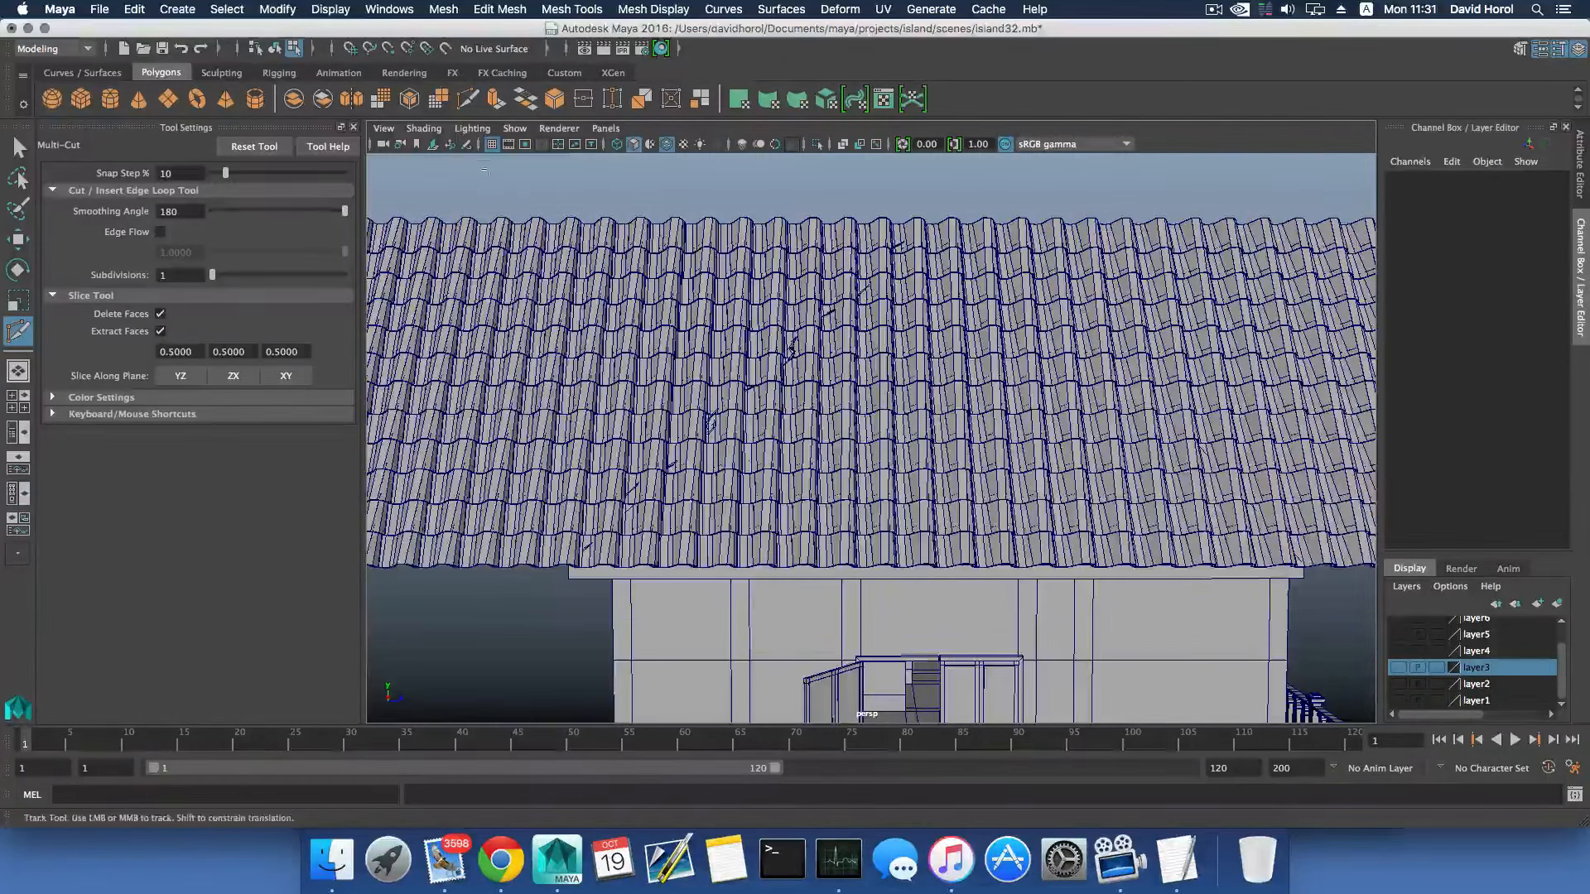
# - Turn on X-Ray shading so the hip edges can be seen through the tiles
pyautogui.click(423, 128)
pyautogui.click(447, 316)
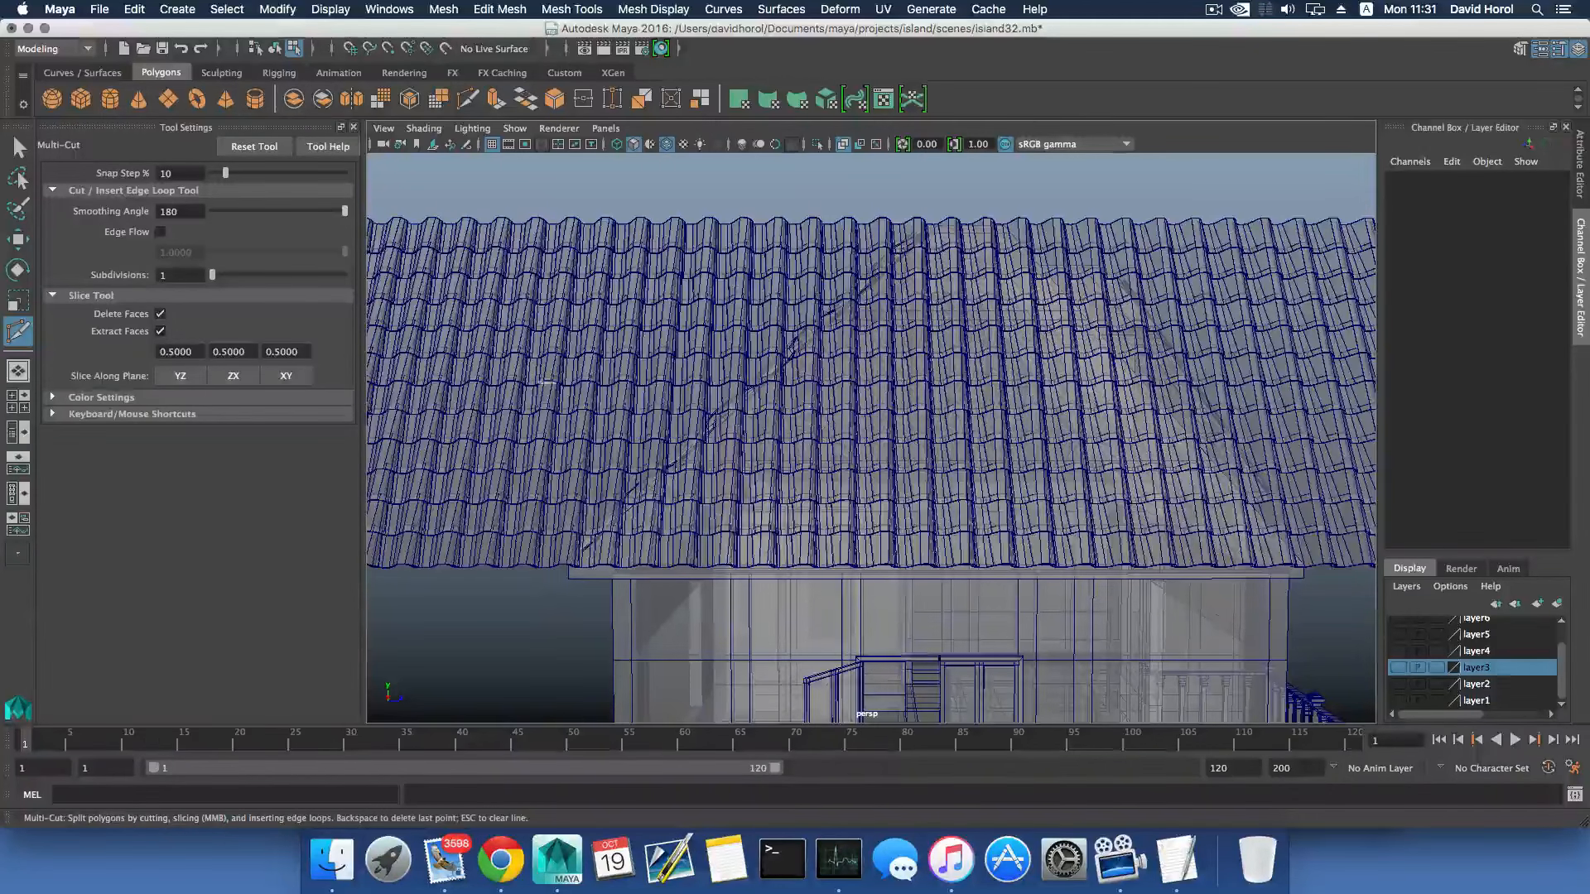
pyautogui.click(432, 10)
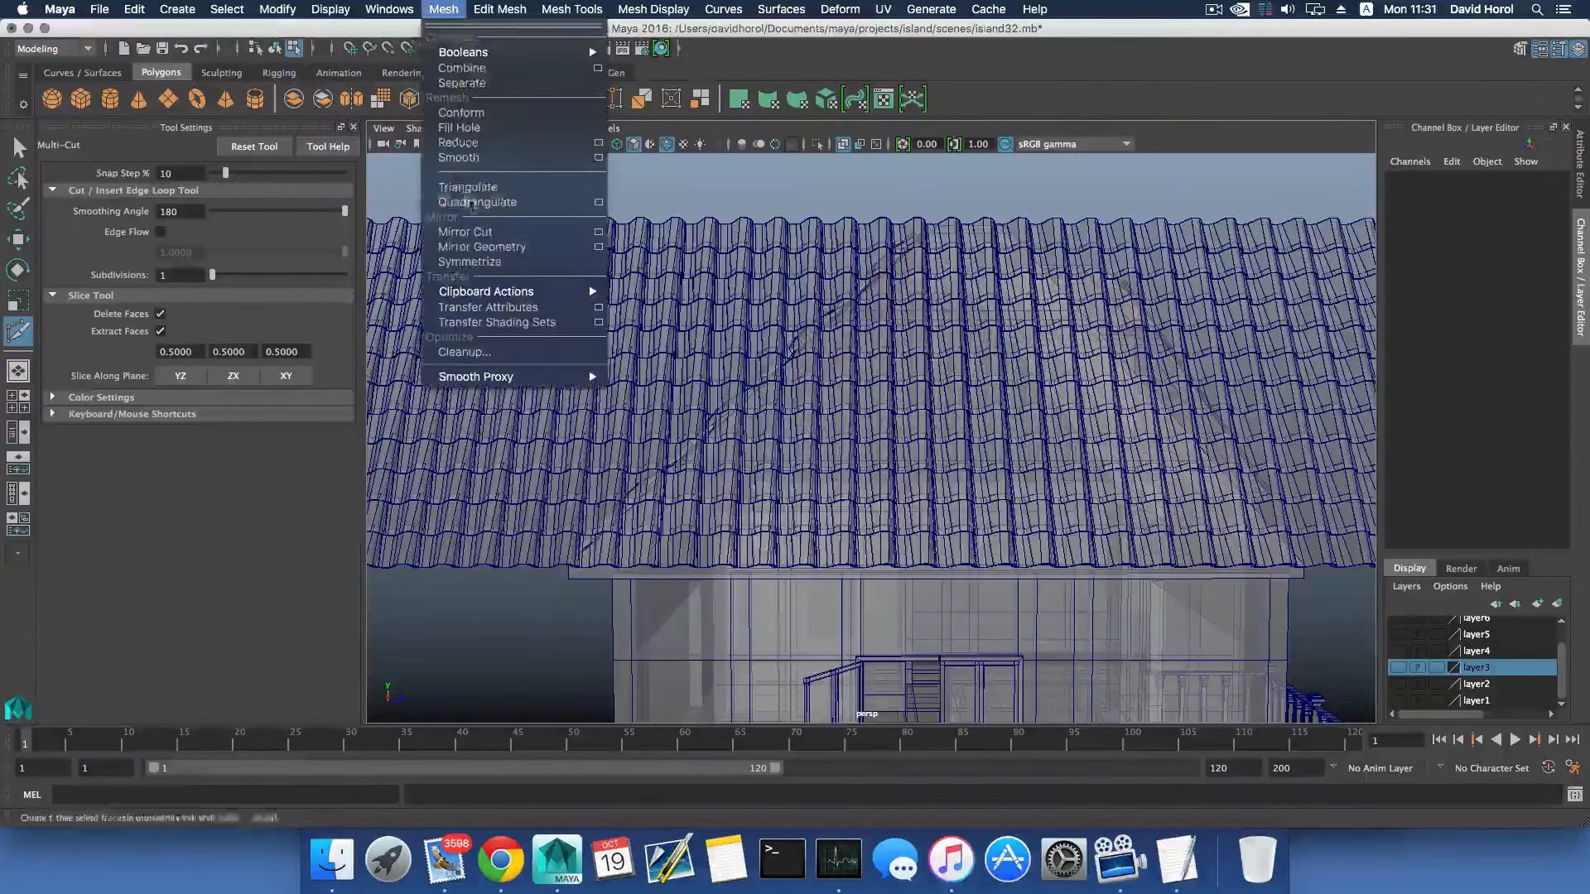
pyautogui.moveTo(499, 9)
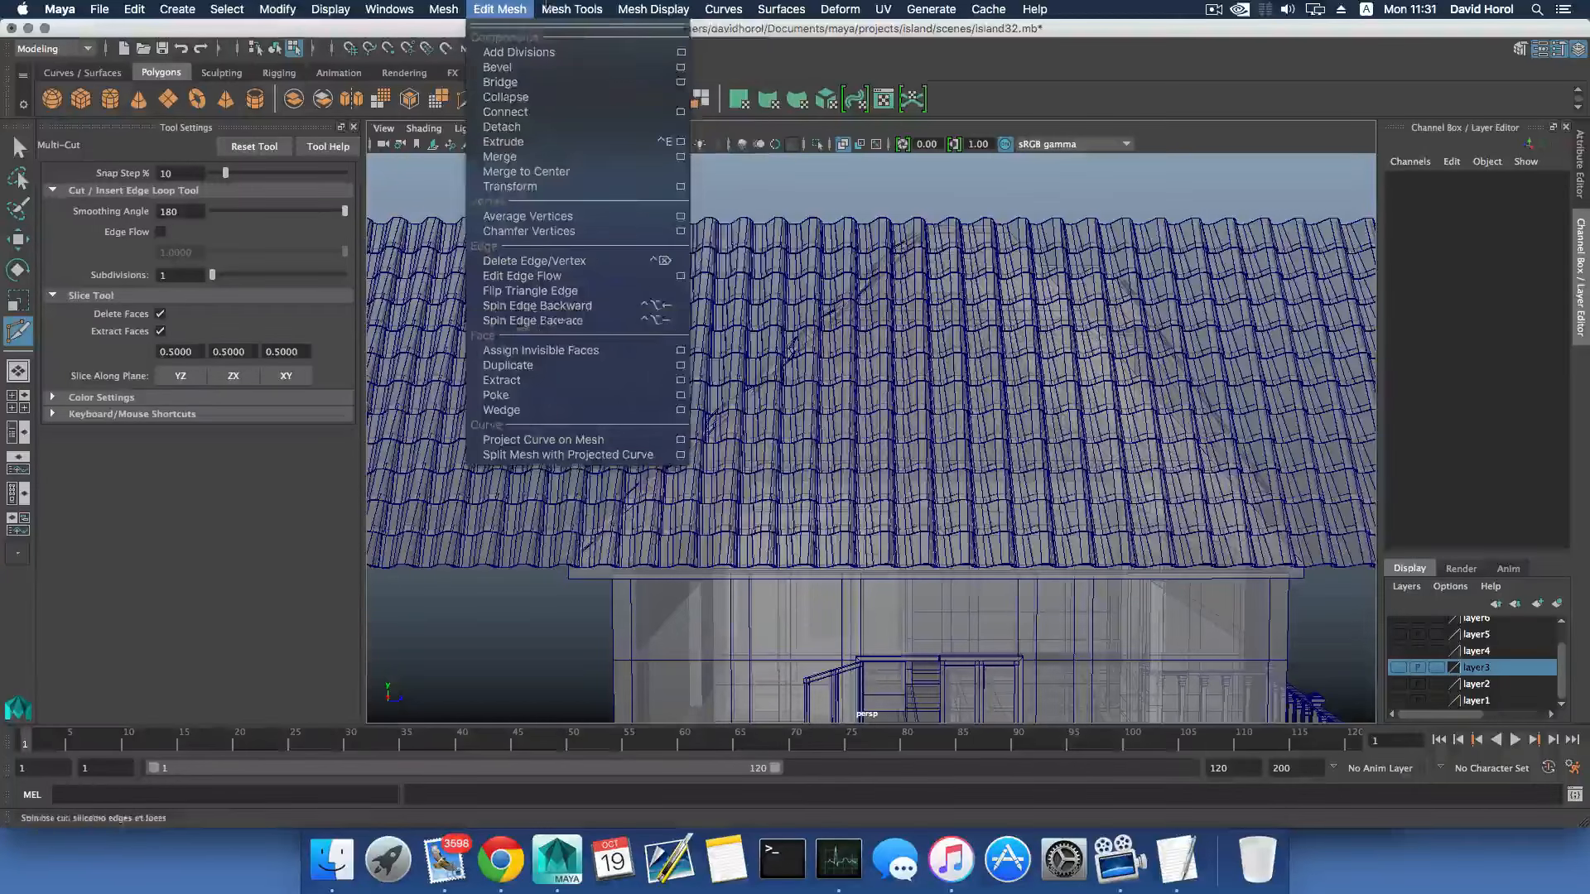
pyautogui.moveTo(572, 9)
pyautogui.click(594, 155)
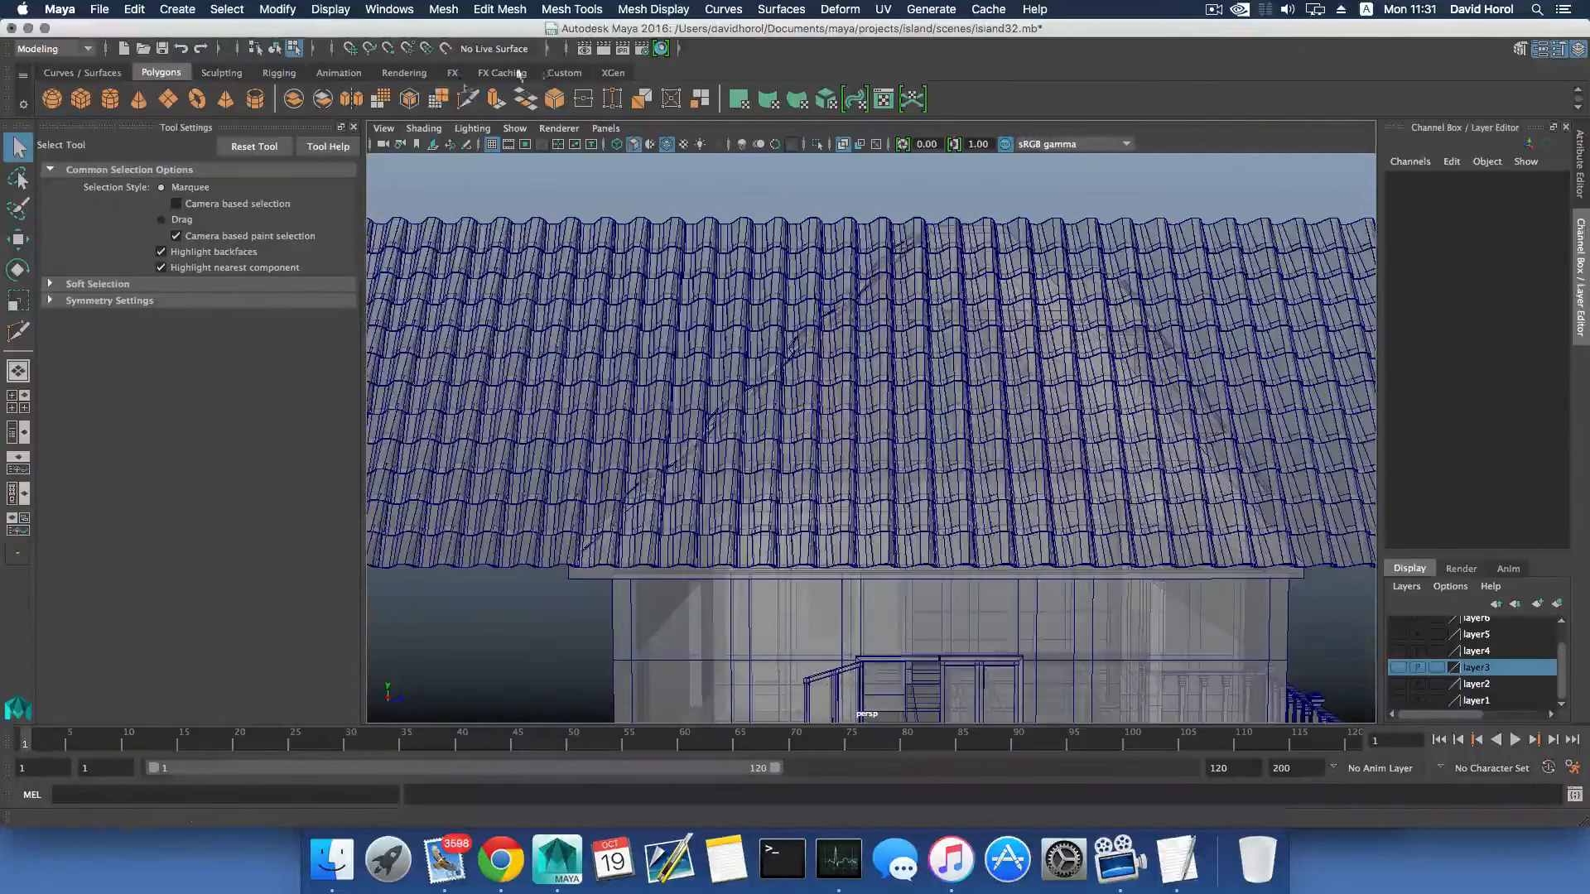
pyautogui.scroll(-5, 696, 284)
pyautogui.scroll(3, 772, 325)
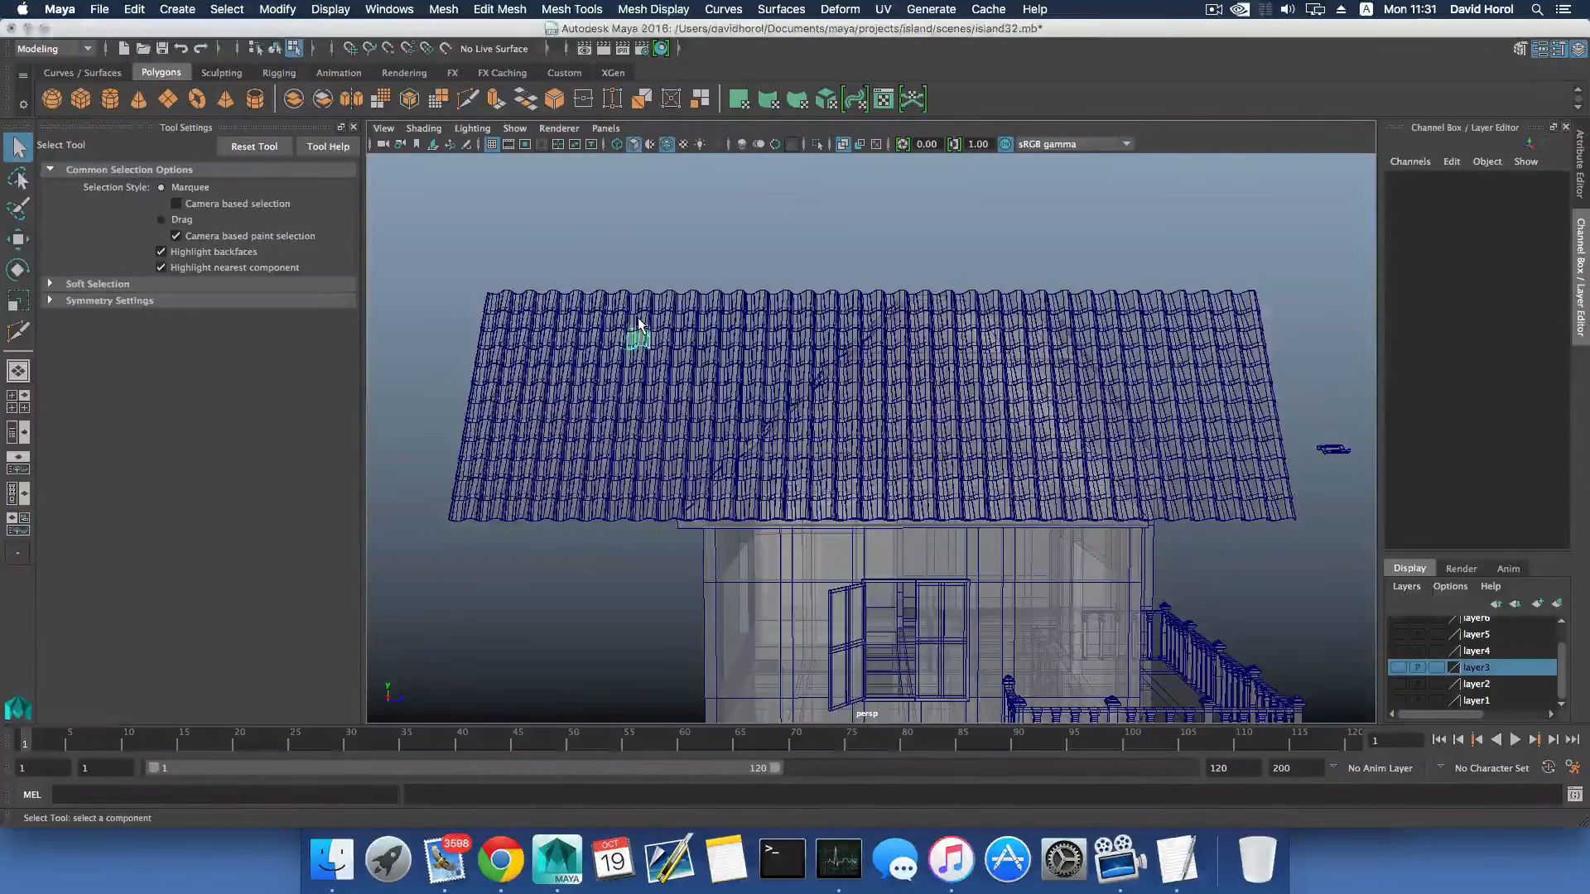
# - Return to object selection and select all the remaining separated tiles on the hip end
pyautogui.press('F8')
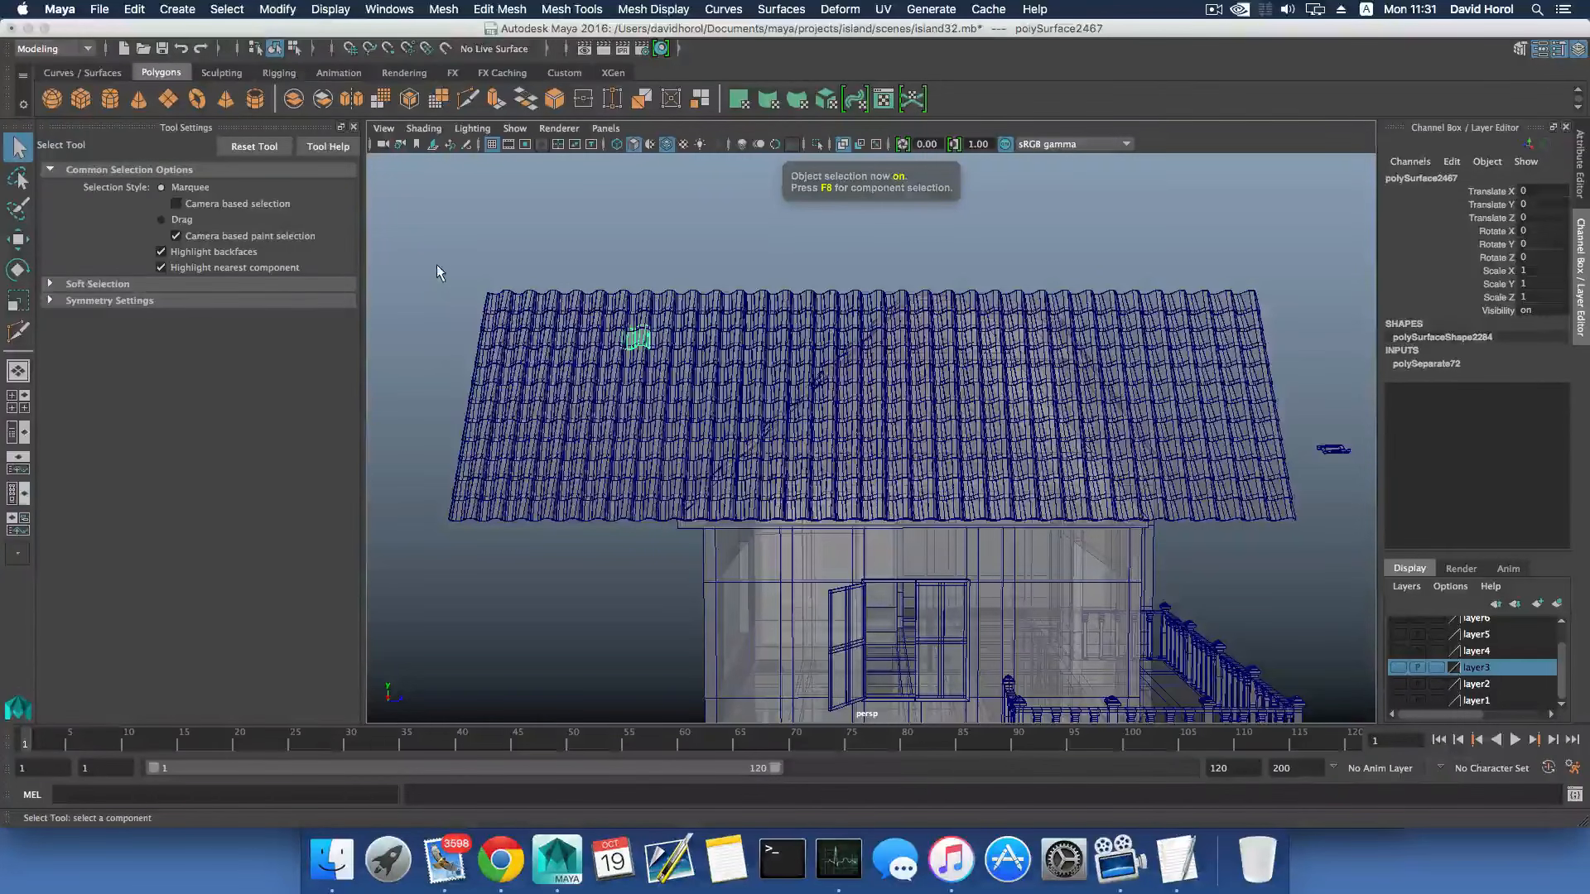
pyautogui.moveTo(436, 266); pyautogui.dragTo(1298, 519)
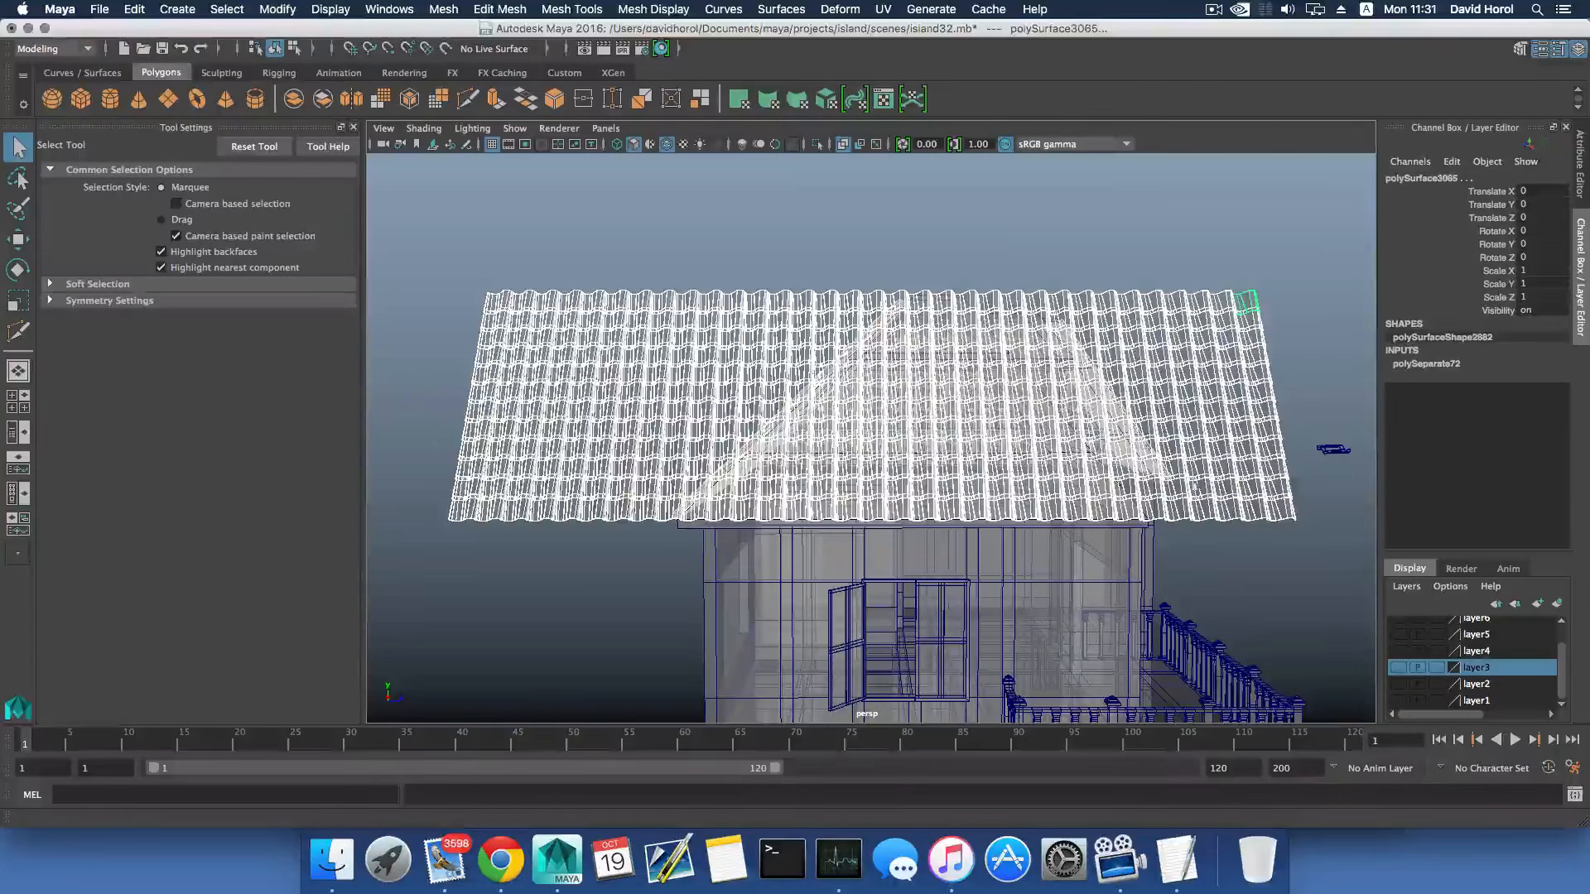
pyautogui.hotkey('ctrl', 'a')
pyautogui.click(557, 173)
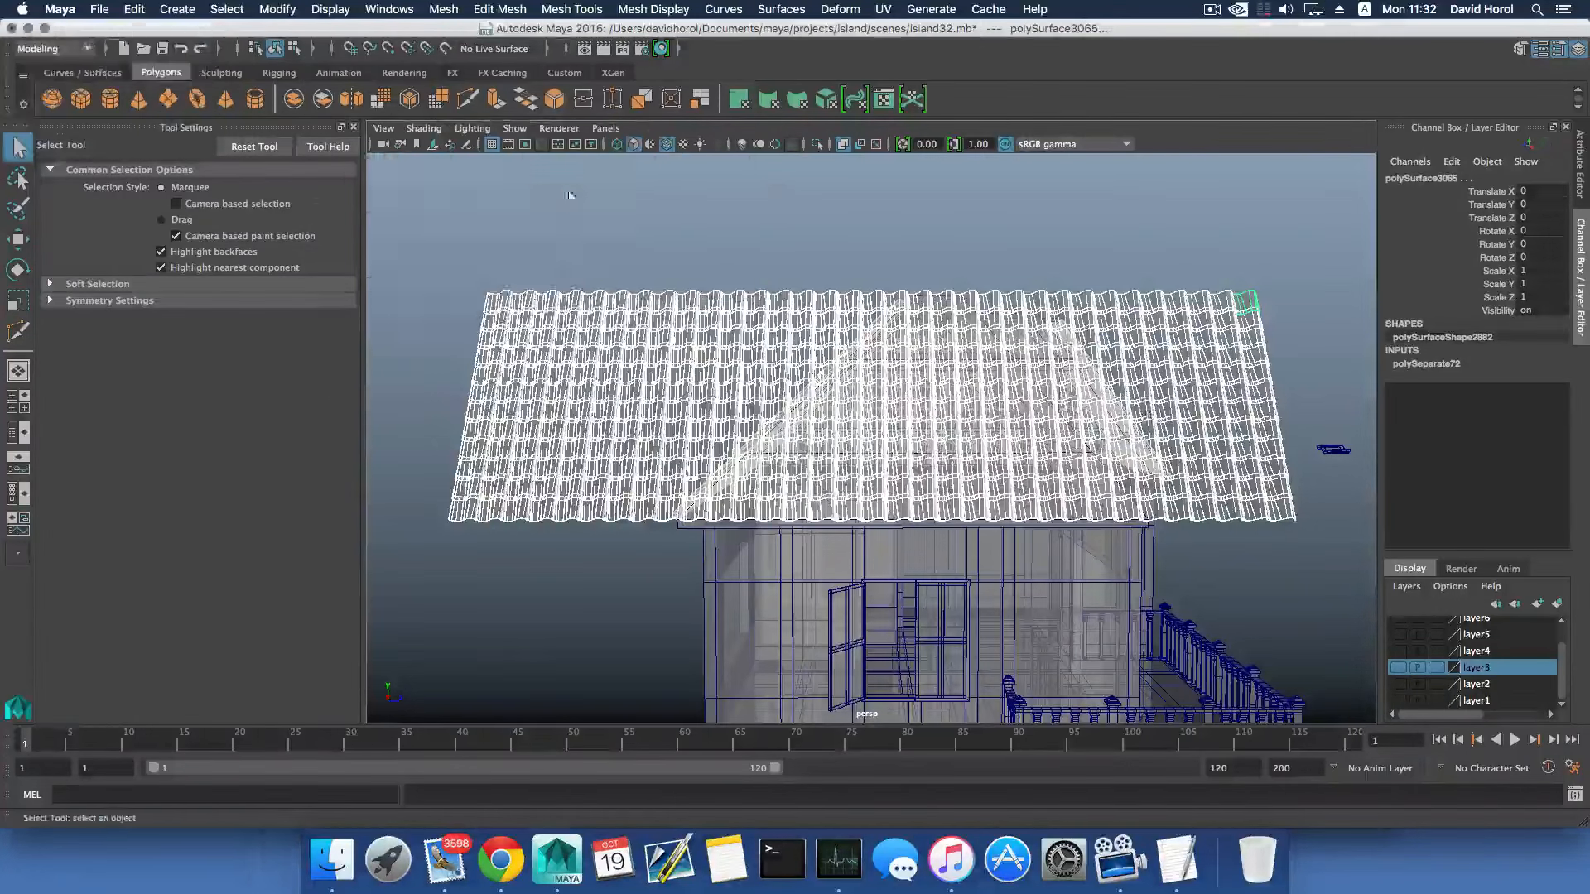
pyautogui.press('space')
pyautogui.press('space')
# - Deselect the tile meshes of the other slopes and combine the hip-end tiles into one mesh
pyautogui.keyDown('alt'); pyautogui.moveTo(1083, 364); pyautogui.dragTo(812, 373); pyautogui.keyUp('alt')
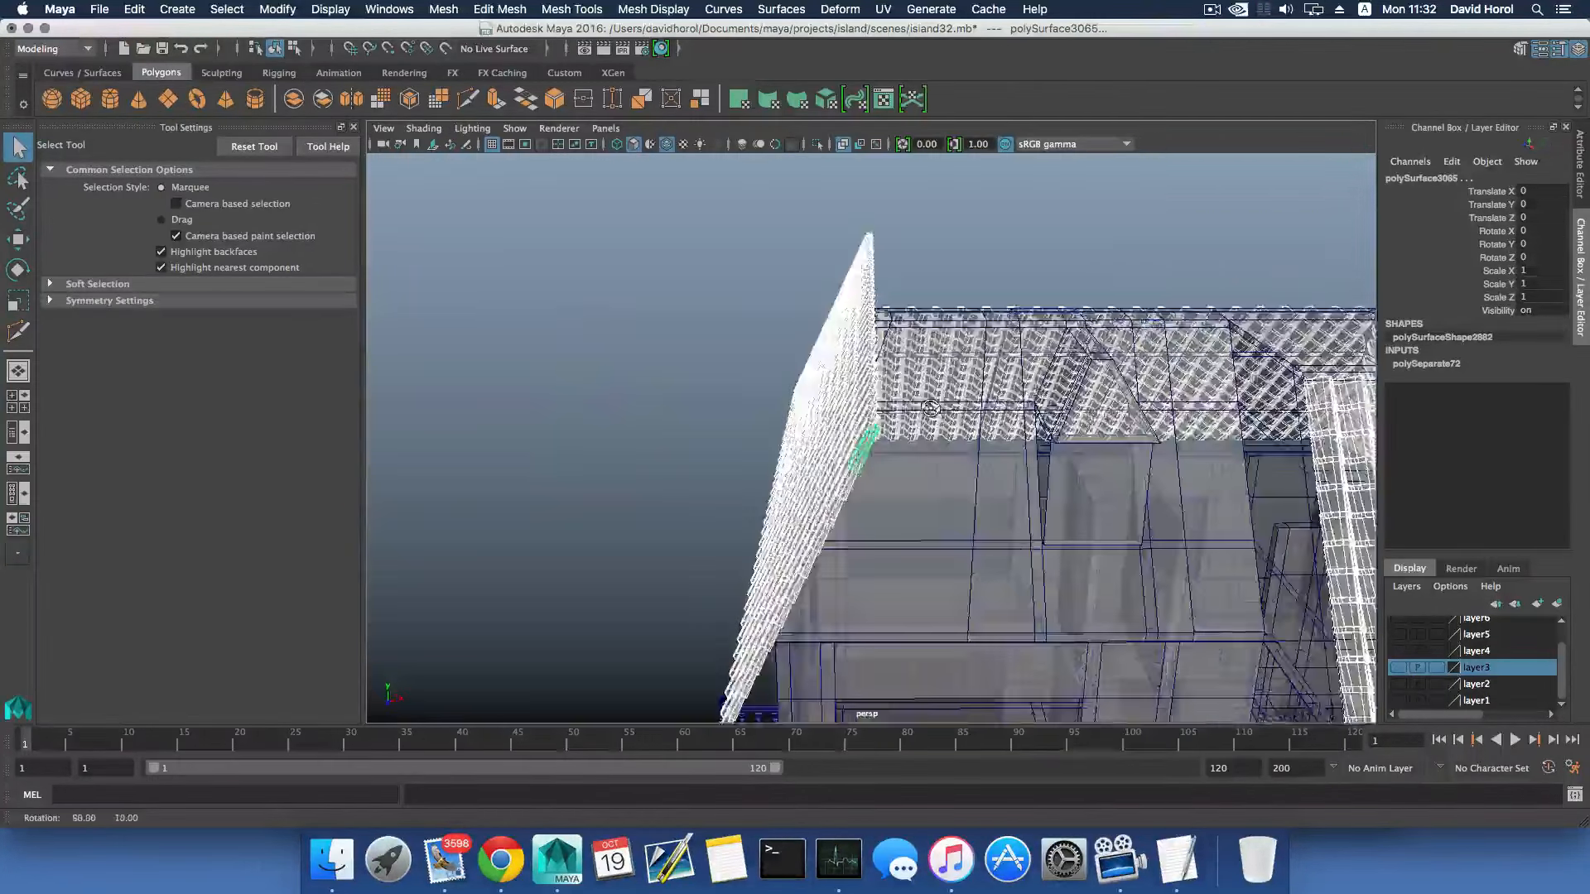
pyautogui.scroll(-5, 811, 373)
pyautogui.keyDown('shift'); pyautogui.click(1166, 431); pyautogui.keyUp('shift')
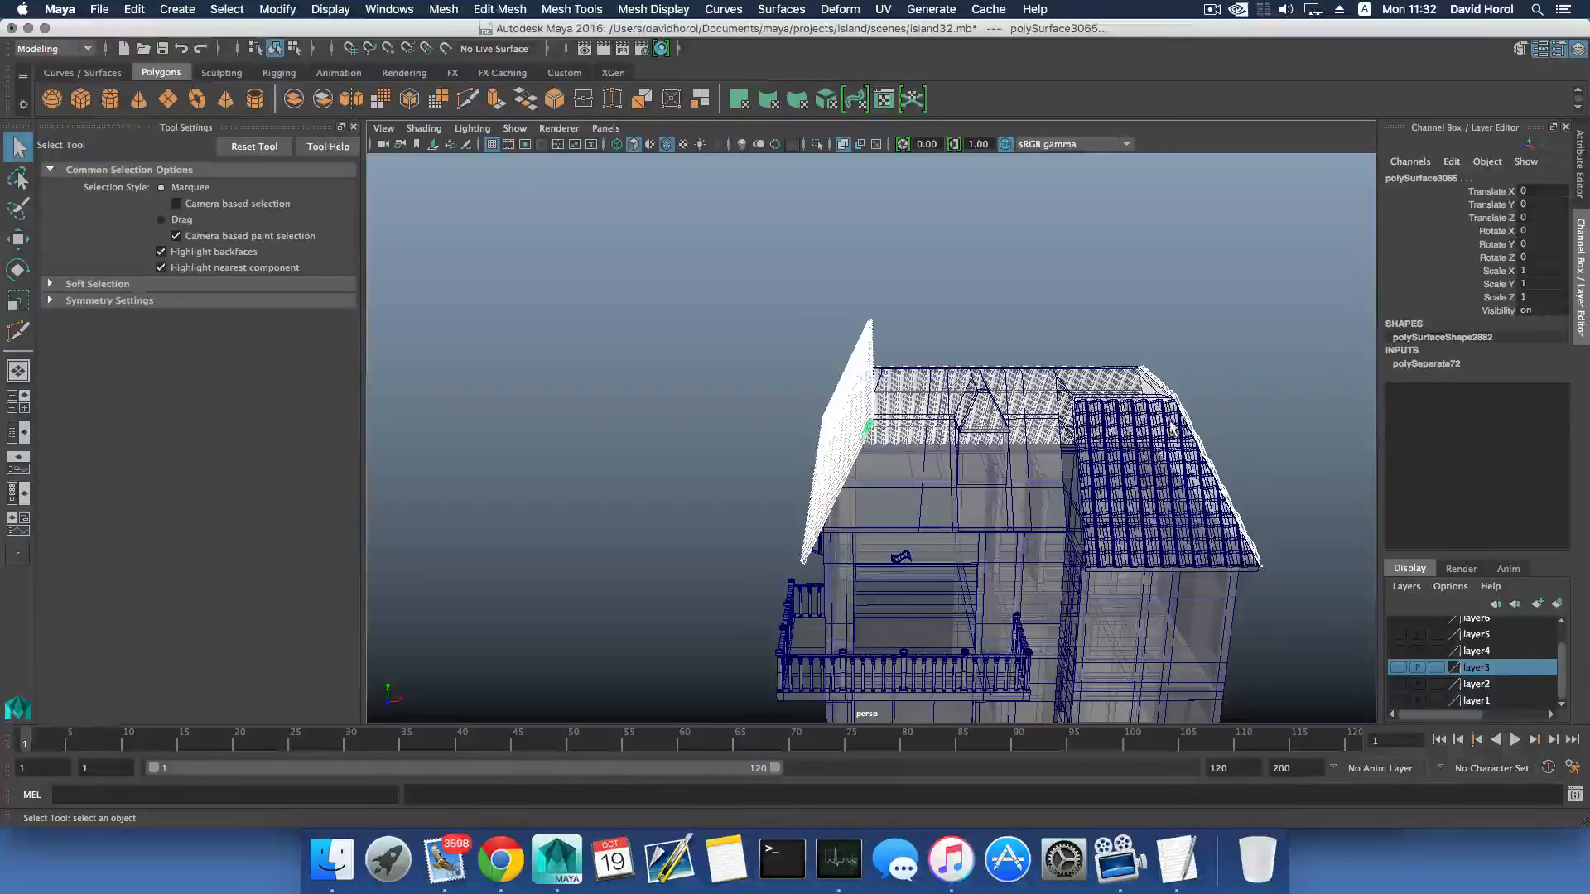
pyautogui.keyDown('alt'); pyautogui.moveTo(1172, 428); pyautogui.dragTo(710, 402); pyautogui.keyUp('alt')
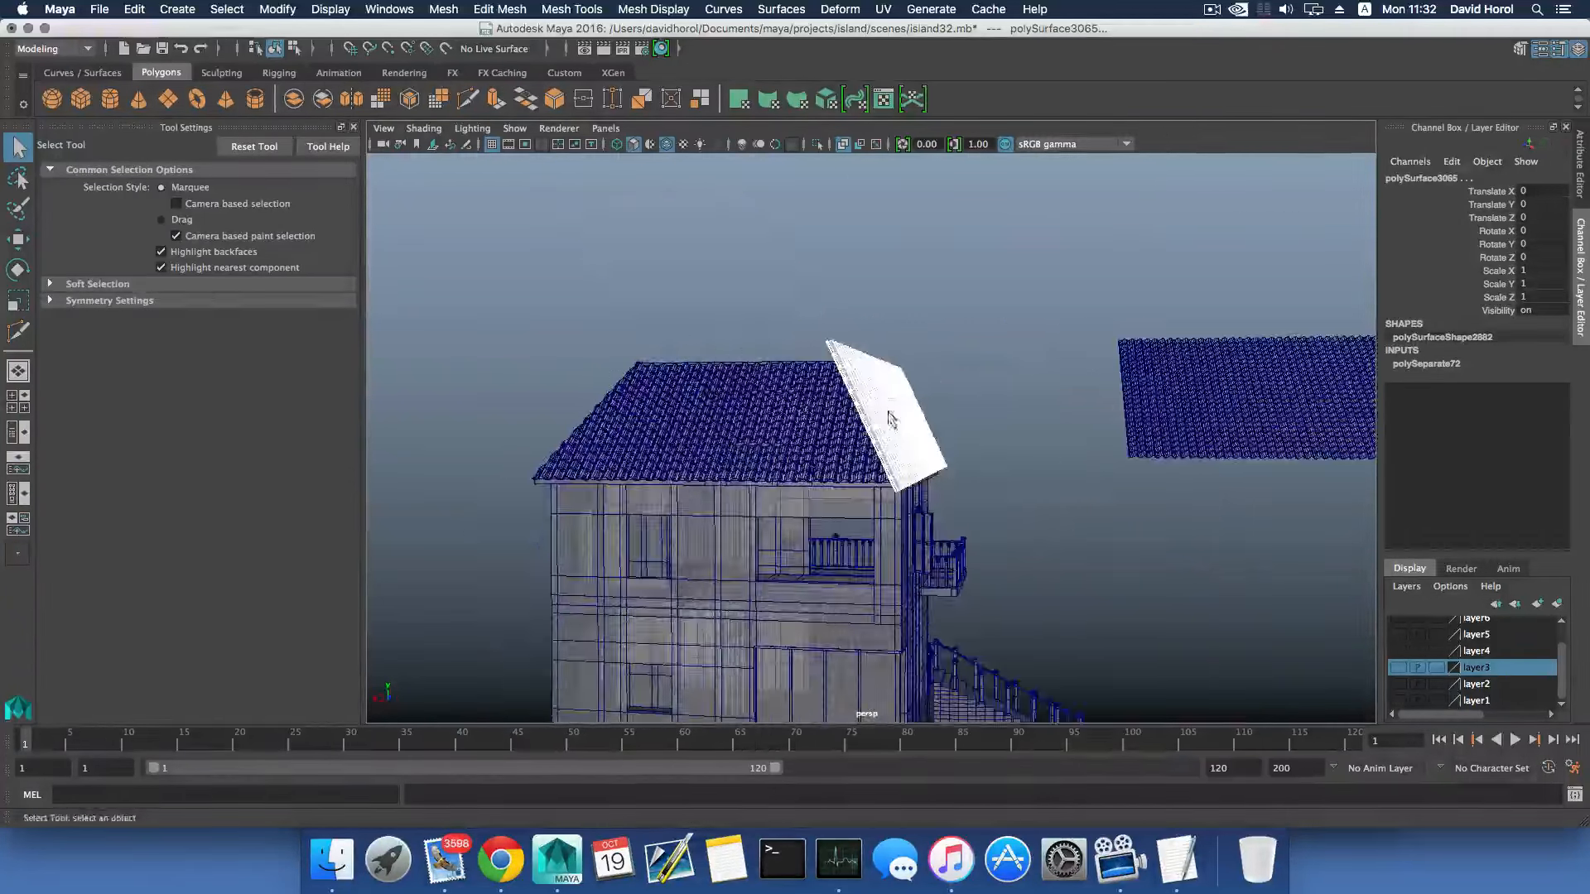
pyautogui.keyDown('alt'); pyautogui.moveTo(890, 418); pyautogui.dragTo(723, 411); pyautogui.keyUp('alt')
pyautogui.scroll(3, 729, 419)
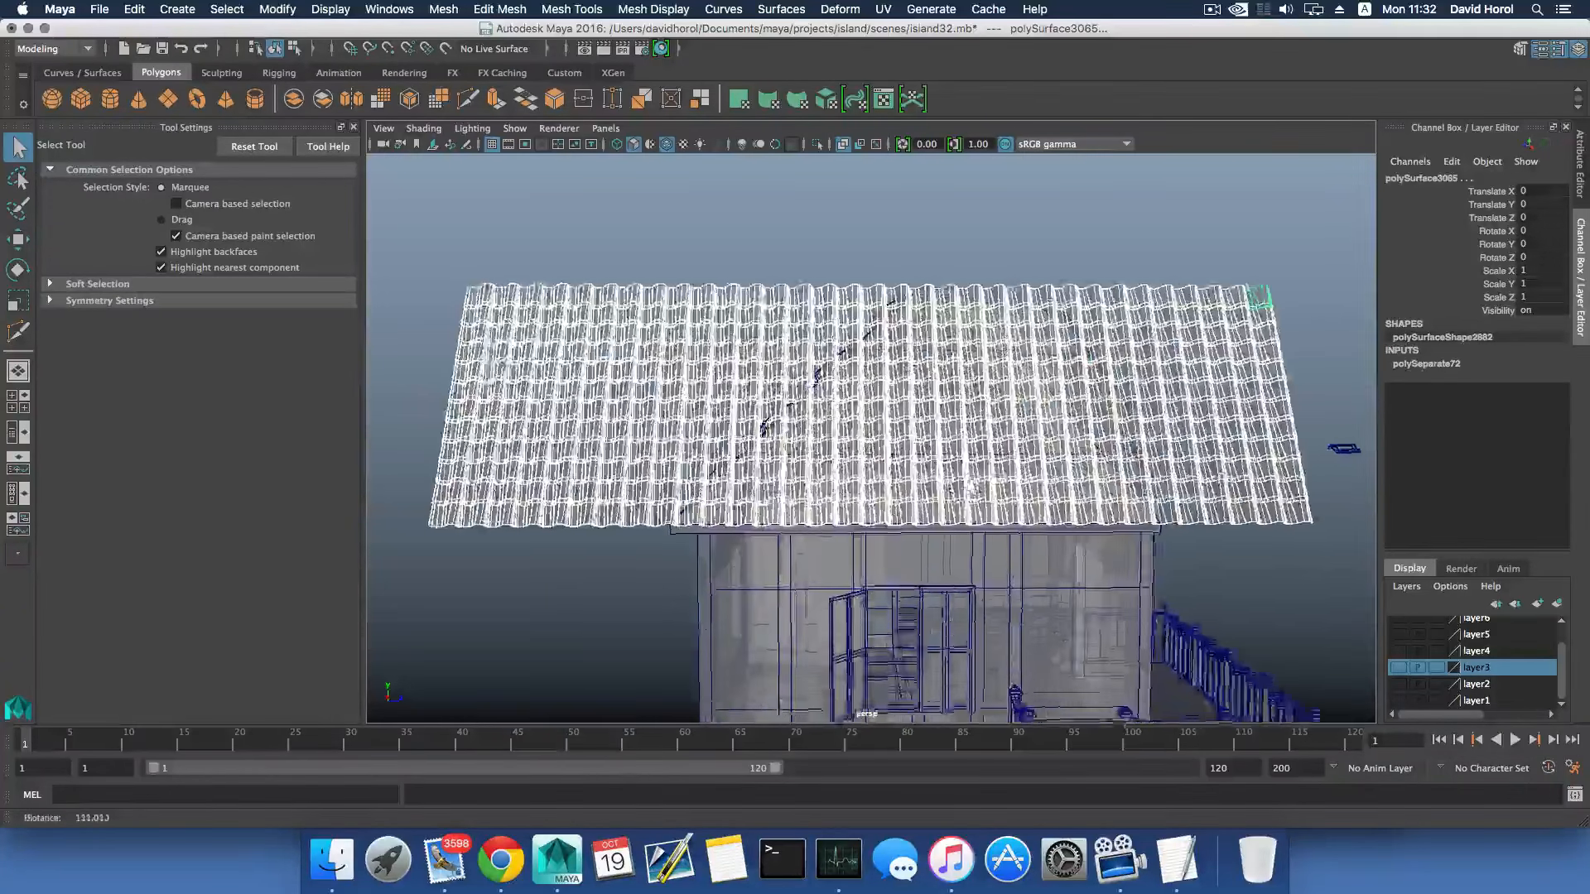
pyautogui.keyDown('alt'); pyautogui.moveTo(971, 487); pyautogui.dragTo(975, 488, button='right'); pyautogui.keyUp('alt')
pyautogui.keyDown('alt'); pyautogui.moveTo(818, 416); pyautogui.dragTo(852, 395, button='middle'); pyautogui.keyUp('alt')
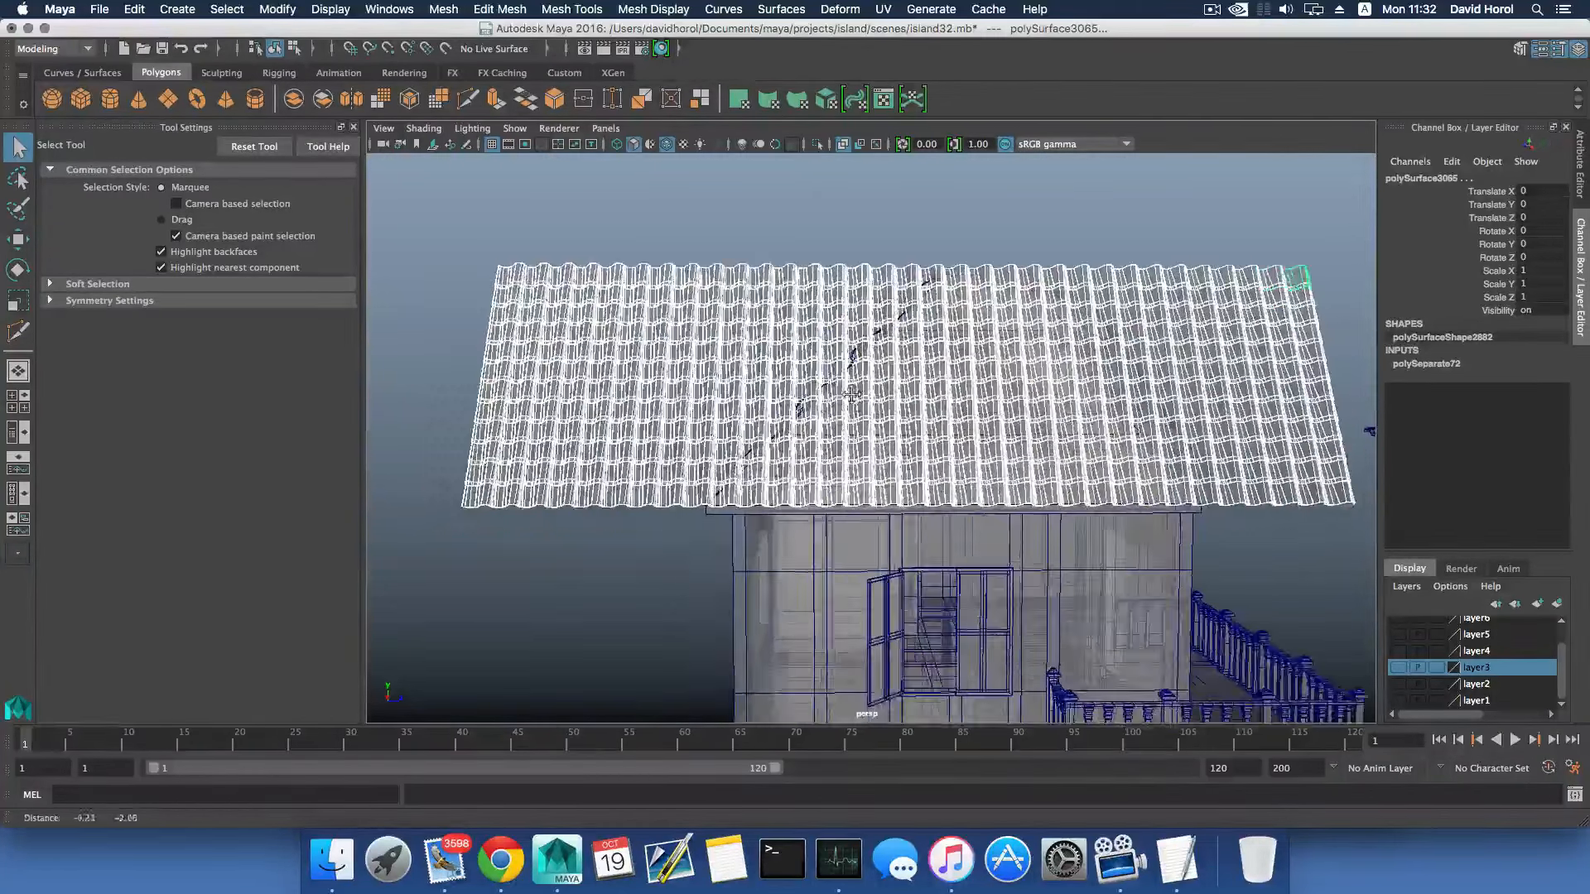
pyautogui.click(443, 9)
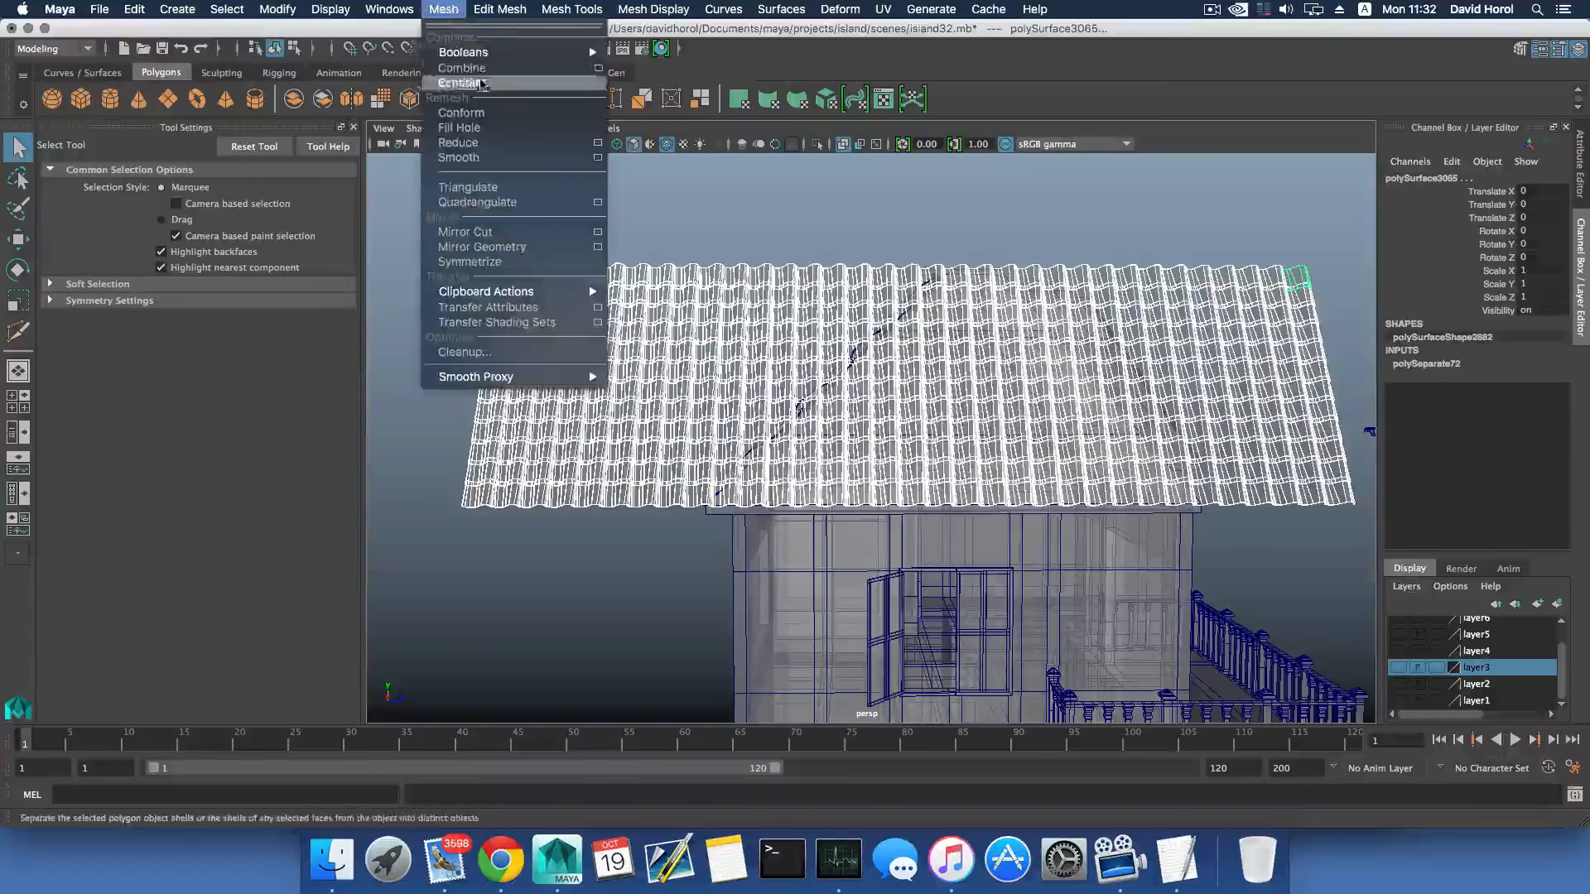
pyautogui.click(477, 68)
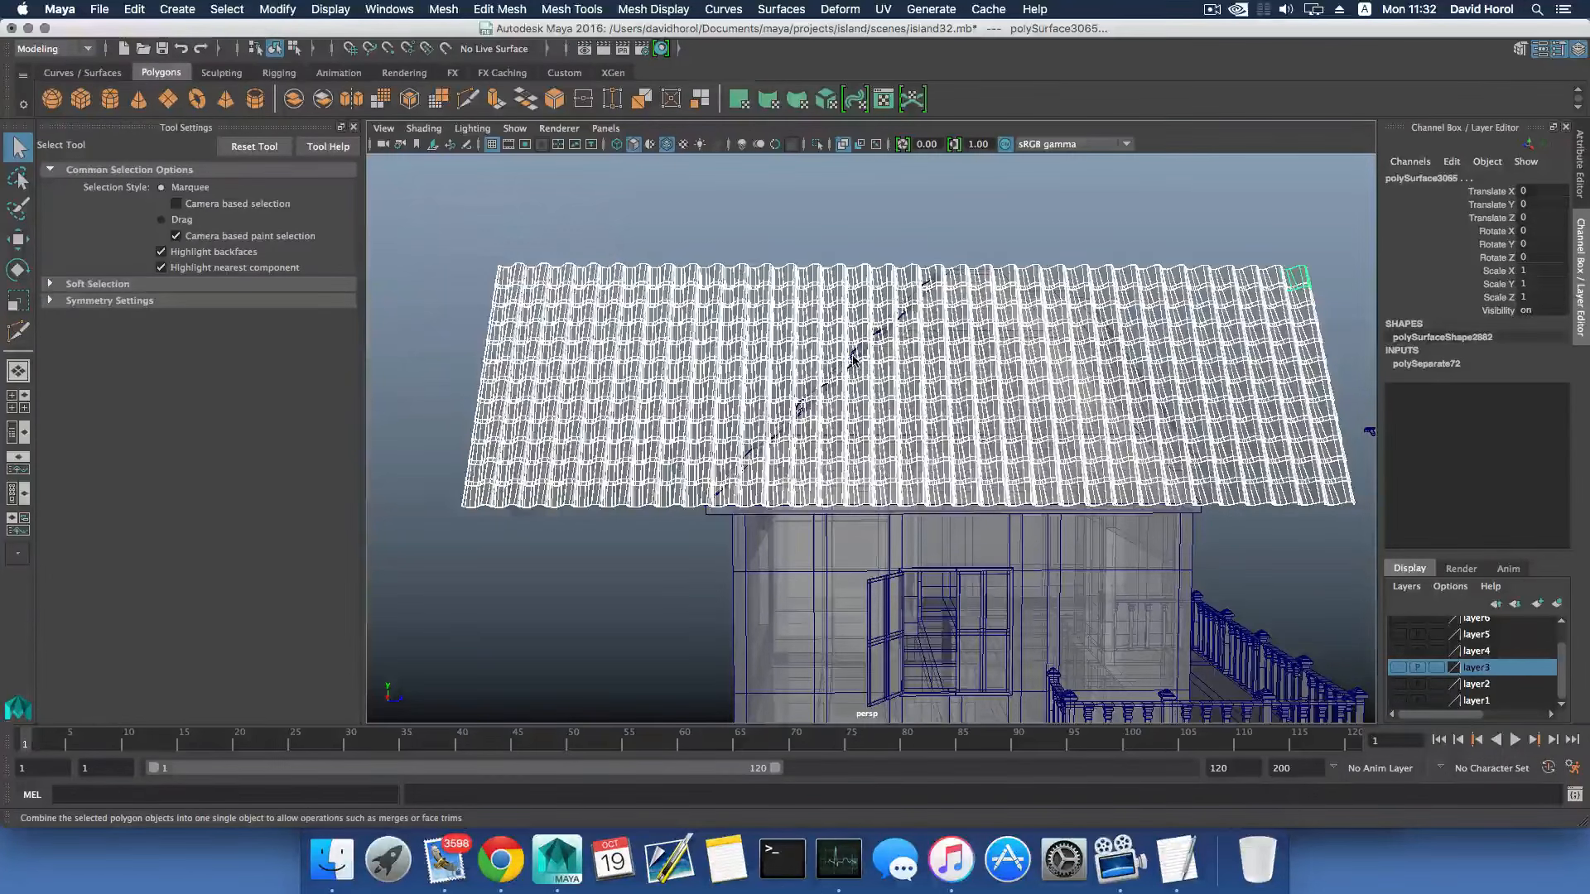
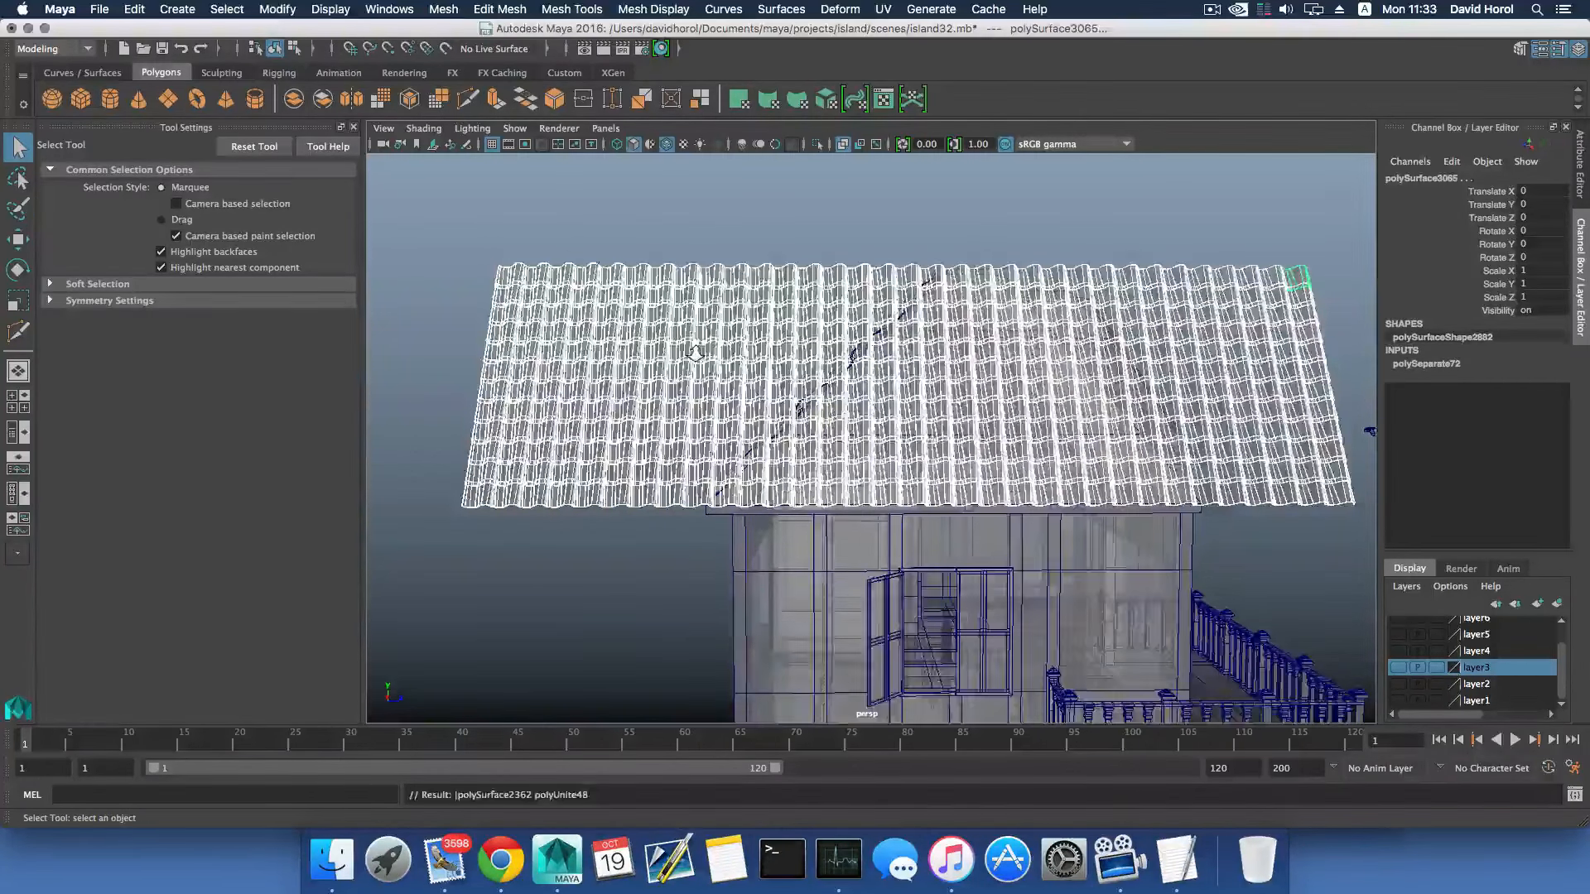
# - Save the scene with the combined hip-end tile mesh
pyautogui.scroll(-5, 698, 359)
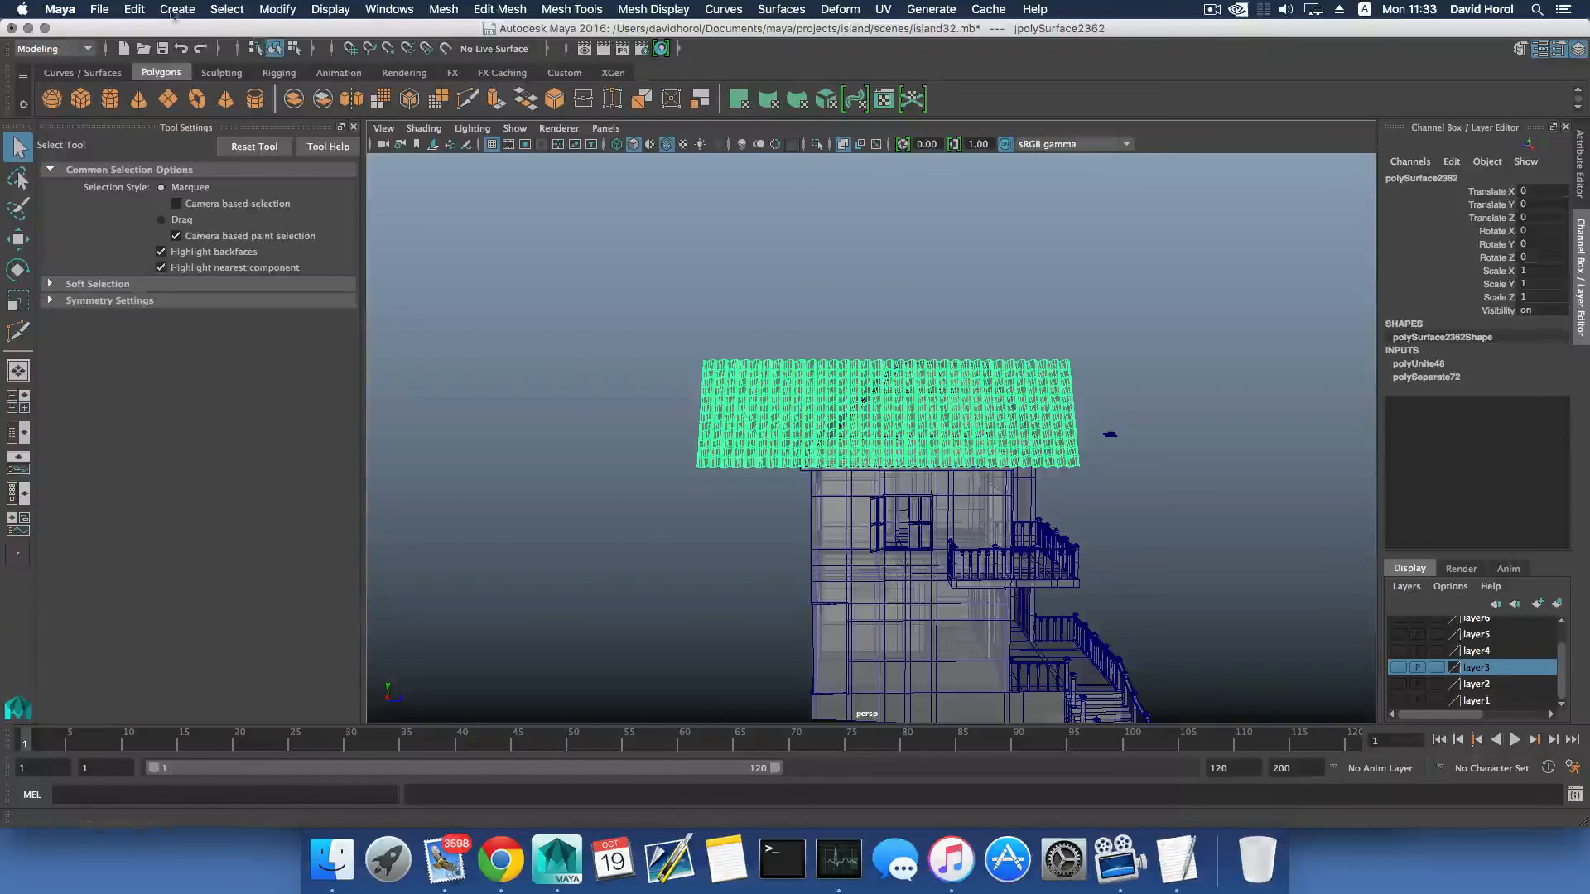
pyautogui.click(97, 9)
pyautogui.click(124, 83)
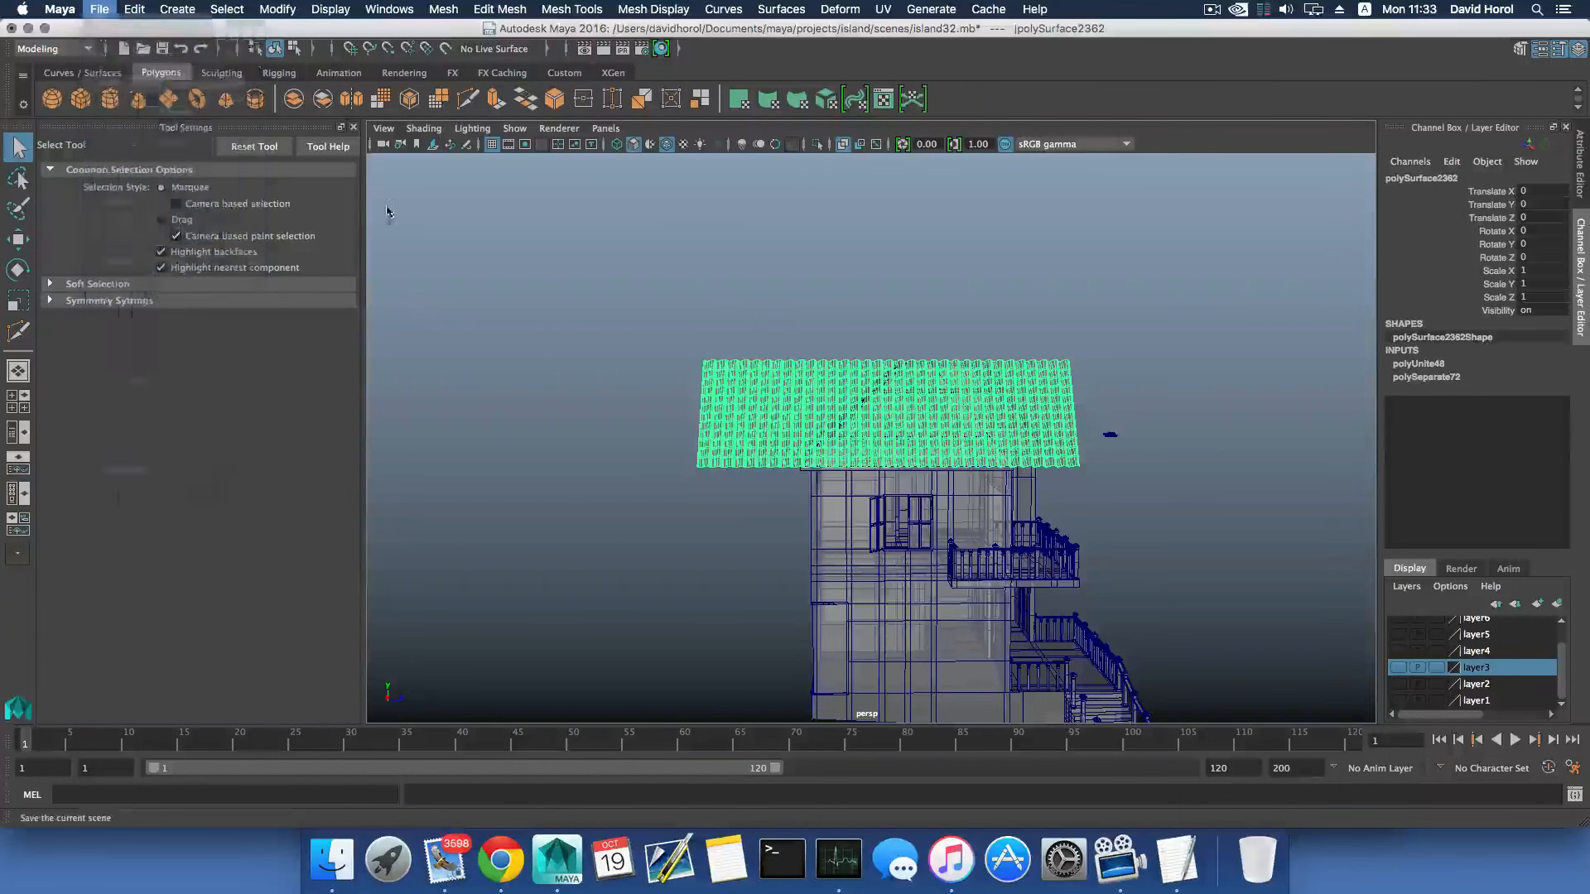
# - Slice the hip-end tile mesh along the left hip with Multi-Cut, removing the tiles outside it, and save the scene
pyautogui.scroll(5, 808, 323)
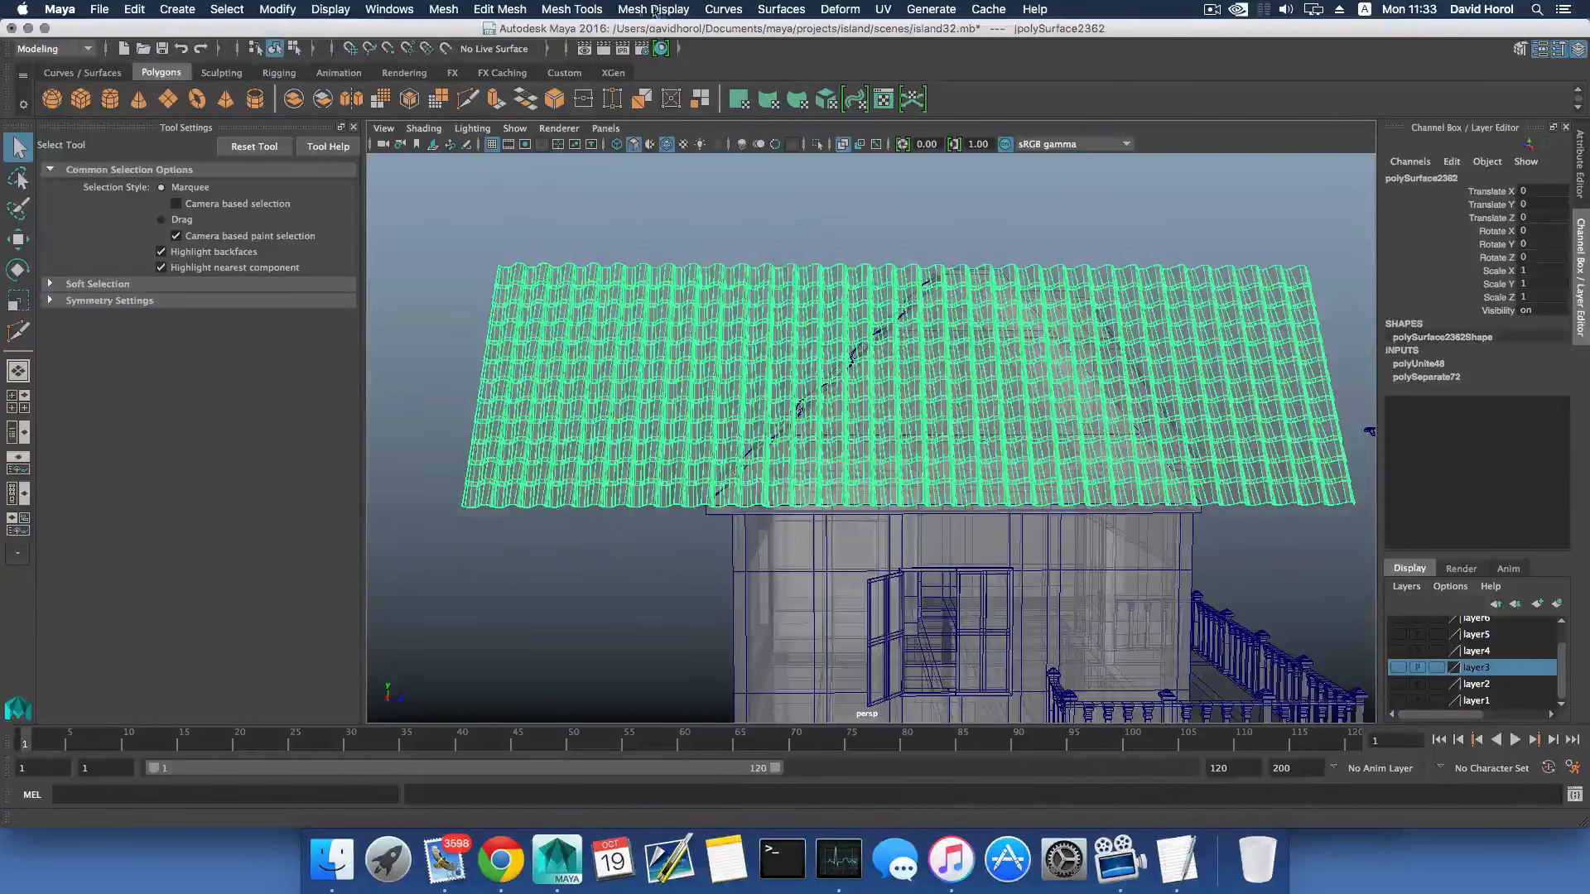
pyautogui.click(571, 10)
pyautogui.click(604, 156)
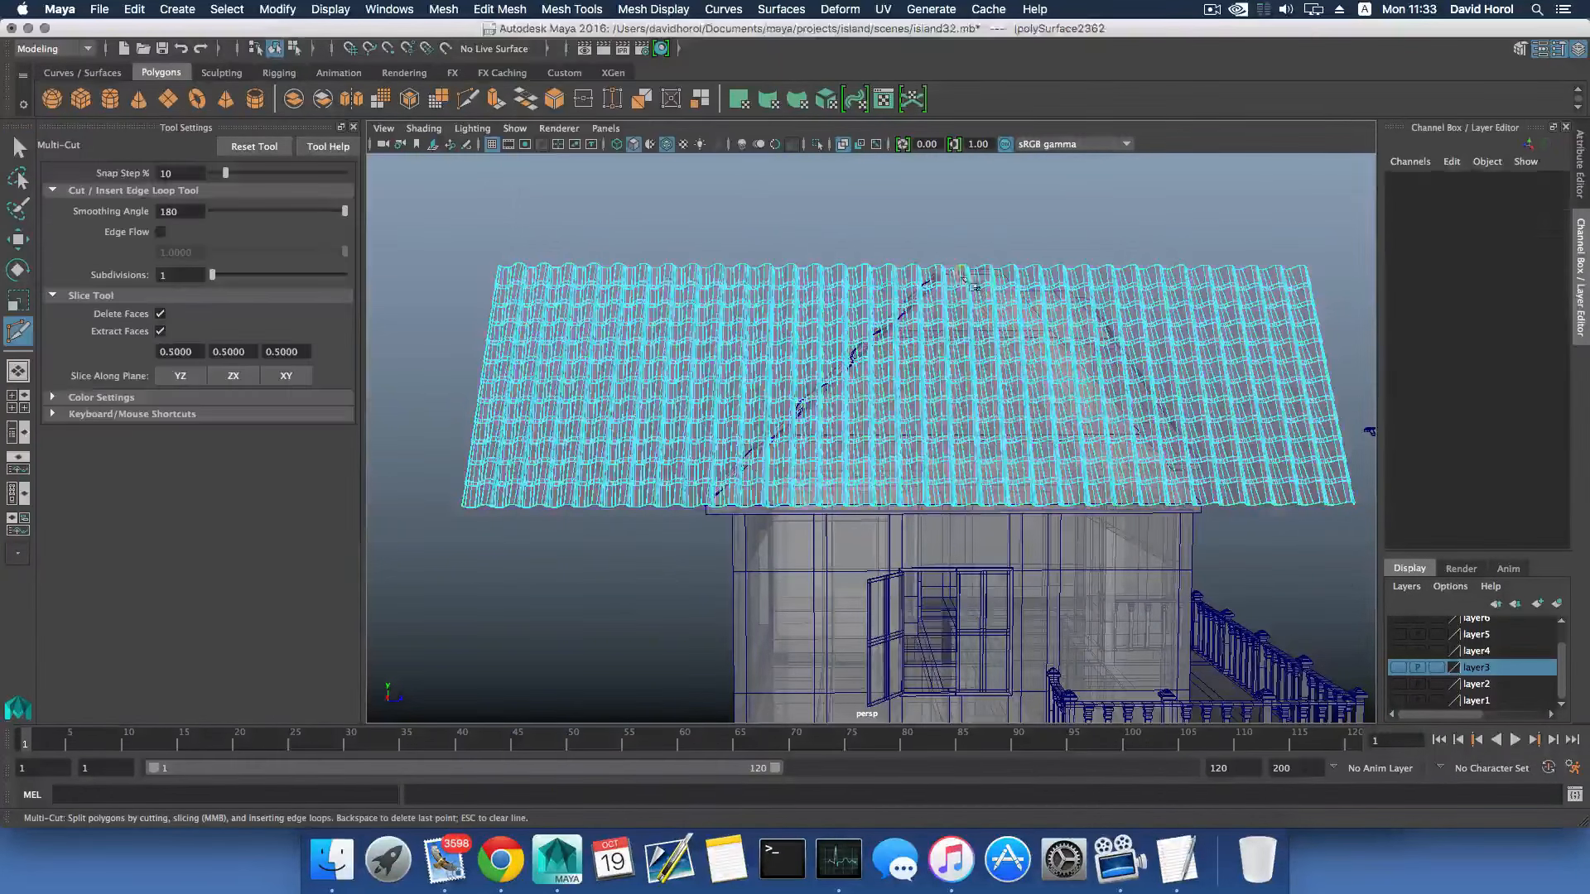
pyautogui.scroll(4, 892, 318)
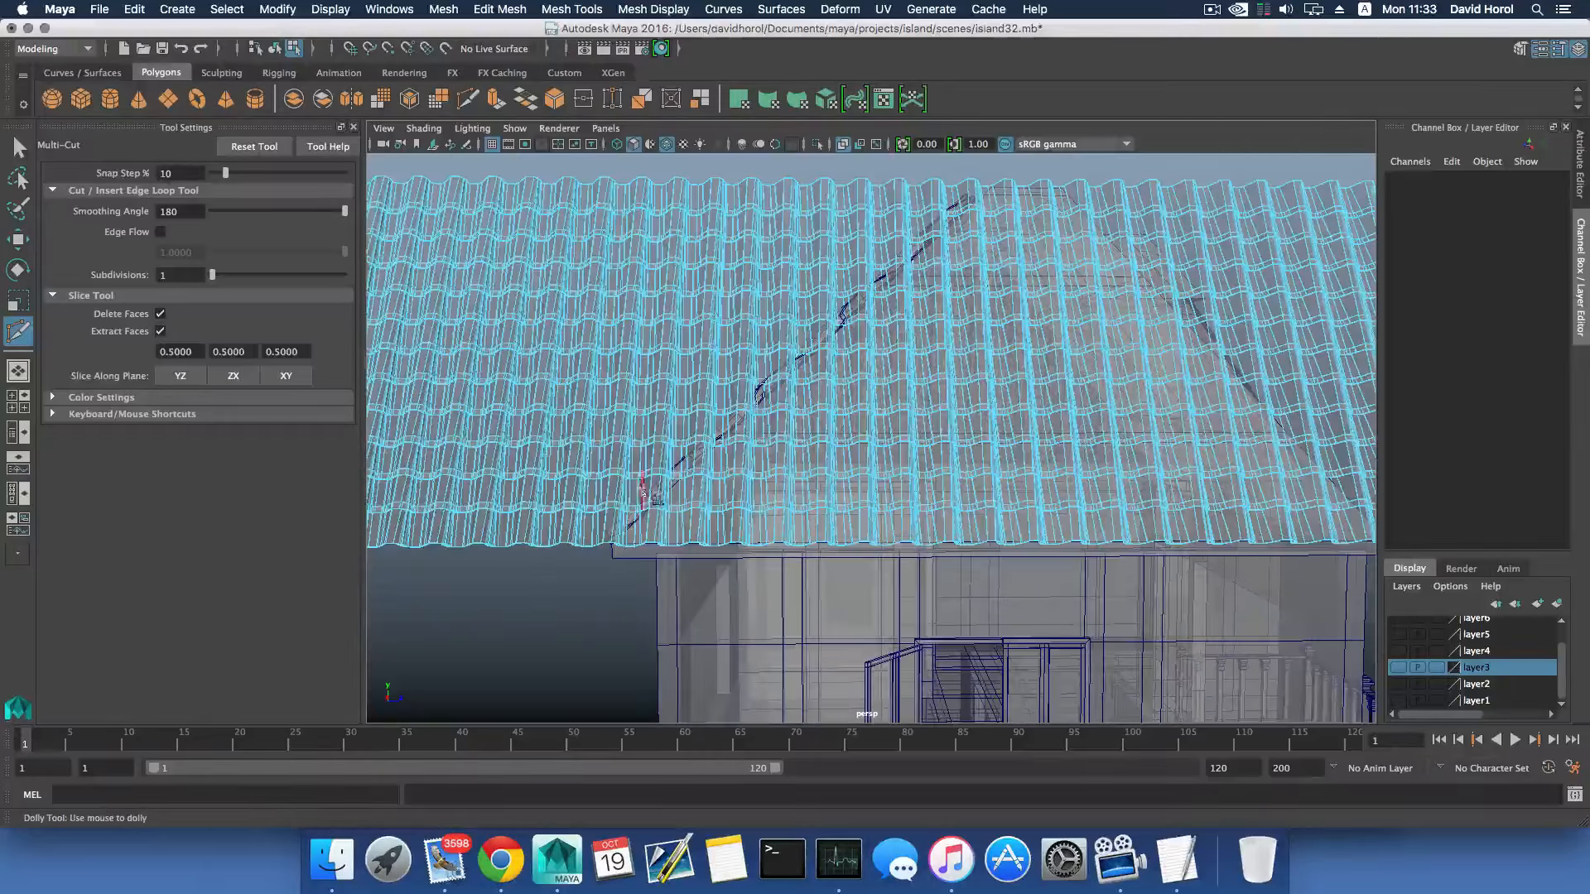
pyautogui.keyDown('alt'); pyautogui.moveTo(770, 410); pyautogui.dragTo(923, 224, button='middle'); pyautogui.keyUp('alt')
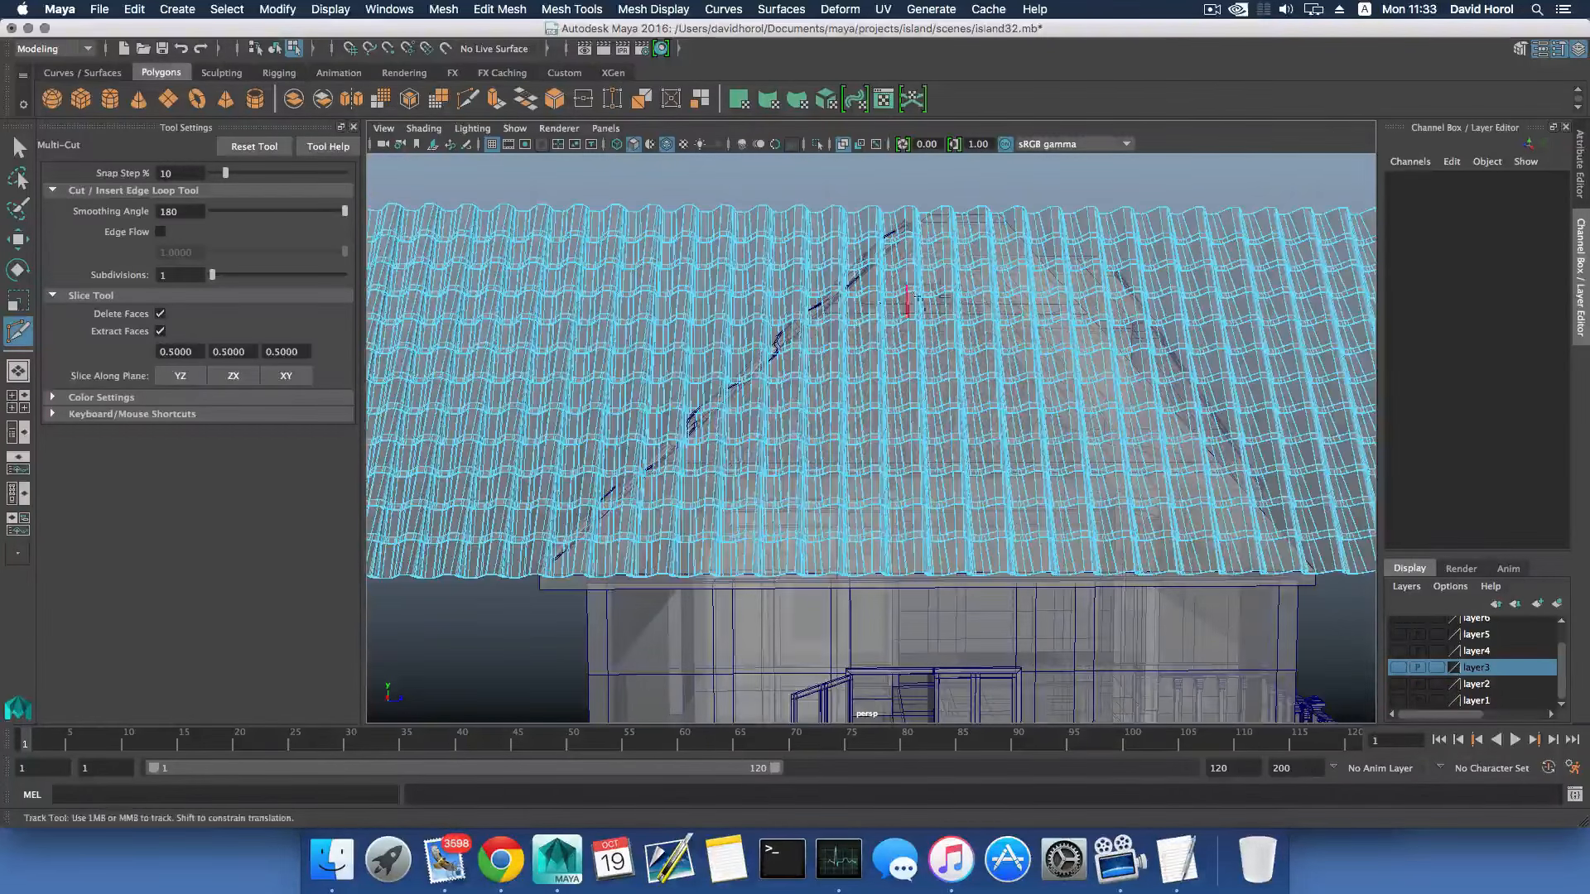
pyautogui.click(941, 197)
pyautogui.click(892, 188)
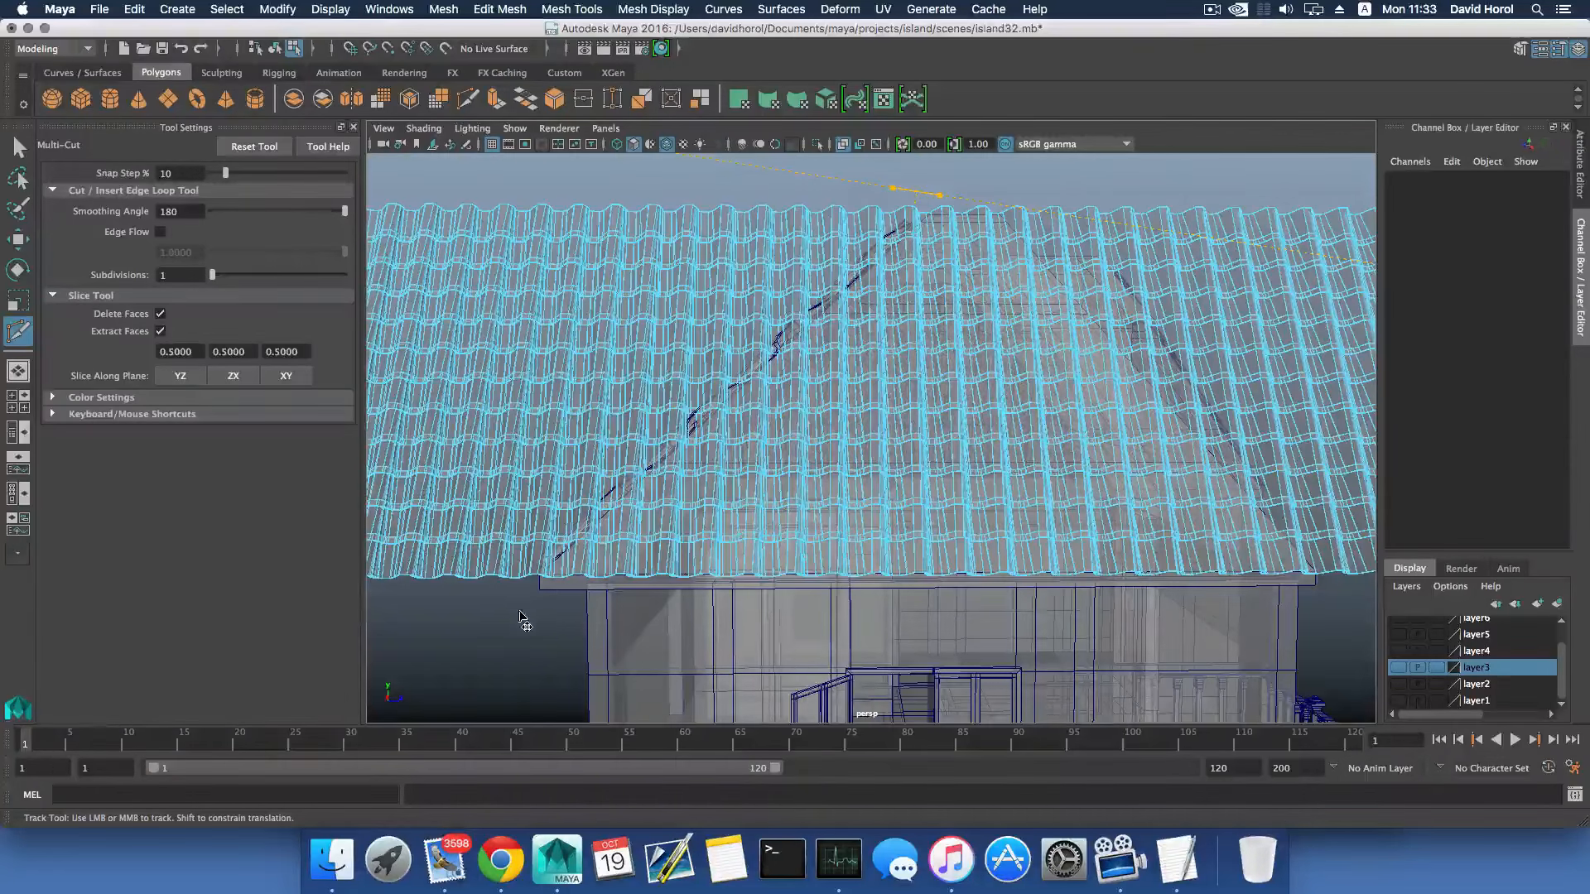
pyautogui.moveTo(940, 197); pyautogui.dragTo(540, 592)
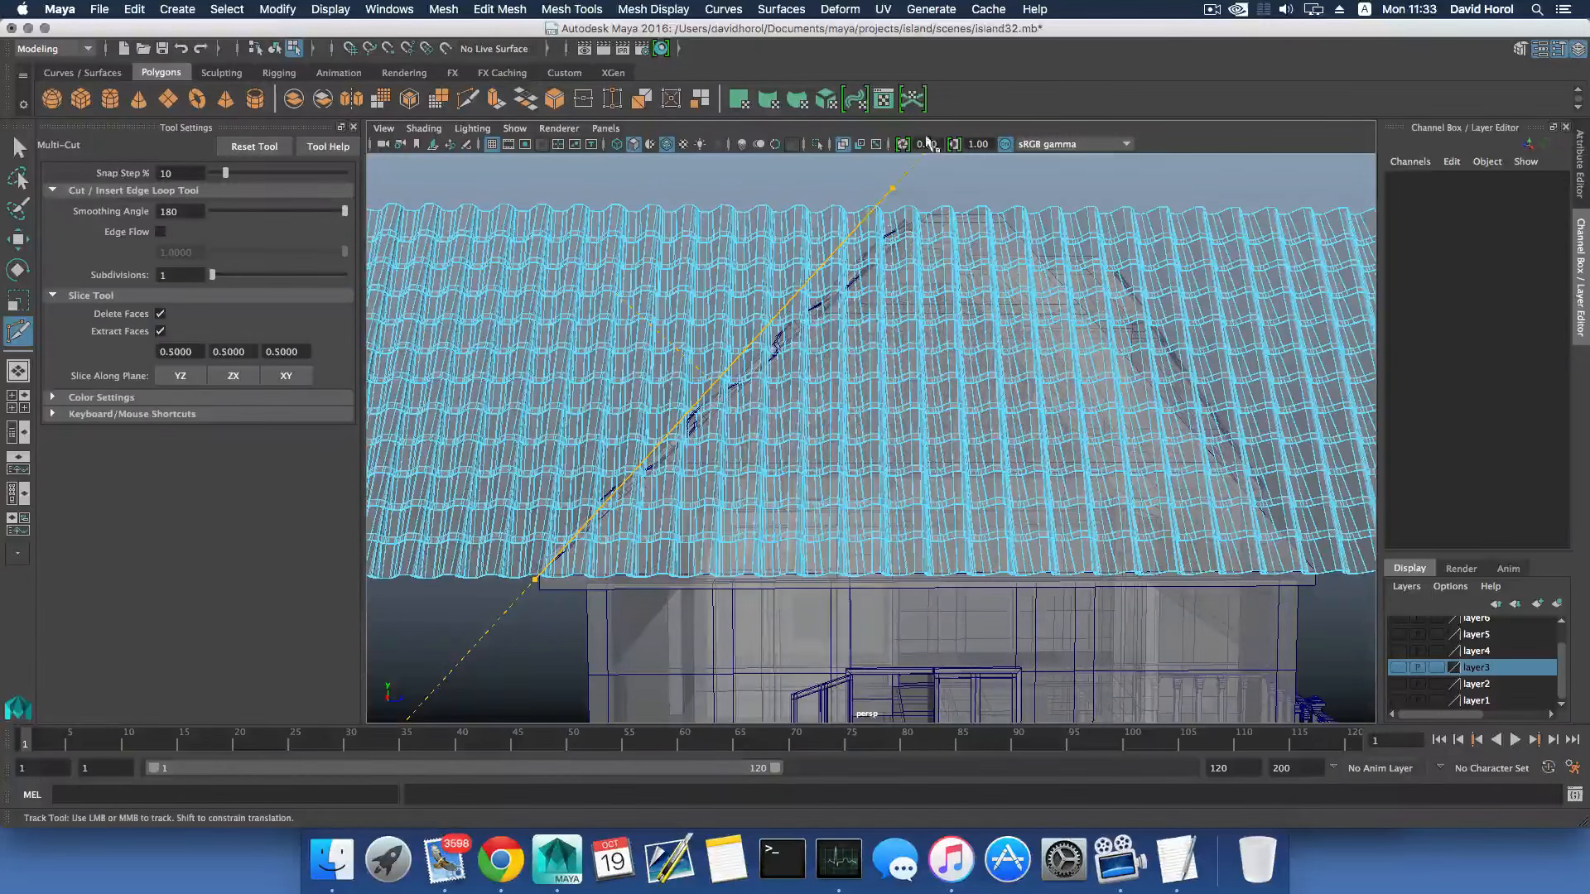
pyautogui.moveTo(897, 193); pyautogui.dragTo(941, 202)
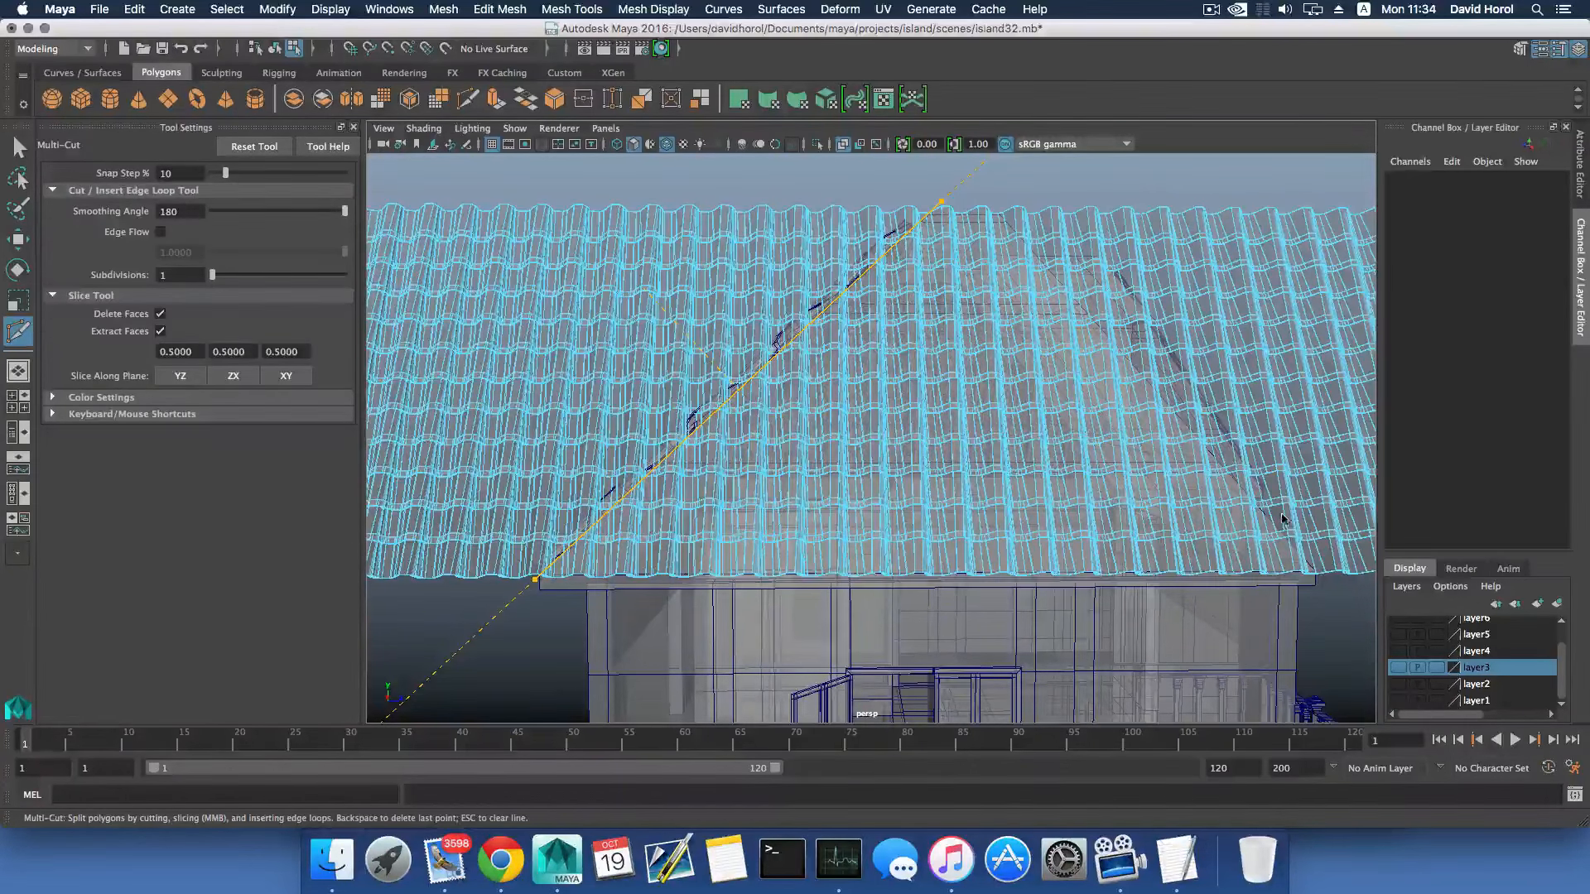
pyautogui.press('Return')
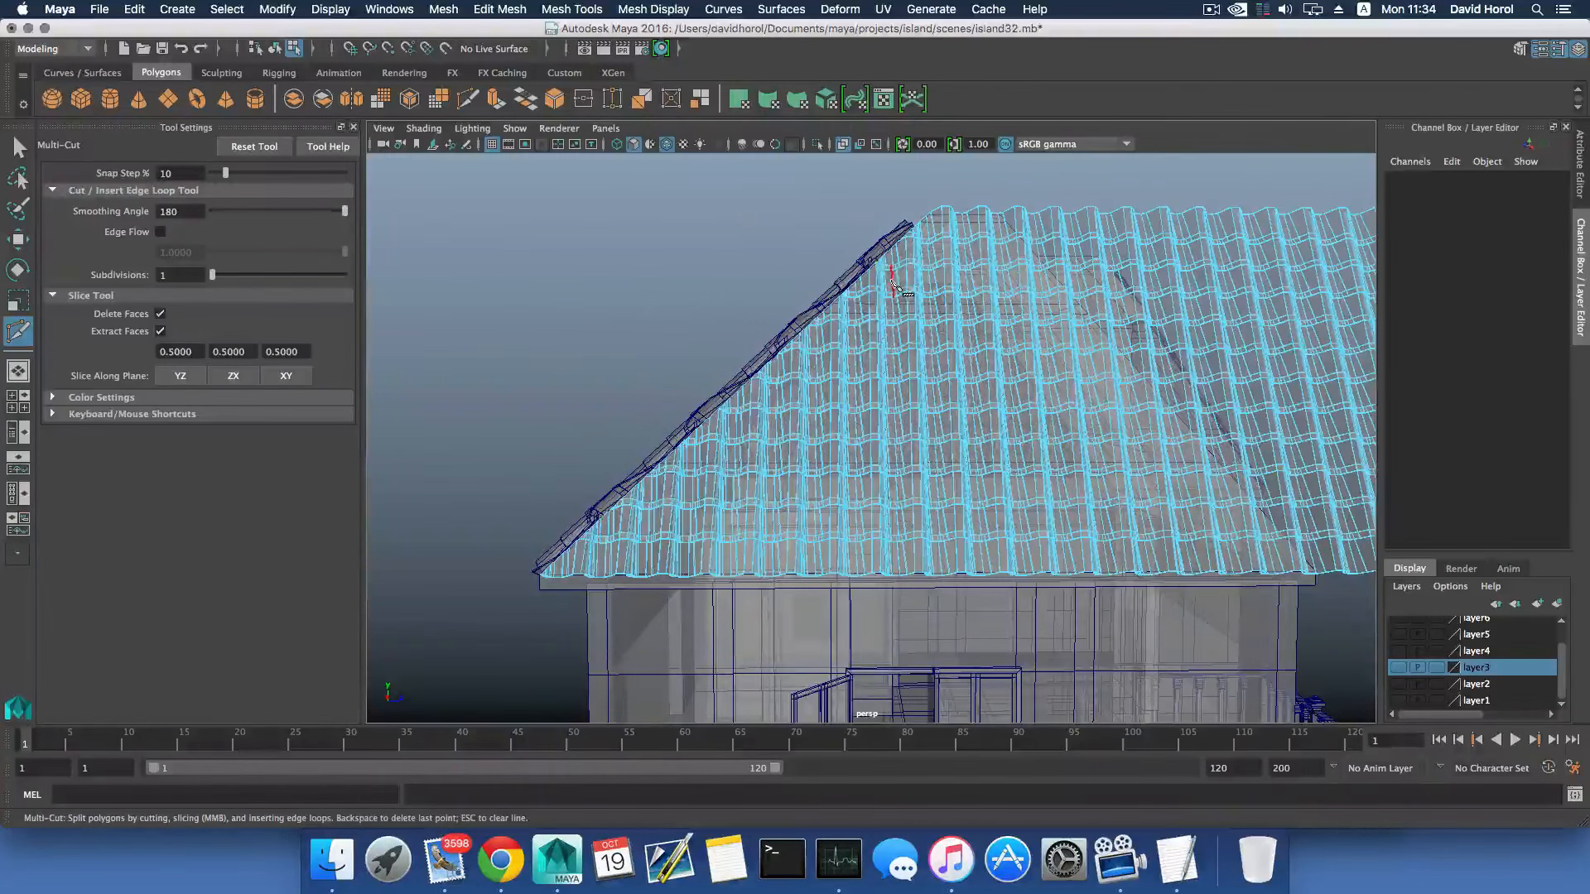
pyautogui.click(100, 9)
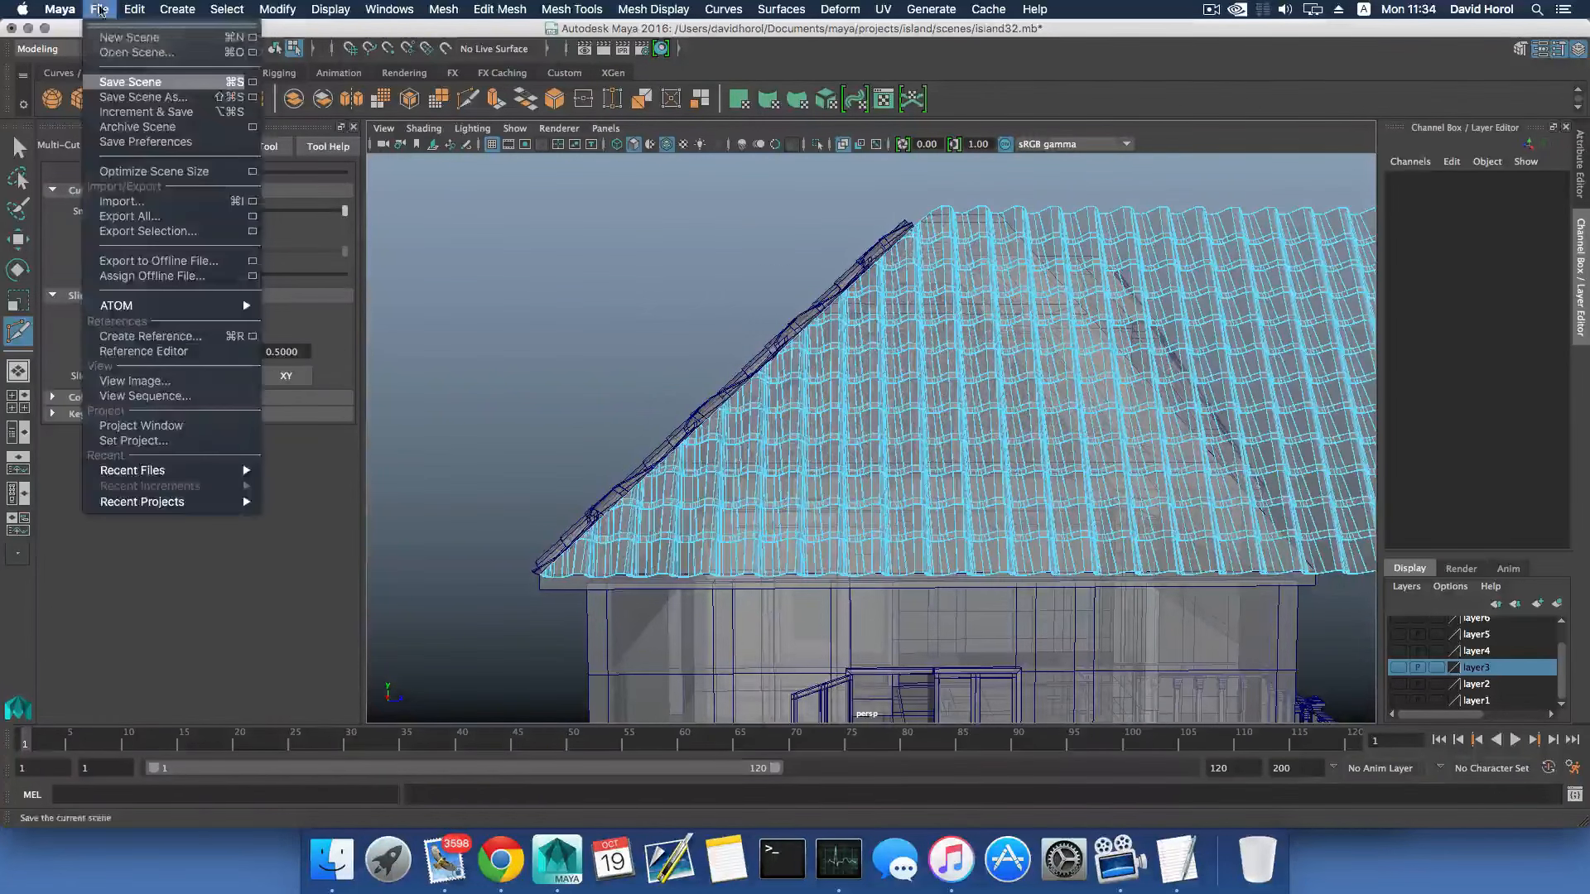
pyautogui.click(124, 81)
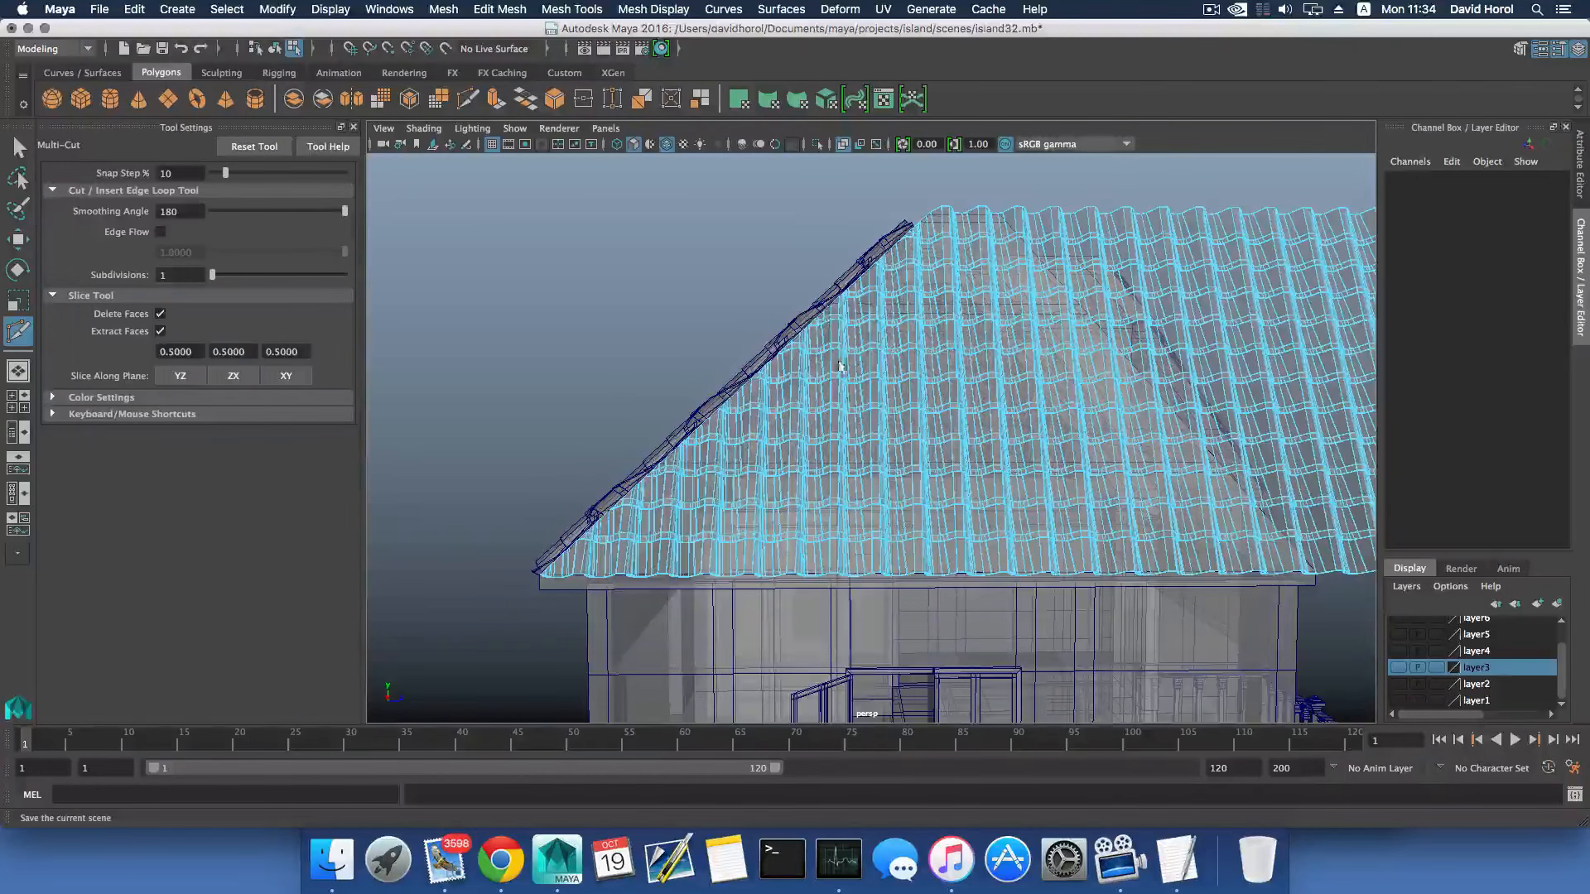
# - Slice the hip-end tile mesh along the right hip from ridge to eave corner, removing the tiles beyond it
pyautogui.scroll(3, 885, 302)
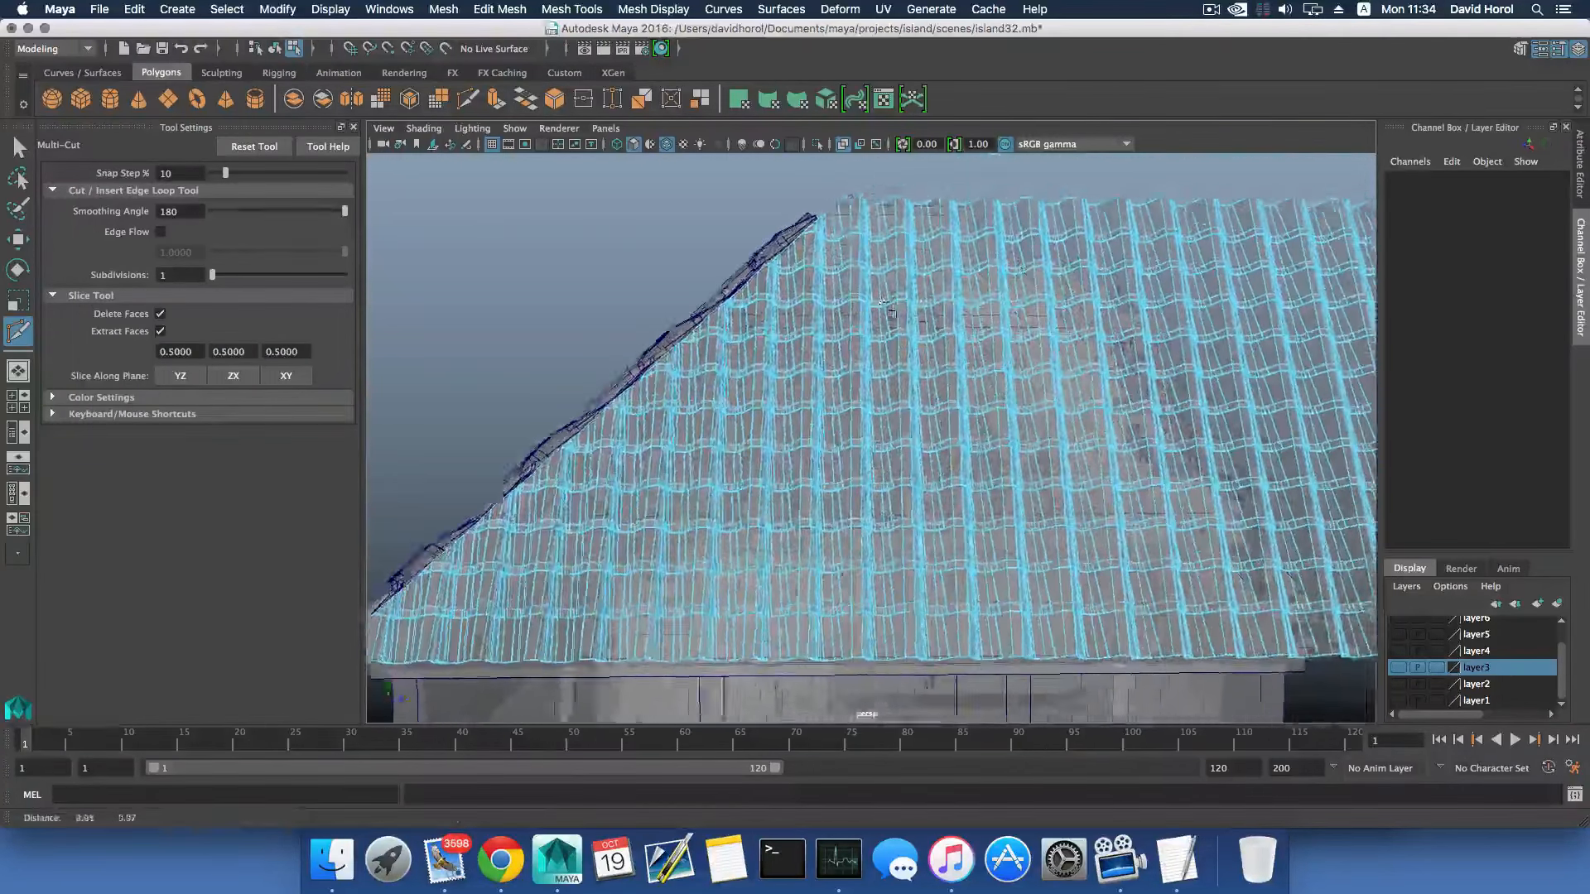
pyautogui.keyDown('alt'); pyautogui.moveTo(885, 302); pyautogui.dragTo(828, 306, button='middle'); pyautogui.keyUp('alt')
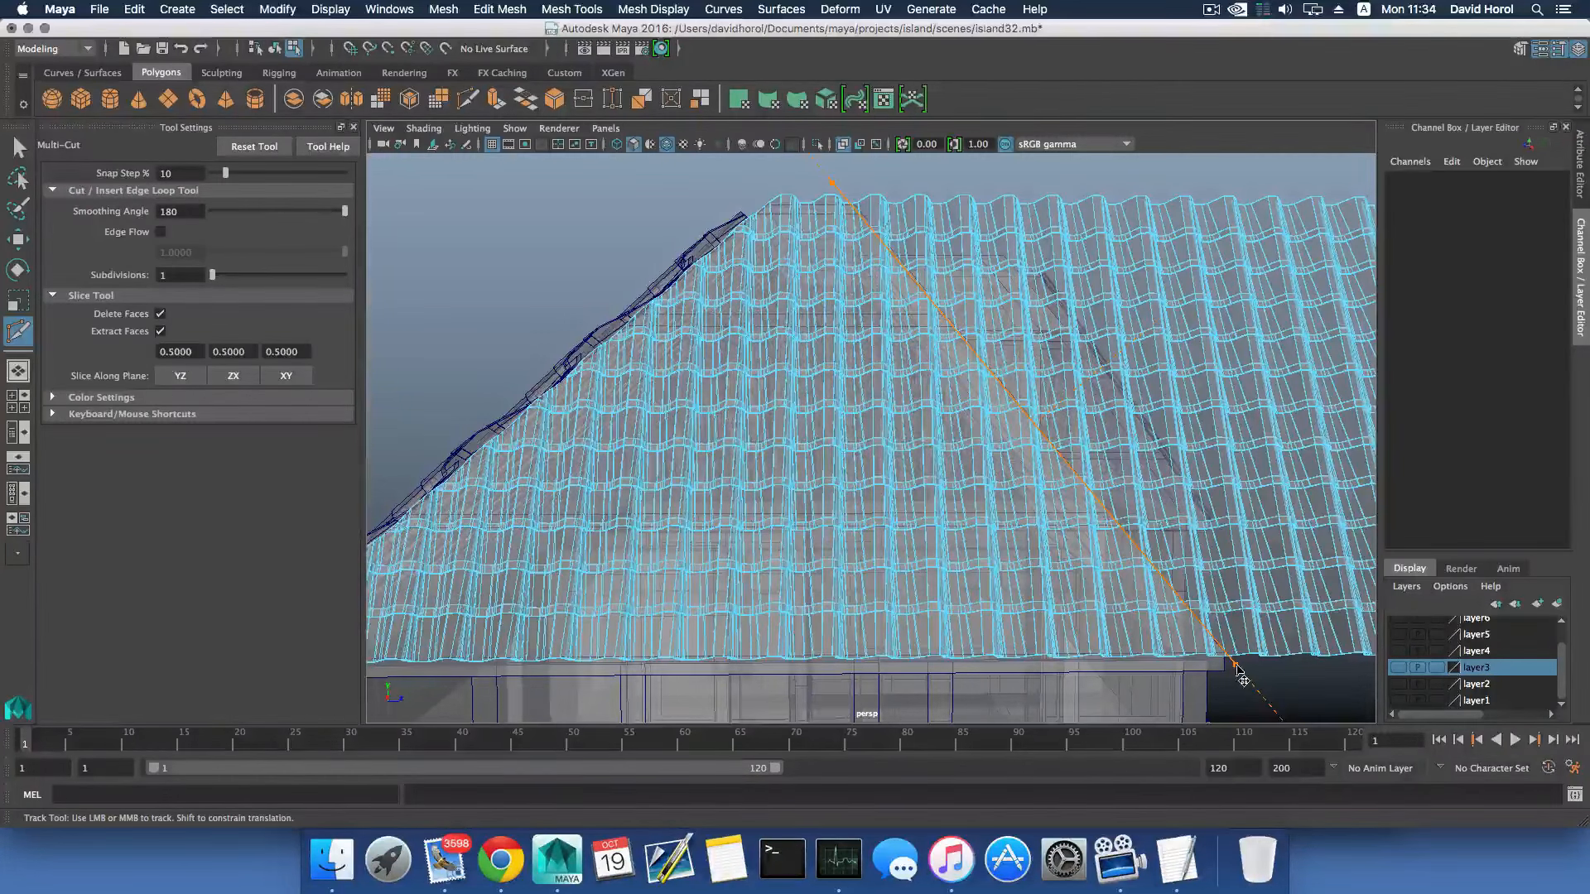
pyautogui.click(1235, 665)
pyautogui.moveTo(836, 184); pyautogui.dragTo(838, 182)
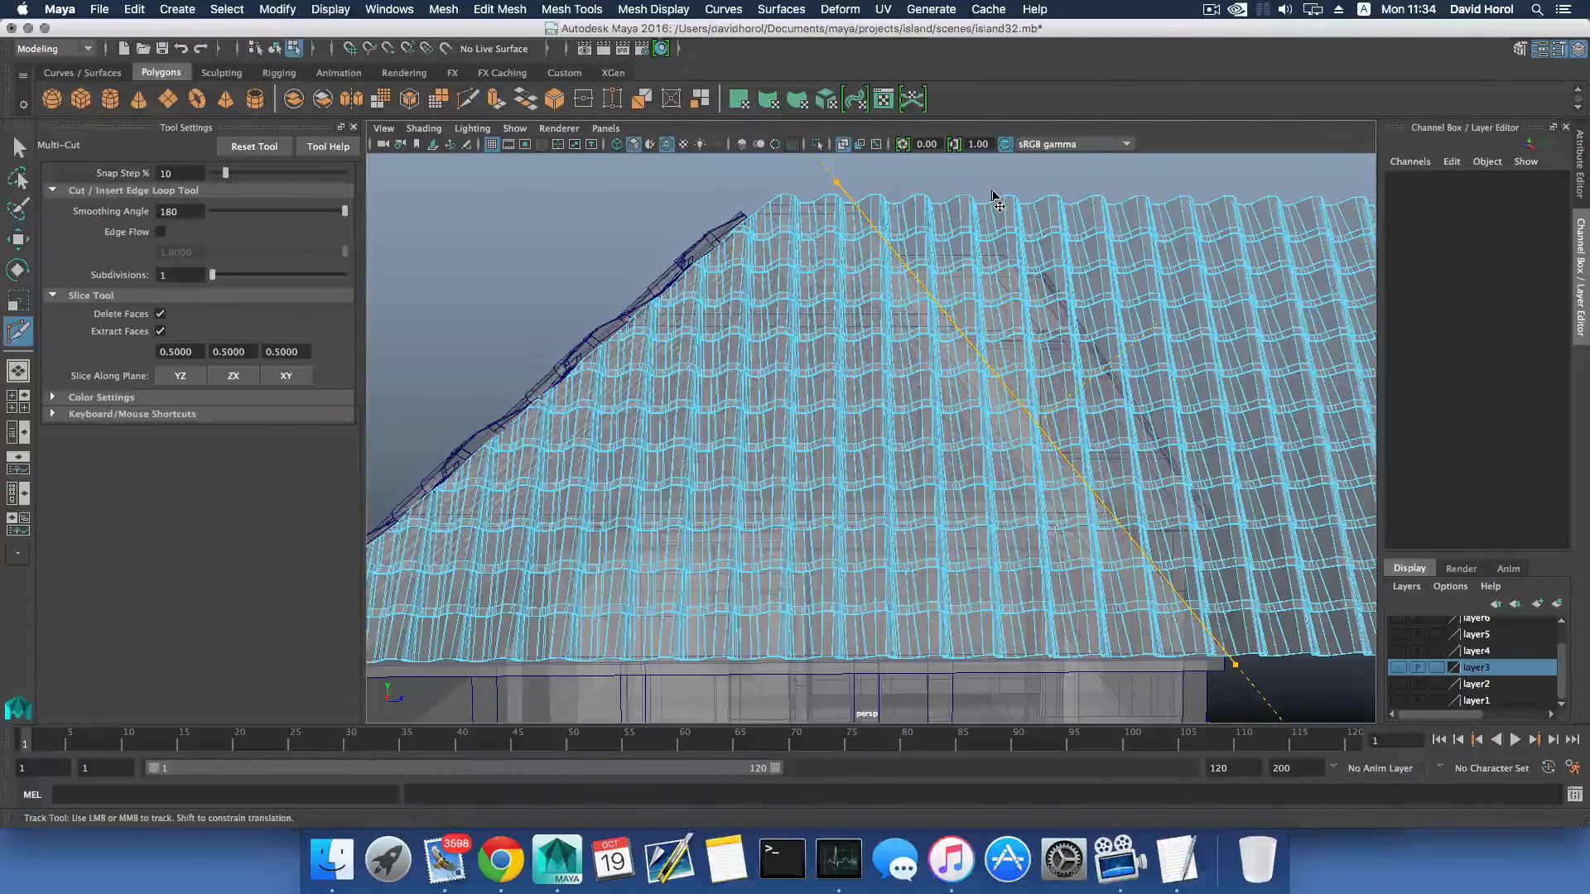
pyautogui.press('Return')
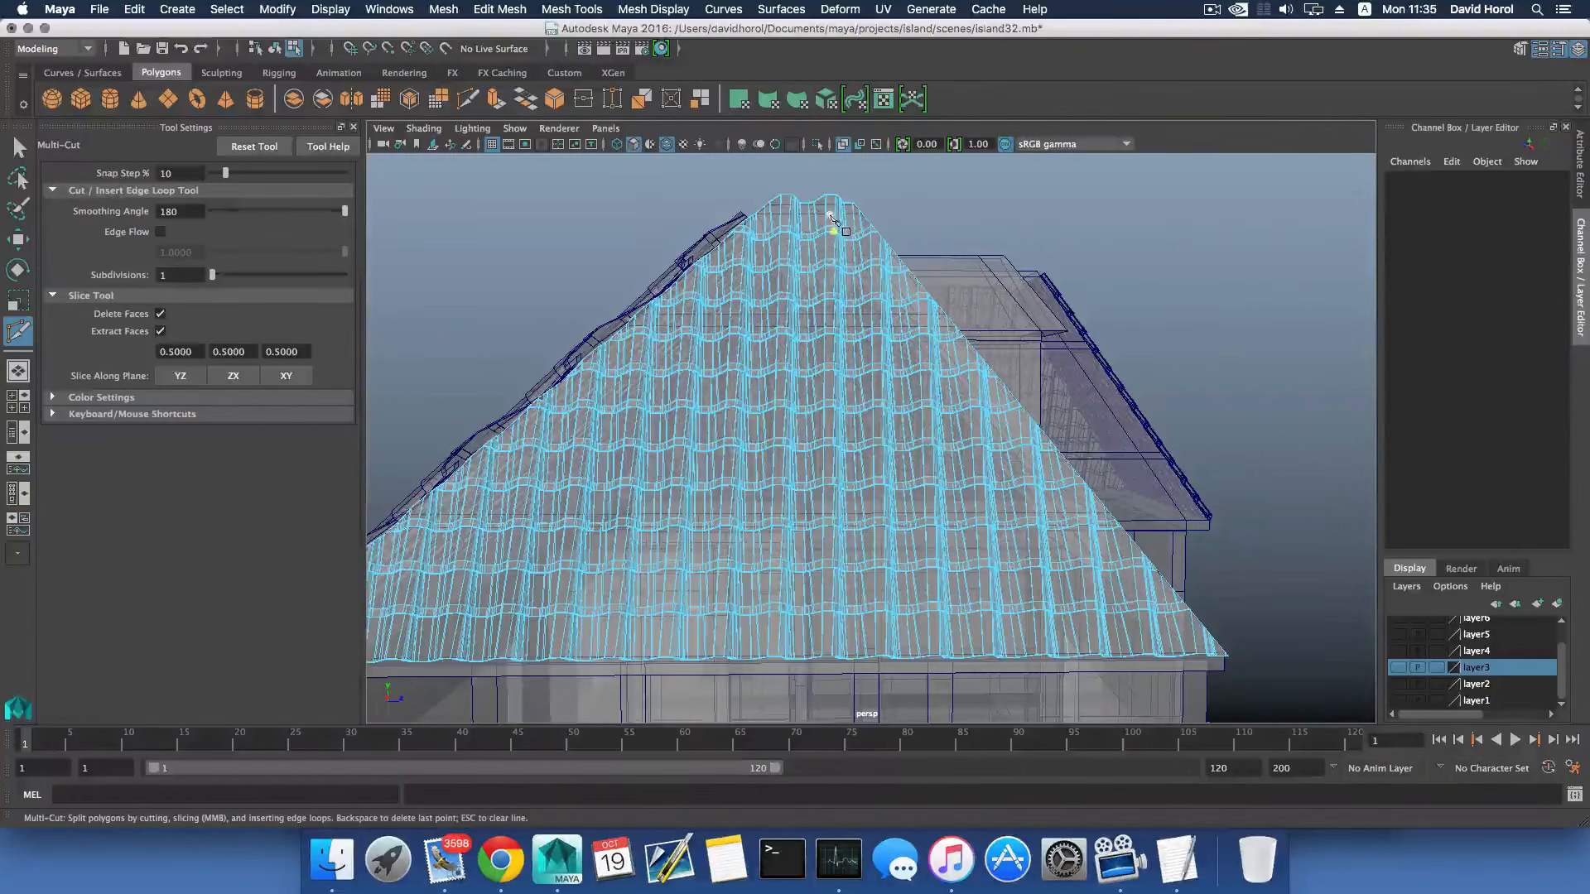
# - Trim the peak of the hip-end tile mesh with a horizontal slice at ridge height
pyautogui.press('F8')
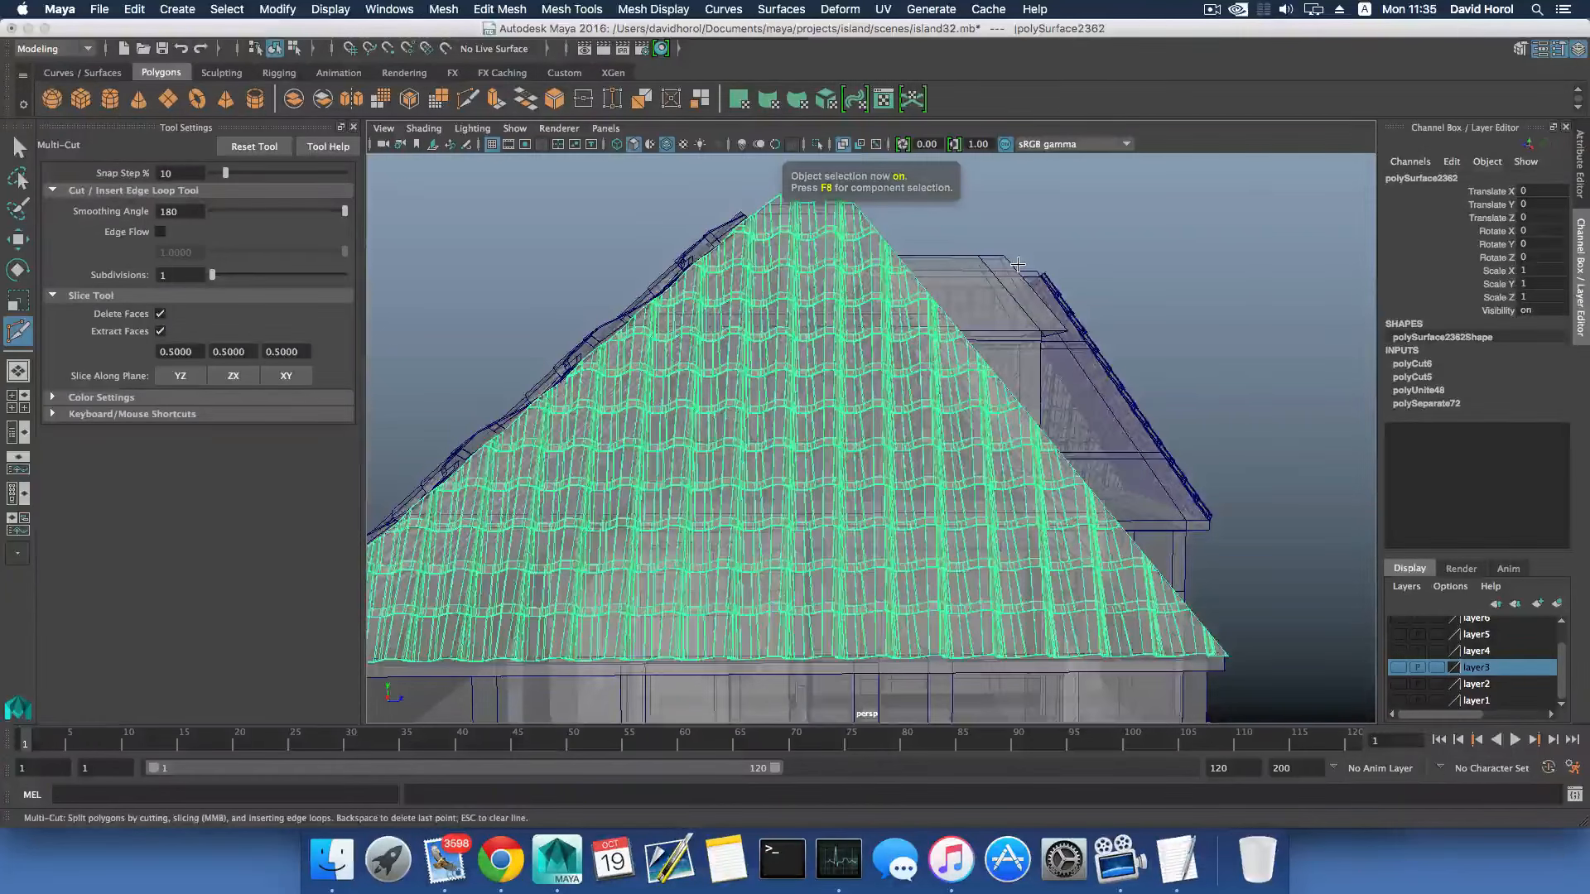
pyautogui.keyDown('alt'); pyautogui.moveTo(1017, 264); pyautogui.dragTo(844, 306); pyautogui.keyUp('alt')
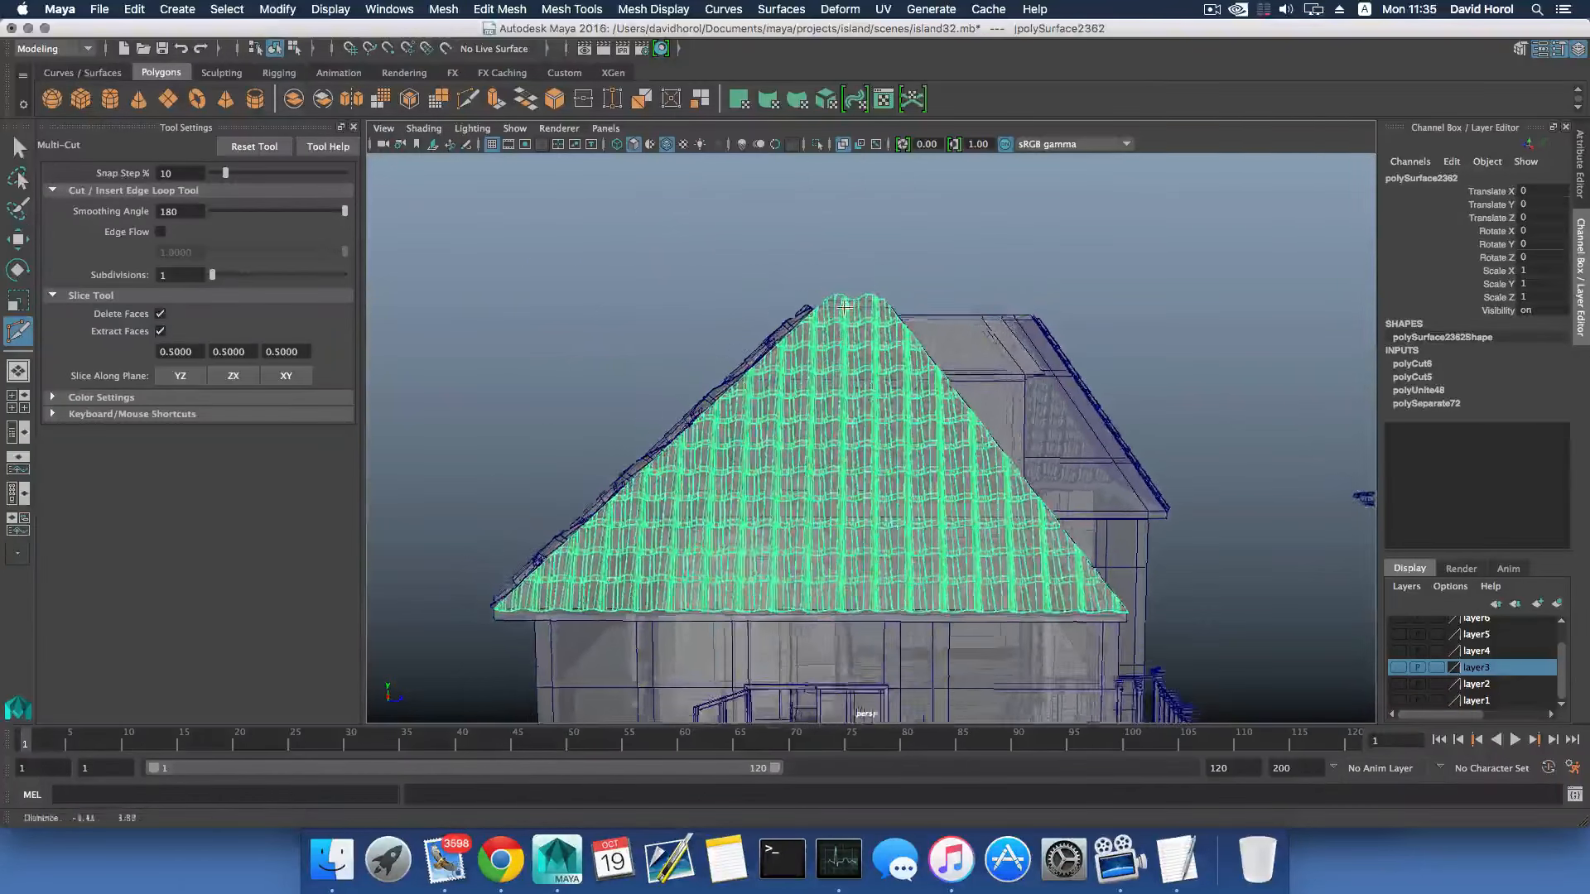
pyautogui.scroll(5, 844, 307)
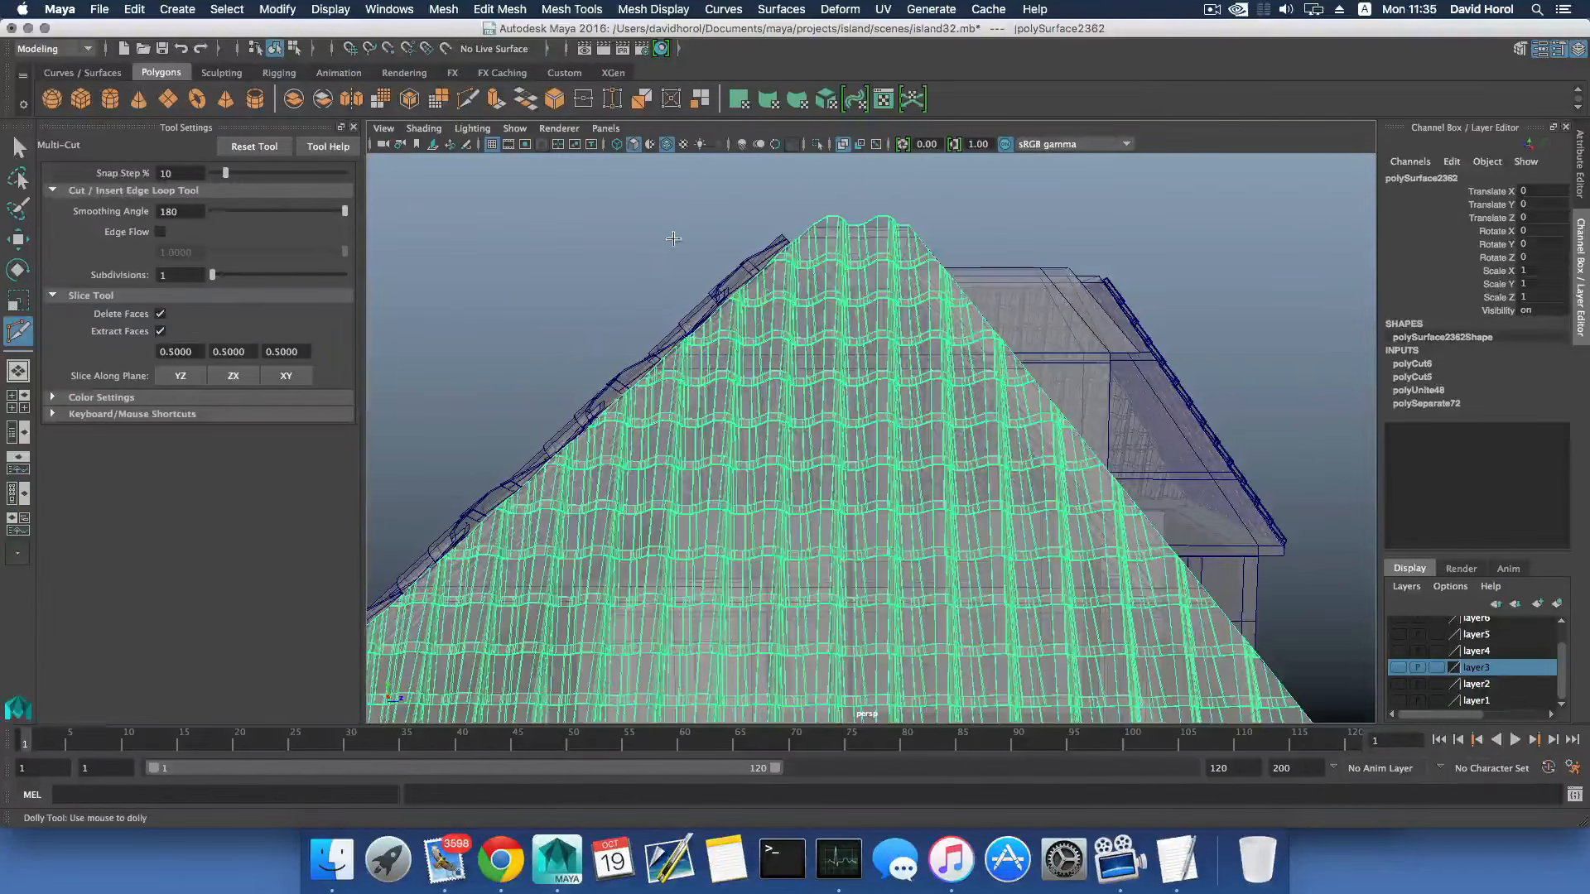
pyautogui.click(766, 229)
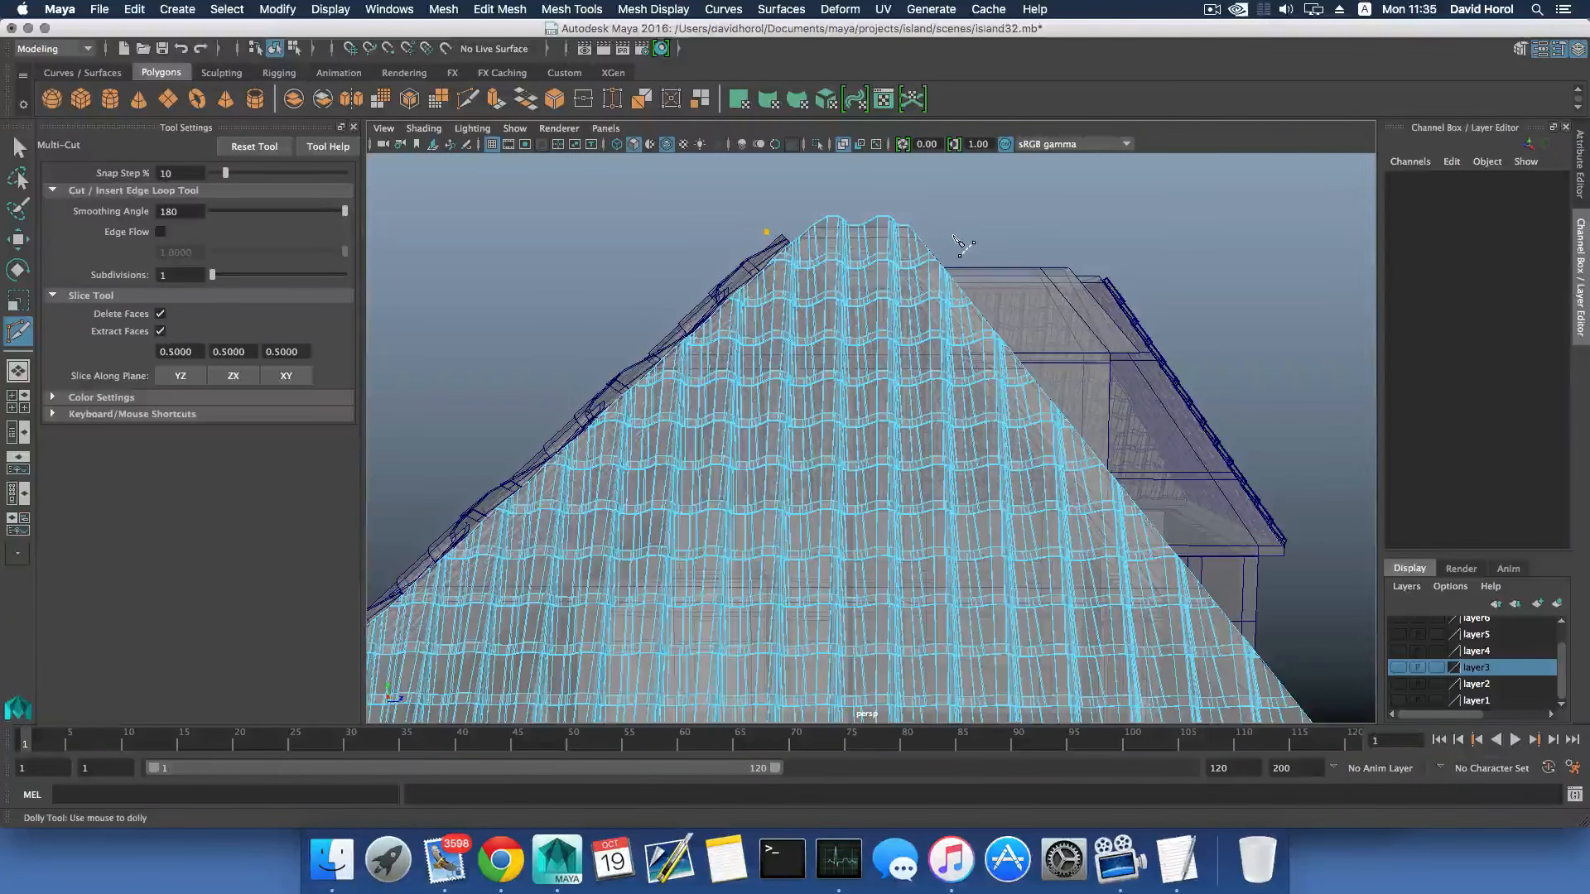
pyautogui.moveTo(954, 233); pyautogui.dragTo(766, 232)
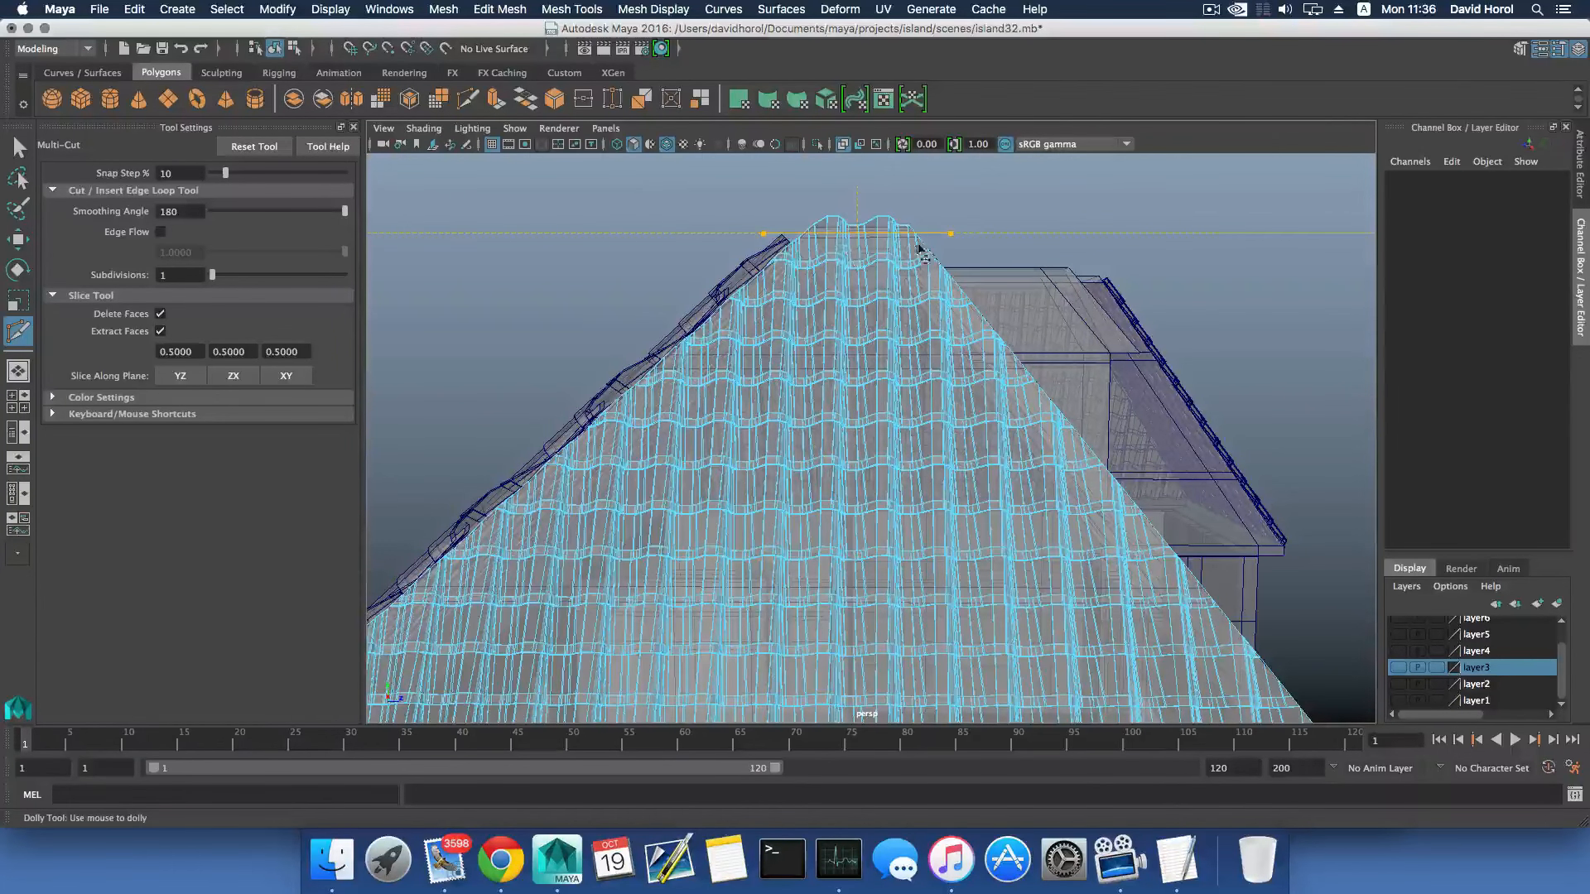
pyautogui.press('Return')
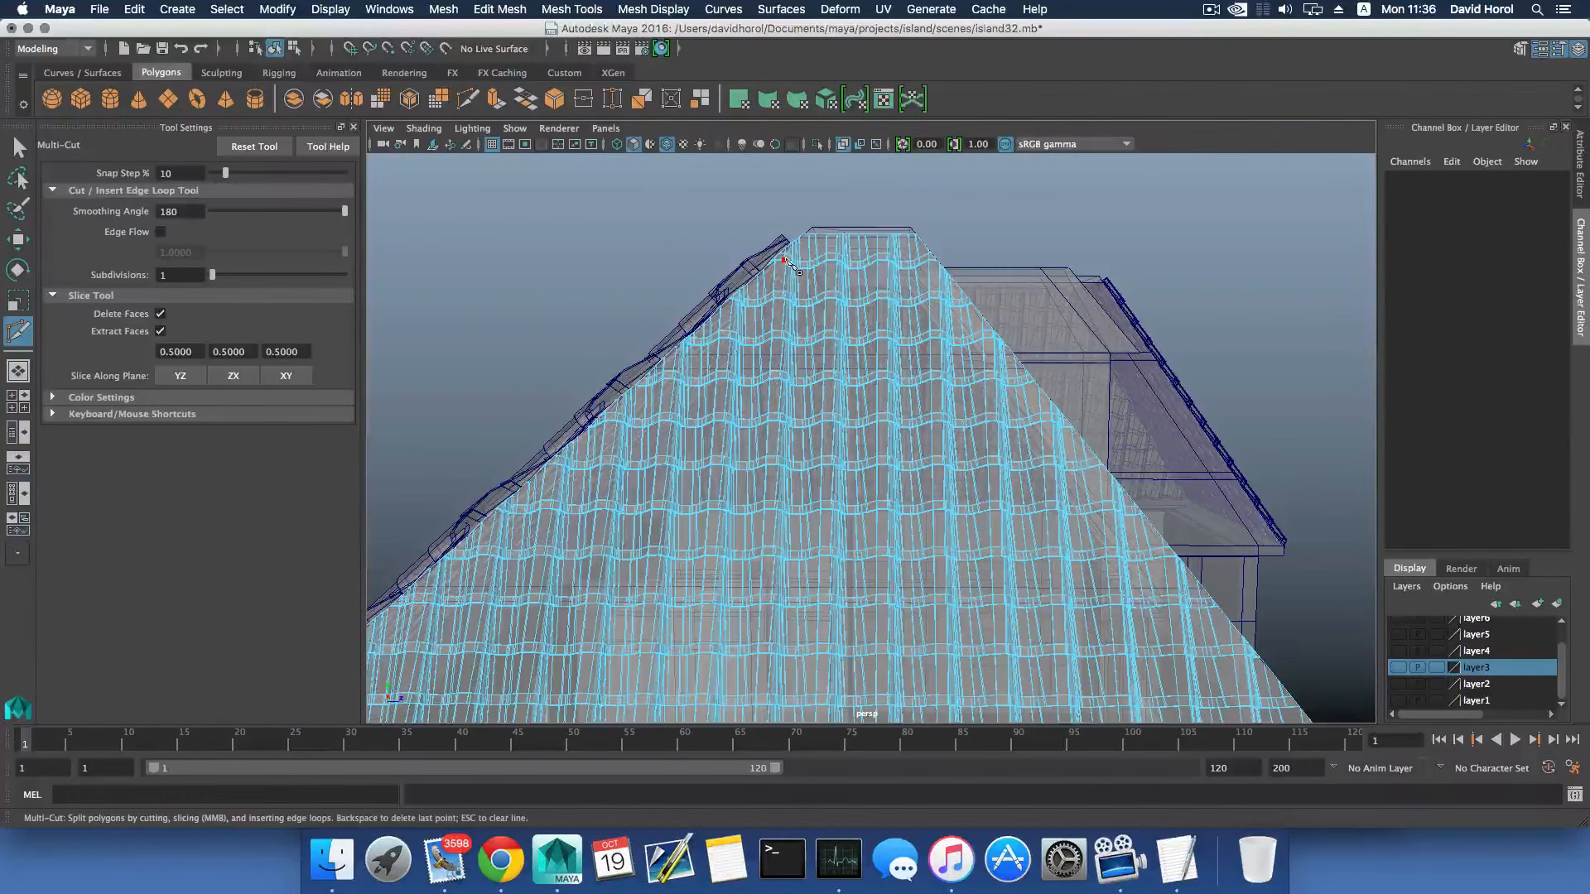
# - Leave the Multi-Cut tool and select the spare tile sheet standing beside the house
pyautogui.scroll(-6, 989, 257)
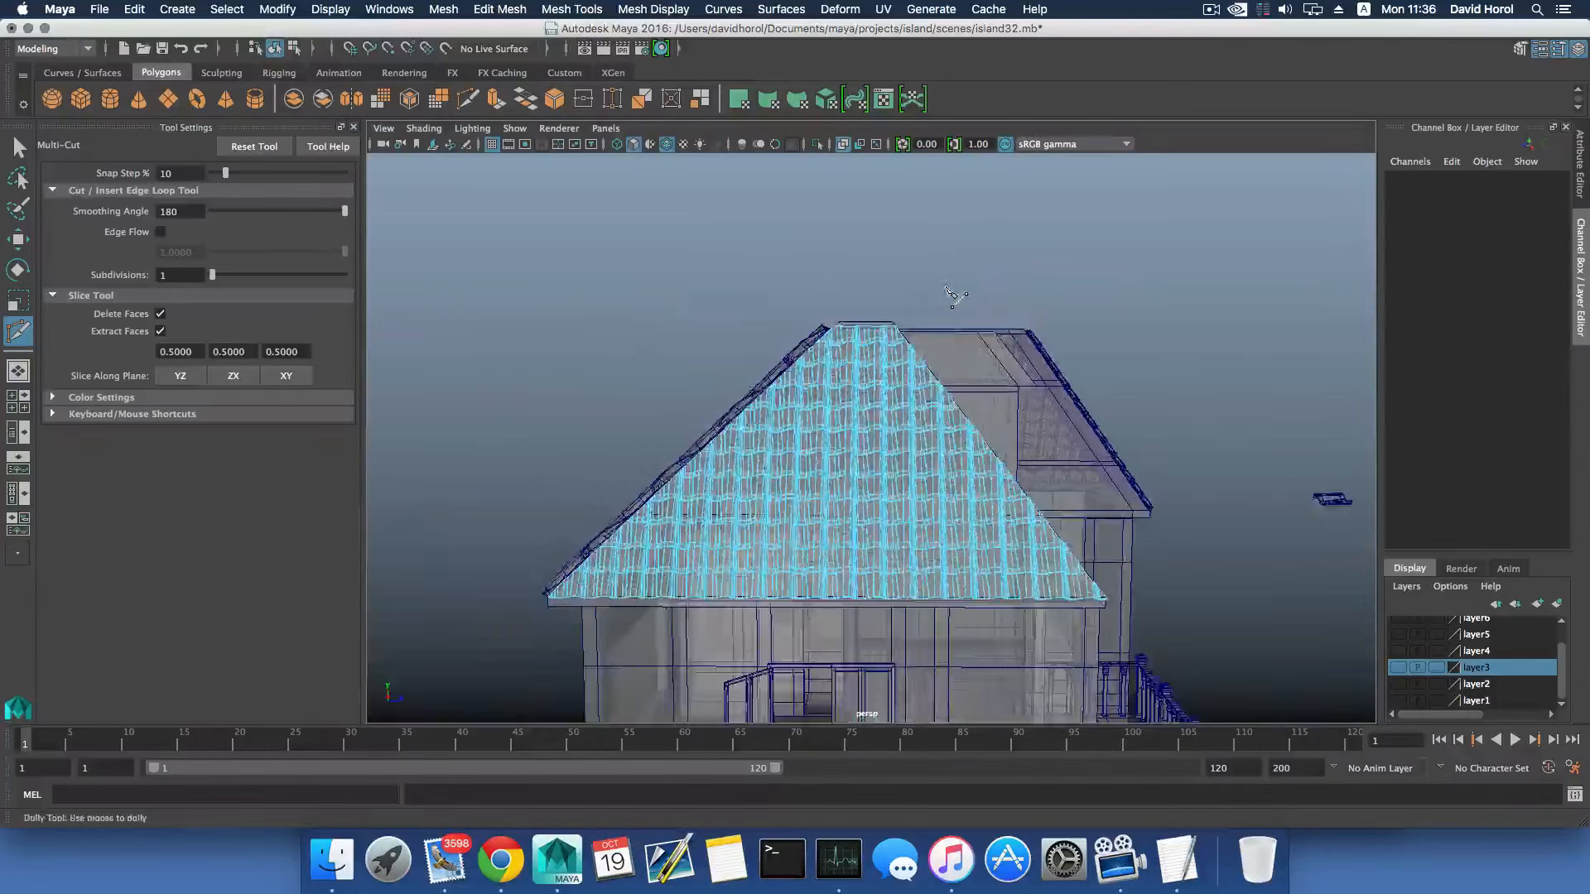
pyautogui.keyDown('alt'); pyautogui.moveTo(953, 285); pyautogui.dragTo(763, 320); pyautogui.keyUp('alt')
pyautogui.keyDown('alt'); pyautogui.moveTo(763, 320); pyautogui.dragTo(770, 317, button='right'); pyautogui.keyUp('alt')
pyautogui.keyDown('alt'); pyautogui.moveTo(775, 319); pyautogui.dragTo(810, 338, button='middle'); pyautogui.keyUp('alt')
pyautogui.keyDown('alt'); pyautogui.moveTo(810, 338); pyautogui.dragTo(977, 306); pyautogui.keyUp('alt')
pyautogui.keyDown('alt'); pyautogui.moveTo(977, 307); pyautogui.dragTo(762, 329, button='middle'); pyautogui.keyUp('alt')
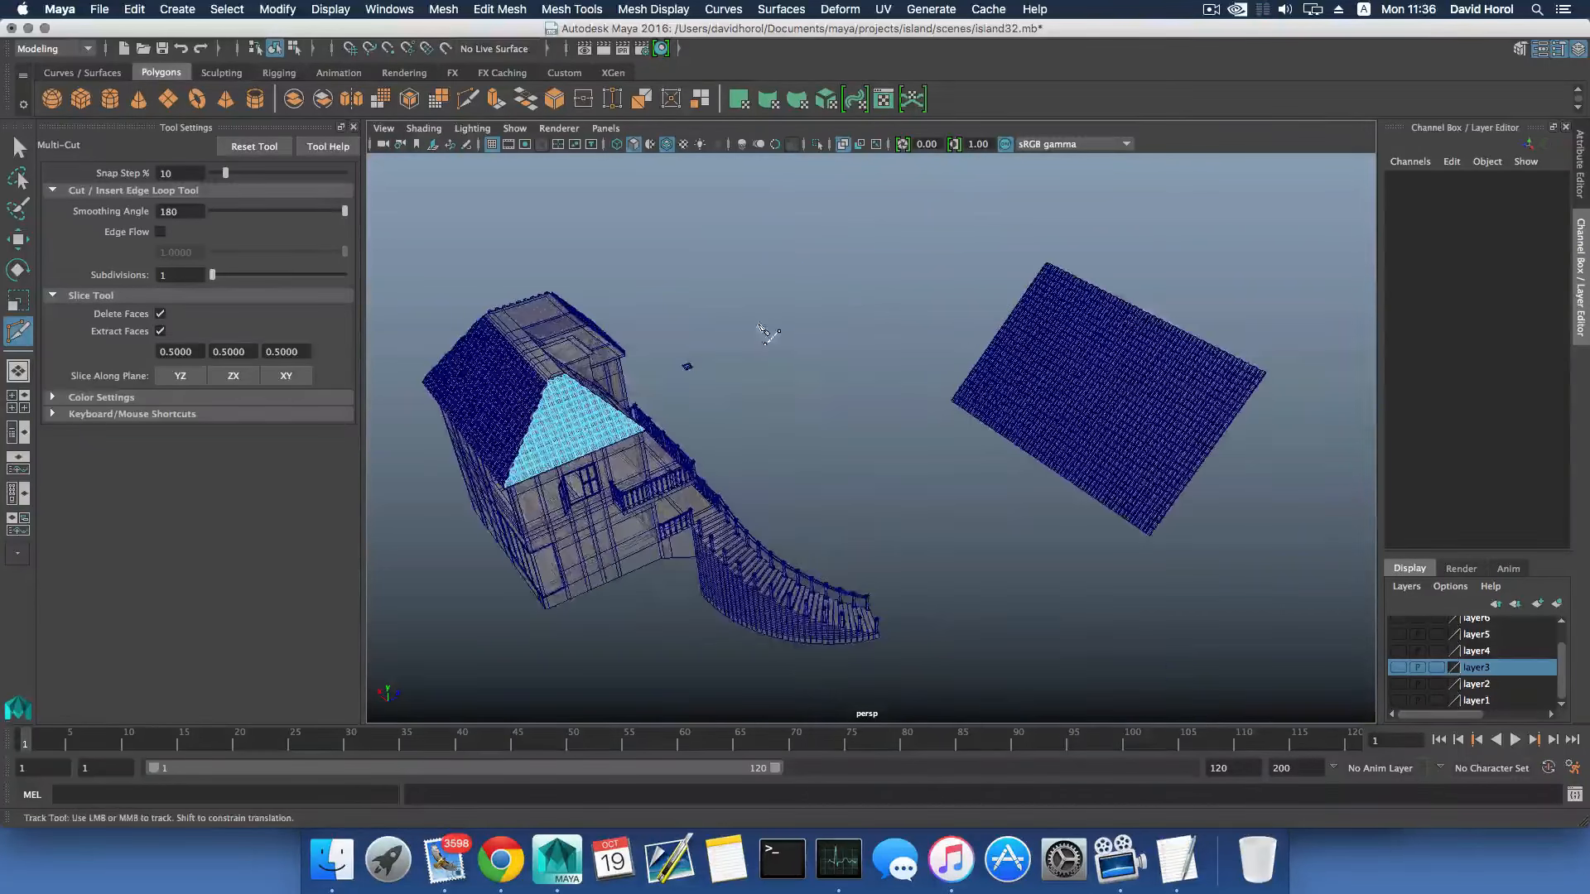
pyautogui.click(19, 147)
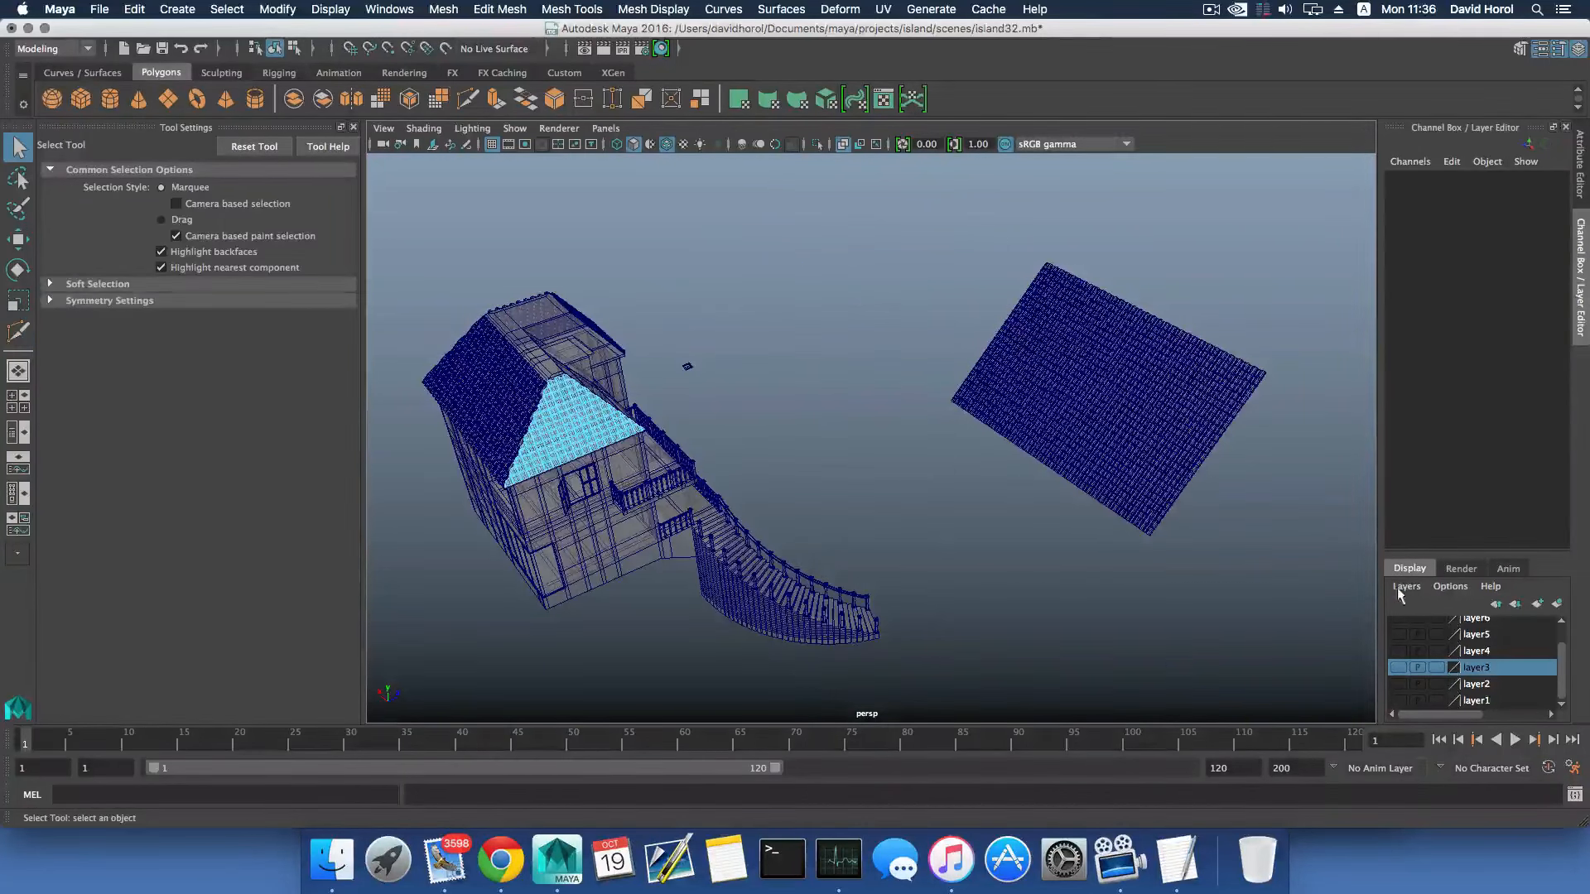
pyautogui.moveTo(1398, 589); pyautogui.dragTo(1401, 581)
pyautogui.press('e')
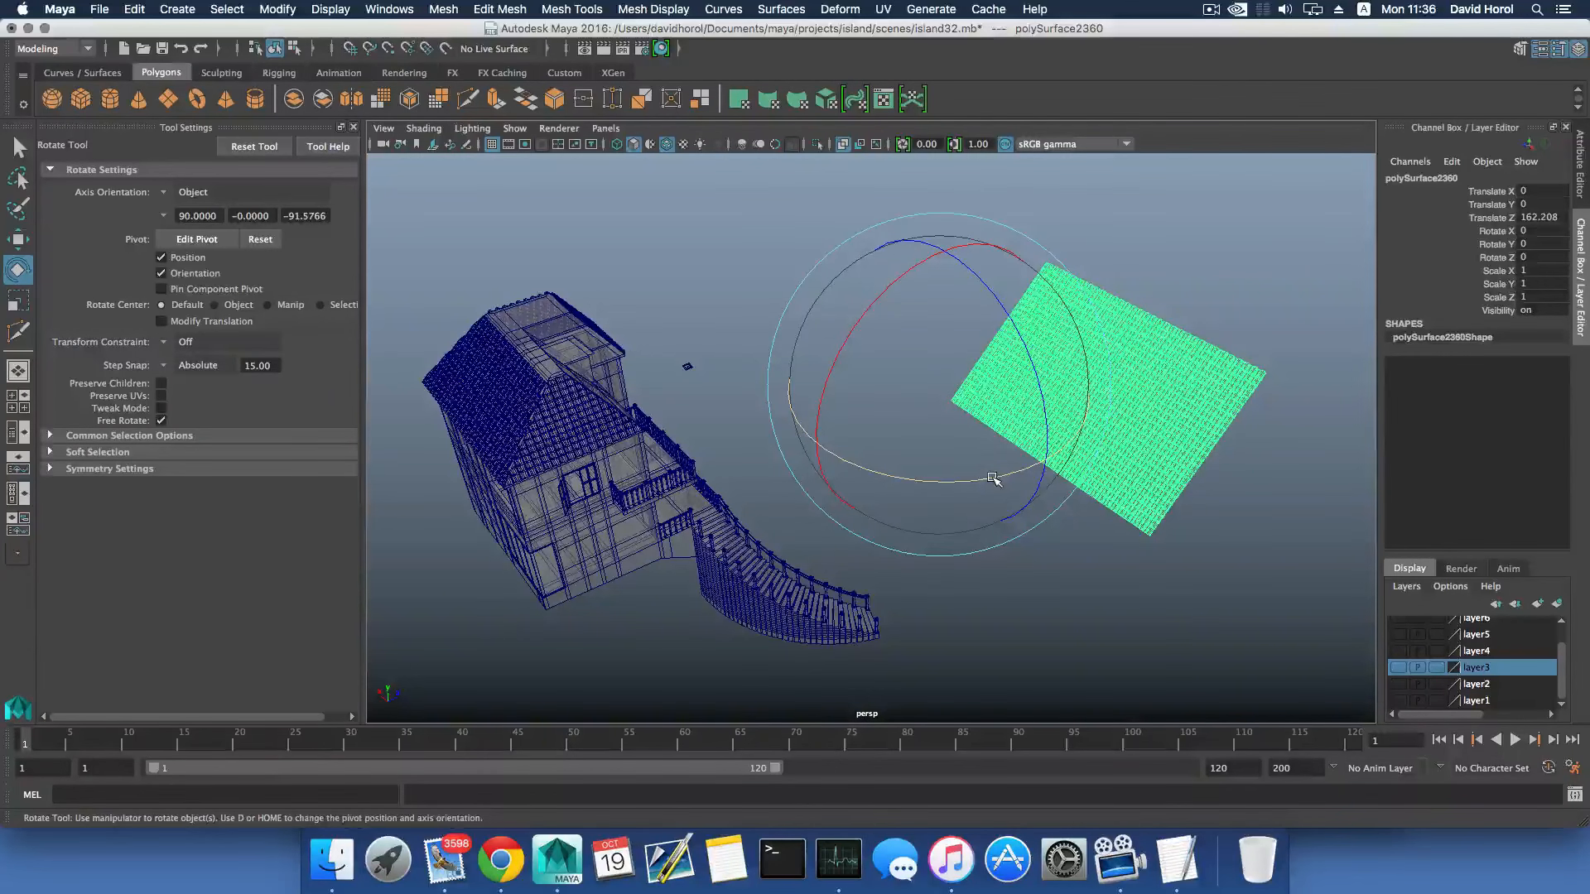
pyautogui.moveTo(994, 479); pyautogui.dragTo(1162, 375)
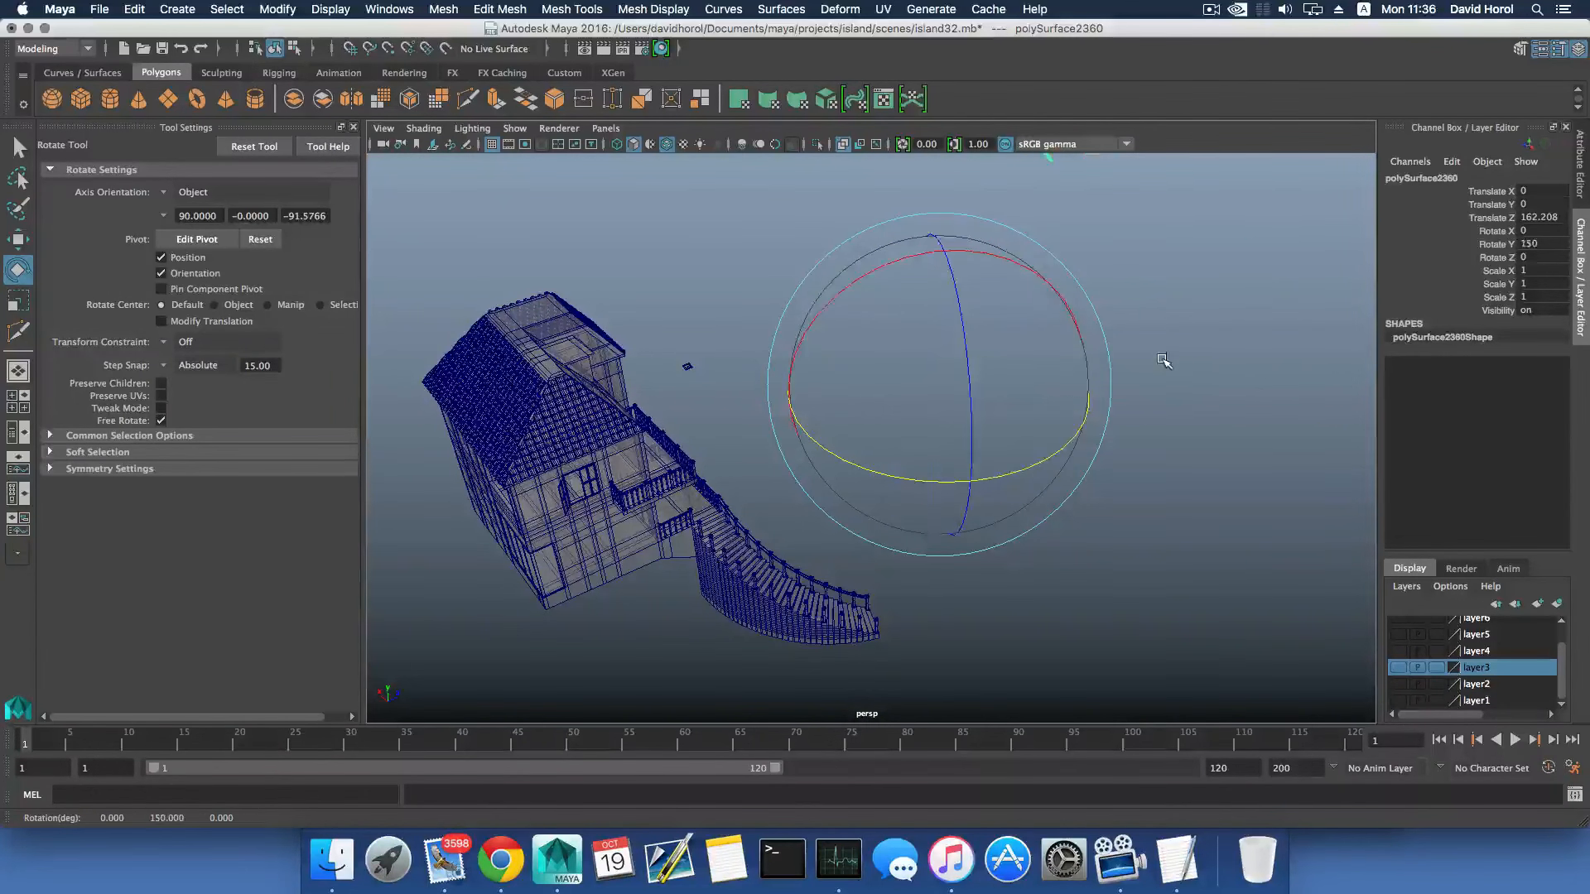
pyautogui.hotkey('ctrl', 'z')
# - Center the spare tile sheet's pivot, then duplicate the sheet and offset the copy along X to 55.628
pyautogui.click(277, 10)
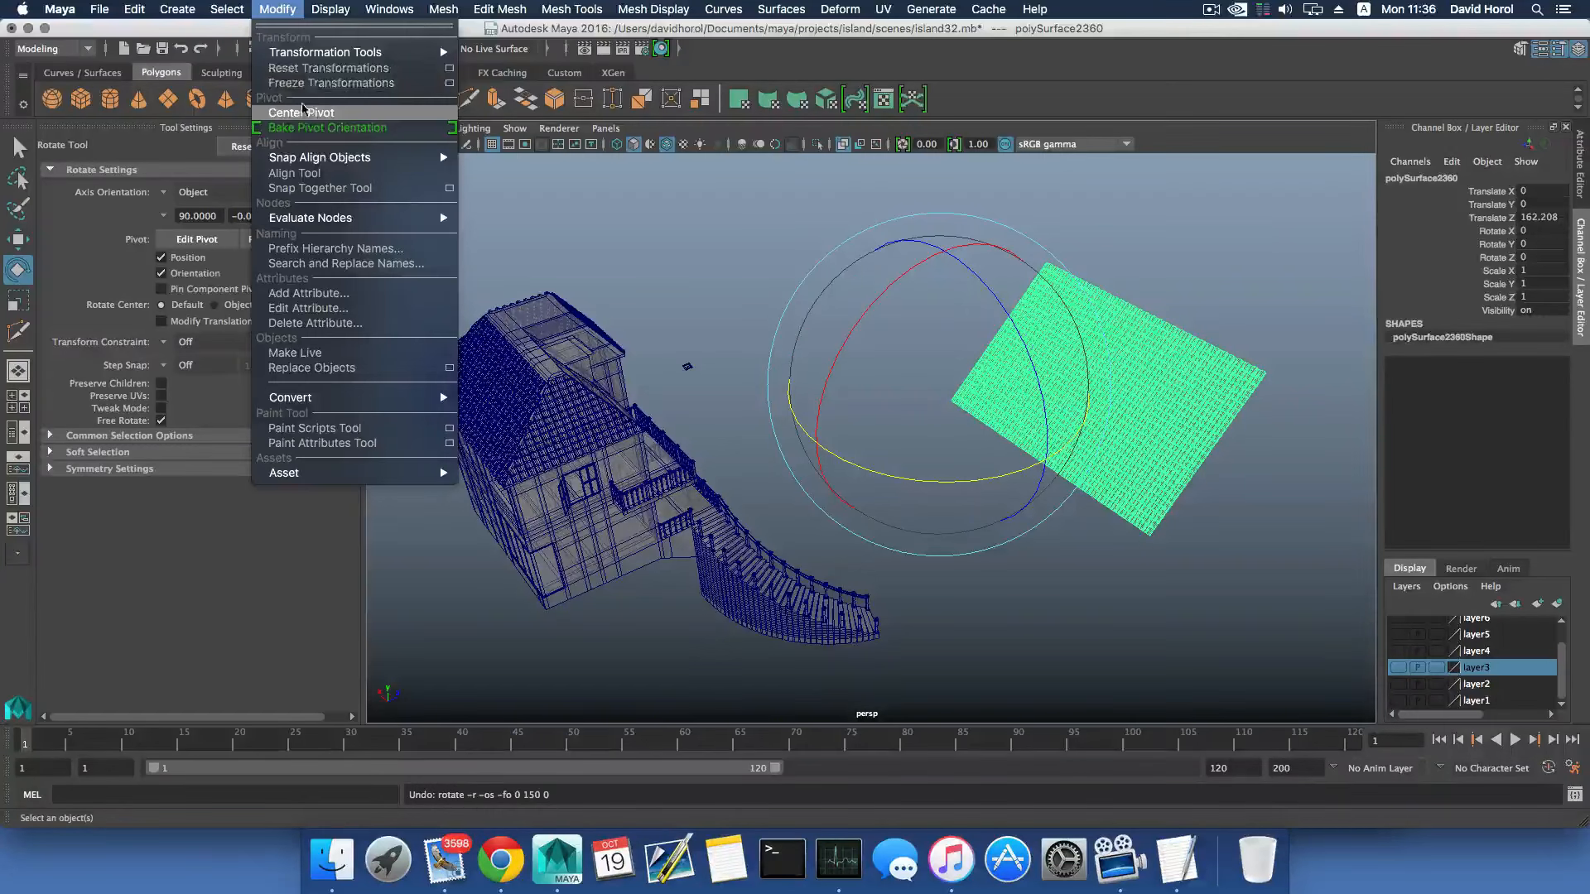
pyautogui.click(301, 113)
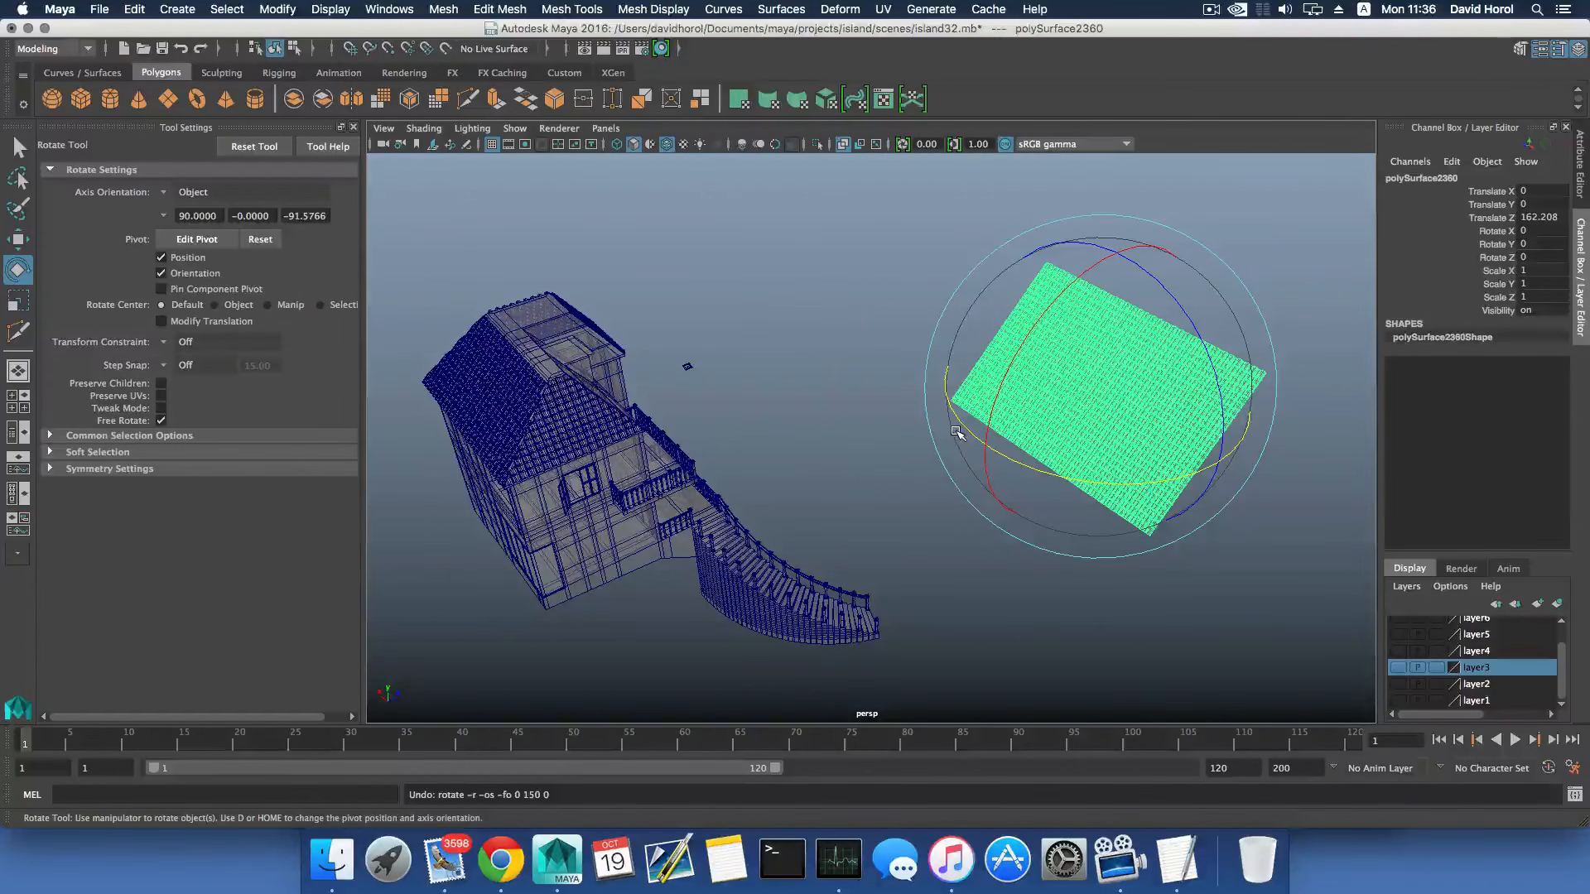
pyautogui.hotkey('ctrl', 'd')
pyautogui.press('w')
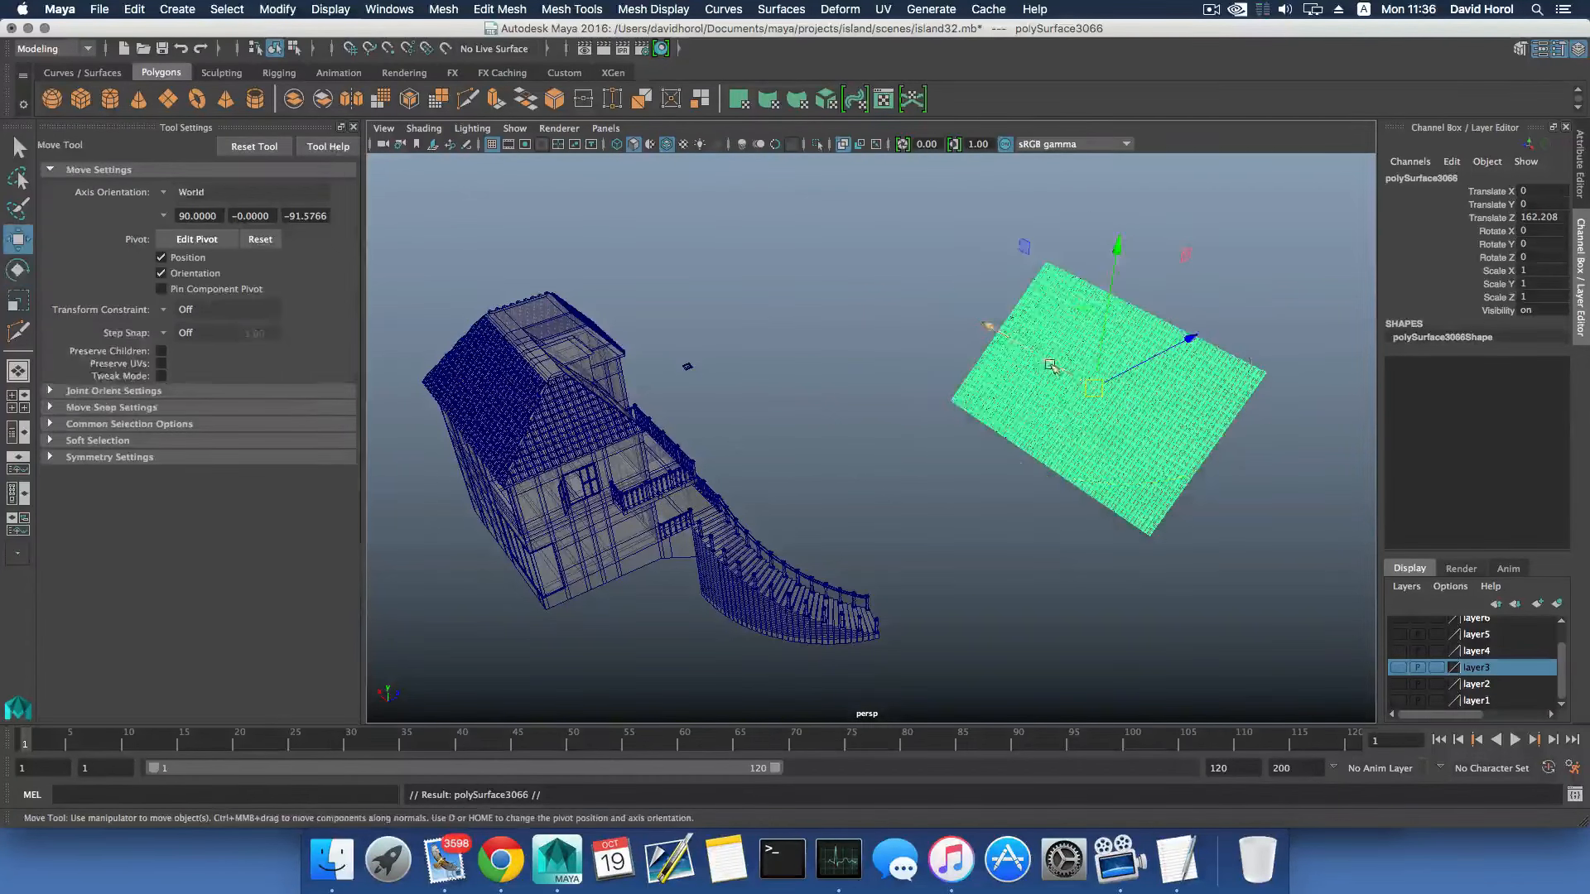
pyautogui.moveTo(1050, 365); pyautogui.dragTo(992, 340)
# - Rotate the duplicated tile sheet 180 degrees about Y and move it along Z up to the house
pyautogui.press('e')
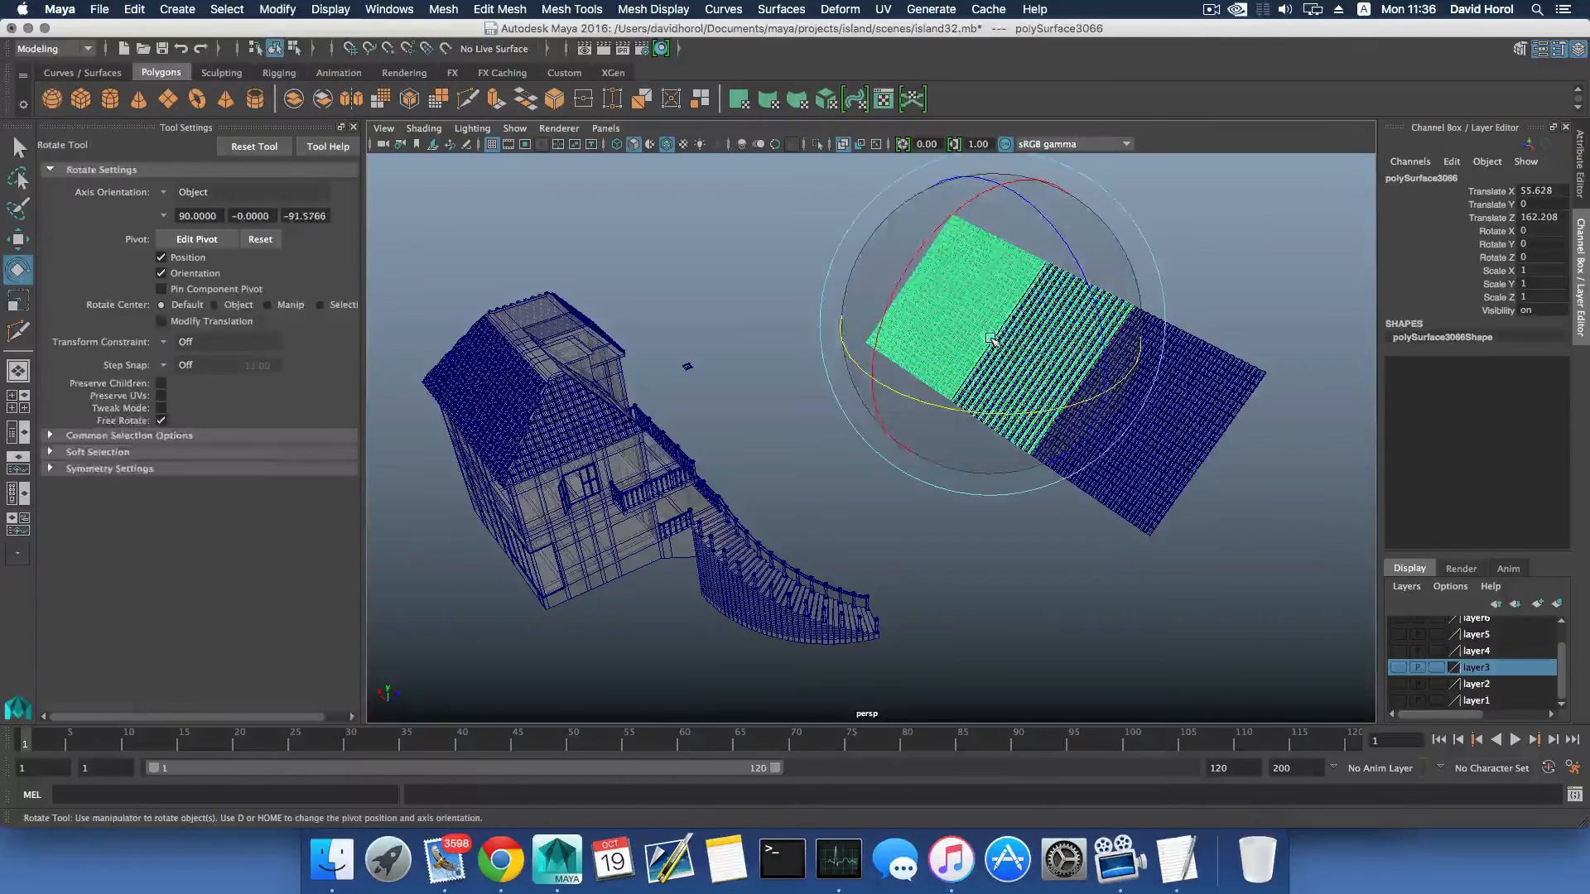
pyautogui.moveTo(975, 409); pyautogui.dragTo(1112, 385)
pyautogui.press('j')
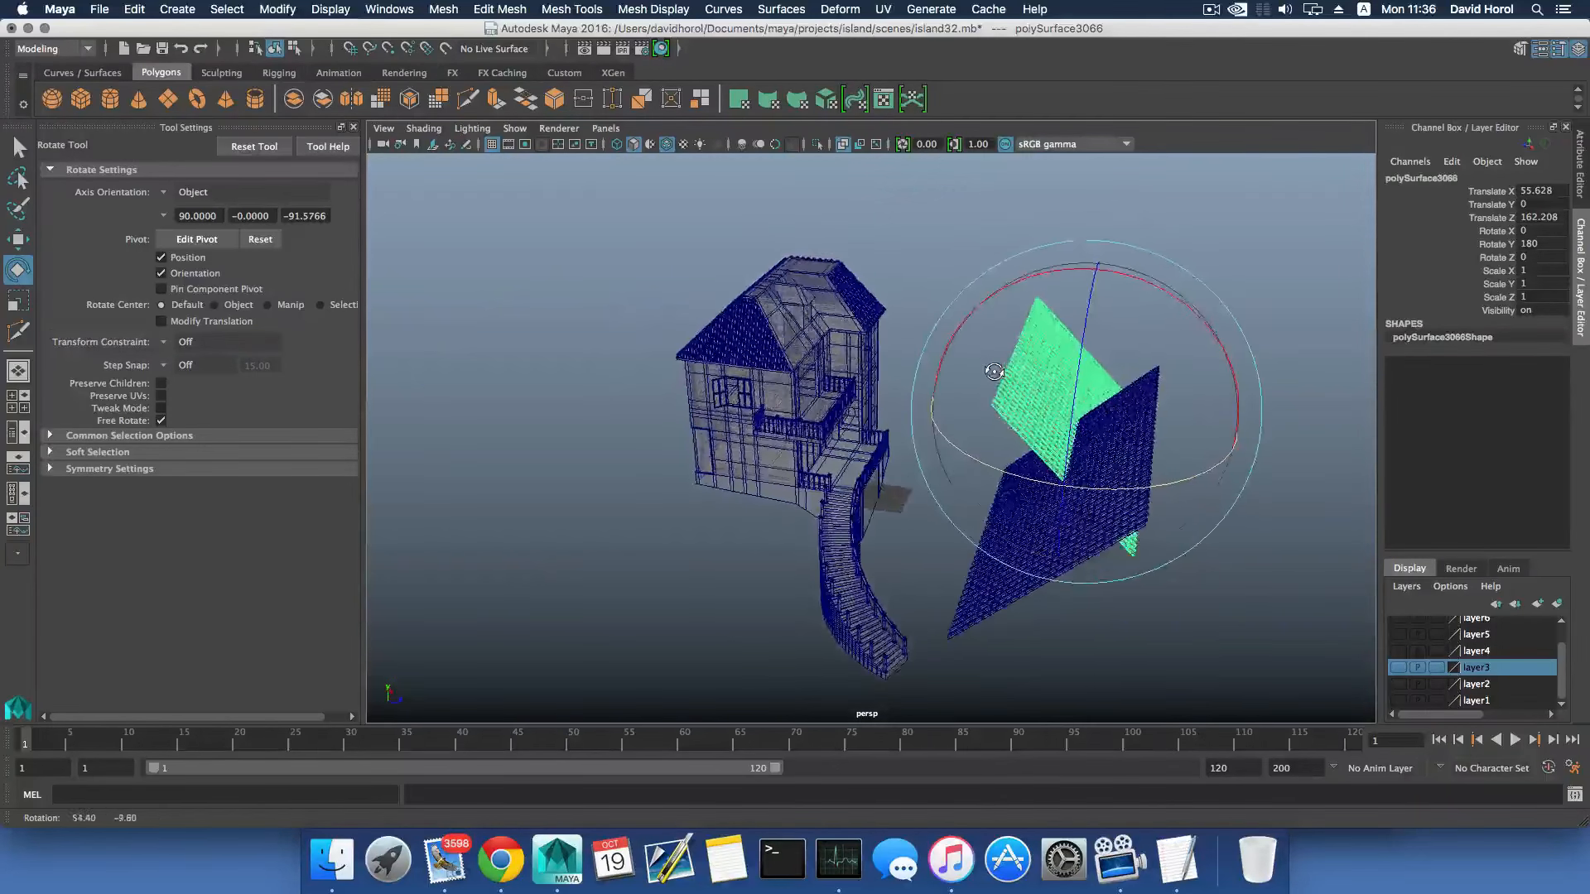
pyautogui.press('w')
pyautogui.moveTo(1239, 432); pyautogui.dragTo(913, 403)
pyautogui.hotkey('ctrl', 'z')
# - Select the original spare tile sheet and move it clear of the house to X -233 and Z -185.065
pyautogui.click(1093, 501)
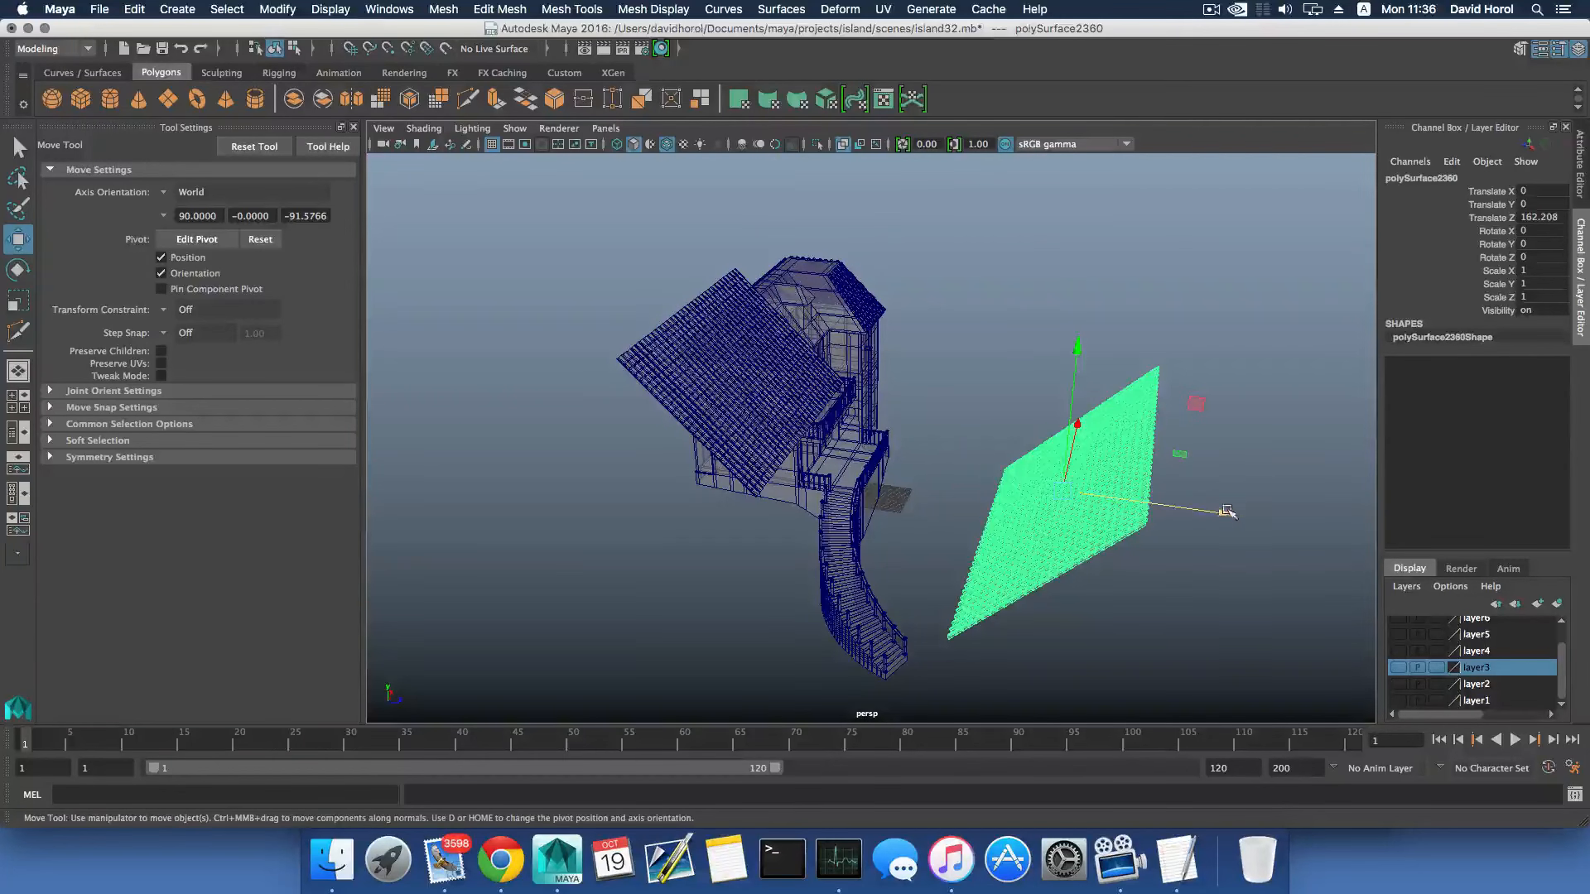
pyautogui.moveTo(1226, 512); pyautogui.dragTo(319, 379)
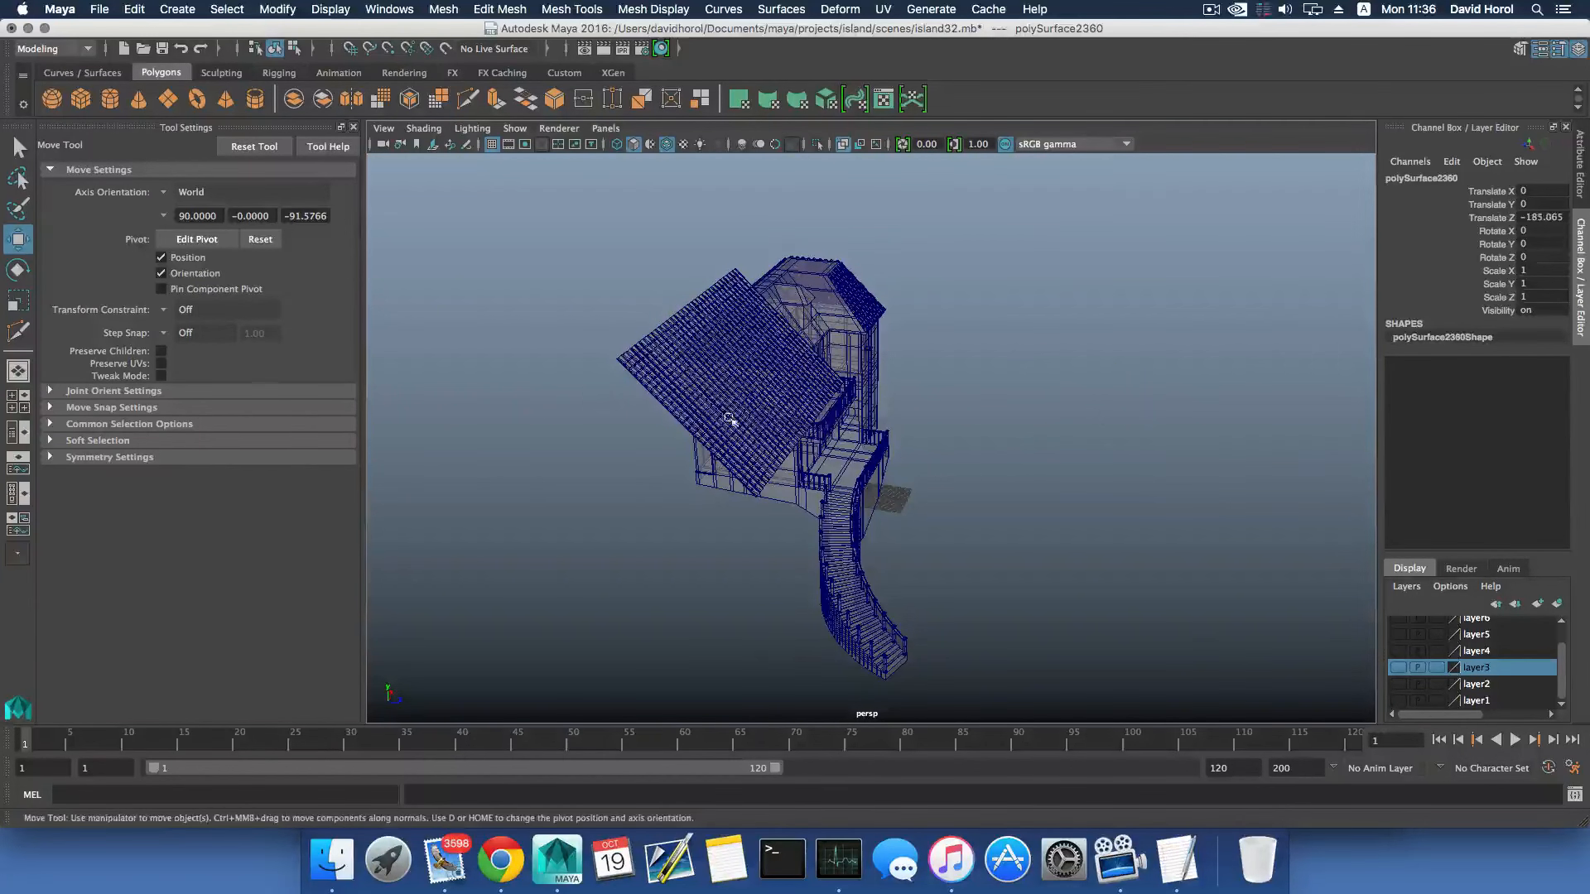
pyautogui.scroll(5, 730, 420)
pyautogui.scroll(-8, 786, 433)
pyautogui.keyDown('alt'); pyautogui.moveTo(743, 433); pyautogui.dragTo(627, 301); pyautogui.keyUp('alt')
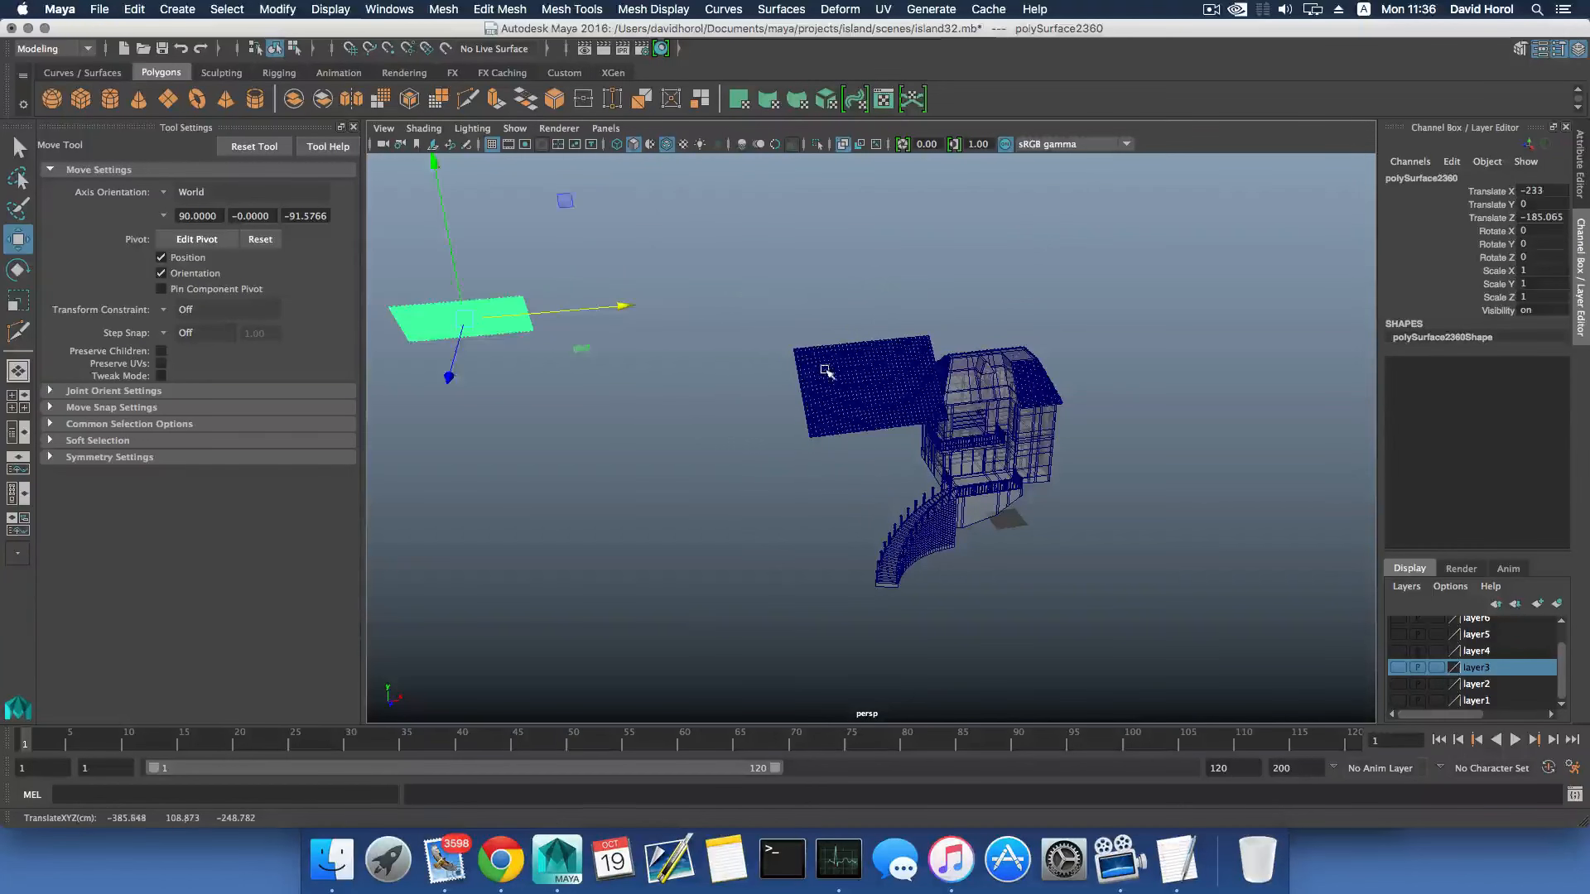
# - Select the rotated tile sheet and move it along X to 112.77 so its side edge meets the neighbouring tiled slope
pyautogui.click(826, 370)
pyautogui.scroll(6, 986, 383)
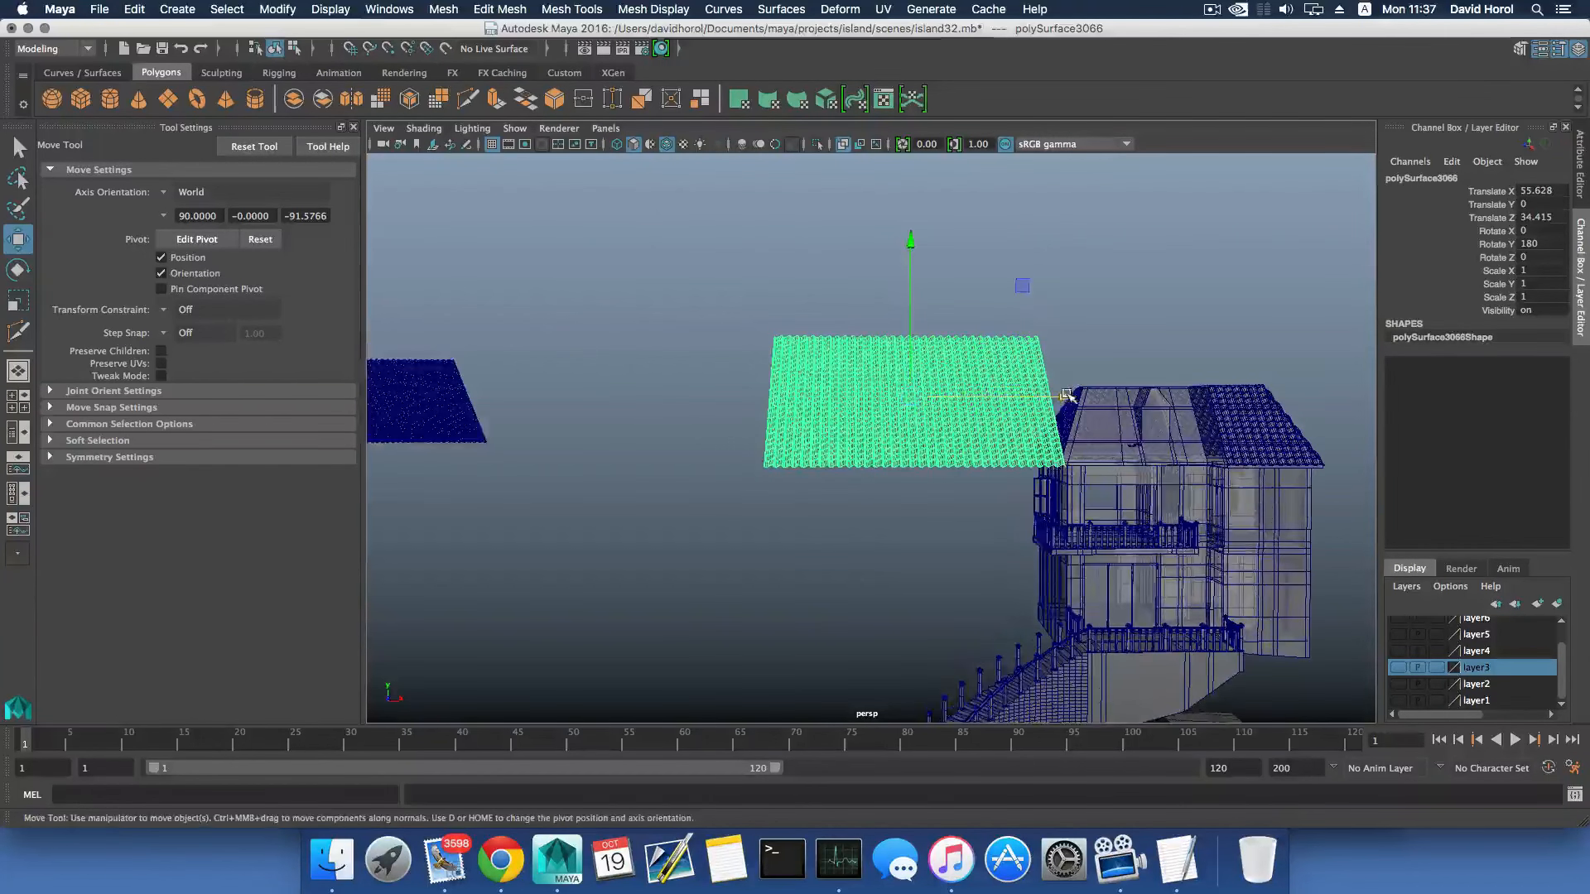
pyautogui.moveTo(1068, 396); pyautogui.dragTo(1229, 403)
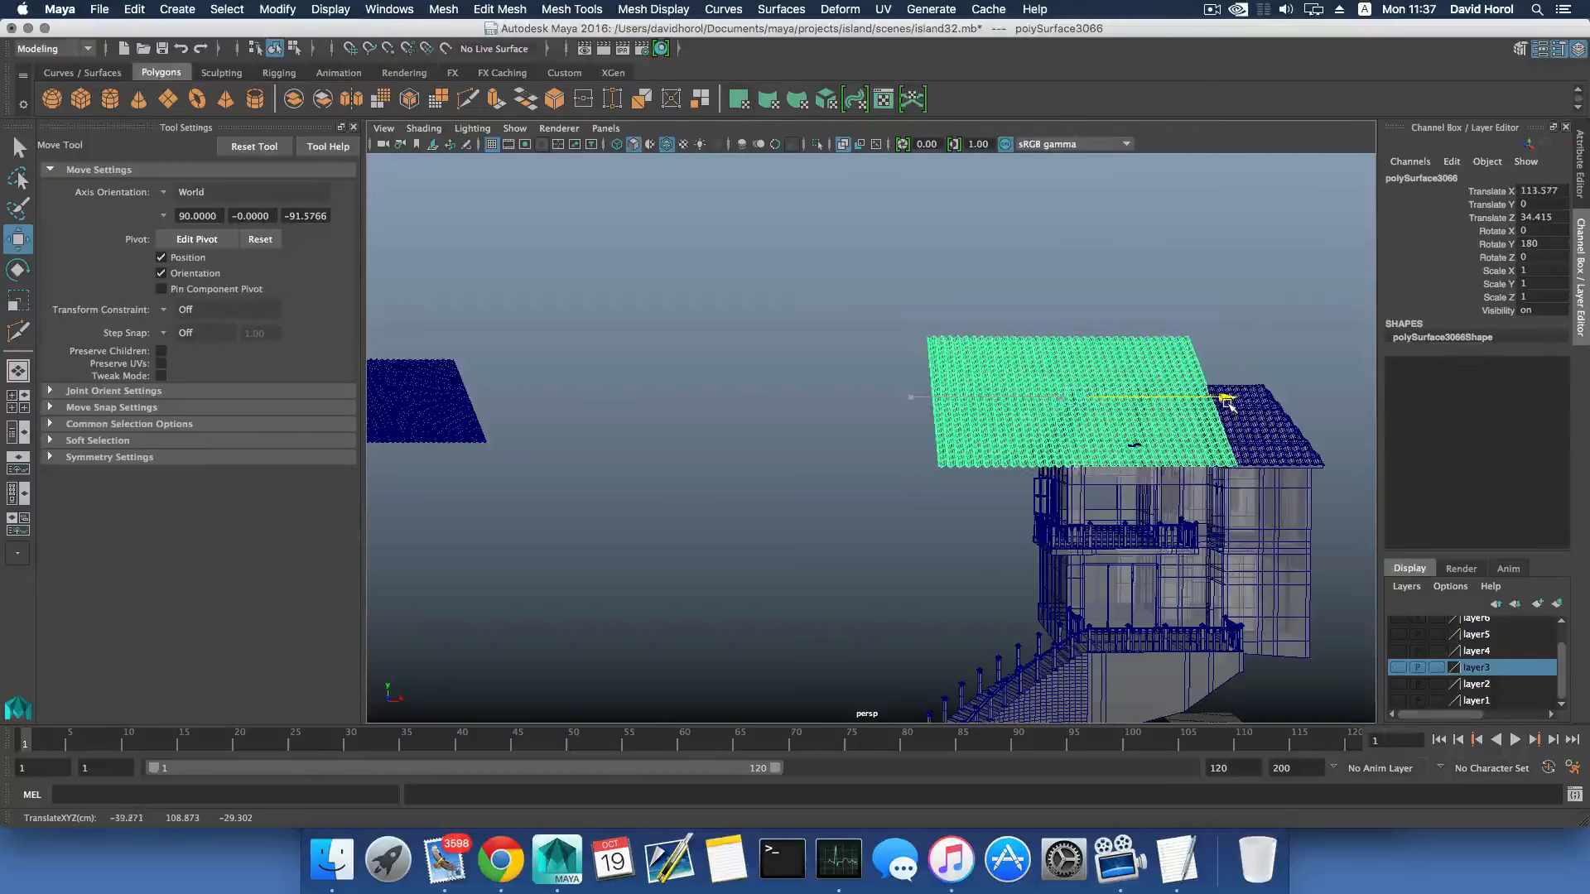
pyautogui.keyDown('alt'); pyautogui.moveTo(1229, 403); pyautogui.dragTo(986, 414, button='middle'); pyautogui.keyUp('alt')
pyautogui.scroll(8, 819, 435)
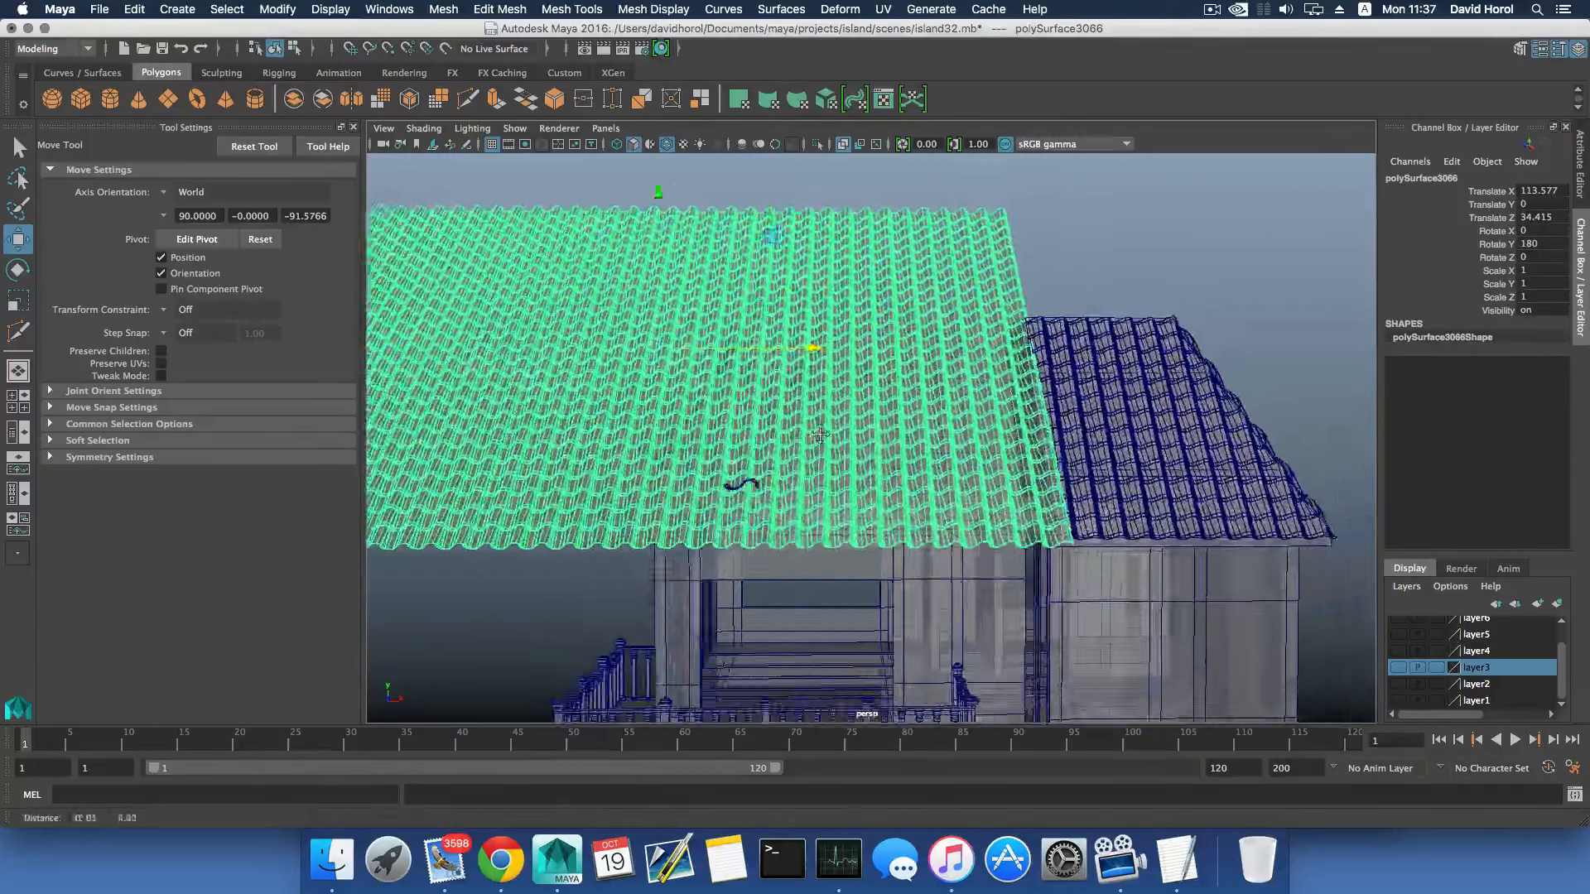
pyautogui.keyDown('alt'); pyautogui.moveTo(820, 435); pyautogui.dragTo(554, 392, button='middle'); pyautogui.keyUp('alt')
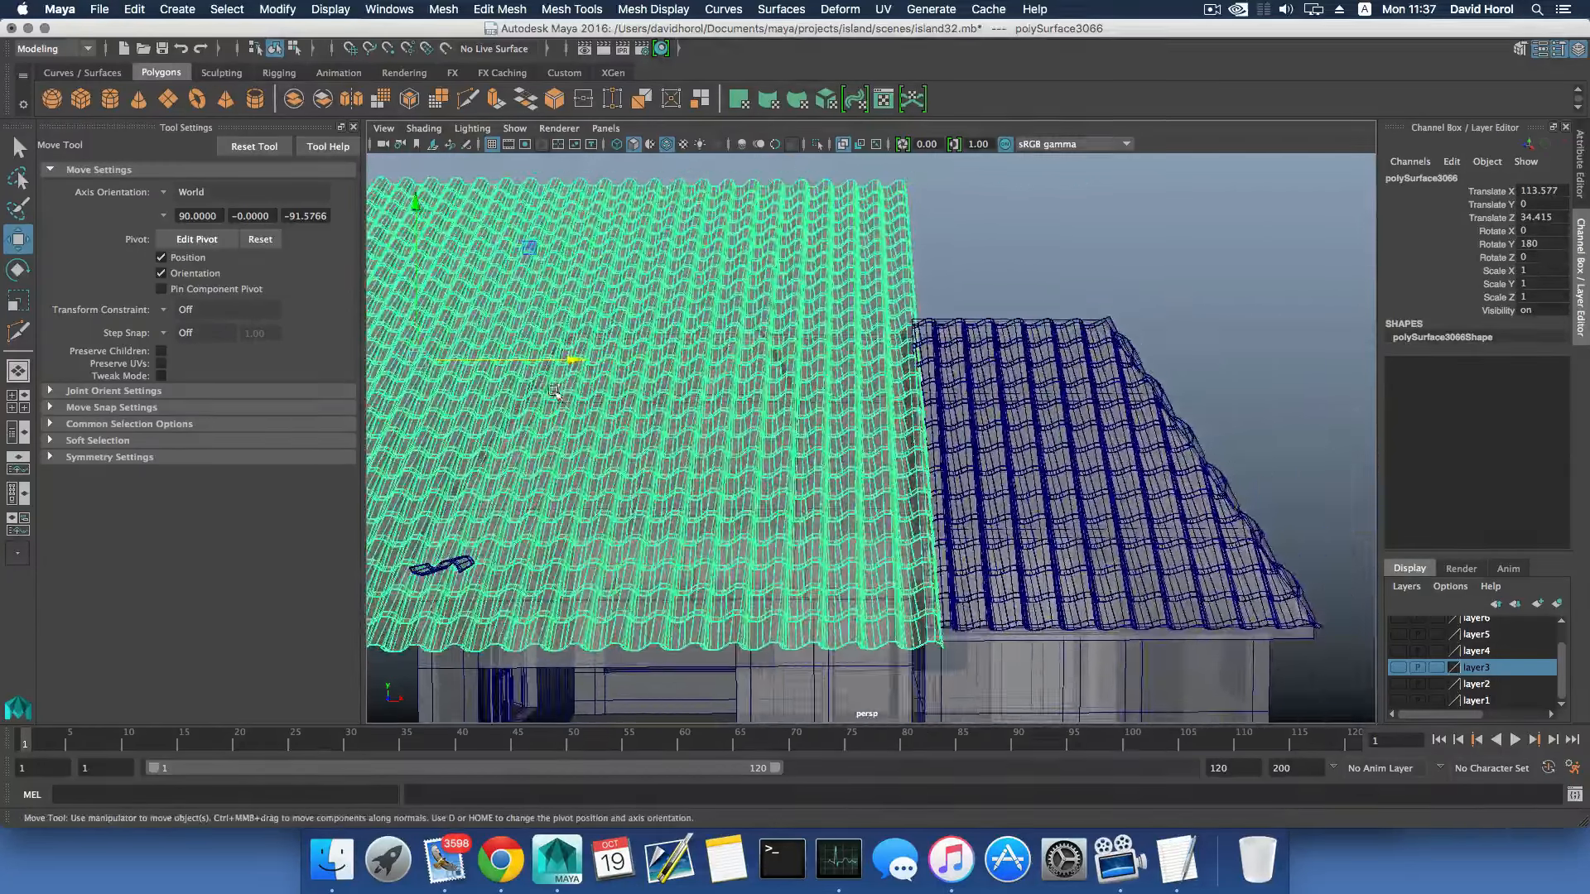
pyautogui.moveTo(574, 362)
pyautogui.mouseDown()
pyautogui.moveTo(548, 360)
pyautogui.moveTo(566, 358)
pyautogui.mouseUp()
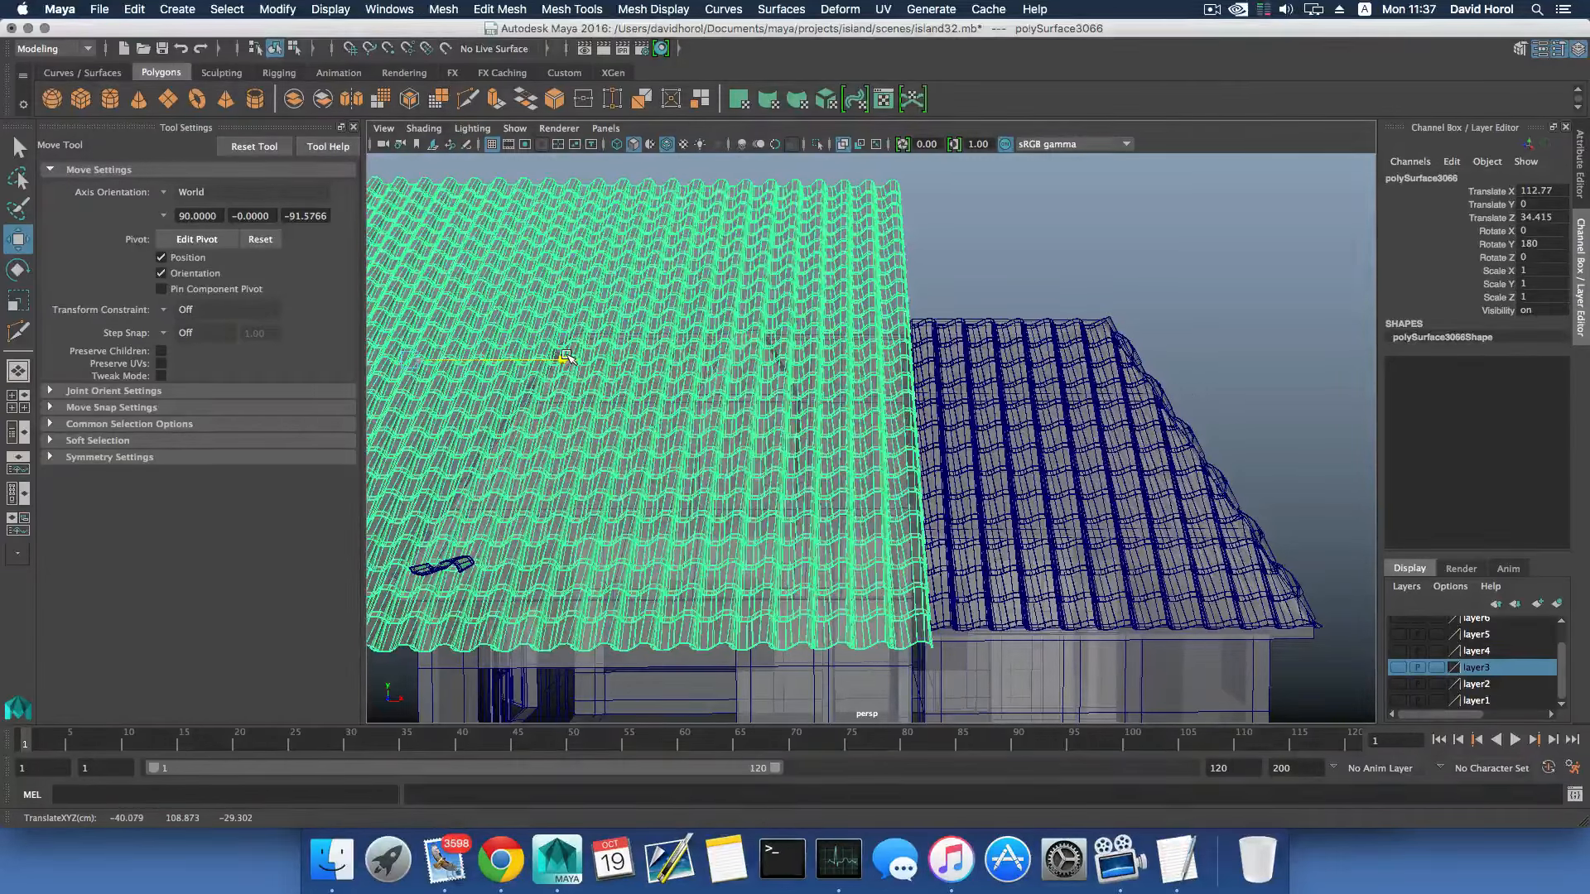
# - Move the tile sheet along Z to 9.816, up to the eave of the bare slope
pyautogui.scroll(-5, 625, 421)
pyautogui.keyDown('alt'); pyautogui.moveTo(713, 381); pyautogui.dragTo(908, 389); pyautogui.keyUp('alt')
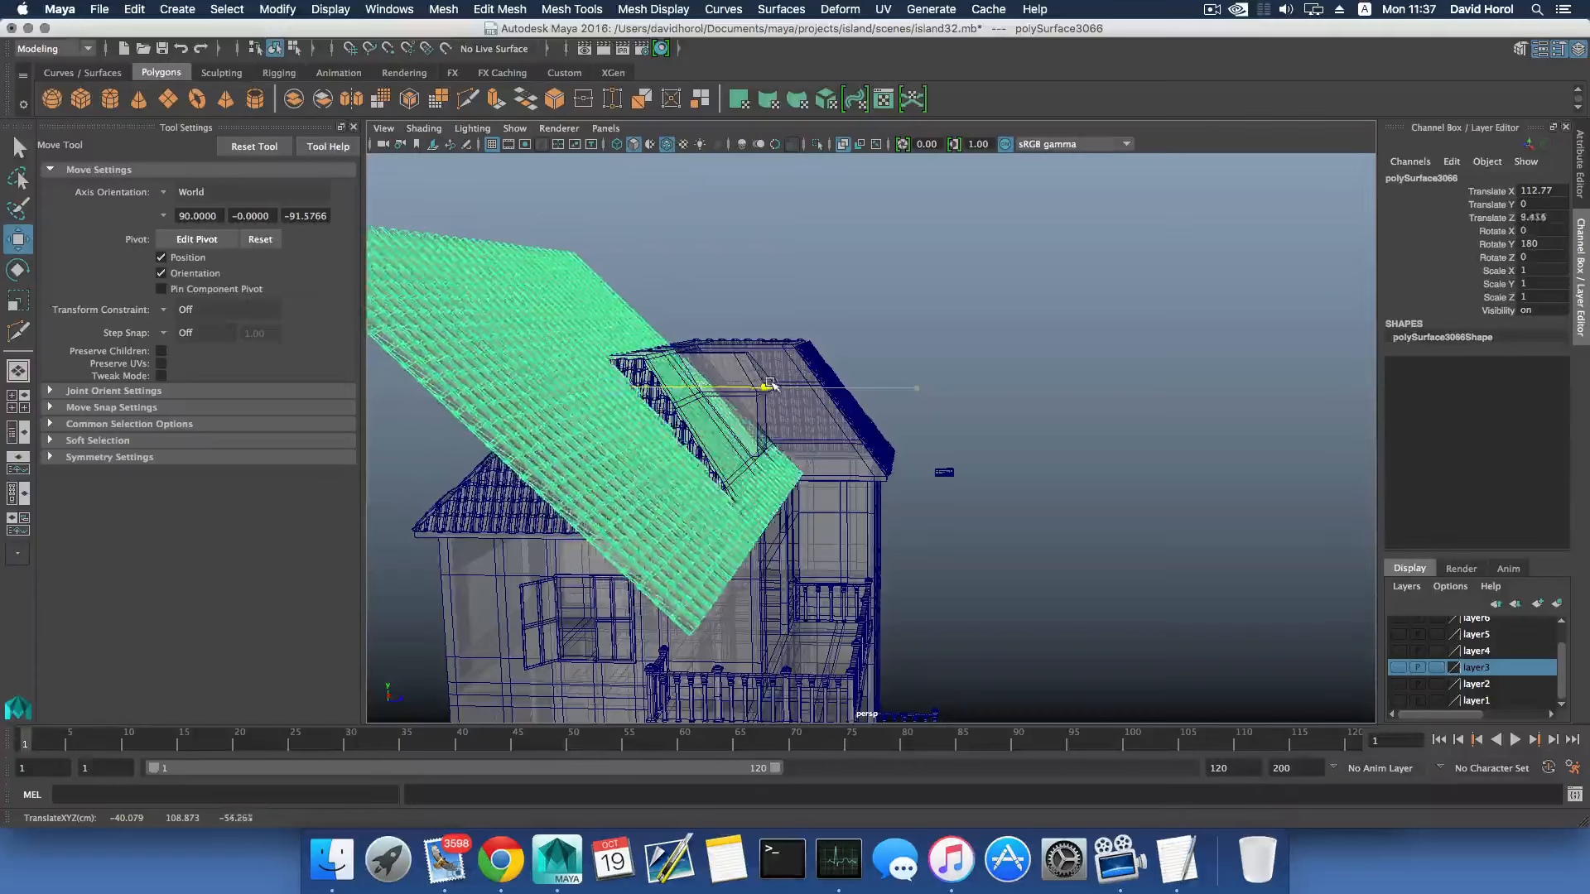
pyautogui.moveTo(771, 386)
pyautogui.keyDown('alt'); pyautogui.mouseDown()
pyautogui.moveTo(787, 362)
pyautogui.moveTo(756, 390)
pyautogui.mouseUp(); pyautogui.keyUp('alt')
pyautogui.keyDown('alt'); pyautogui.moveTo(762, 393); pyautogui.dragTo(1193, 579, button='right'); pyautogui.keyUp('alt')
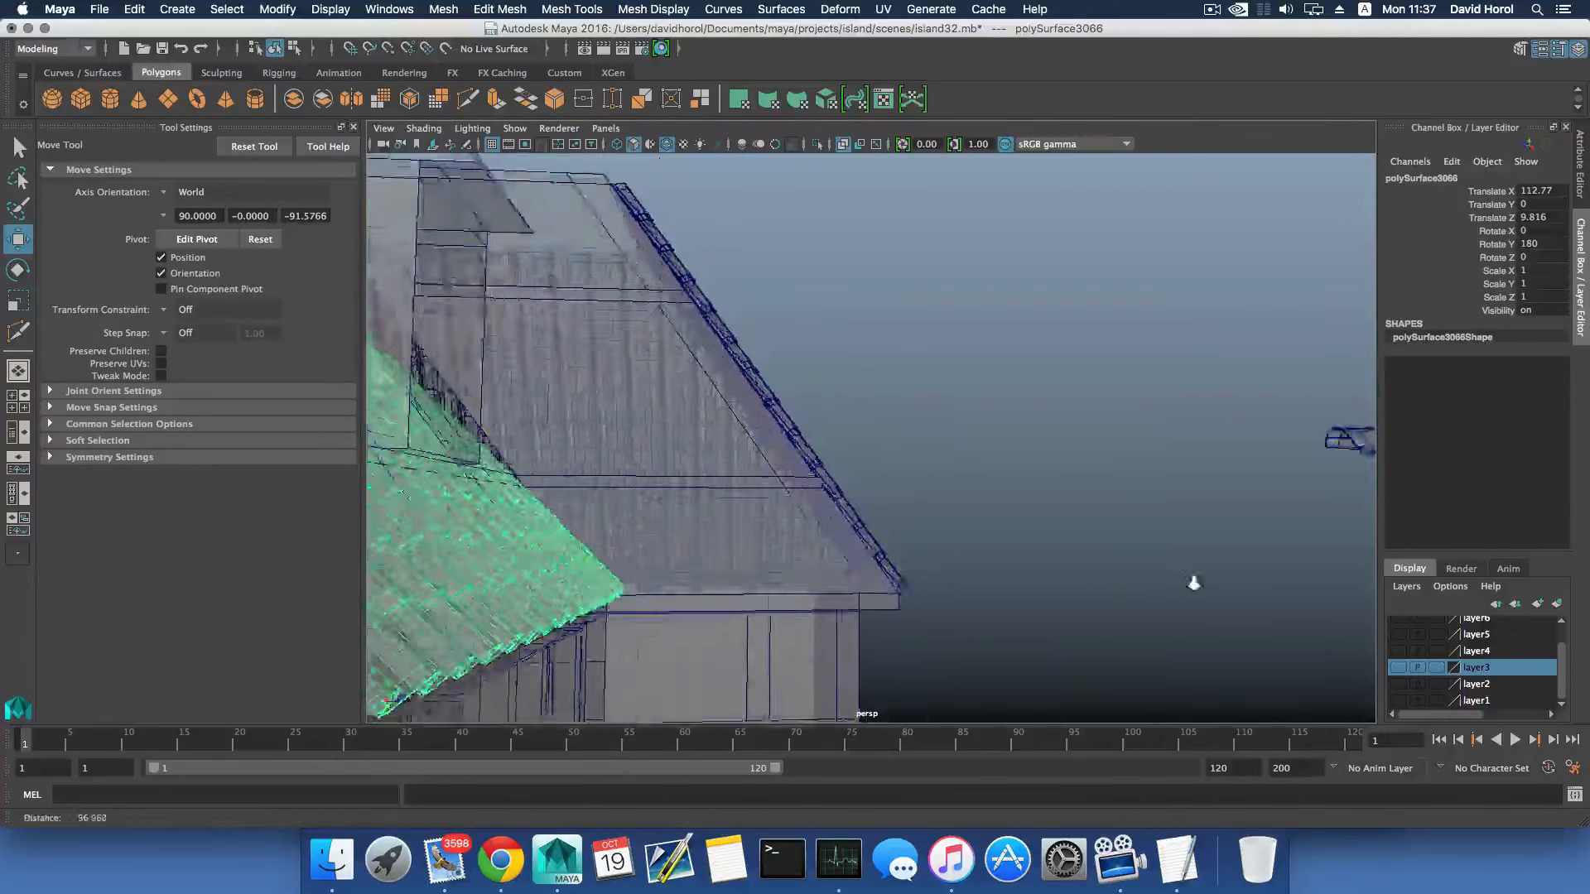
pyautogui.keyDown('alt'); pyautogui.moveTo(948, 520); pyautogui.dragTo(1105, 420, button='middle'); pyautogui.keyUp('alt')
pyautogui.keyDown('alt'); pyautogui.moveTo(1106, 420); pyautogui.dragTo(911, 430); pyautogui.keyUp('alt')
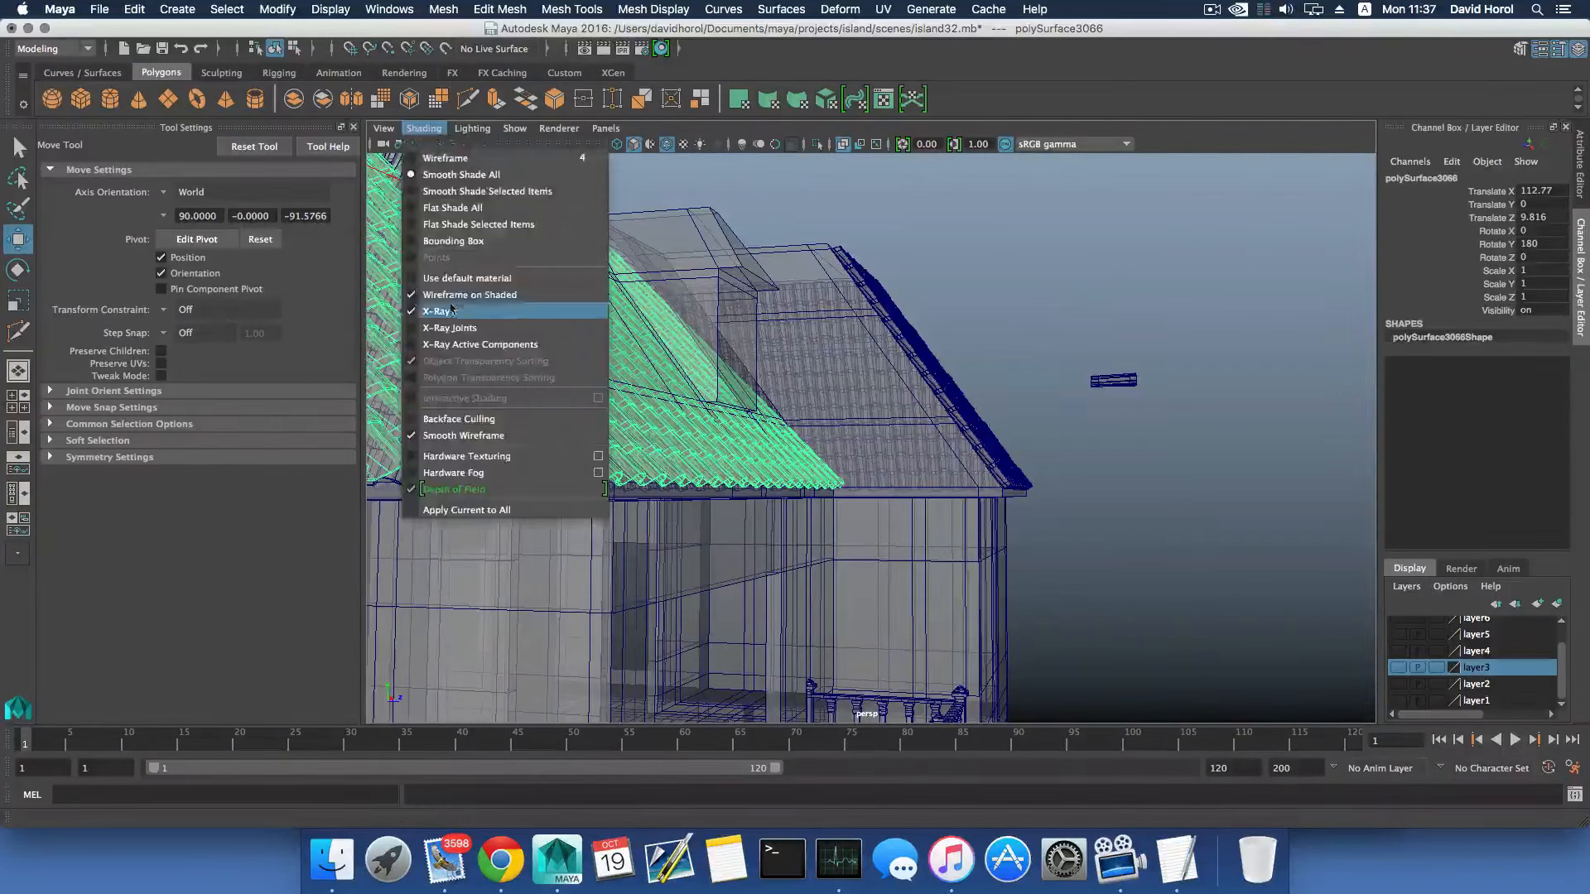
# - Turn off X-Ray shading and fine-tune the tile sheet's Z position to 9.478
pyautogui.click(443, 312)
pyautogui.keyDown('alt'); pyautogui.moveTo(729, 447); pyautogui.dragTo(793, 474); pyautogui.keyUp('alt')
pyautogui.scroll(-3, 752, 460)
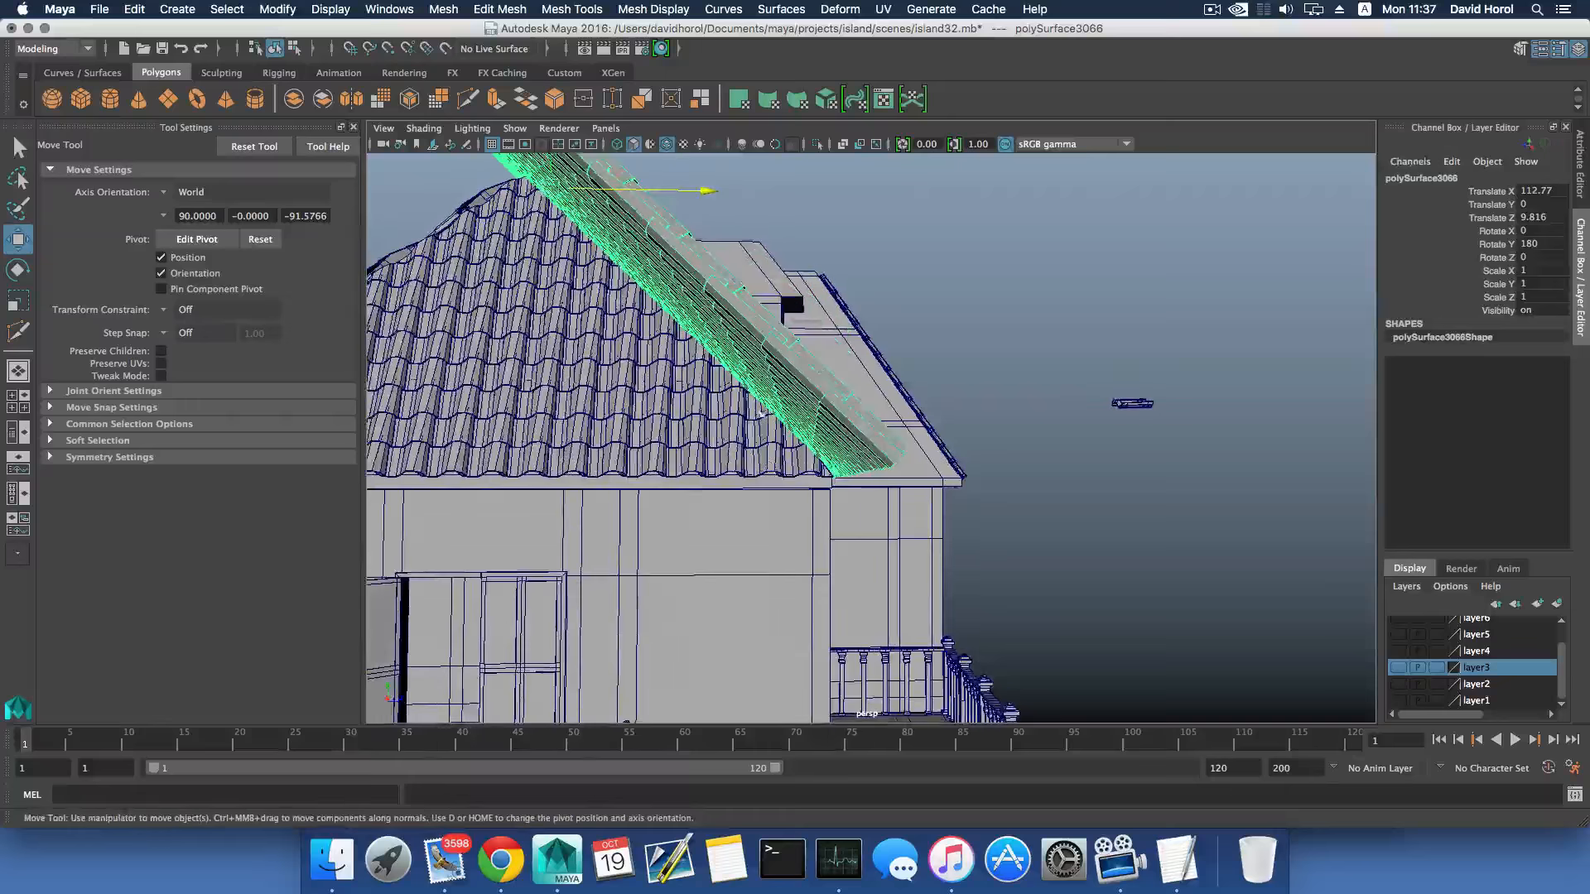
pyautogui.moveTo(699, 190); pyautogui.dragTo(702, 190)
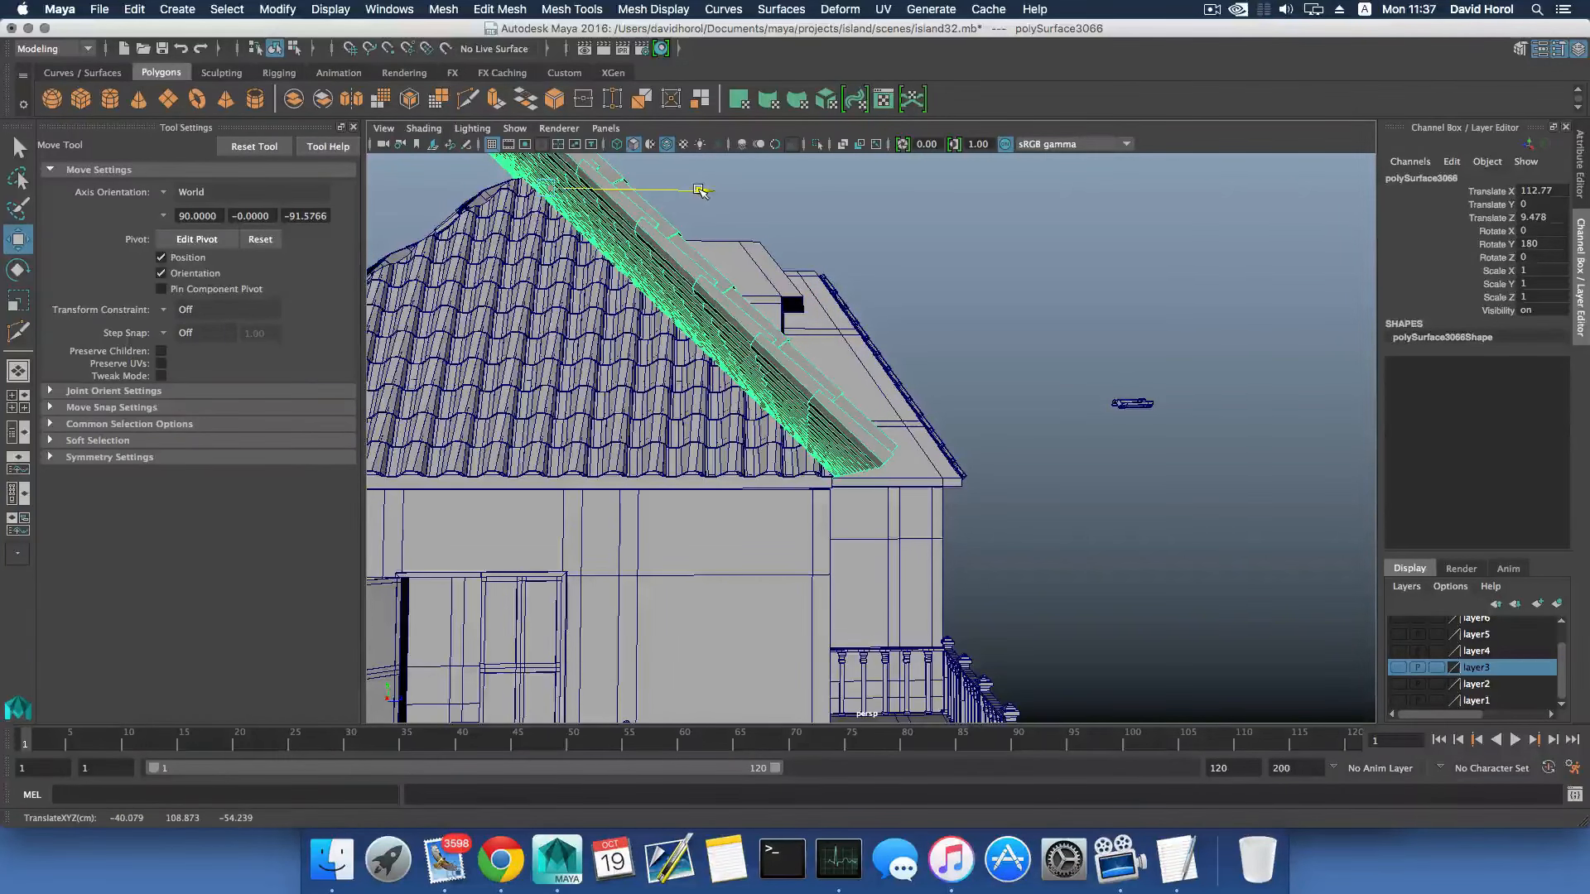
# - Place the tile sheet's pivot on the lower tile edge at the eave, then reset the Move tool to its default world orientation
pyautogui.keyDown('alt'); pyautogui.moveTo(866, 401); pyautogui.dragTo(841, 400); pyautogui.keyUp('alt')
pyautogui.scroll(5, 830, 465)
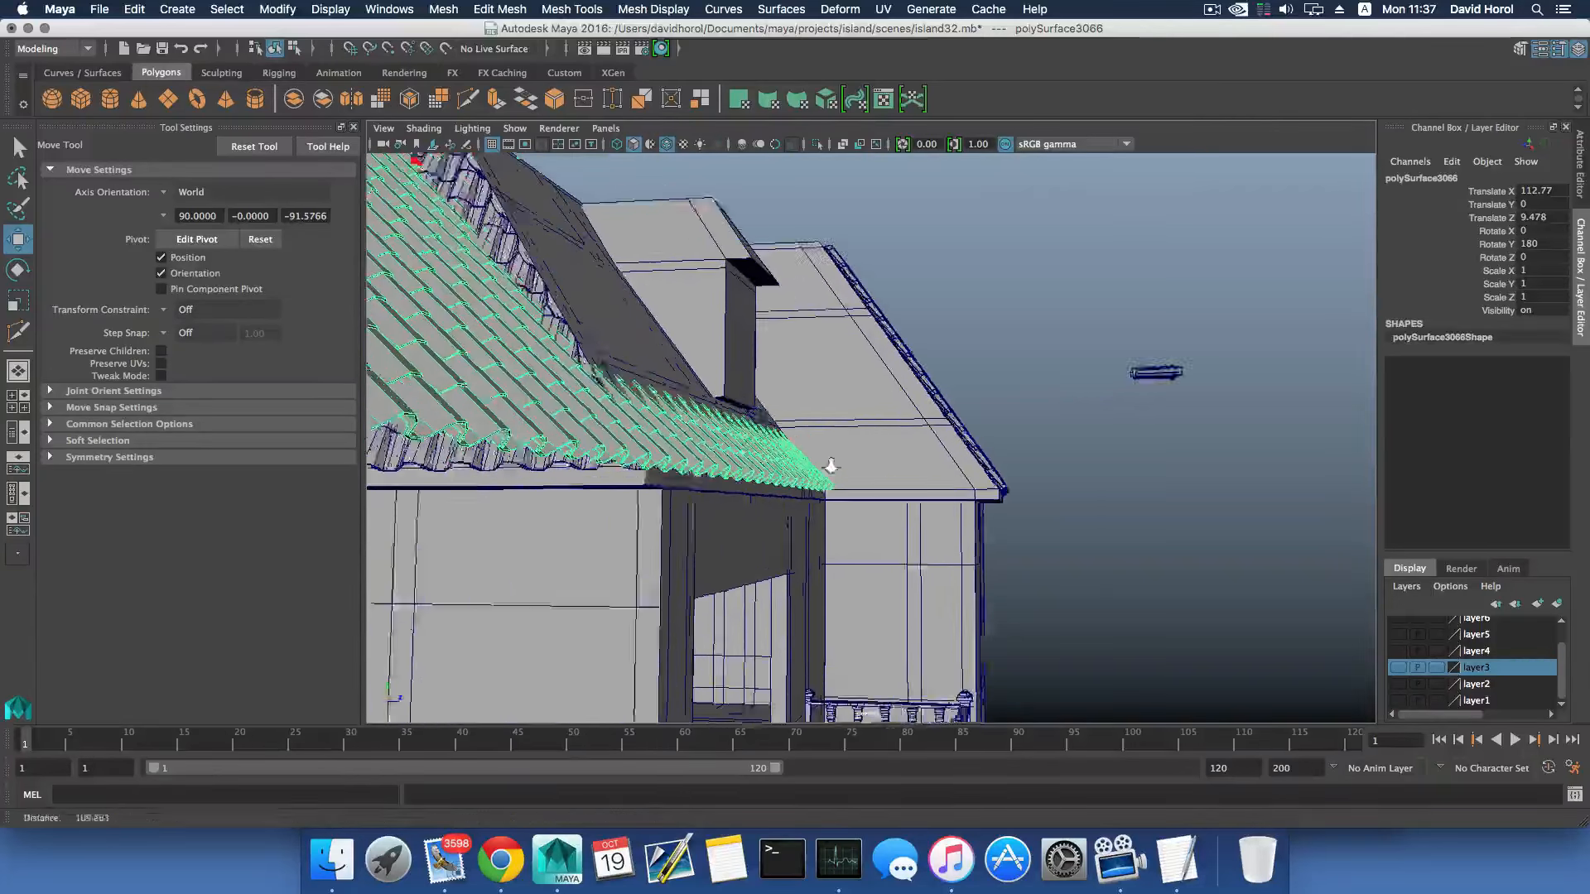
pyautogui.keyDown('alt'); pyautogui.moveTo(621, 425); pyautogui.dragTo(747, 412, button='middle'); pyautogui.keyUp('alt')
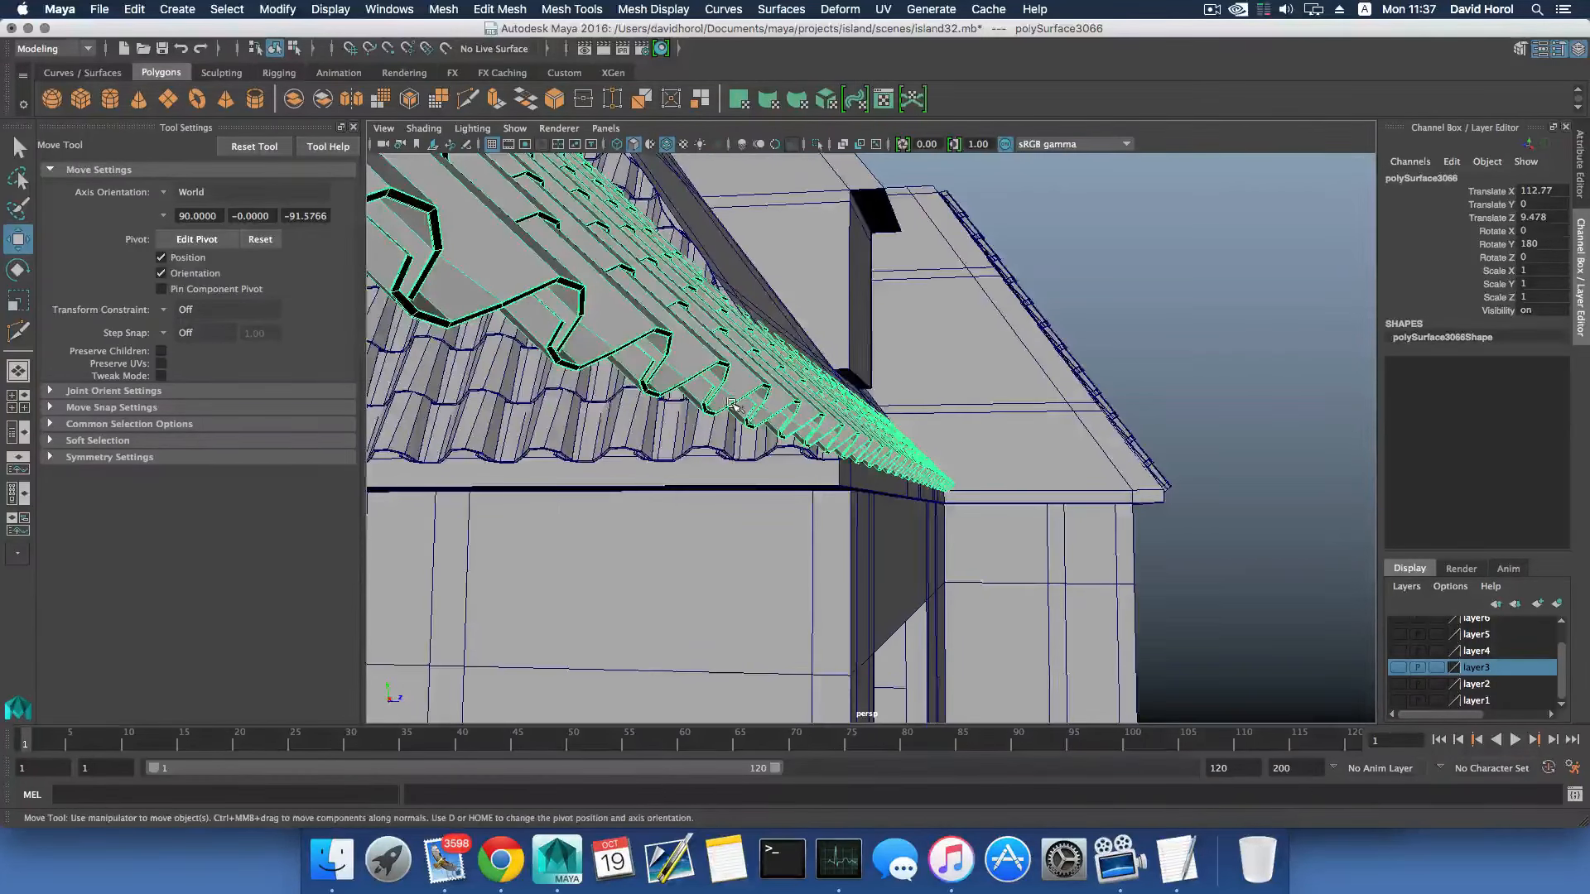
pyautogui.keyDown('alt'); pyautogui.moveTo(747, 412); pyautogui.dragTo(534, 424); pyautogui.keyUp('alt')
pyautogui.keyDown('alt'); pyautogui.moveTo(534, 424); pyautogui.dragTo(746, 433, button='middle'); pyautogui.keyUp('alt')
pyautogui.keyDown('alt'); pyautogui.moveTo(746, 433); pyautogui.dragTo(785, 434); pyautogui.keyUp('alt')
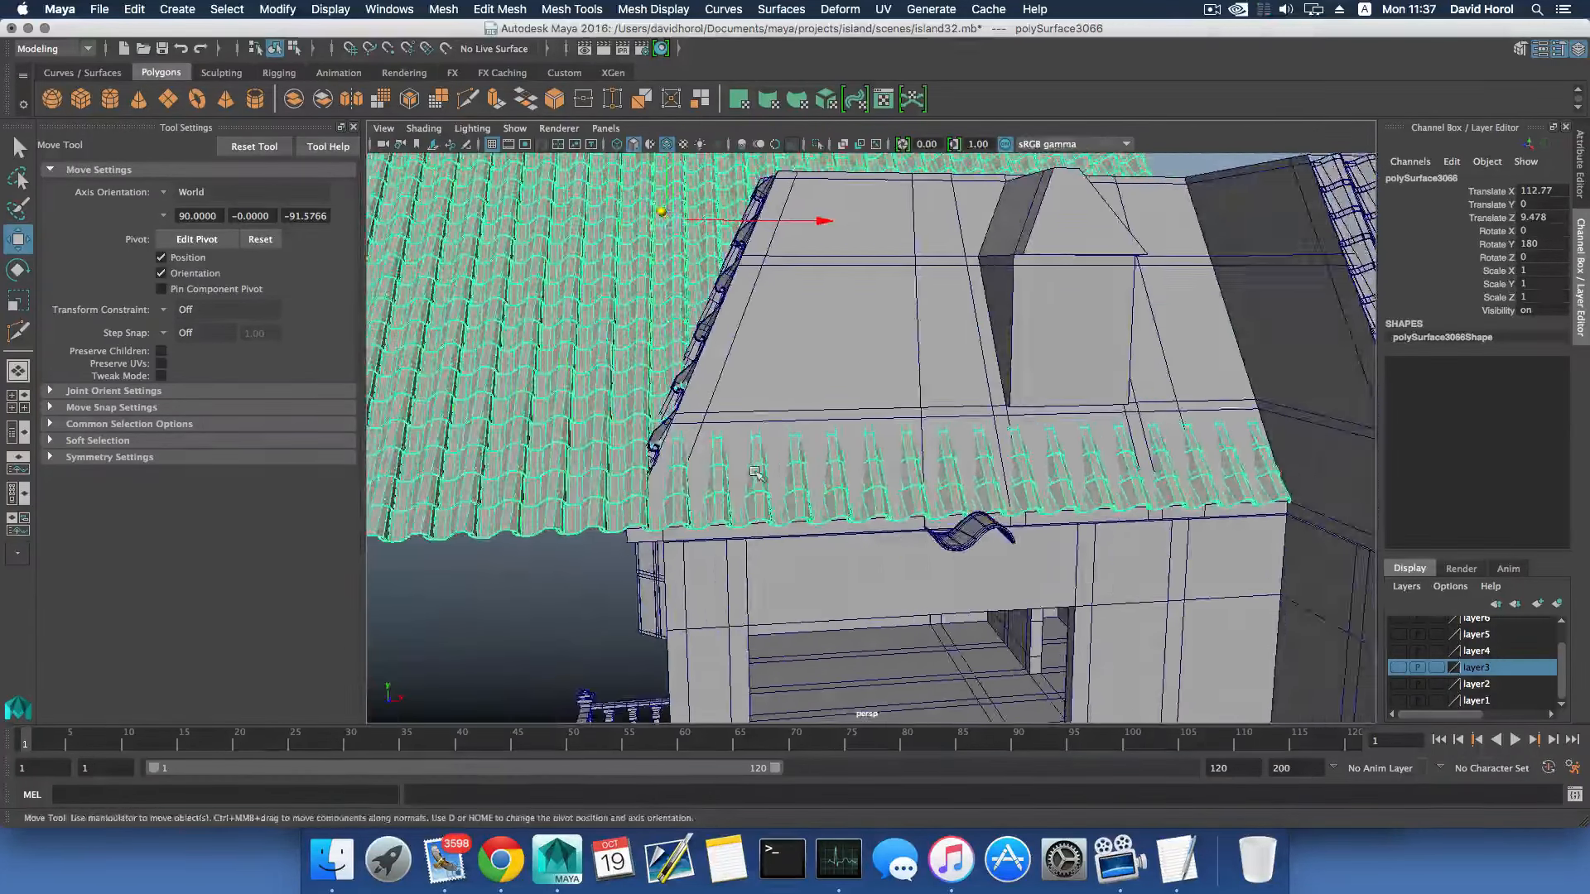
pyautogui.scroll(5, 756, 472)
pyautogui.keyDown('alt'); pyautogui.moveTo(755, 472); pyautogui.dragTo(905, 369, button='middle'); pyautogui.keyUp('alt')
pyautogui.scroll(5, 844, 443)
pyautogui.scroll(5, 818, 478)
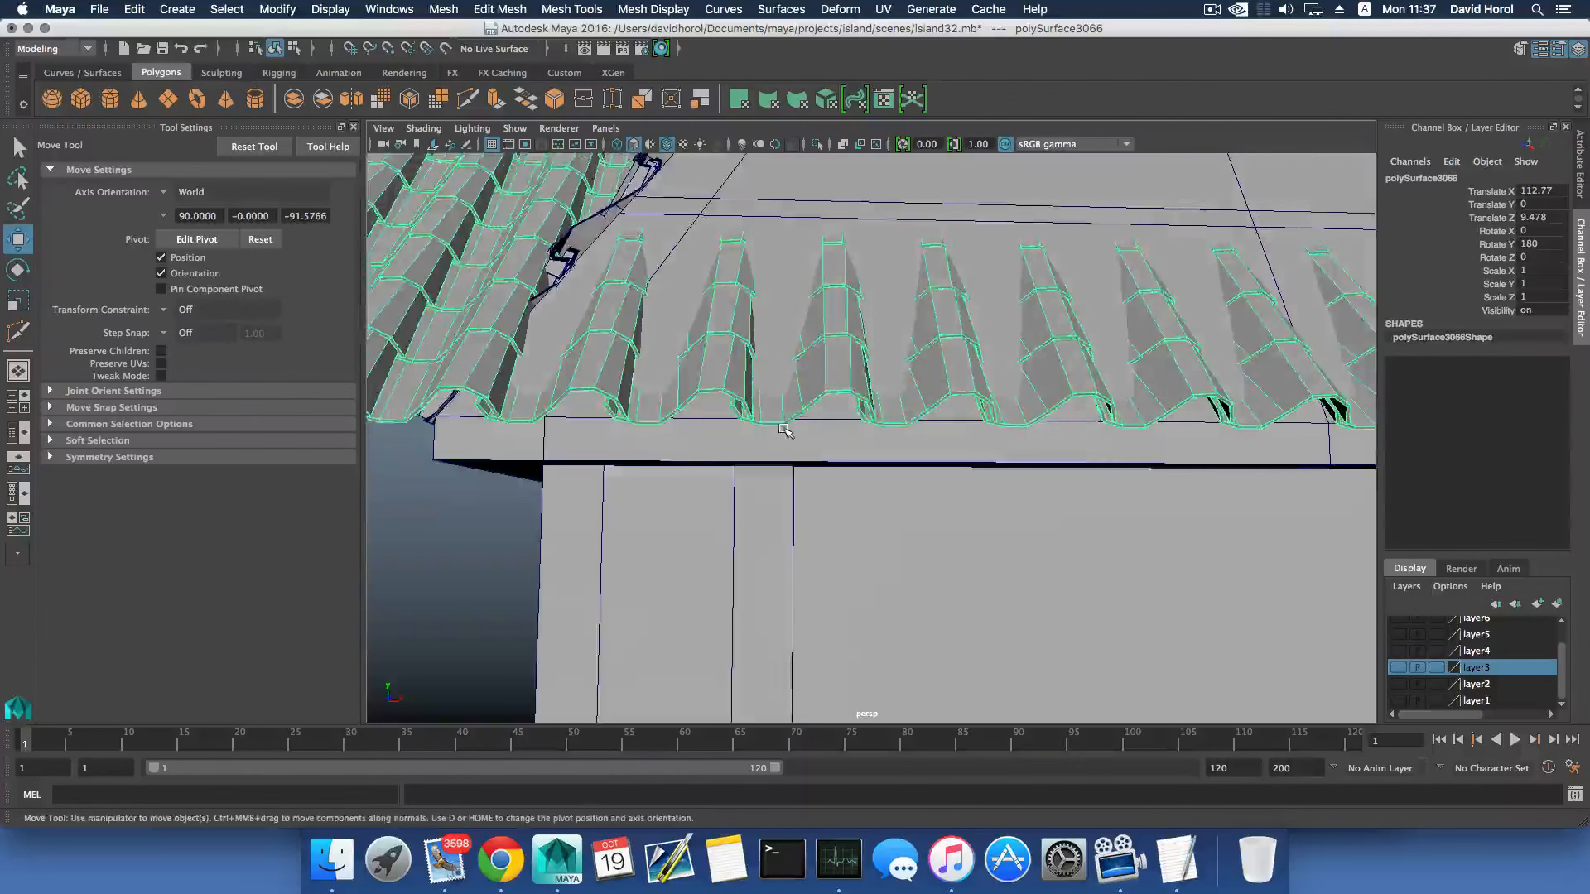
pyautogui.press('d')
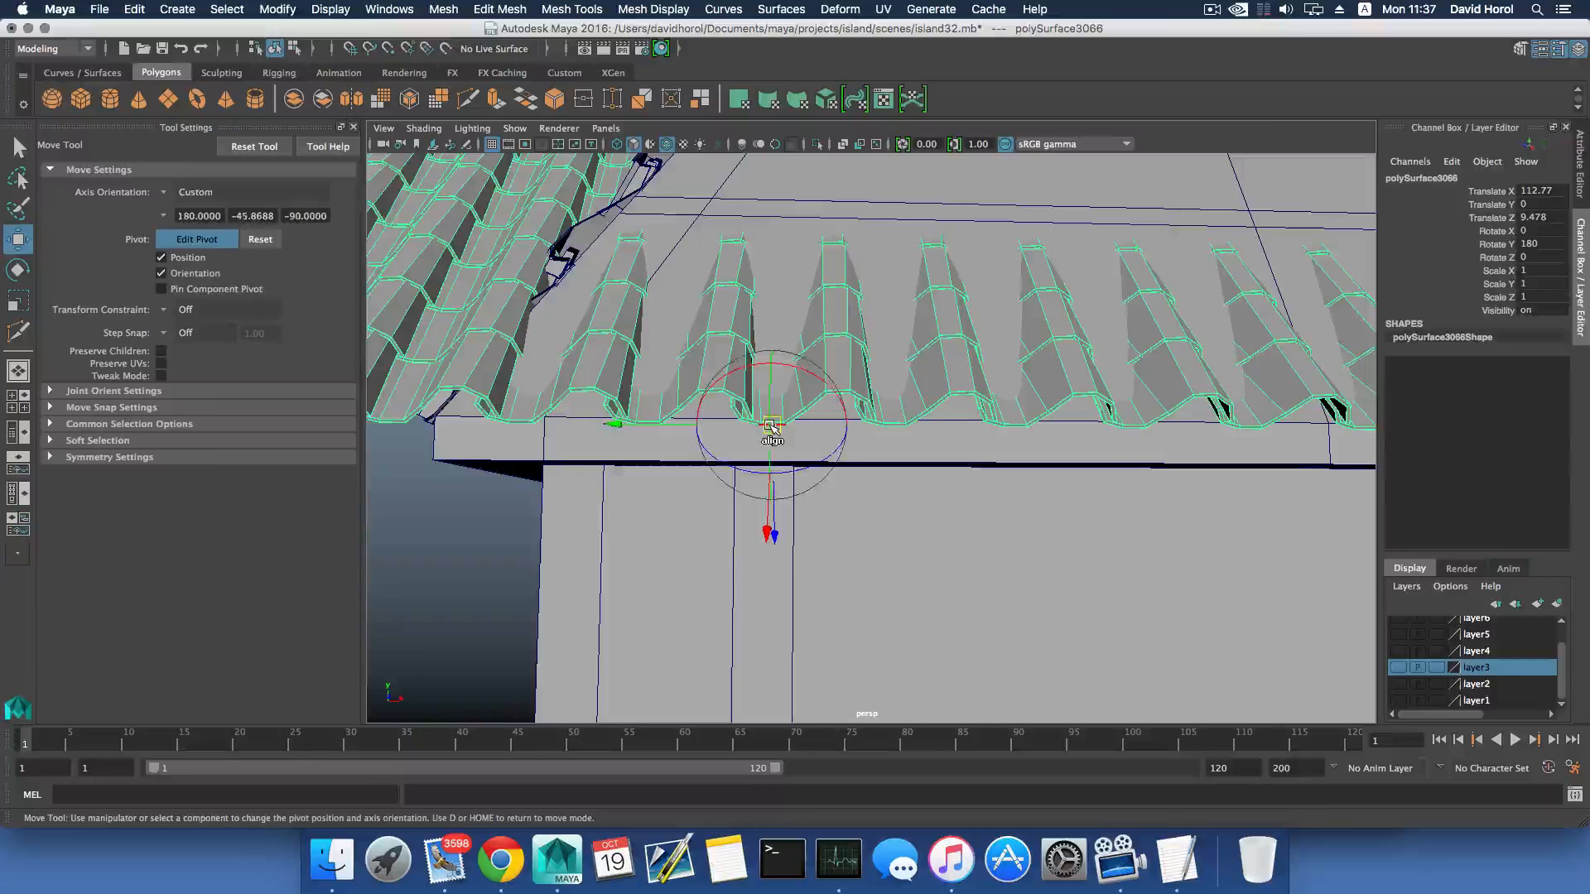
pyautogui.press('d')
pyautogui.click(235, 147)
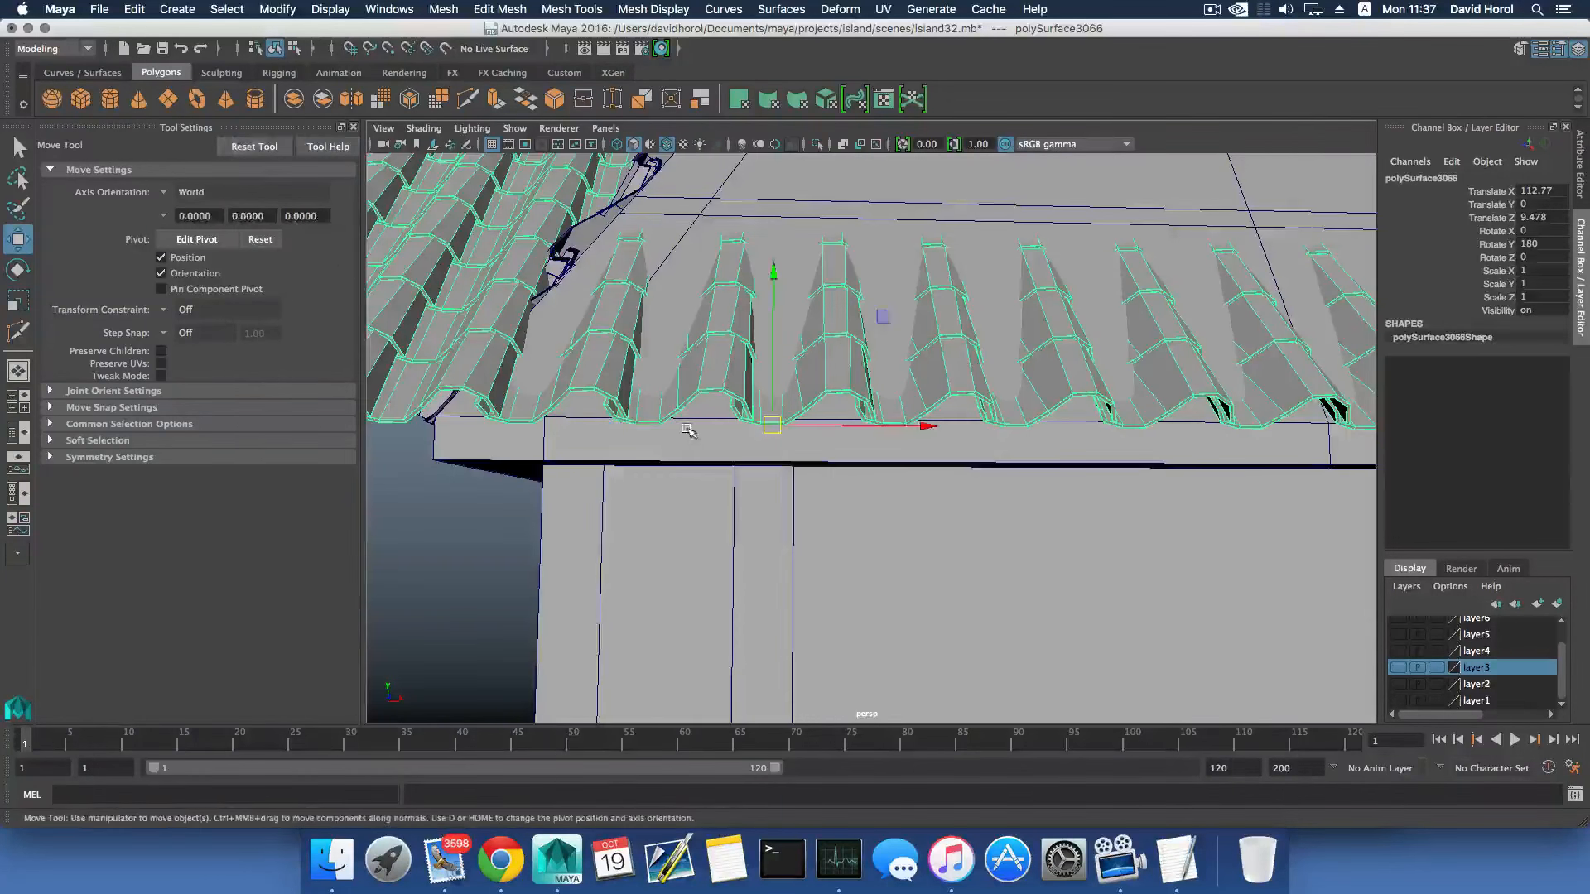
# - Move the tile sheet along Z to 9.385 and rotate it about X to -8.682 to match the slope's pitch
pyautogui.keyDown('alt'); pyautogui.moveTo(712, 414); pyautogui.dragTo(775, 424); pyautogui.keyUp('alt')
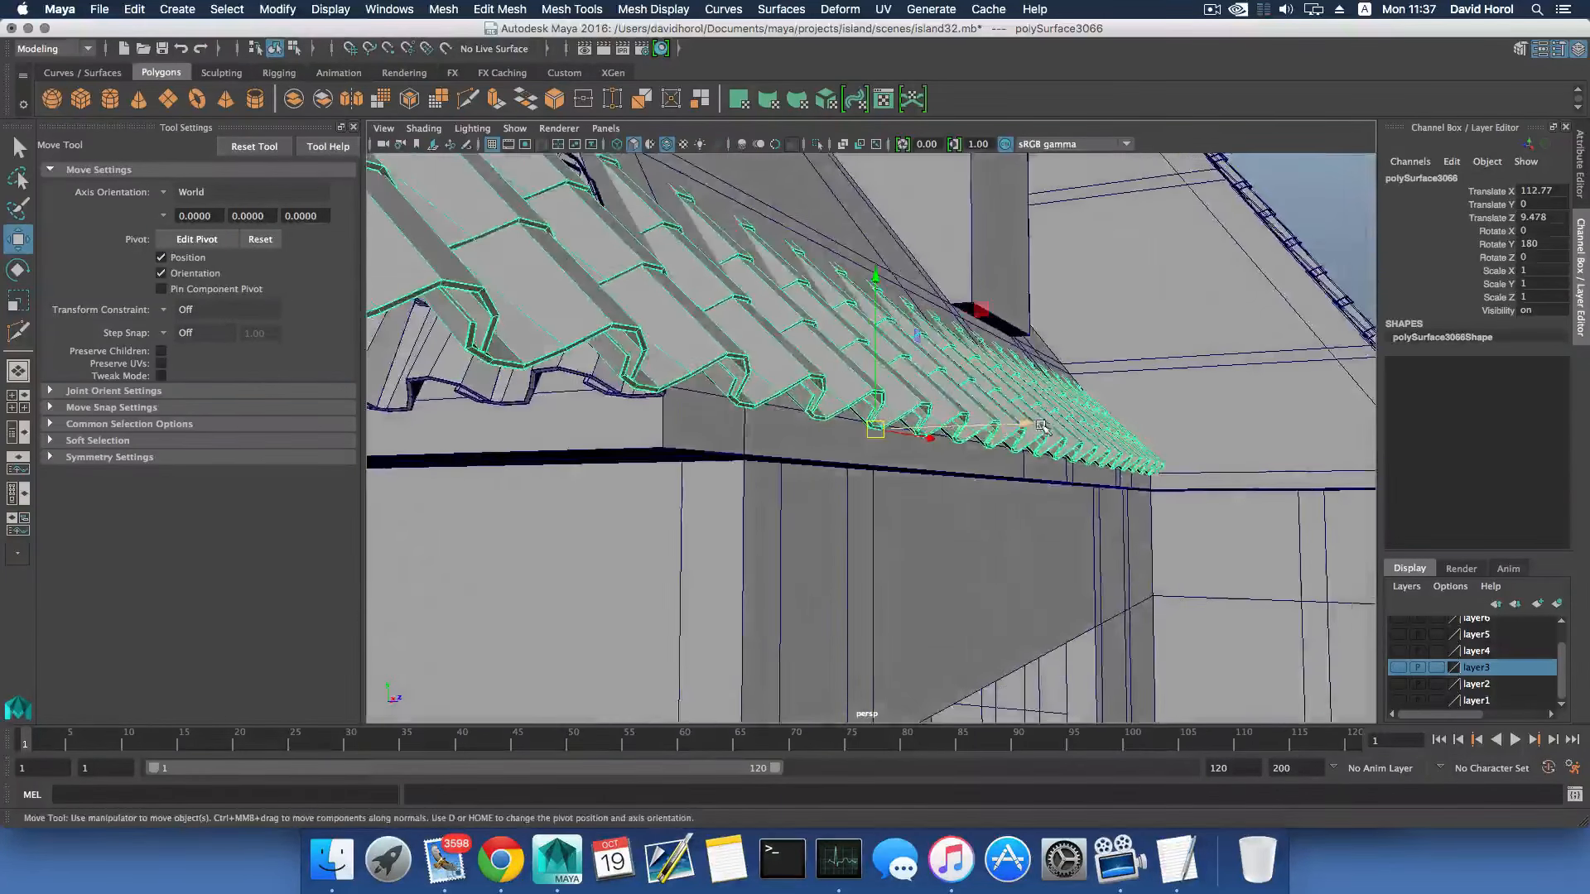
pyautogui.moveTo(1014, 422); pyautogui.dragTo(828, 431)
pyautogui.press('e')
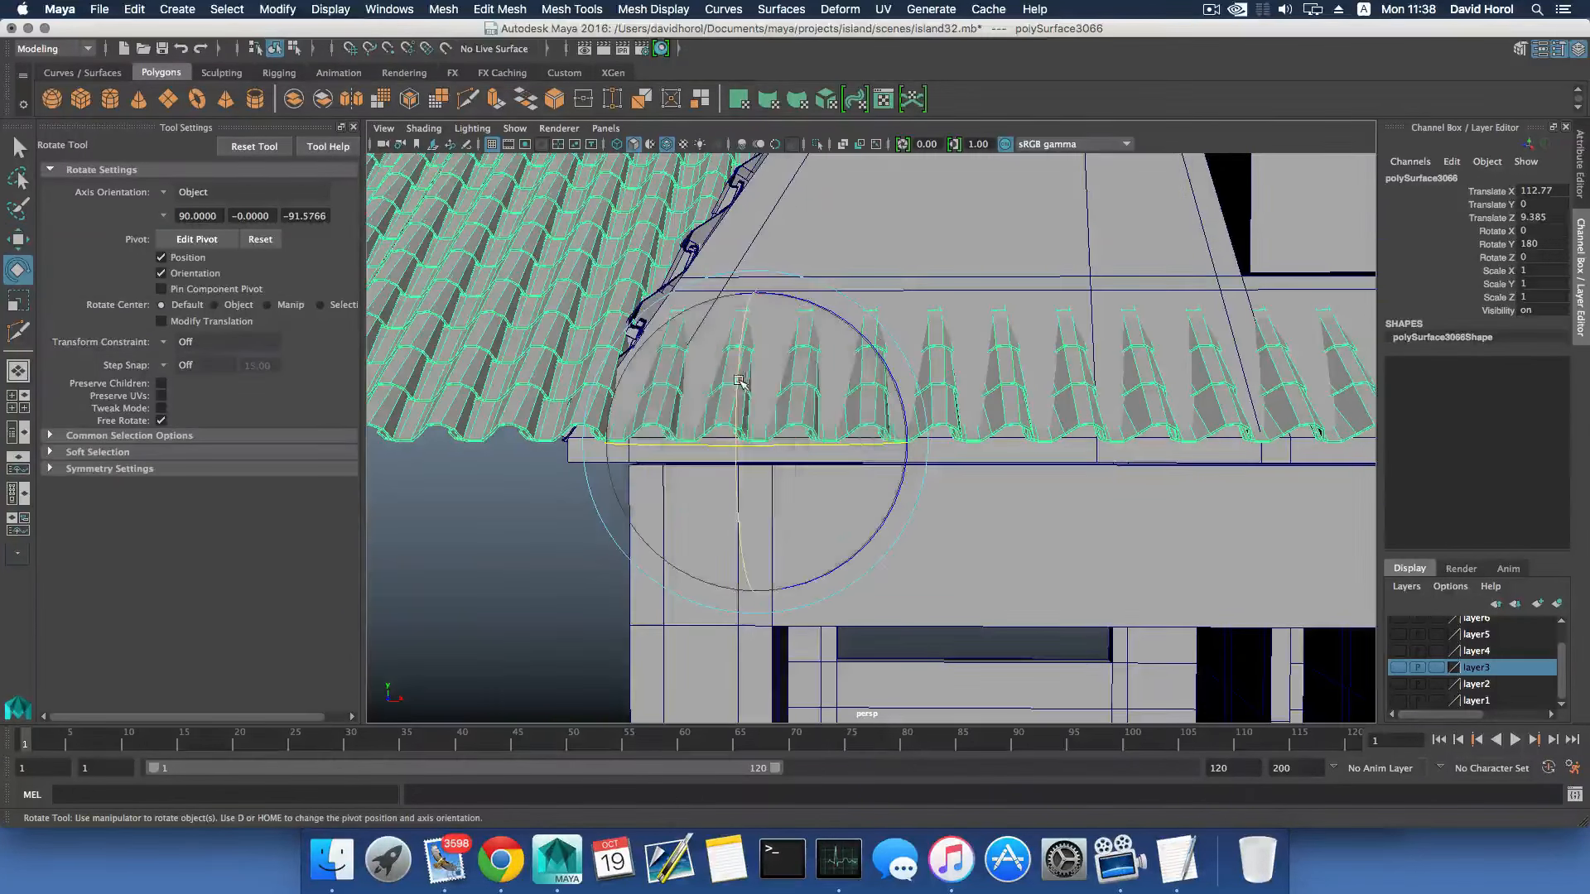
pyautogui.moveTo(740, 382); pyautogui.dragTo(977, 414)
pyautogui.keyDown('alt'); pyautogui.moveTo(877, 439); pyautogui.dragTo(821, 520); pyautogui.keyUp('alt')
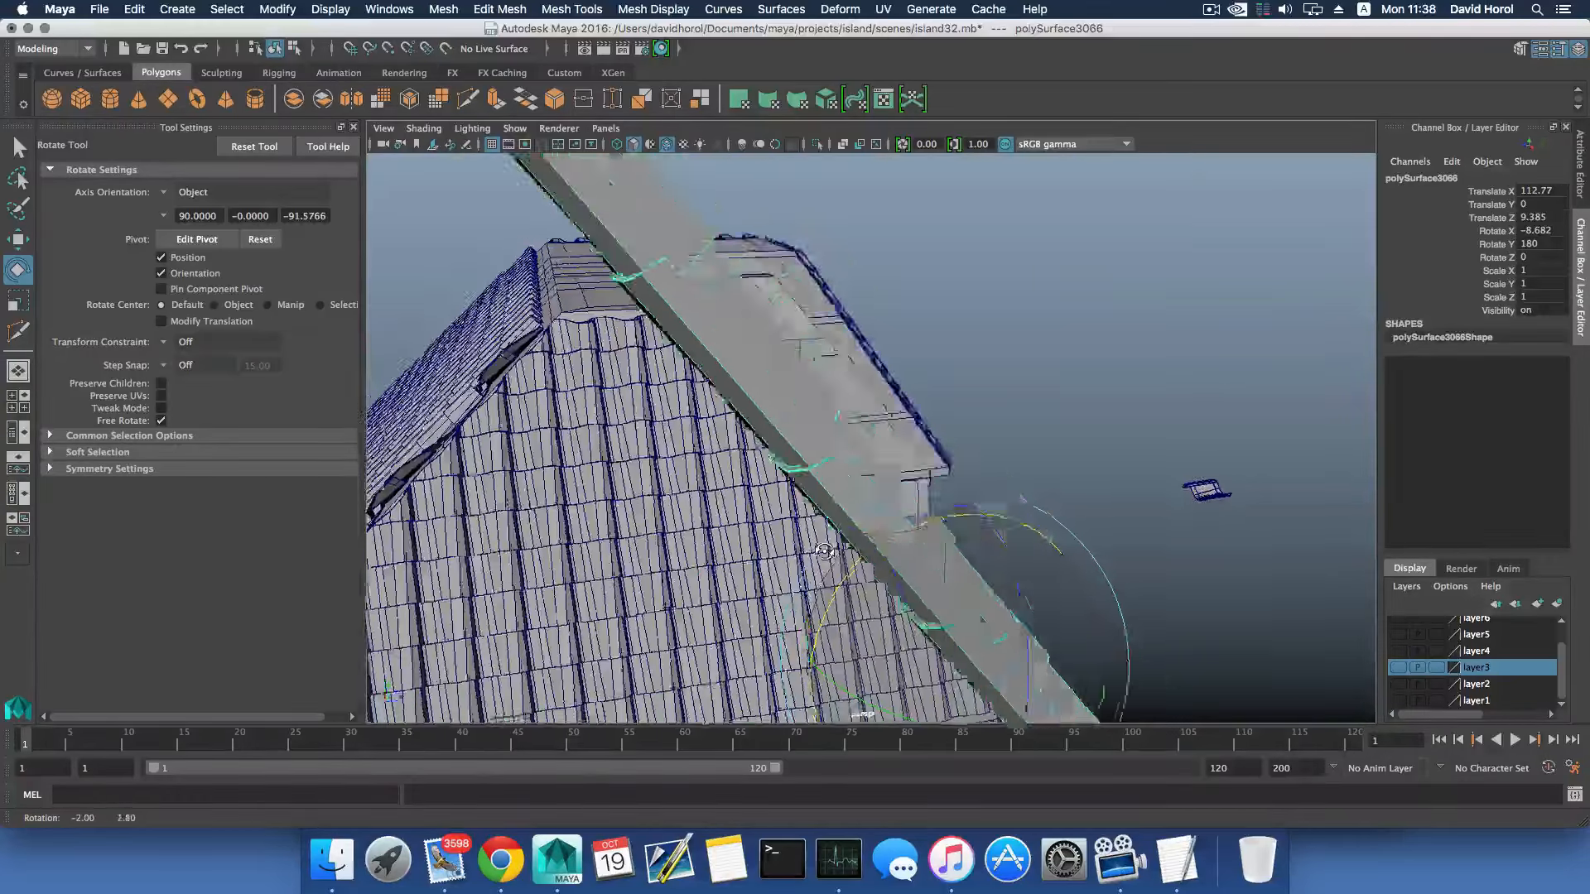
# - Examine how the tile sheet lies on the slope around the dormer and along its edges
pyautogui.keyDown('alt'); pyautogui.moveTo(824, 551); pyautogui.dragTo(613, 502); pyautogui.keyUp('alt')
pyautogui.scroll(5, 960, 515)
pyautogui.keyDown('alt'); pyautogui.moveTo(998, 512); pyautogui.dragTo(1000, 579); pyautogui.keyUp('alt')
pyautogui.scroll(3, 1000, 580)
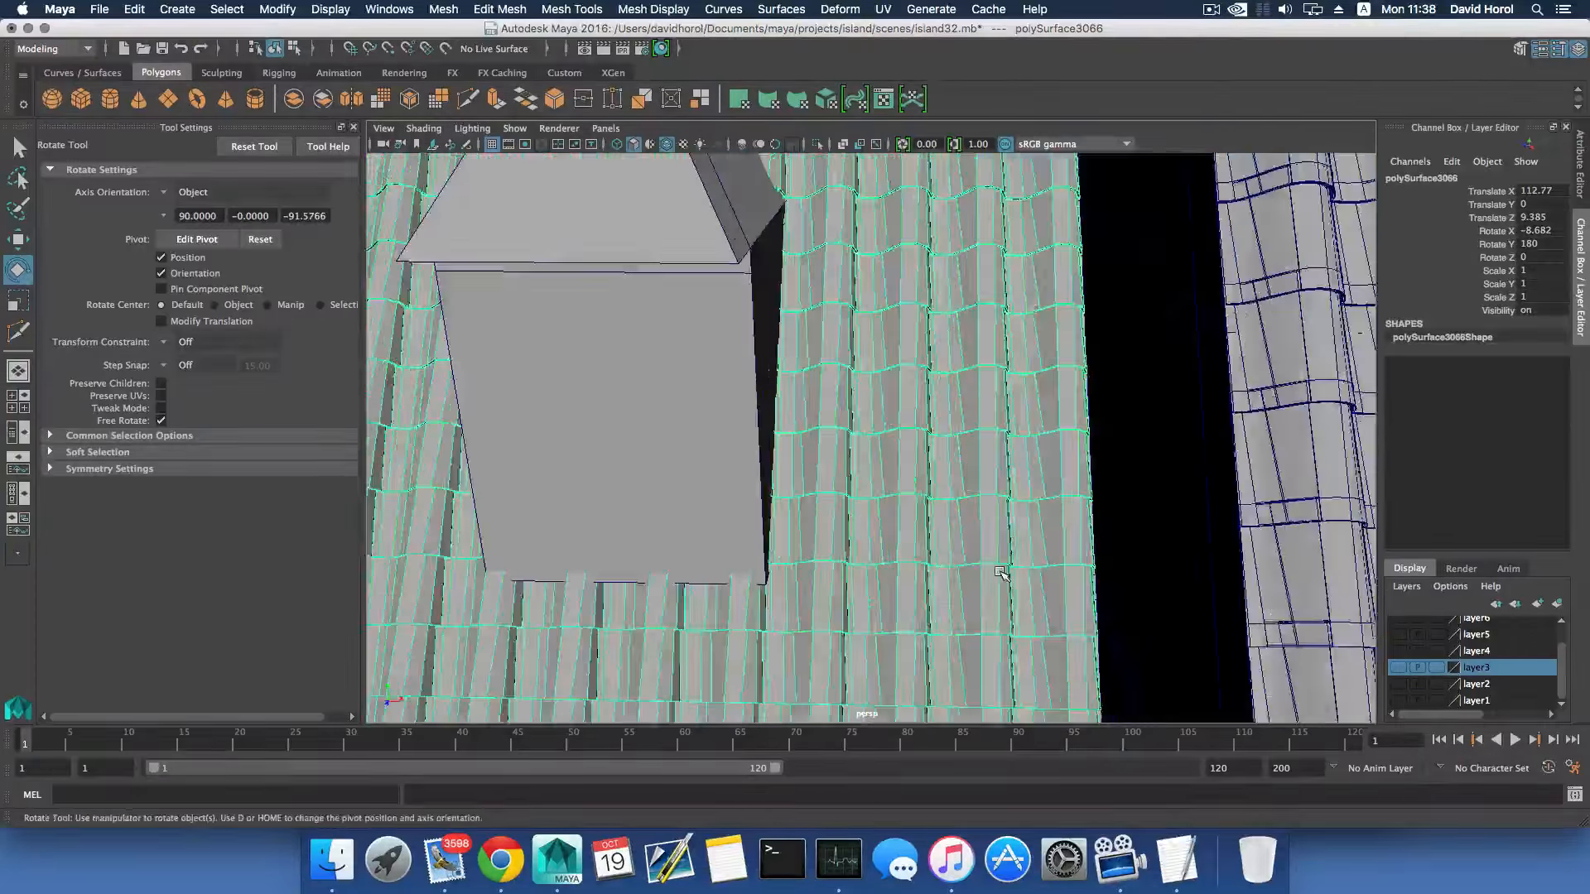
pyautogui.keyDown('alt'); pyautogui.moveTo(1009, 539); pyautogui.dragTo(998, 482, button='middle'); pyautogui.keyUp('alt')
pyautogui.scroll(-4, 859, 521)
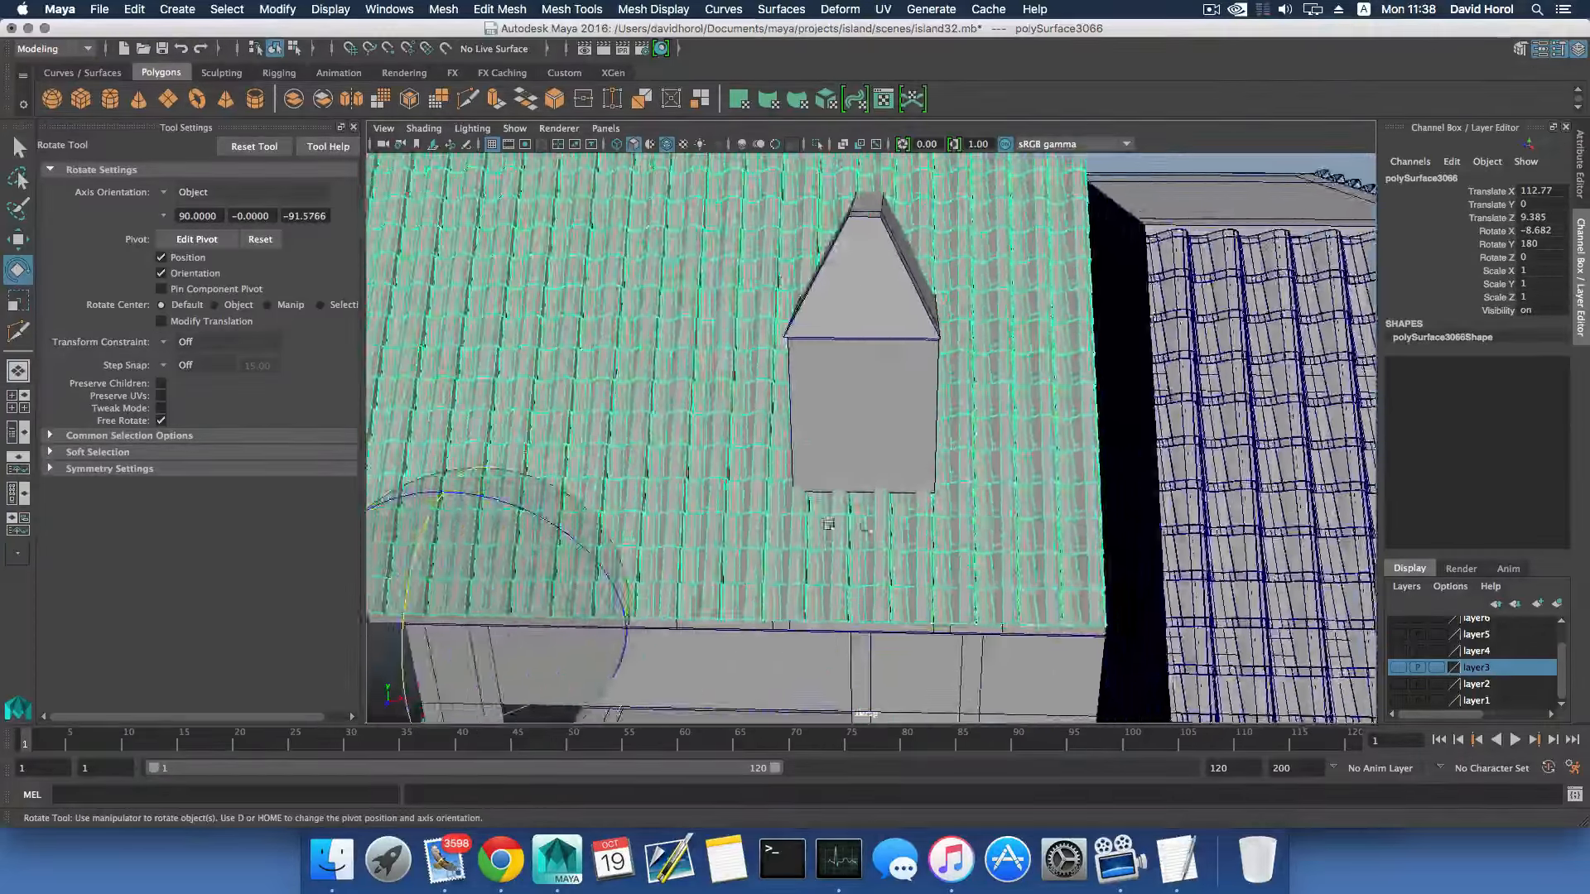
pyautogui.scroll(-3, 998, 482)
pyautogui.keyDown('alt'); pyautogui.moveTo(825, 524); pyautogui.dragTo(833, 519, button='middle'); pyautogui.keyUp('alt')
pyautogui.keyDown('alt'); pyautogui.moveTo(834, 519); pyautogui.dragTo(1019, 489); pyautogui.keyUp('alt')
# - In an enlarged side view, lower the tile sheet to Y -0.069 at the eave
pyautogui.press('space')
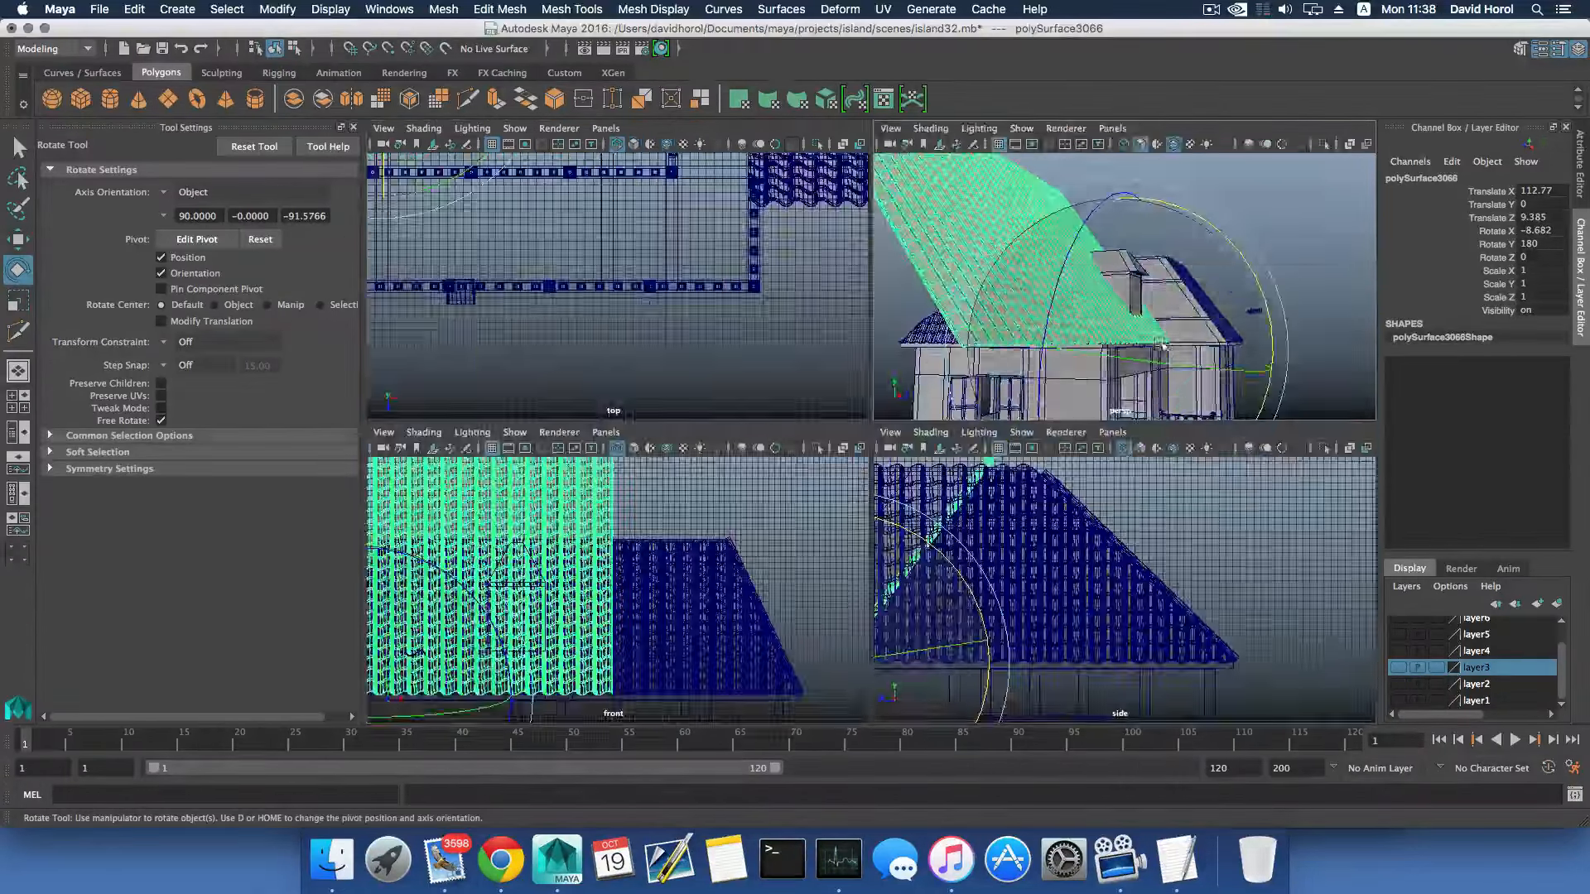
pyautogui.press('space')
pyautogui.press('space')
pyautogui.scroll(-4, 1074, 564)
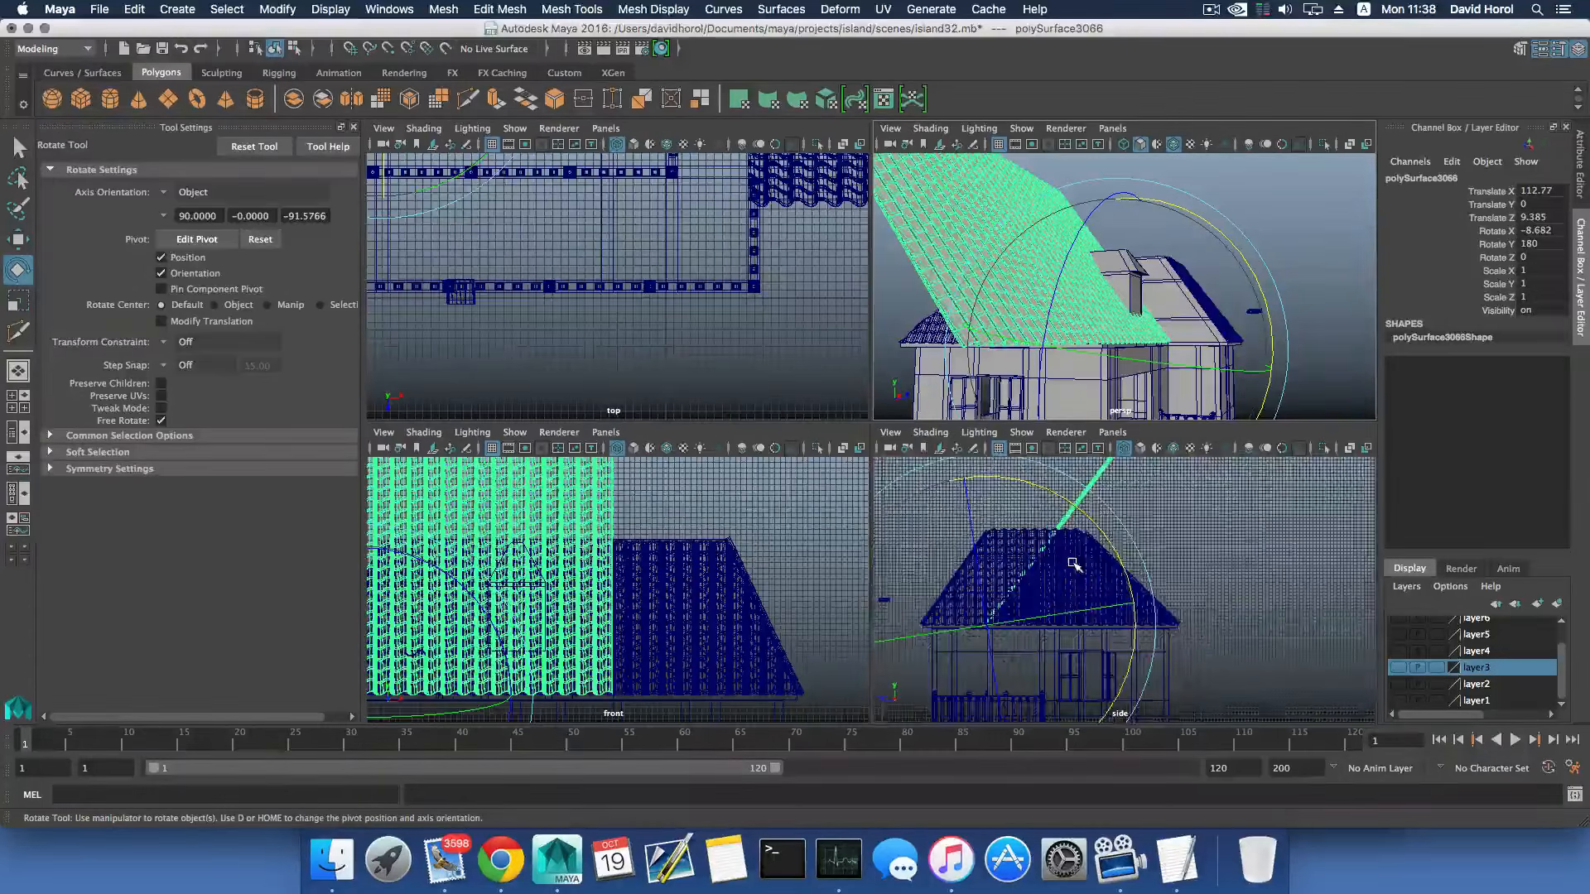
pyautogui.press('space')
pyautogui.scroll(8, 1020, 576)
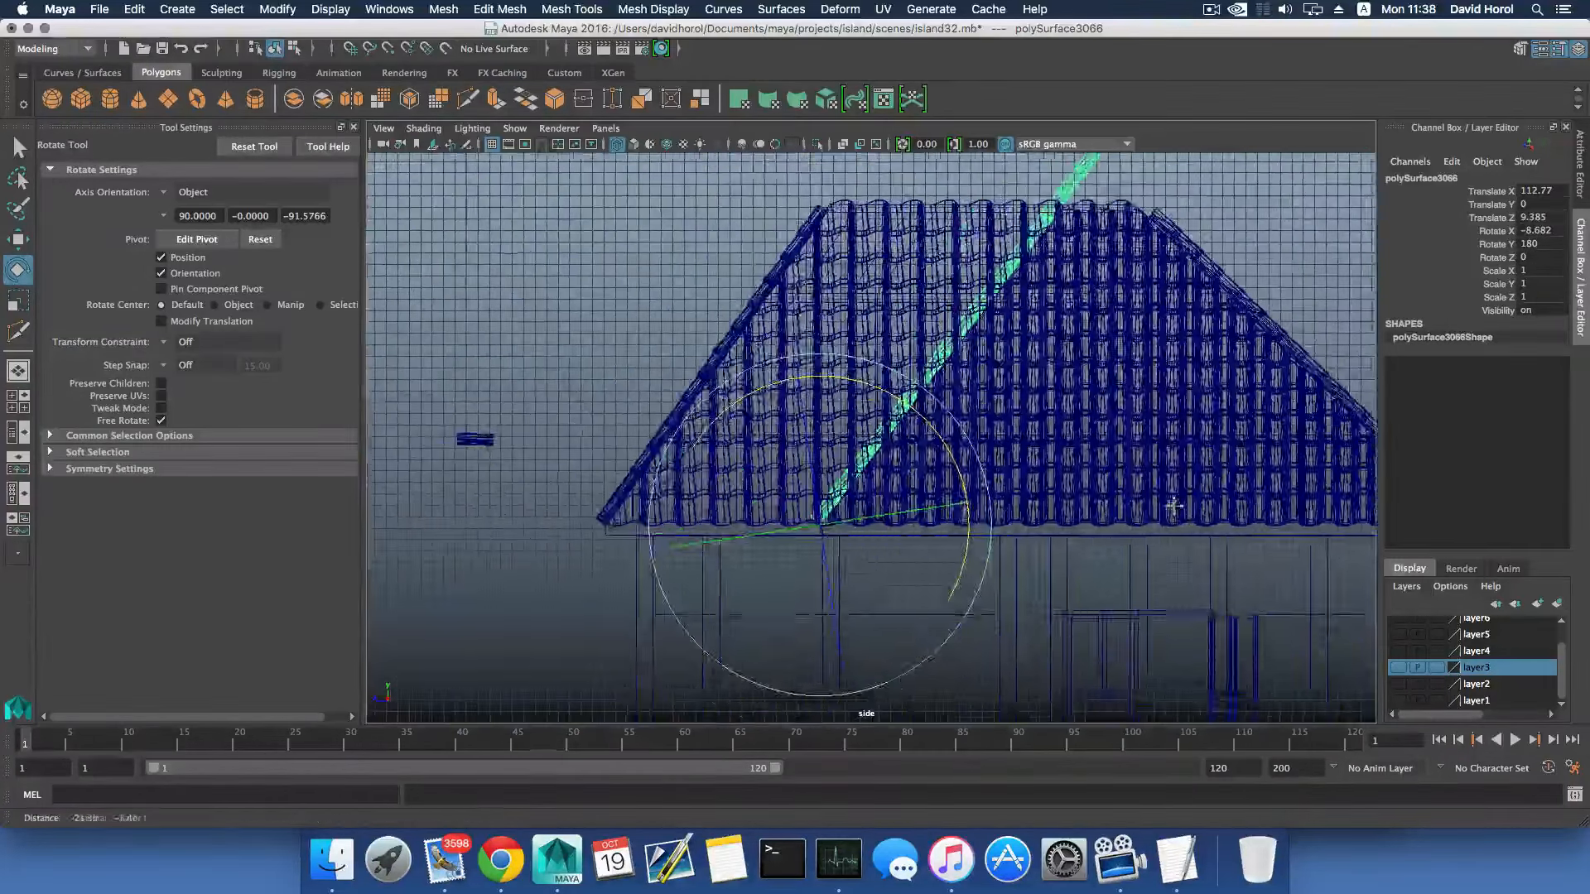
pyautogui.scroll(5, 991, 553)
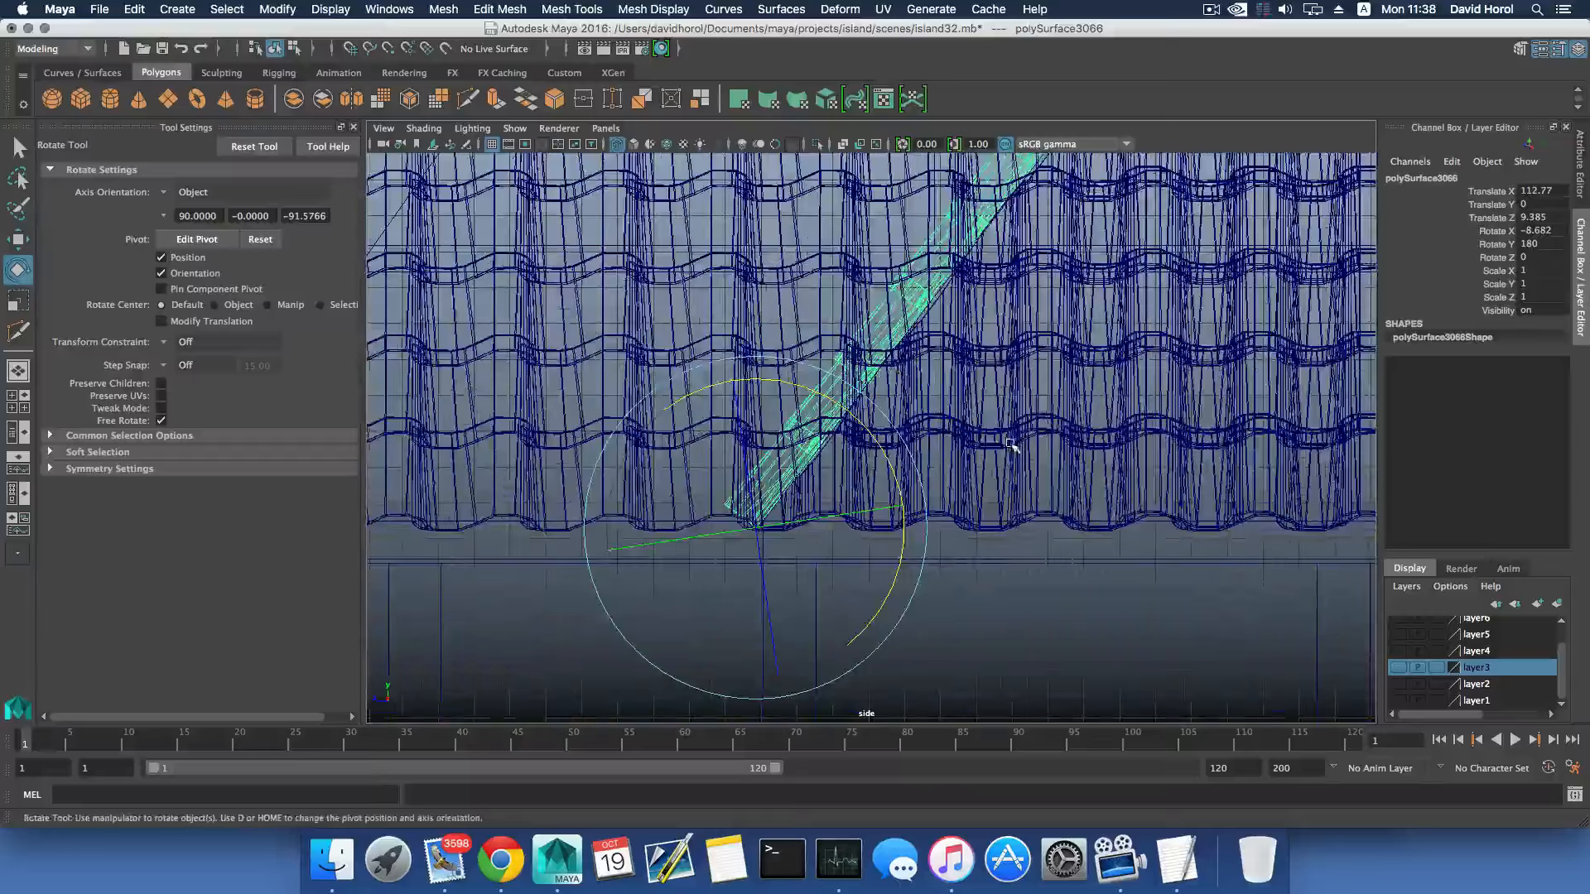
pyautogui.scroll(3, 976, 480)
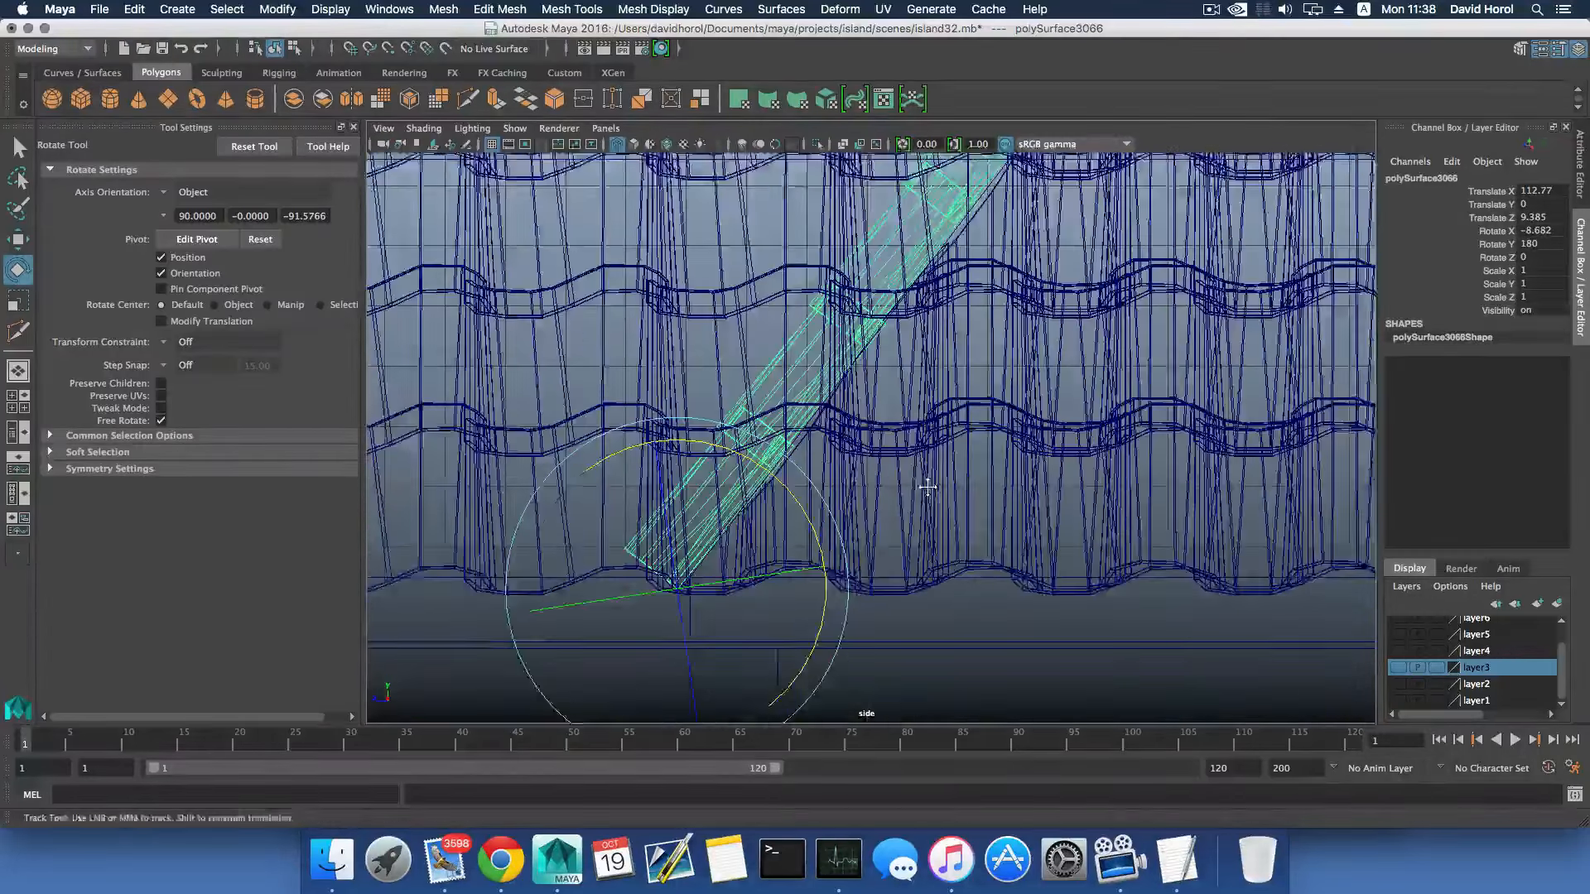
pyautogui.press('w')
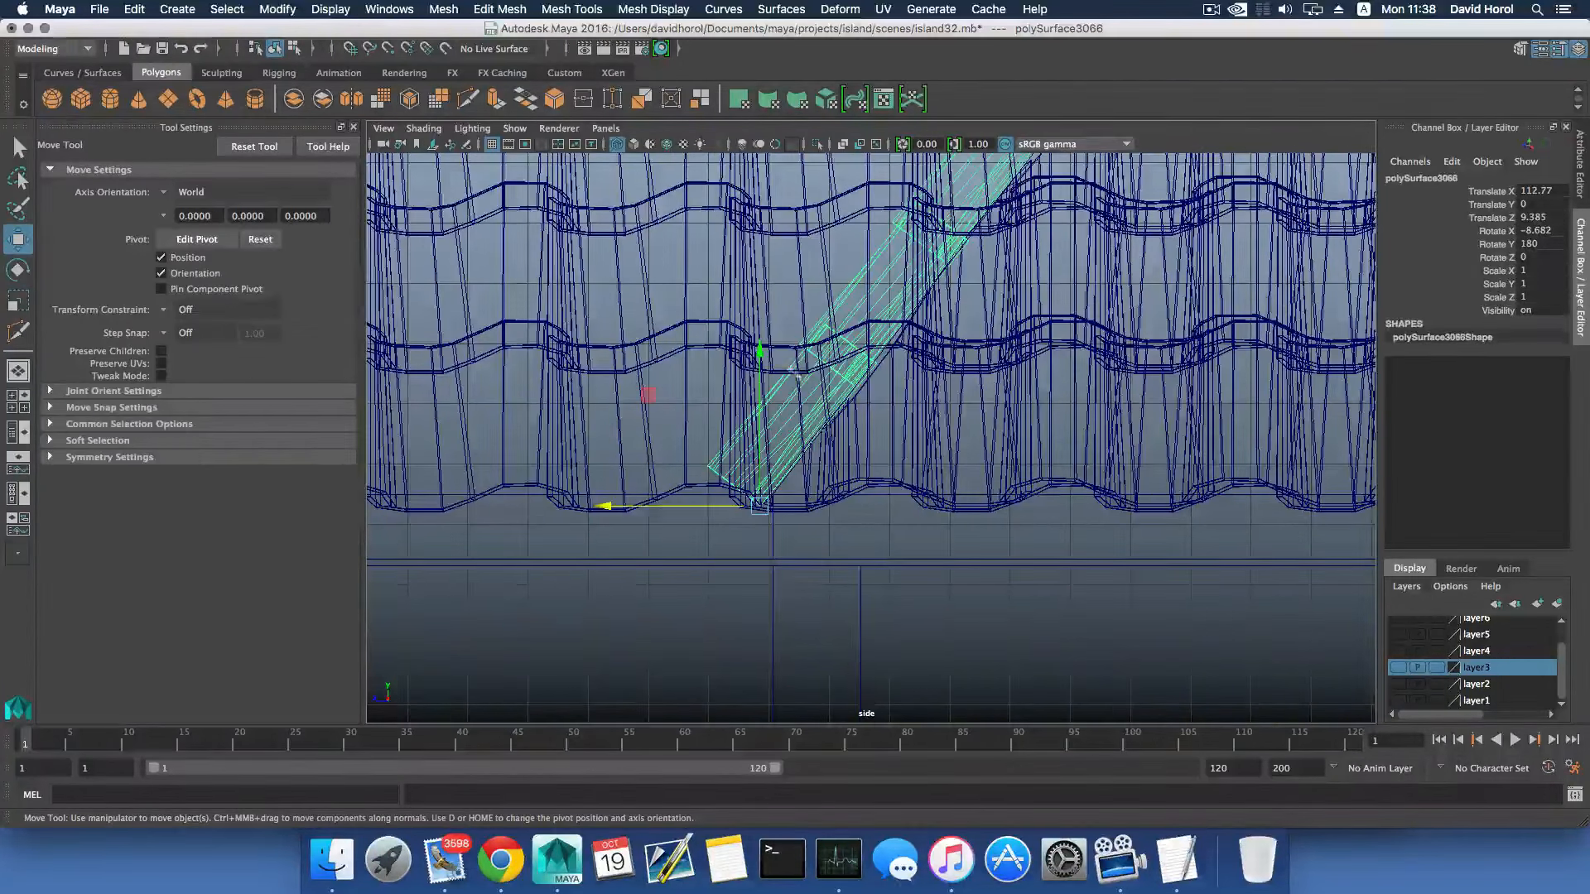
pyautogui.moveTo(757, 352); pyautogui.dragTo(759, 354)
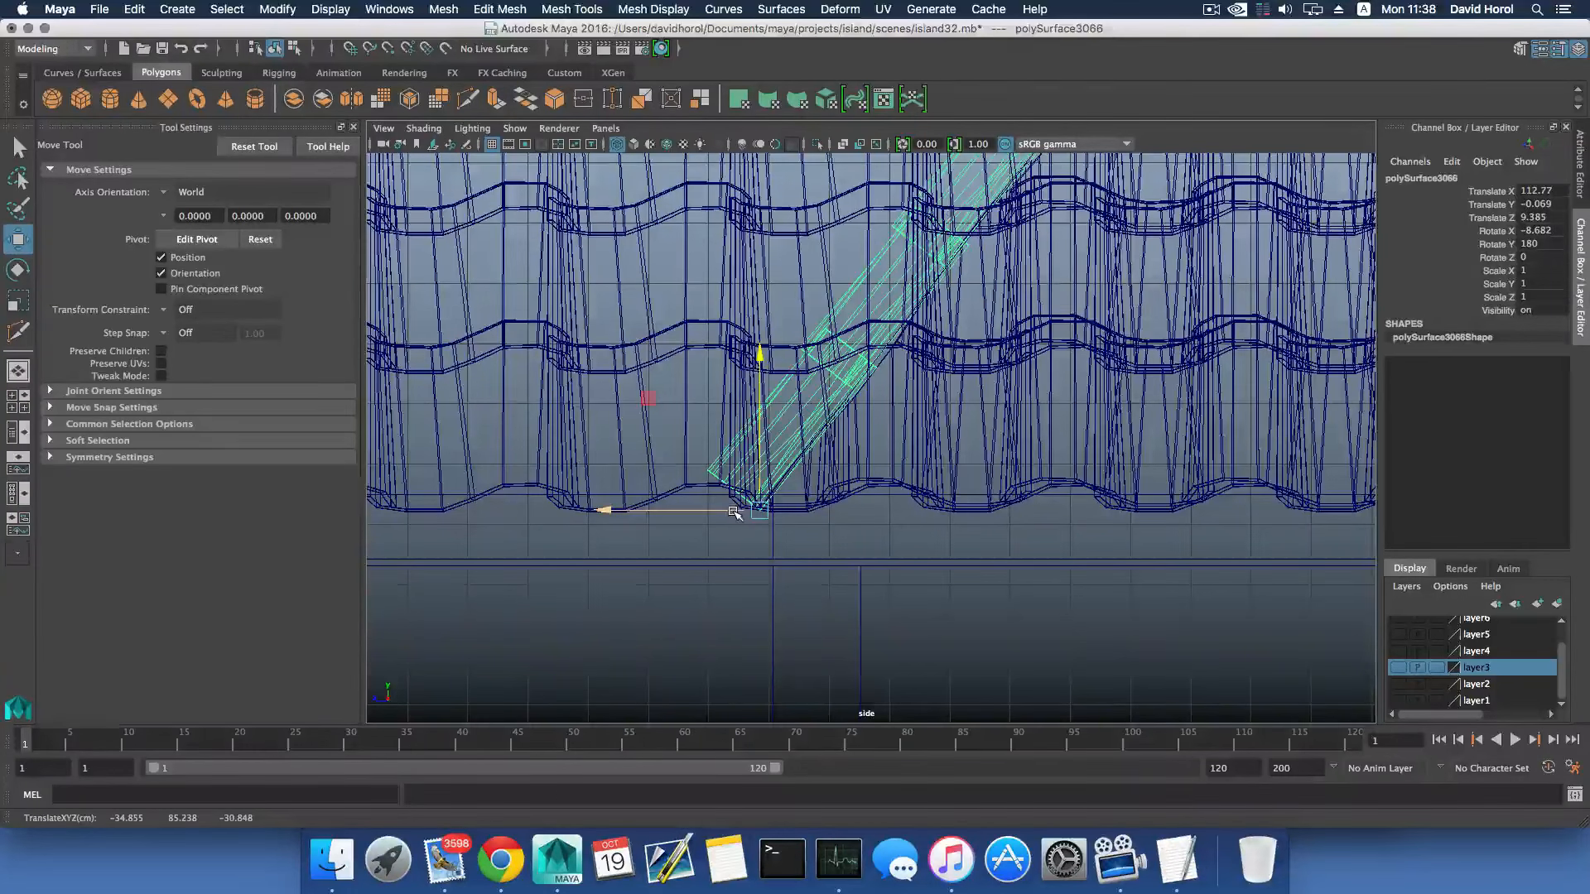
# - Move the tile sheet along Z to 9.481 and check its underside against the roof line in the side view
pyautogui.press('e')
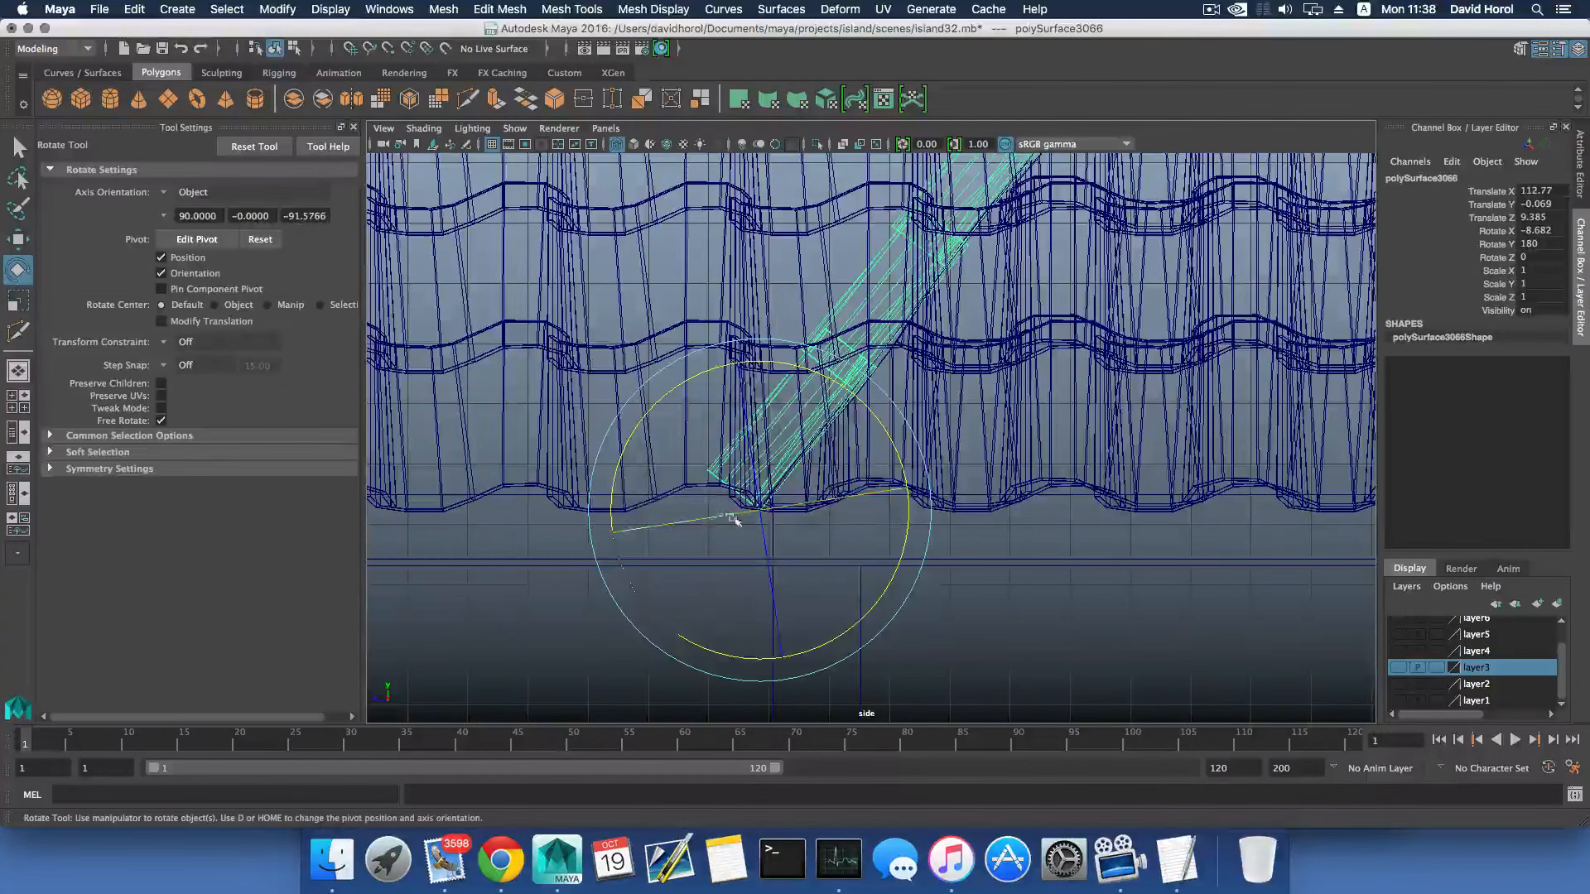
pyautogui.press('w')
pyautogui.moveTo(720, 513); pyautogui.dragTo(715, 514)
pyautogui.keyDown('alt'); pyautogui.moveTo(1027, 249); pyautogui.dragTo(884, 448, button='middle'); pyautogui.keyUp('alt')
pyautogui.scroll(6, 883, 447)
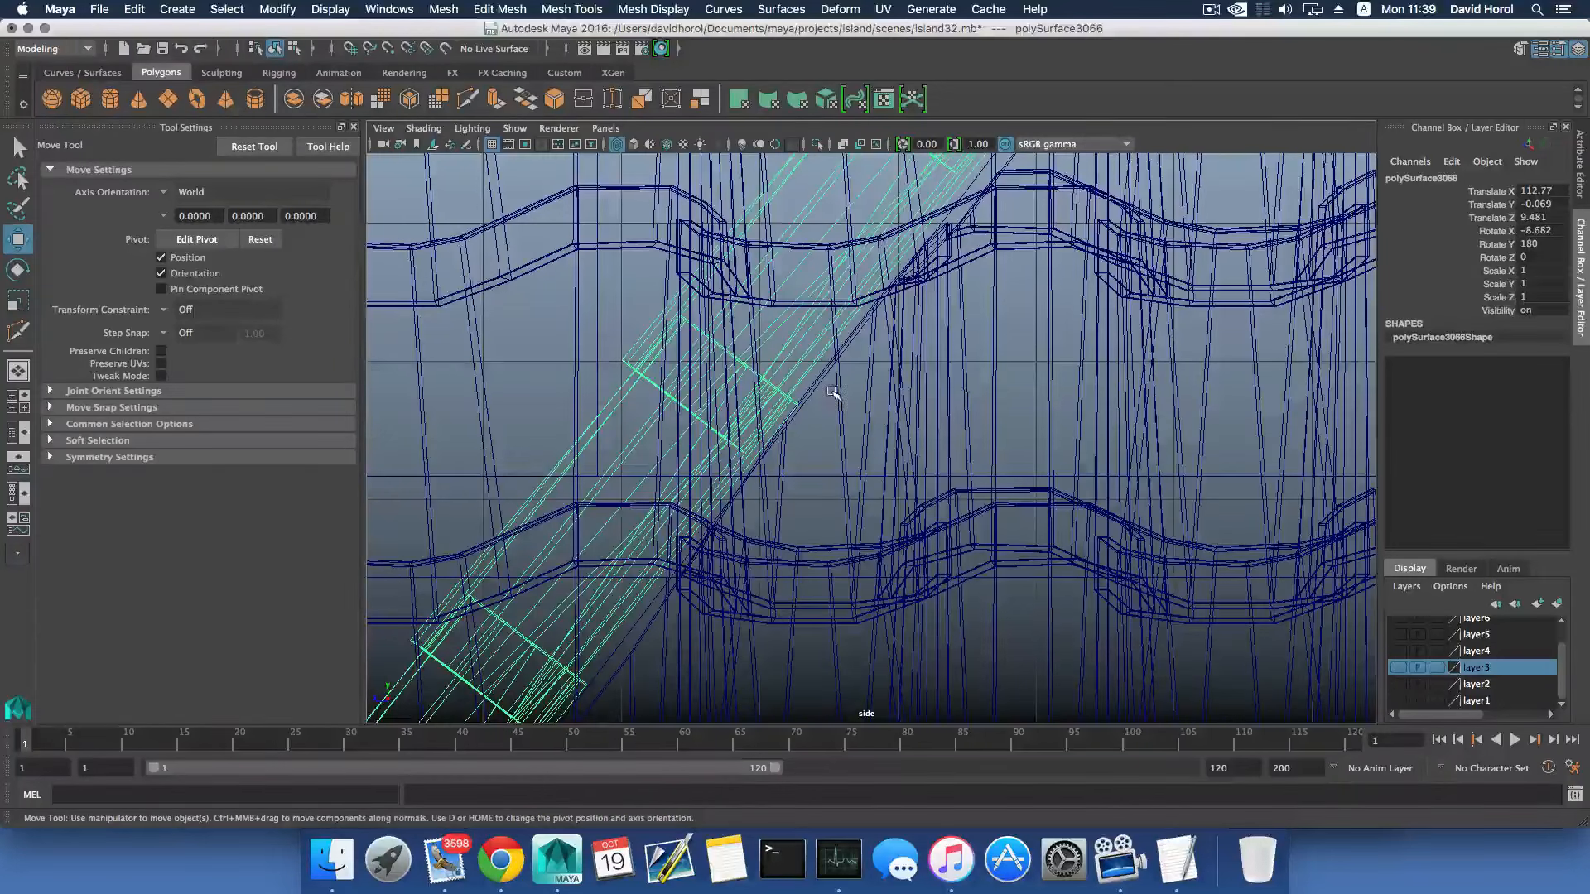
pyautogui.scroll(-8, 780, 502)
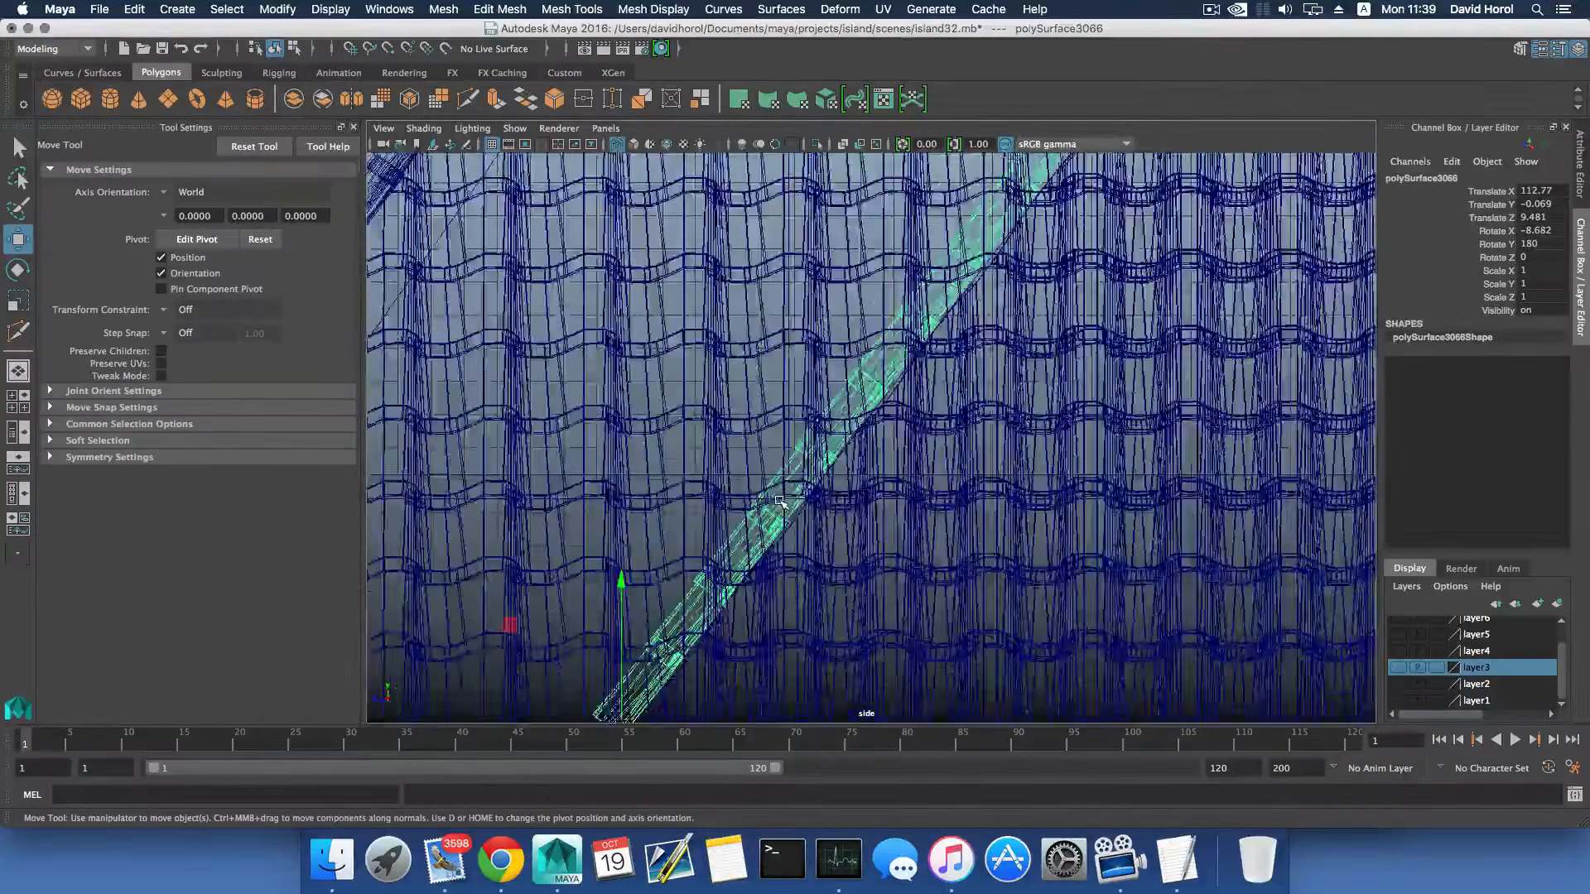
pyautogui.scroll(-3, 779, 501)
# - Return to the full perspective view of the tiled slope and save the scene
pyautogui.press('space')
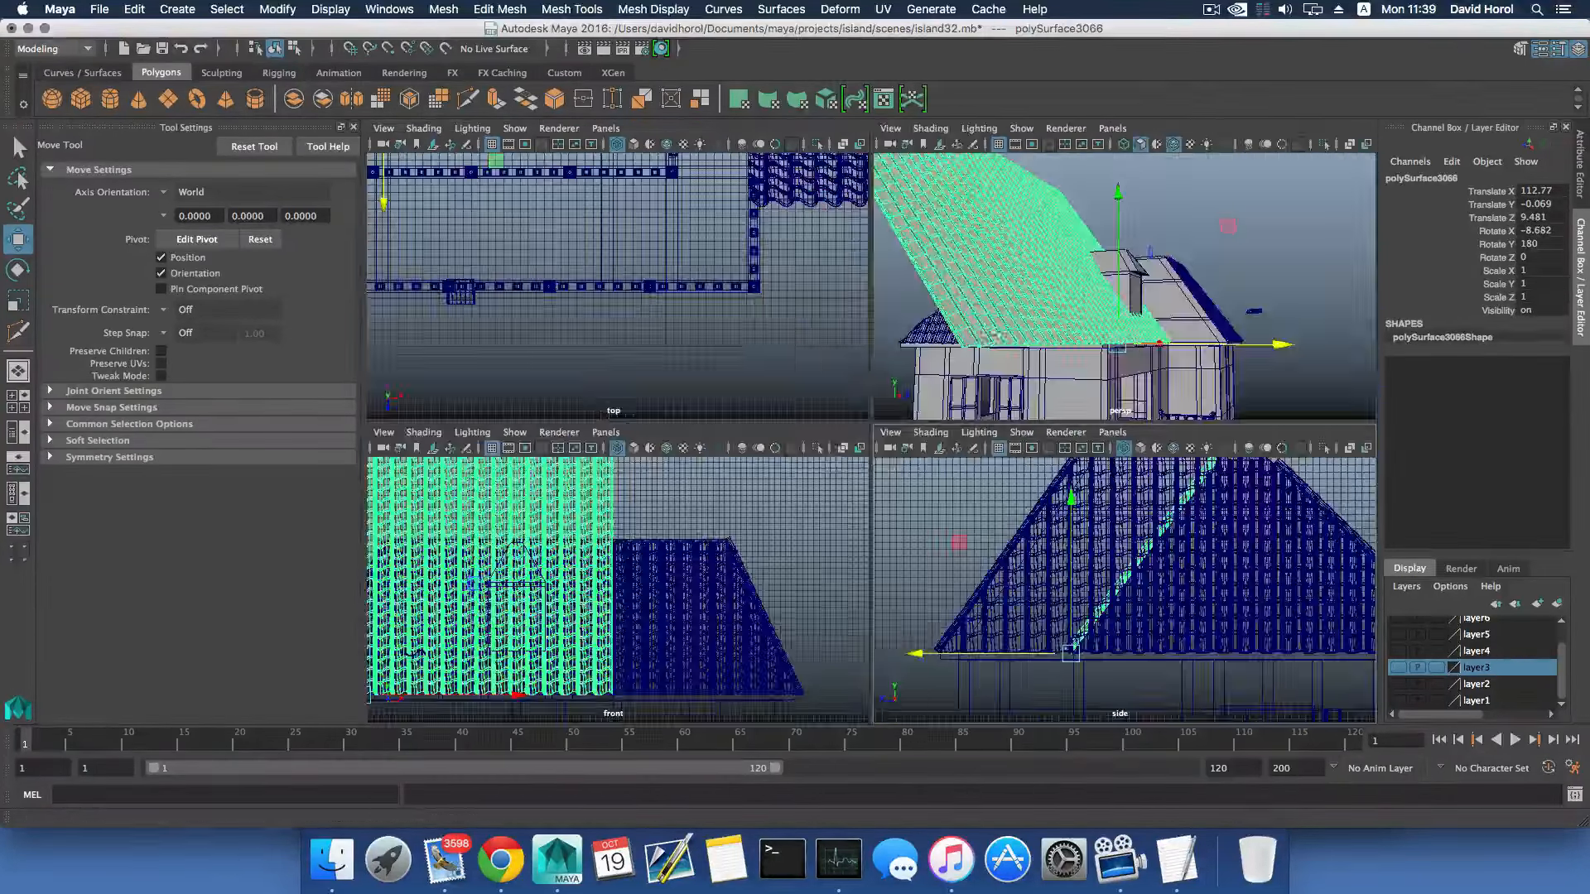
pyautogui.press('space')
pyautogui.keyDown('alt'); pyautogui.moveTo(1008, 325); pyautogui.dragTo(741, 247); pyautogui.keyUp('alt')
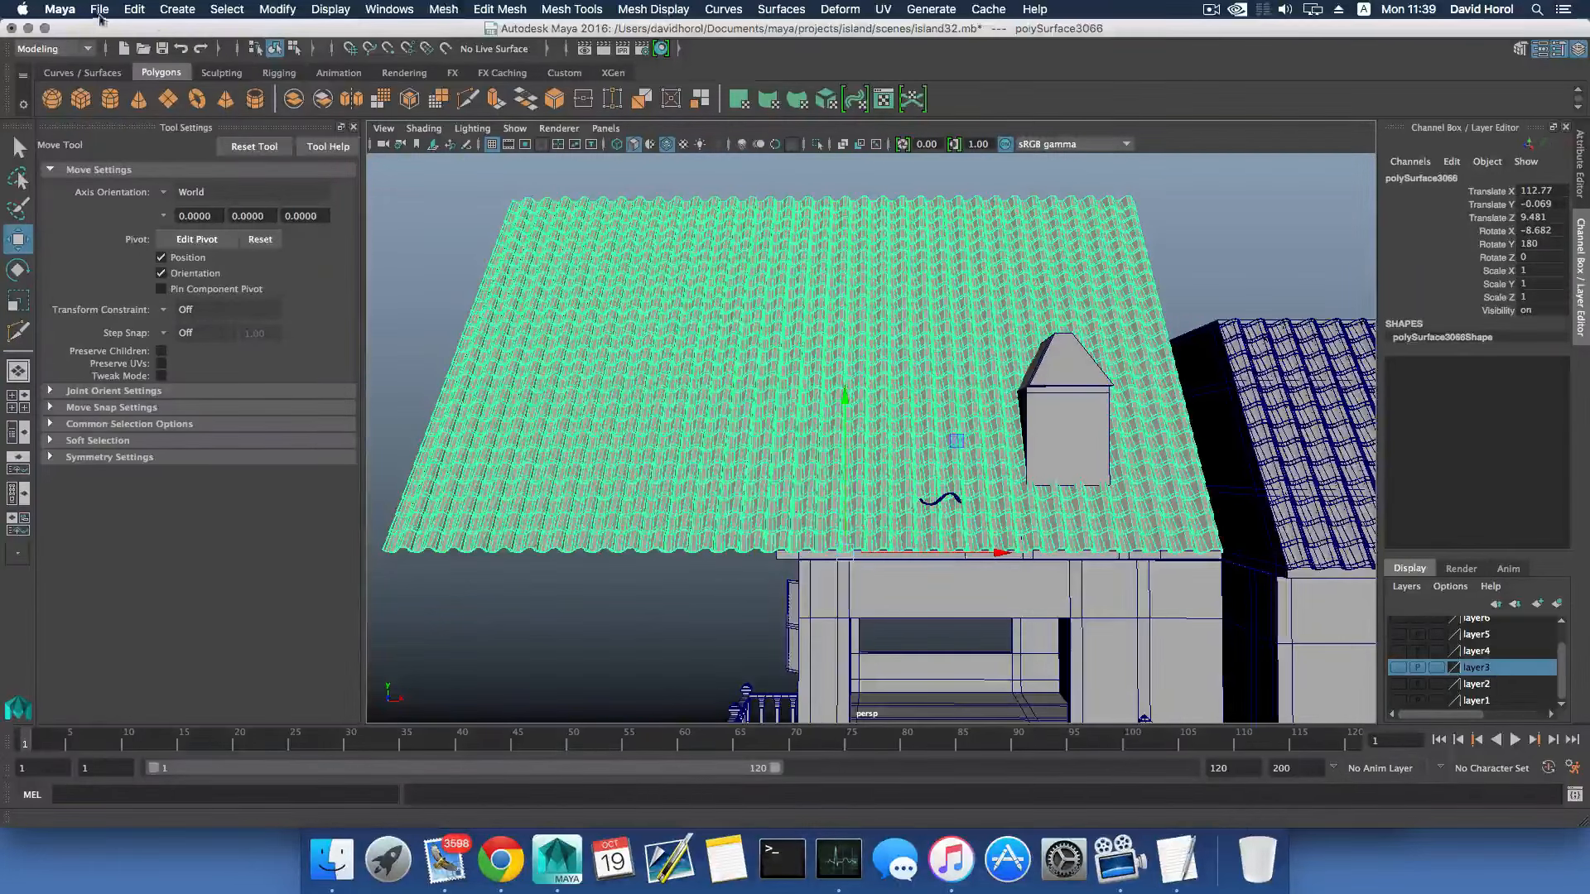
pyautogui.click(100, 10)
pyautogui.click(124, 80)
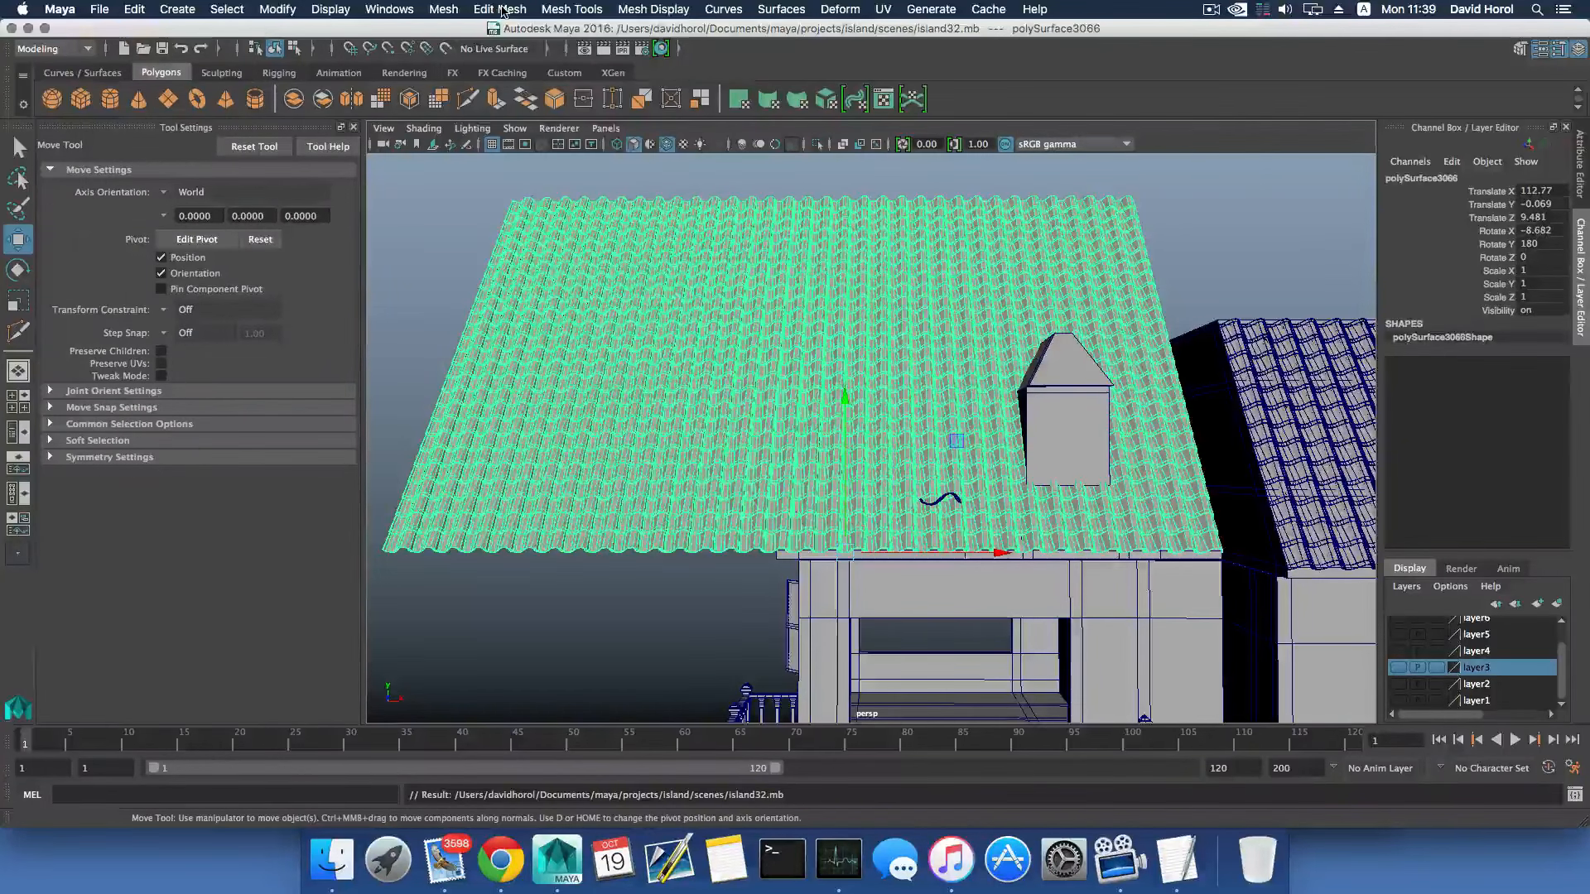
# - Separate the tile sheet on the dormer slope into individual tiles
pyautogui.click(503, 12)
pyautogui.moveTo(444, 10)
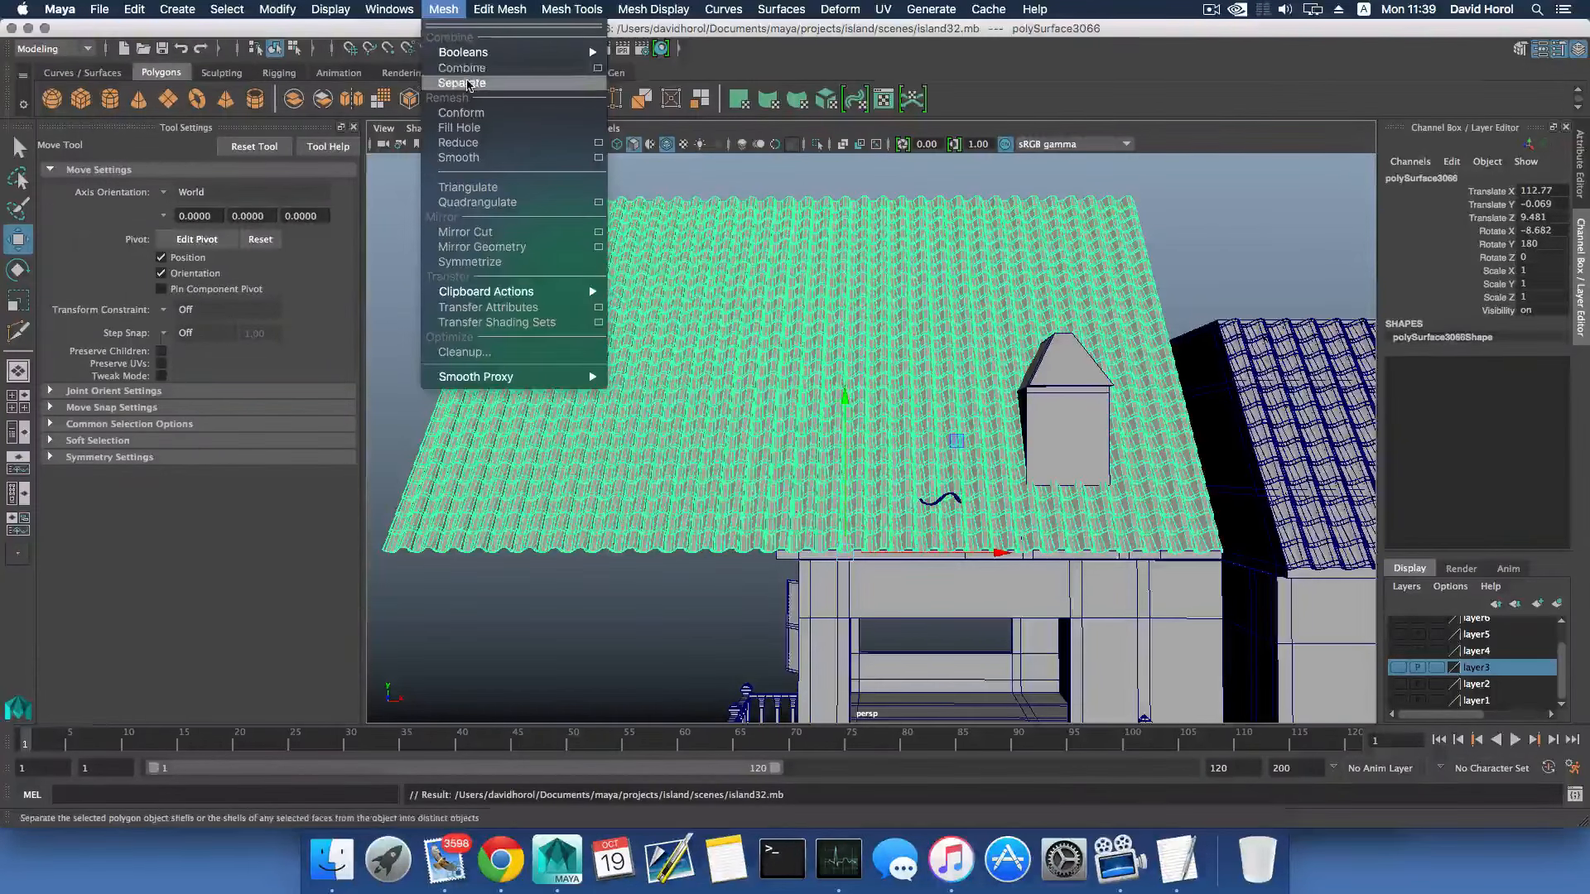
pyautogui.click(464, 82)
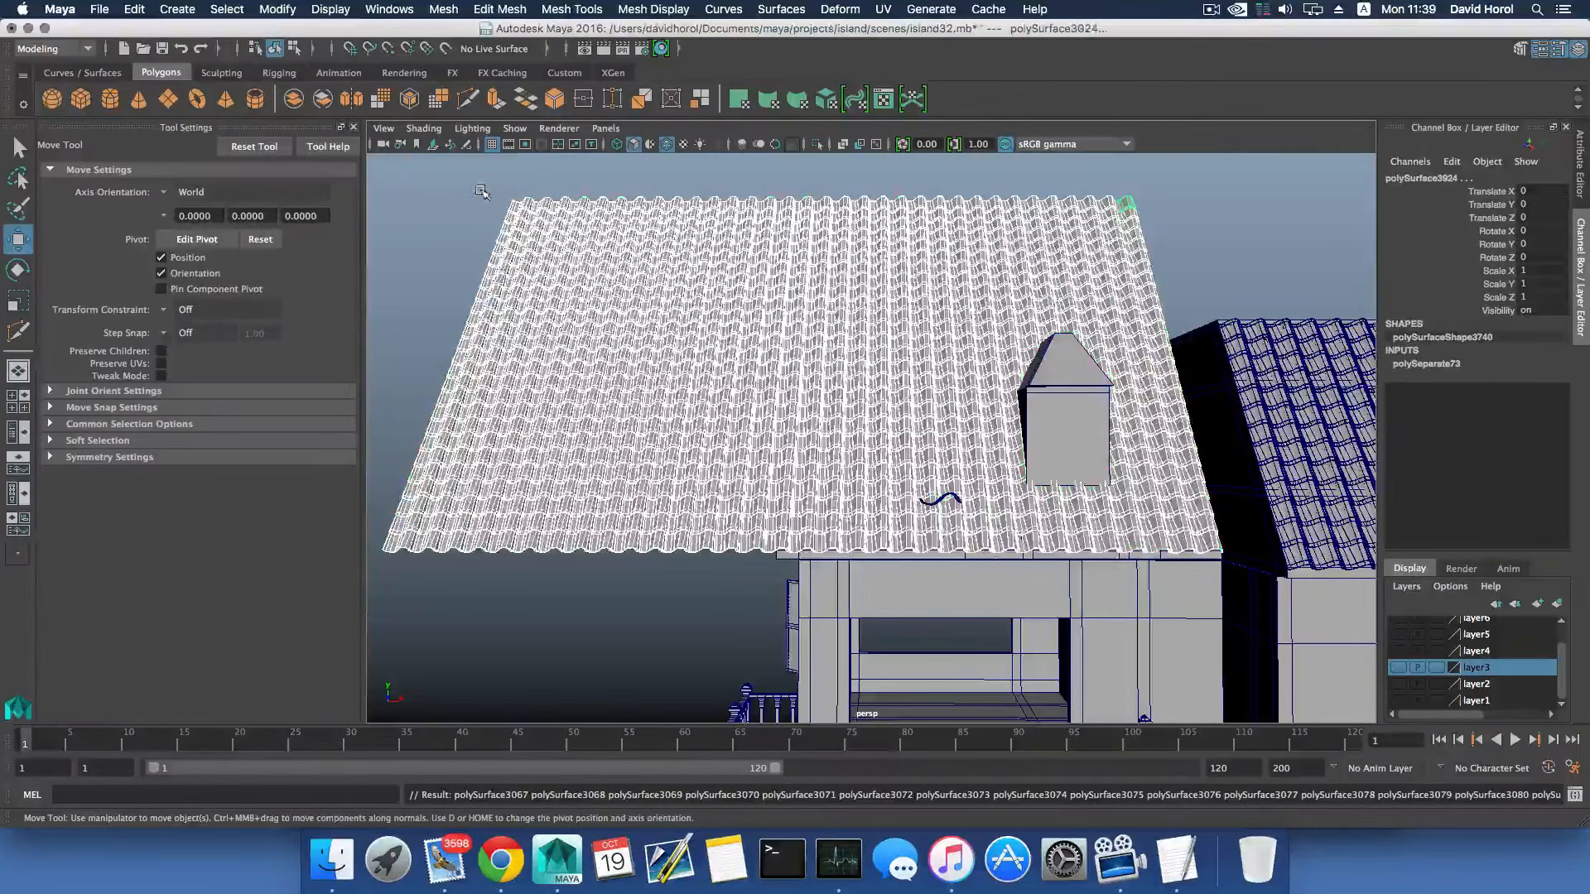
# - In the side view, select the dormer-slope tiles that extend above the roof ridge and delete them
pyautogui.keyDown('alt'); pyautogui.moveTo(481, 195); pyautogui.dragTo(832, 370); pyautogui.keyUp('alt')
pyautogui.press('space')
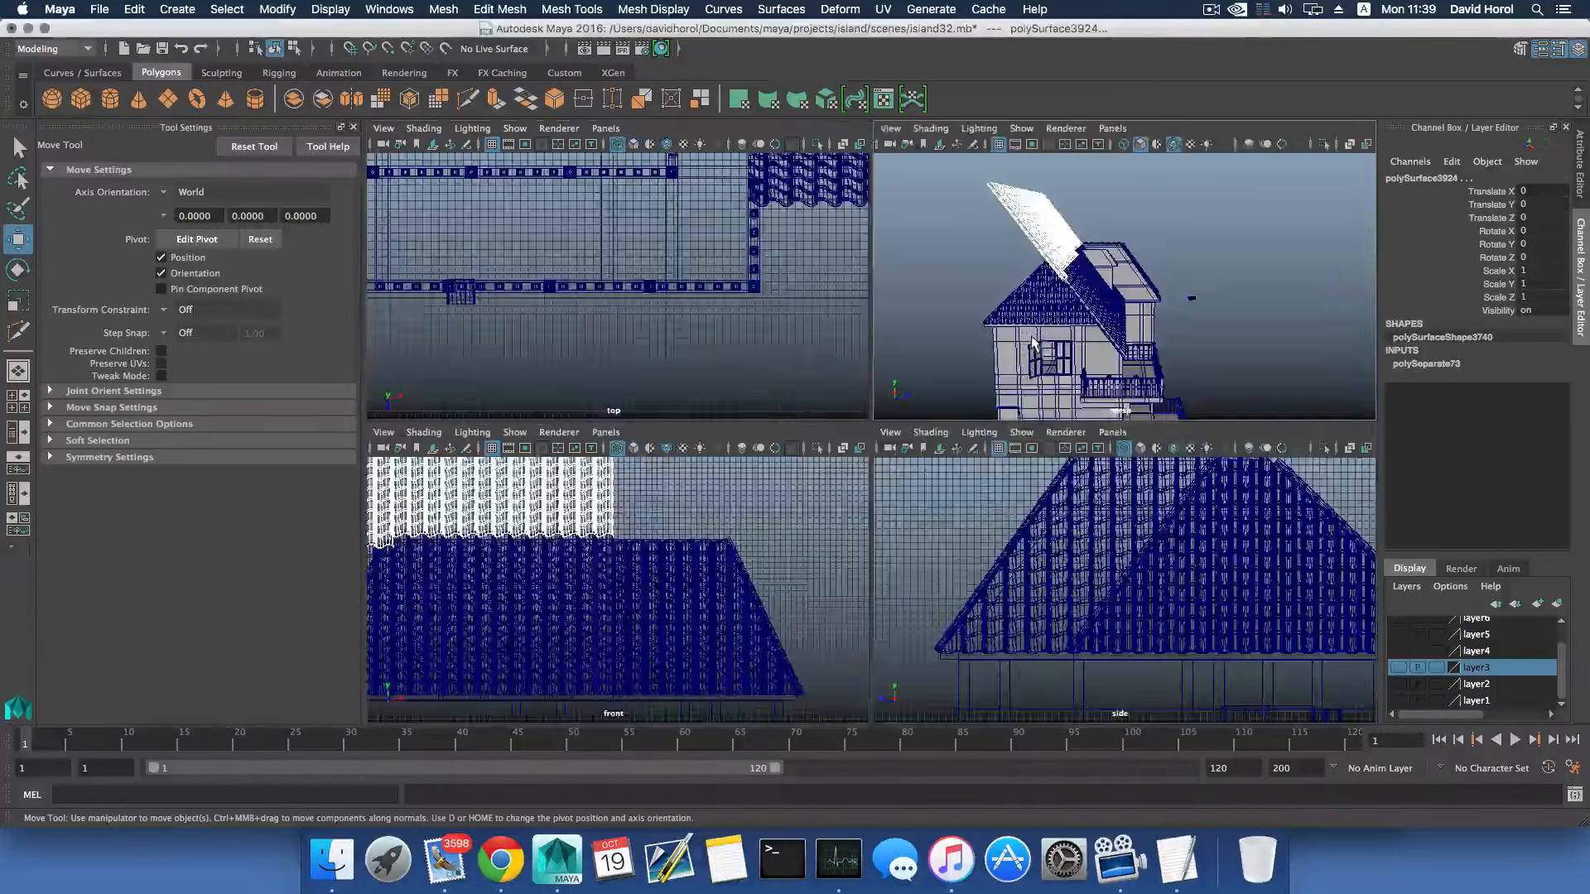
pyautogui.press('space')
pyautogui.scroll(-5, 1077, 530)
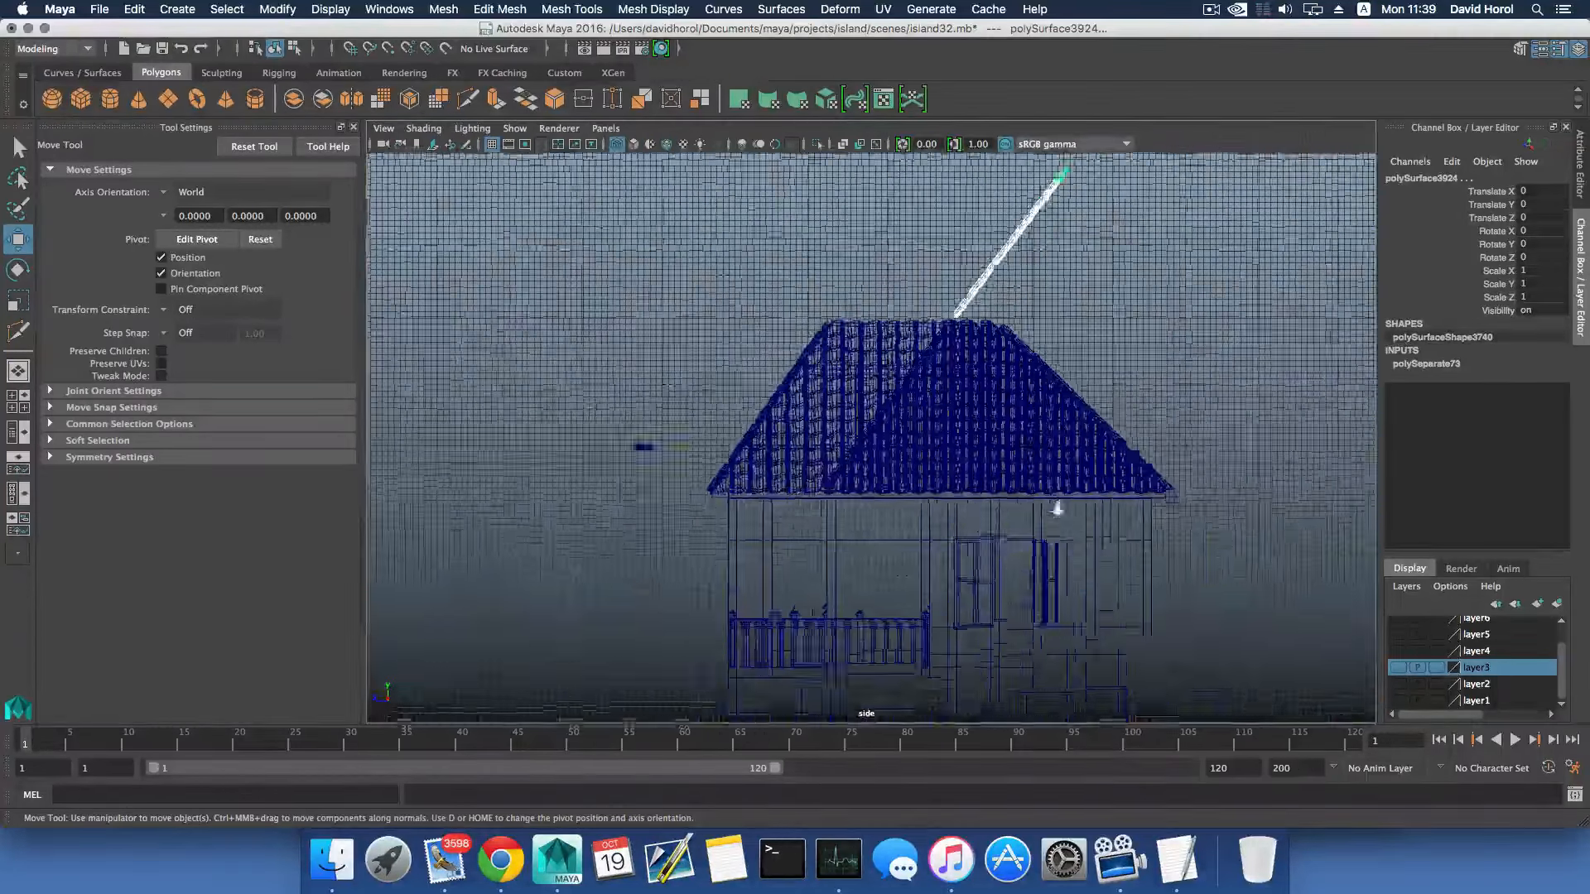
pyautogui.scroll(6, 978, 497)
pyautogui.scroll(5, 936, 537)
pyautogui.moveTo(927, 500)
pyautogui.keyDown('alt'); pyautogui.mouseDown(button='middle')
pyautogui.moveTo(891, 546)
pyautogui.moveTo(911, 502)
pyautogui.mouseUp(button='middle'); pyautogui.keyUp('alt')
pyautogui.scroll(-3, 891, 547)
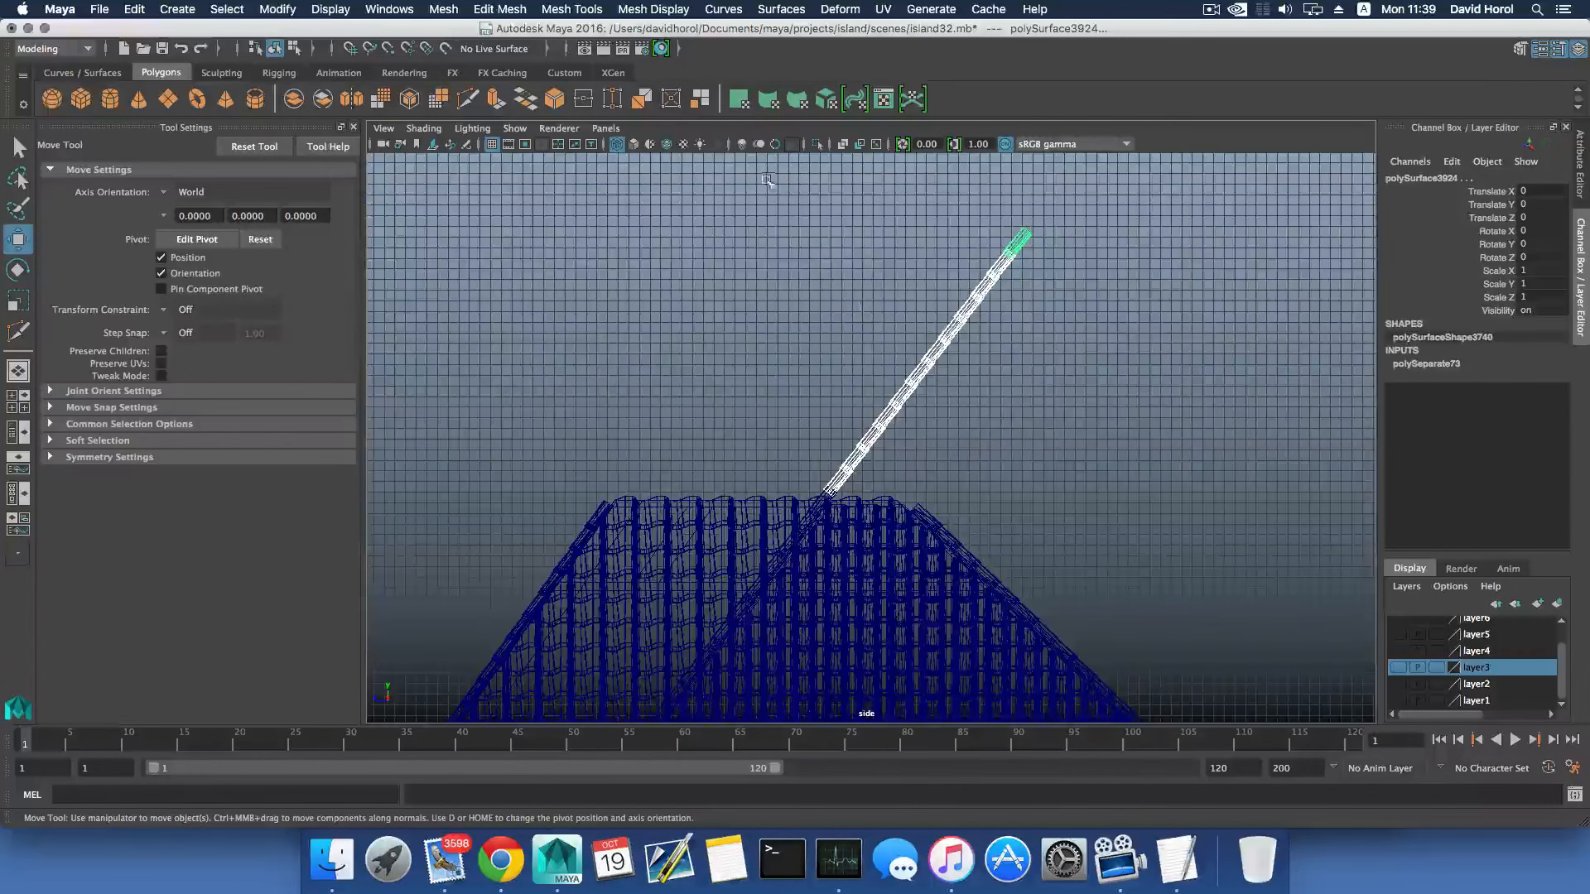
pyautogui.moveTo(766, 178); pyautogui.dragTo(1128, 473)
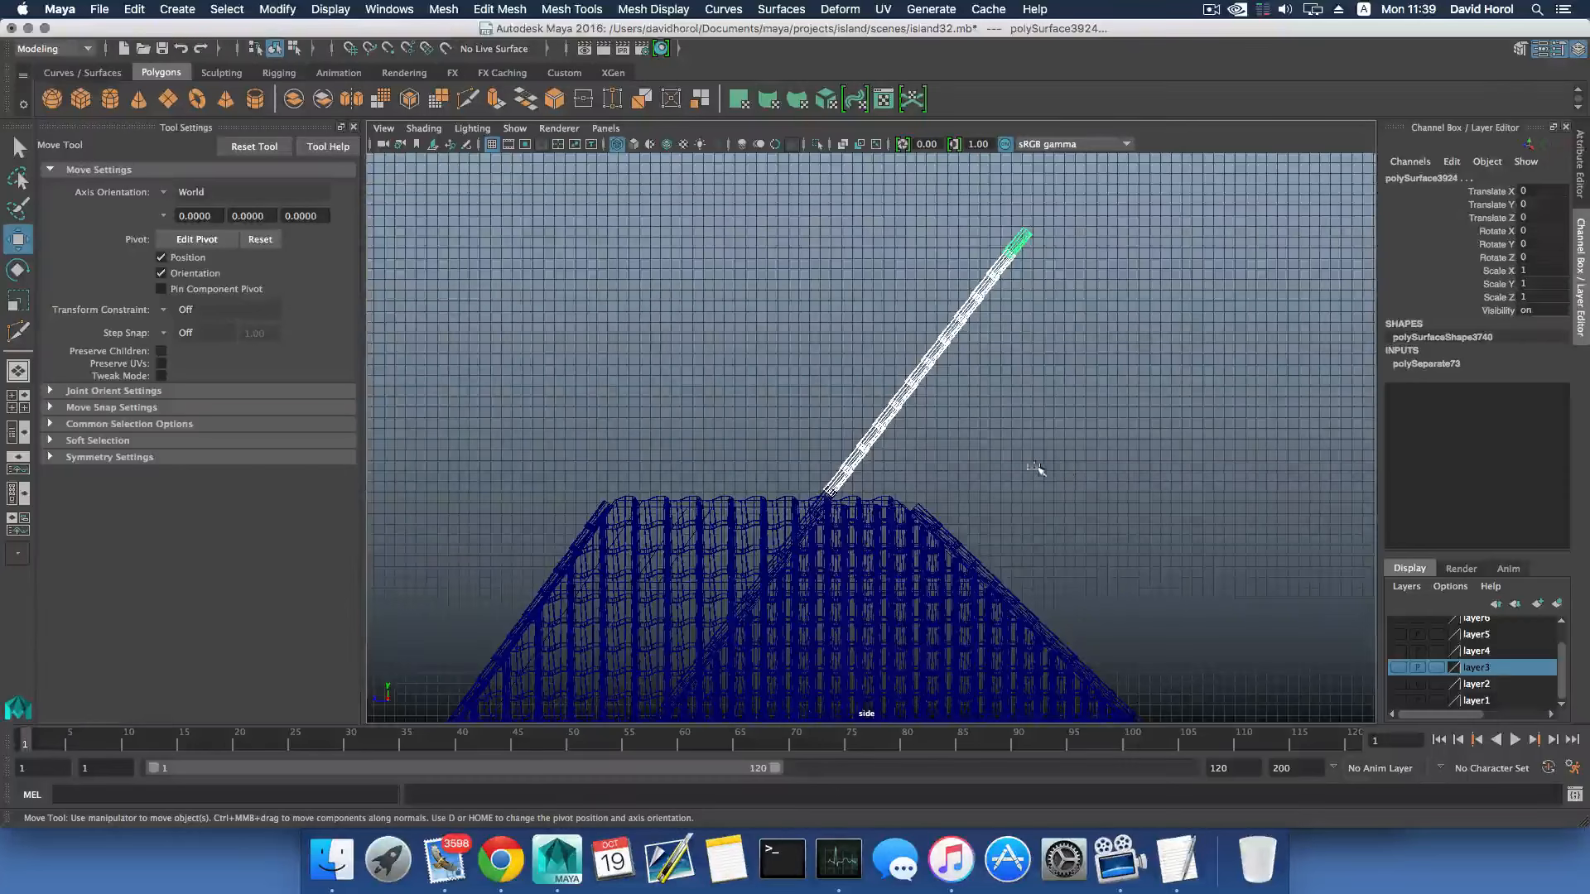
pyautogui.scroll(5, 1019, 474)
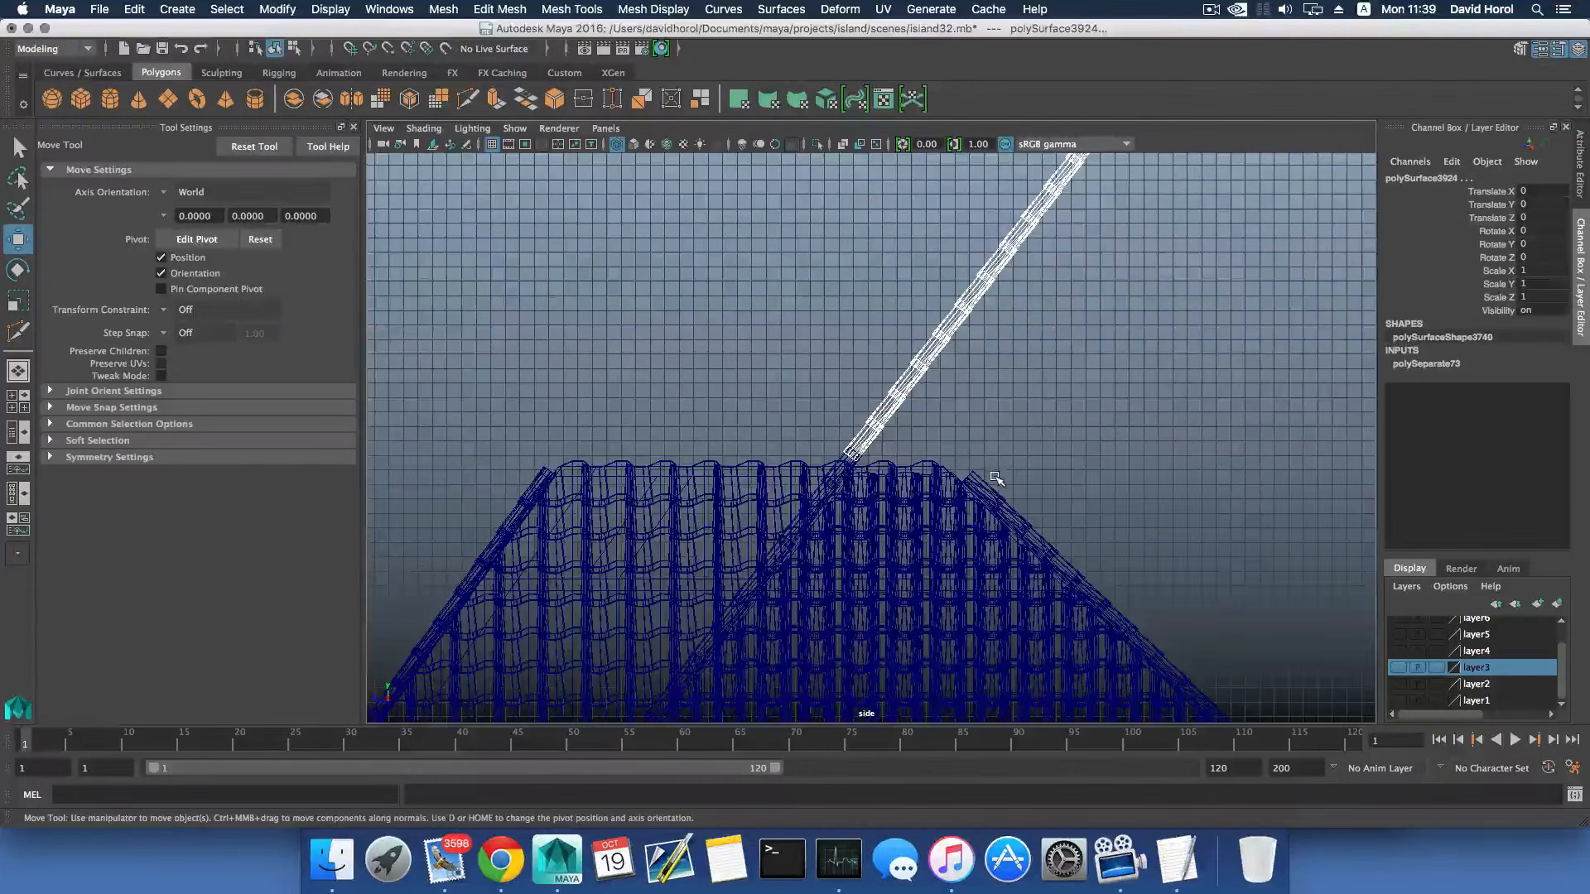
pyautogui.press('Delete')
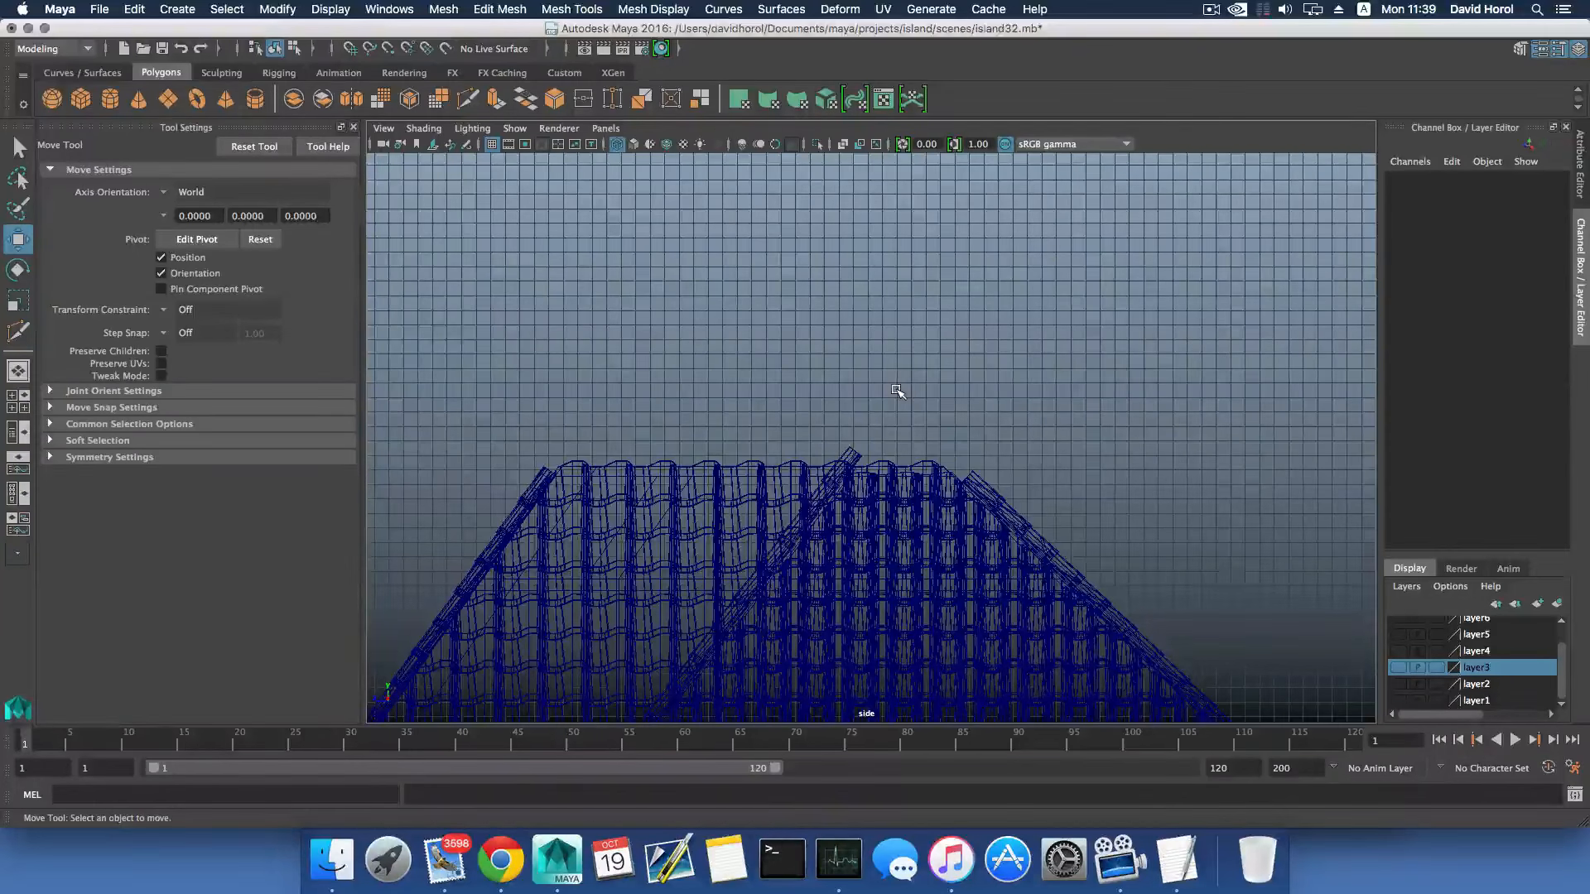
# - In the perspective view, delete the tiles that overhang past the open end of the dormer slope
pyautogui.keyDown('alt'); pyautogui.moveTo(996, 503); pyautogui.dragTo(945, 430, button='middle'); pyautogui.keyUp('alt')
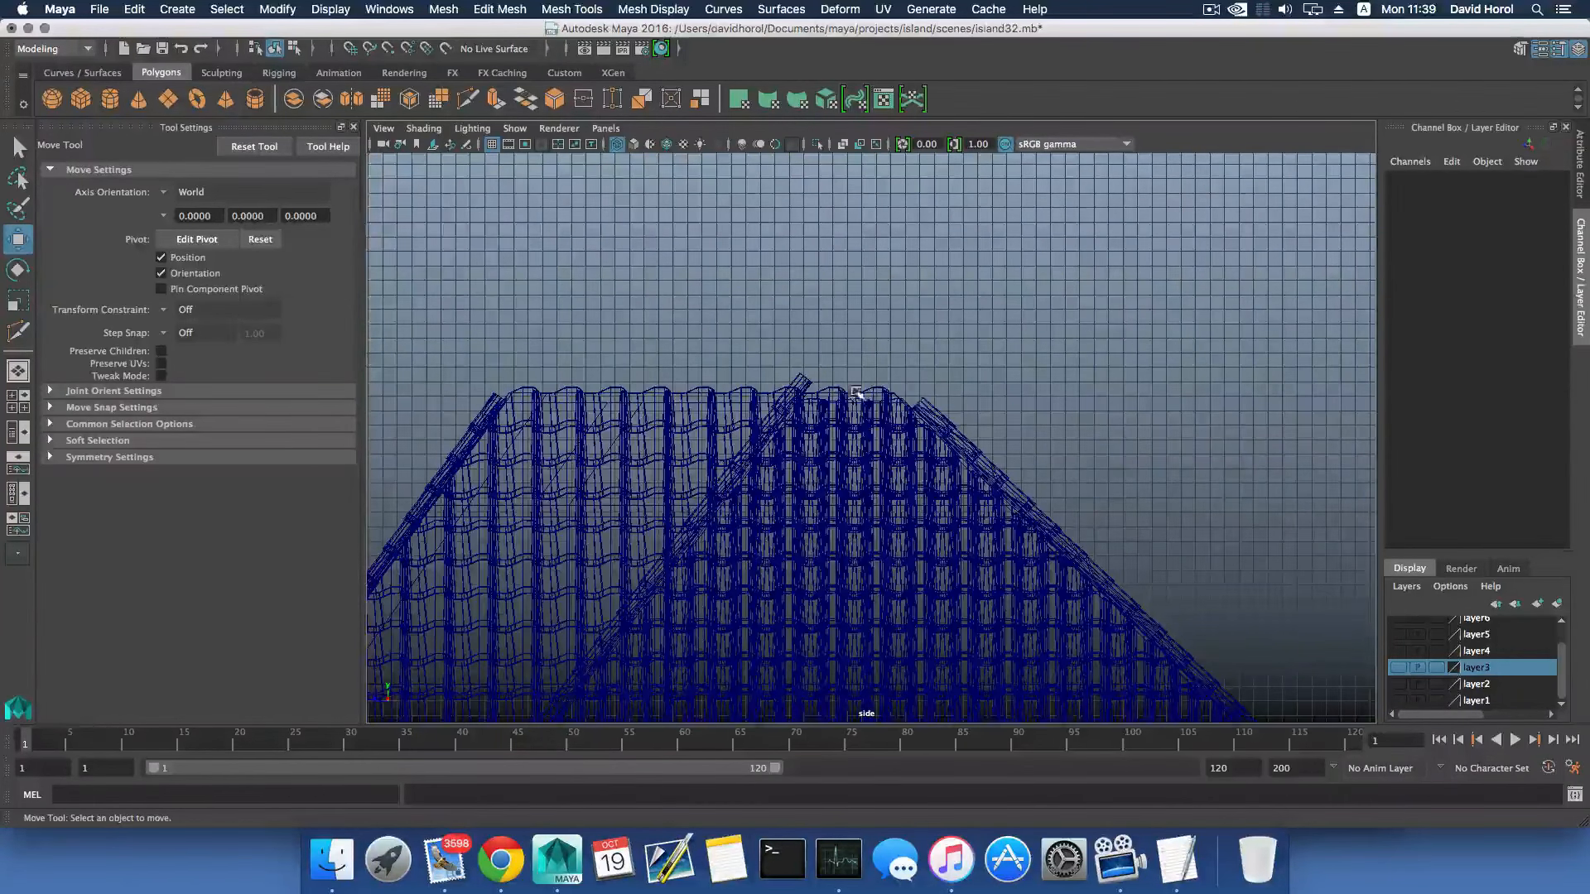
pyautogui.press('space')
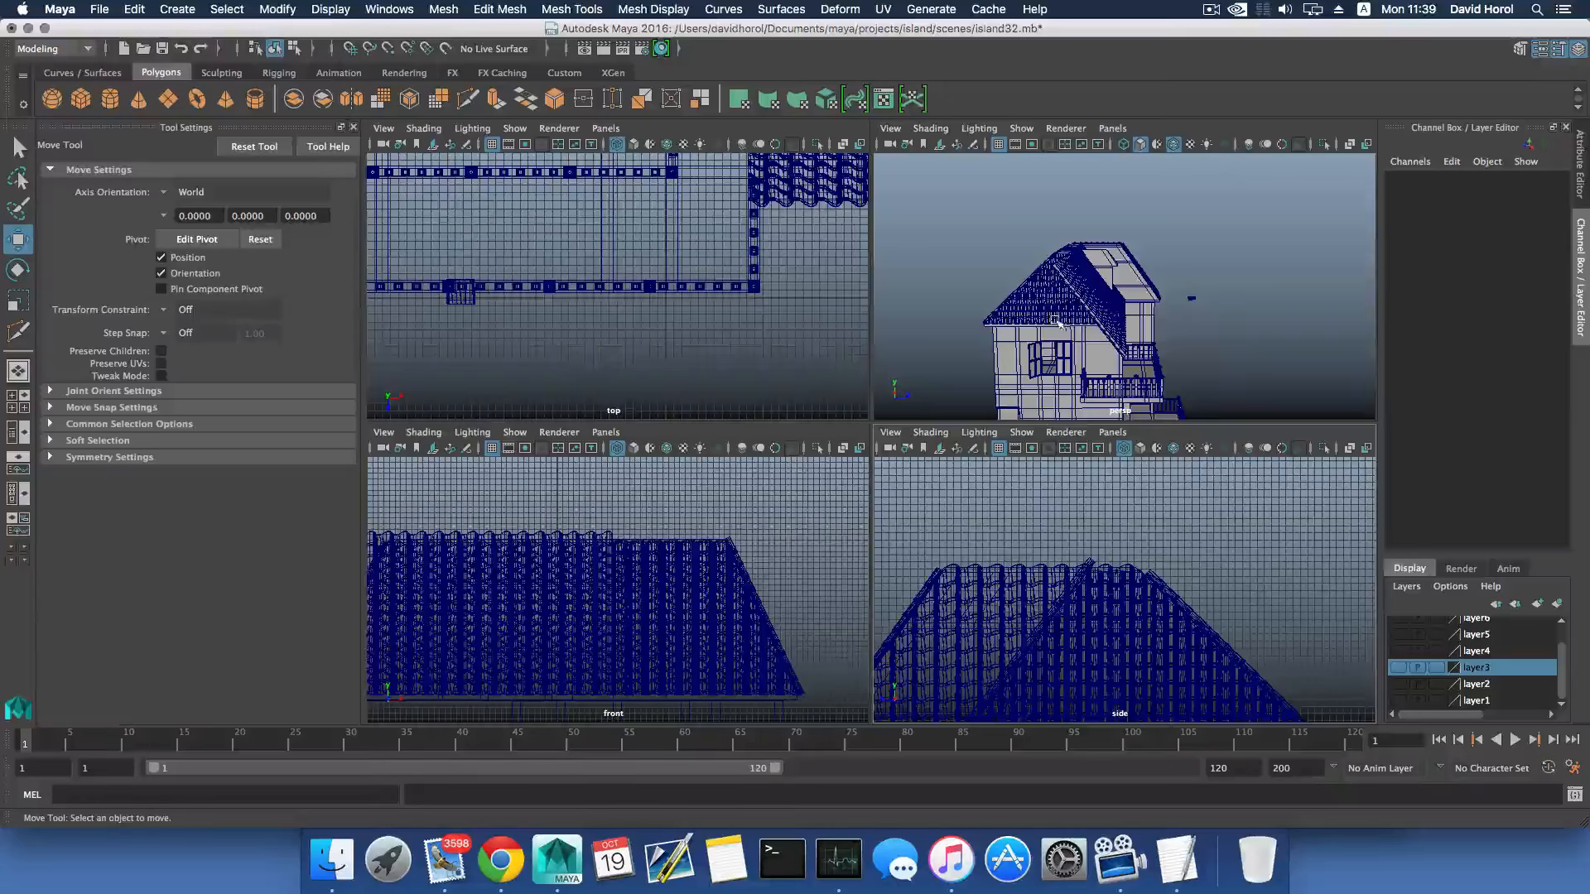
pyautogui.press('space')
pyautogui.keyDown('alt'); pyautogui.moveTo(1059, 325); pyautogui.dragTo(835, 417); pyautogui.keyUp('alt')
pyautogui.moveTo(553, 295); pyautogui.dragTo(767, 370)
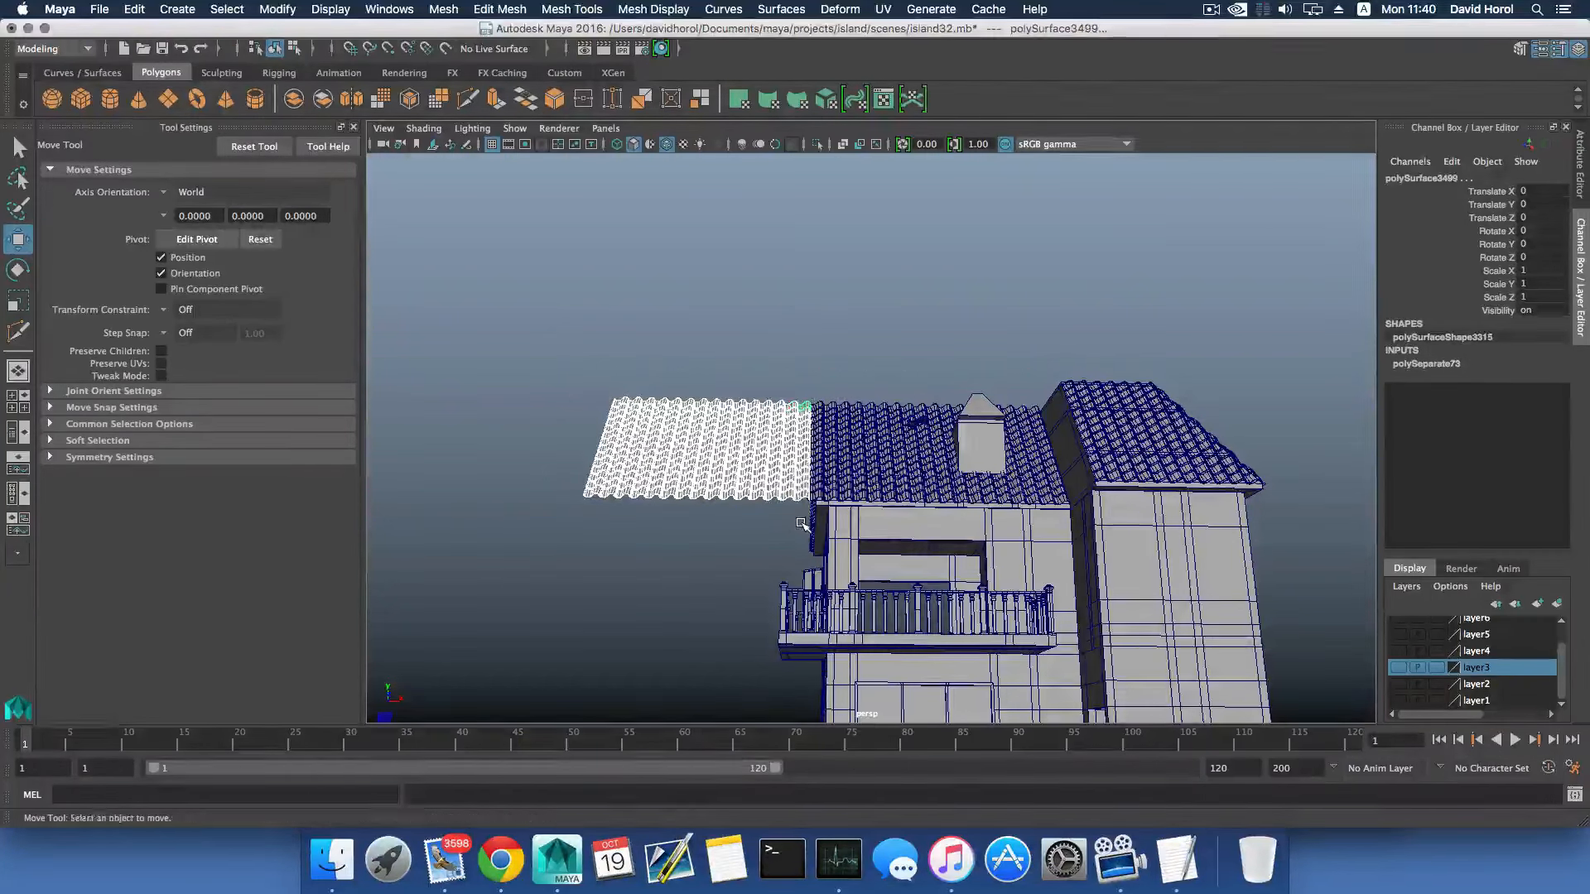
pyautogui.press('Delete')
# - Examine from the gable side how the remaining tiles sit along the dormer slope's edge, ridge and eave
pyautogui.keyDown('alt'); pyautogui.moveTo(818, 517); pyautogui.dragTo(1023, 571); pyautogui.keyUp('alt')
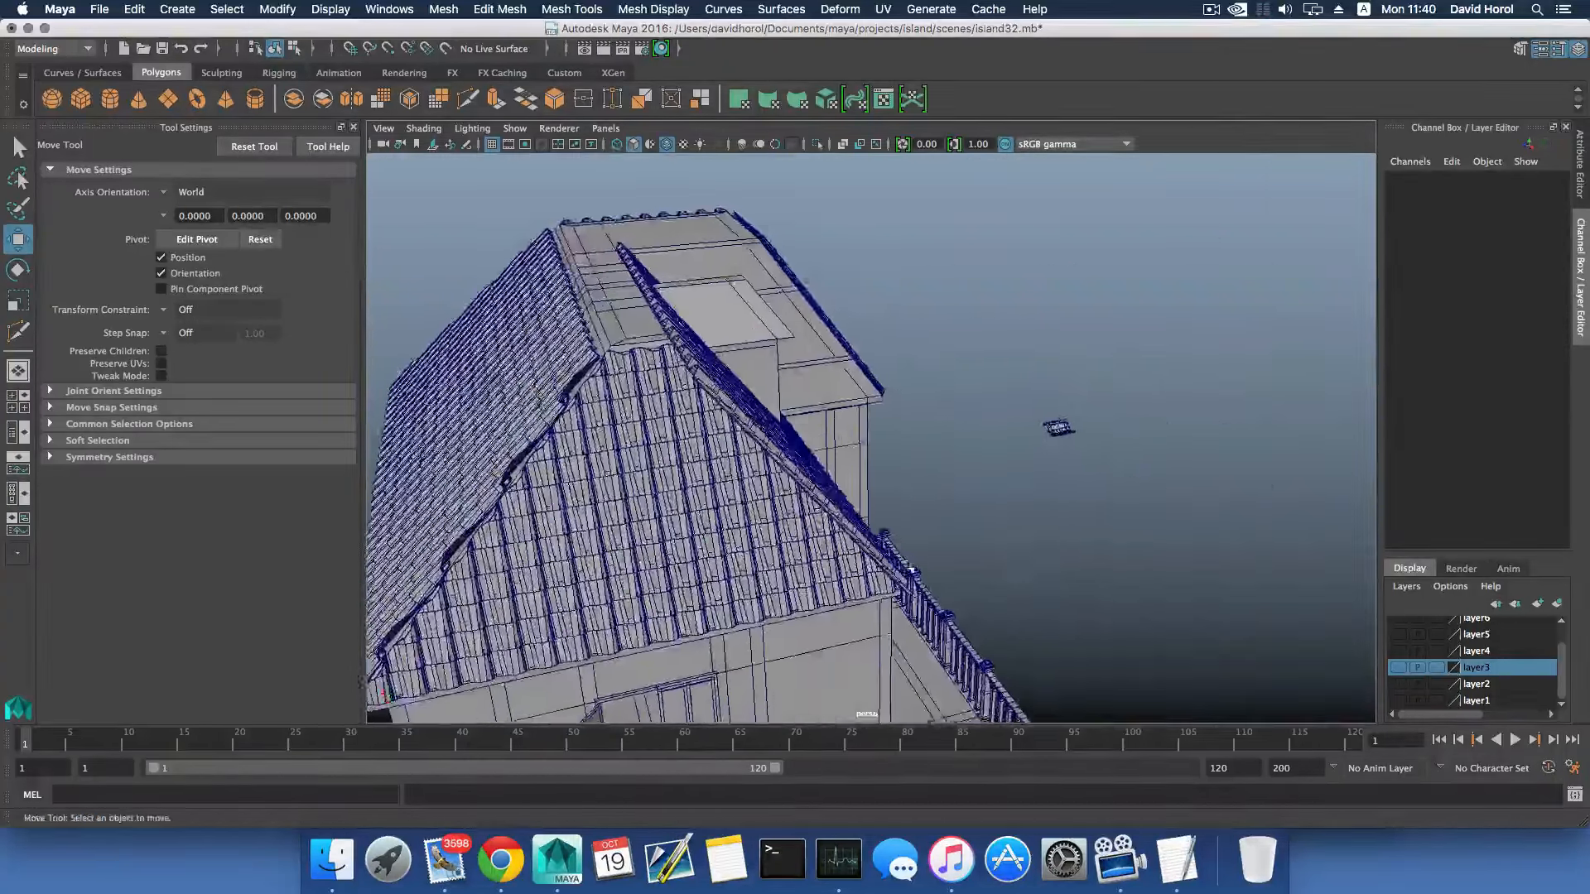
pyautogui.scroll(3, 727, 511)
pyautogui.keyDown('alt'); pyautogui.moveTo(727, 511); pyautogui.dragTo(737, 381); pyautogui.keyUp('alt')
pyautogui.scroll(4, 734, 451)
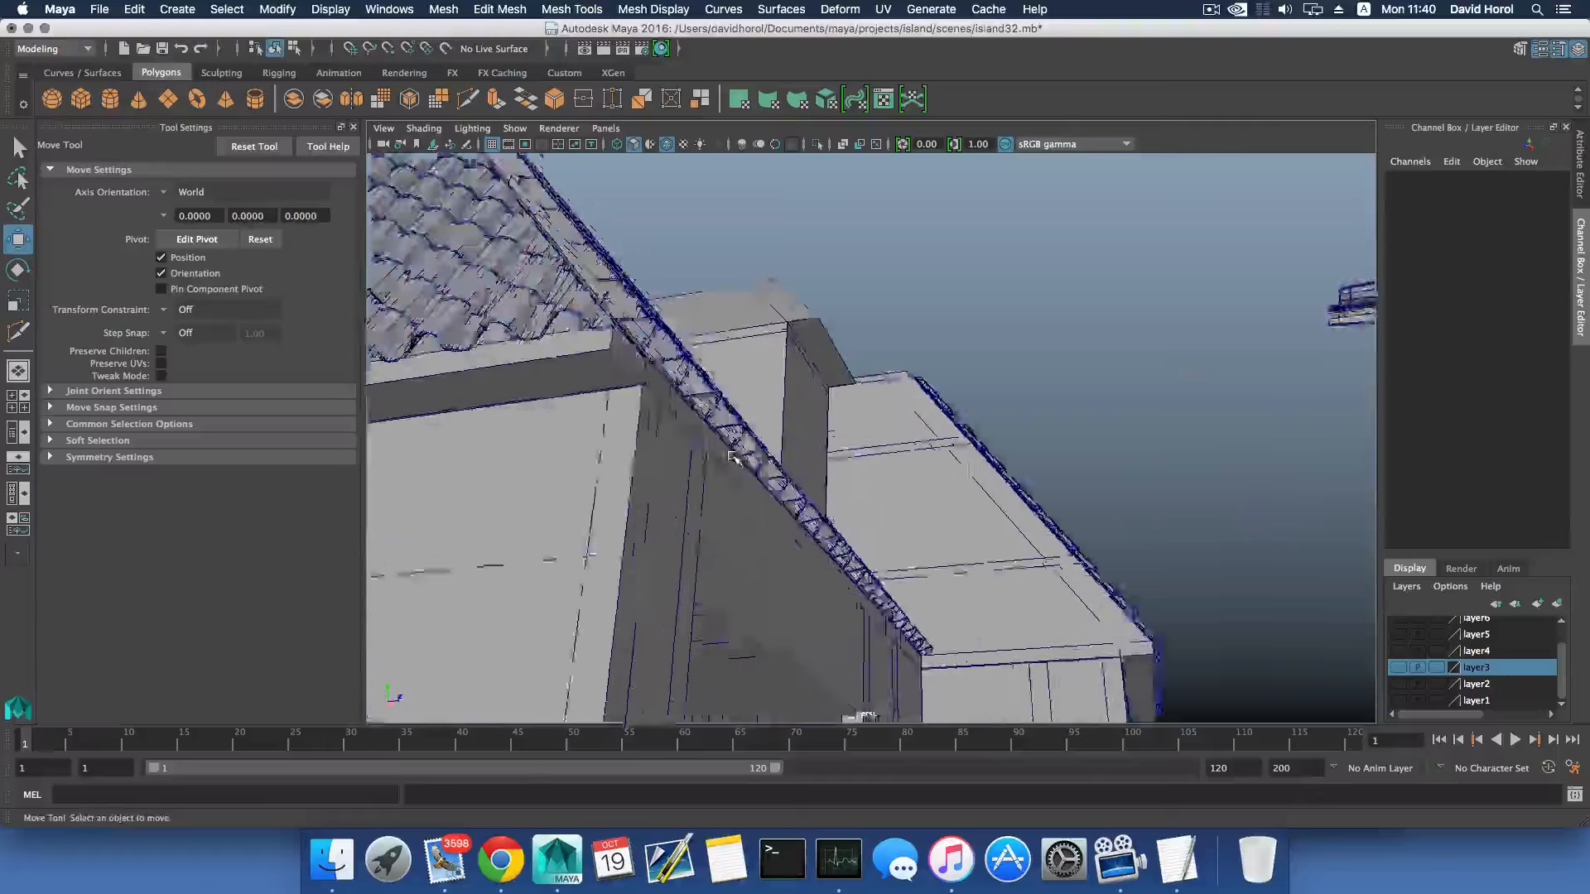
pyautogui.keyDown('alt'); pyautogui.moveTo(735, 461); pyautogui.dragTo(792, 543, button='middle'); pyautogui.keyUp('alt')
pyautogui.scroll(3, 793, 543)
pyautogui.keyDown('alt'); pyautogui.moveTo(787, 541); pyautogui.dragTo(814, 572); pyautogui.keyUp('alt')
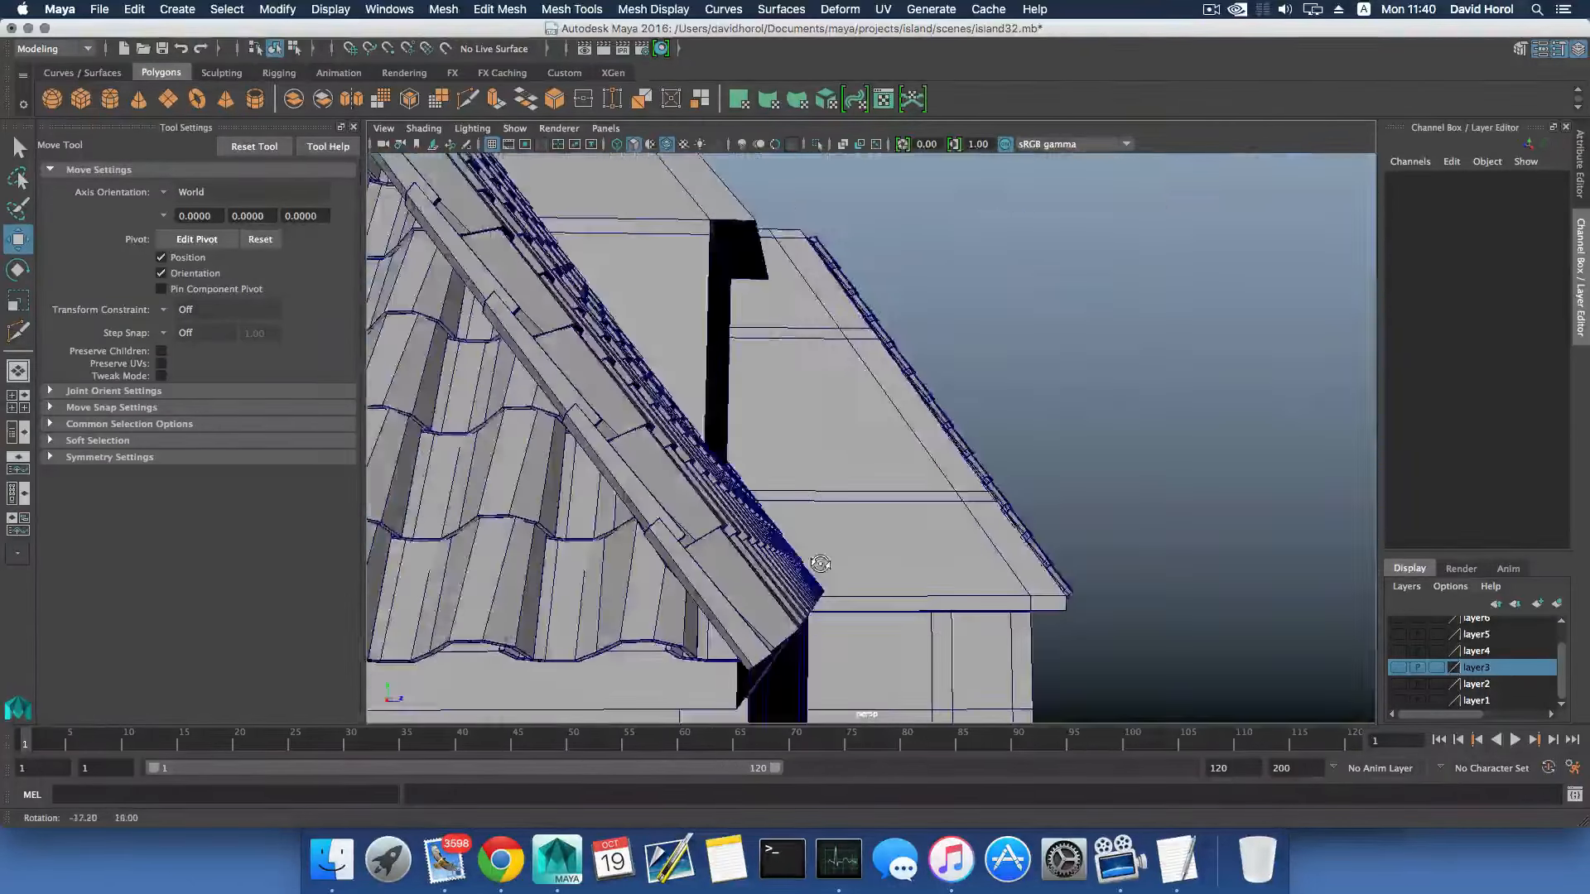
pyautogui.scroll(-4, 814, 563)
pyautogui.keyDown('alt'); pyautogui.moveTo(811, 530); pyautogui.dragTo(816, 604, button='middle'); pyautogui.keyUp('alt')
pyautogui.moveTo(815, 605)
pyautogui.keyDown('alt'); pyautogui.mouseDown()
pyautogui.moveTo(712, 597)
pyautogui.moveTo(833, 588)
pyautogui.mouseUp(); pyautogui.keyUp('alt')
pyautogui.scroll(-5, 835, 588)
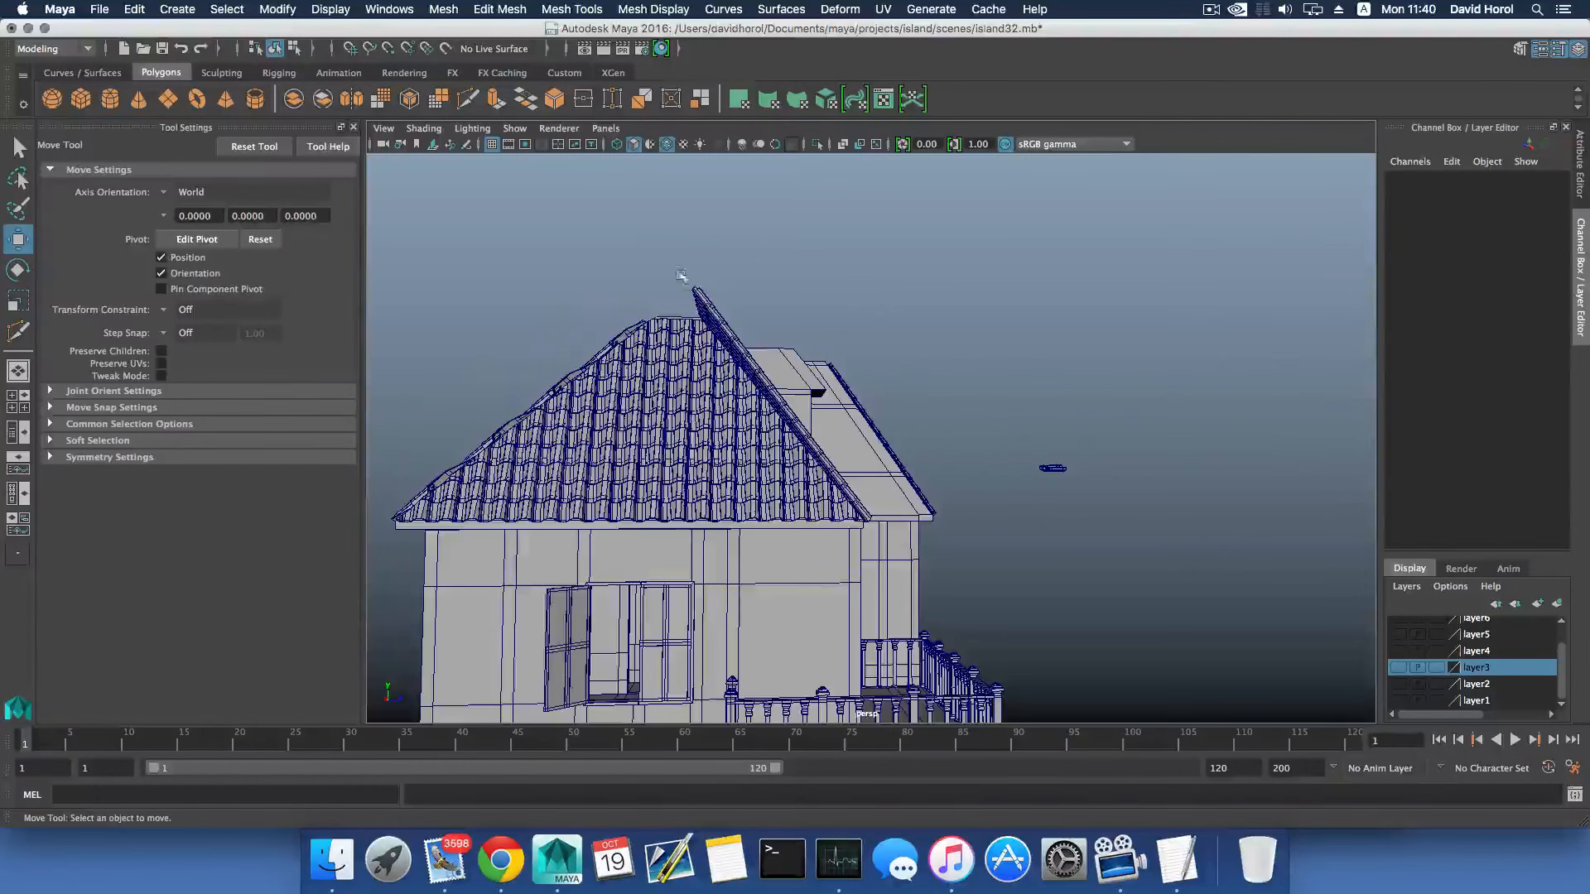
# - Select all remaining tiles on the dormer slope, excluding the rest of the house, and delete their construction history
pyautogui.moveTo(669, 265); pyautogui.dragTo(731, 442)
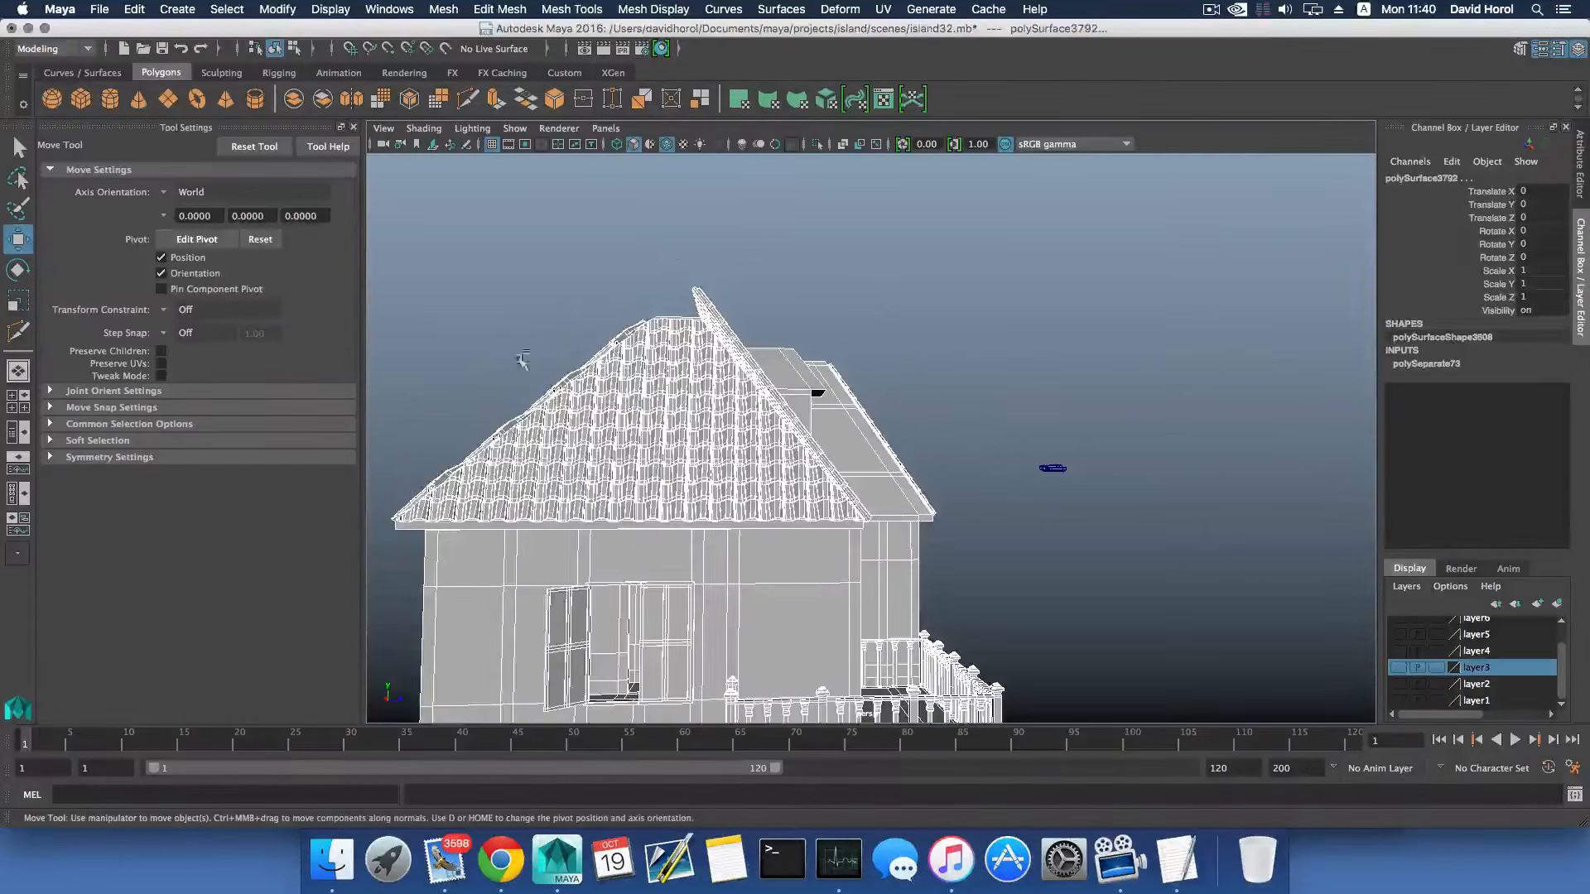
pyautogui.click(892, 441)
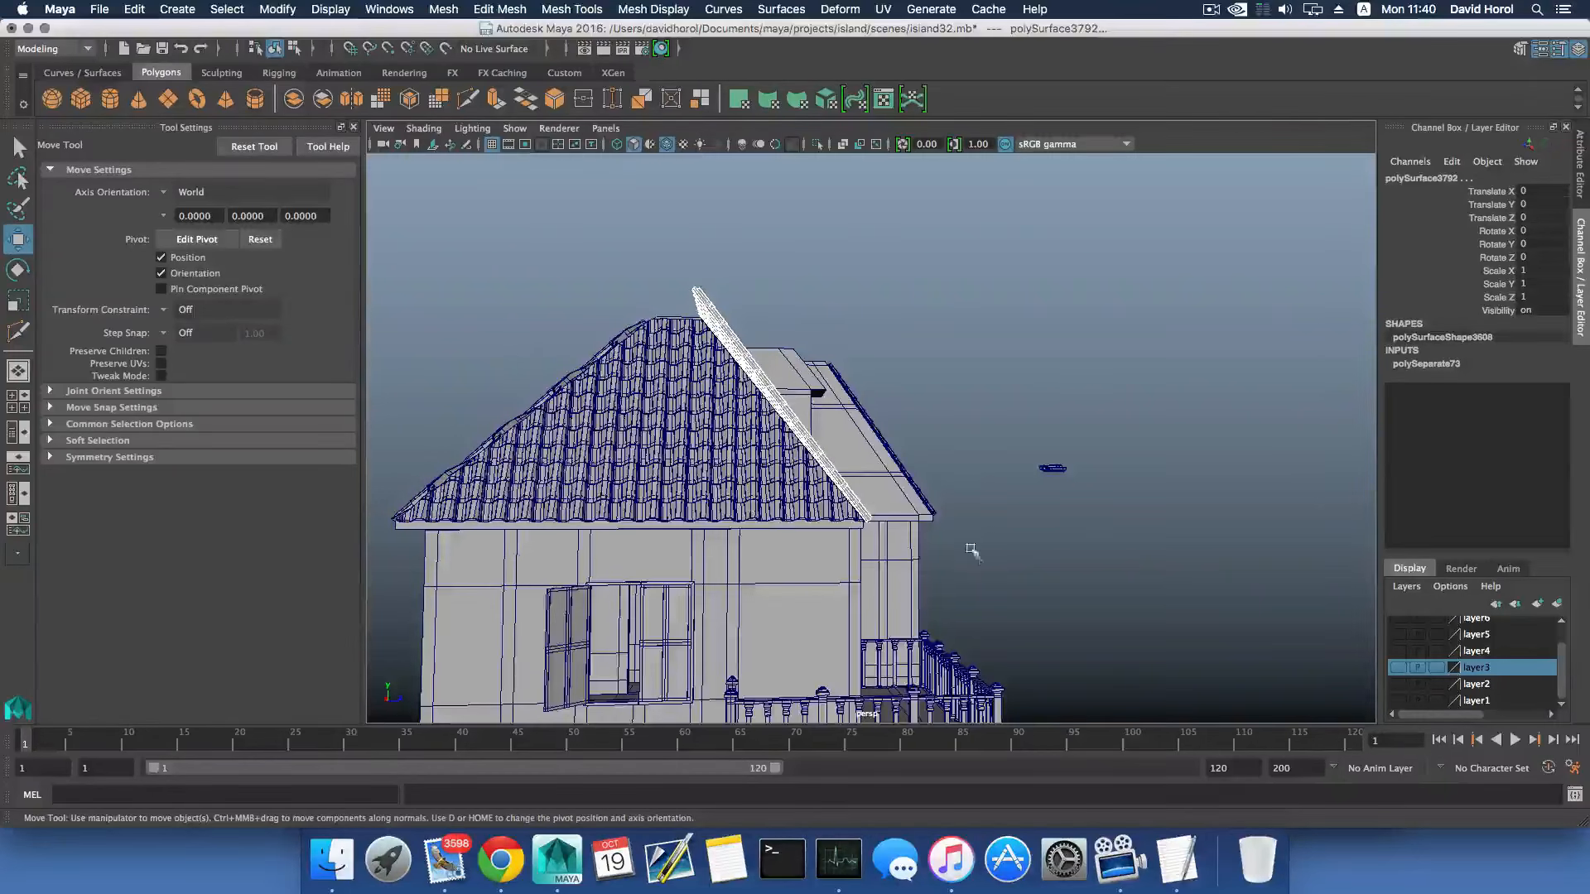
pyautogui.keyDown('alt'); pyautogui.moveTo(969, 550); pyautogui.dragTo(928, 497); pyautogui.keyUp('alt')
pyautogui.scroll(5, 892, 486)
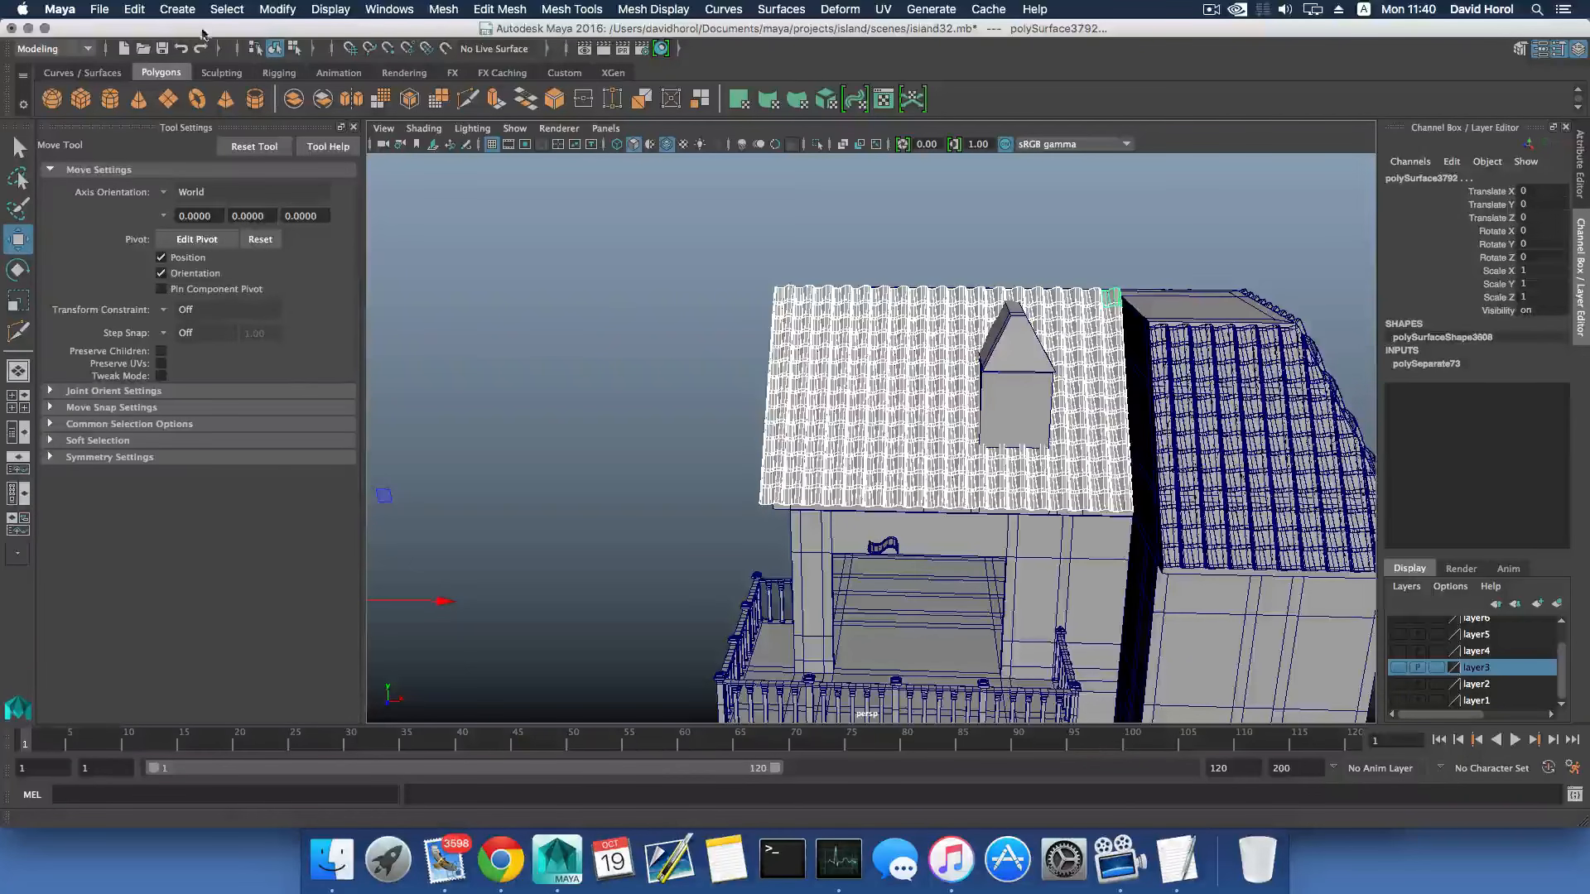
pyautogui.click(134, 9)
pyautogui.moveTo(199, 202)
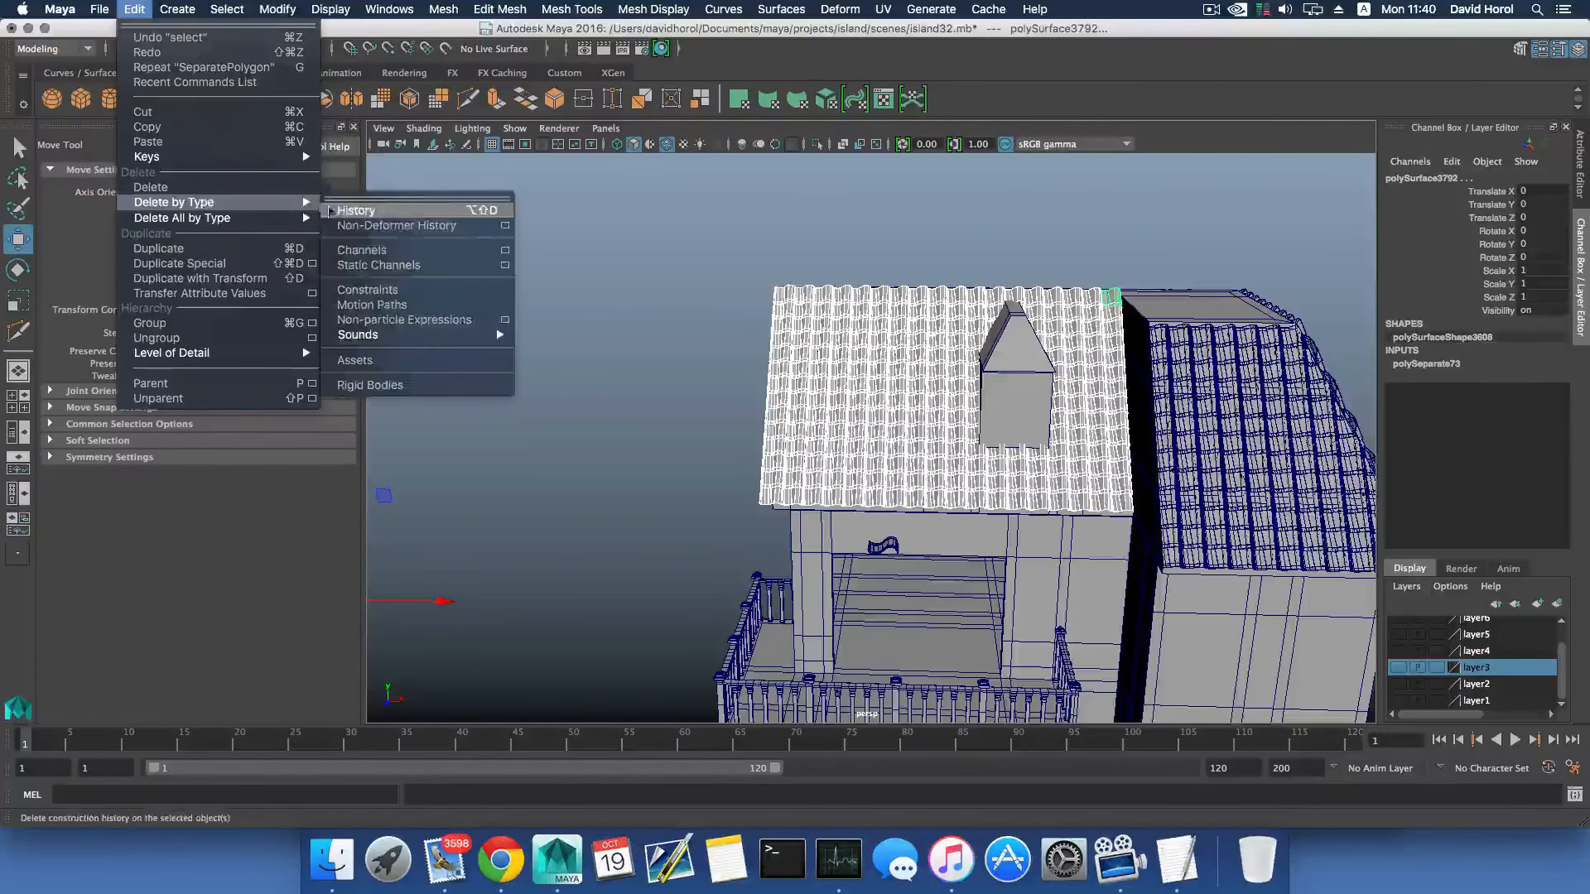
pyautogui.click(347, 207)
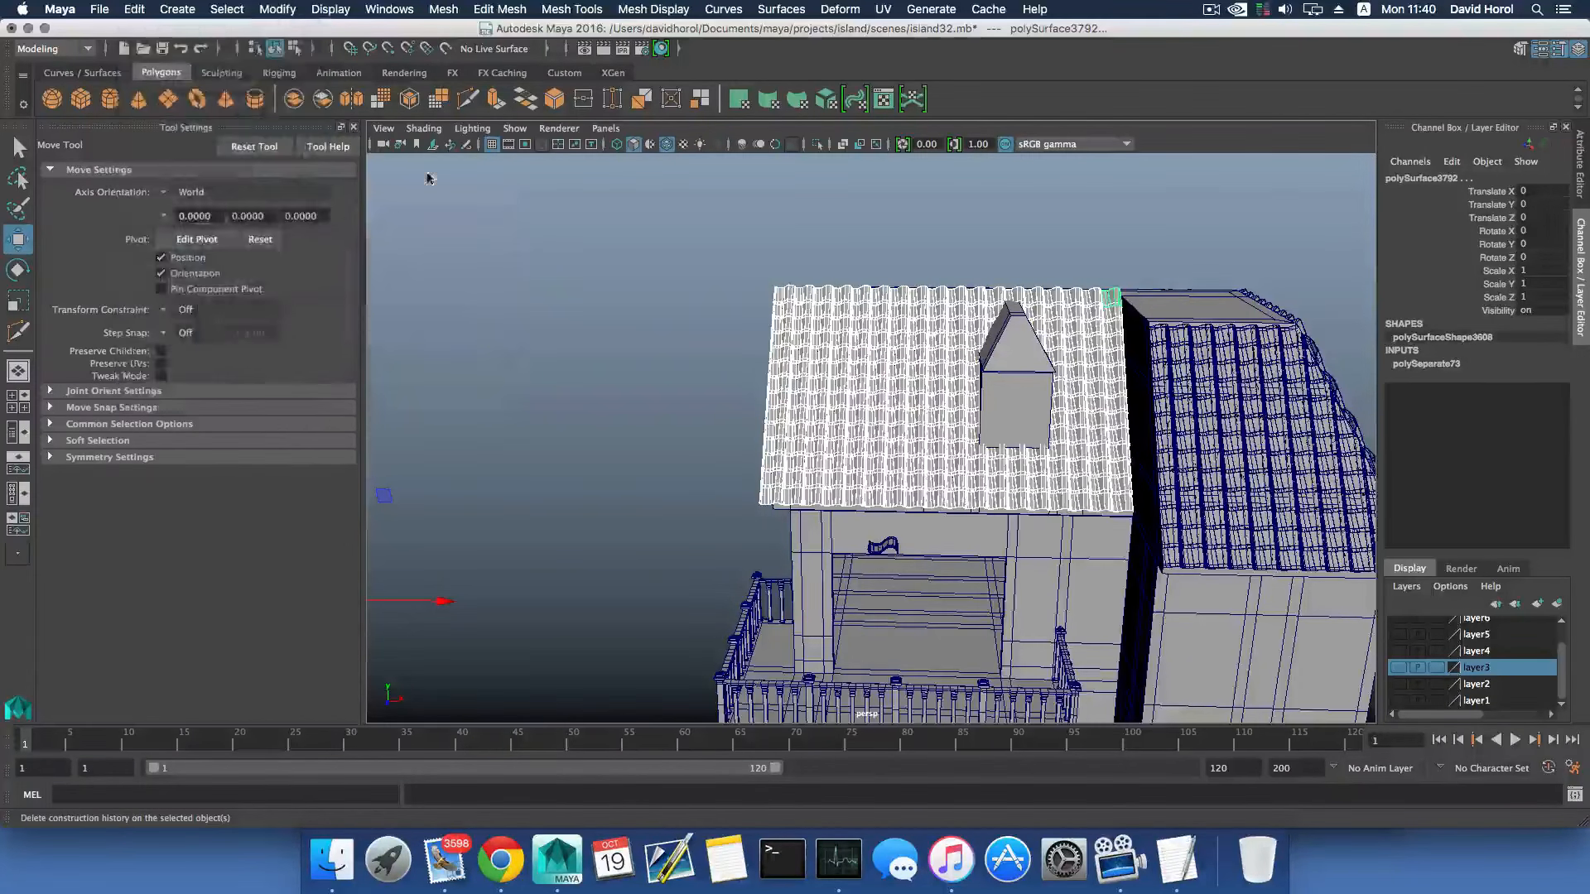
# - Combine the selected dormer-slope tiles into a single mesh
pyautogui.click(445, 9)
pyautogui.click(837, 232)
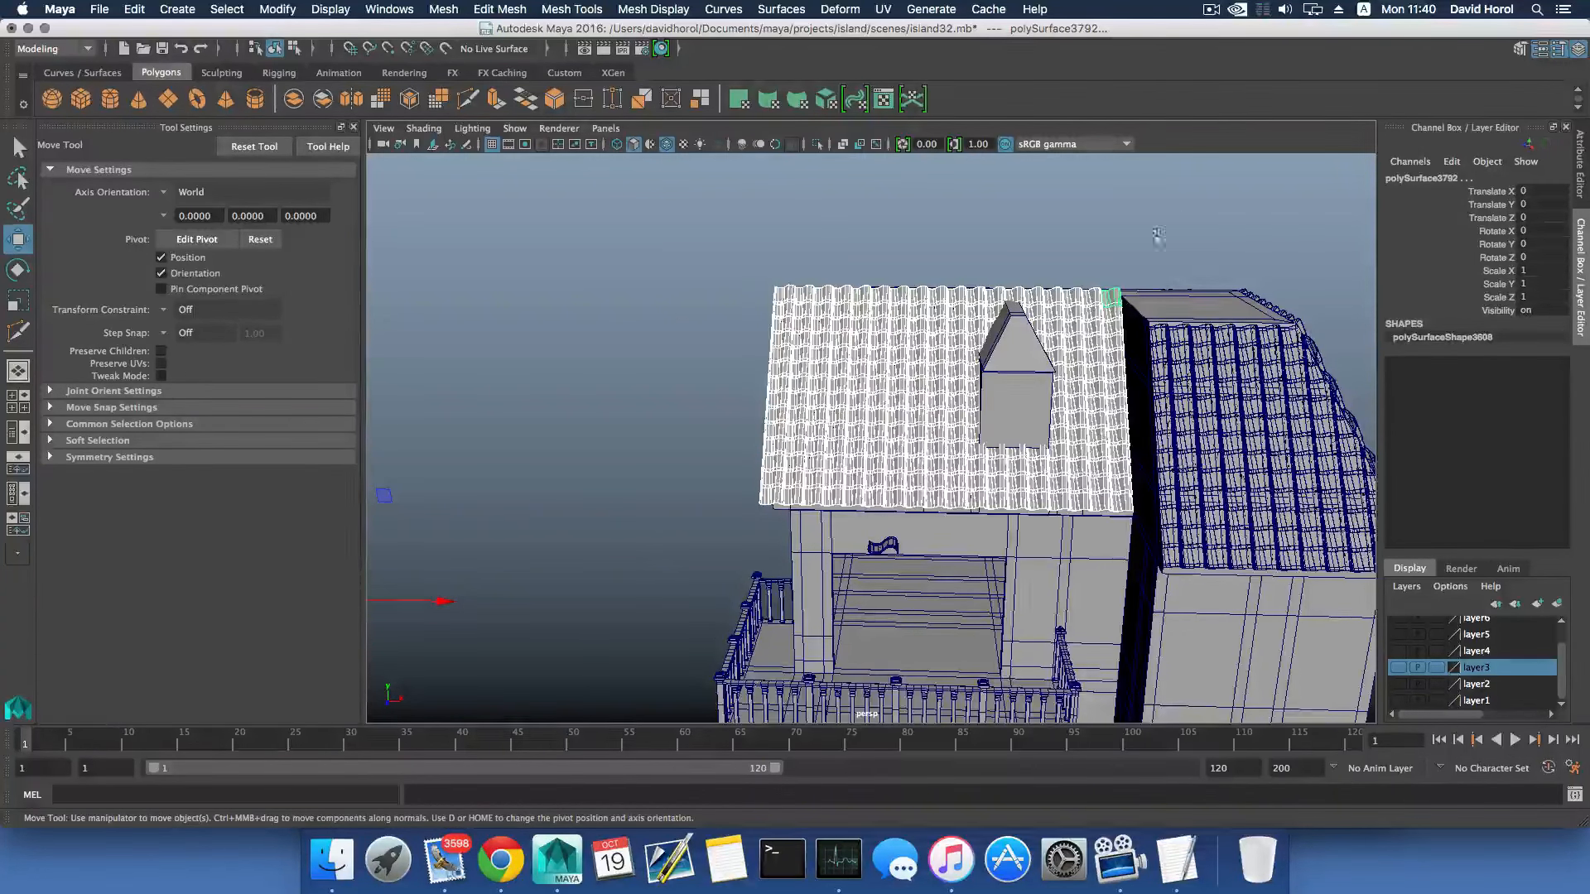
pyautogui.click(293, 99)
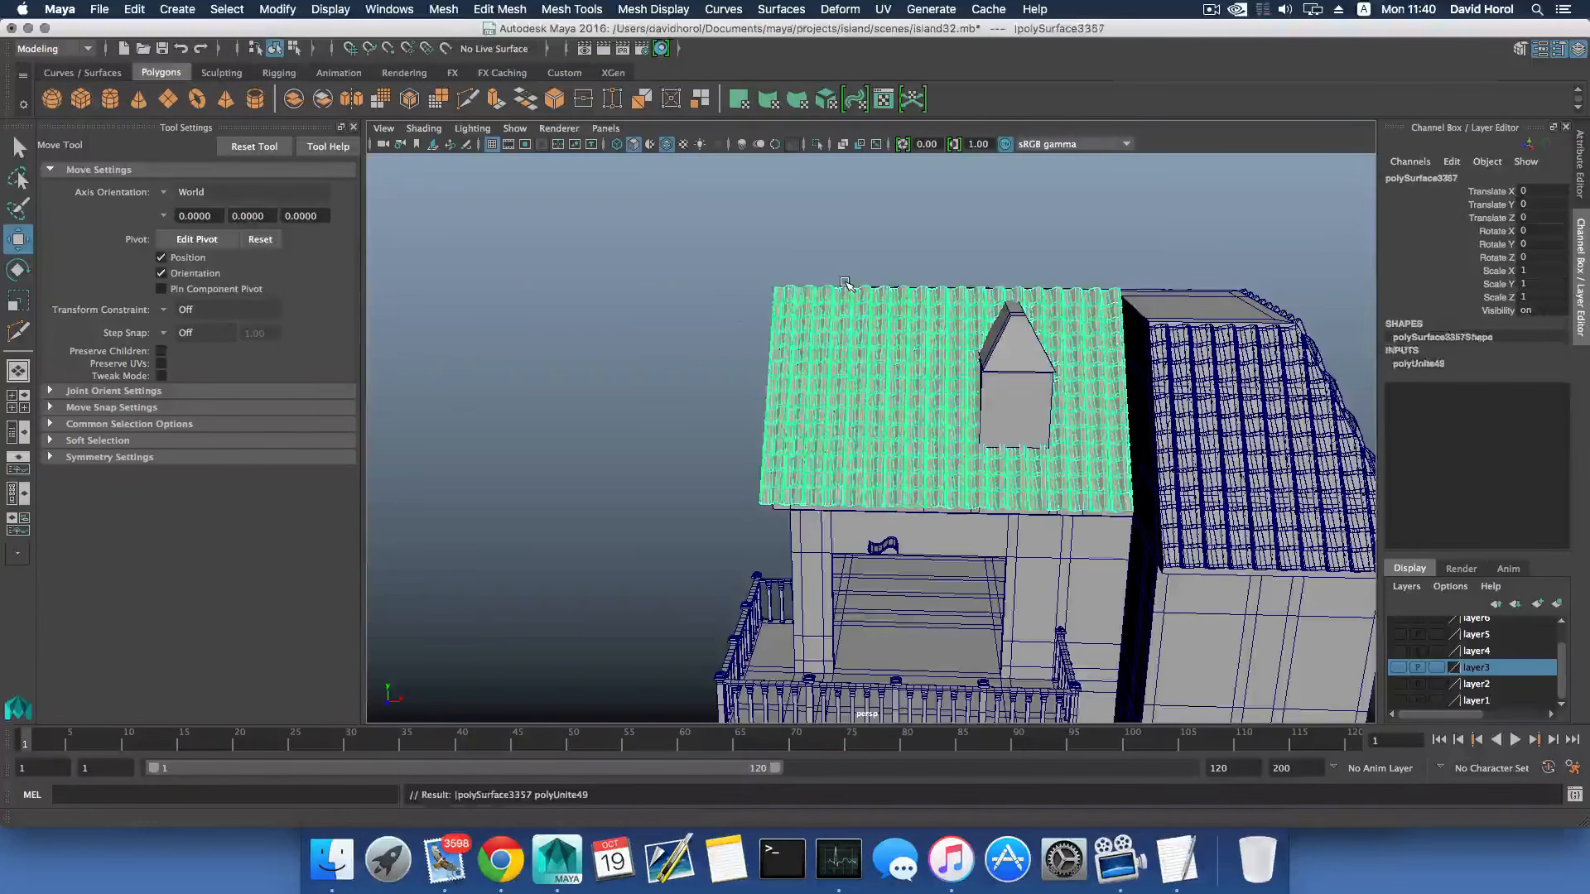
# - Turn on X-Ray shading to see the roof geometry beneath the combined tile sheet
pyautogui.moveTo(729, 240)
pyautogui.keyDown('alt'); pyautogui.mouseDown()
pyautogui.moveTo(756, 249)
pyautogui.moveTo(654, 257)
pyautogui.mouseUp(); pyautogui.keyUp('alt')
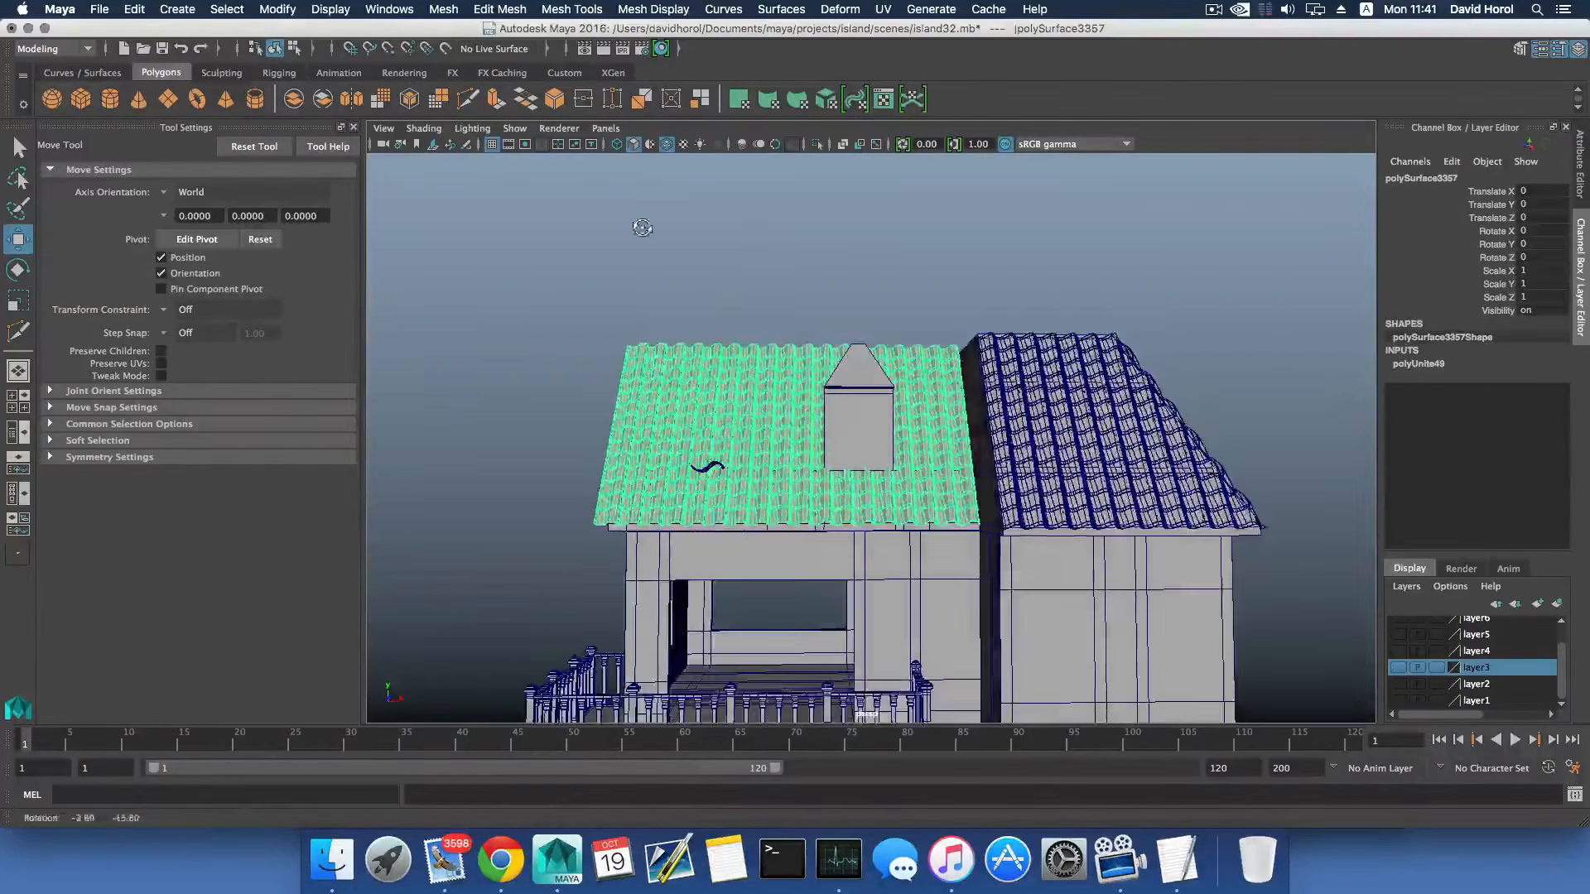
pyautogui.click(424, 129)
pyautogui.click(489, 313)
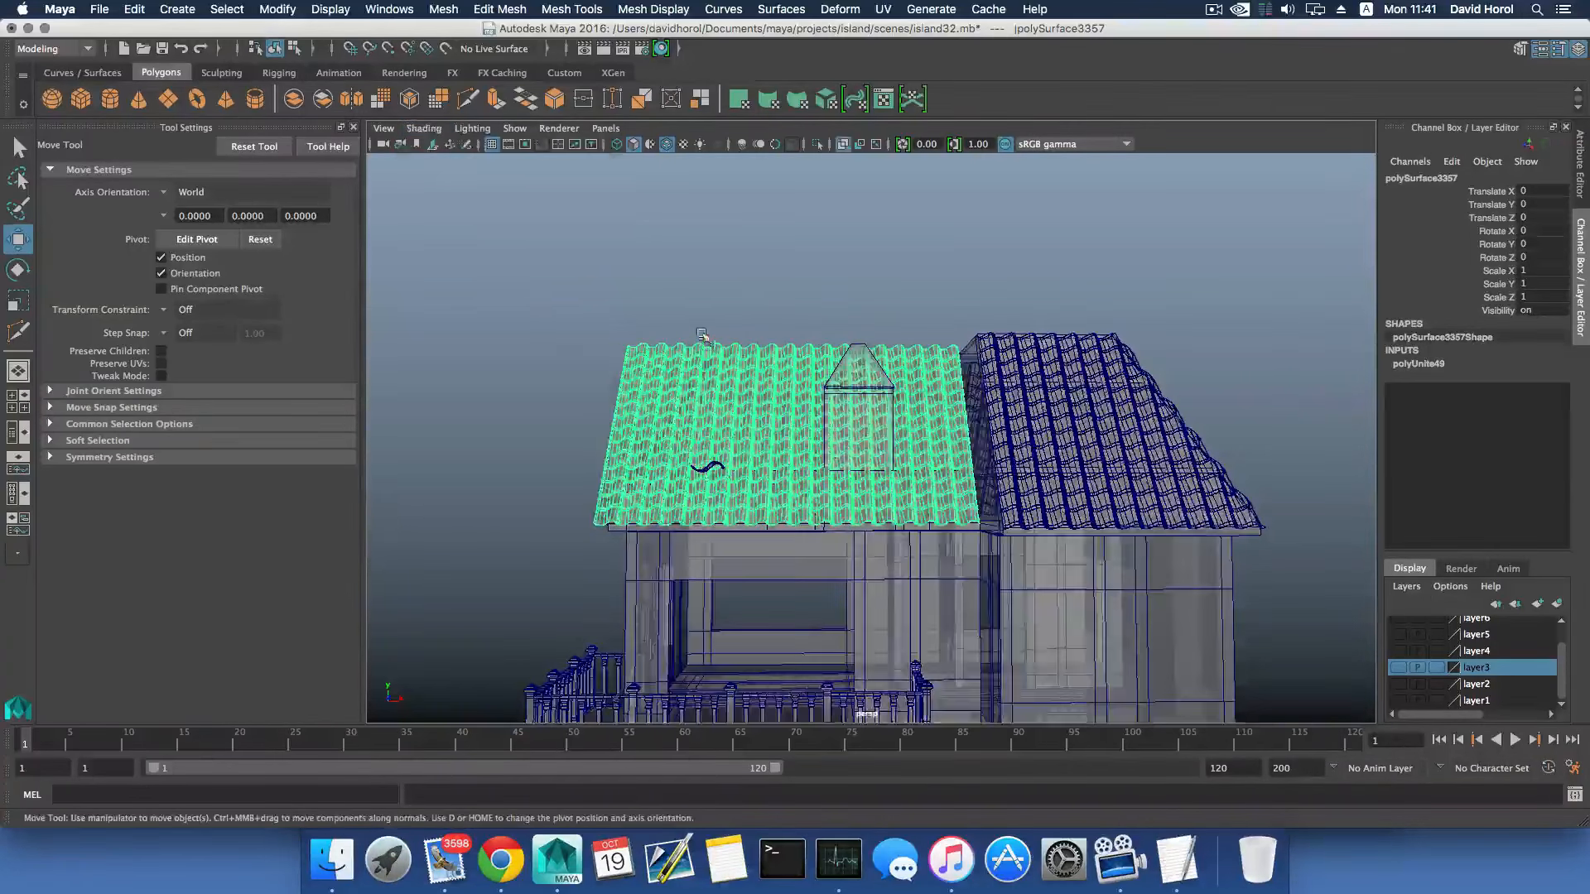
pyautogui.scroll(2, 701, 334)
# - Start a Multi-Cut slice on the combined tile sheet, placing its first point at the roof's outer eave corner
pyautogui.click(499, 9)
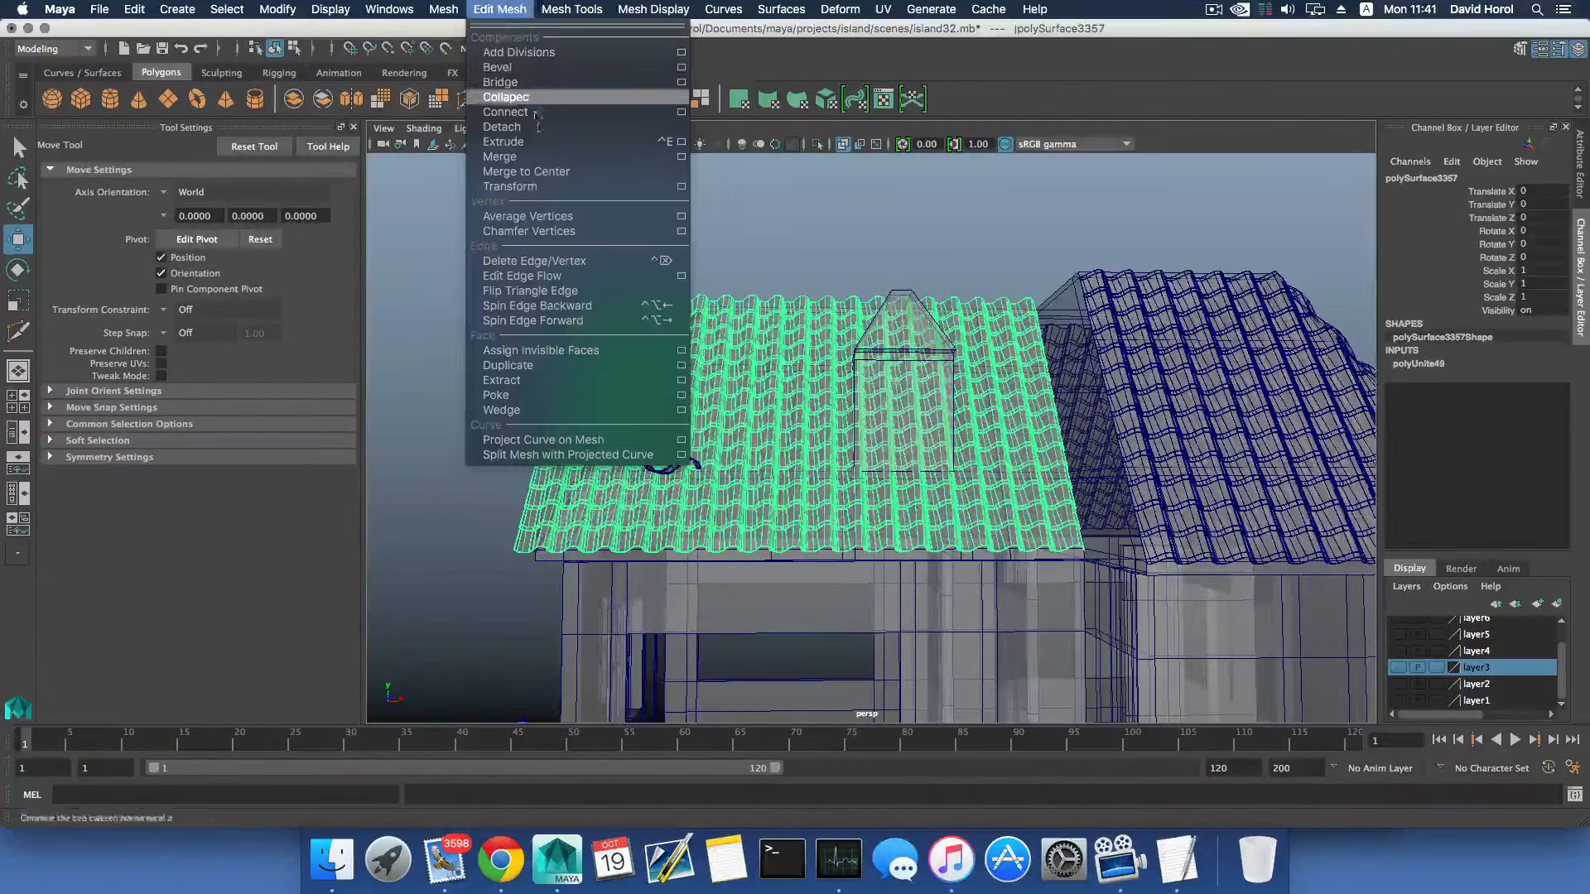
pyautogui.click(571, 161)
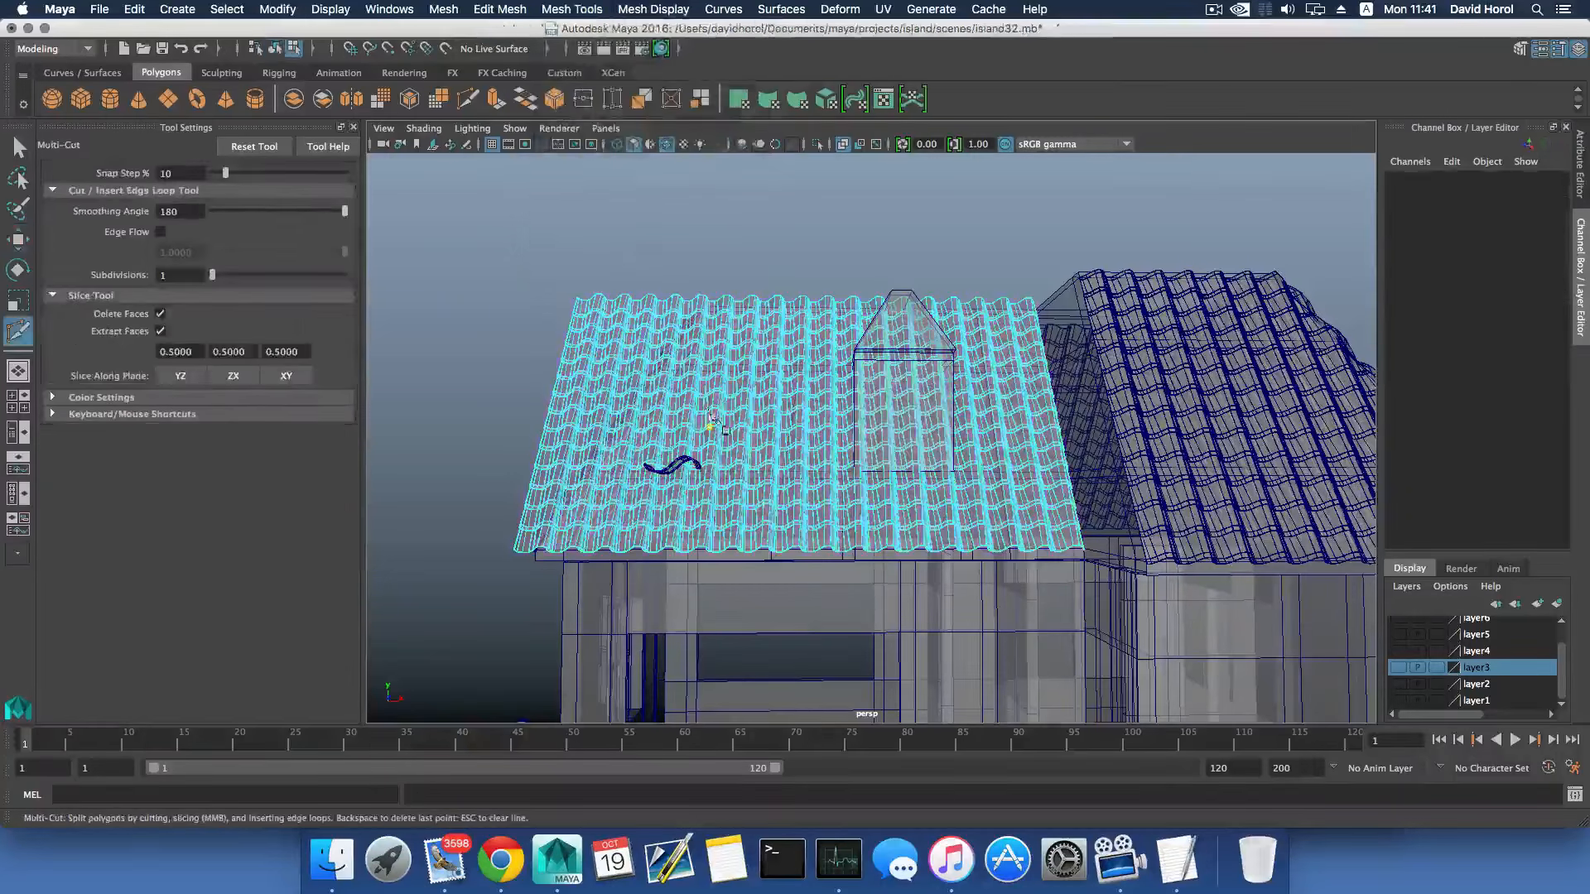
pyautogui.keyDown('alt'); pyautogui.moveTo(710, 414); pyautogui.dragTo(825, 355, button='middle'); pyautogui.keyUp('alt')
pyautogui.scroll(5, 615, 390)
pyautogui.keyDown('alt'); pyautogui.moveTo(615, 390); pyautogui.dragTo(750, 335, button='middle'); pyautogui.keyUp('alt')
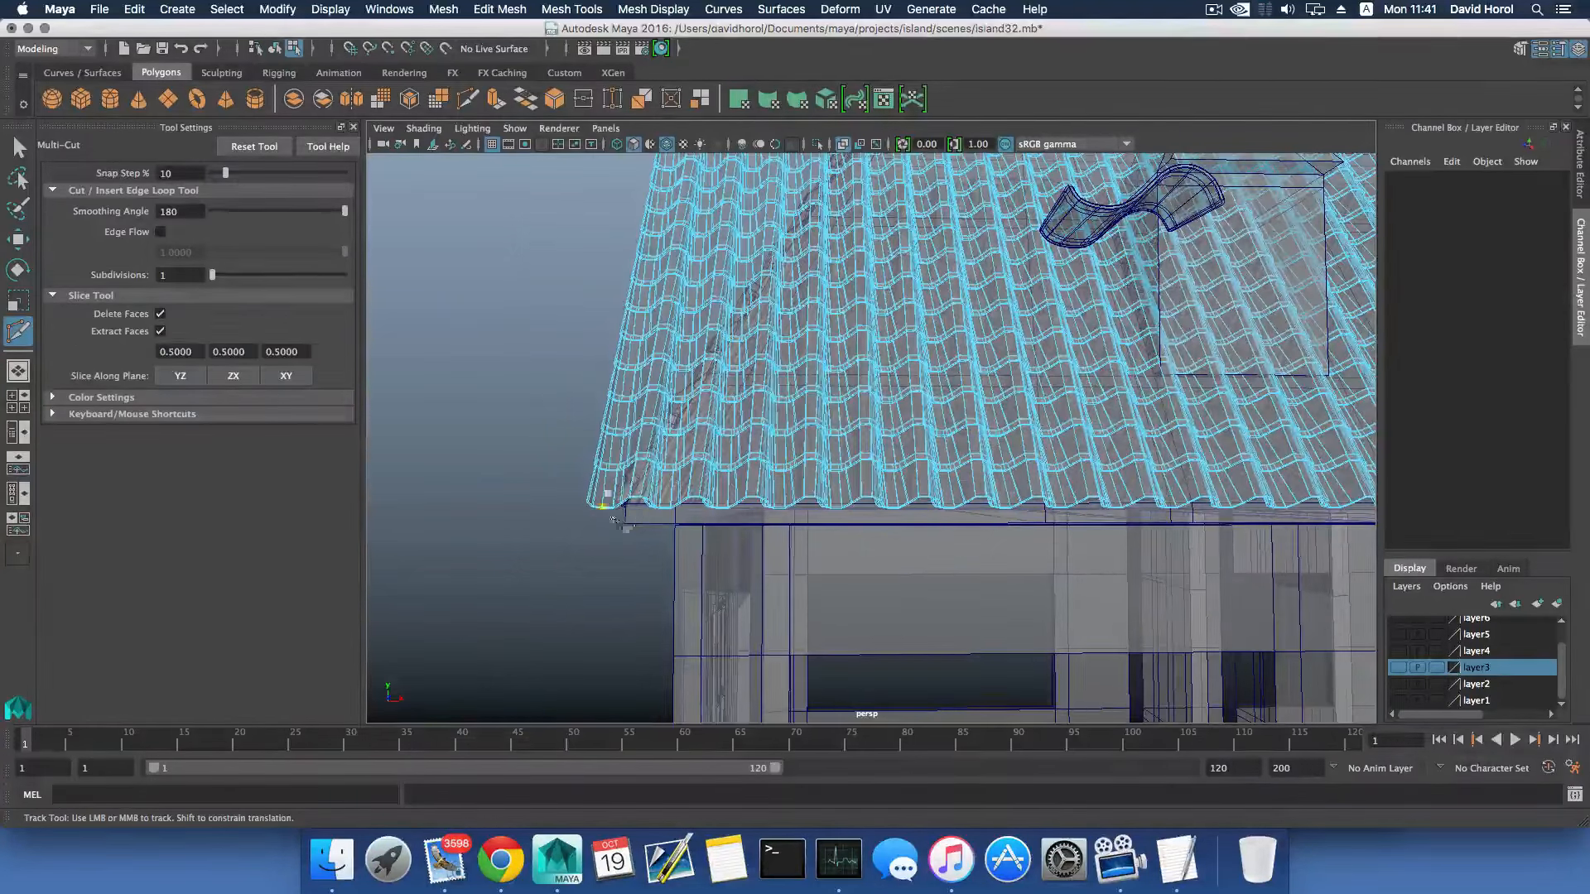
pyautogui.scroll(-5, 650, 522)
pyautogui.keyDown('alt'); pyautogui.moveTo(749, 402); pyautogui.dragTo(702, 480, button='middle'); pyautogui.keyUp('alt')
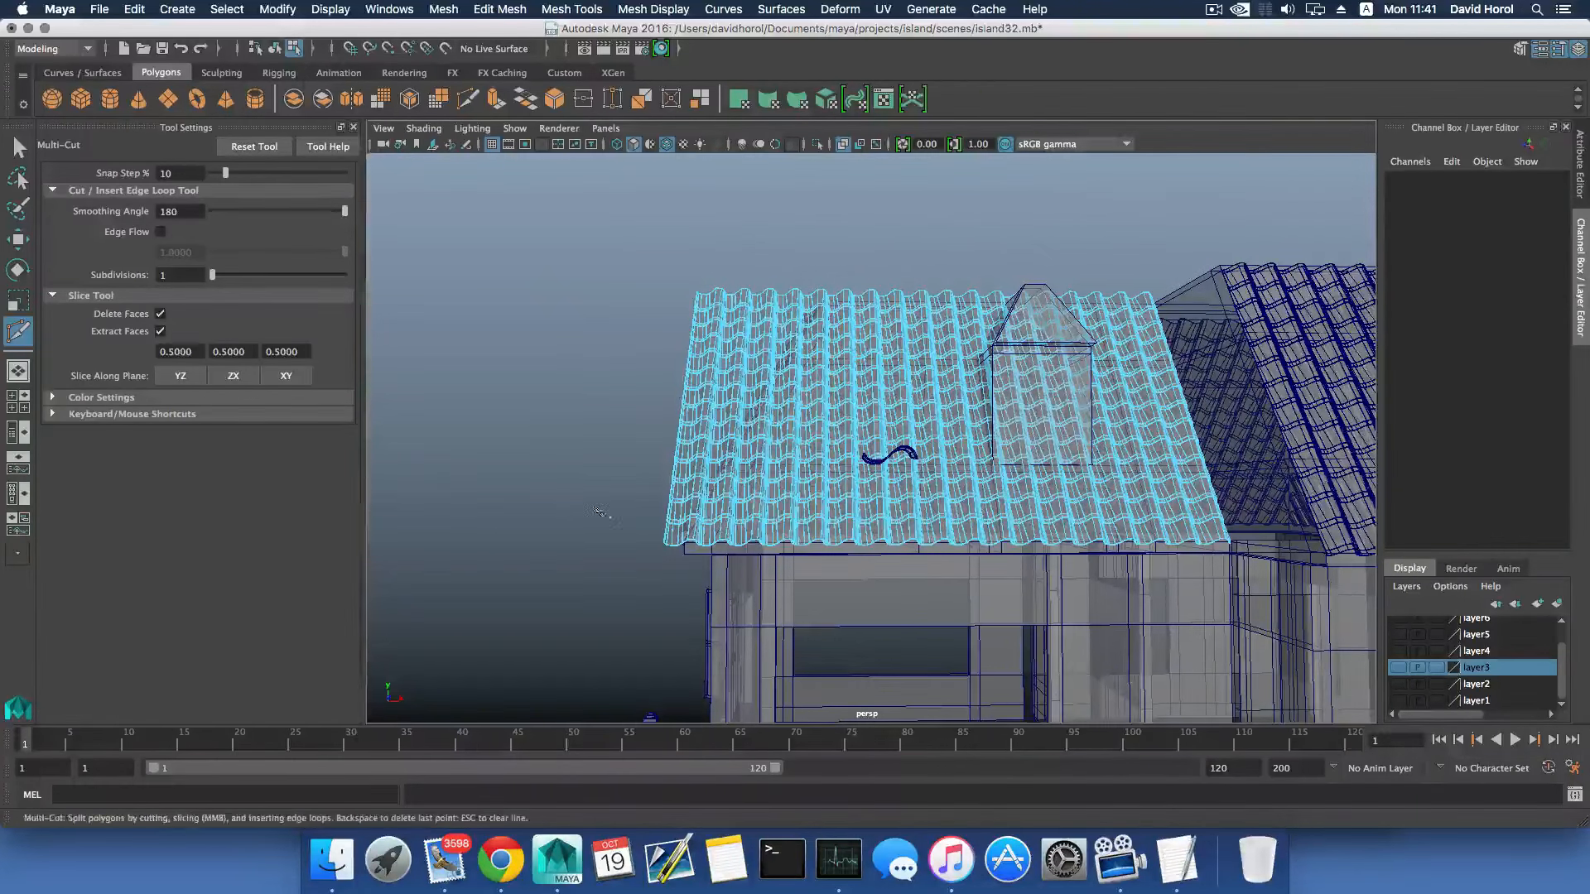
pyautogui.keyDown('alt'); pyautogui.moveTo(709, 480); pyautogui.dragTo(748, 424, button='middle'); pyautogui.keyUp('alt')
pyautogui.scroll(5, 741, 439)
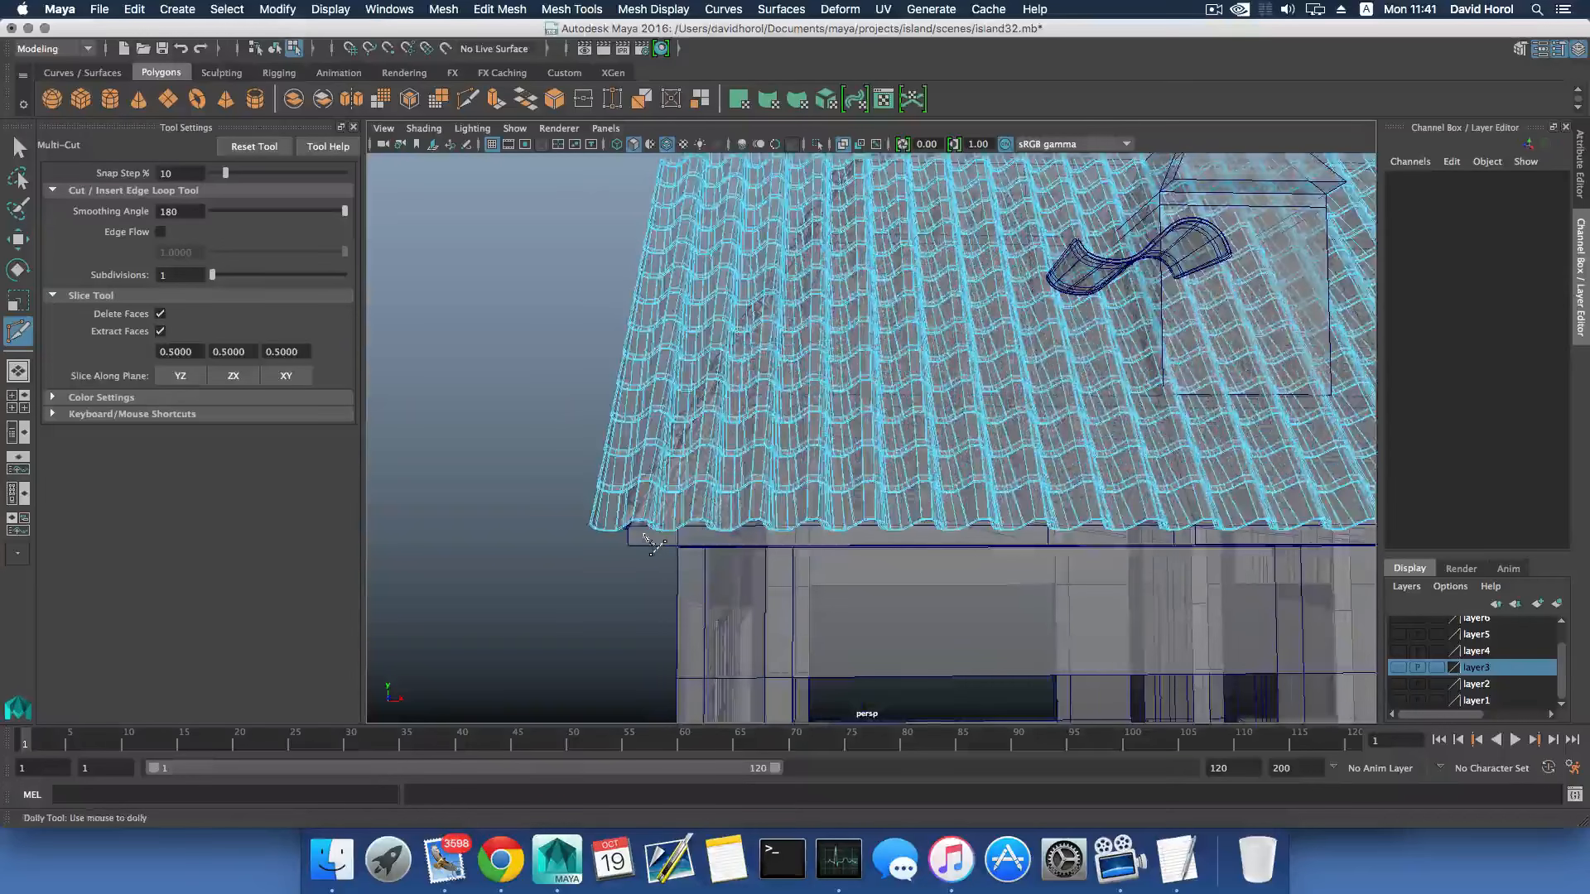
pyautogui.keyDown('alt'); pyautogui.moveTo(646, 538); pyautogui.dragTo(731, 478, button='middle'); pyautogui.keyUp('alt')
pyautogui.scroll(5, 731, 478)
pyautogui.keyDown('alt'); pyautogui.moveTo(635, 525); pyautogui.dragTo(674, 529, button='middle'); pyautogui.keyUp('alt')
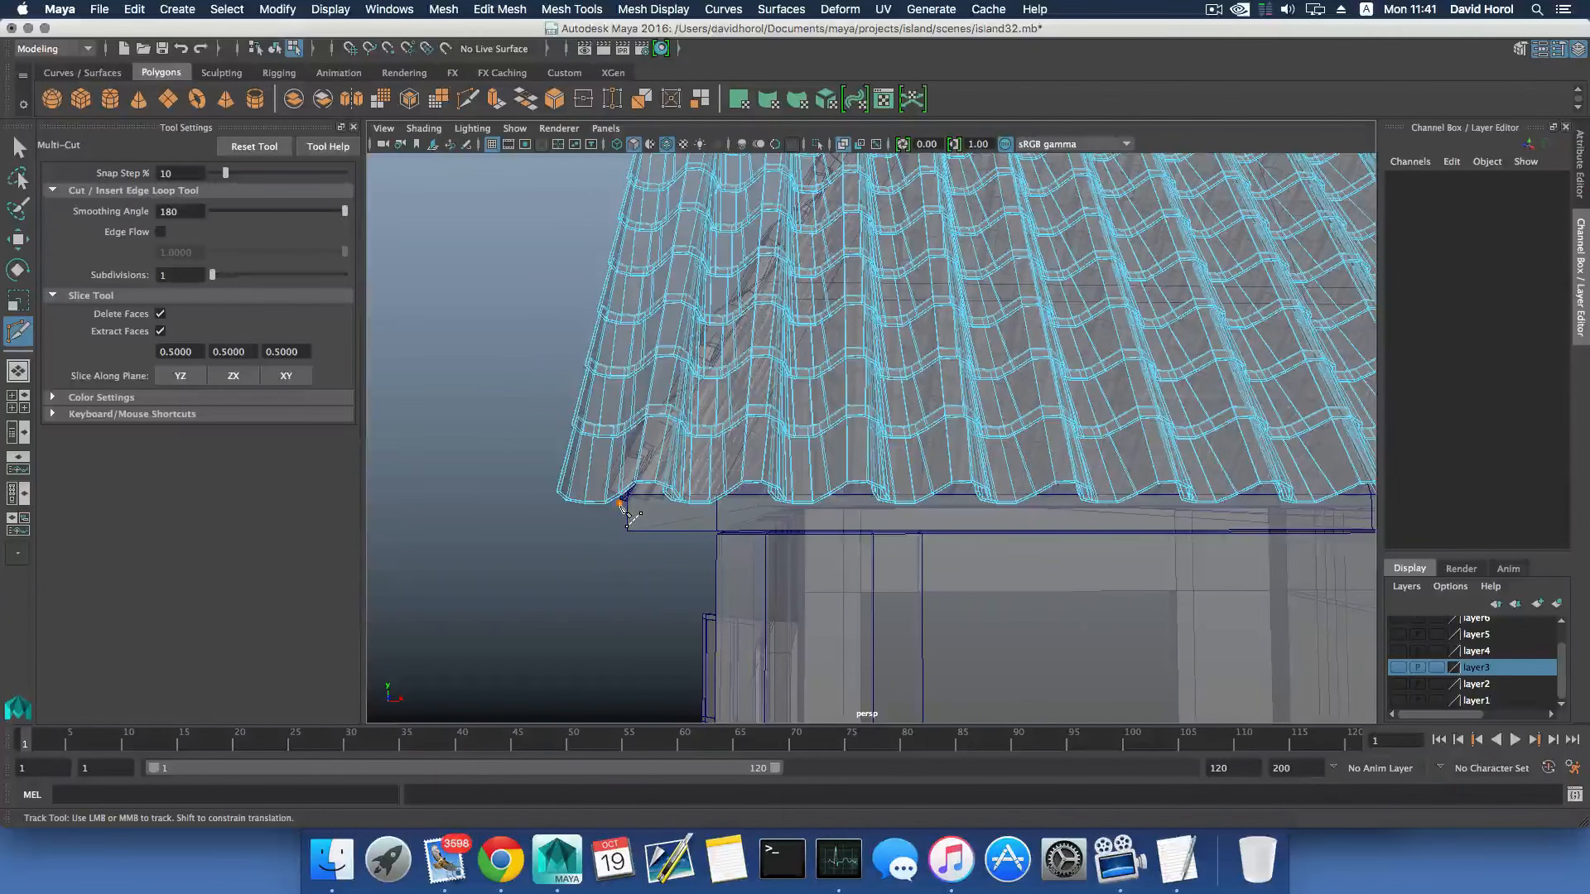
# - Place the slice line's second point near the upper end of the hip on the combined dormer-slope tile sheet
pyautogui.keyDown('alt'); pyautogui.moveTo(675, 486); pyautogui.dragTo(681, 704, button='middle'); pyautogui.keyUp('alt')
pyautogui.scroll(-5, 712, 497)
pyautogui.keyDown('alt'); pyautogui.moveTo(745, 332); pyautogui.dragTo(624, 521, button='middle'); pyautogui.keyUp('alt')
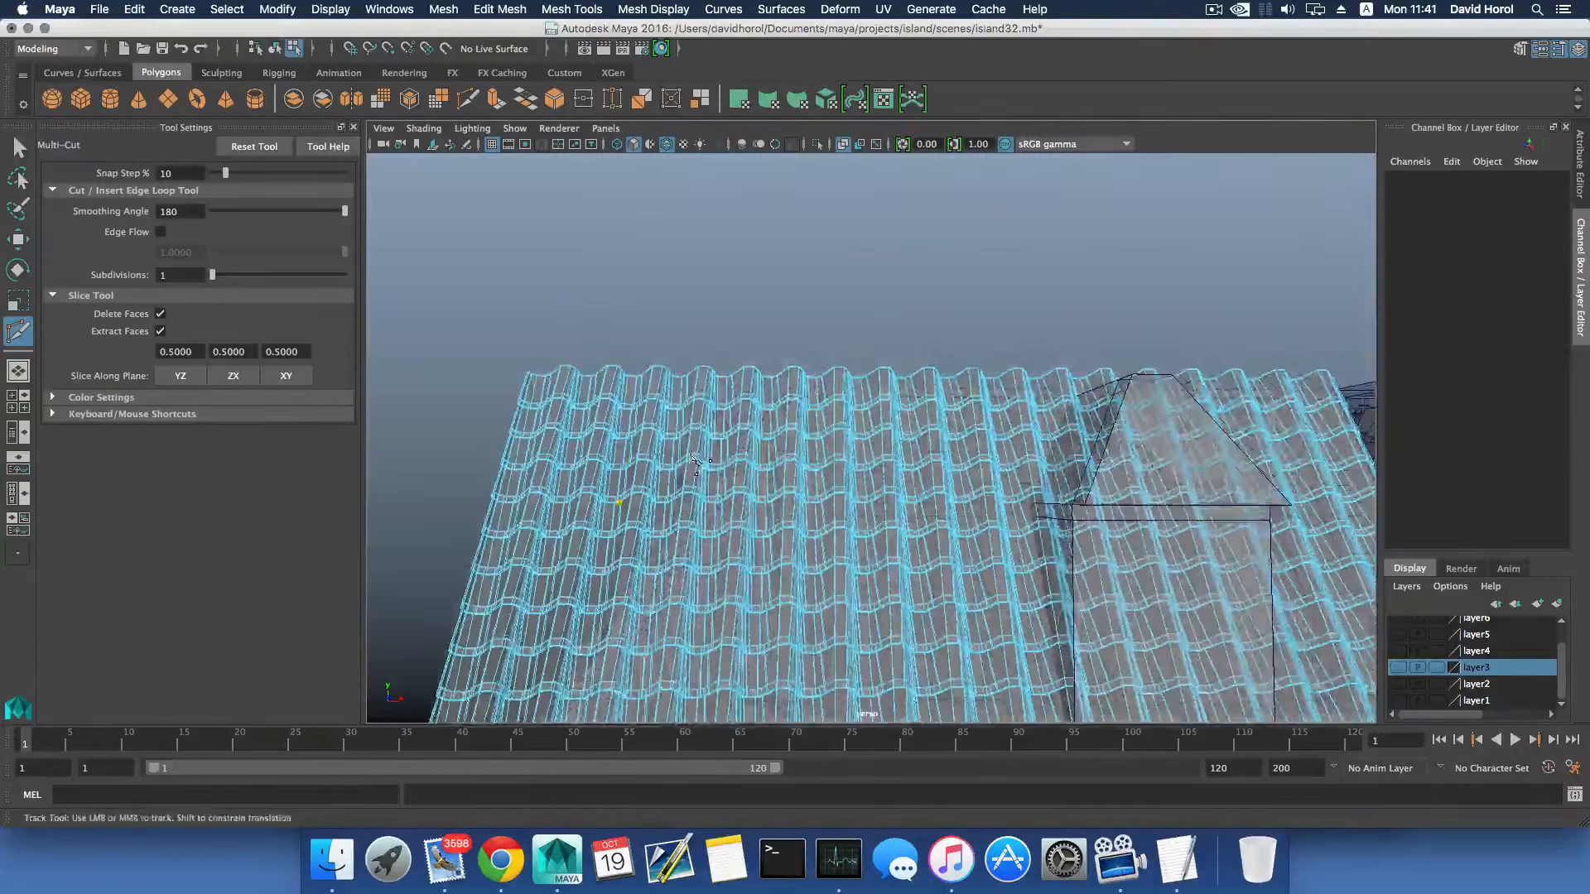
pyautogui.keyDown('alt'); pyautogui.moveTo(623, 521); pyautogui.dragTo(766, 365, button='right'); pyautogui.keyUp('alt')
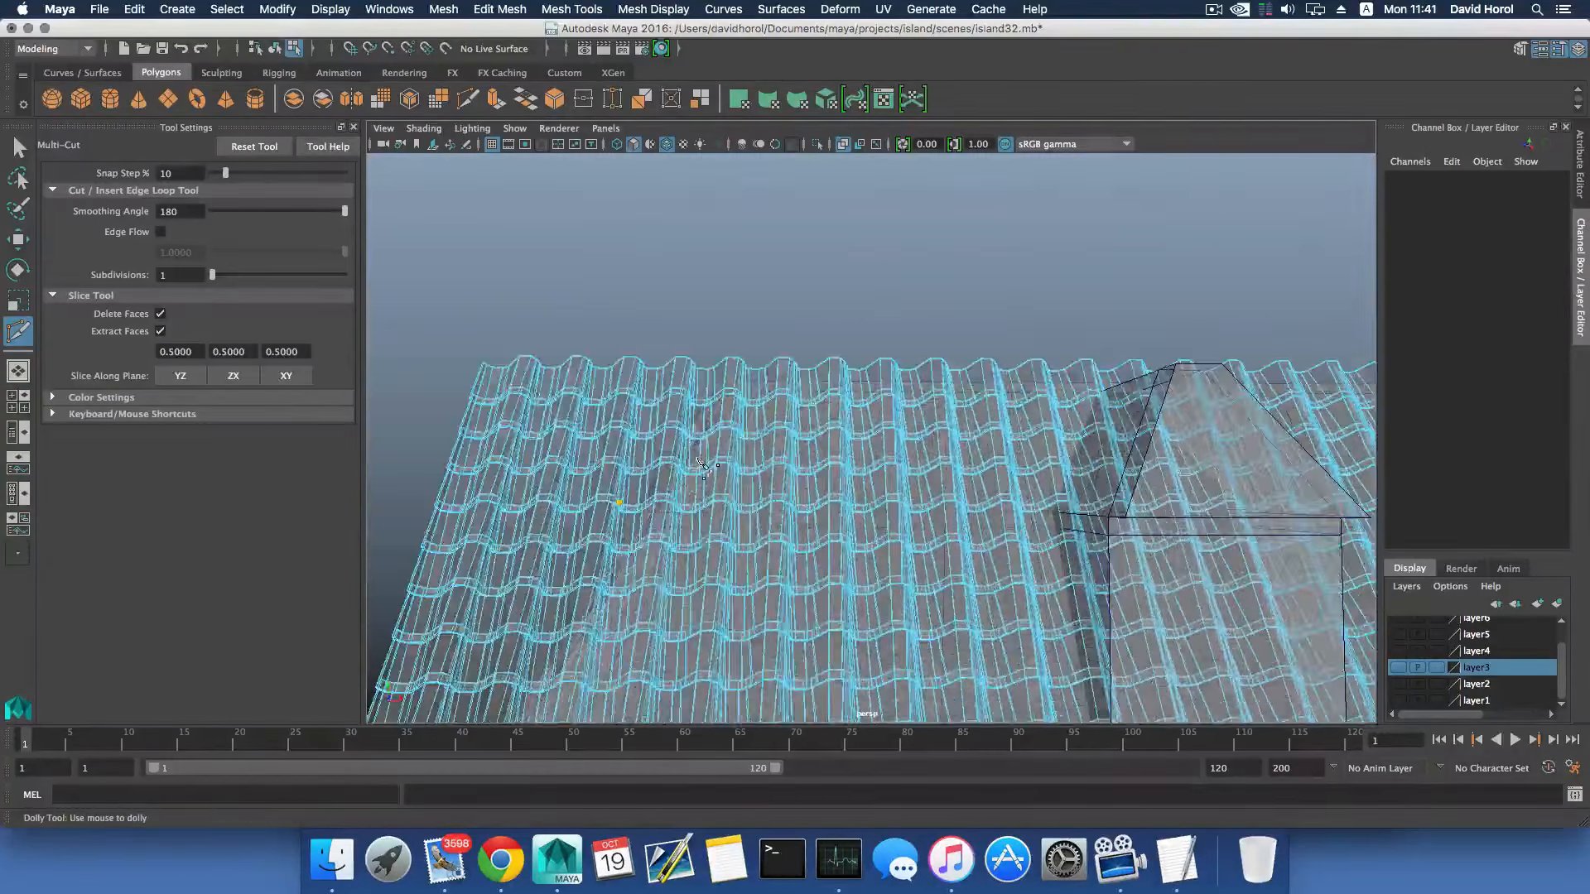
pyautogui.click(755, 345)
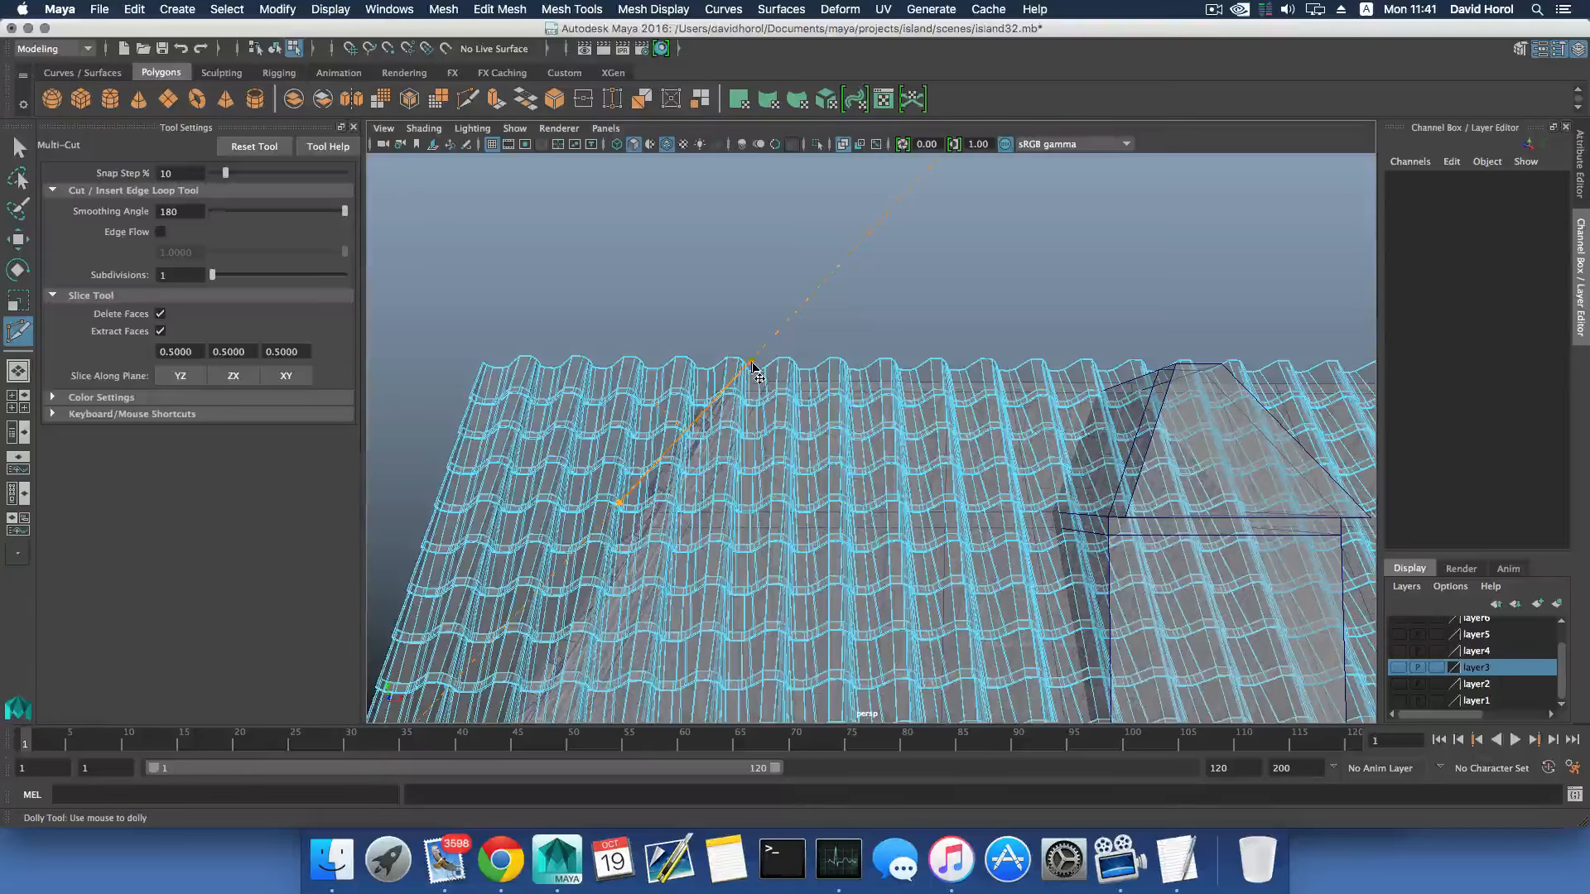
pyautogui.keyDown('alt'); pyautogui.moveTo(754, 371); pyautogui.dragTo(684, 356, button='right'); pyautogui.keyUp('alt')
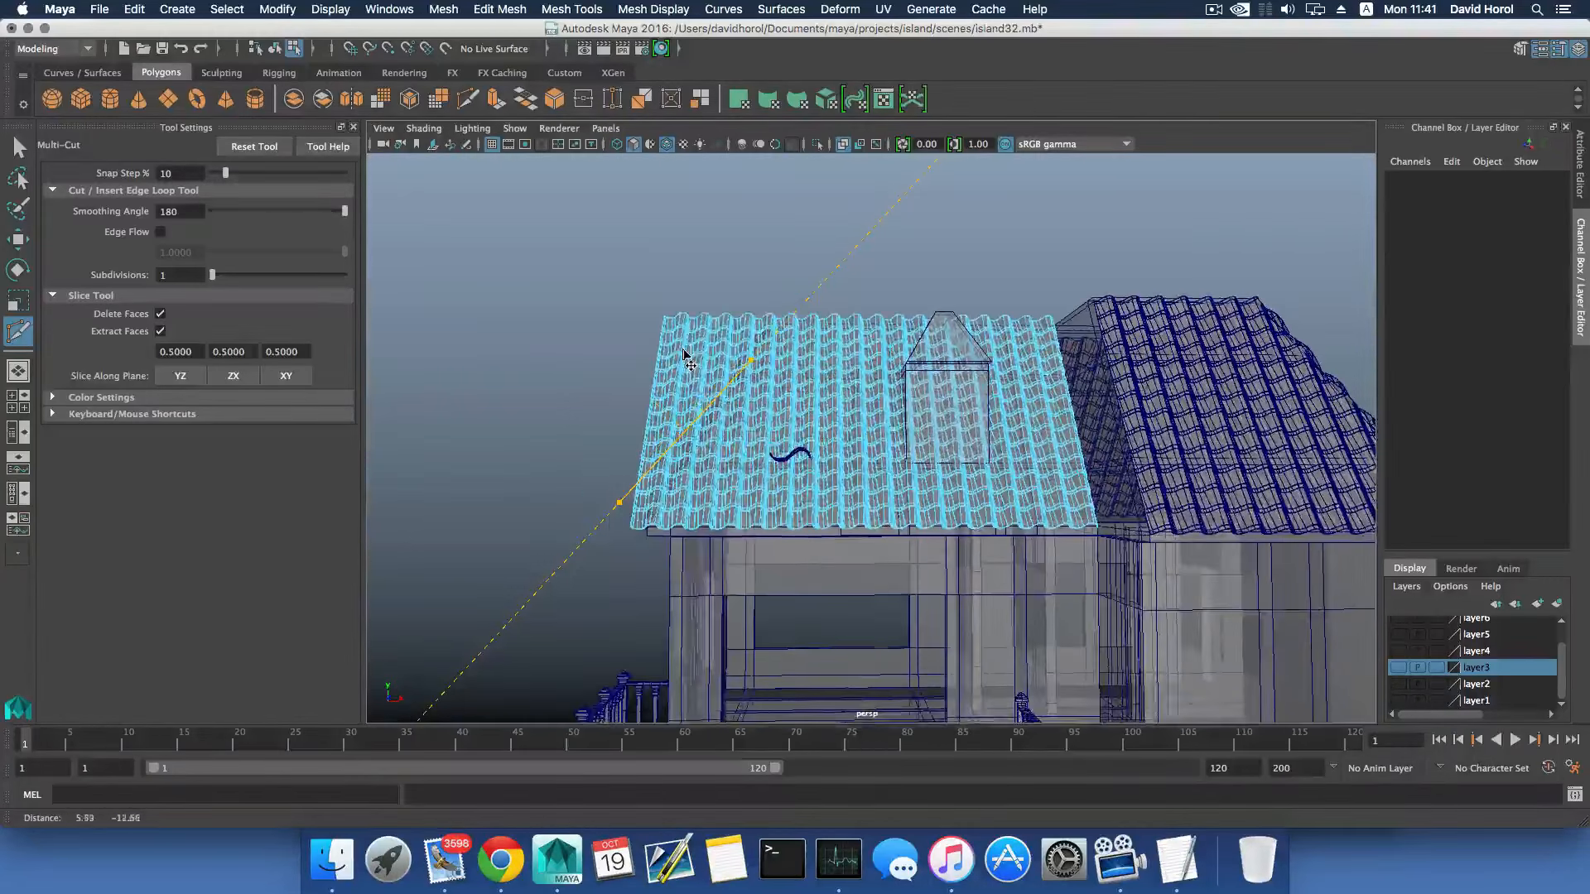
pyautogui.keyDown('alt'); pyautogui.moveTo(684, 356); pyautogui.dragTo(654, 445); pyautogui.keyUp('alt')
pyautogui.keyDown('alt'); pyautogui.moveTo(655, 445); pyautogui.dragTo(681, 443, button='middle'); pyautogui.keyUp('alt')
pyautogui.keyDown('alt'); pyautogui.moveTo(681, 444); pyautogui.dragTo(706, 450, button='right'); pyautogui.keyUp('alt')
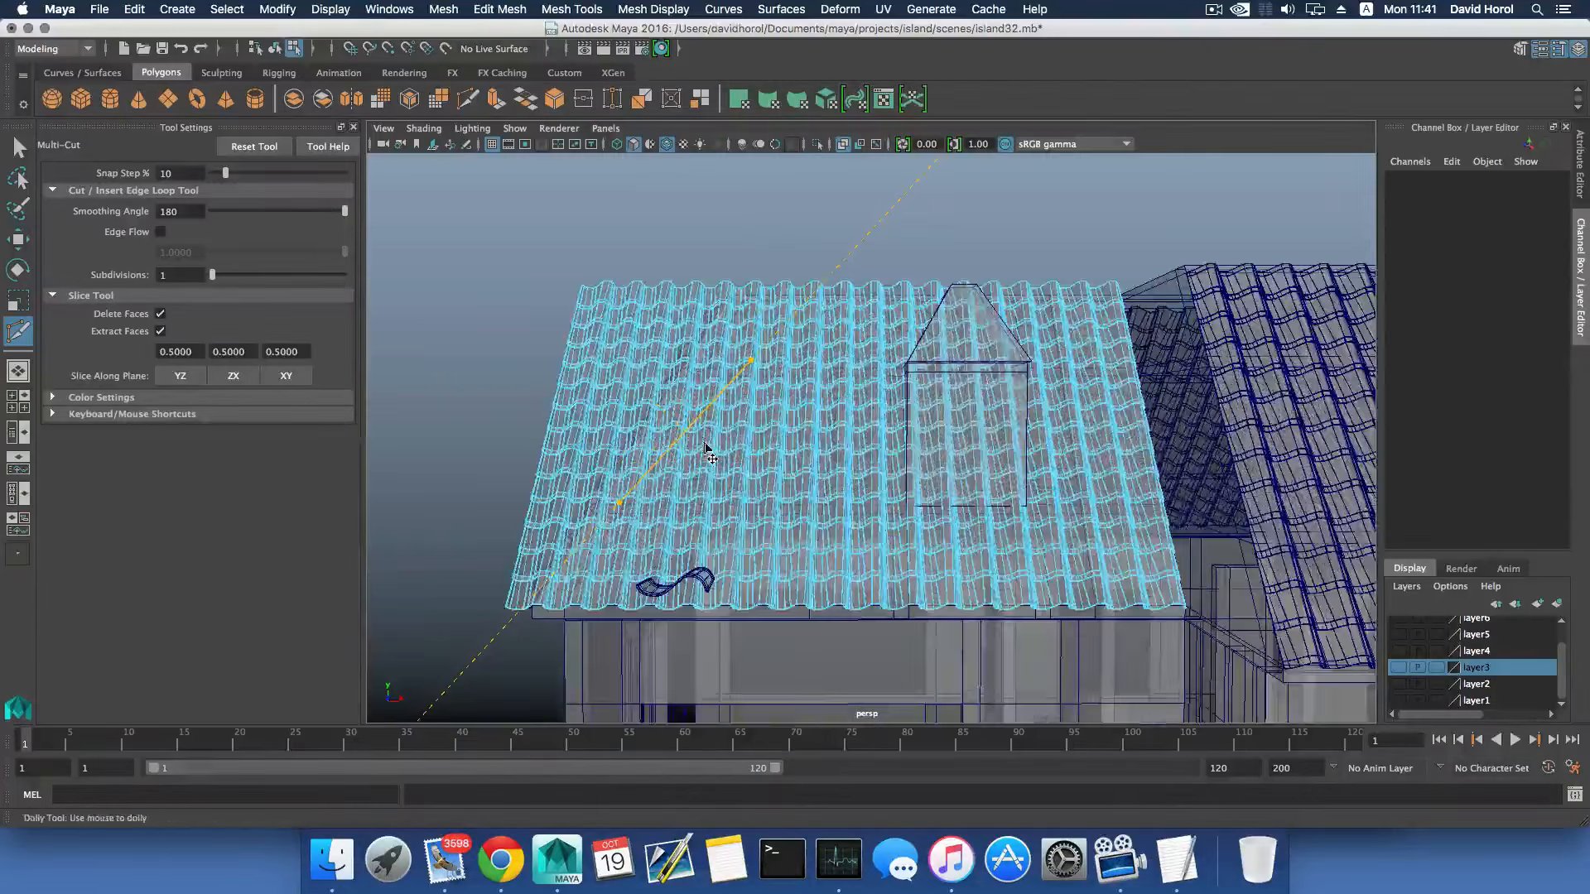
pyautogui.scroll(2, 688, 464)
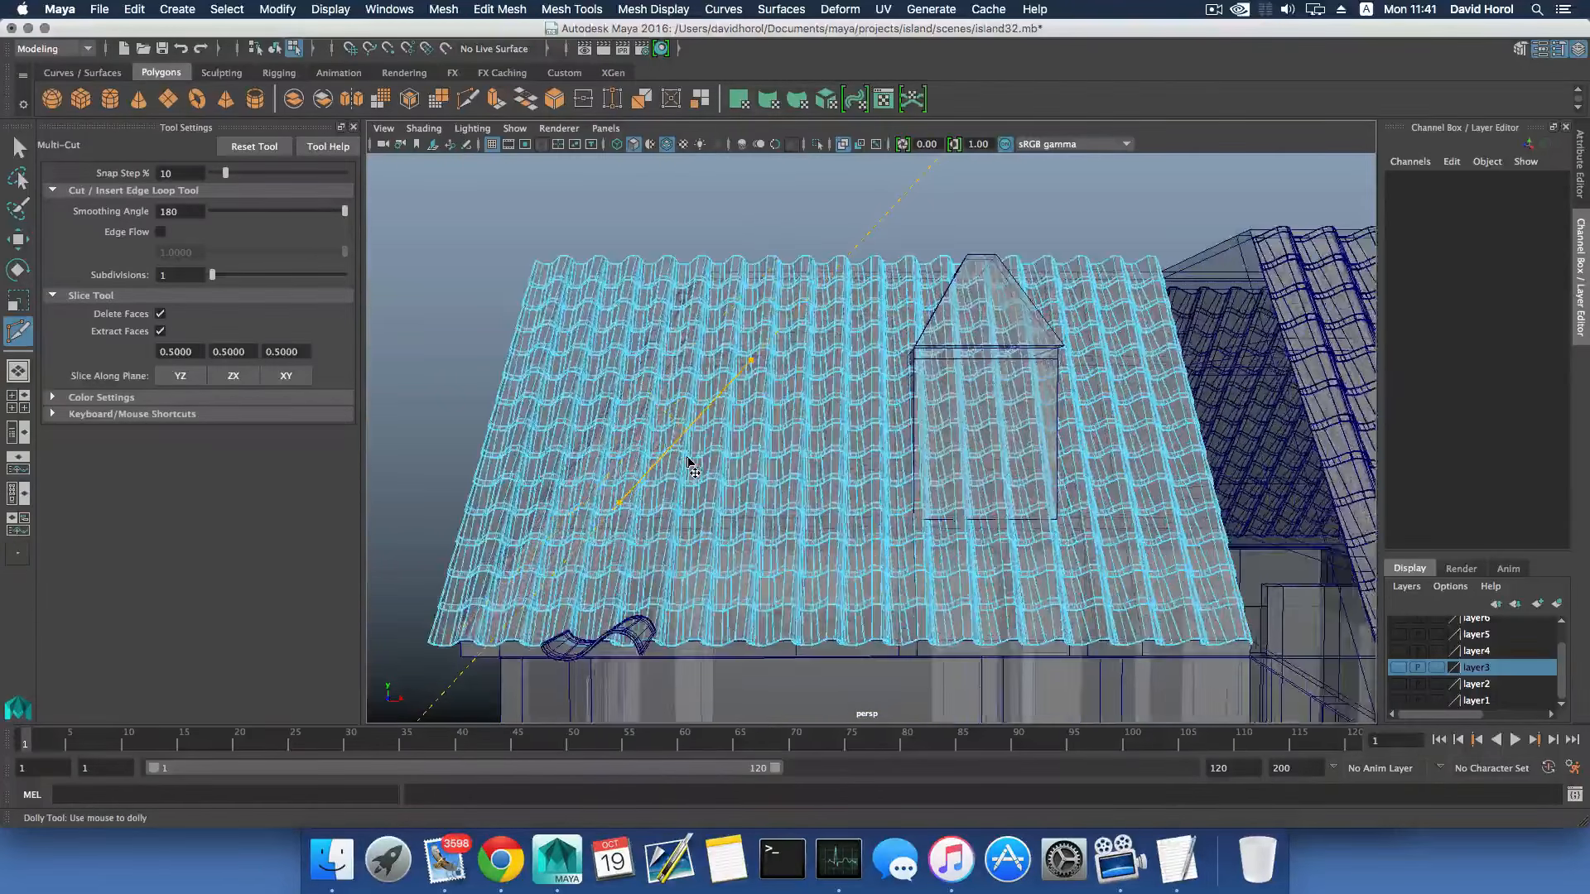
# - Align both slice points with the roof's hip edge and complete the cut, deleting the tile faces beyond the hip
pyautogui.click(591, 515)
pyautogui.click(703, 270)
pyautogui.moveTo(590, 516); pyautogui.dragTo(486, 602)
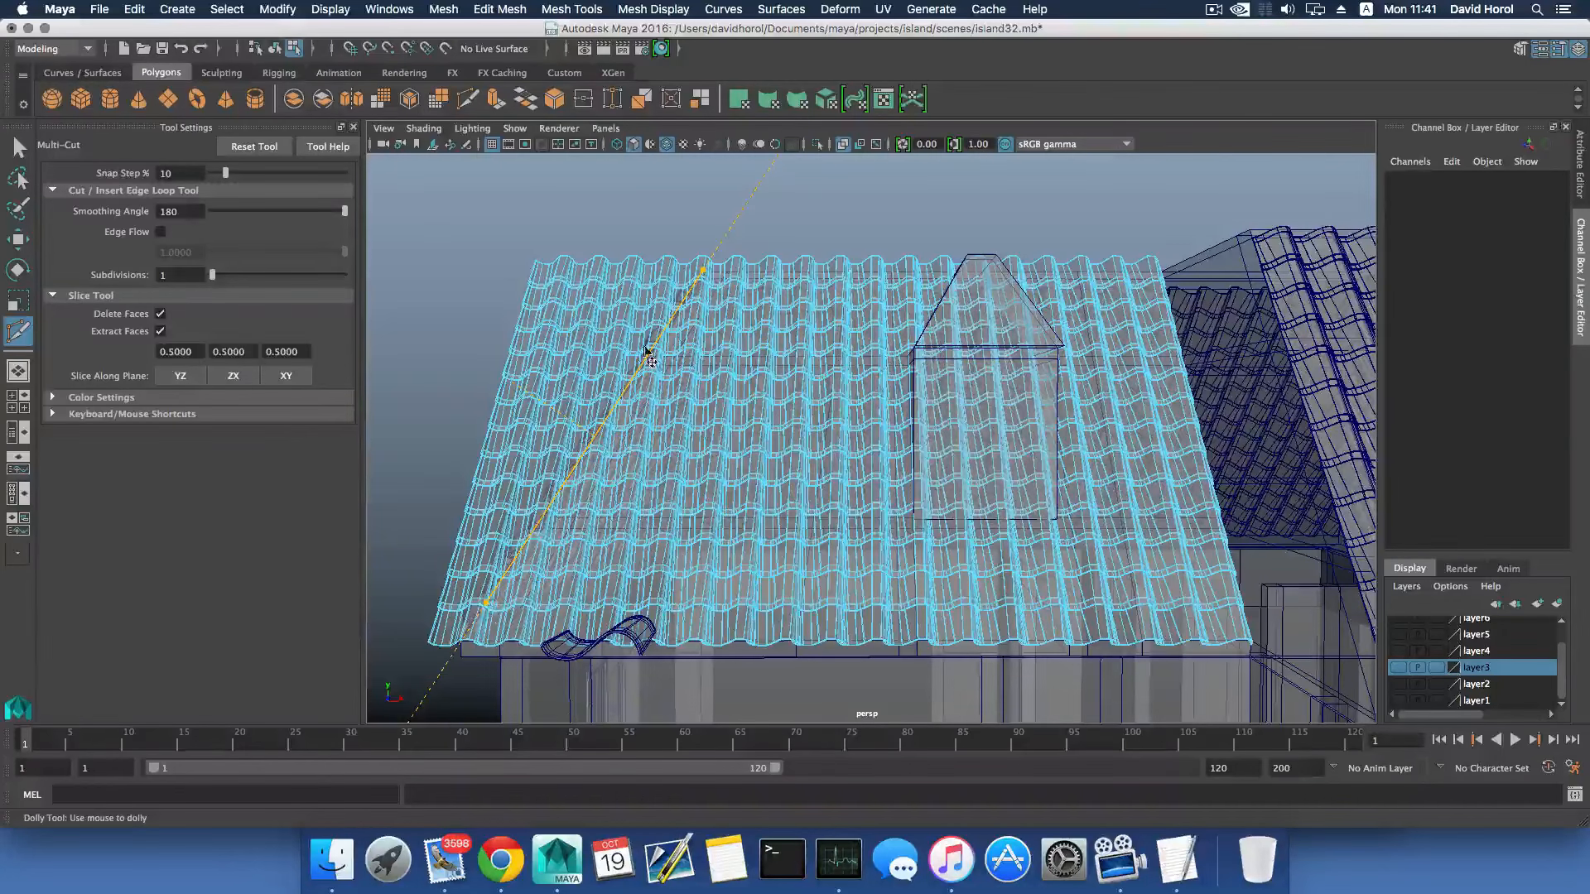
pyautogui.click(704, 269)
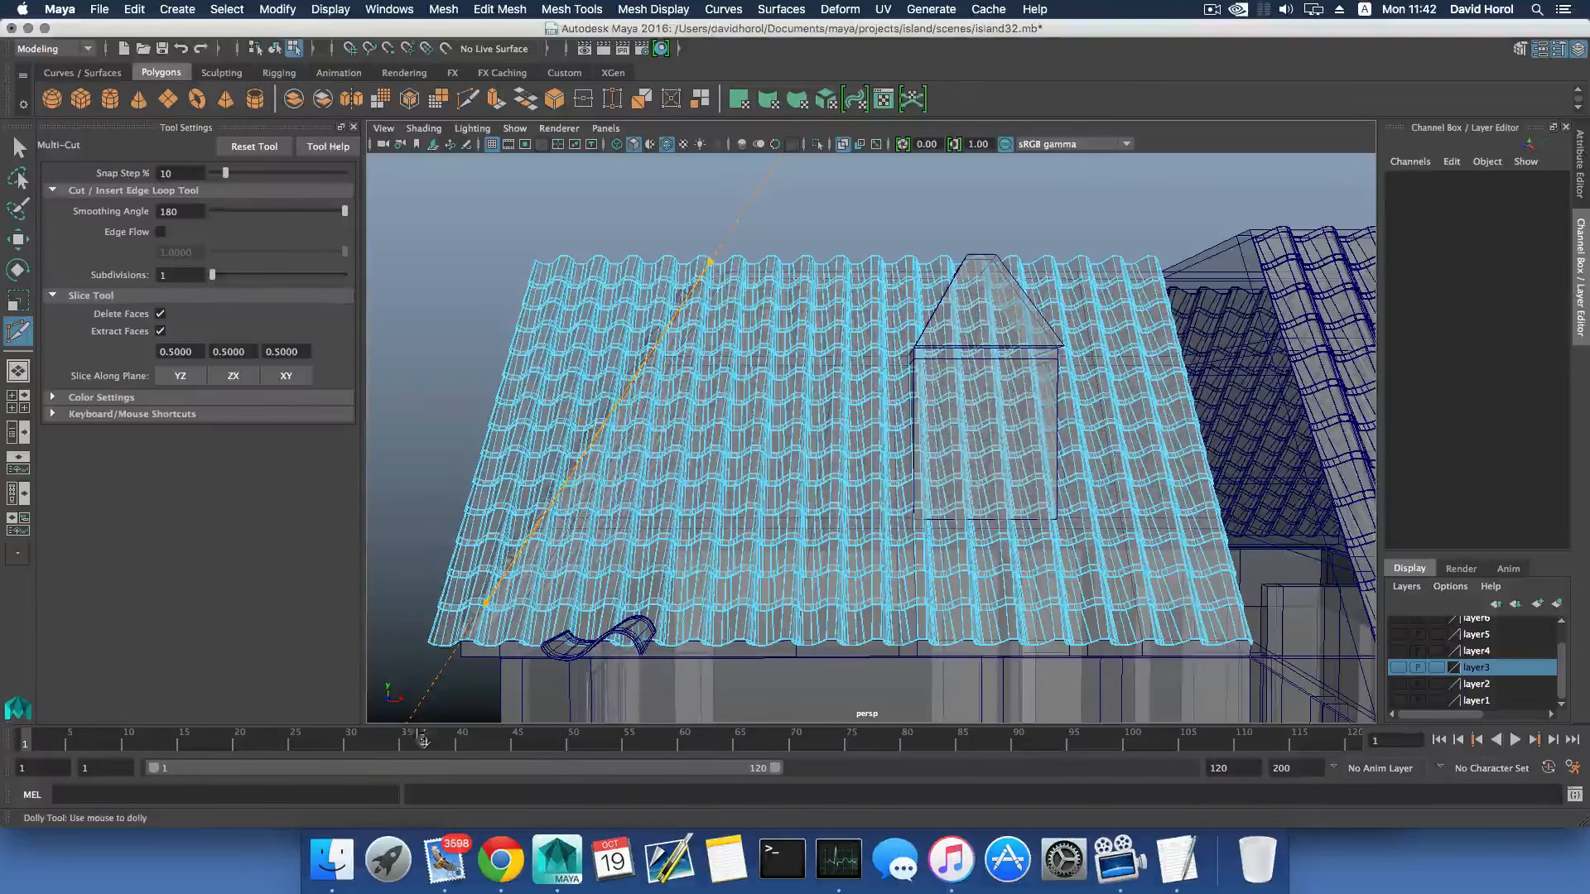
pyautogui.click(488, 602)
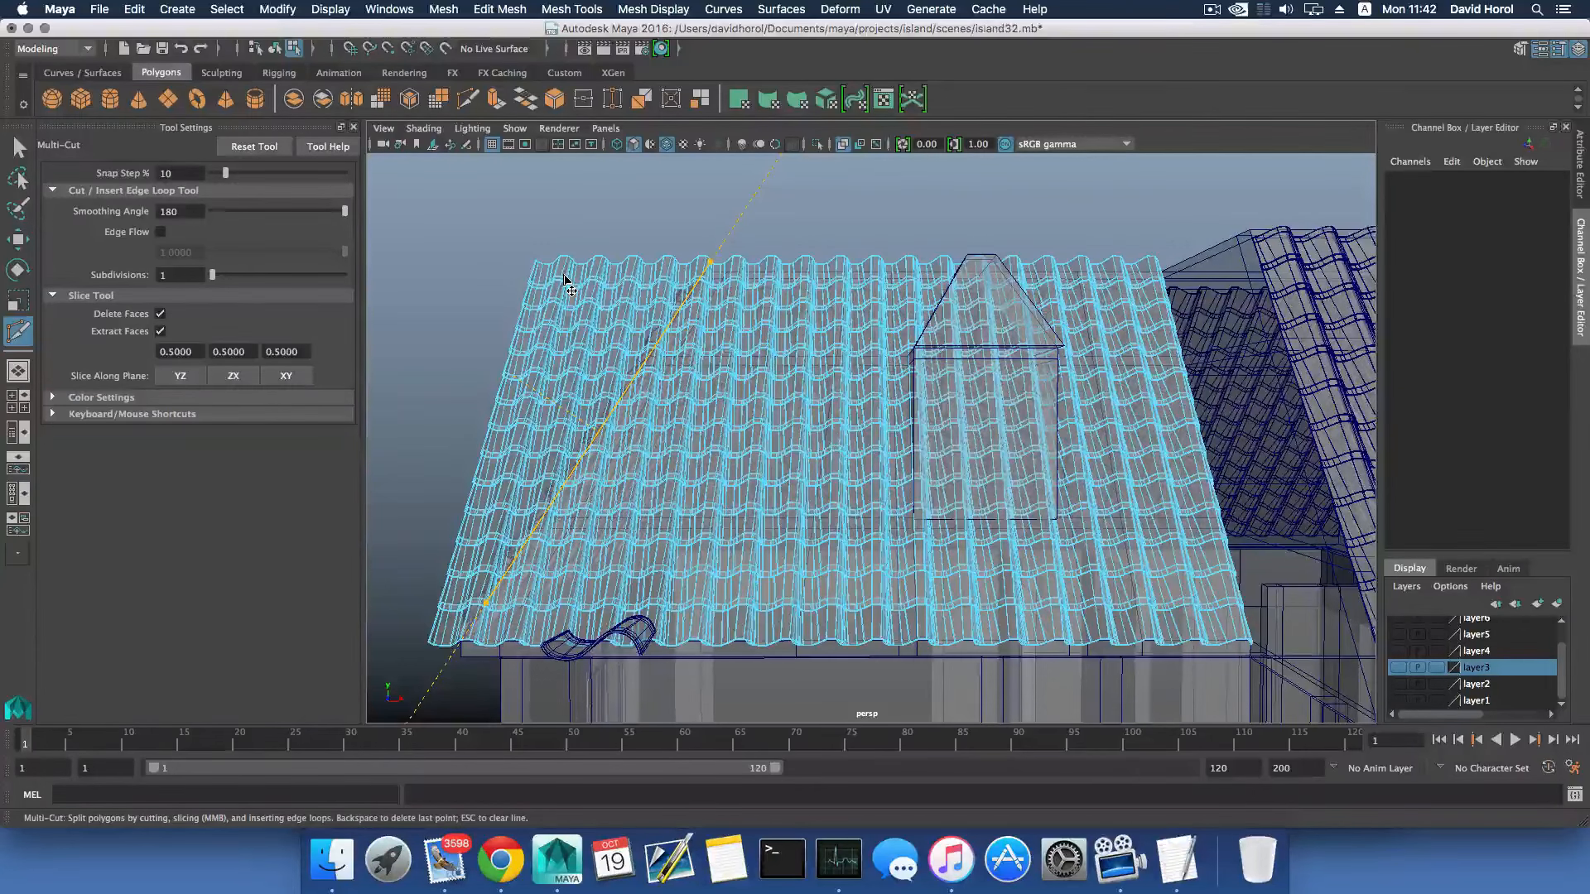
pyautogui.press('Return')
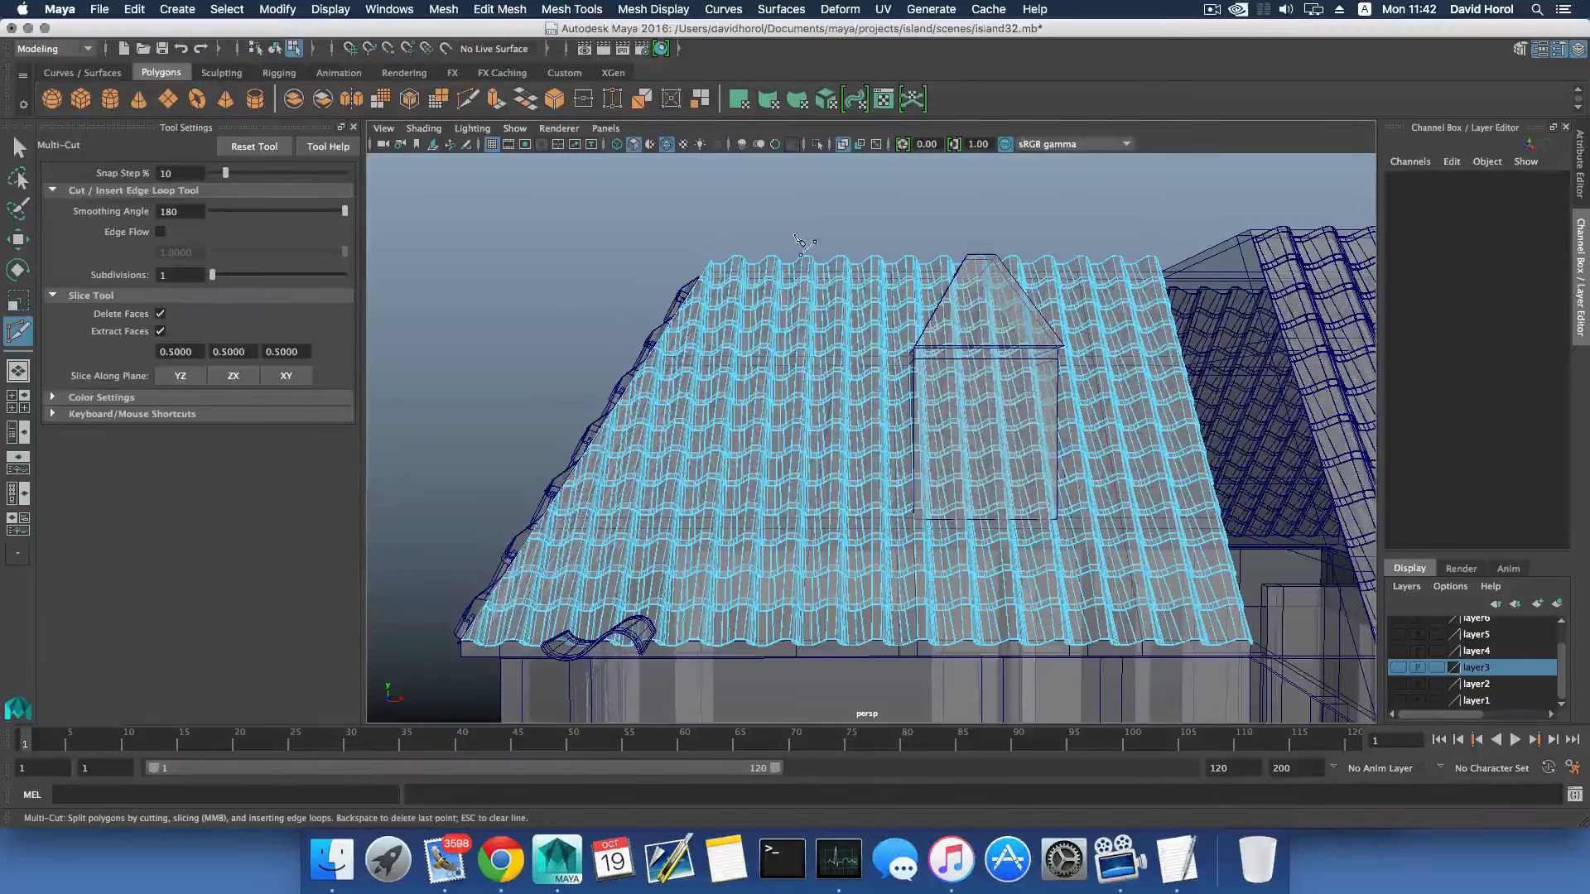
# - Slice the tile sheet horizontally at ridge height in the front view, deleting the faces that rise above the ridge
pyautogui.press('space')
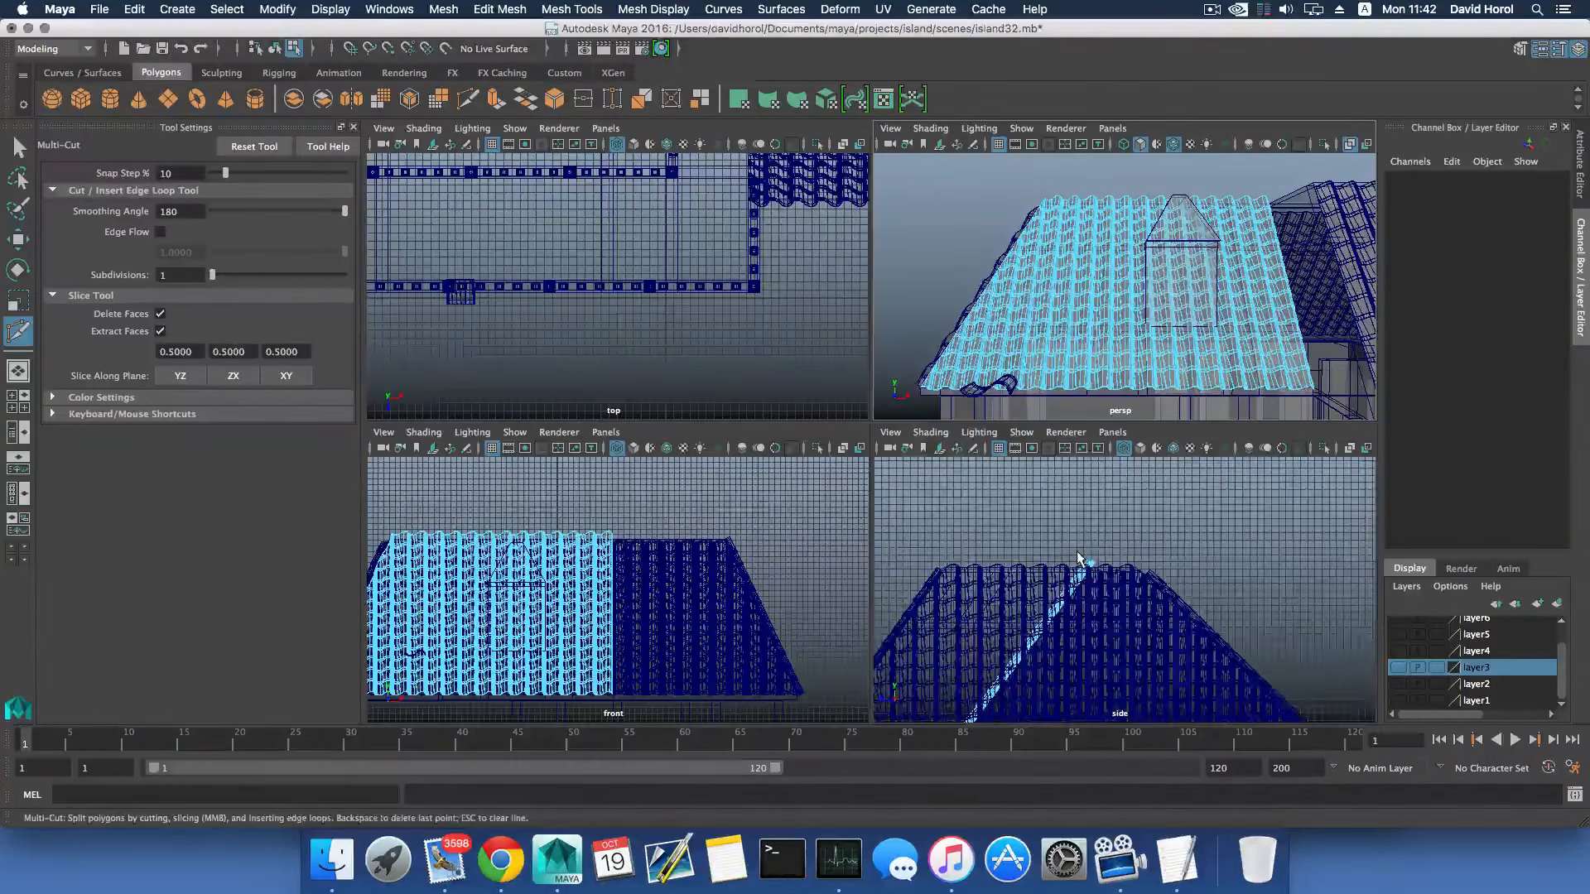
pyautogui.scroll(-3, 1079, 559)
pyautogui.scroll(-3, 693, 597)
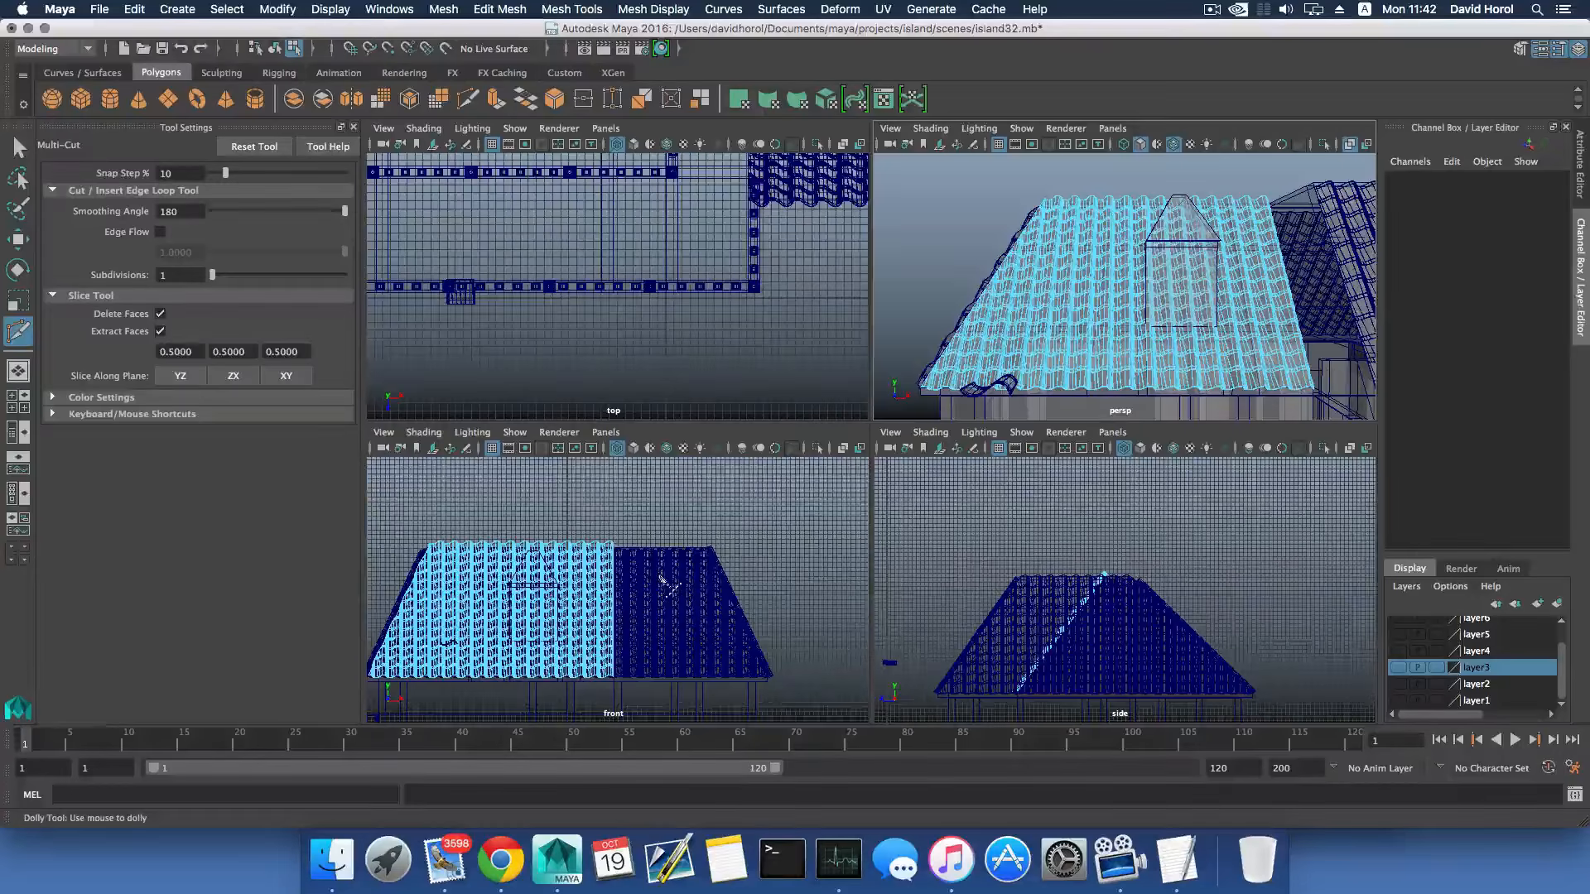
pyautogui.press('space')
pyautogui.scroll(5, 755, 566)
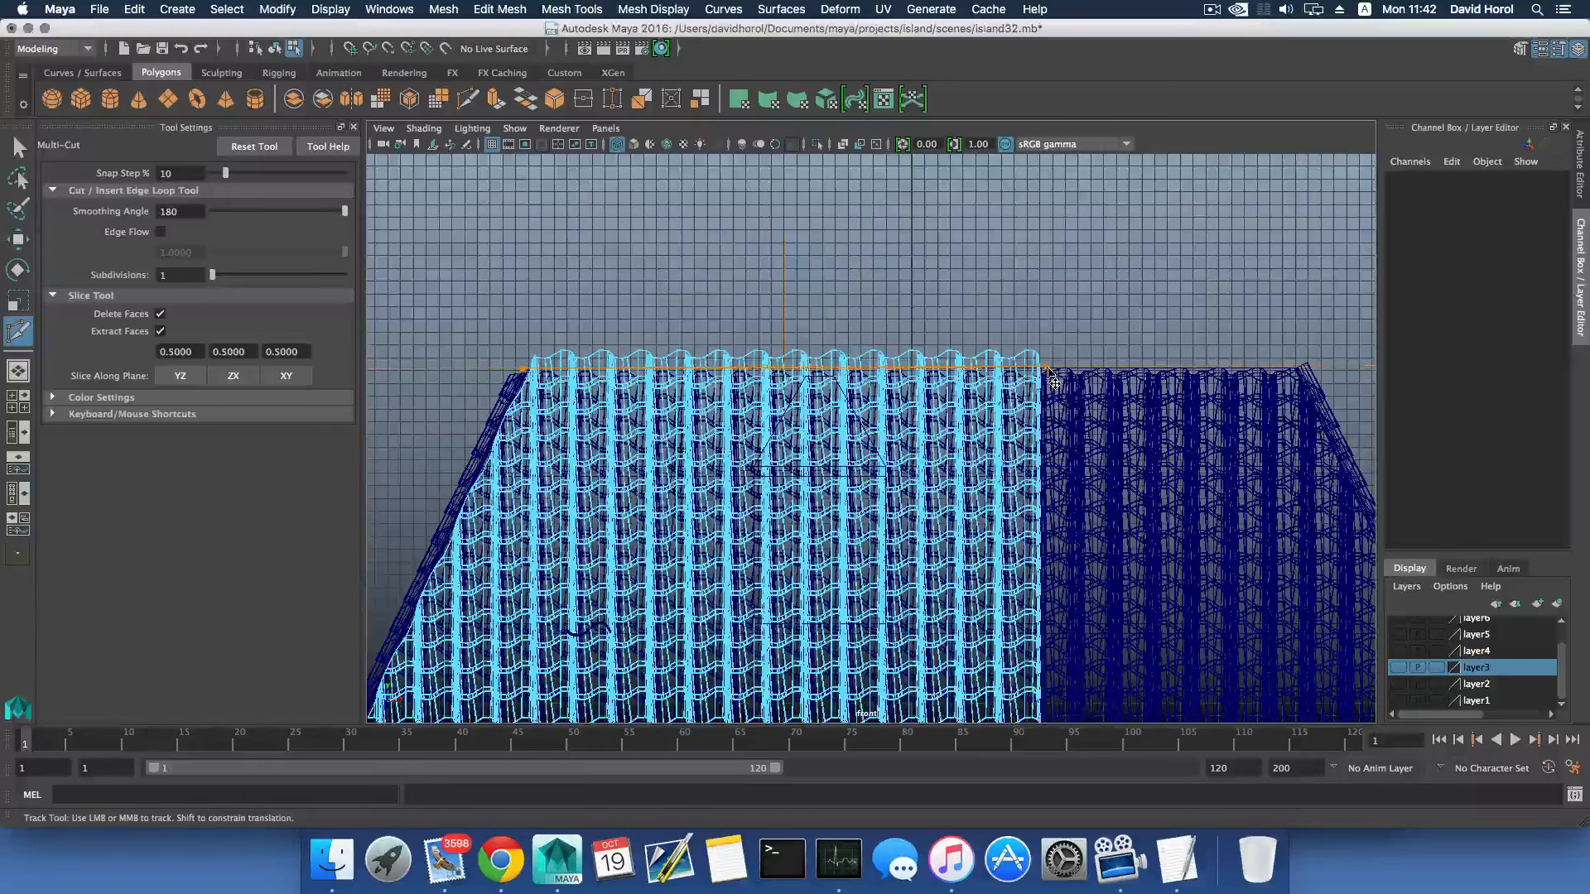
pyautogui.click(1048, 368)
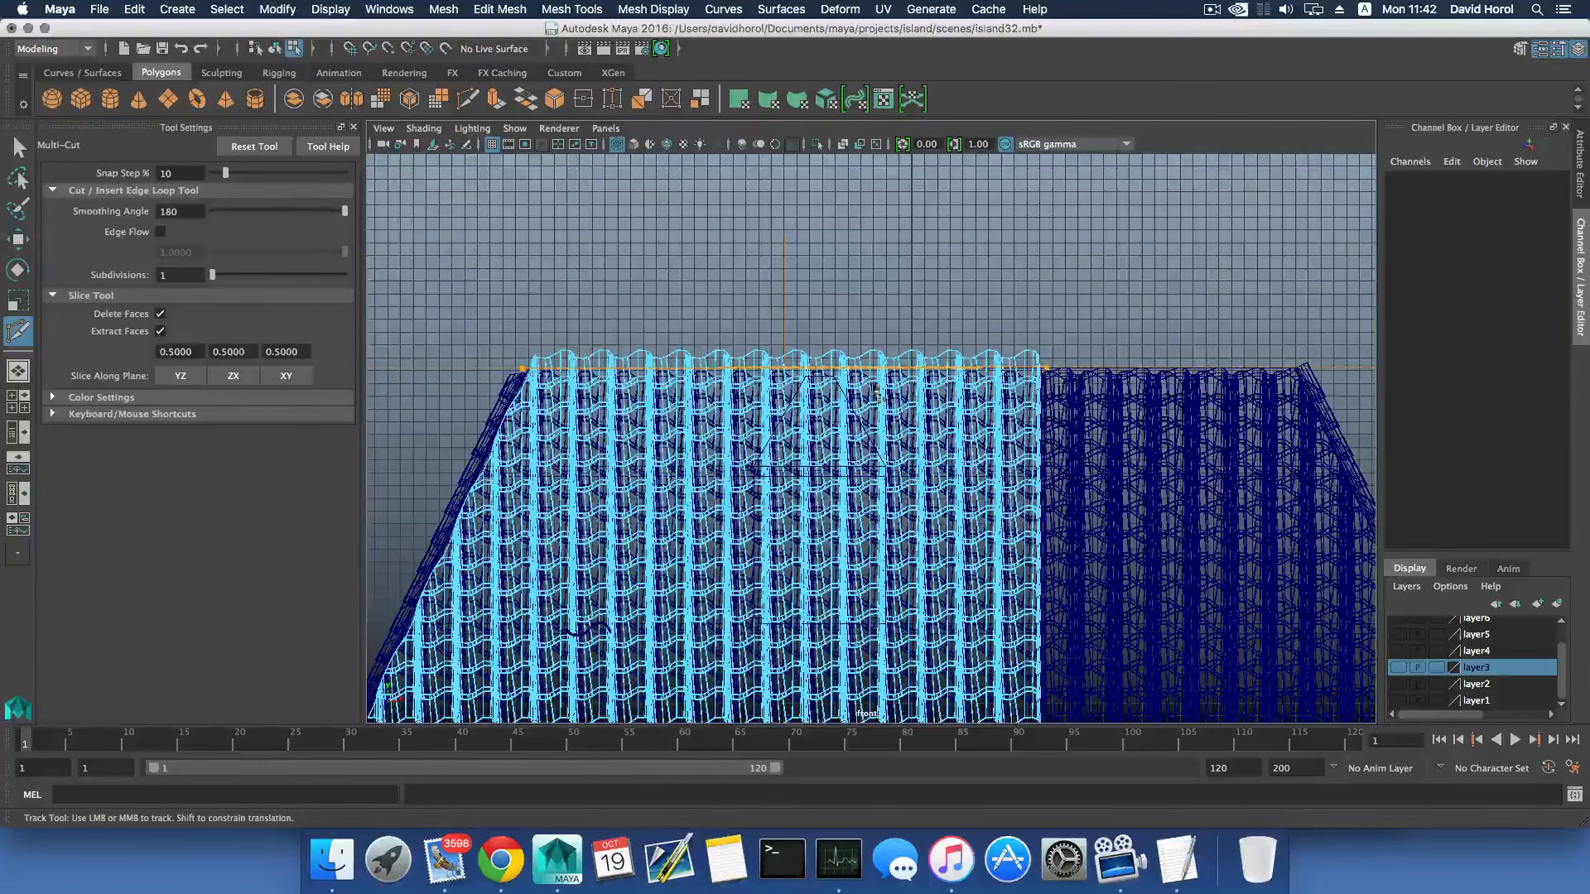
pyautogui.click(520, 371)
pyautogui.moveTo(520, 371); pyautogui.dragTo(521, 371)
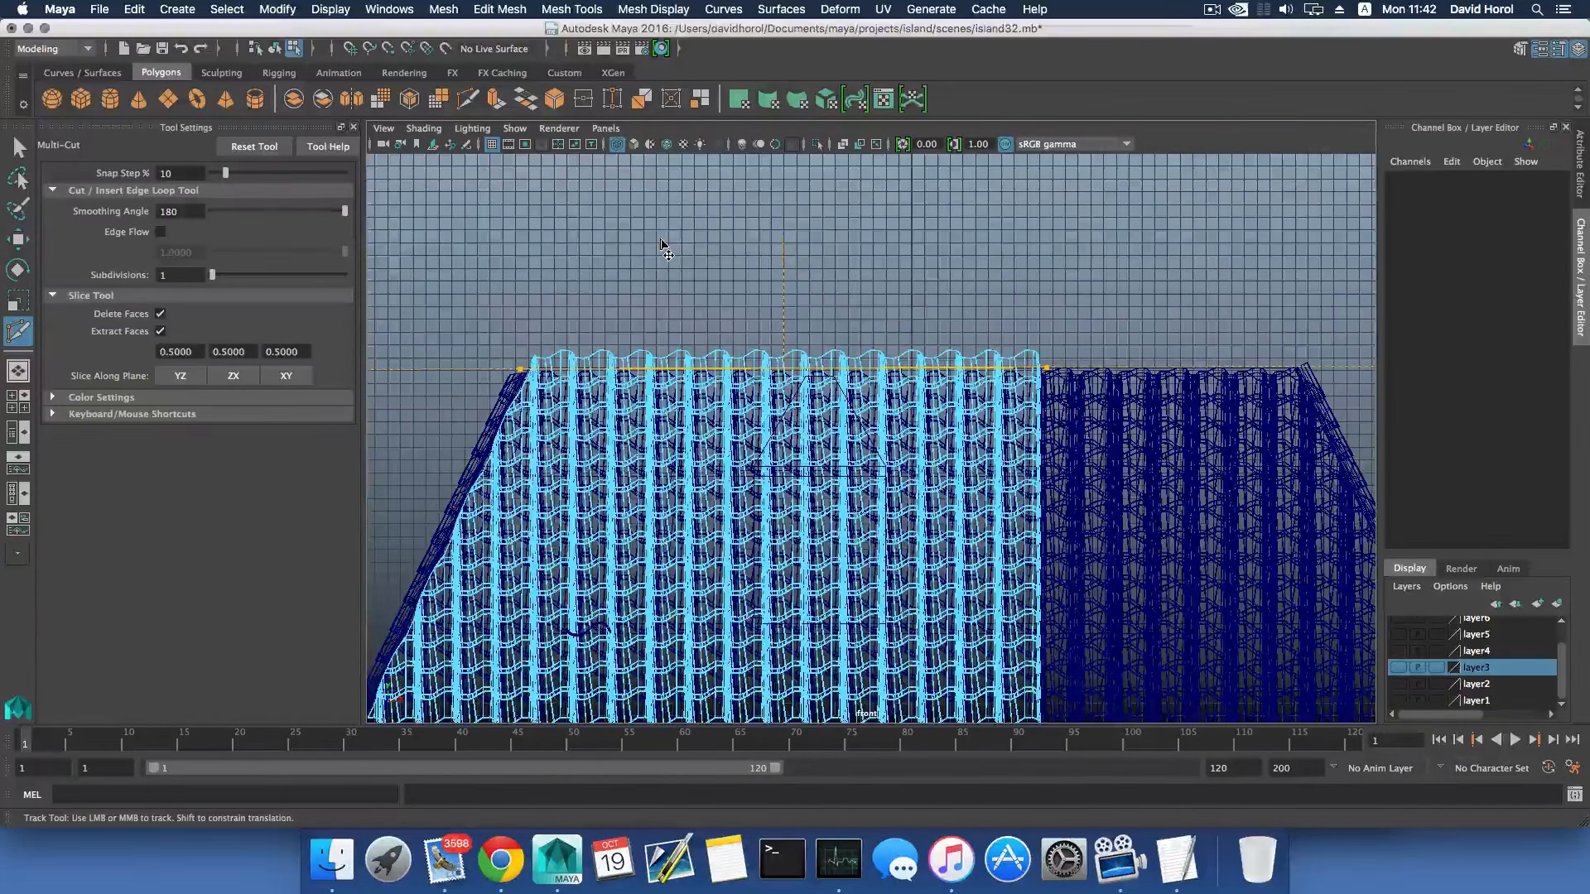
pyautogui.press('Return')
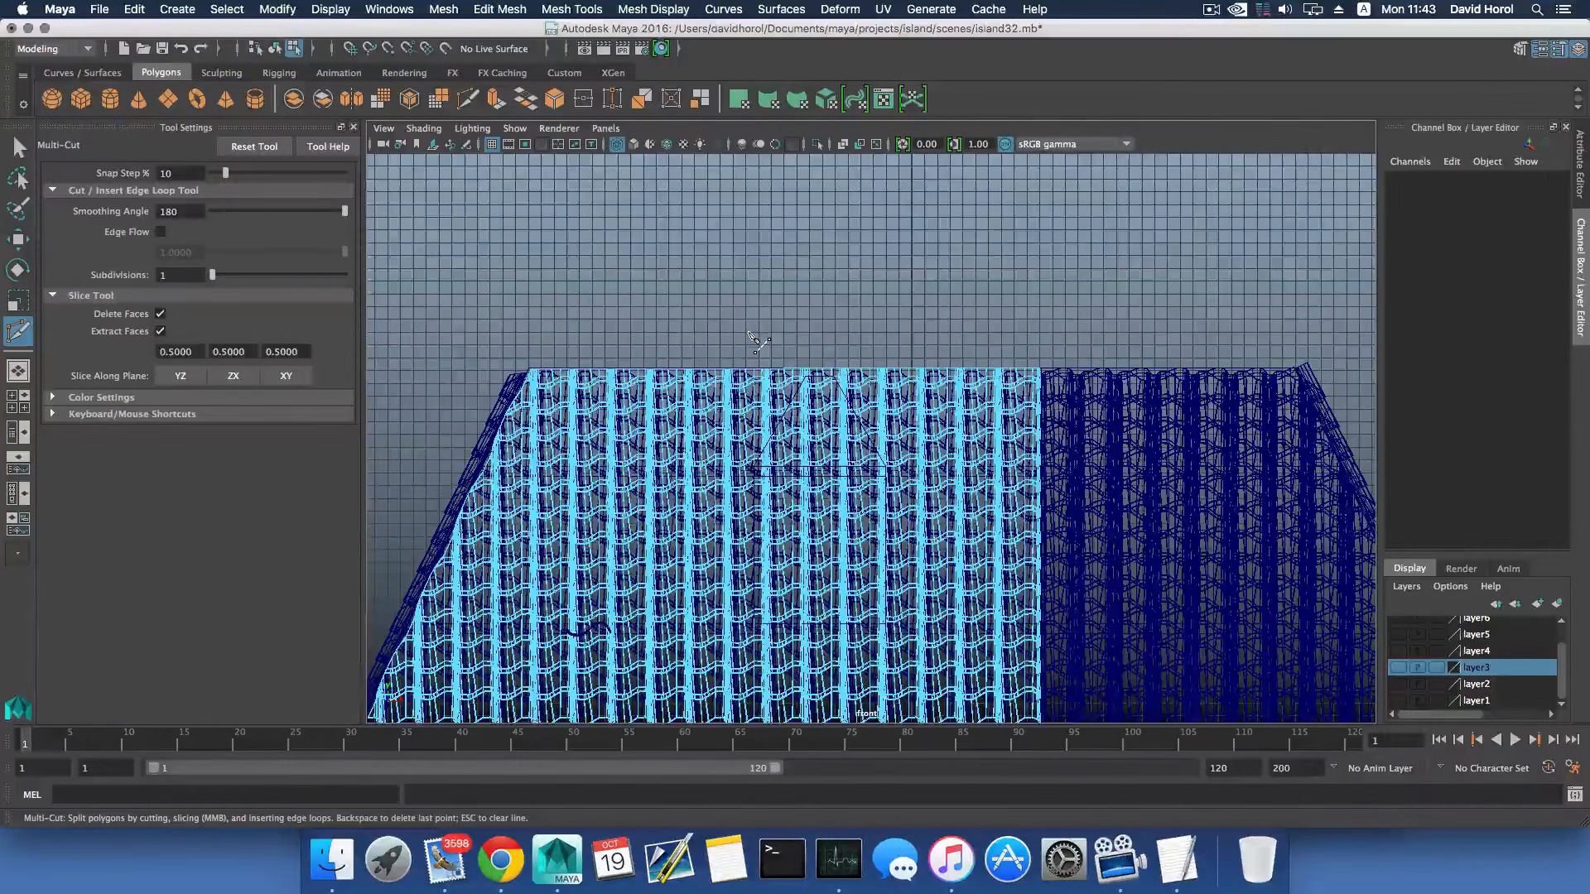
# - Return to object mode in the perspective view and turn off X-Ray shading
pyautogui.press('F8')
pyautogui.press('space')
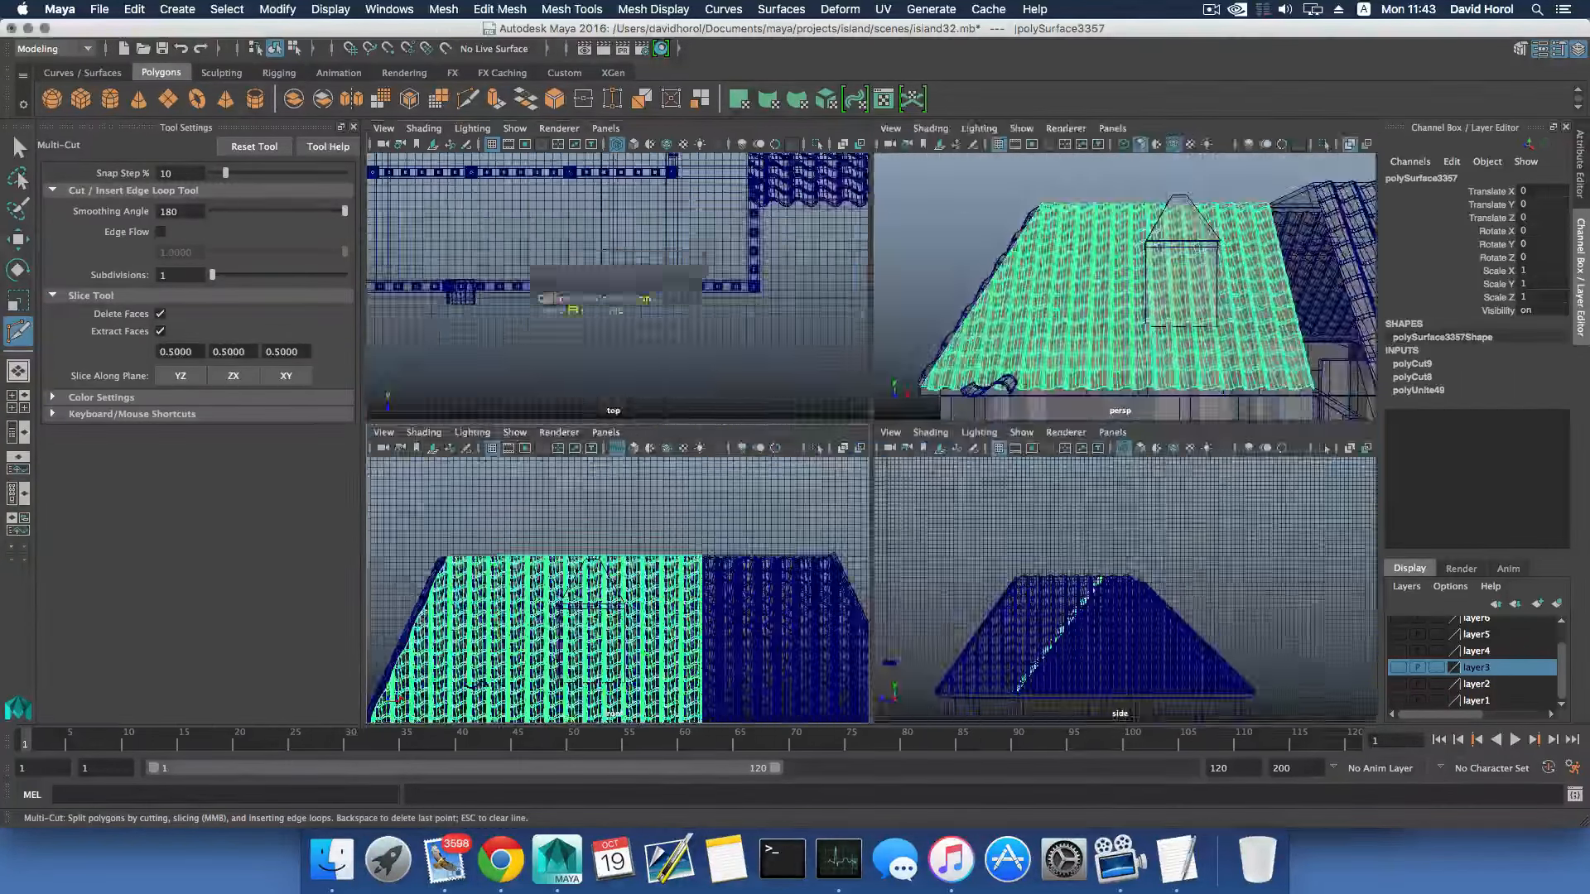
pyautogui.press('space')
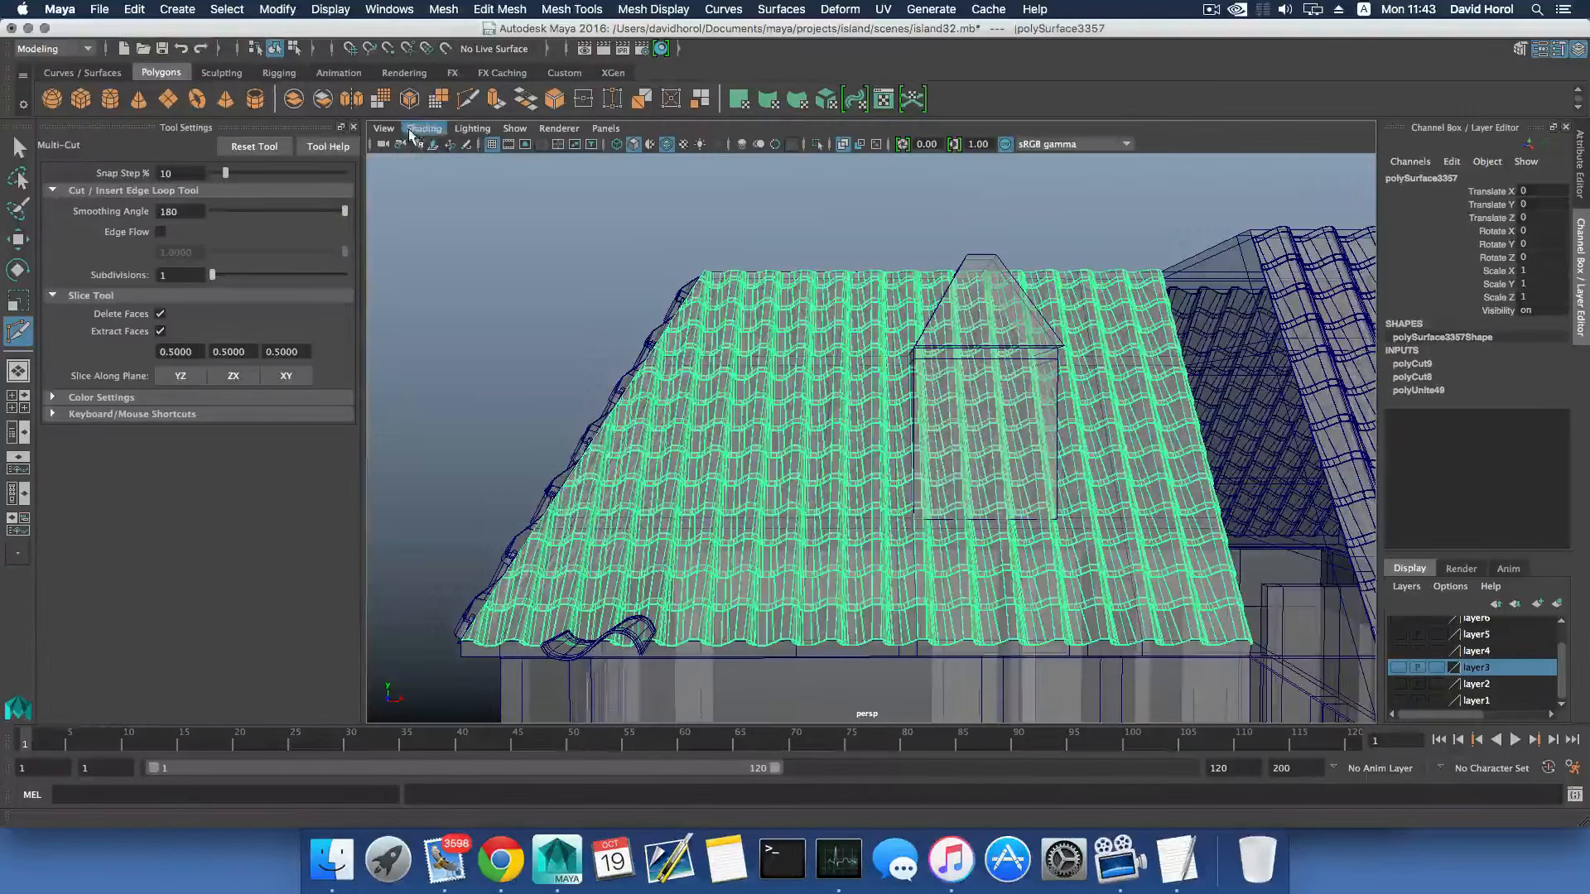
pyautogui.click(424, 128)
pyautogui.click(447, 319)
pyautogui.keyDown('alt'); pyautogui.moveTo(447, 319); pyautogui.dragTo(766, 530); pyautogui.keyUp('alt')
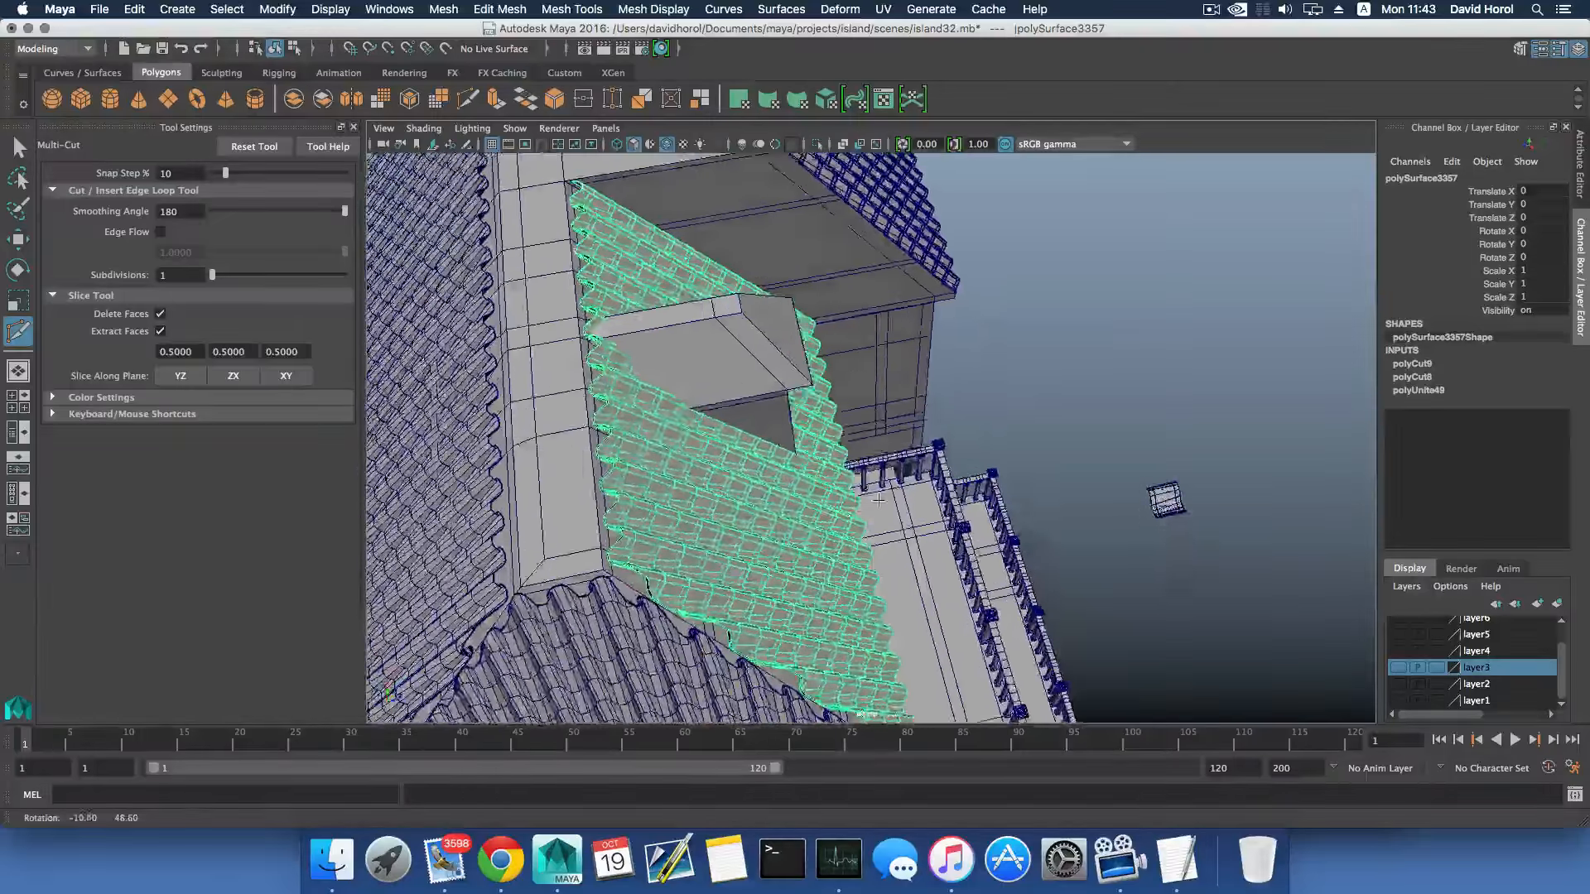
# - Examine the trimmed tile sheet from several sides, checking its fit at the hip, the ridge and the dormer
pyautogui.keyDown('alt'); pyautogui.moveTo(828, 422); pyautogui.dragTo(845, 509, button='middle'); pyautogui.keyUp('alt')
pyautogui.keyDown('alt'); pyautogui.moveTo(878, 501); pyautogui.dragTo(822, 492, button='right'); pyautogui.keyUp('alt')
pyautogui.keyDown('alt'); pyautogui.moveTo(822, 492); pyautogui.dragTo(634, 414); pyautogui.keyUp('alt')
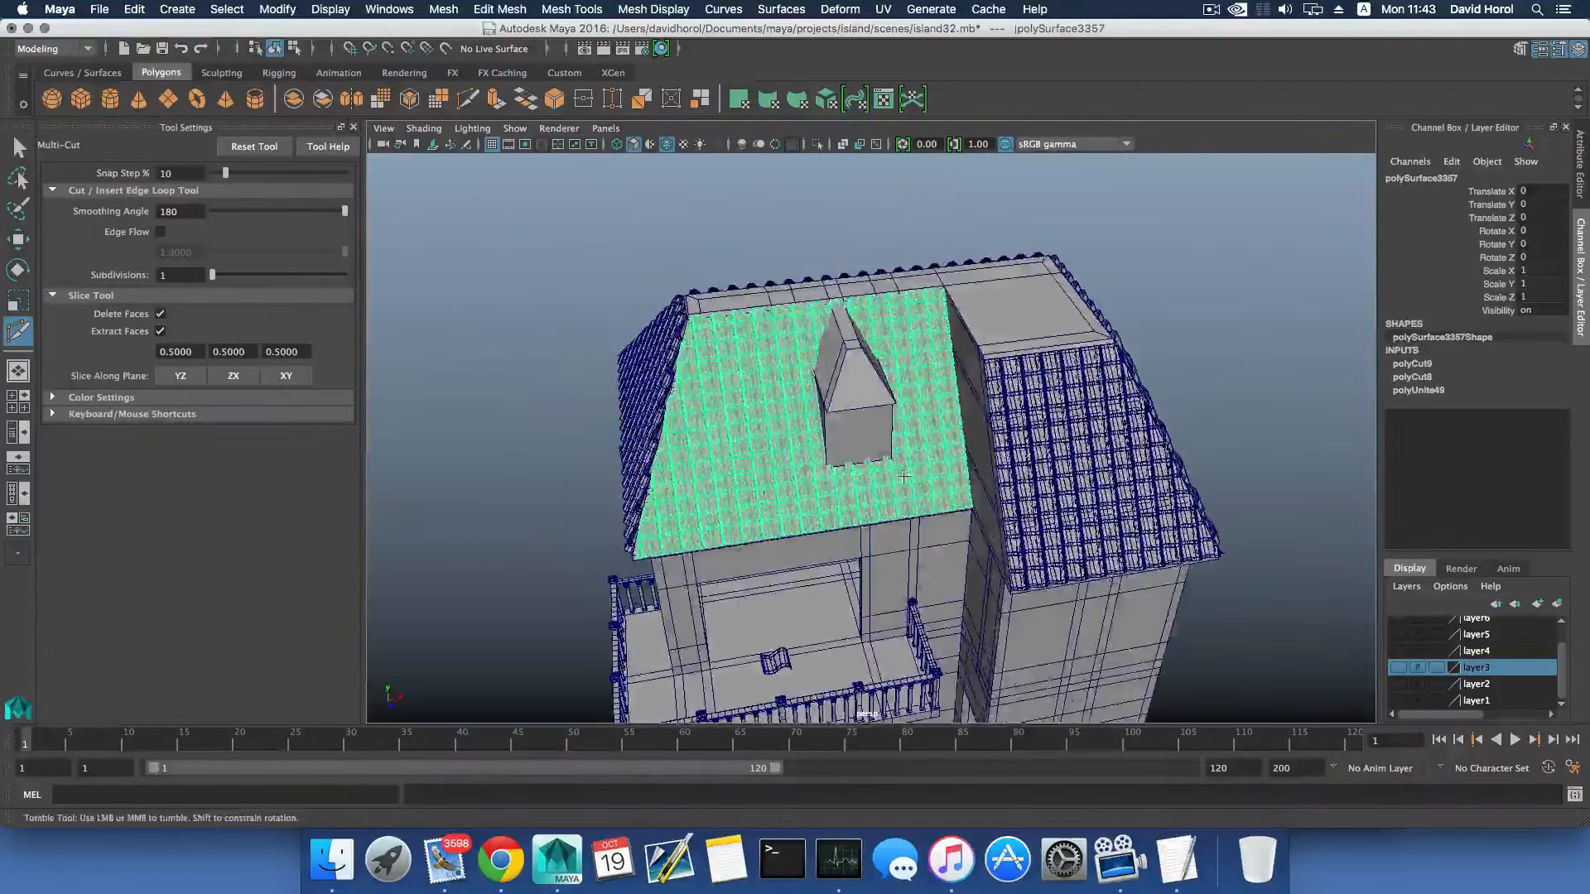
pyautogui.keyDown('alt'); pyautogui.moveTo(1006, 426); pyautogui.dragTo(916, 473); pyautogui.keyUp('alt')
pyautogui.keyDown('alt'); pyautogui.moveTo(916, 473); pyautogui.dragTo(928, 530, button='middle'); pyautogui.keyUp('alt')
pyautogui.keyDown('alt'); pyautogui.moveTo(928, 530); pyautogui.dragTo(799, 557); pyautogui.keyUp('alt')
pyautogui.keyDown('alt'); pyautogui.moveTo(799, 556); pyautogui.dragTo(890, 573, button='right'); pyautogui.keyUp('alt')
pyautogui.keyDown('alt'); pyautogui.moveTo(1077, 529); pyautogui.dragTo(696, 504, button='middle'); pyautogui.keyUp('alt')
pyautogui.moveTo(695, 504)
pyautogui.keyDown('alt'); pyautogui.mouseDown()
pyautogui.moveTo(662, 496)
pyautogui.moveTo(715, 500)
pyautogui.mouseUp(); pyautogui.keyUp('alt')
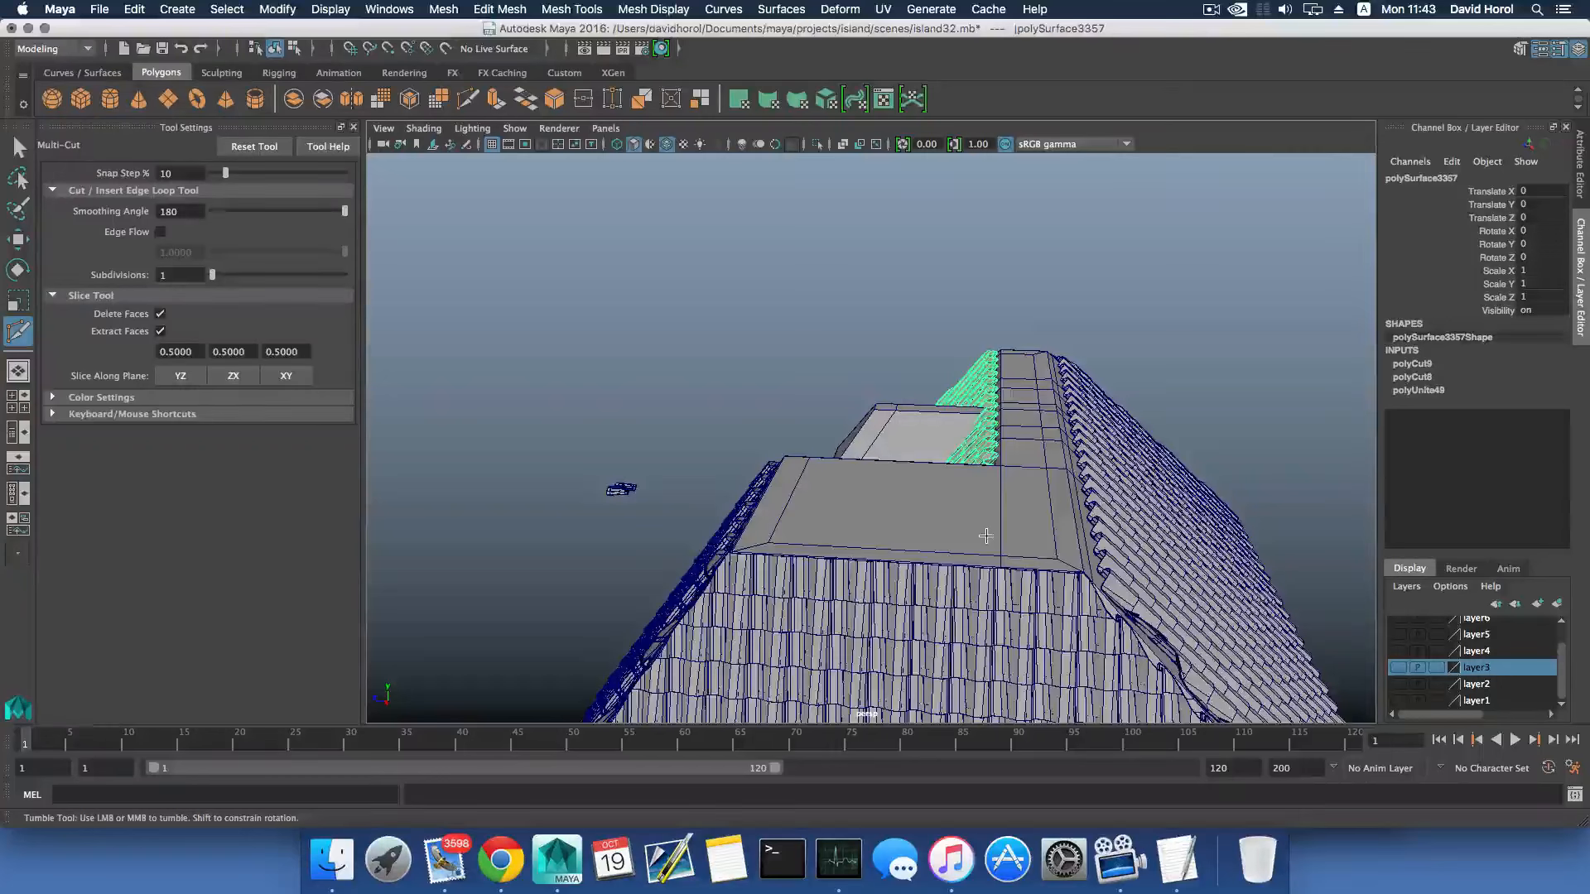
pyautogui.scroll(3, 977, 536)
pyautogui.keyDown('alt'); pyautogui.moveTo(887, 550); pyautogui.dragTo(1029, 536); pyautogui.keyUp('alt')
pyautogui.scroll(2, 828, 578)
pyautogui.scroll(1, 828, 578)
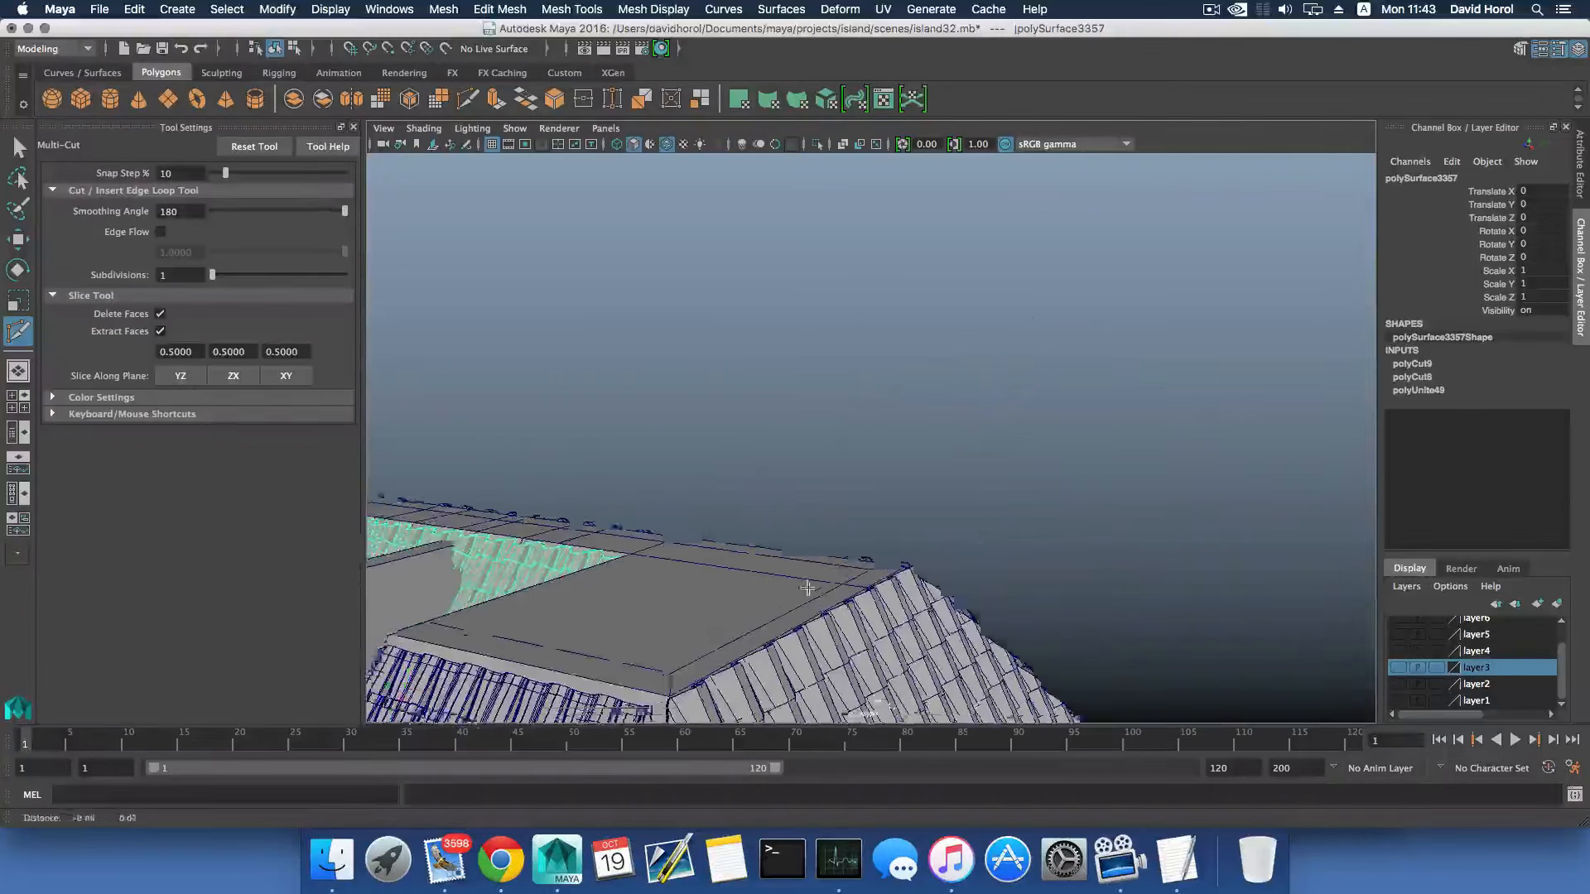
pyautogui.keyDown('alt'); pyautogui.moveTo(828, 578); pyautogui.dragTo(1027, 592); pyautogui.keyUp('alt')
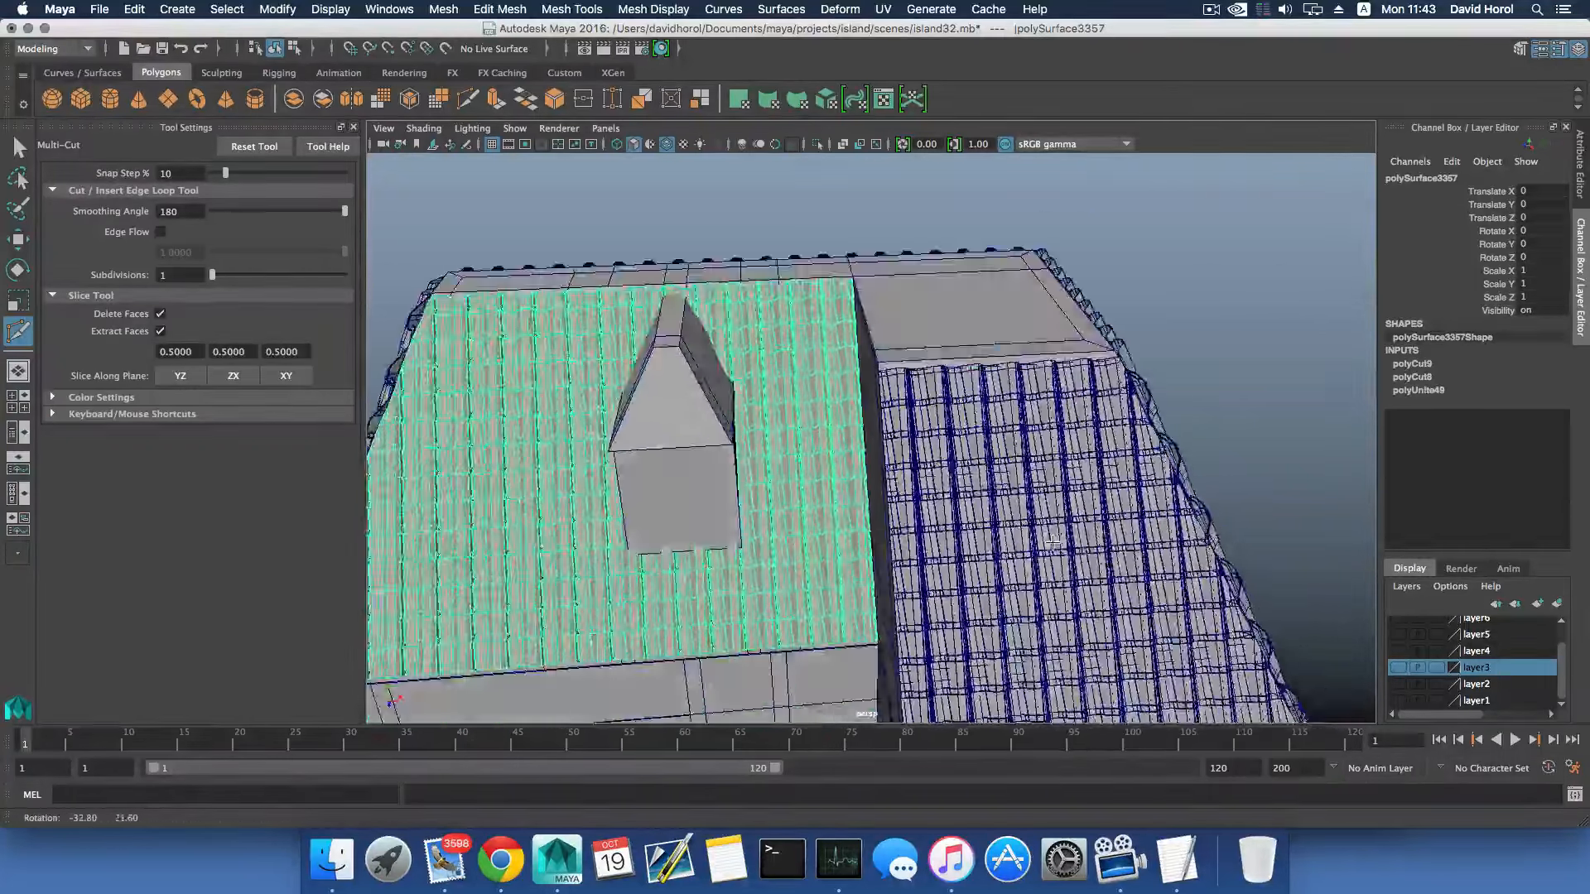
pyautogui.keyDown('alt'); pyautogui.moveTo(555, 559); pyautogui.dragTo(783, 472); pyautogui.keyUp('alt')
pyautogui.scroll(3, 997, 448)
# - Select the combined house mesh, excluding the tile sheets, and separate it into its individual pieces
pyautogui.click(19, 147)
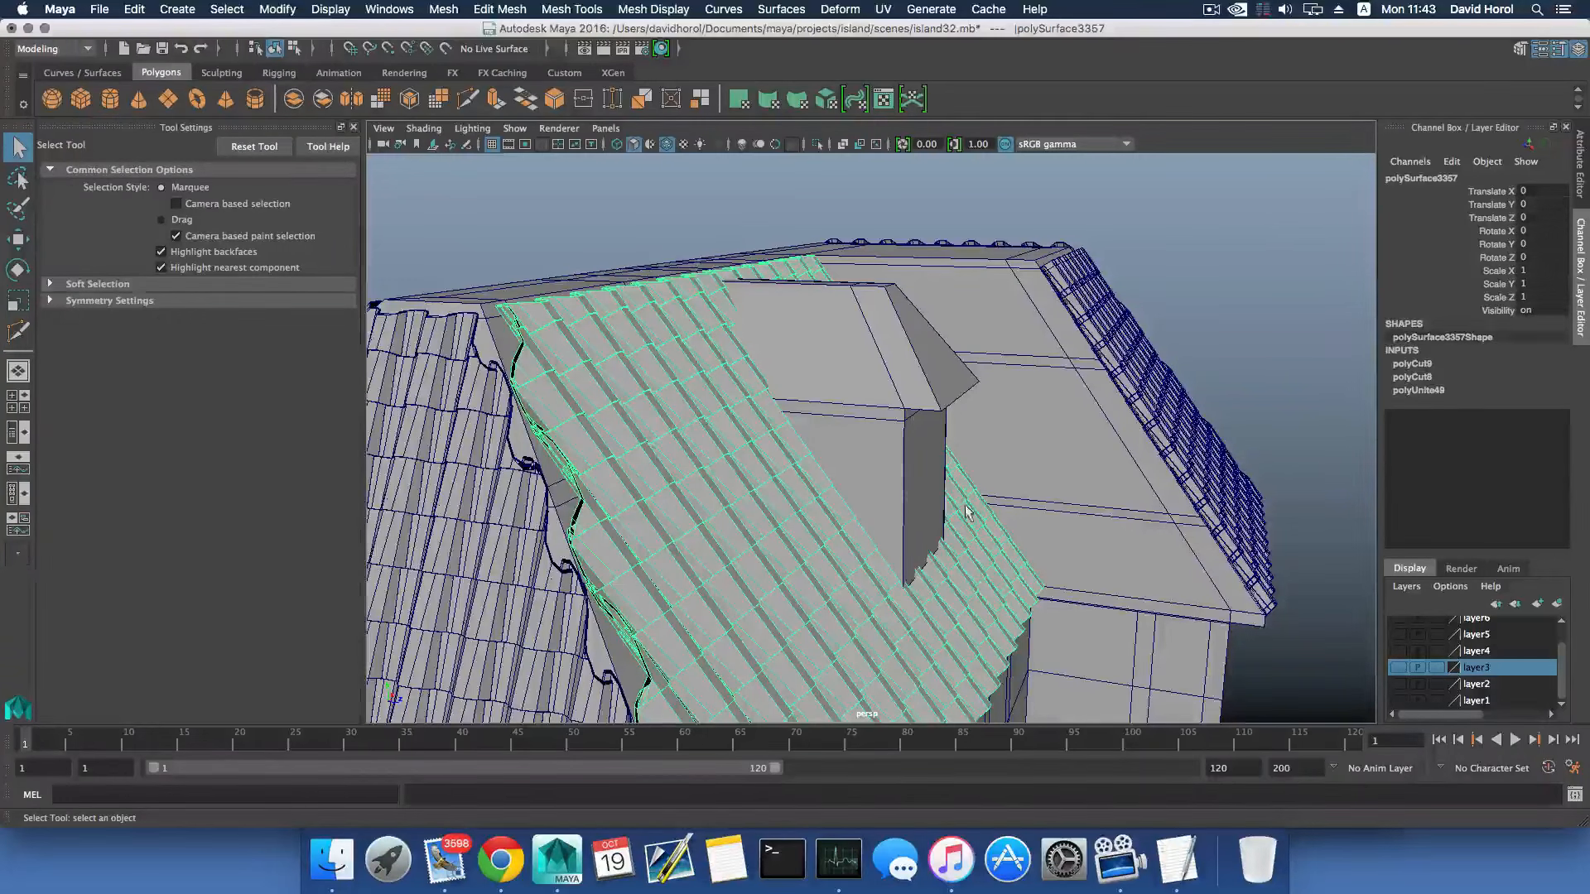
pyautogui.keyDown('alt'); pyautogui.moveTo(881, 456); pyautogui.dragTo(987, 461); pyautogui.keyUp('alt')
pyautogui.click(988, 460)
pyautogui.scroll(-4, 990, 482)
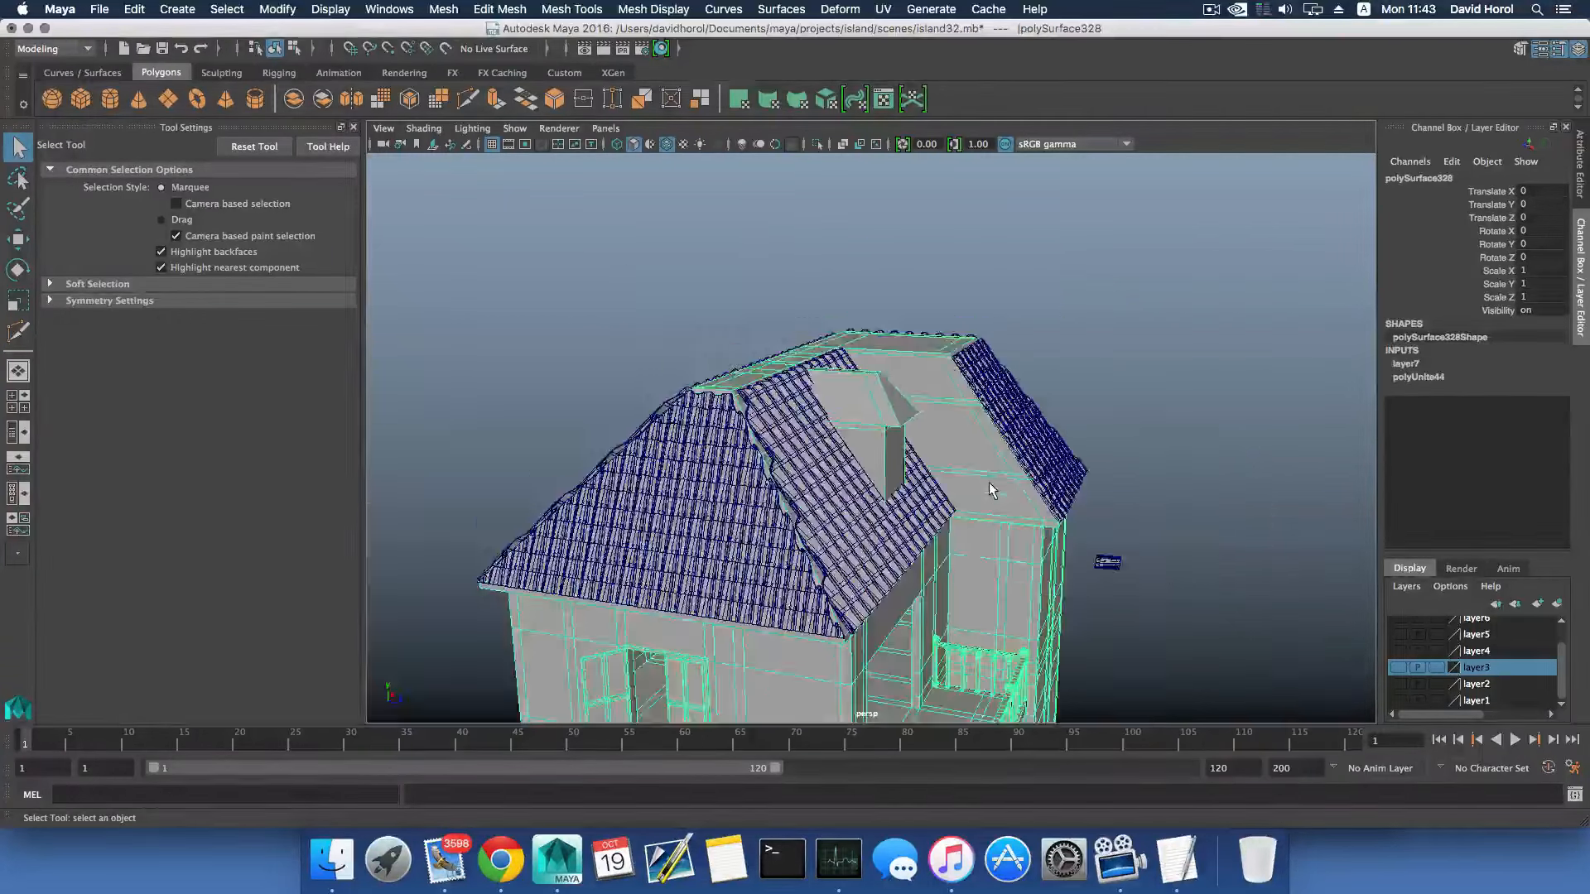
pyautogui.scroll(-3, 994, 493)
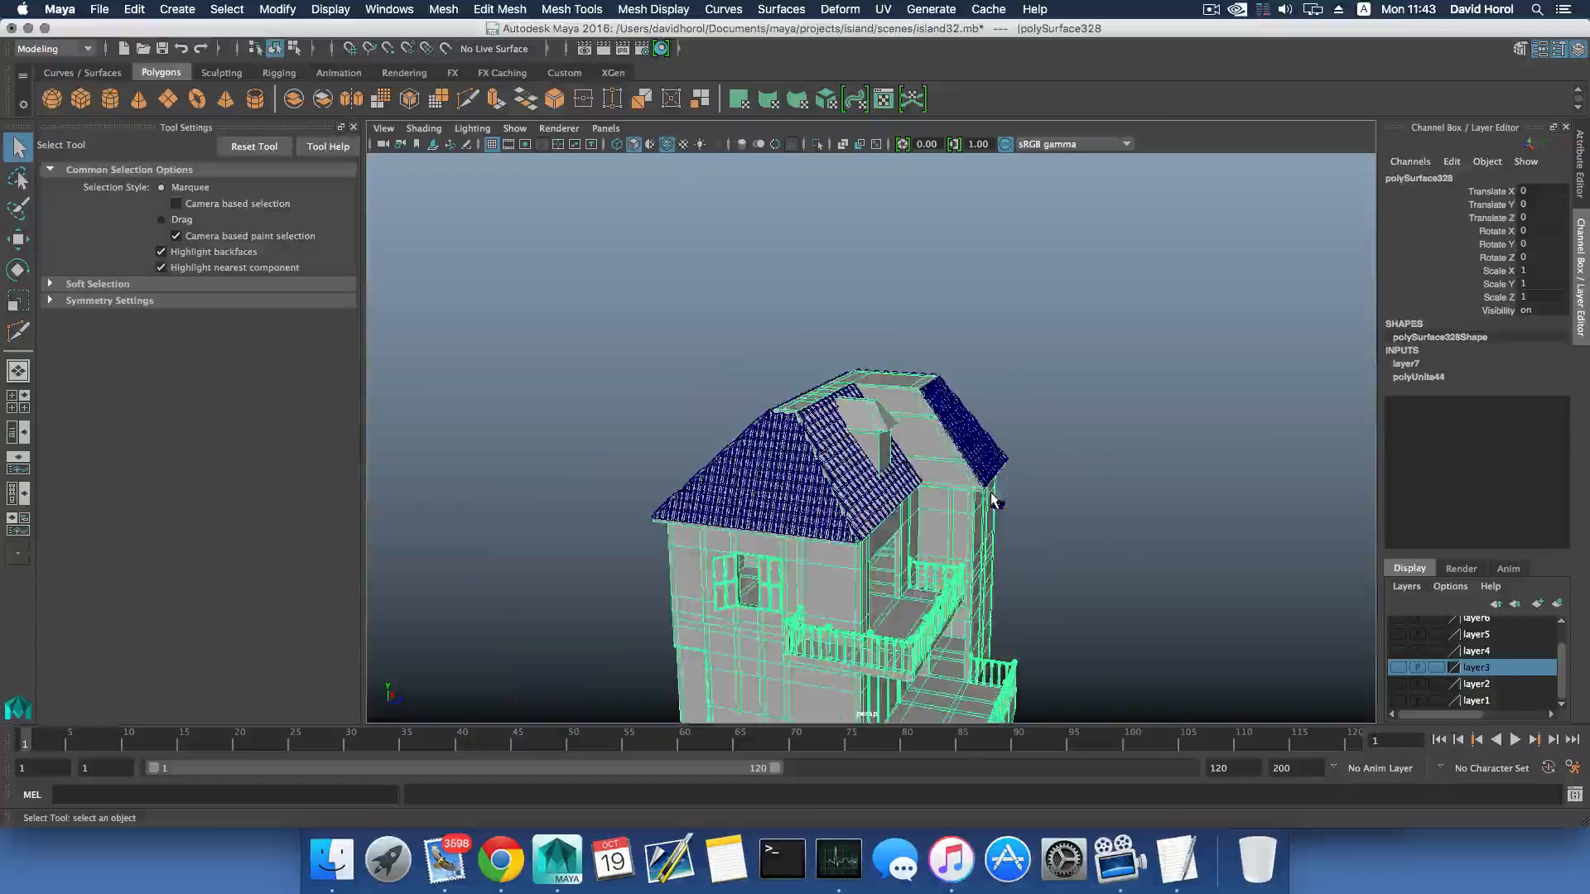
pyautogui.click(443, 9)
pyautogui.click(472, 82)
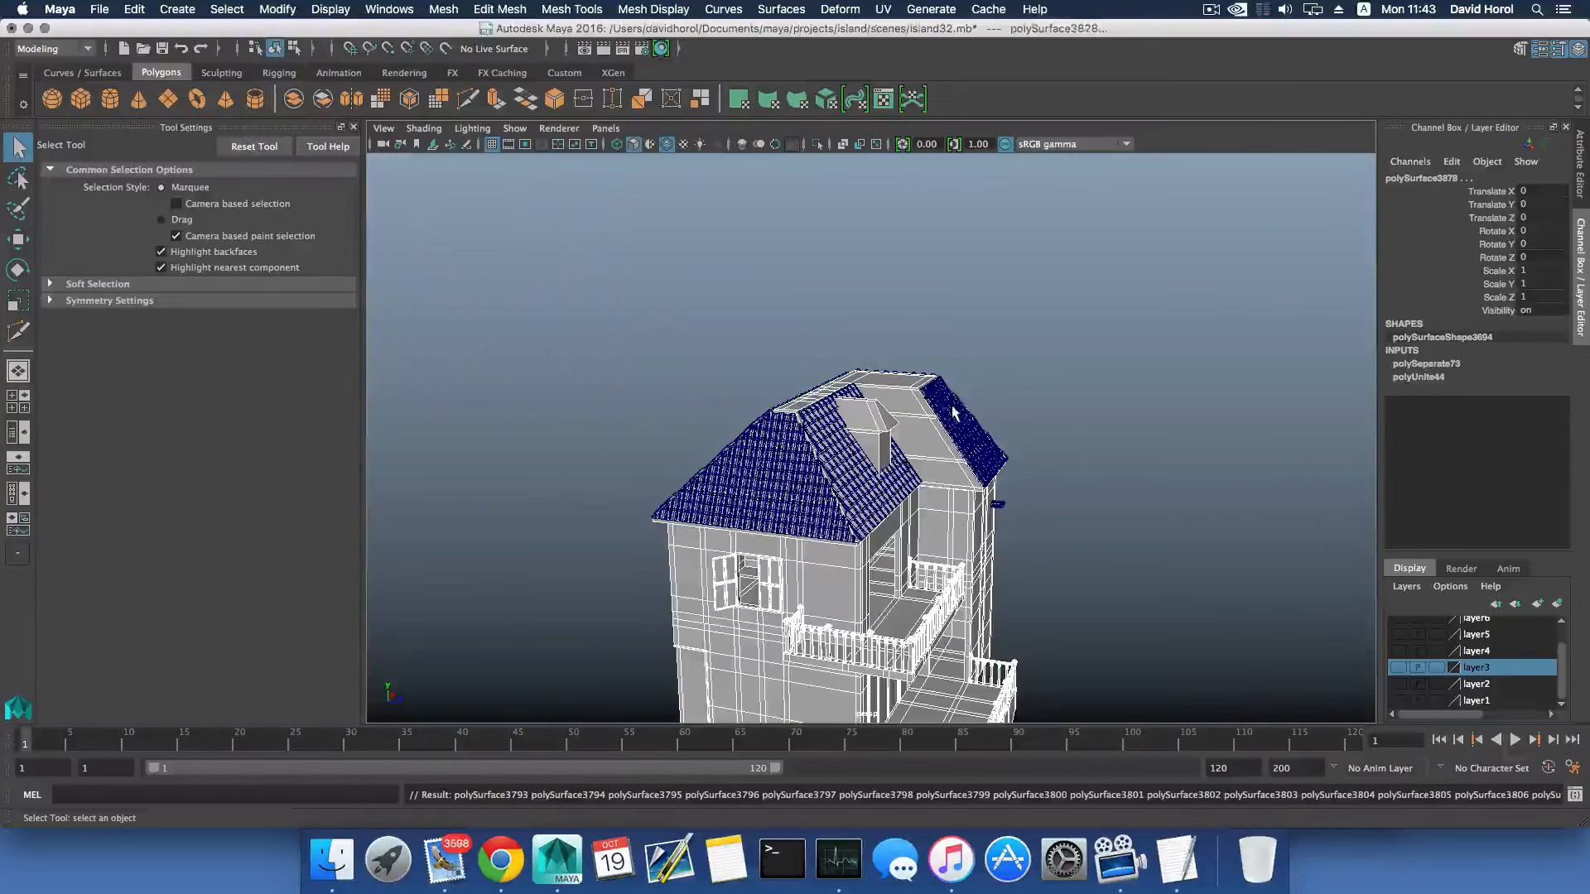
# - Select the bare roof piece together with the trimmed dormer-slope tile sheet and duplicate both
pyautogui.click(901, 440)
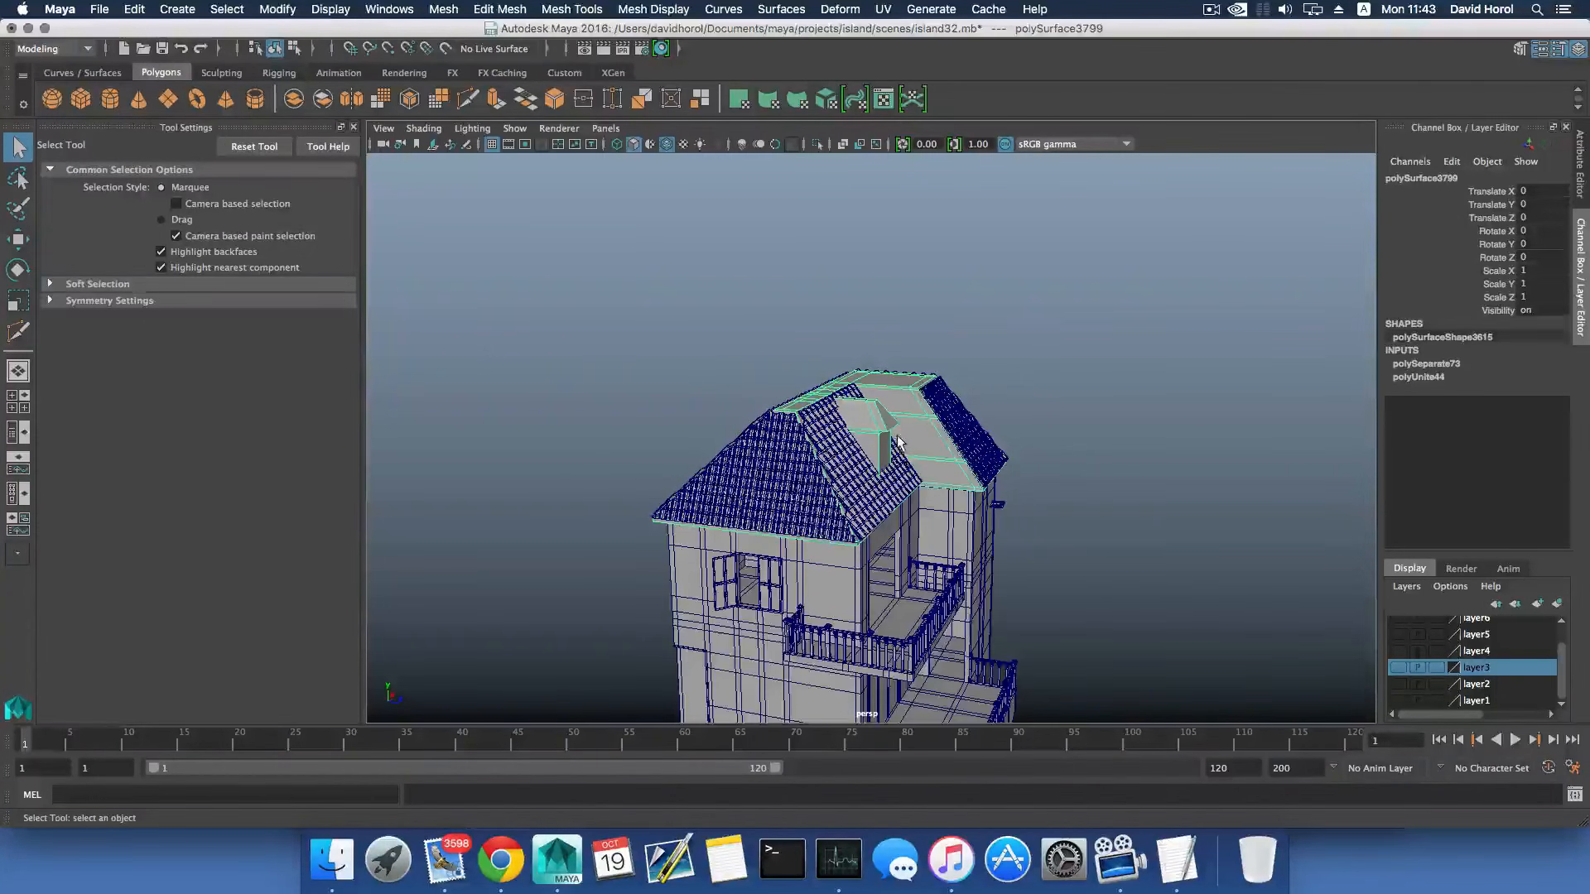
pyautogui.scroll(2, 899, 443)
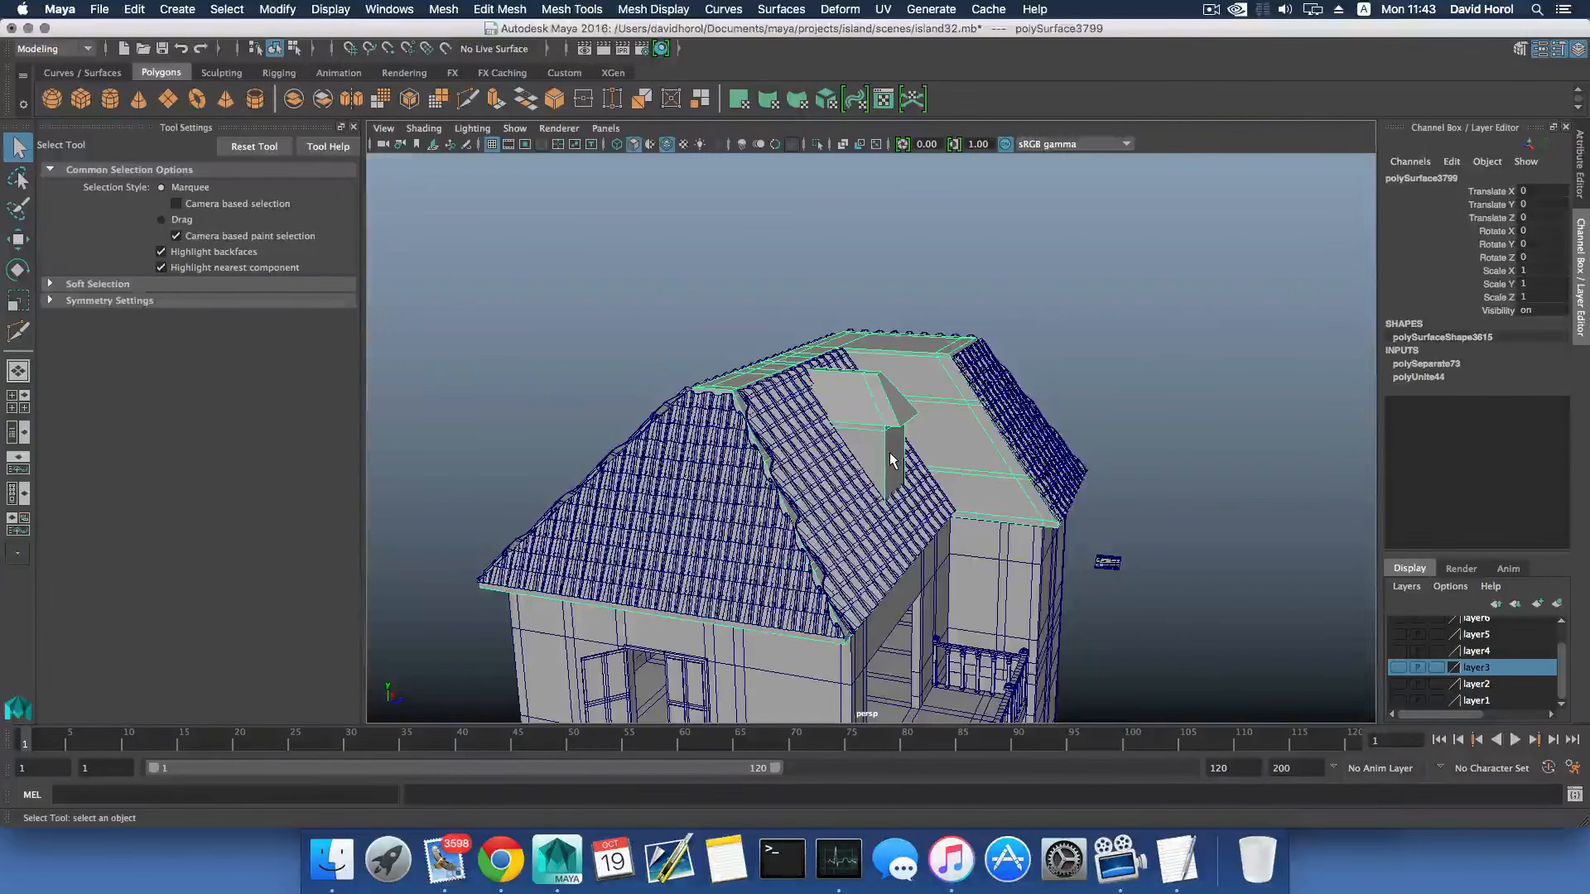
pyautogui.click(858, 489)
pyautogui.scroll(-2, 861, 490)
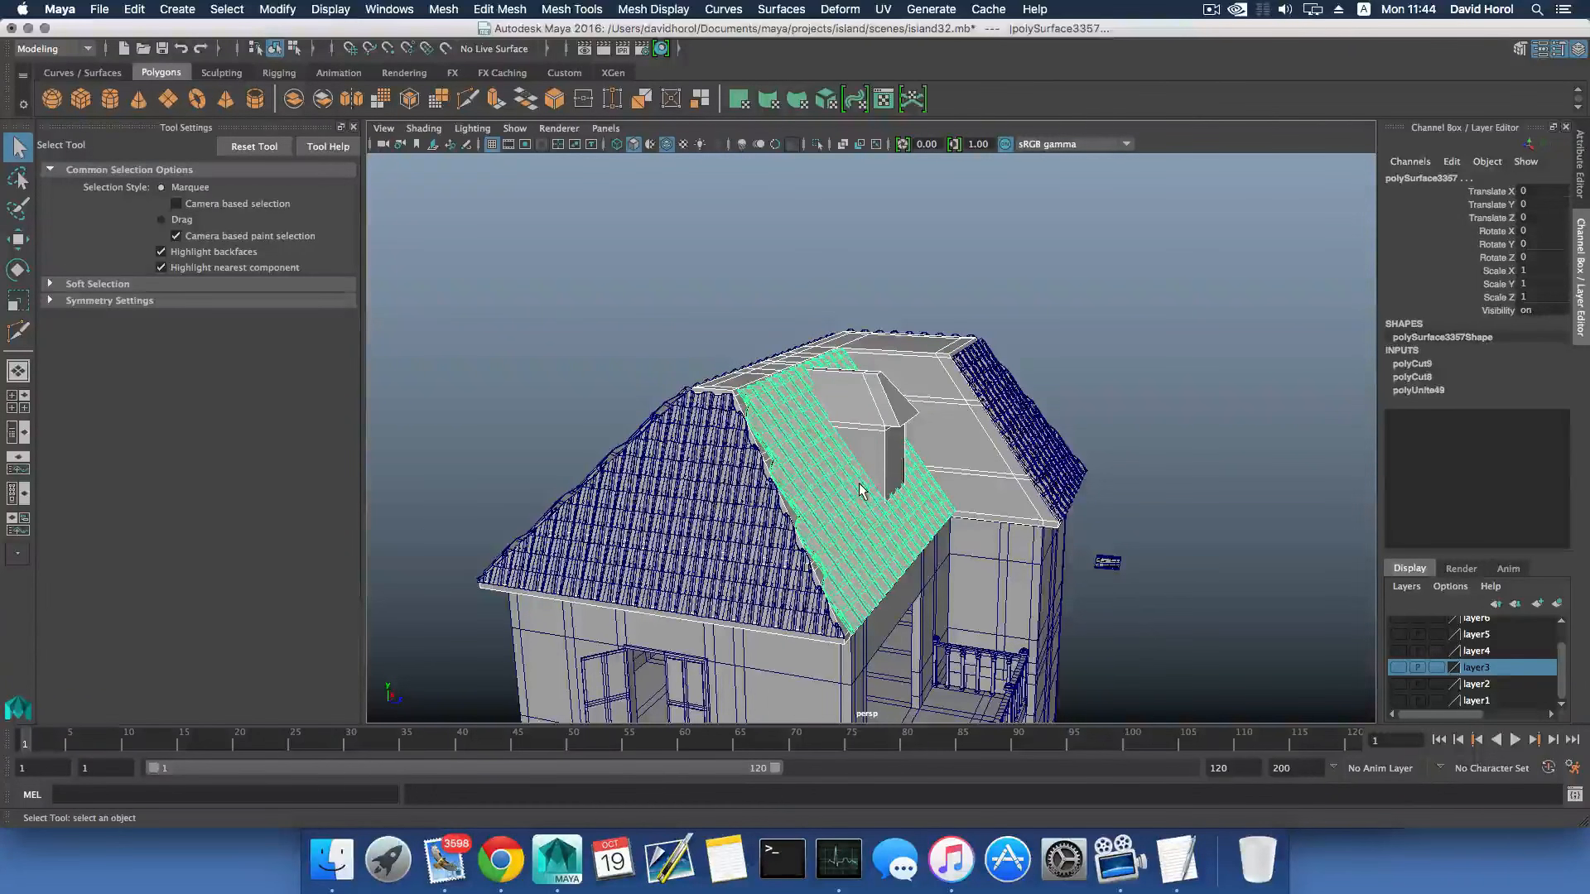
pyautogui.hotkey('alt', 'shift', 'd')
pyautogui.press('w')
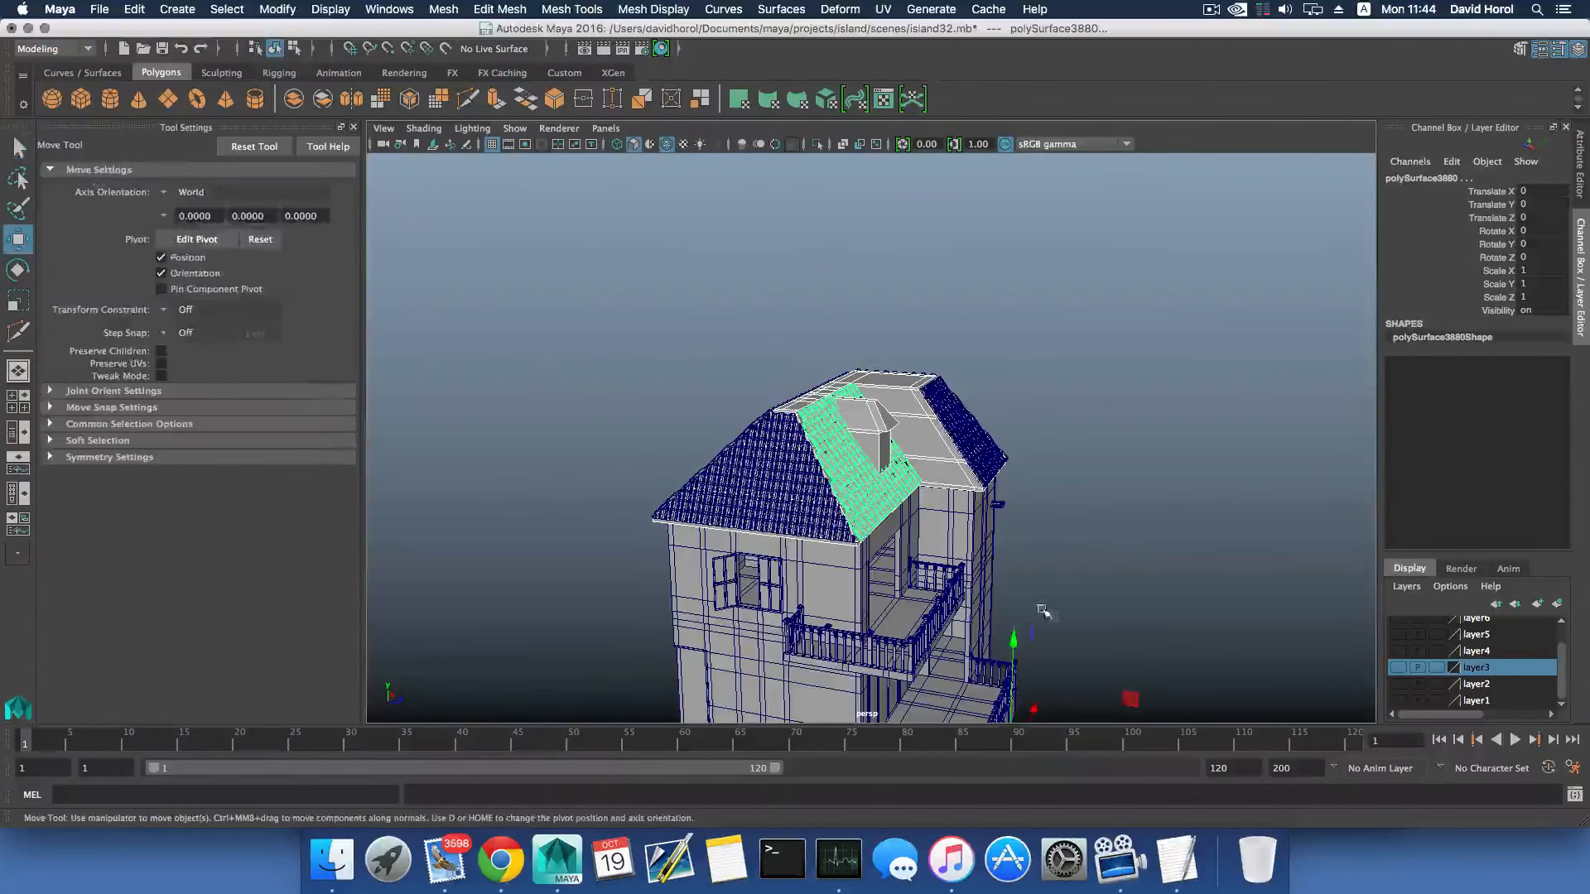
# - Center the pivots of the duplicated roof and tile sheet and move them 124.018 units along Z, clear of the house
pyautogui.click(280, 12)
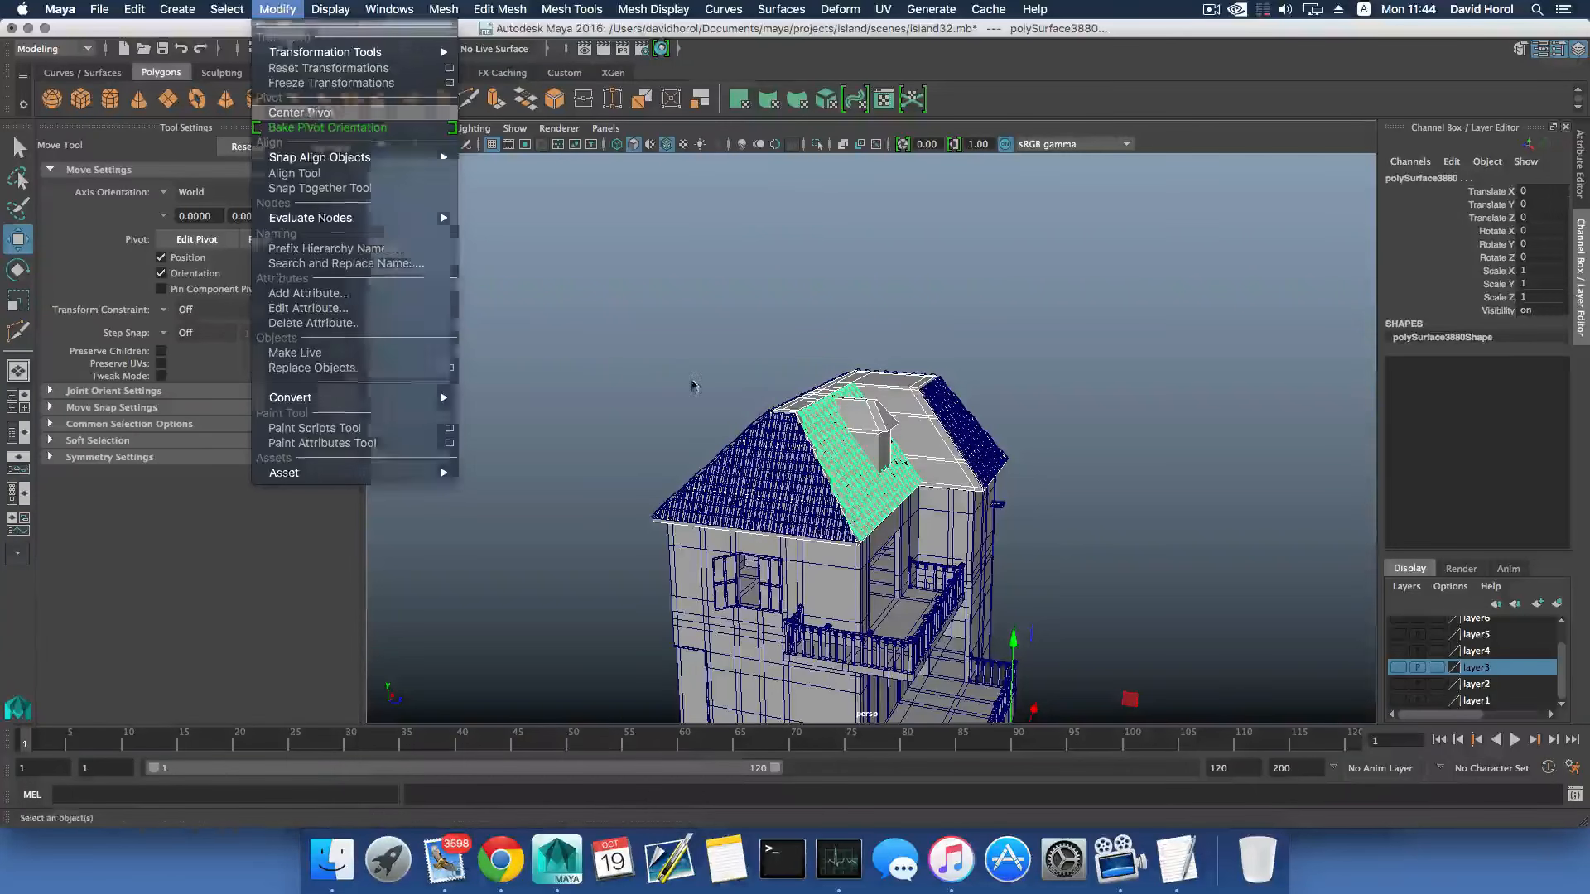
pyautogui.click(313, 121)
pyautogui.scroll(-2, 1006, 551)
pyautogui.moveTo(1017, 460); pyautogui.dragTo(1304, 524)
pyautogui.press('f')
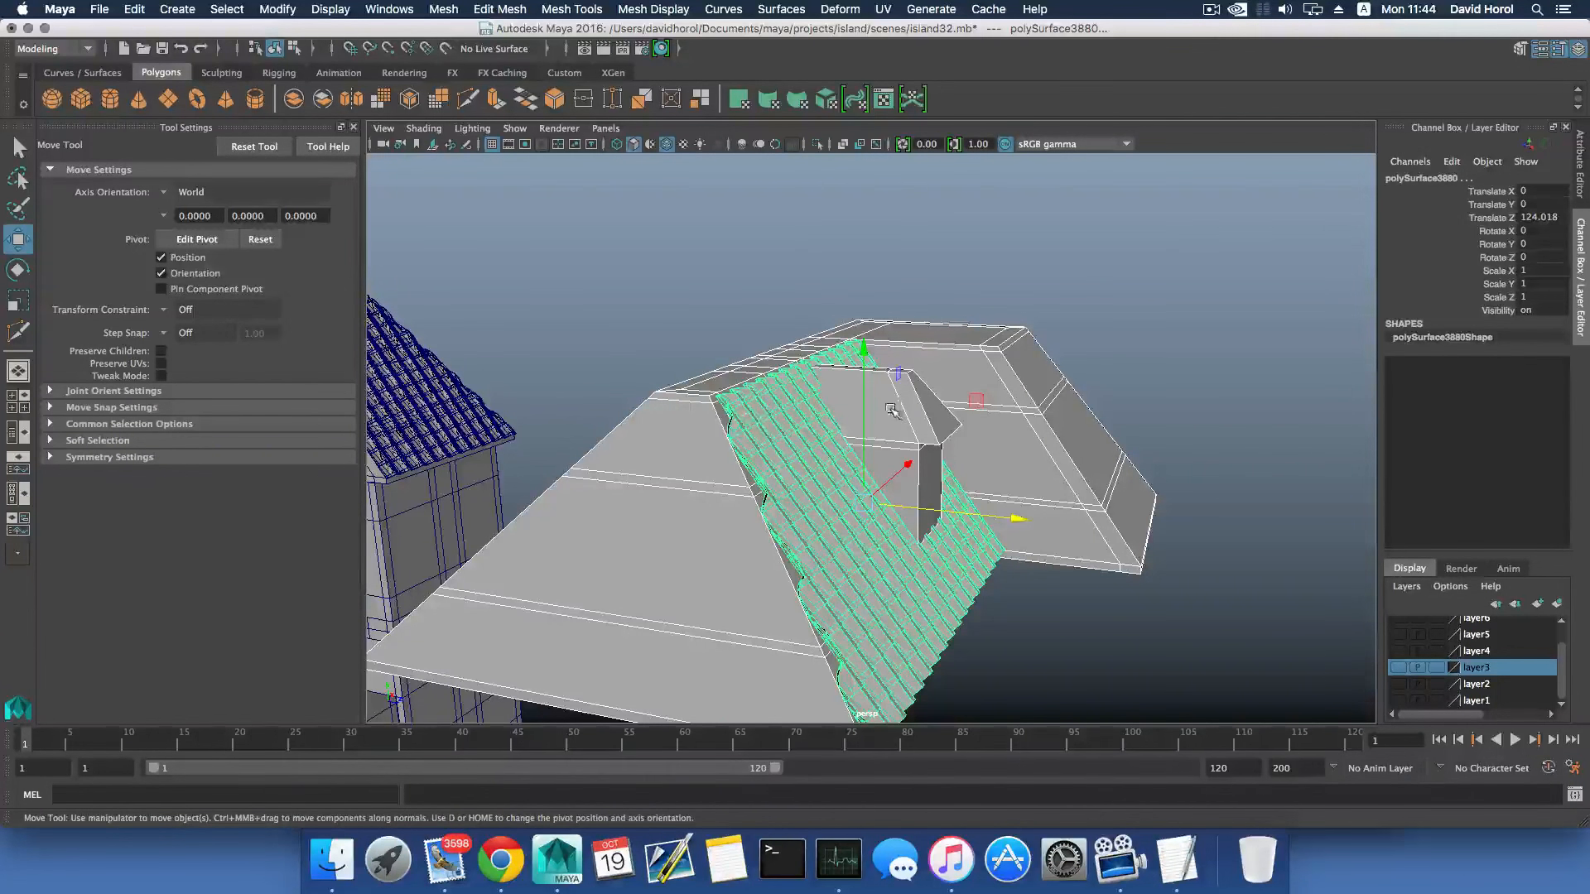
# - Try a Boolean Difference that subtracts the duplicated roof from the duplicated tile sheet, and undo it
pyautogui.click(892, 411)
pyautogui.click(865, 518)
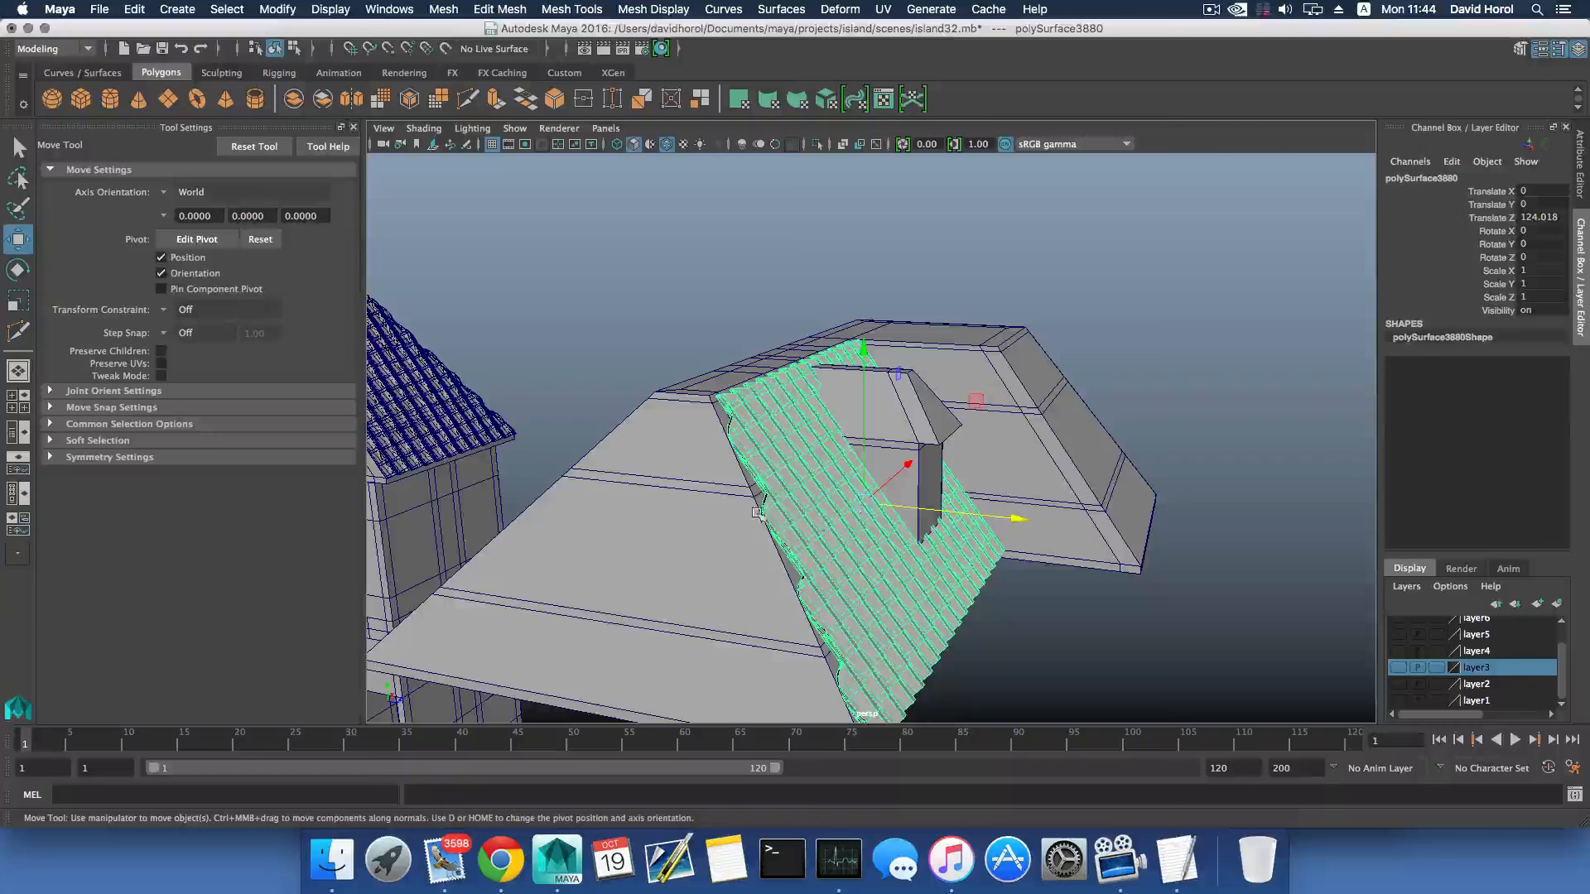
pyautogui.click(707, 491)
pyautogui.click(429, 9)
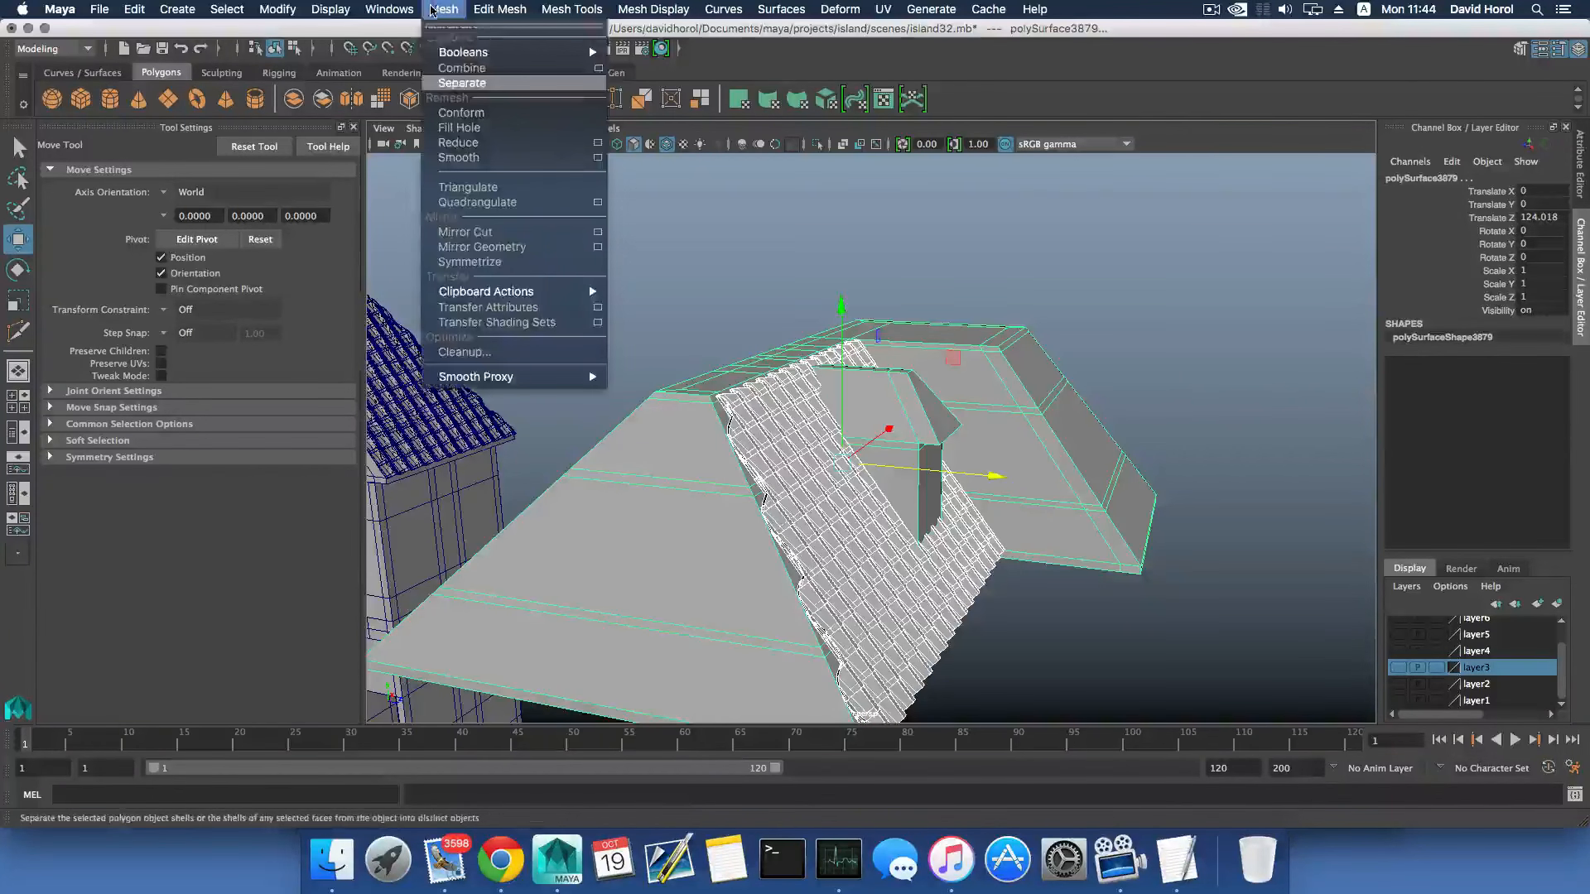
pyautogui.moveTo(572, 52)
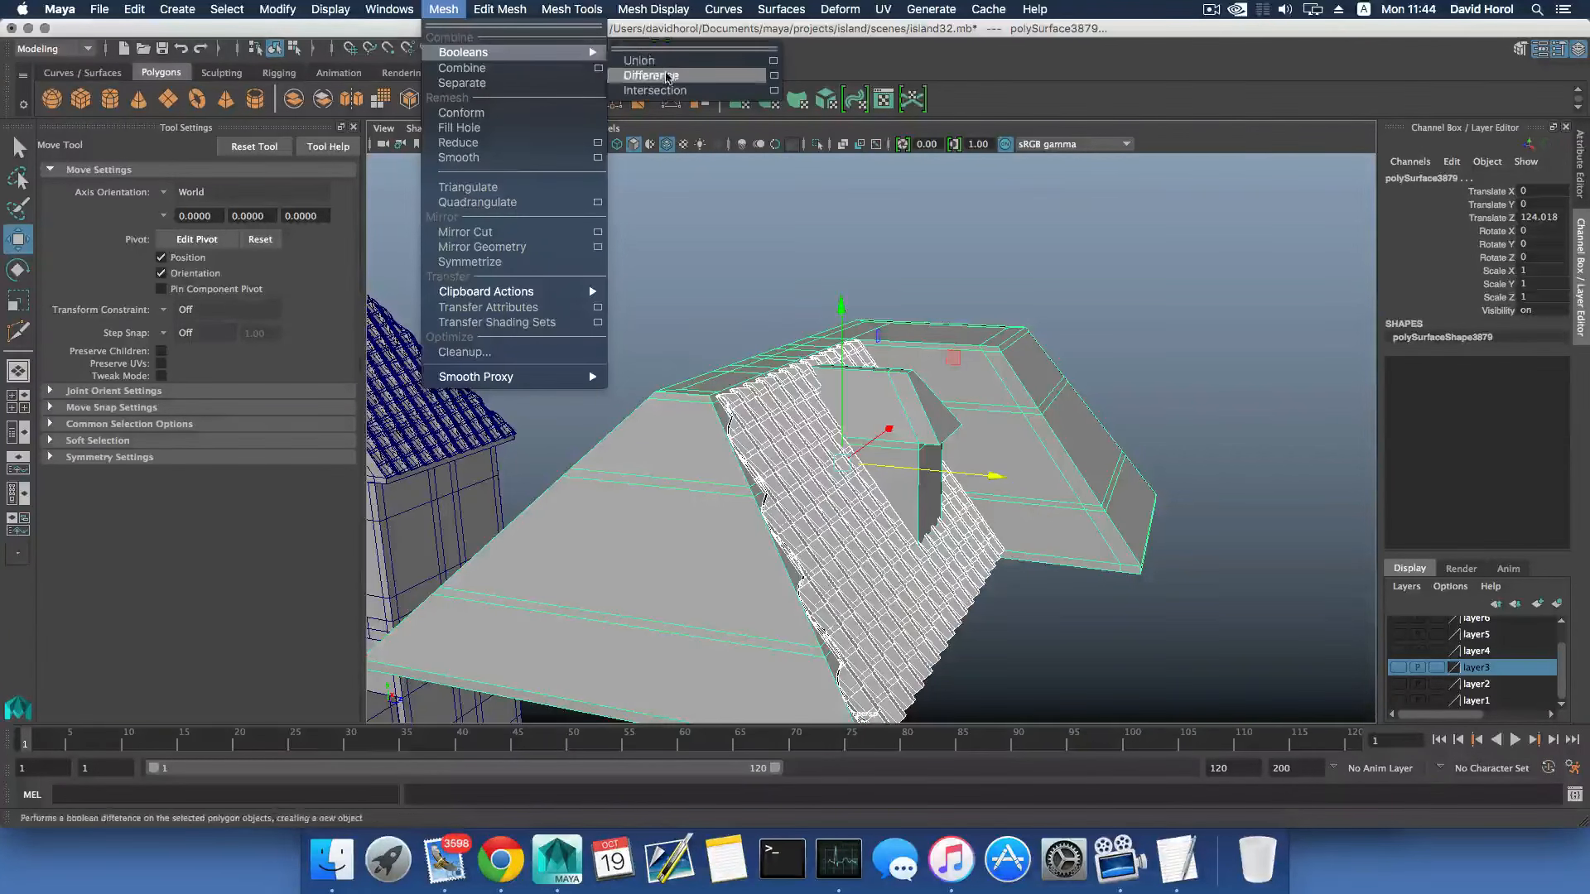
pyautogui.click(661, 75)
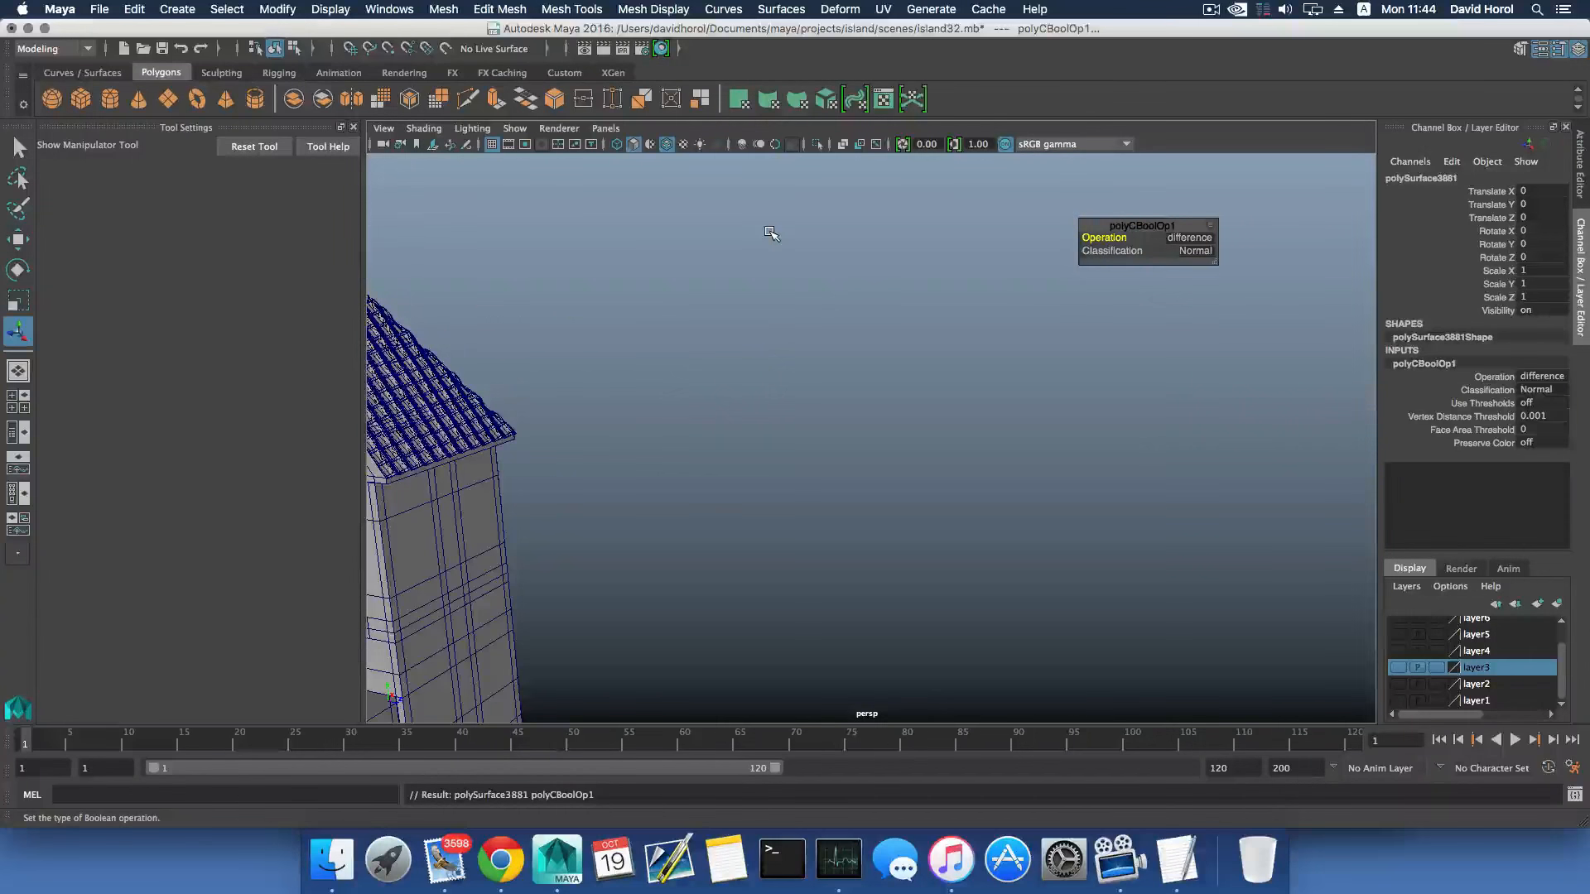
pyautogui.press('super+z')
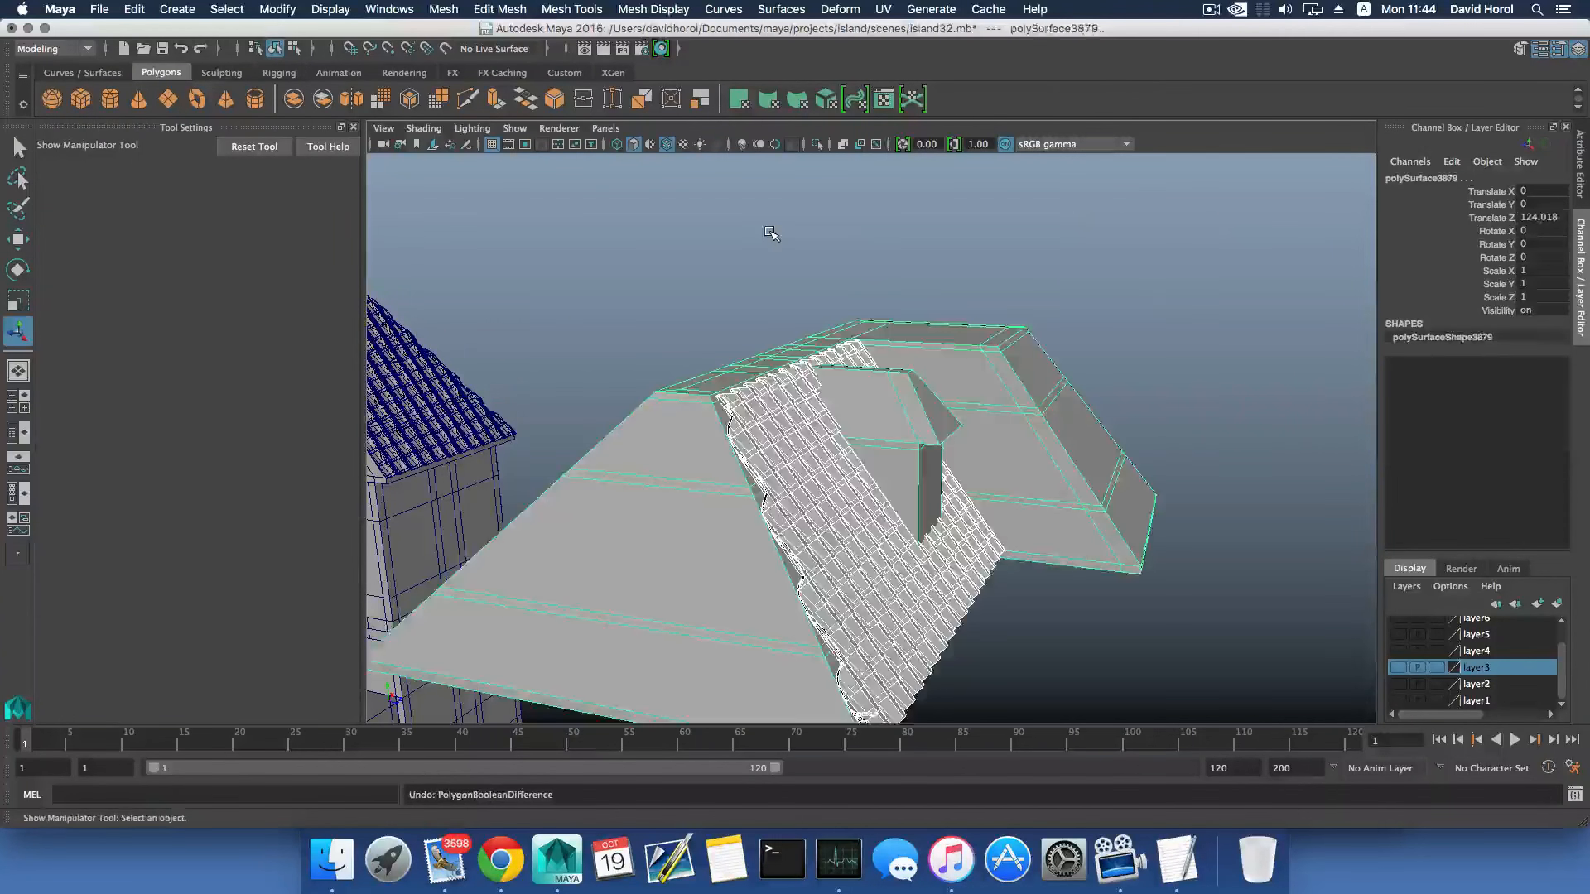
# - Select only the duplicated roof, try smoothing its mesh, and undo the smoothing
pyautogui.click(744, 370)
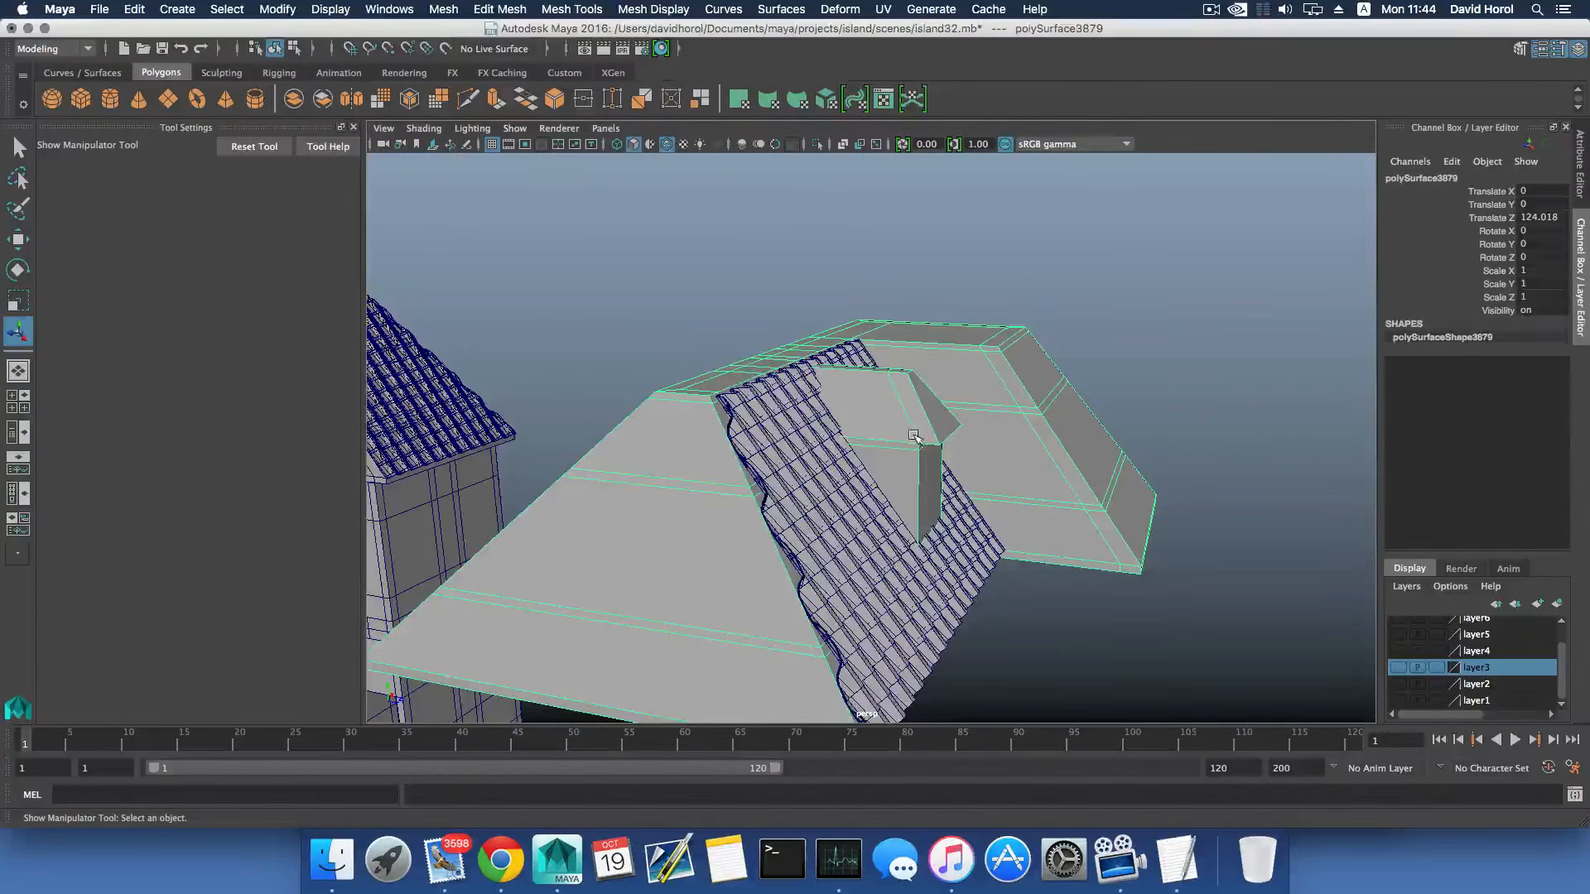
pyautogui.click(445, 10)
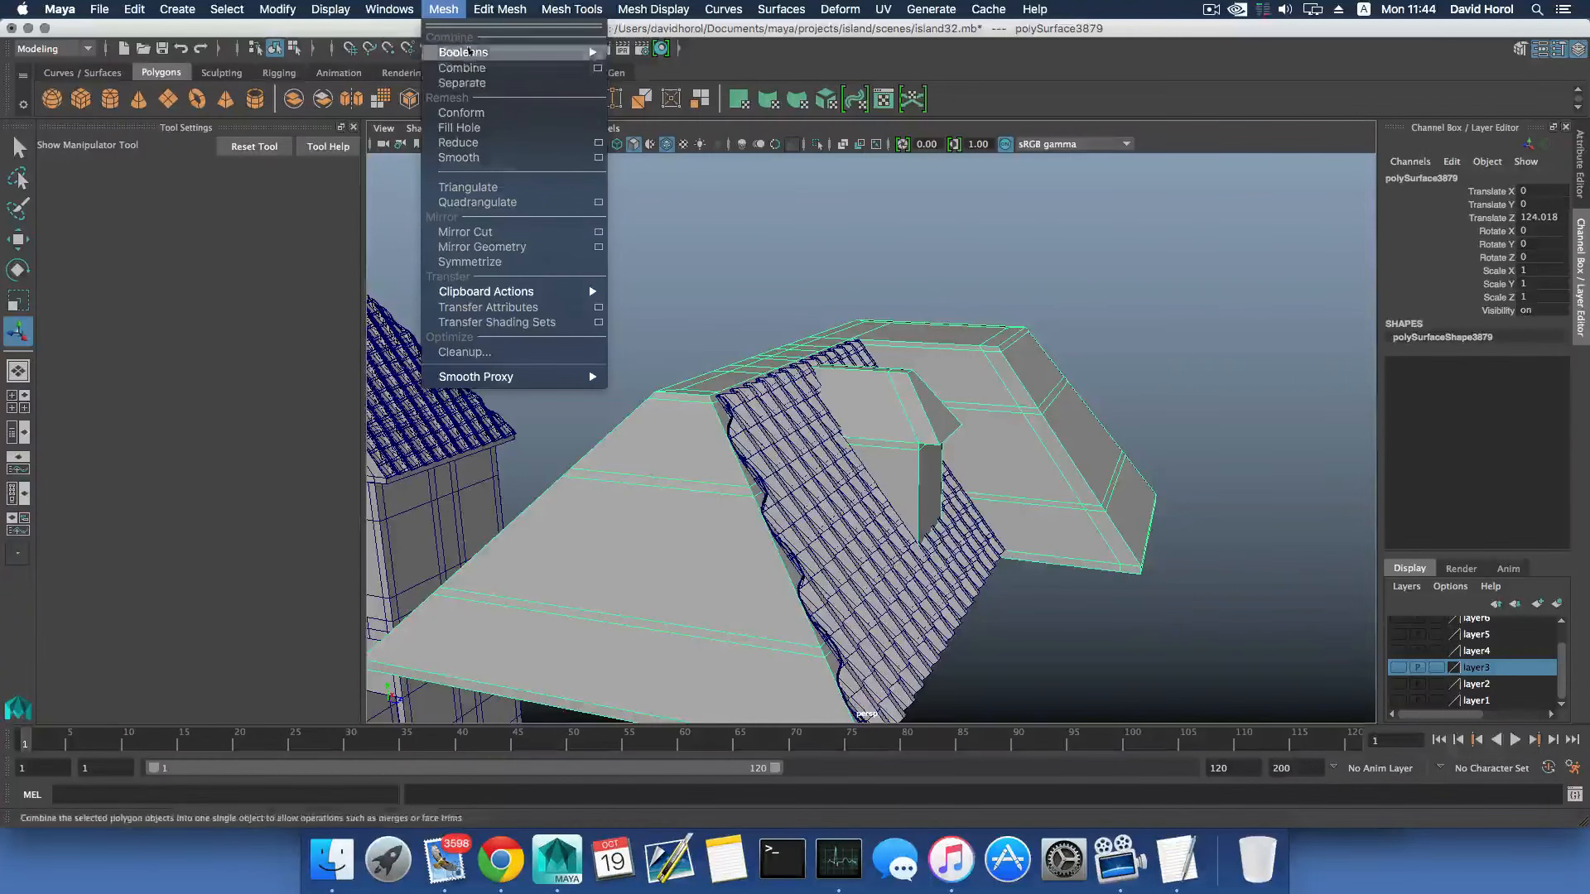
pyautogui.click(460, 157)
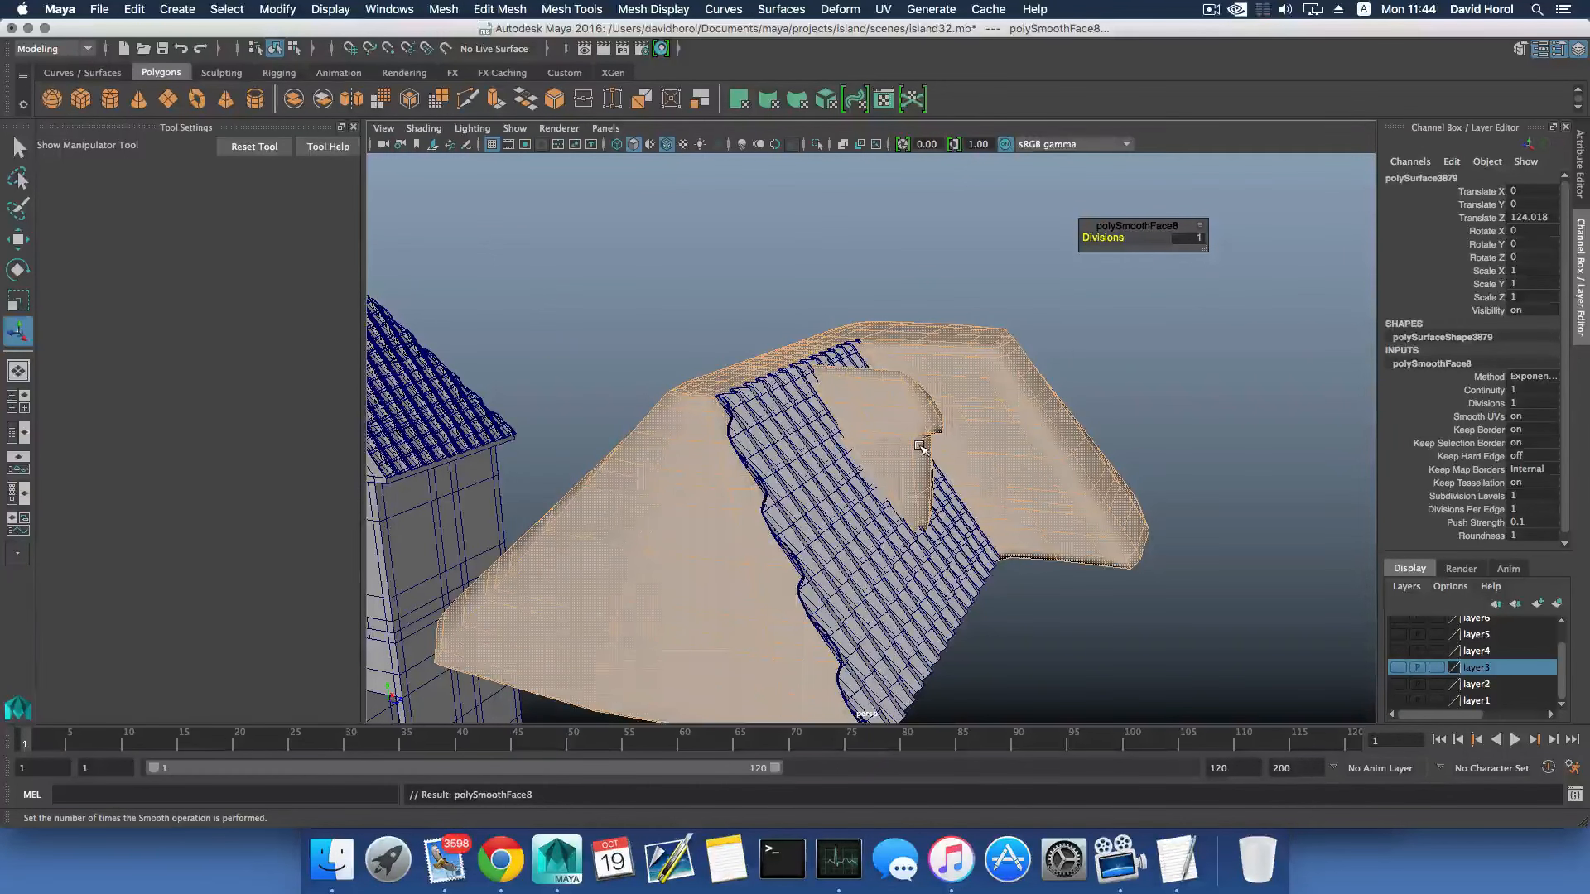
pyautogui.press('z')
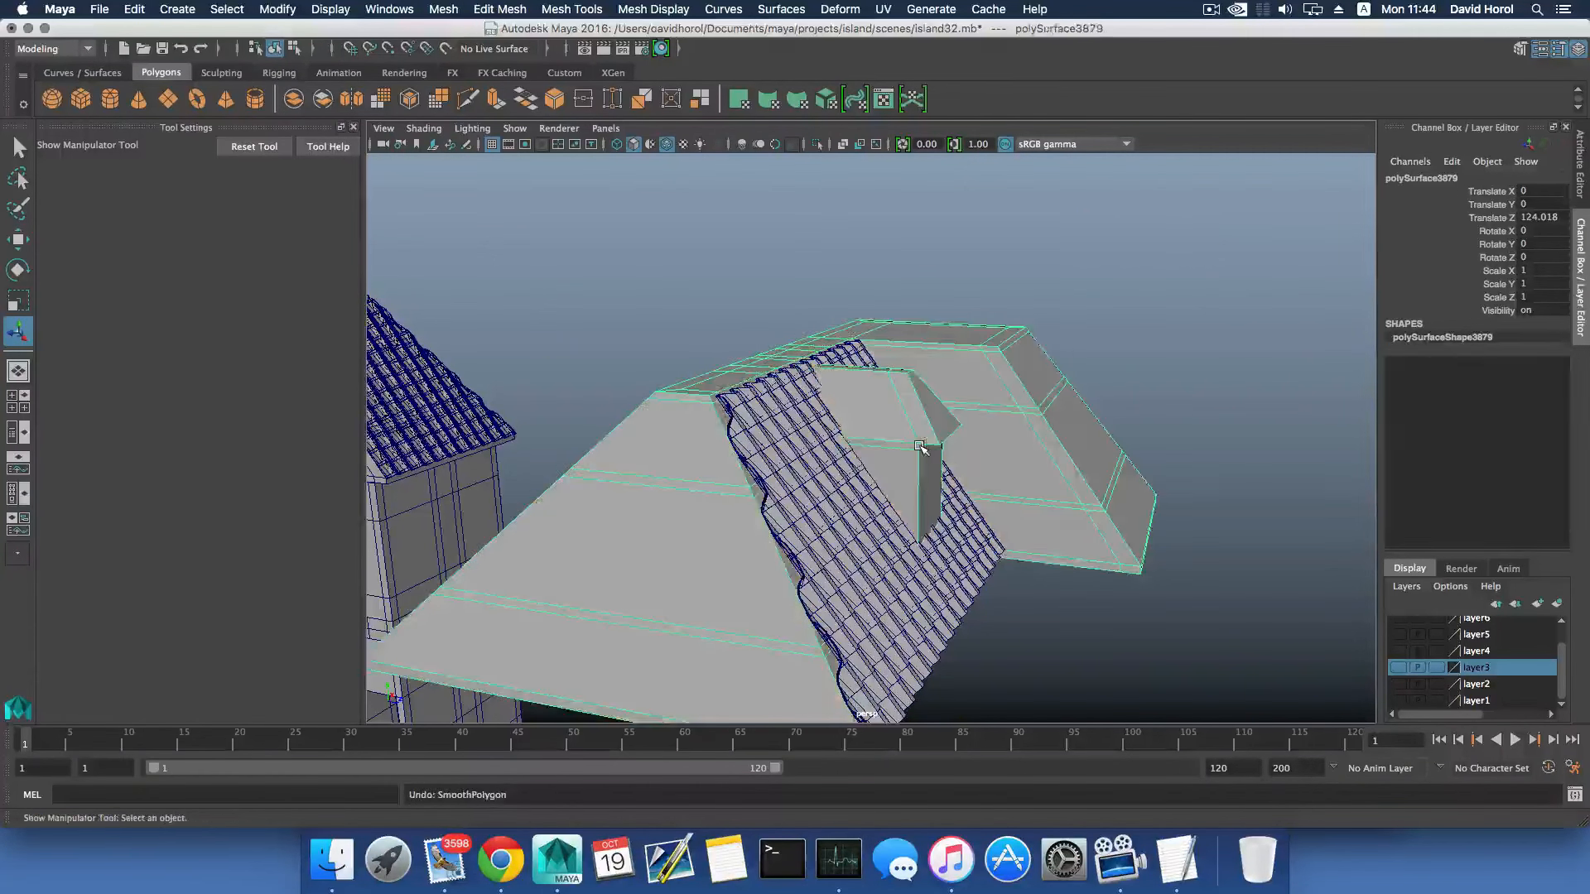
# - Insert a single edge loop running down the hip-end slope of the duplicated roof
pyautogui.moveTo(921, 447)
pyautogui.keyDown('alt'); pyautogui.mouseDown()
pyautogui.moveTo(906, 441)
pyautogui.moveTo(894, 463)
pyautogui.moveTo(940, 439)
pyautogui.mouseUp(); pyautogui.keyUp('alt')
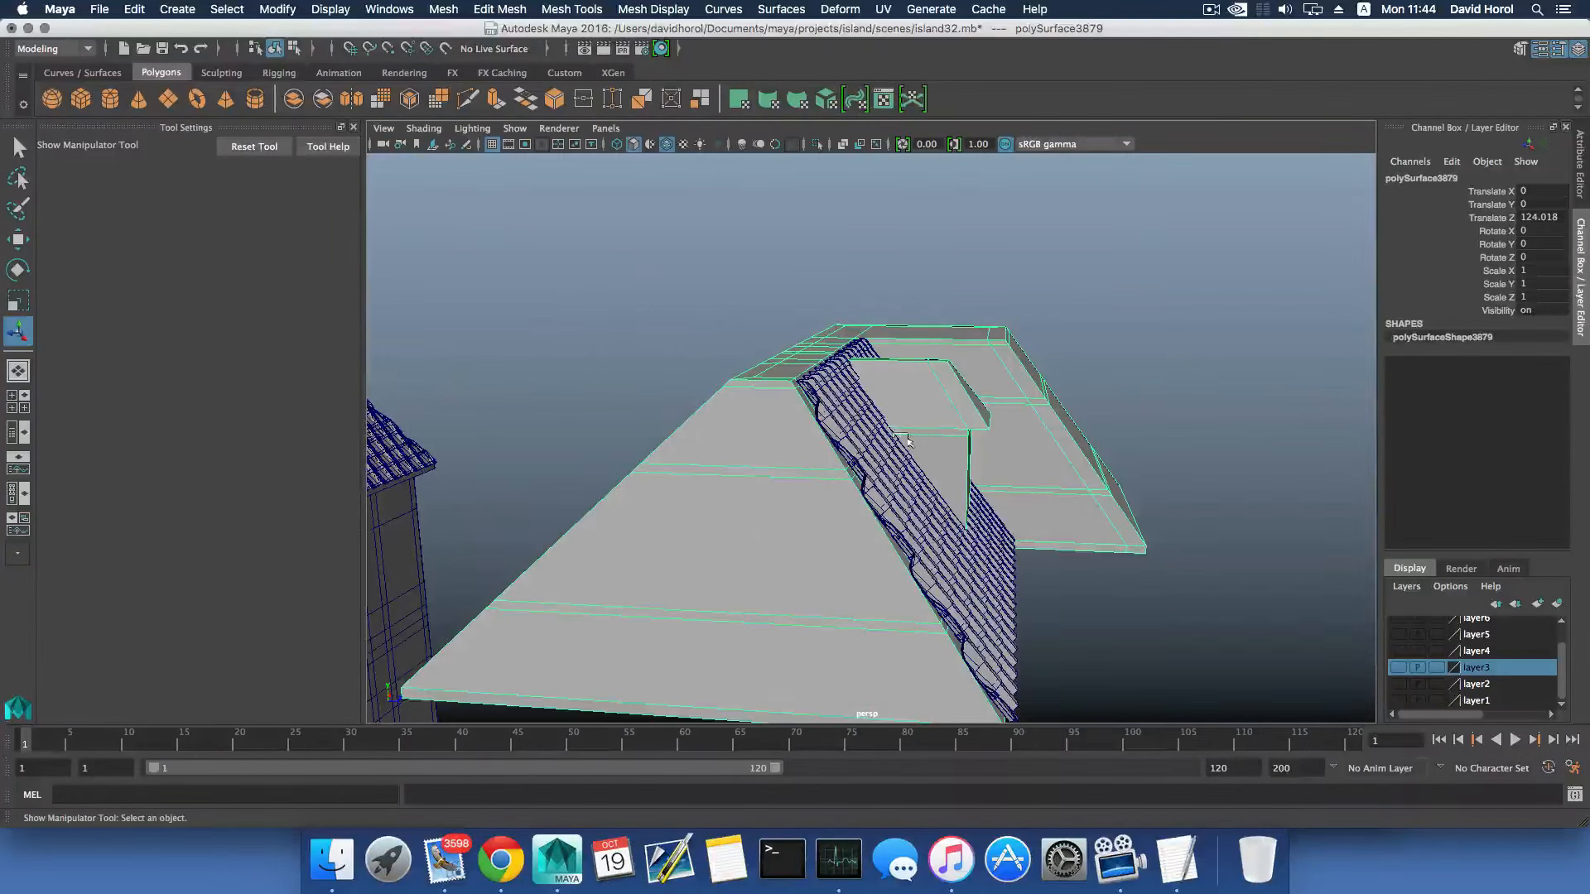
pyautogui.keyDown('alt'); pyautogui.moveTo(891, 437); pyautogui.dragTo(936, 452, button='right'); pyautogui.keyUp('alt')
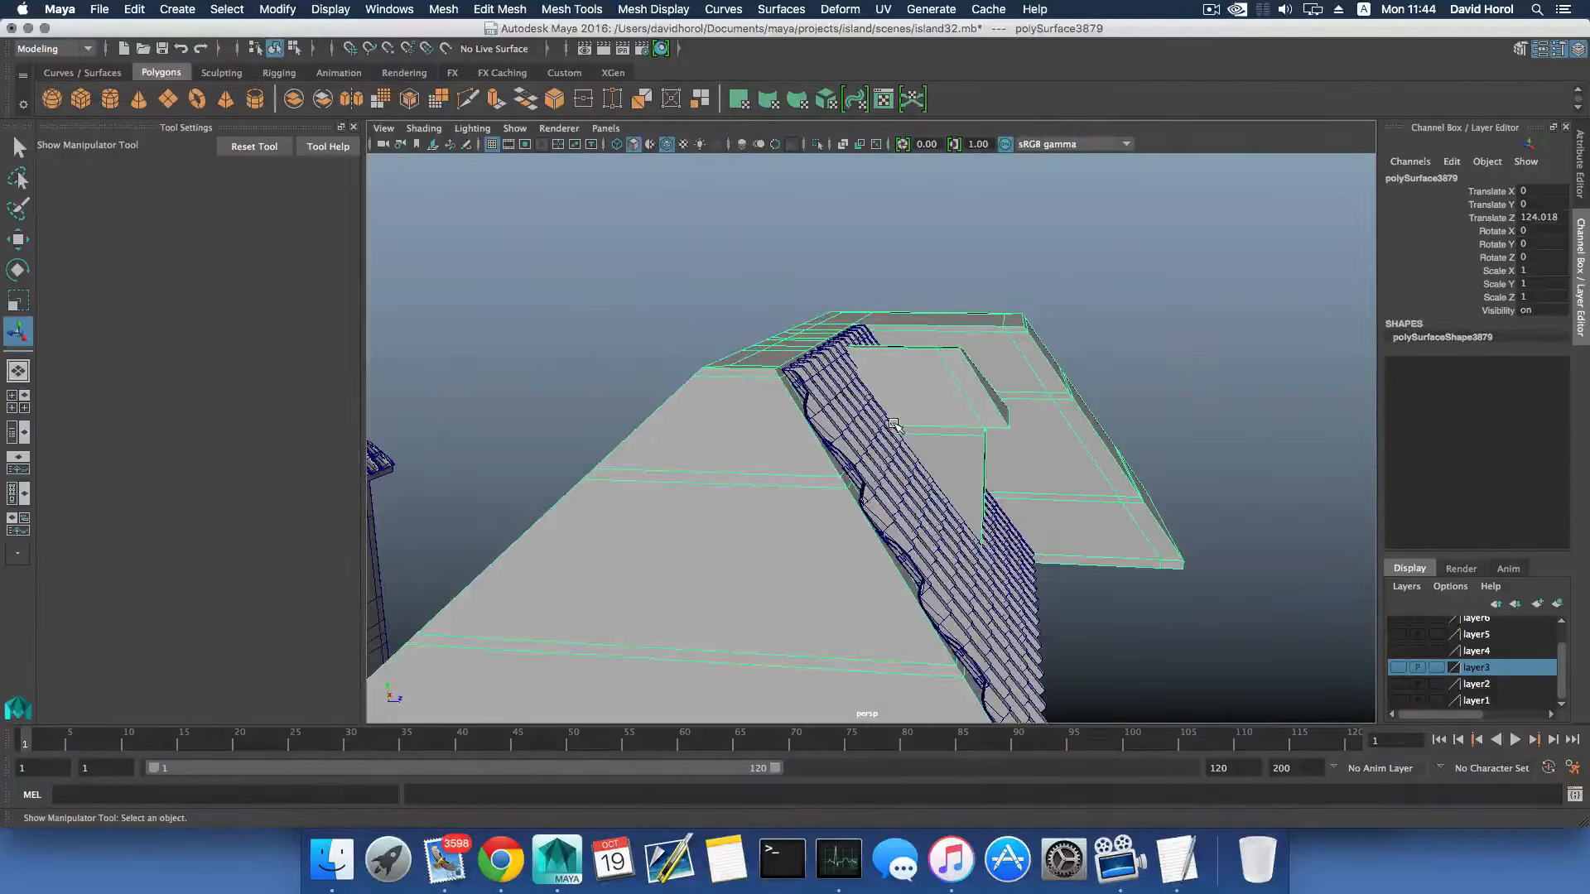
pyautogui.keyDown('alt'); pyautogui.moveTo(925, 413); pyautogui.dragTo(901, 410); pyautogui.keyUp('alt')
pyautogui.keyDown('shift'); pyautogui.rightClick(869, 405); pyautogui.keyUp('shift')
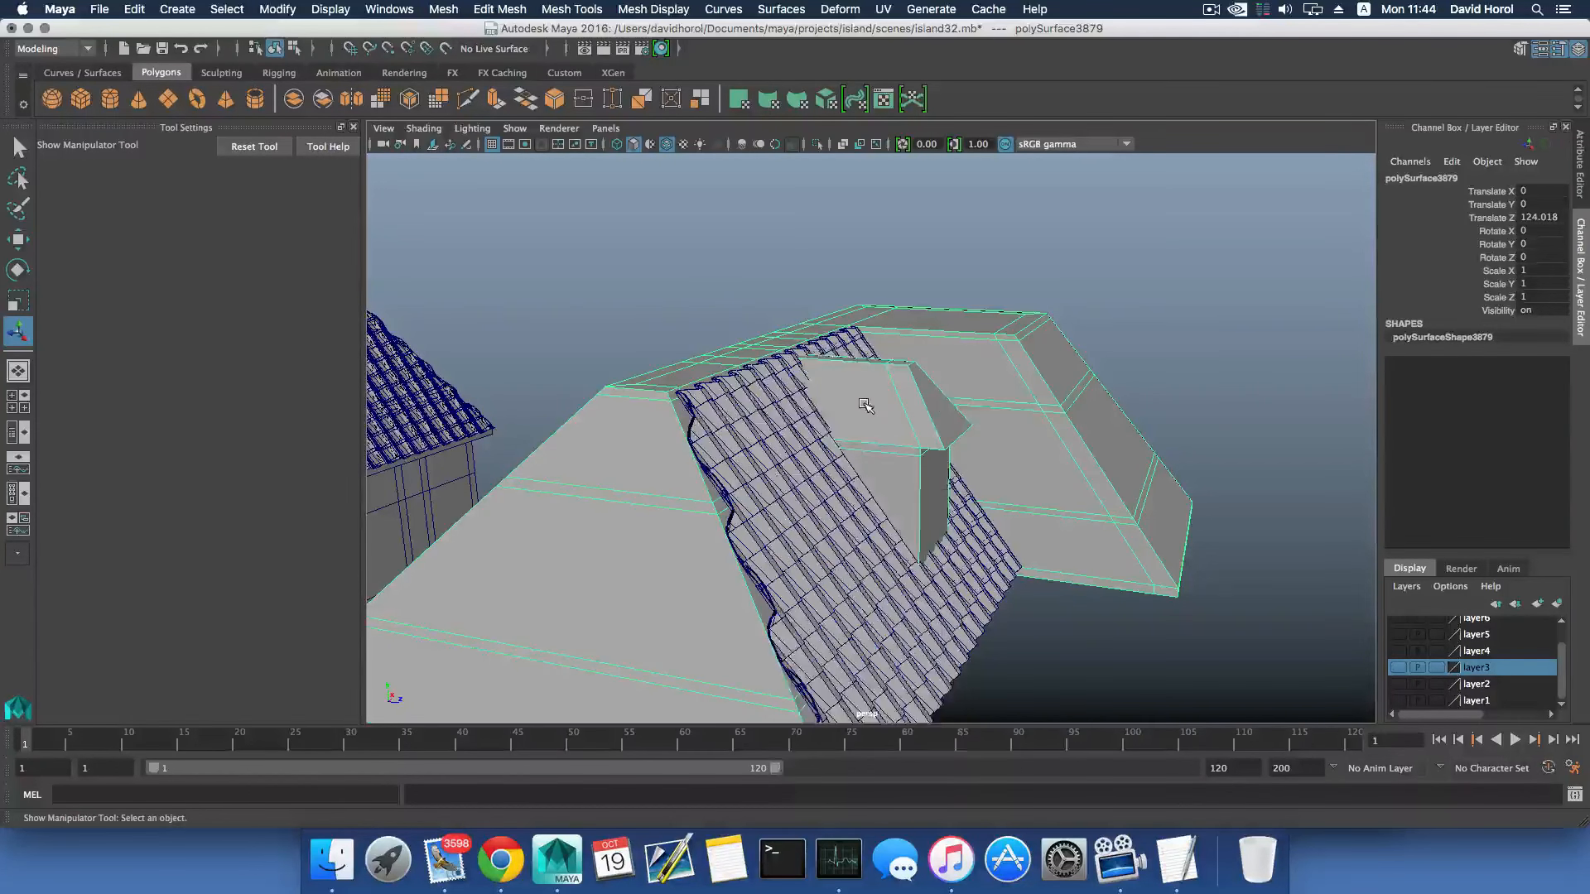
pyautogui.keyDown('shift'); pyautogui.moveTo(863, 404); pyautogui.dragTo(795, 428, button='right'); pyautogui.keyUp('shift')
pyautogui.click(613, 495)
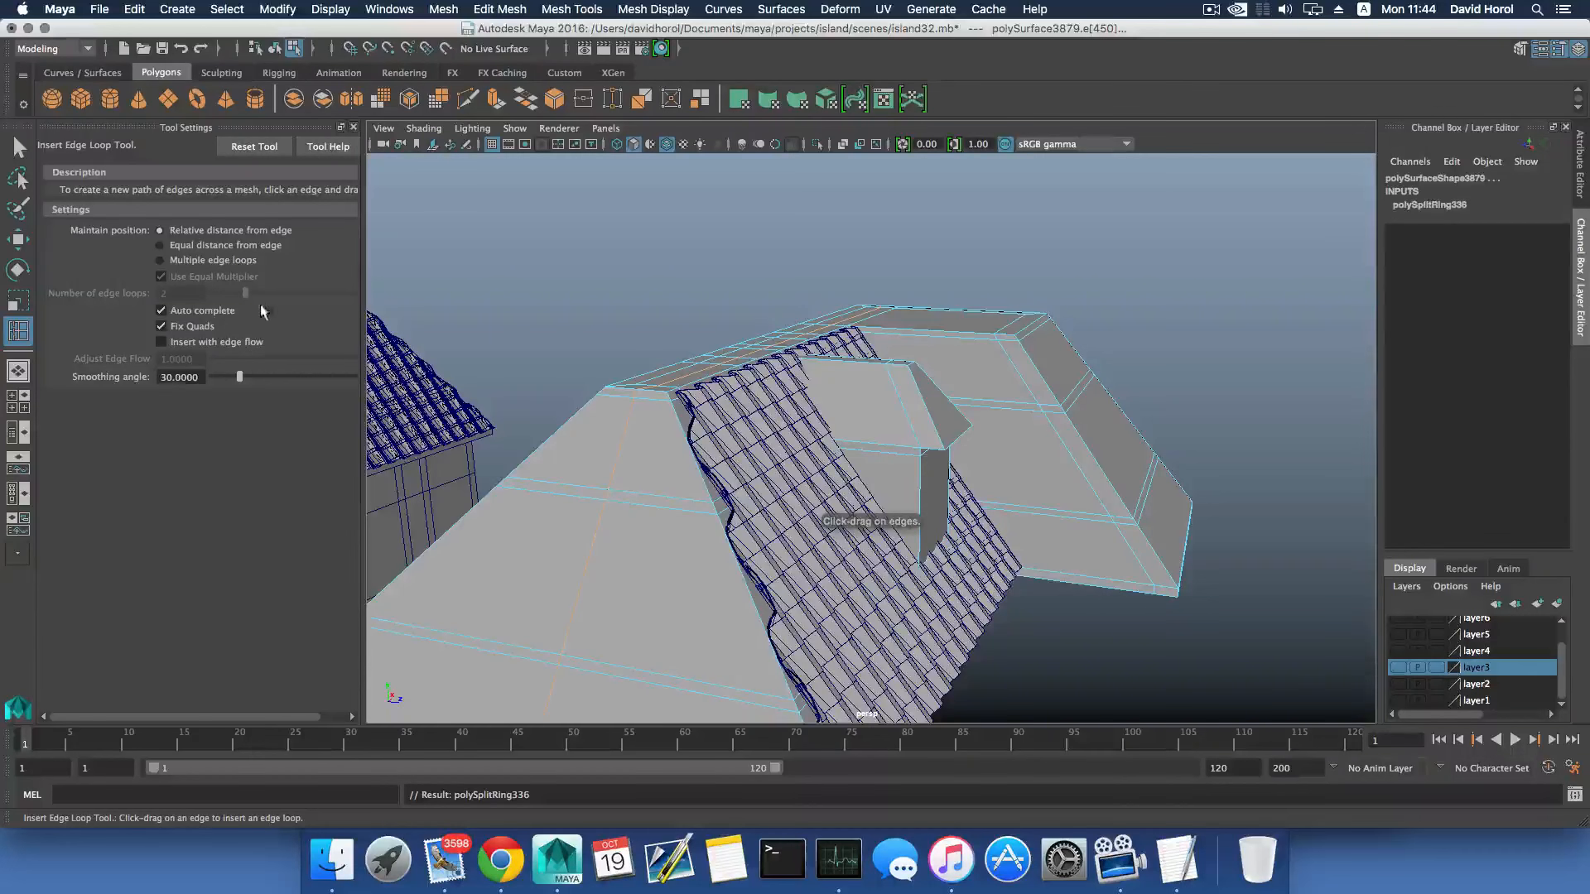
# - Set the Insert Edge Loop tool to 10 multiple edge loops and subdivide the dormer, the slope behind it and the hip-end slope
pyautogui.click(167, 260)
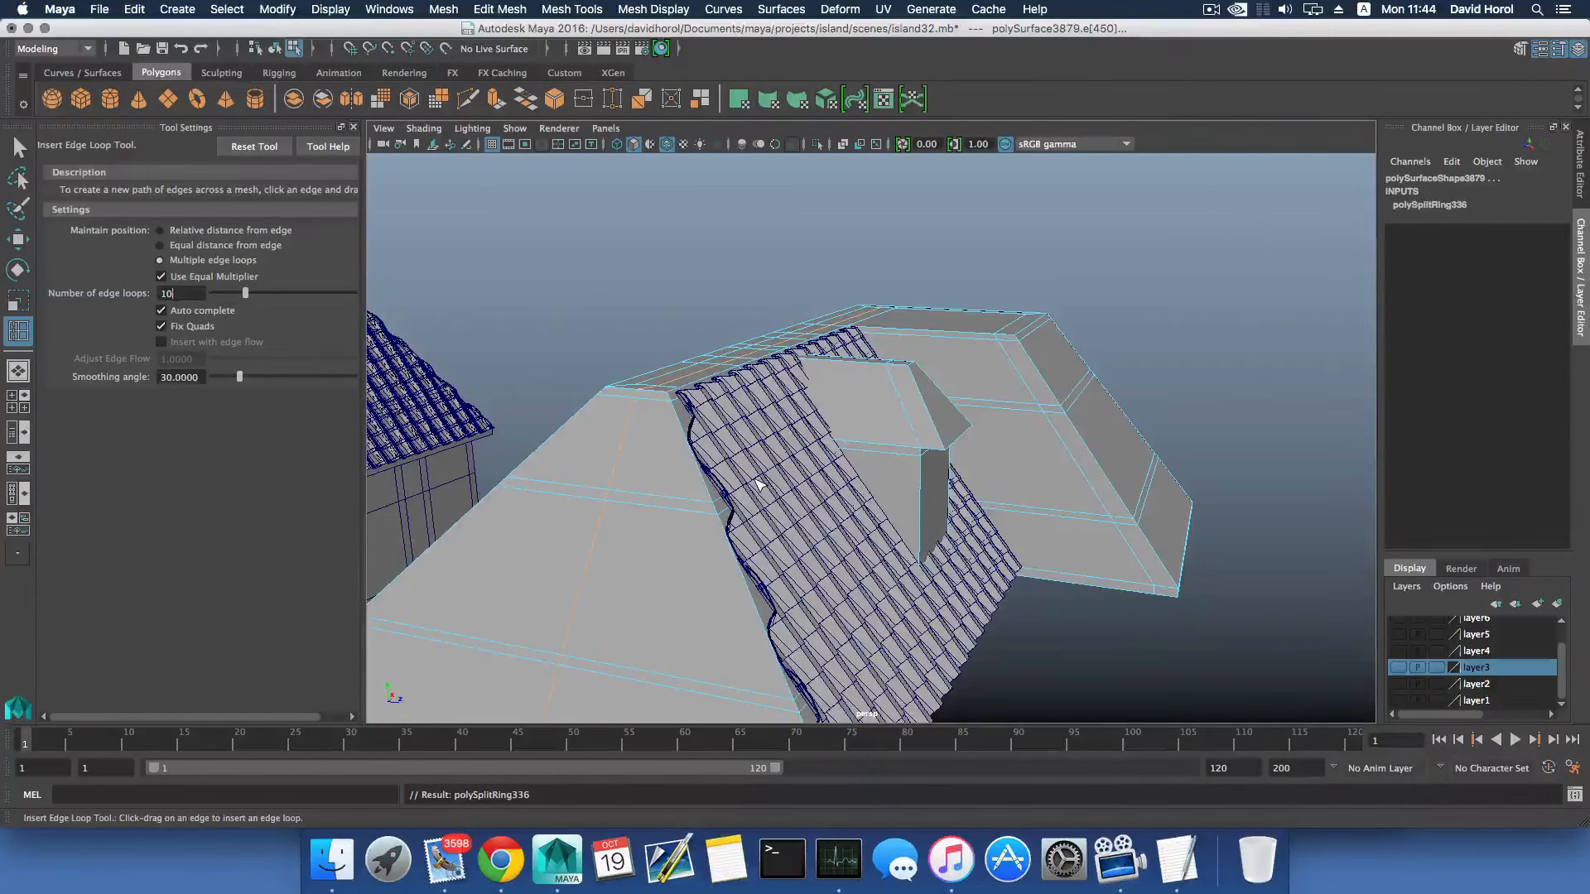
pyautogui.click(885, 445)
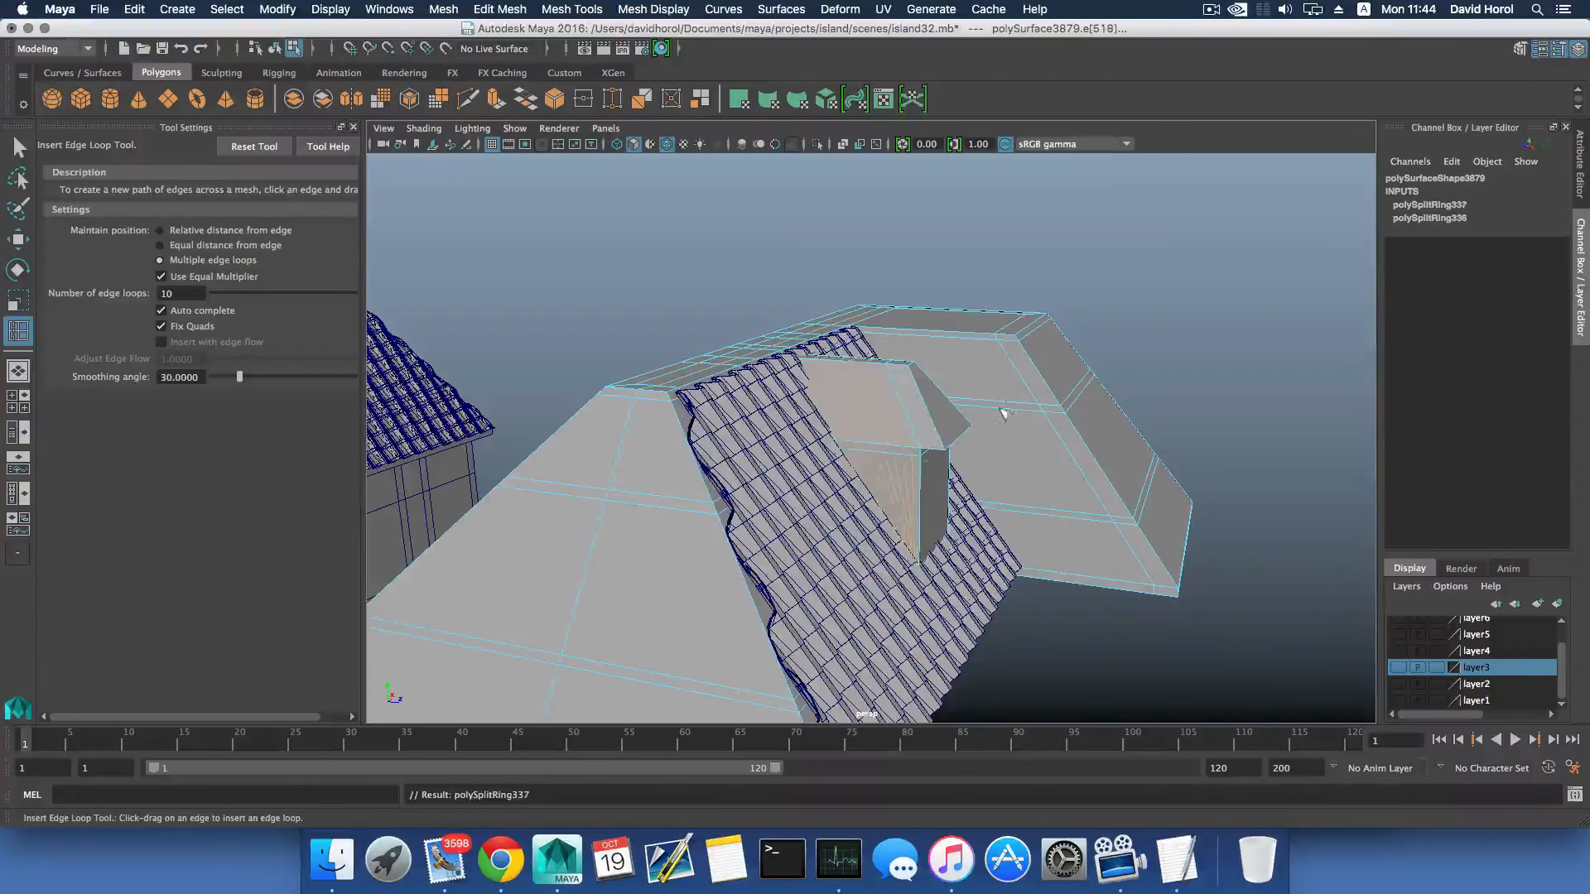
pyautogui.click(1012, 403)
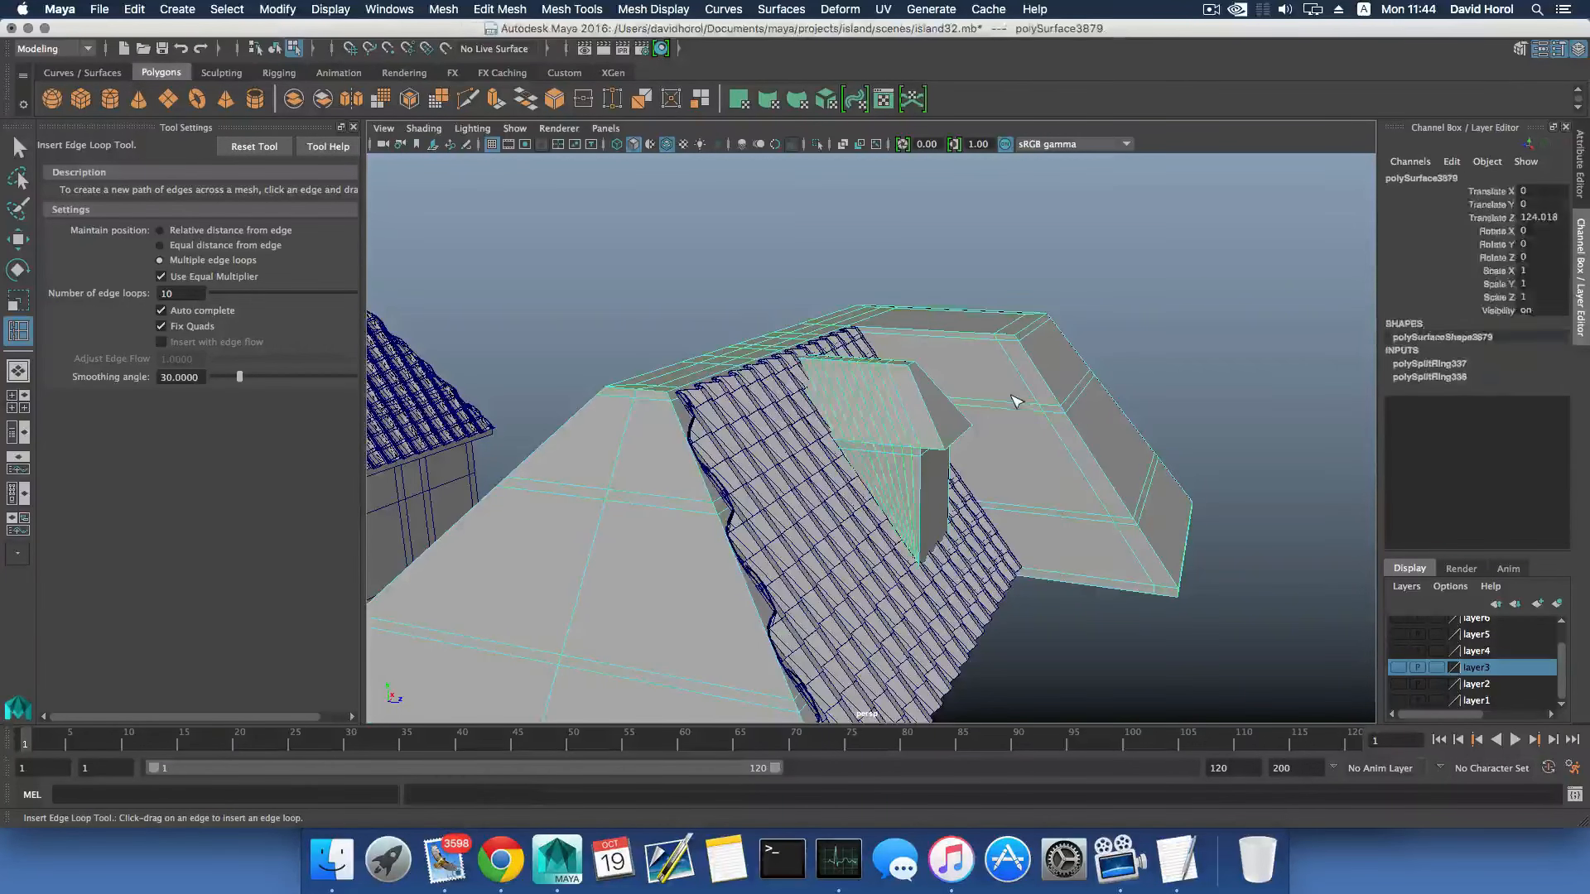
pyautogui.click(676, 374)
pyautogui.click(648, 466)
# - Insert more sets of 10 edge loops across the duplicated roof's ridge strips, dormer and adjoining slope
pyautogui.keyDown('alt'); pyautogui.moveTo(745, 446); pyautogui.dragTo(608, 497); pyautogui.keyUp('alt')
pyautogui.click(751, 340)
pyautogui.click(723, 340)
pyautogui.click(656, 347)
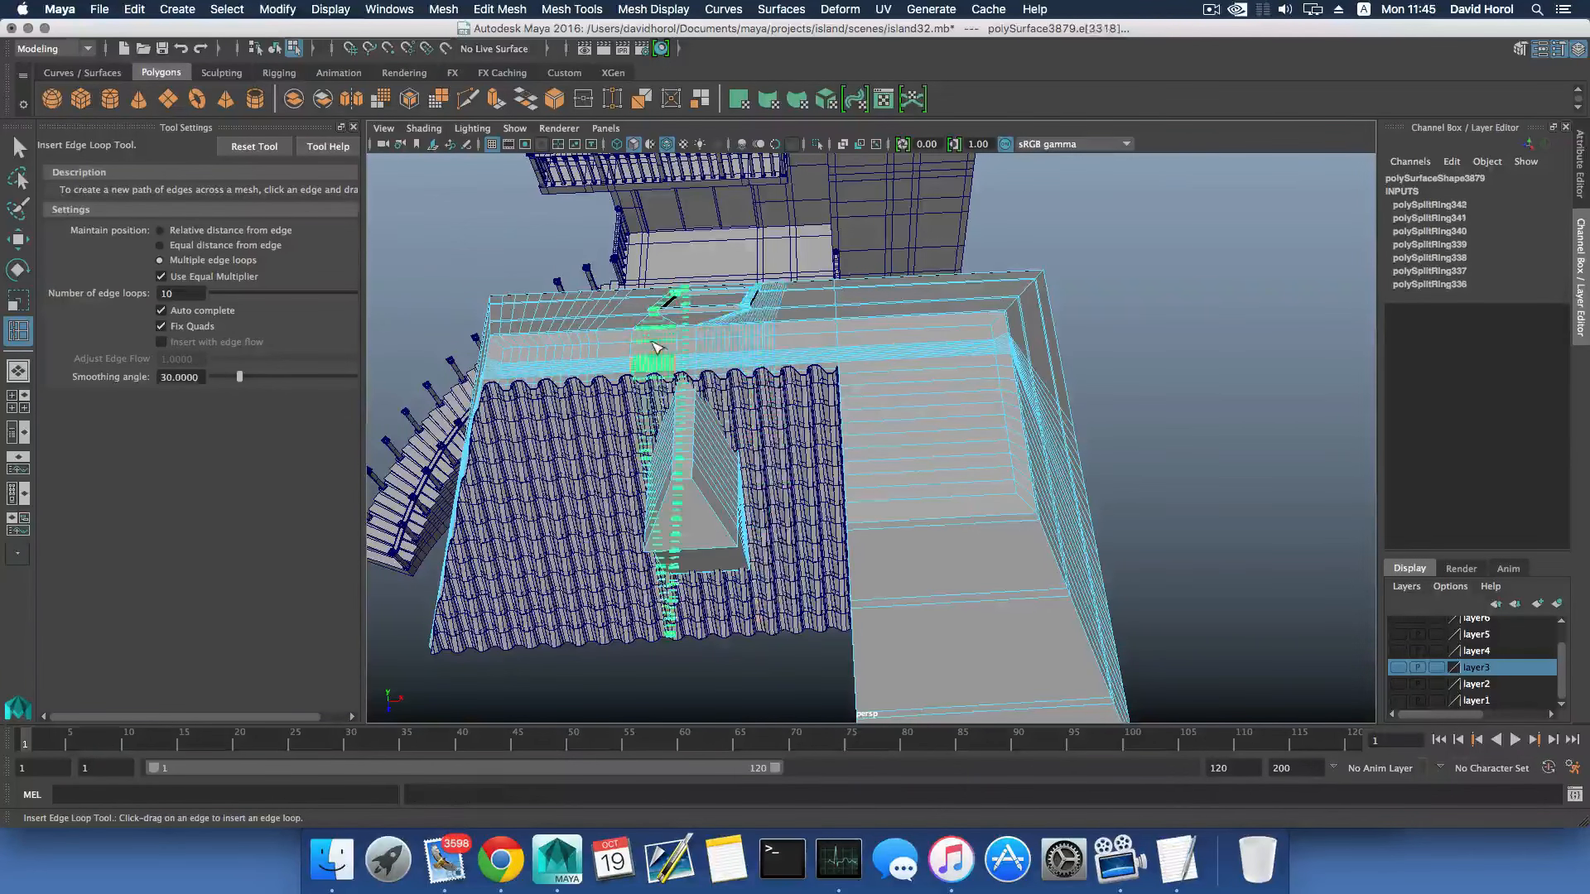
pyautogui.click(690, 340)
pyautogui.click(833, 330)
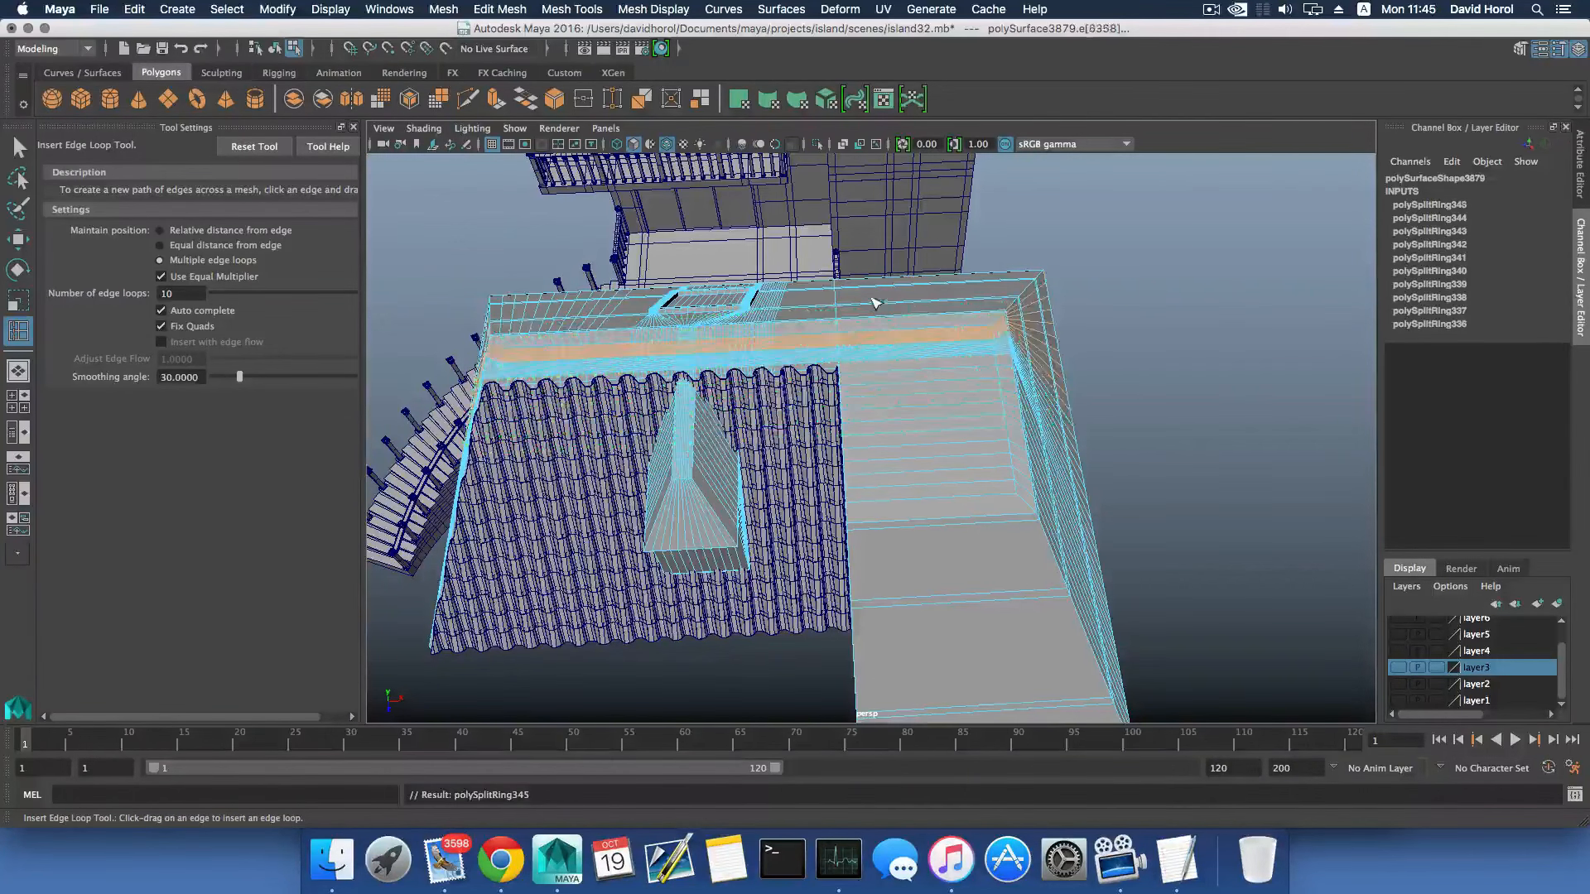
pyautogui.click(881, 390)
# - Insert further sets of 10 edge loops across the underside of the duplicated roof
pyautogui.moveTo(886, 465)
pyautogui.keyDown('alt'); pyautogui.mouseDown()
pyautogui.moveTo(891, 436)
pyautogui.moveTo(970, 469)
pyautogui.moveTo(907, 444)
pyautogui.mouseUp(); pyautogui.keyUp('alt')
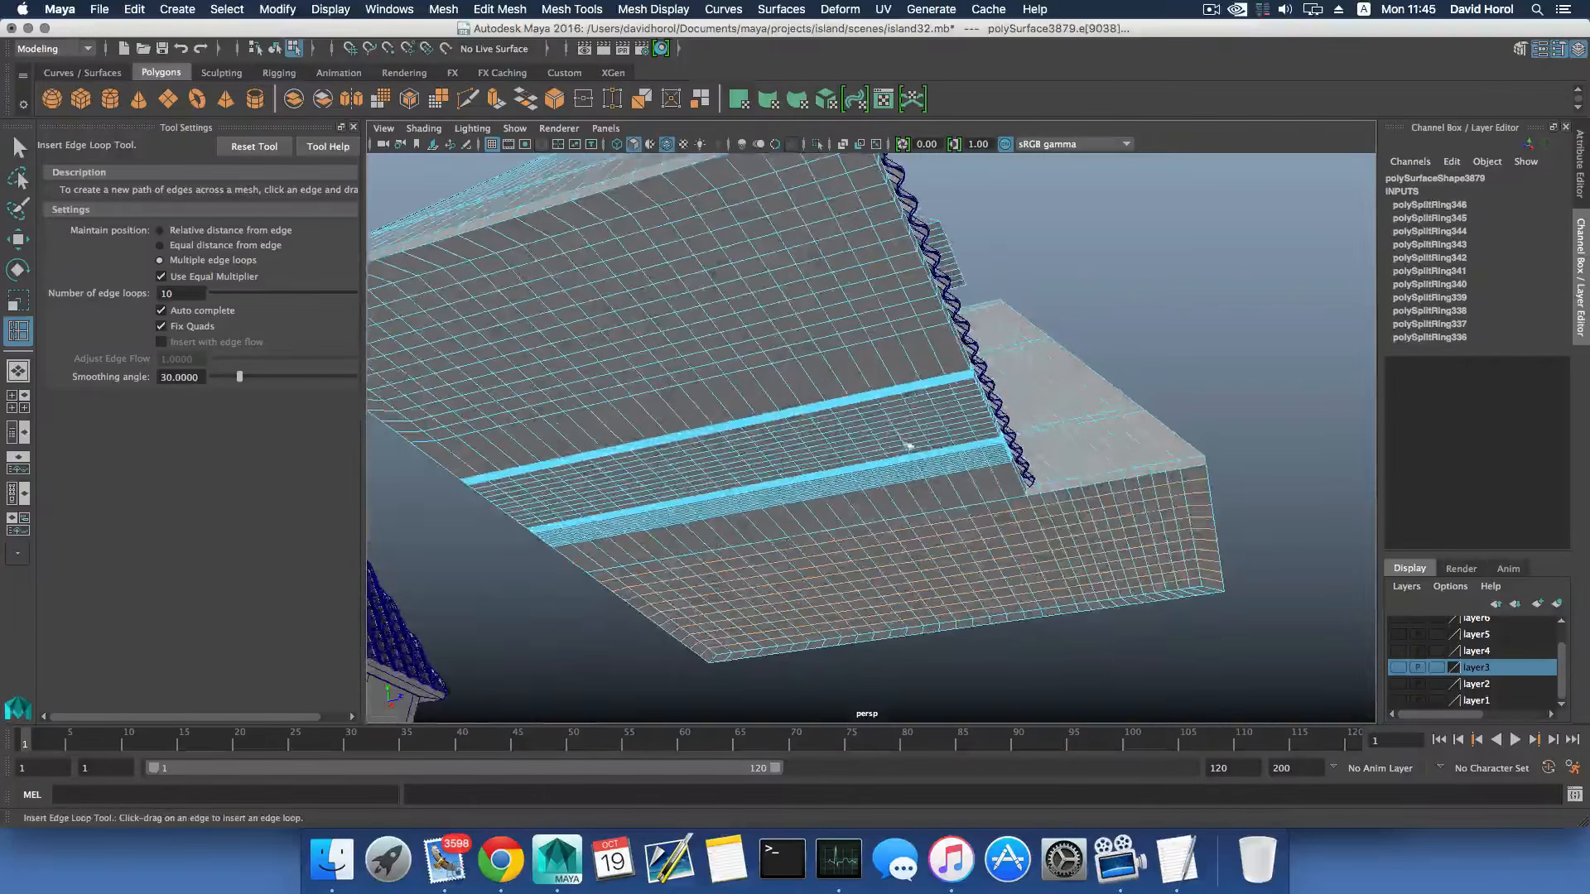
pyautogui.click(912, 505)
pyautogui.click(809, 339)
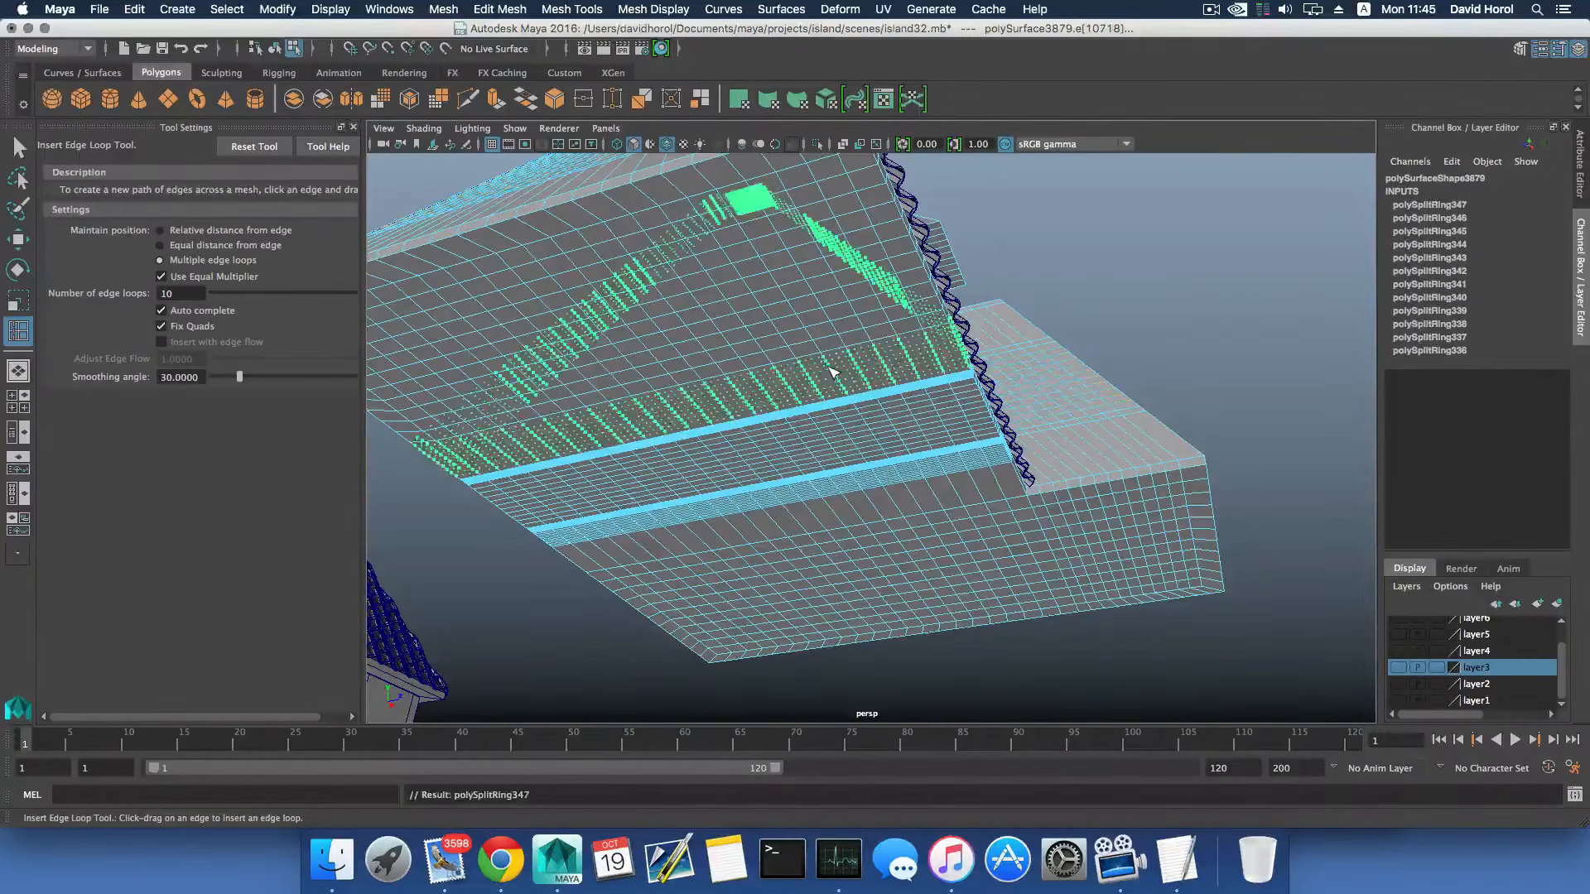
pyautogui.keyDown('alt'); pyautogui.moveTo(872, 400); pyautogui.dragTo(750, 451); pyautogui.keyUp('alt')
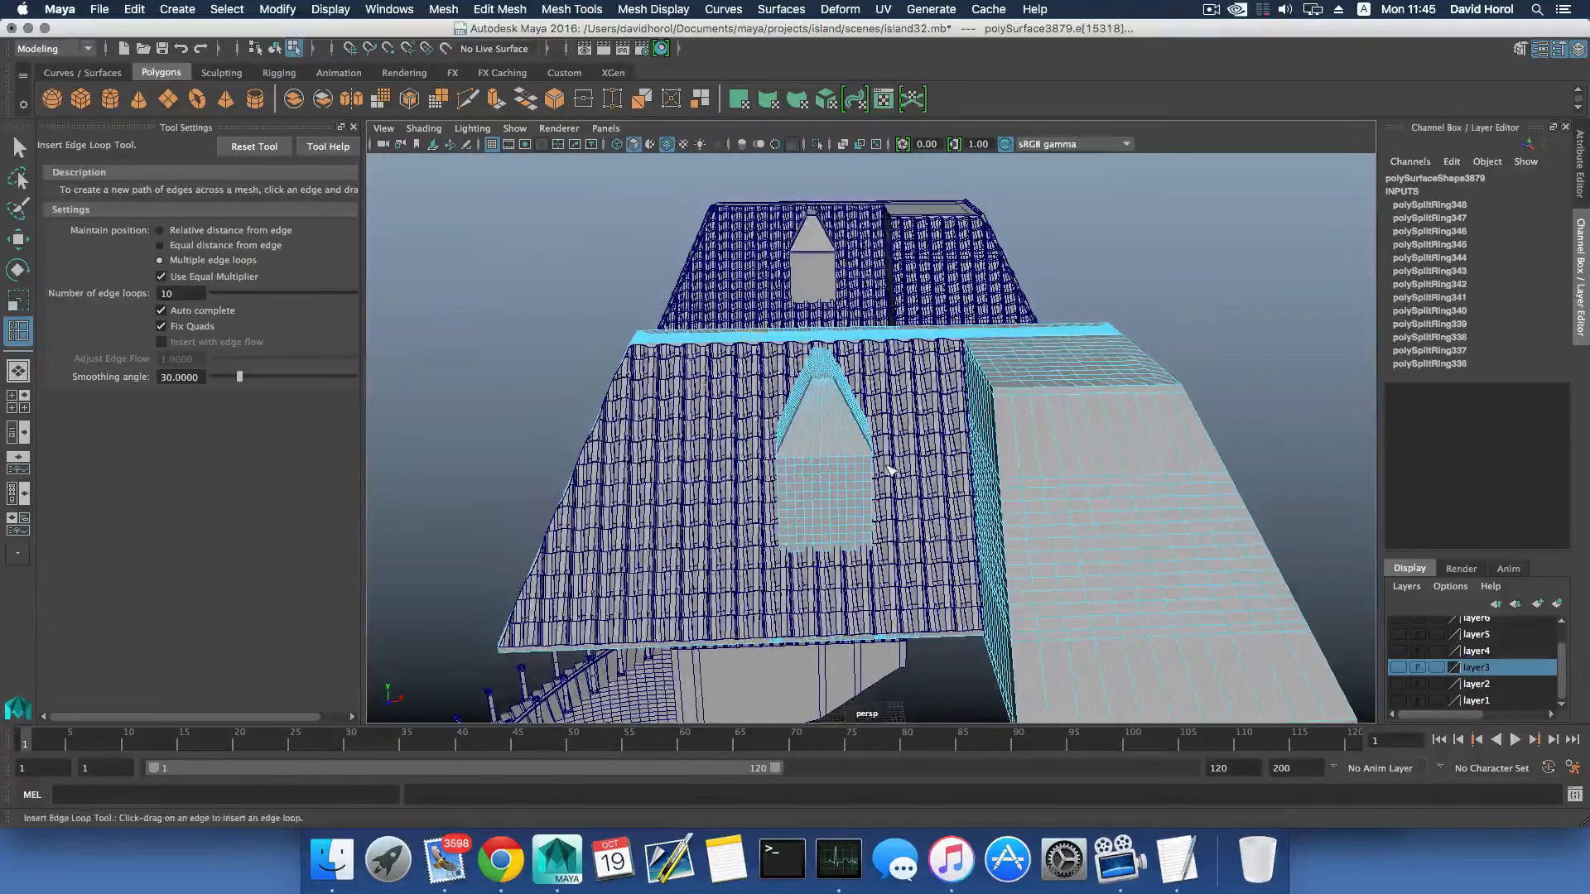
# - Return to object selection, select the subdivided roof followed by the duplicated tile sheet, and apply a Boolean Difference
pyautogui.press('F8')
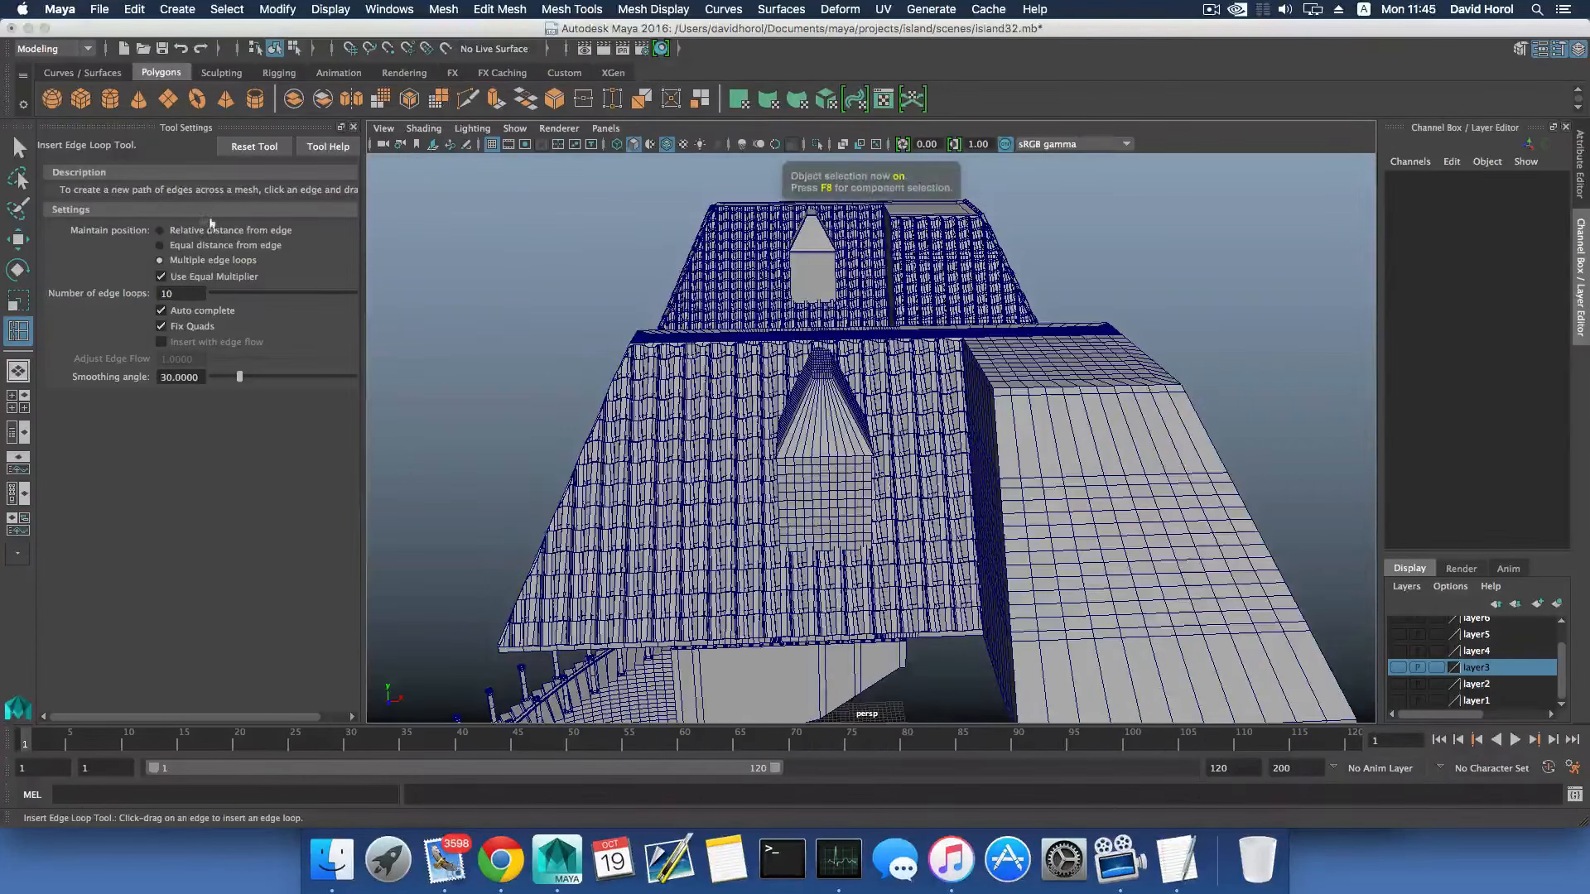
pyautogui.click(18, 147)
pyautogui.click(734, 445)
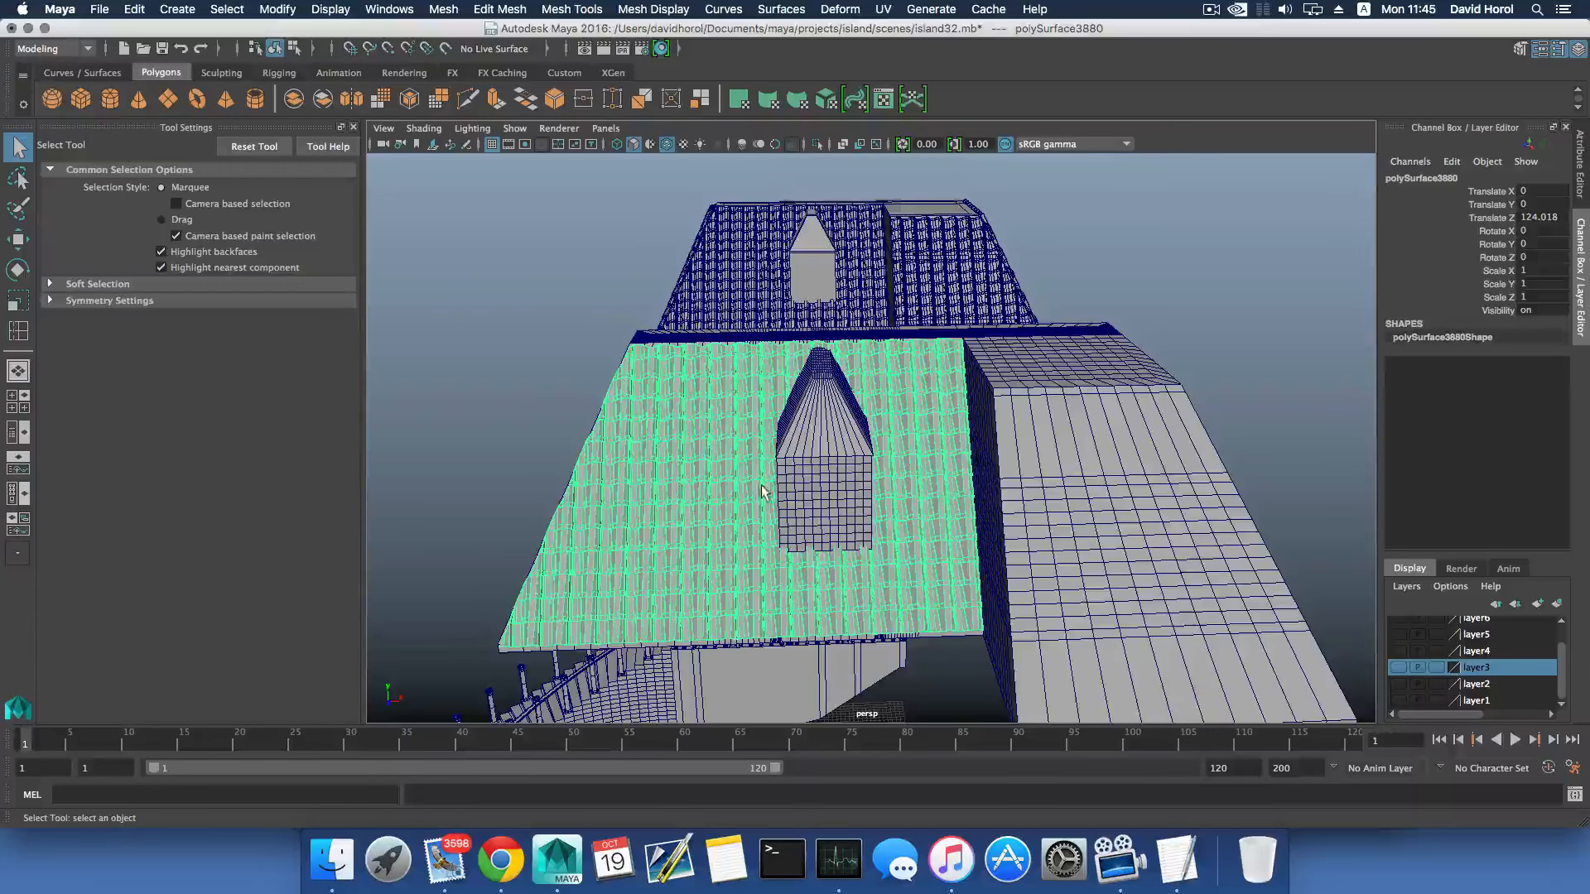
pyautogui.keyDown('alt'); pyautogui.moveTo(762, 489); pyautogui.dragTo(916, 467); pyautogui.keyUp('alt')
pyautogui.click(963, 473)
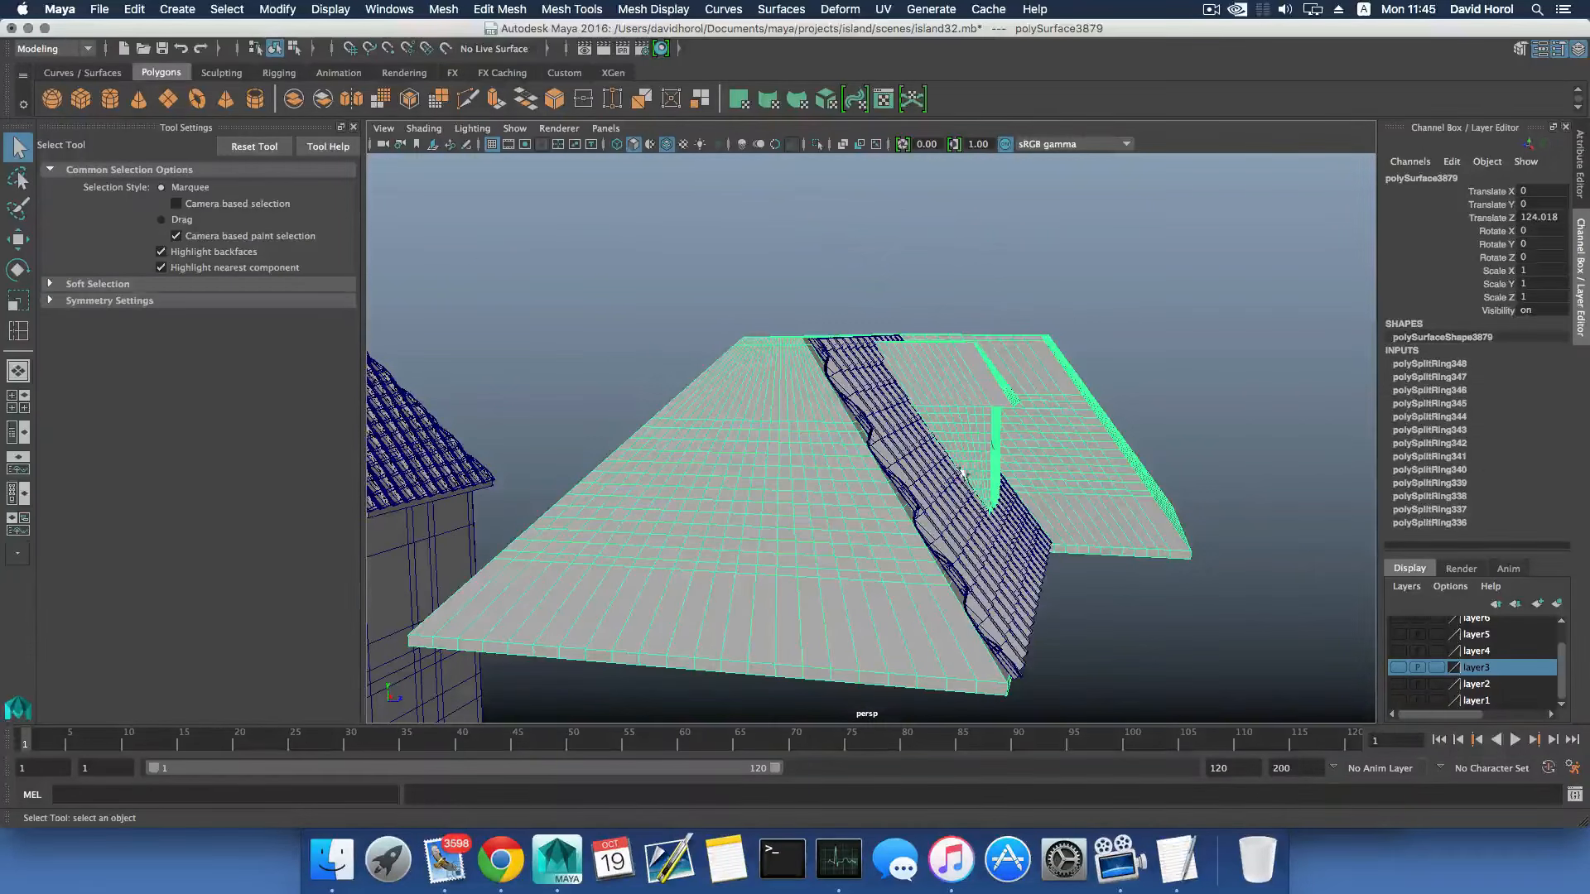
pyautogui.click(967, 513)
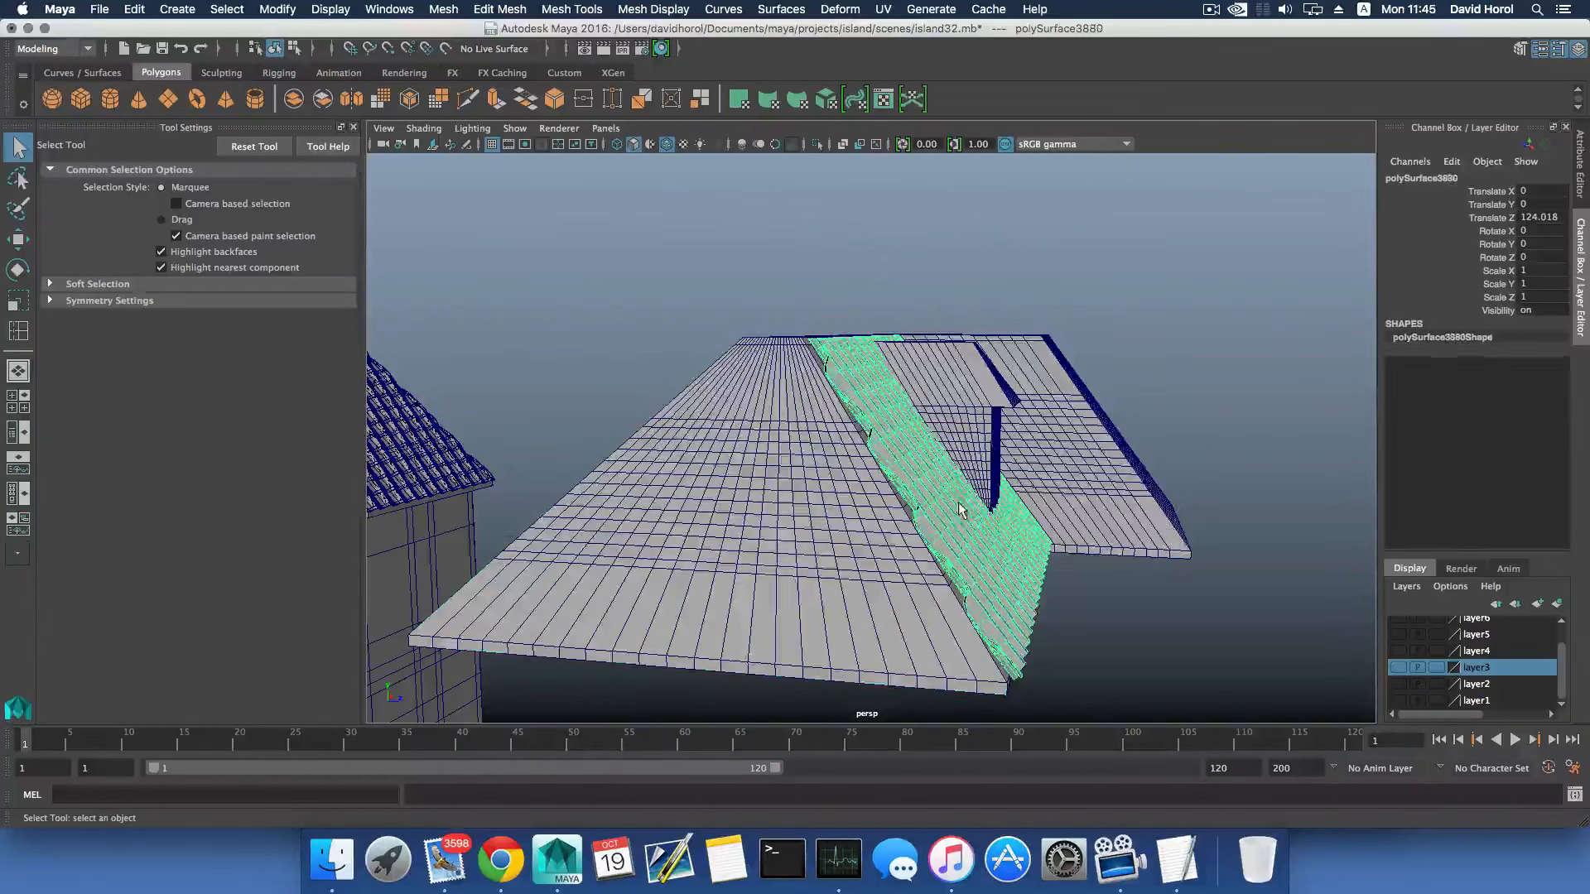
pyautogui.click(957, 441)
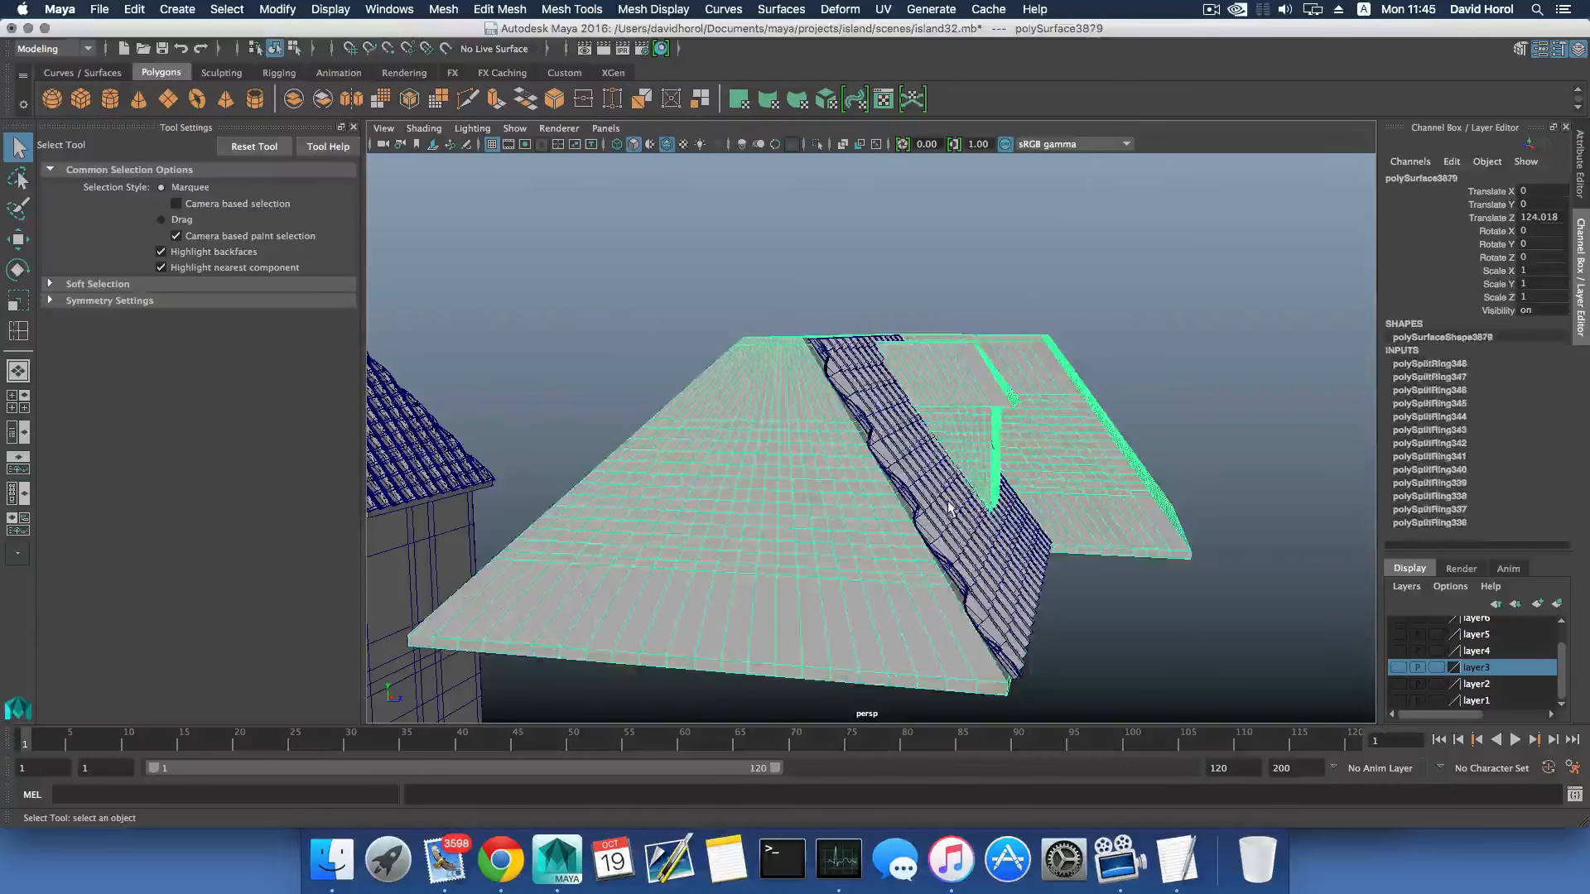
pyautogui.click(949, 509)
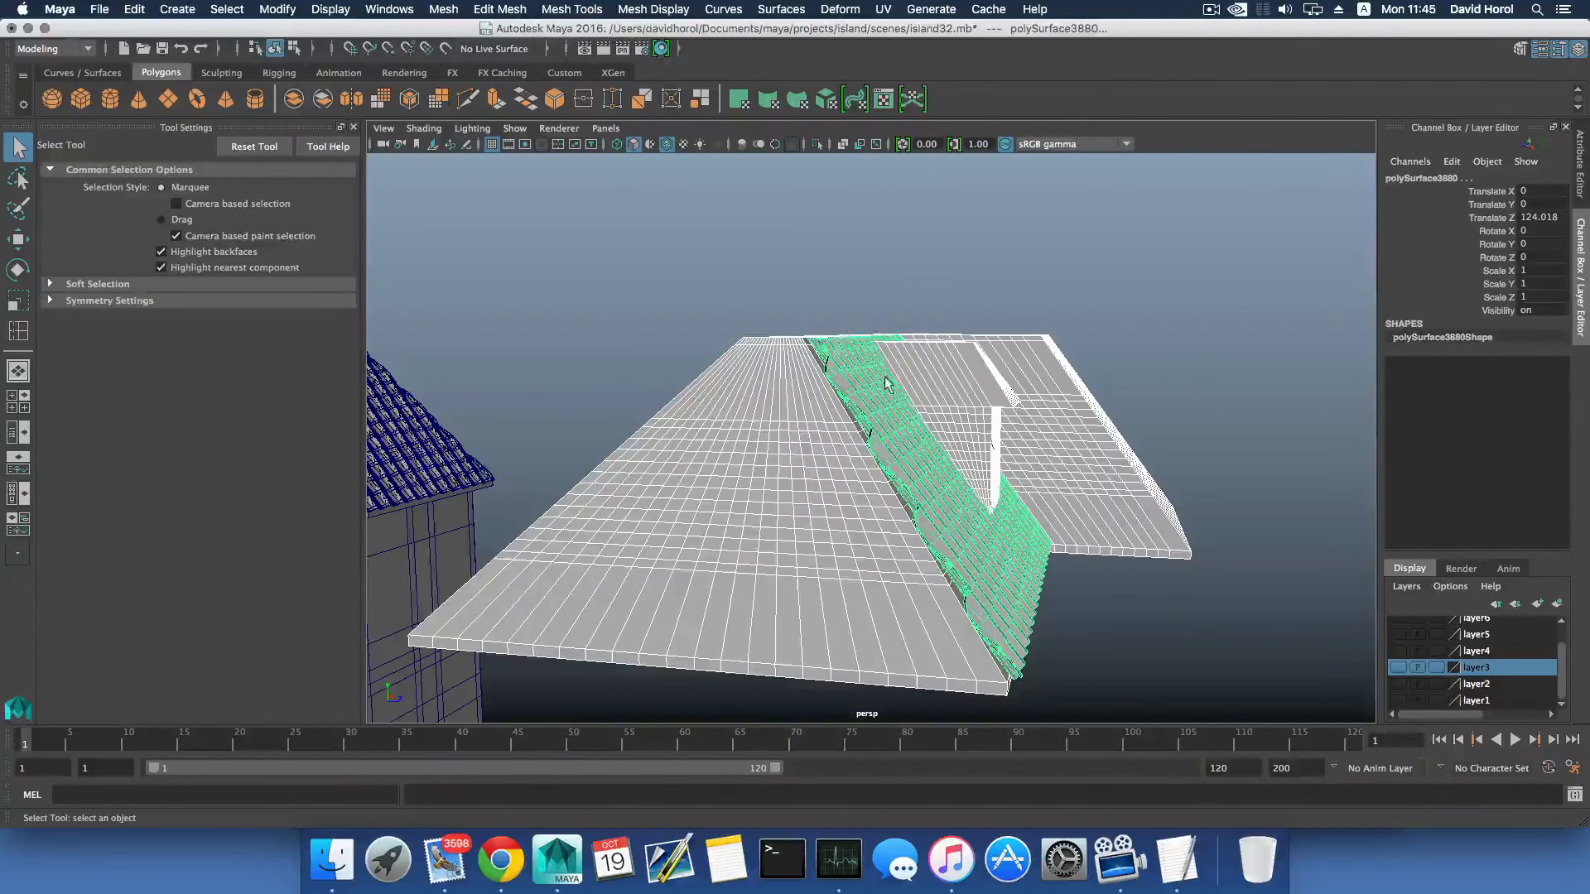
pyautogui.click(457, 9)
pyautogui.moveTo(497, 52)
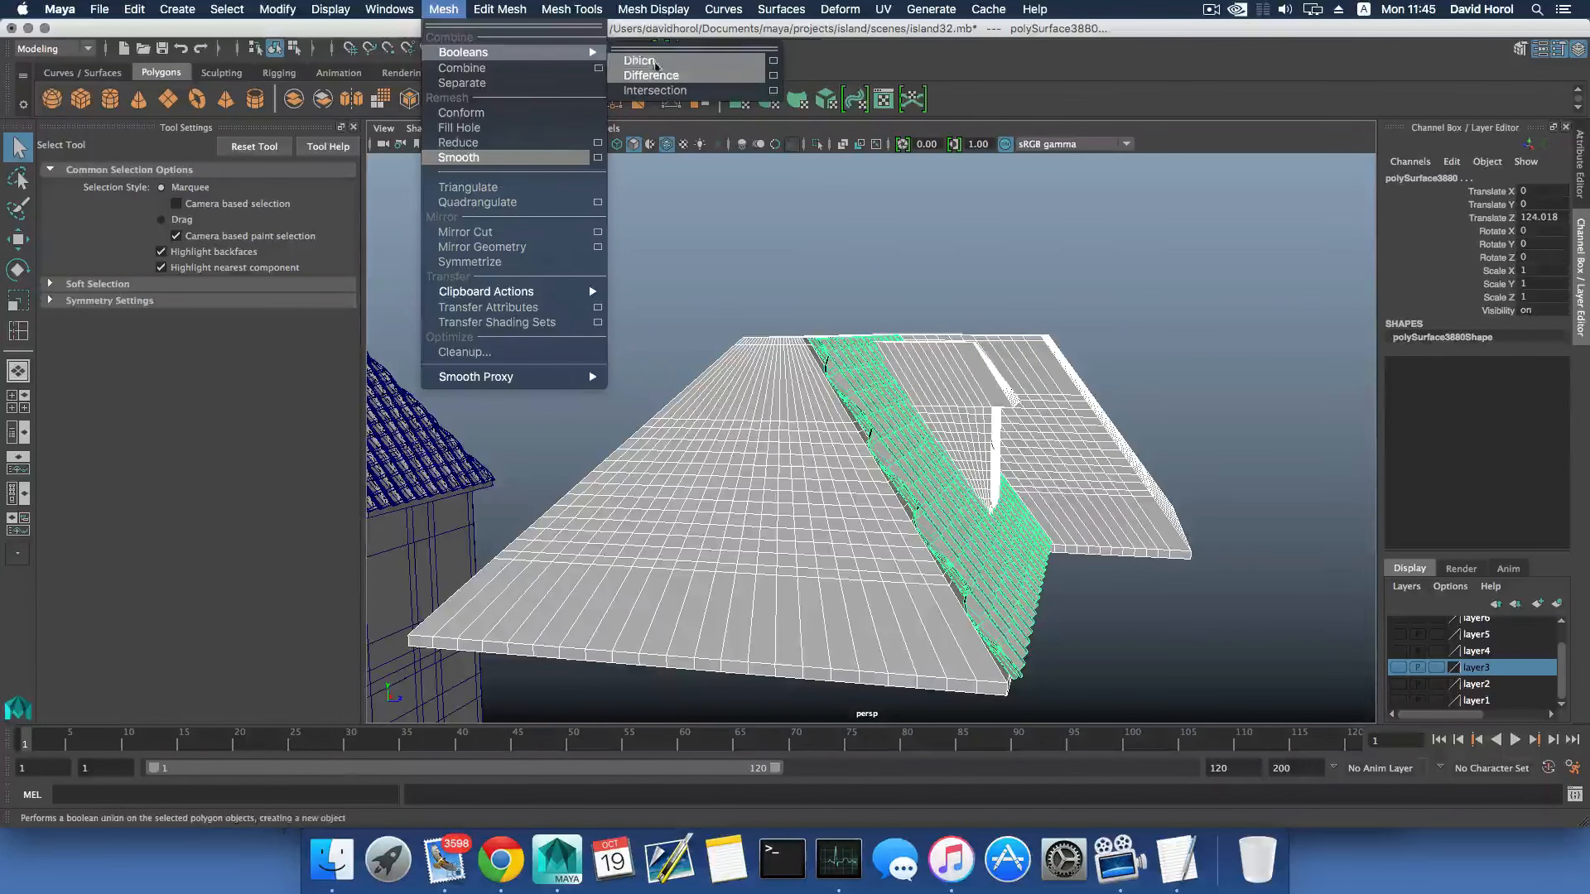
pyautogui.click(651, 76)
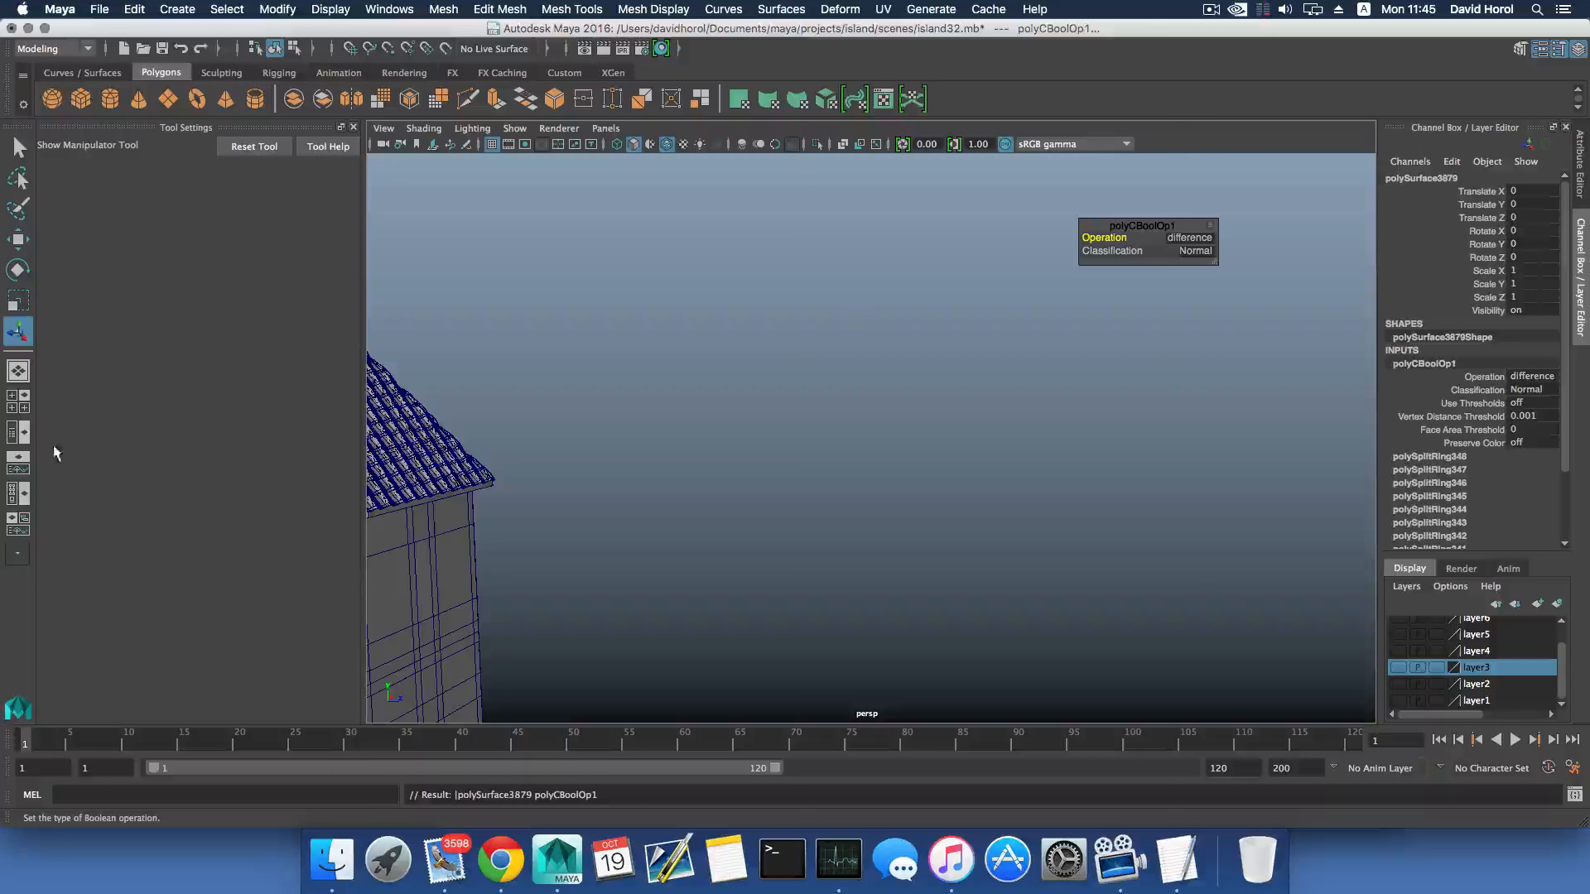
# - Find and select the Boolean result polySurface3879 in the Outliner, frame it and check the scene around the house for its geometry
pyautogui.click(18, 432)
pyautogui.scroll(-10, 456, 518)
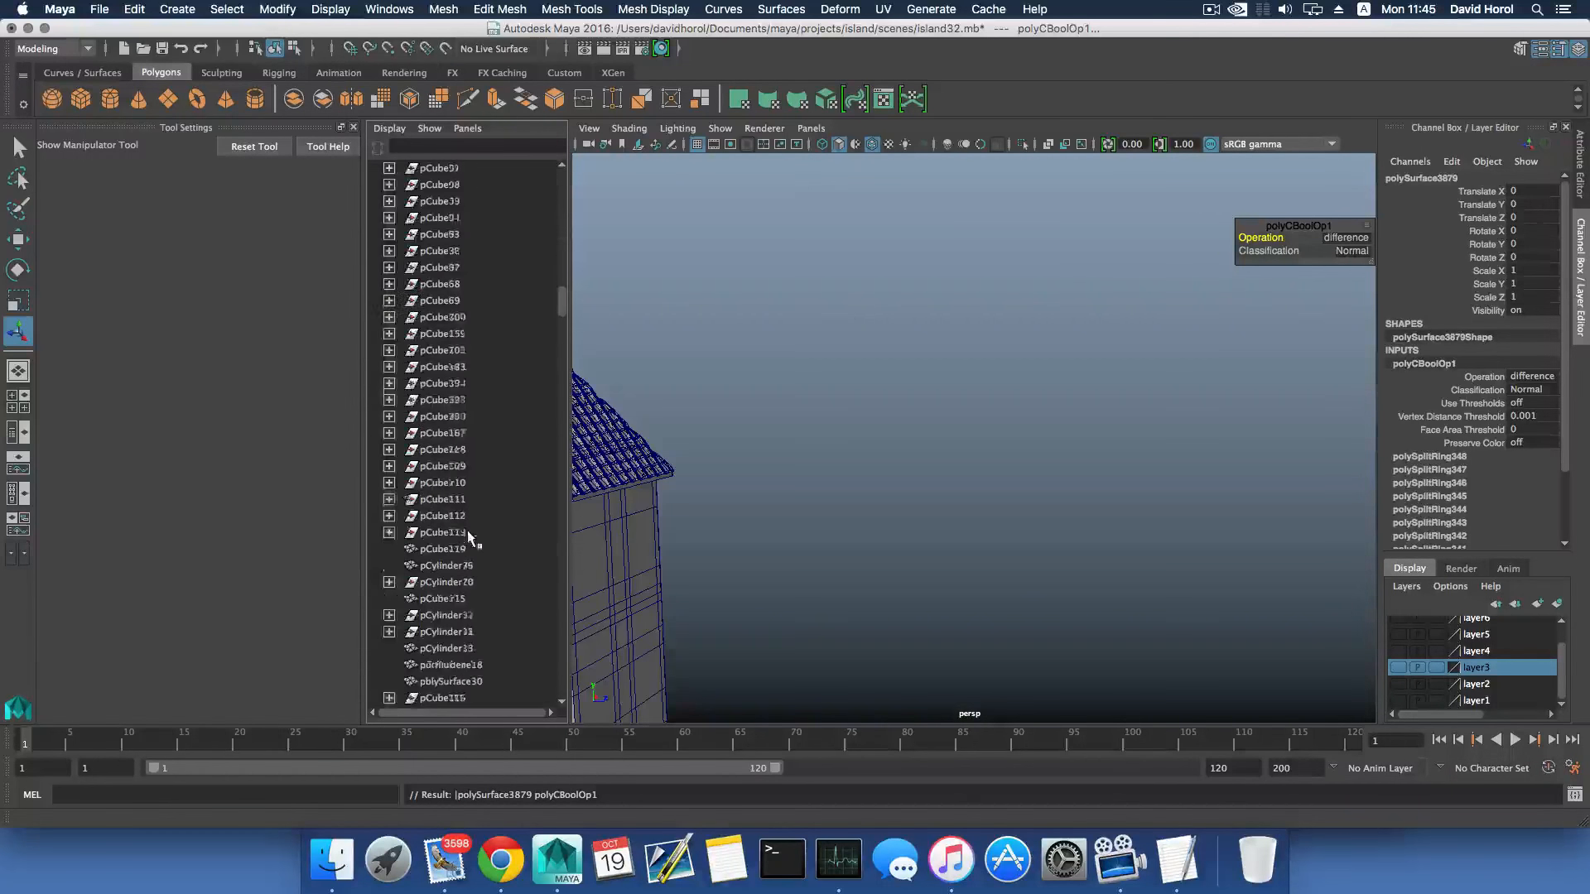
pyautogui.scroll(-15, 469, 534)
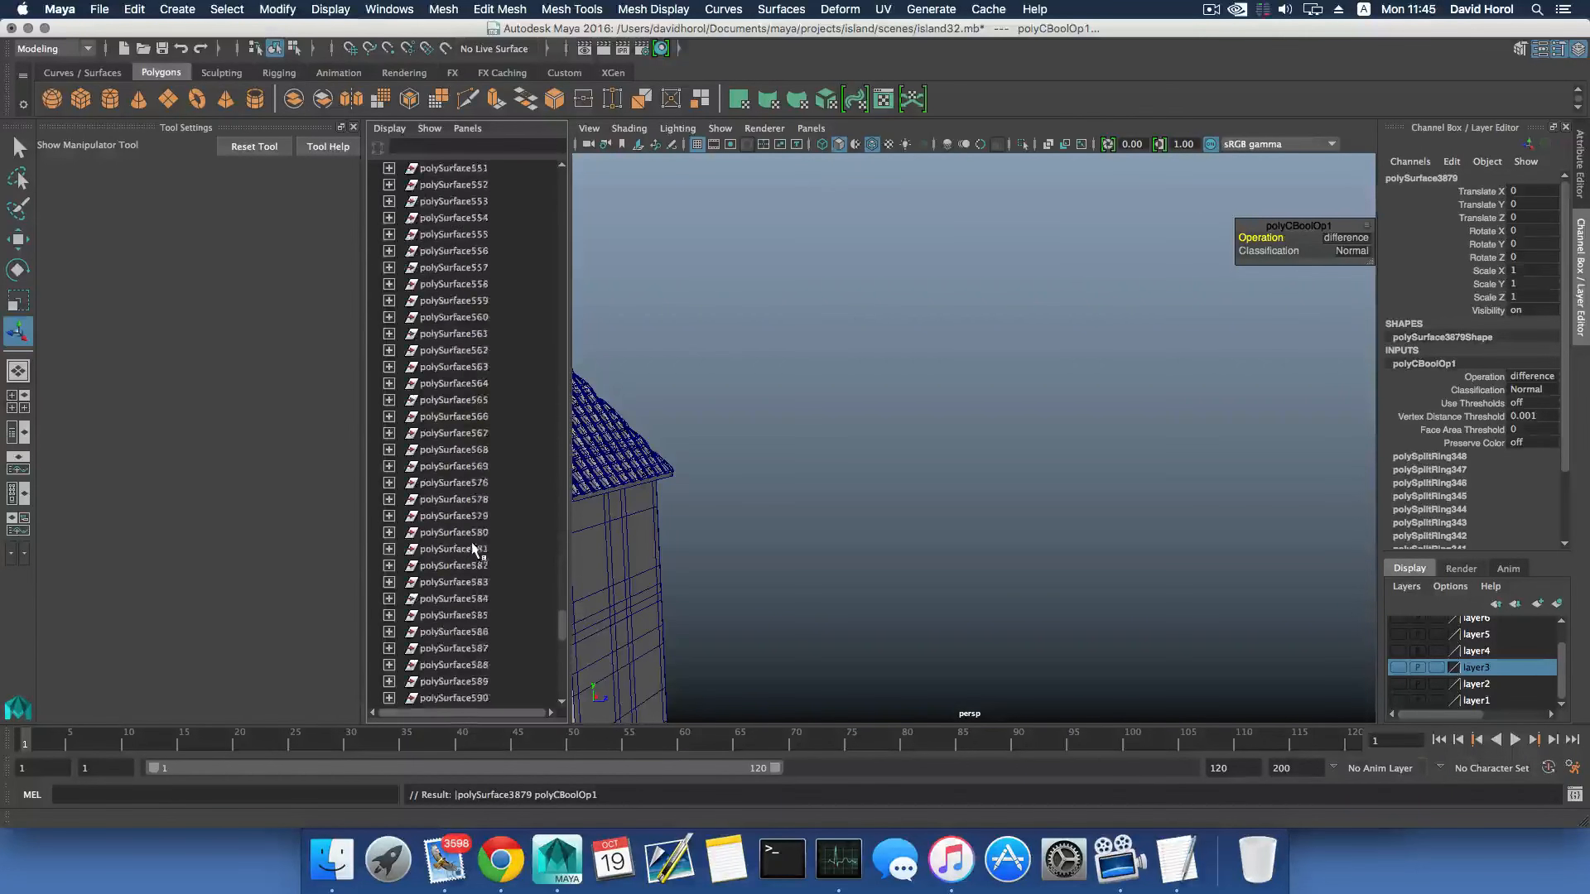
pyautogui.scroll(-10, 474, 548)
pyautogui.click(433, 669)
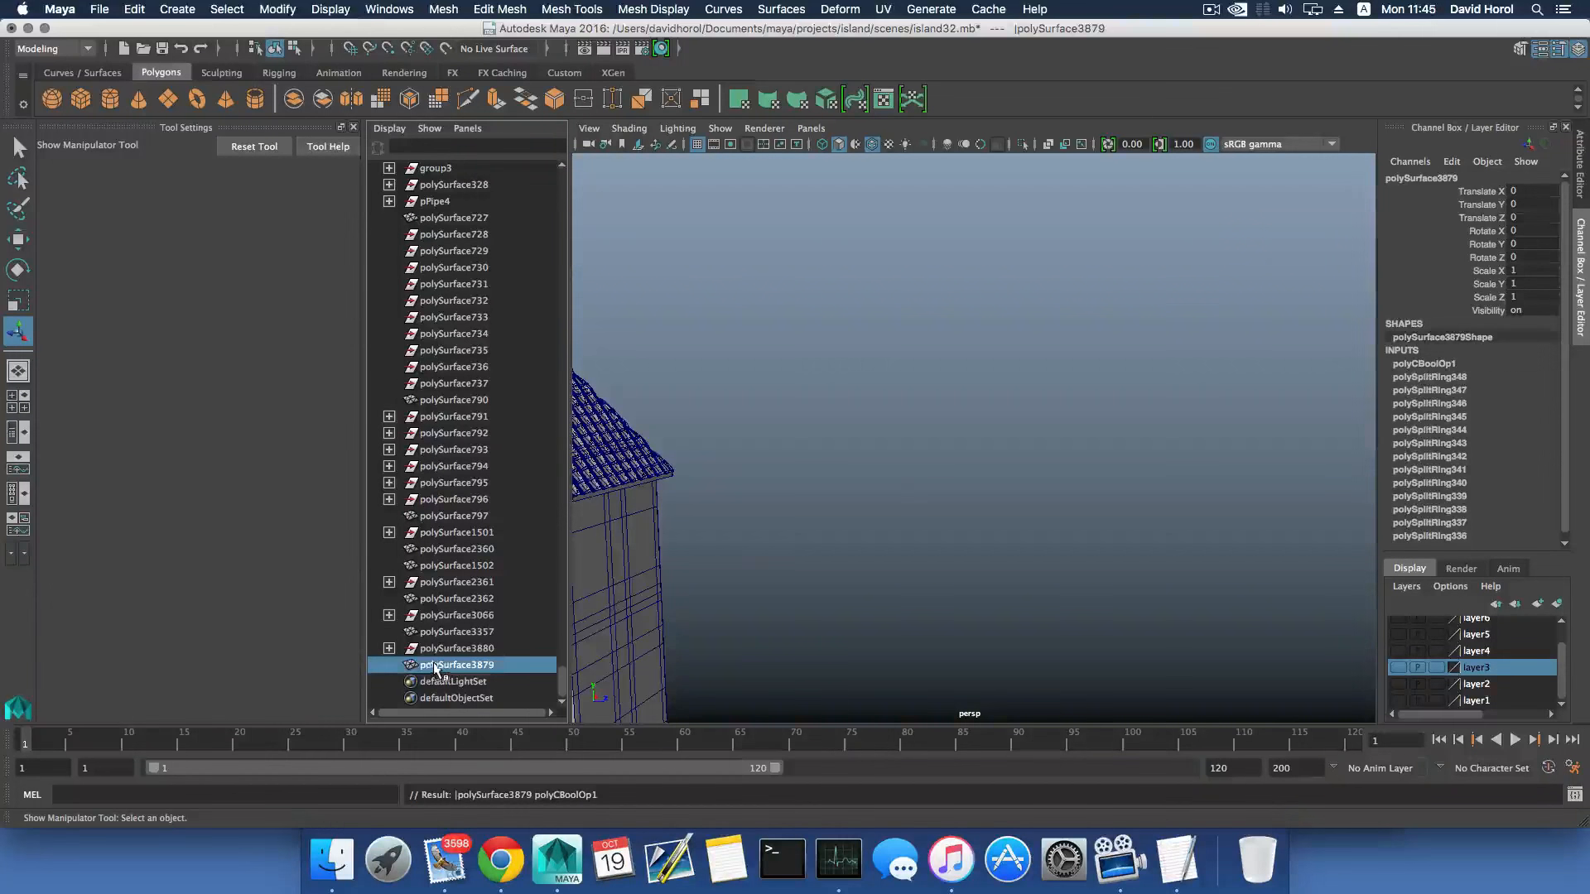
pyautogui.press('f')
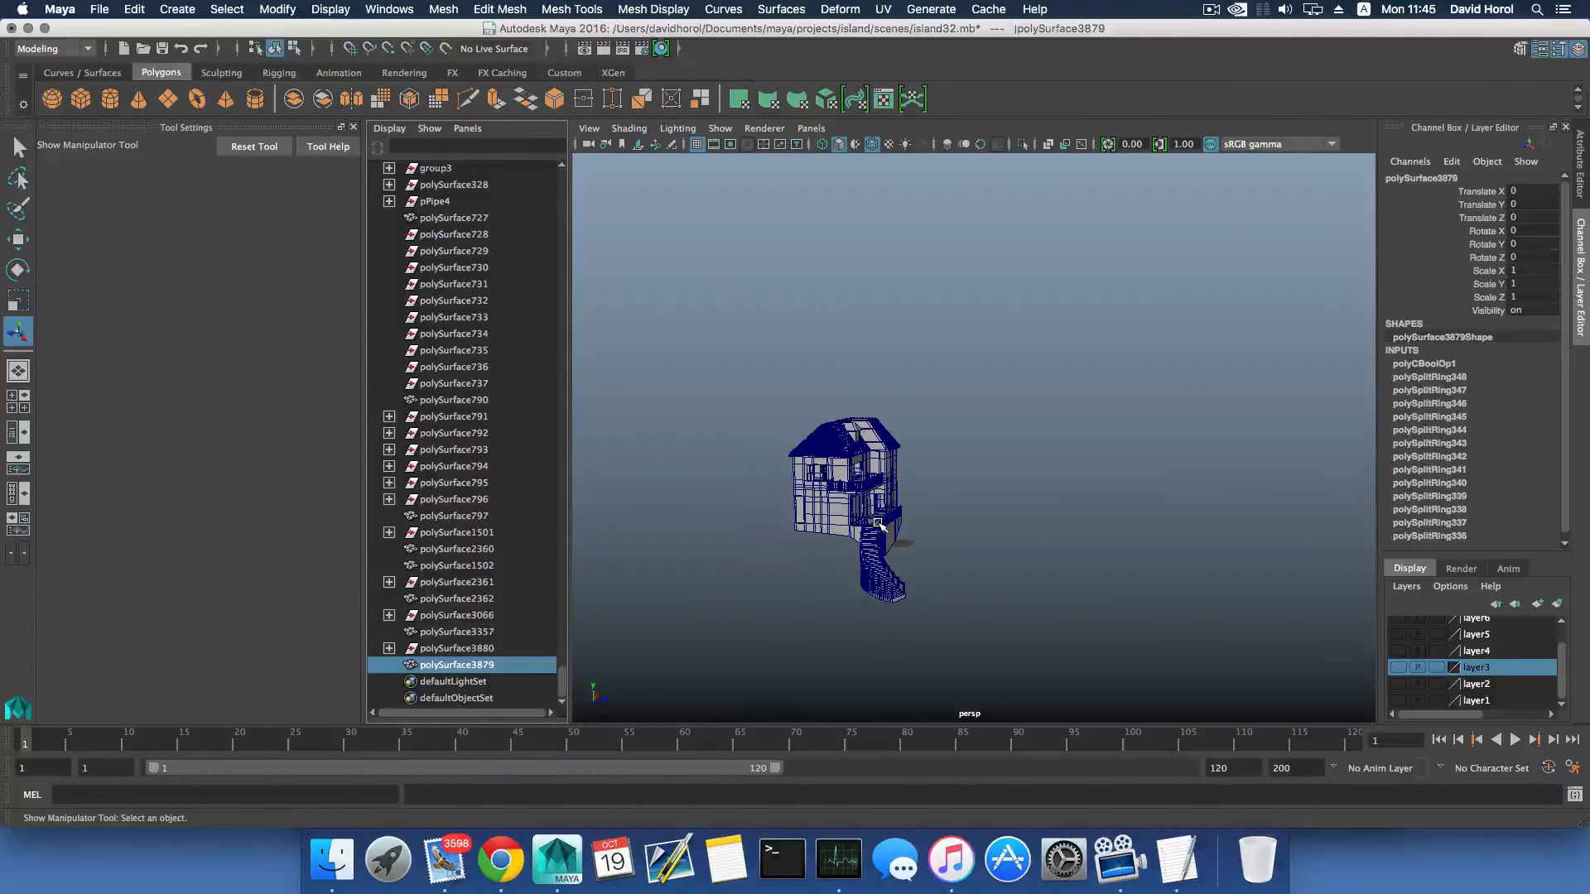
pyautogui.scroll(-5, 1147, 430)
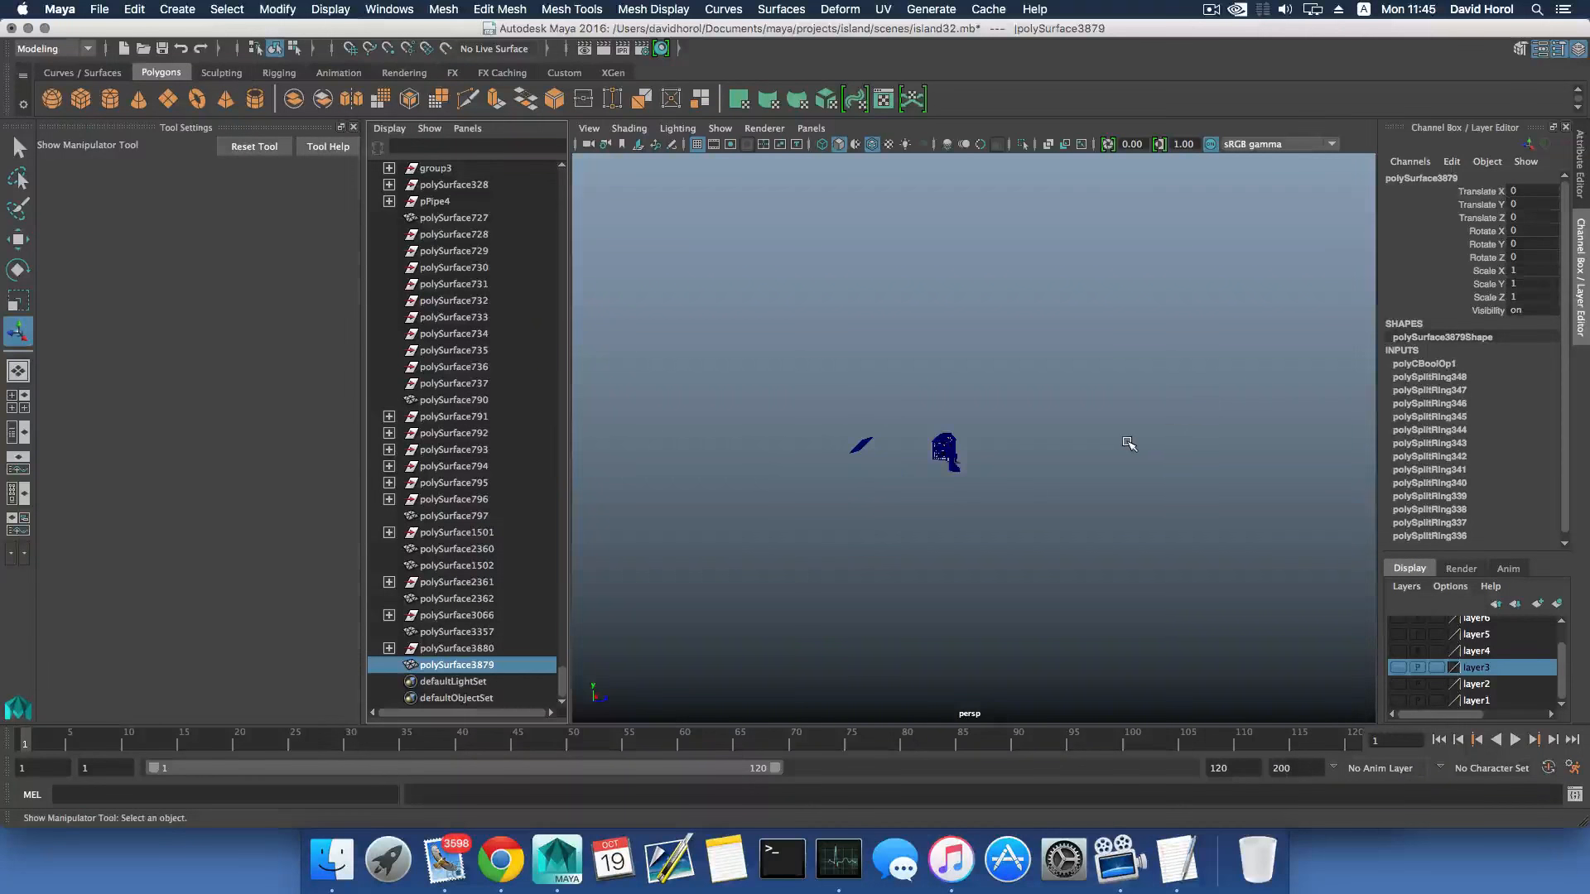
pyautogui.press('w')
pyautogui.scroll(5, 1059, 461)
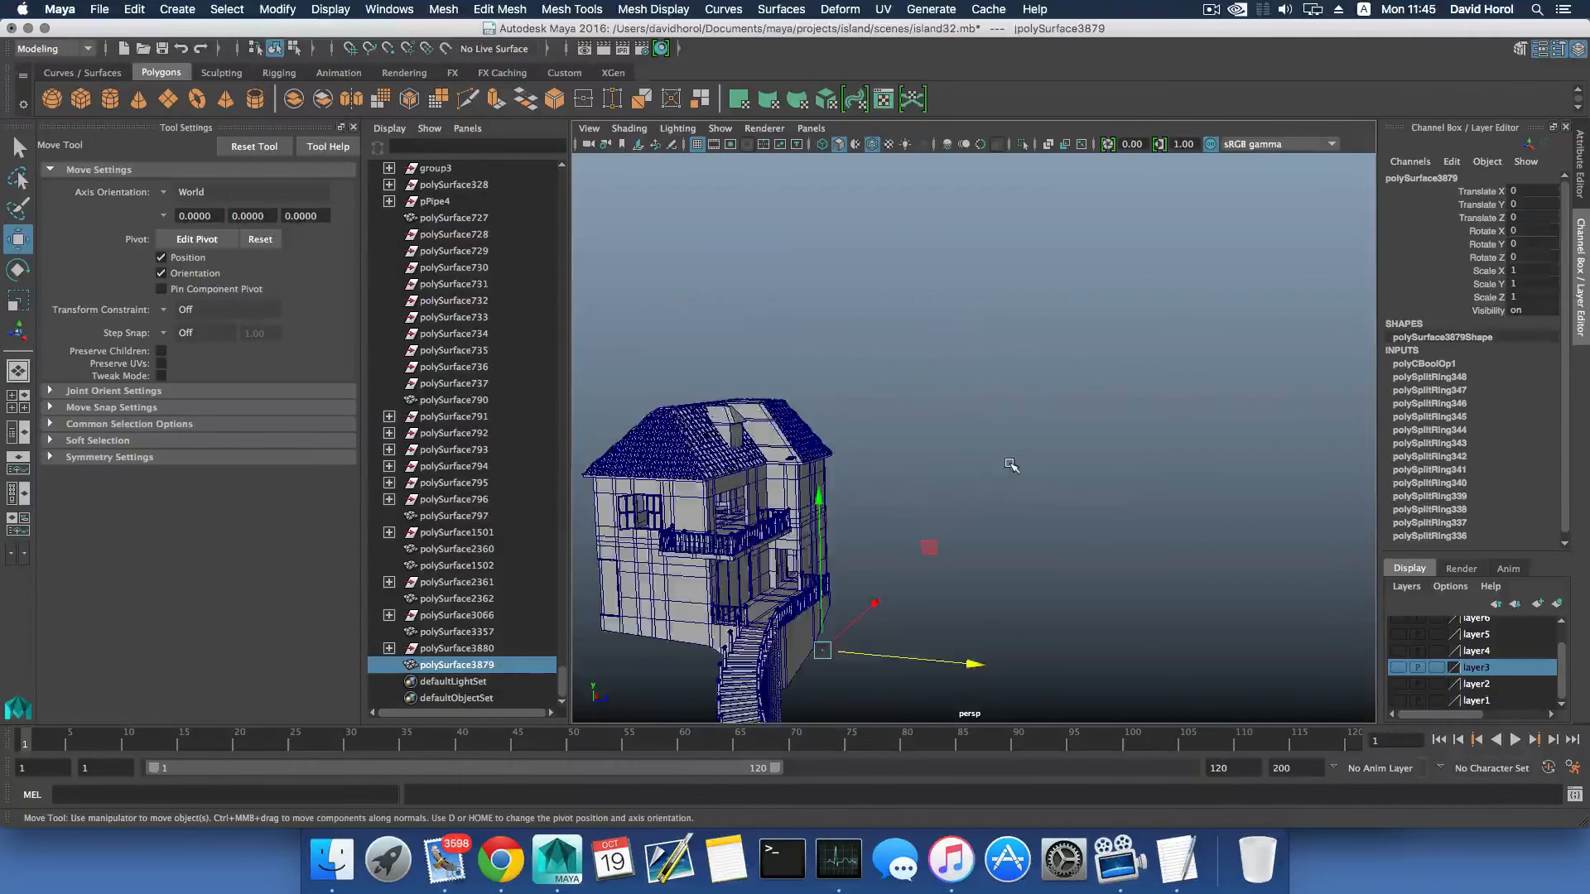
# - Try to move the Boolean result to 33.527 along Z and center its pivot
pyautogui.keyDown('alt'); pyautogui.moveTo(1010, 464); pyautogui.dragTo(1144, 360, button='middle'); pyautogui.keyUp('alt')
pyautogui.moveTo(1100, 570); pyautogui.dragTo(1184, 572)
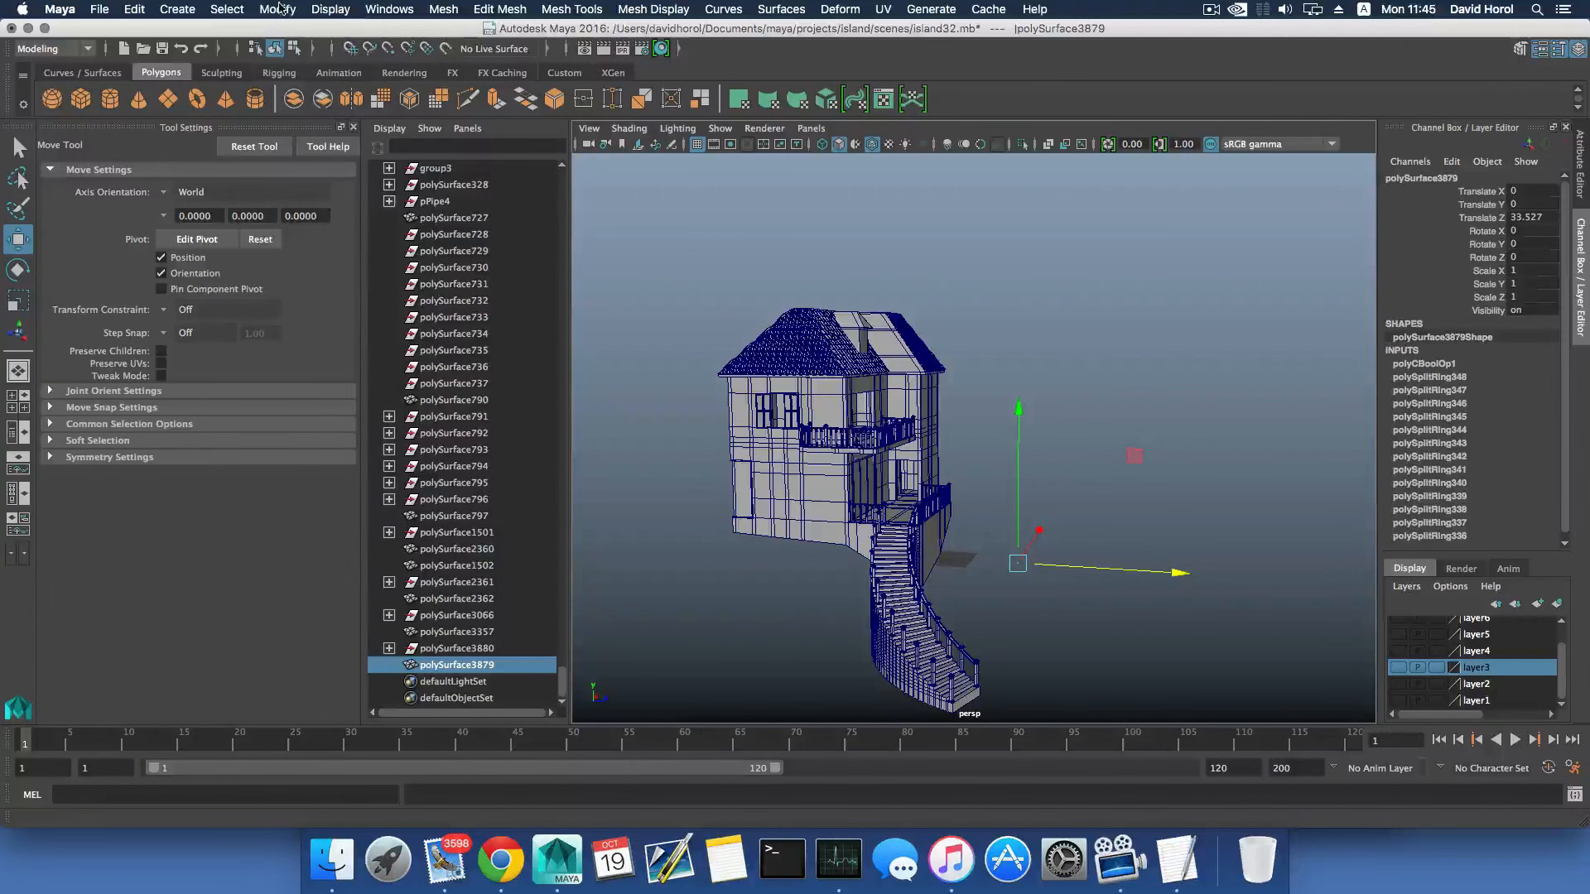
pyautogui.click(278, 9)
pyautogui.click(302, 113)
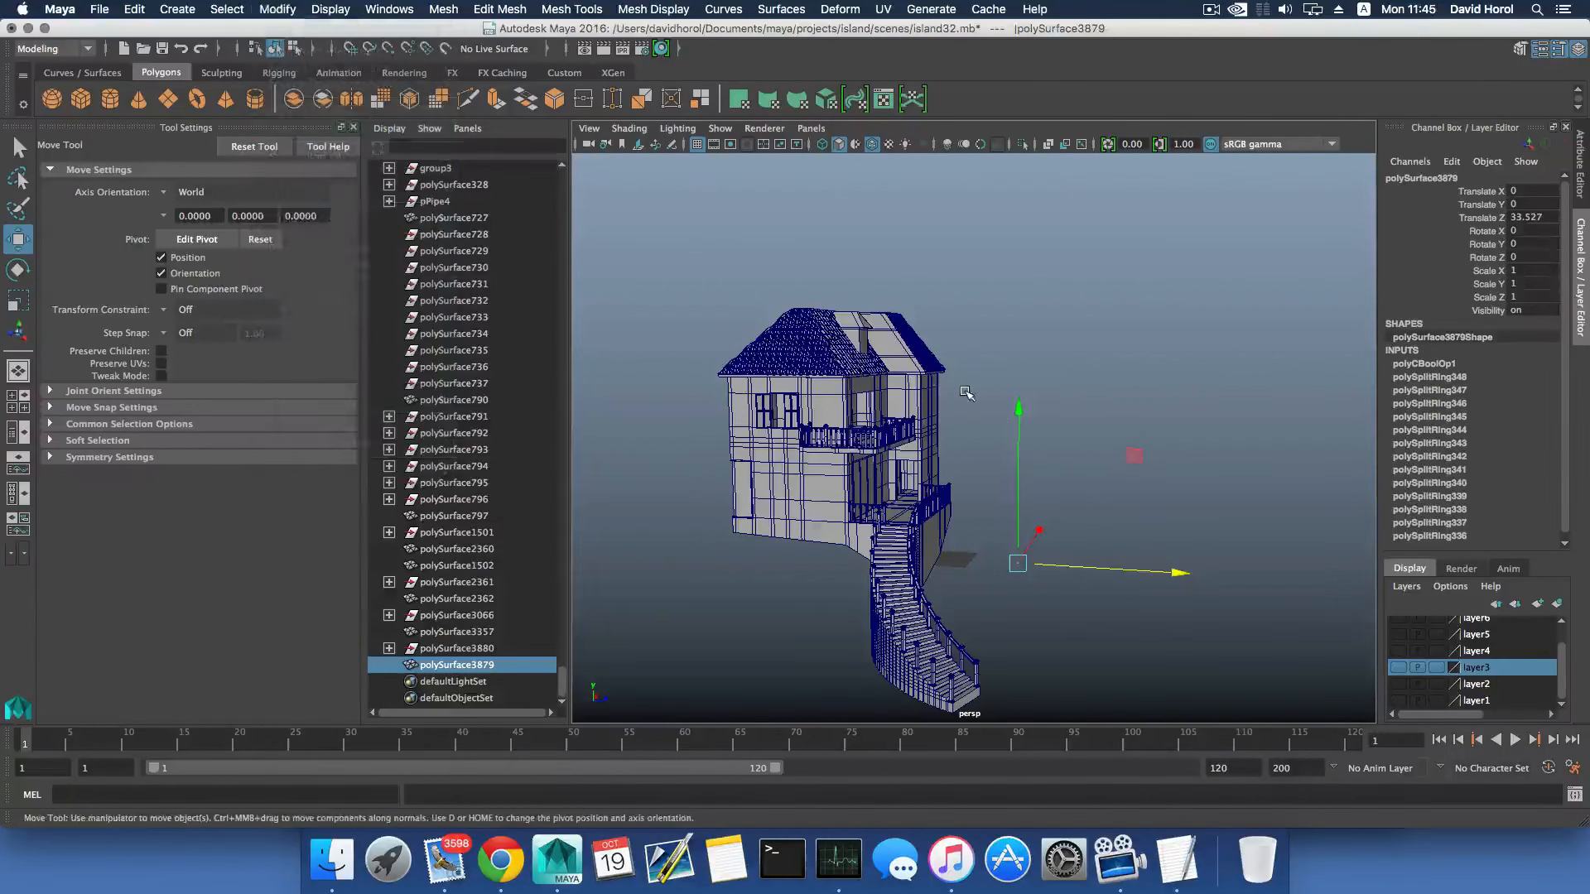
# - Undo the last edits back through the Boolean Difference to restore the separate subdivided roof and tile sheet
pyautogui.hotkey('ctrl', 'z')
pyautogui.hotkey('ctrl', 'z')
pyautogui.hotkey('ctrl', 'z')
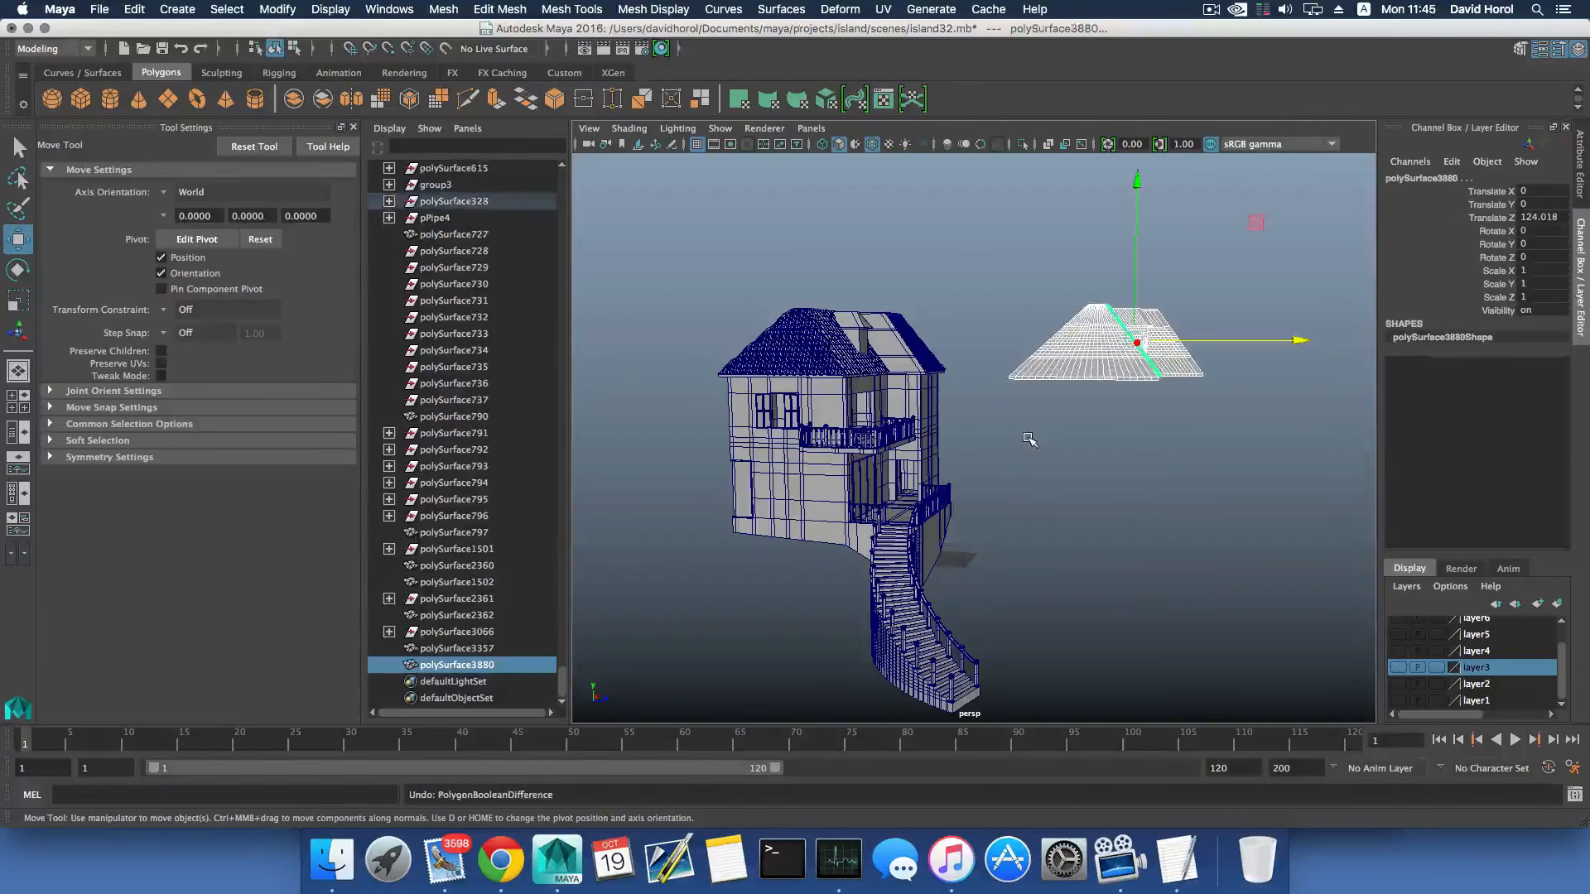
# - Try a Boolean Difference with the duplicated tile sheet selected first and the subdivided roof last, and undo it
pyautogui.keyDown('alt'); pyautogui.moveTo(1063, 414); pyautogui.dragTo(1012, 450); pyautogui.keyUp('alt')
pyautogui.scroll(5, 1008, 459)
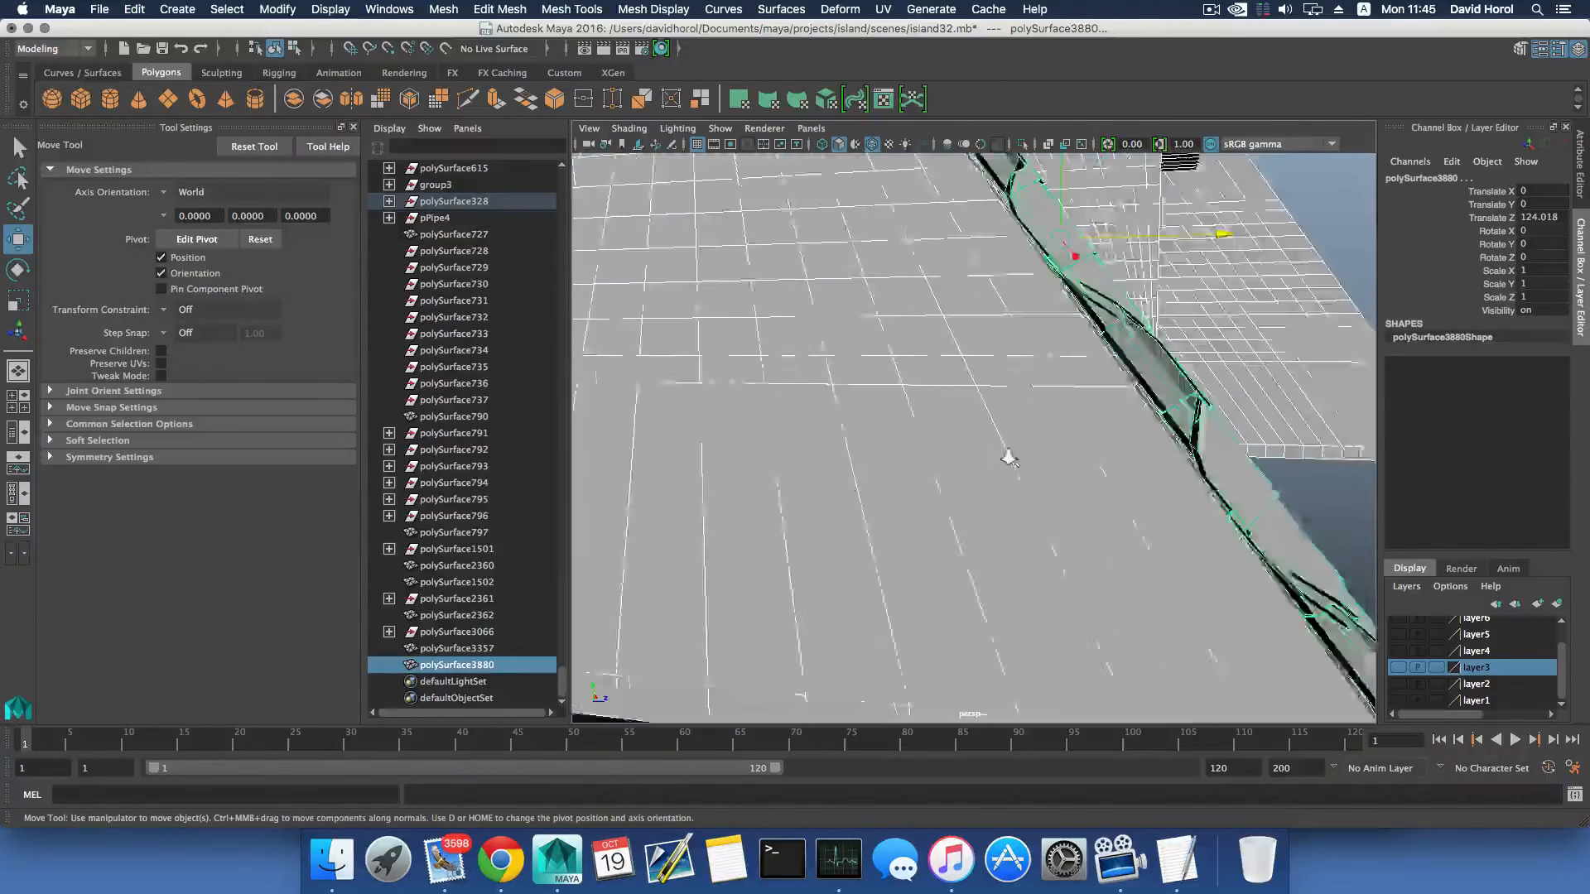
pyautogui.scroll(-5, 1008, 454)
pyautogui.keyDown('alt'); pyautogui.moveTo(1008, 455); pyautogui.dragTo(969, 493, button='middle'); pyautogui.keyUp('alt')
pyautogui.click(909, 474)
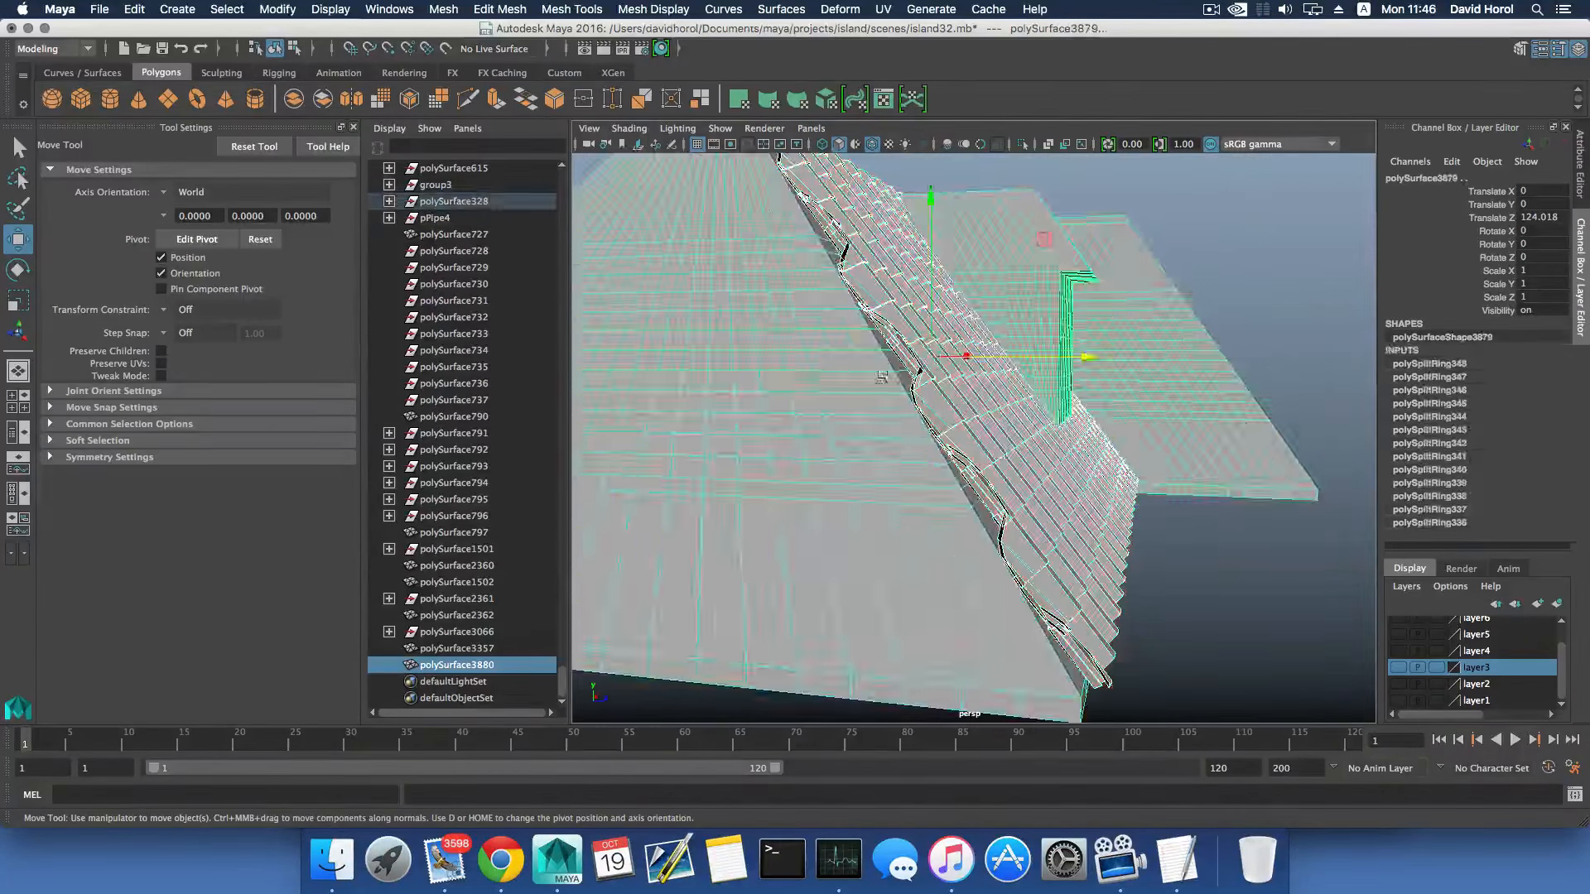
pyautogui.click(443, 9)
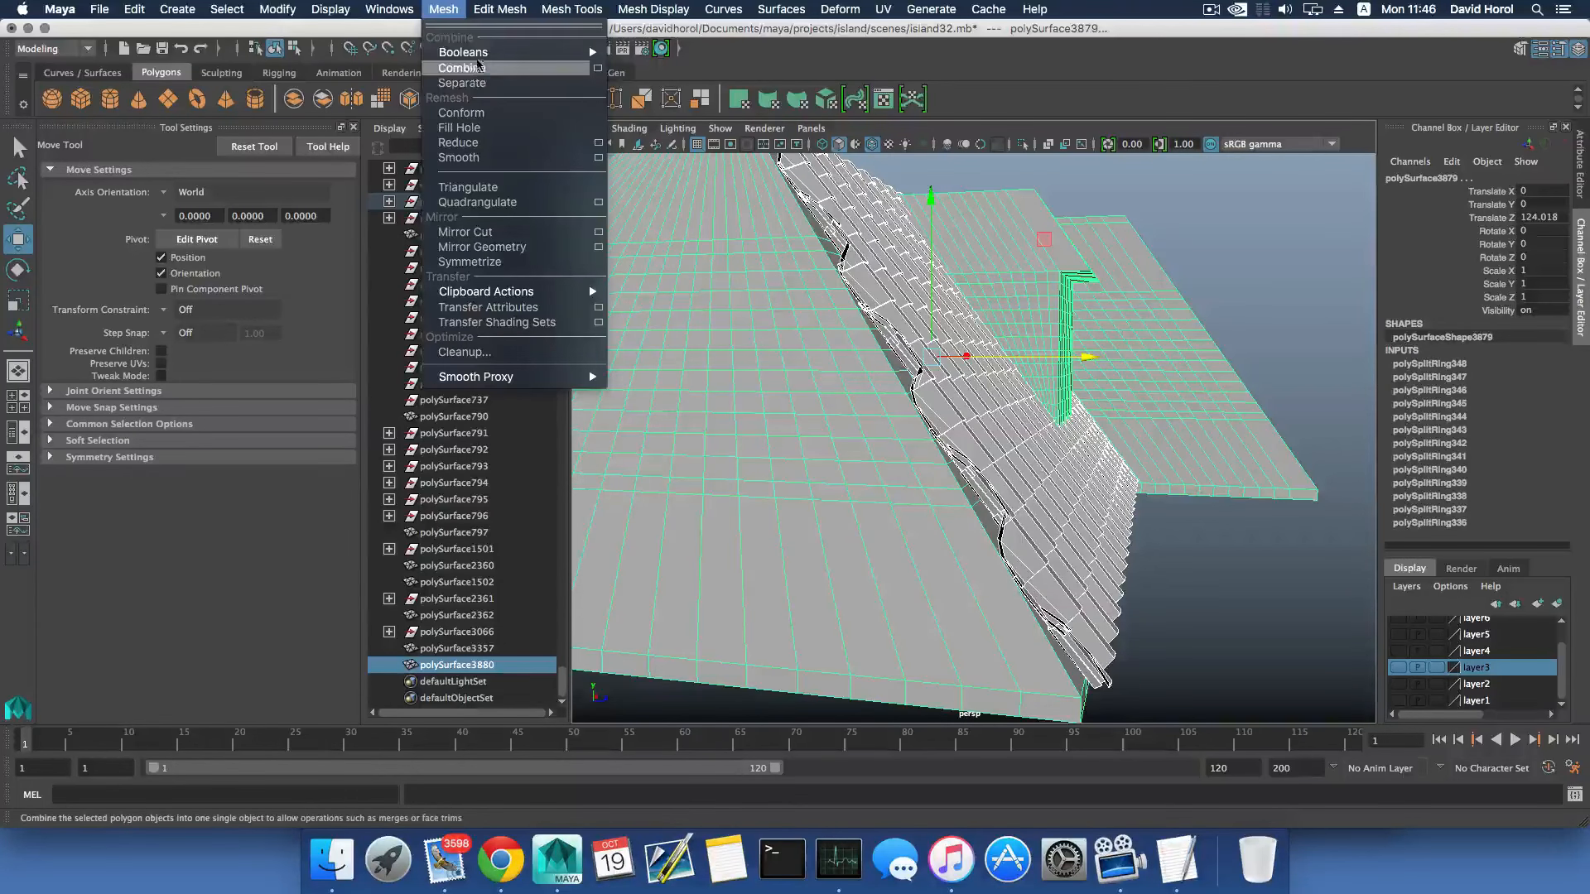
pyautogui.moveTo(513, 52)
pyautogui.click(631, 76)
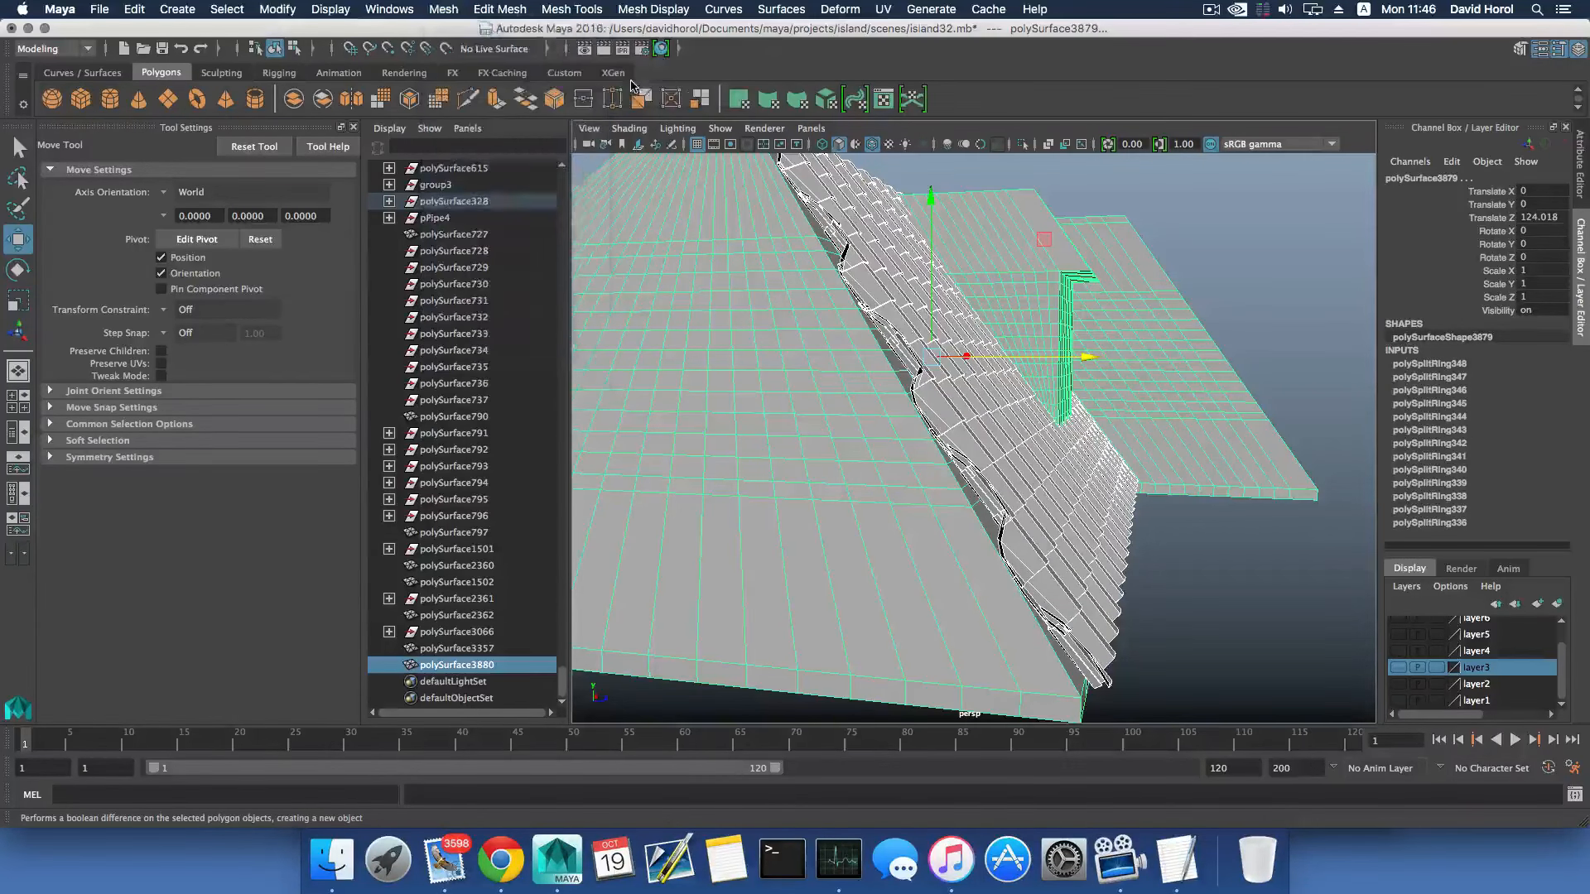
pyautogui.hotkey('ctrl', 'z')
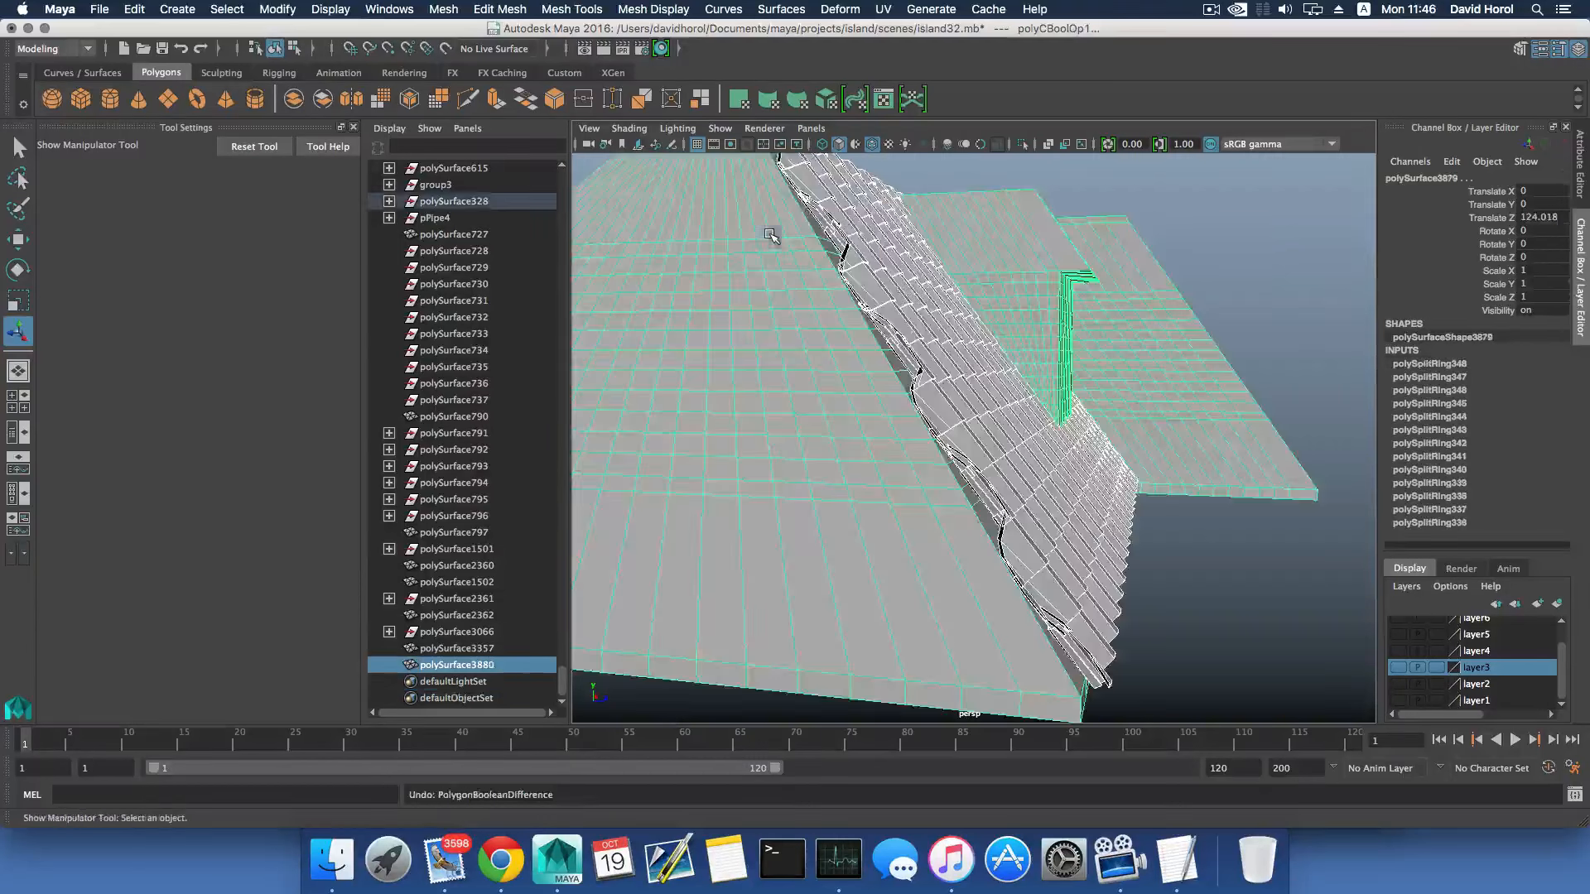
# - Delete the duplicated subdivided roof and its tile sheet beside the house
pyautogui.keyDown('alt'); pyautogui.moveTo(902, 290); pyautogui.dragTo(1013, 400); pyautogui.keyUp('alt')
pyautogui.scroll(-6, 1014, 400)
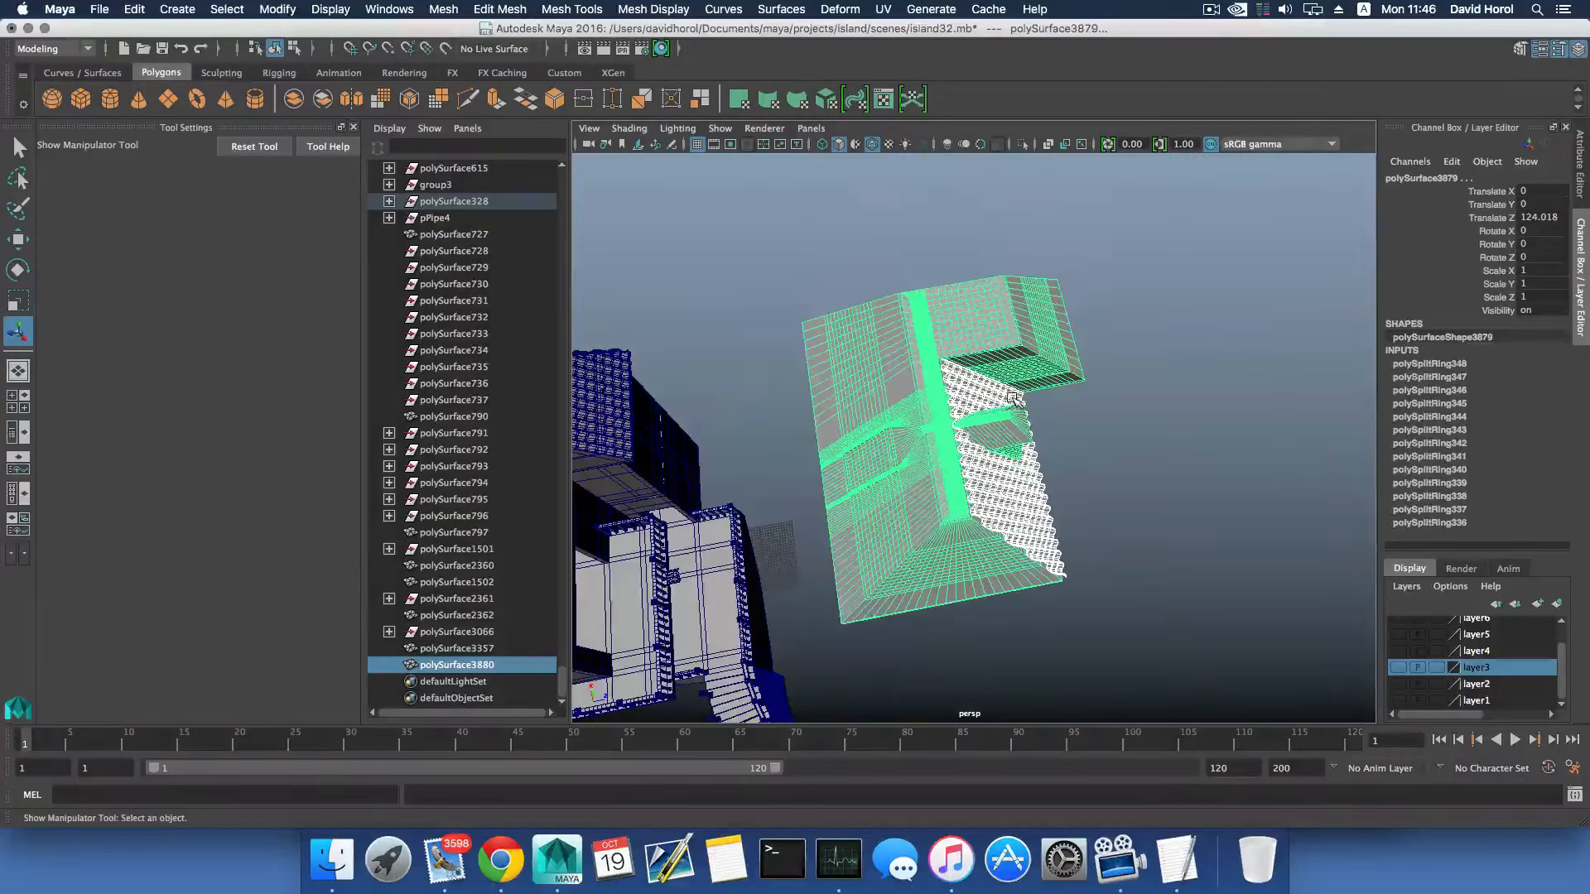
pyautogui.click(979, 472)
pyautogui.keyDown('alt'); pyautogui.moveTo(979, 472); pyautogui.dragTo(955, 410); pyautogui.keyUp('alt')
pyautogui.scroll(-6, 955, 410)
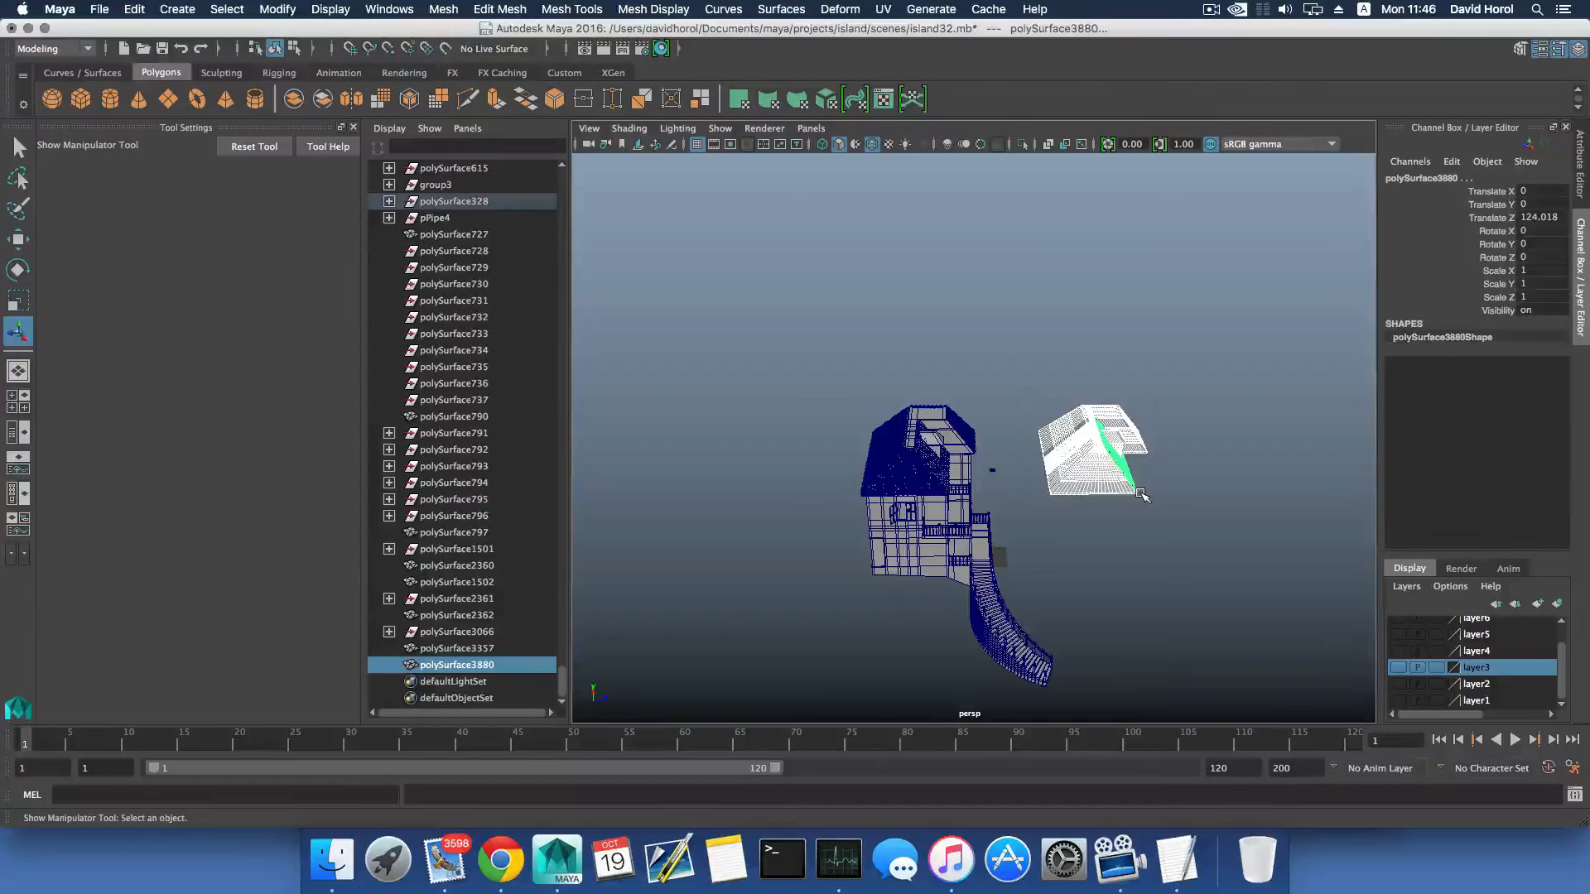
pyautogui.click(1141, 495)
# - Examine the house's tiled roof slopes and the dormer from several sides
pyautogui.scroll(10, 1090, 494)
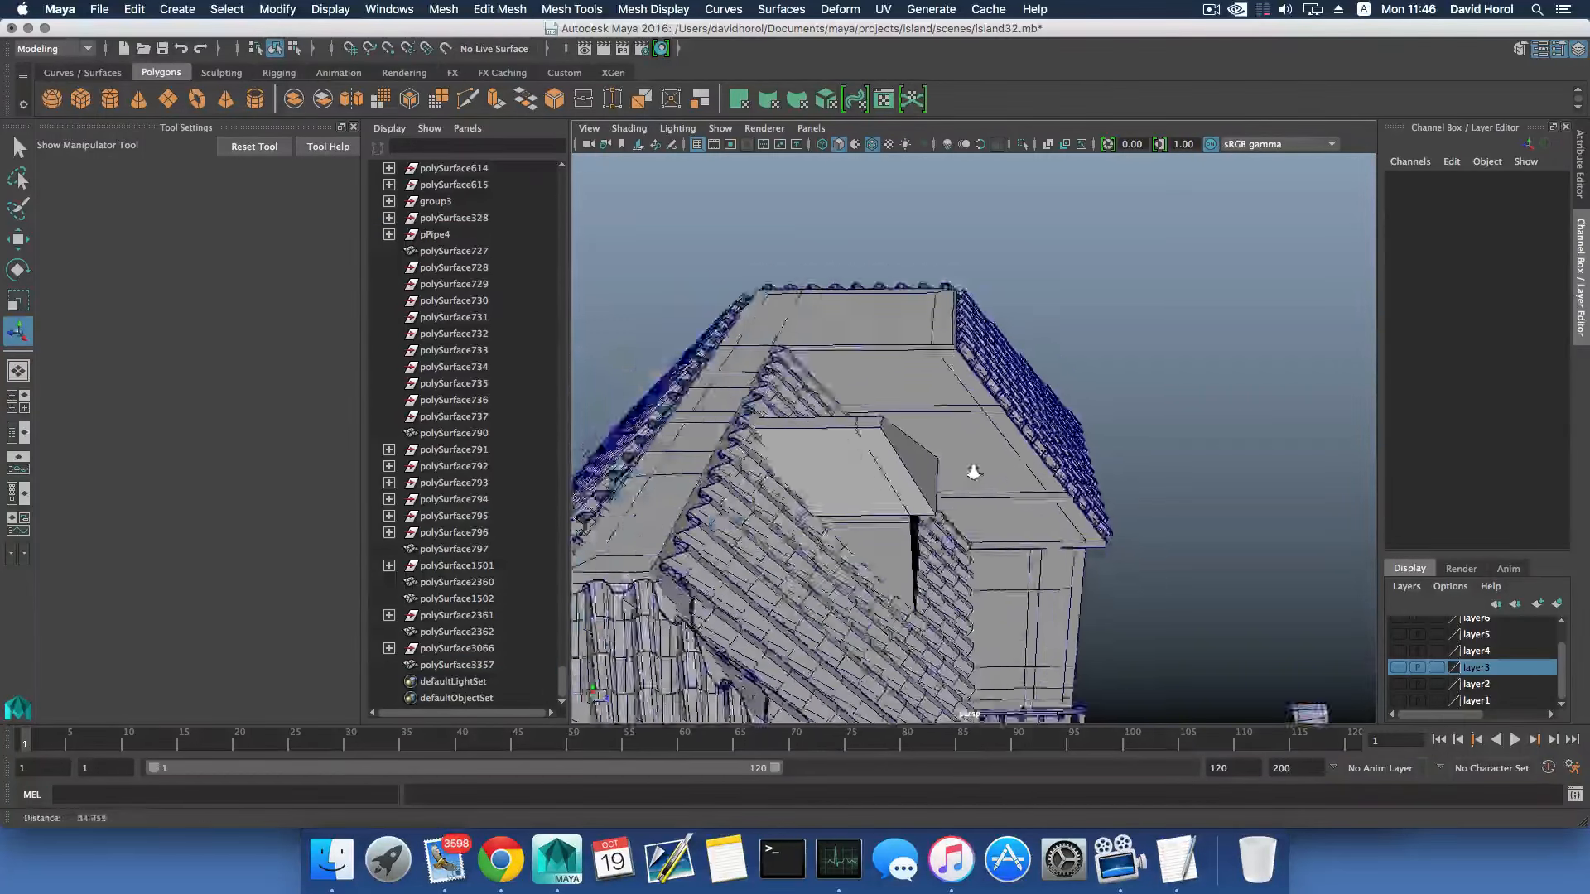
pyautogui.keyDown('alt'); pyautogui.moveTo(973, 472); pyautogui.dragTo(850, 445); pyautogui.keyUp('alt')
pyautogui.keyDown('alt'); pyautogui.moveTo(849, 445); pyautogui.dragTo(997, 455, button='middle'); pyautogui.keyUp('alt')
pyautogui.scroll(5, 997, 454)
pyautogui.keyDown('alt'); pyautogui.moveTo(796, 476); pyautogui.dragTo(1075, 480); pyautogui.keyUp('alt')
pyautogui.scroll(-10, 1076, 480)
pyautogui.keyDown('alt'); pyautogui.moveTo(895, 514); pyautogui.dragTo(866, 415, button='middle'); pyautogui.keyUp('alt')
pyautogui.keyDown('alt'); pyautogui.moveTo(867, 415); pyautogui.dragTo(663, 466); pyautogui.keyUp('alt')
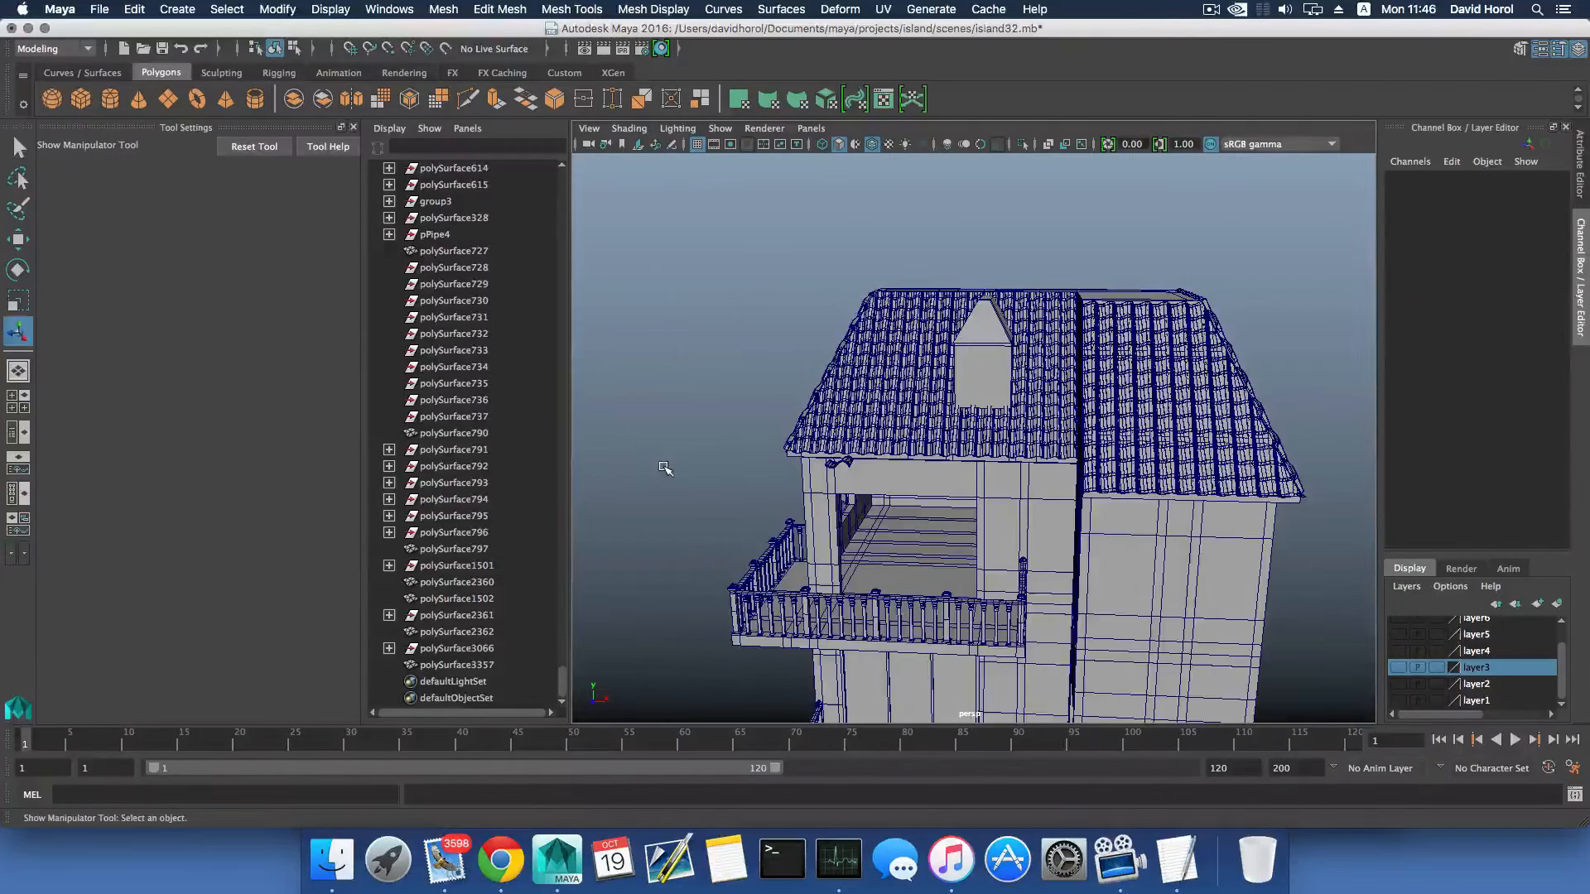
# - Save the current scene
pyautogui.click(99, 9)
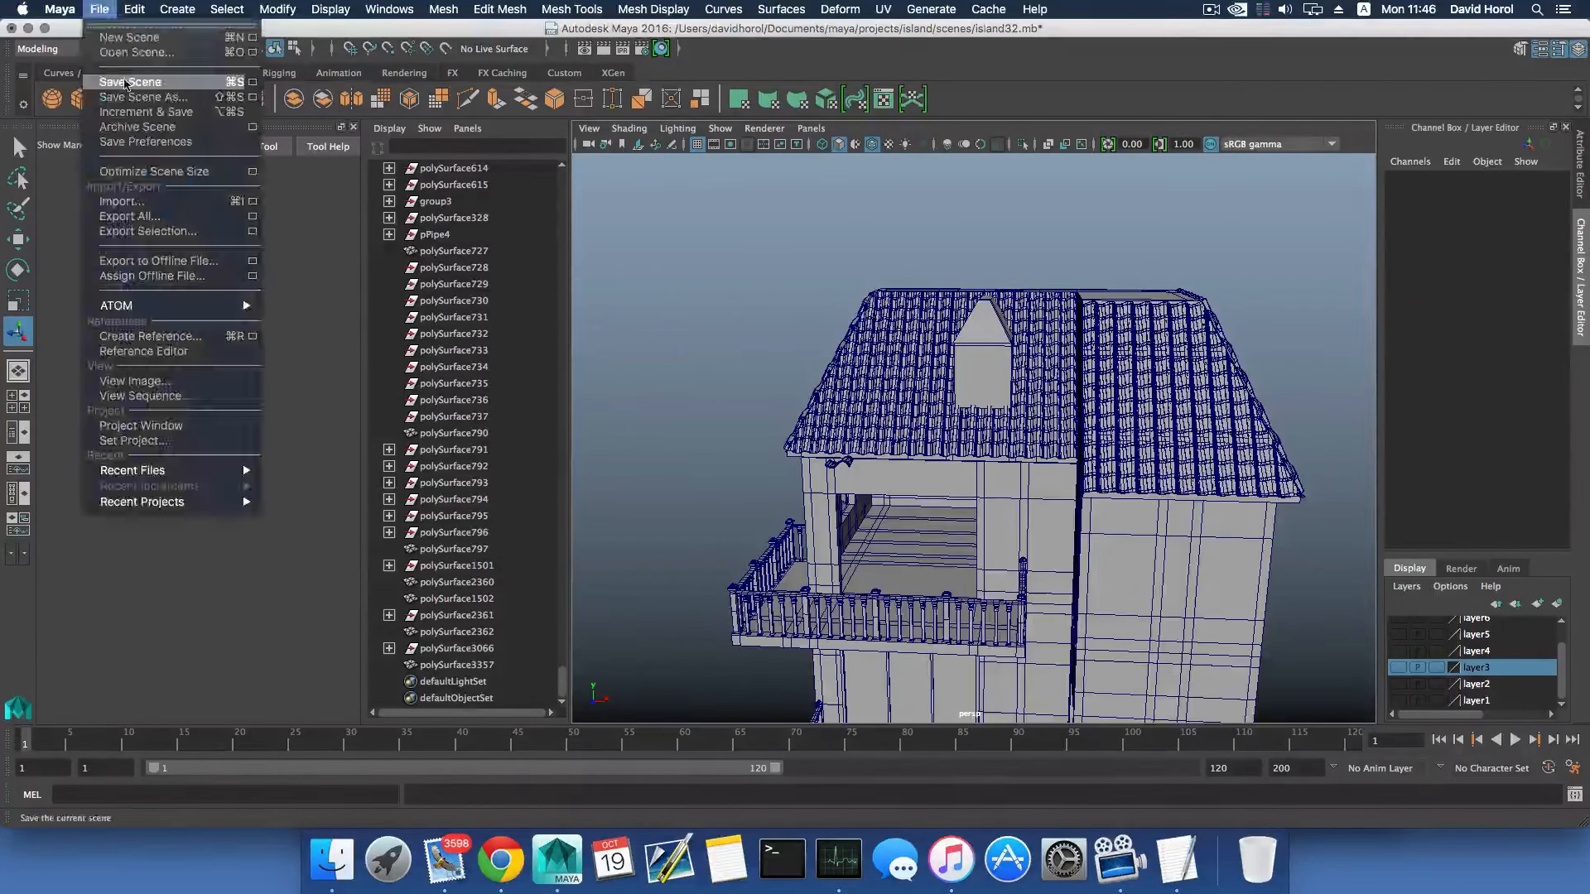
pyautogui.click(125, 82)
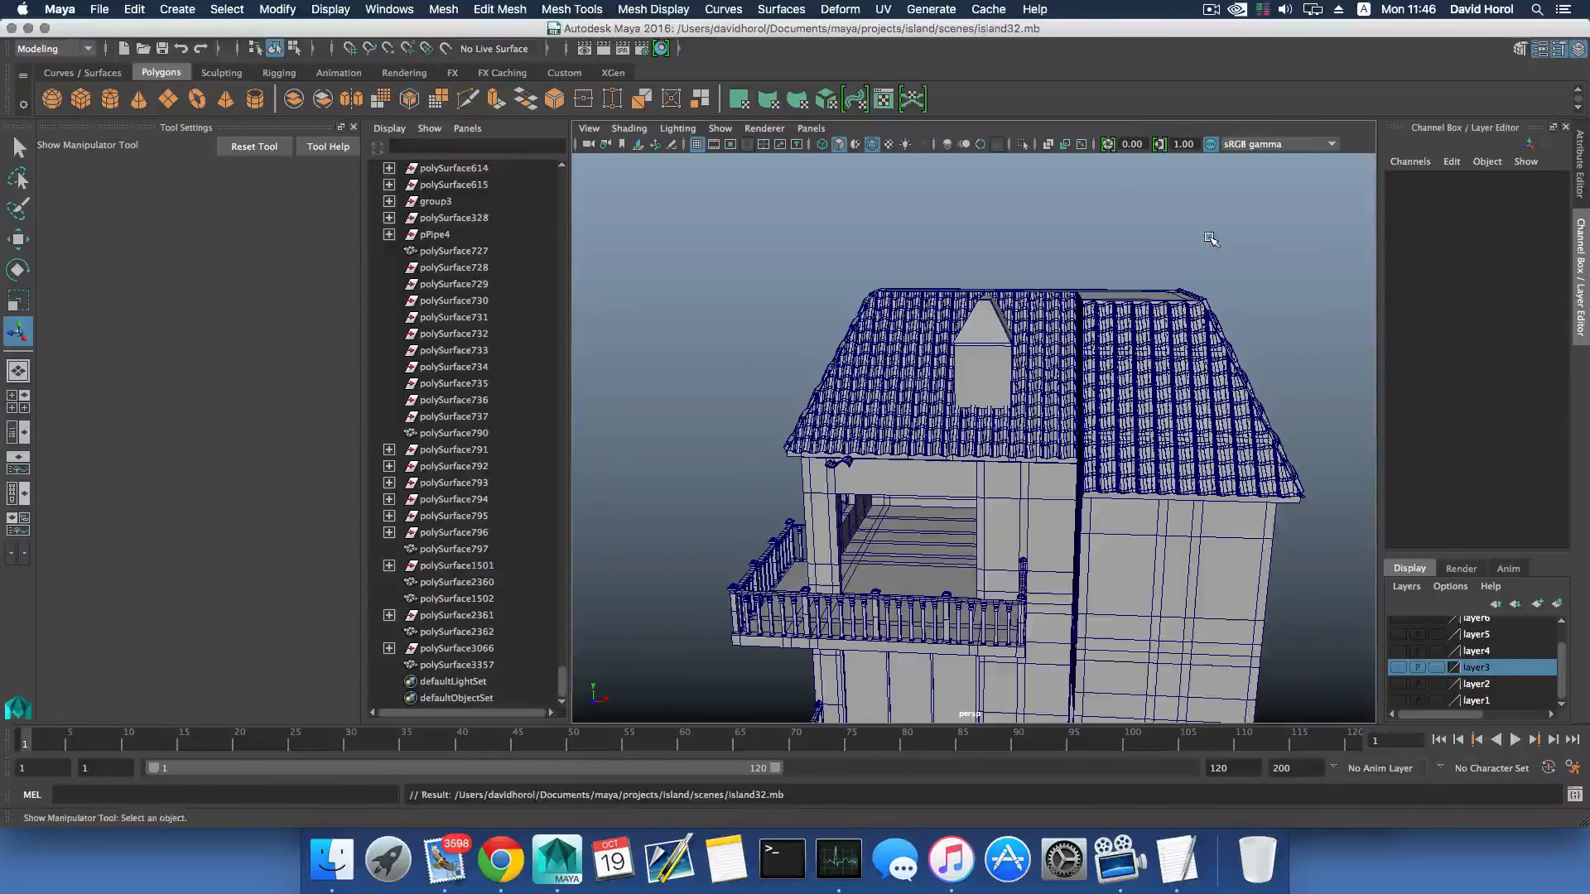